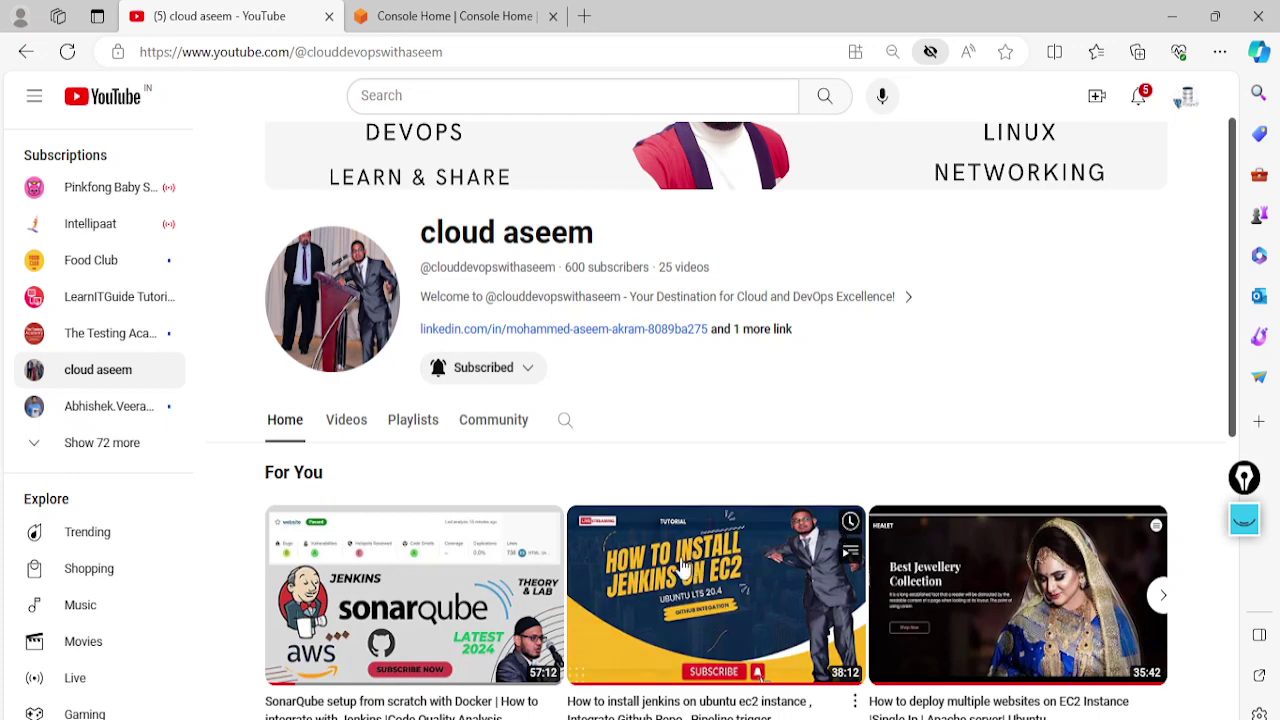
# Switch from YouTube to the 'jenkins user managements2' Word document
pyautogui.hotkey('alt', 'Tab')
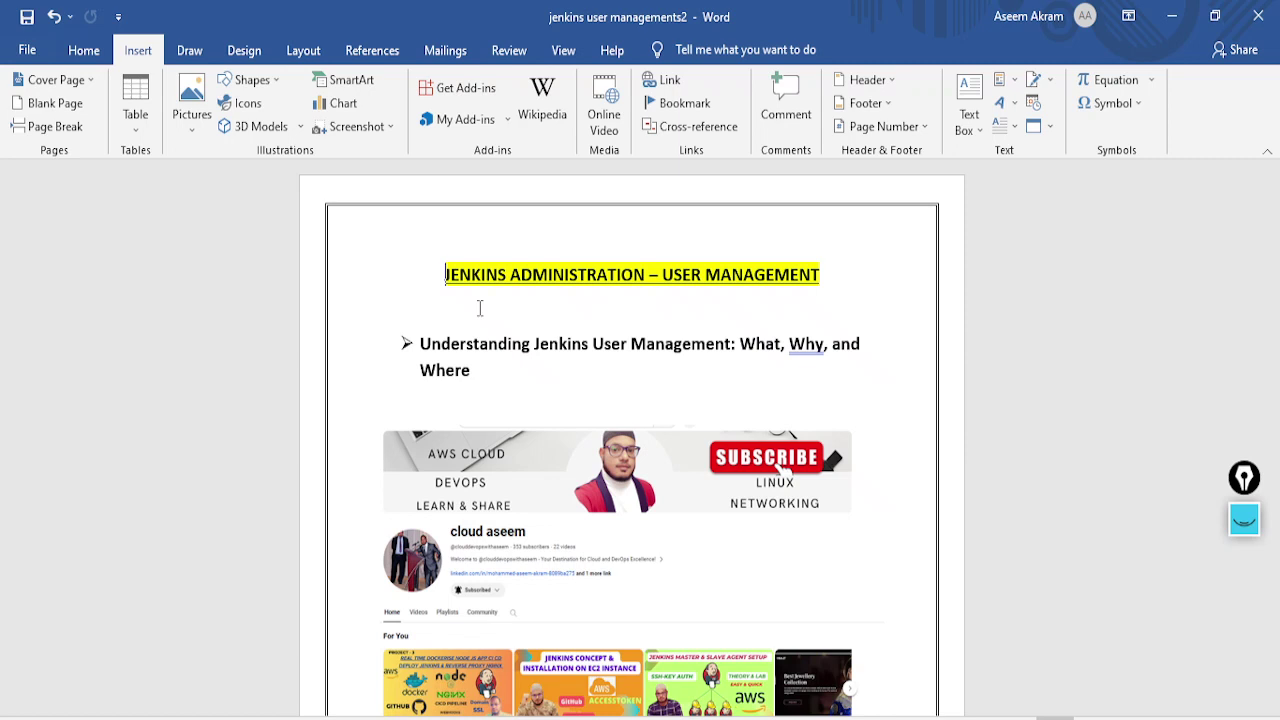
# Look over the User Management title page, then go back to the cloud aseem YouTube channel in Edge
pyautogui.scroll(-1, 480, 308)
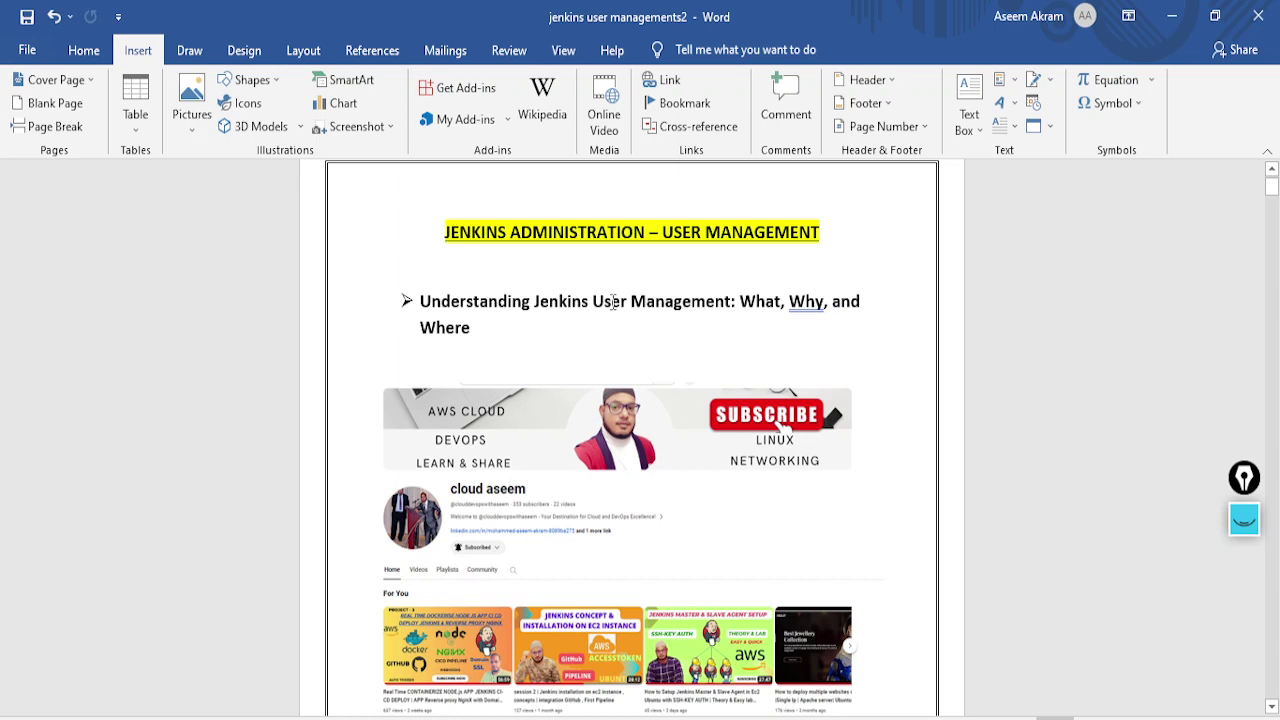
pyautogui.scroll(-1, 611, 300)
pyautogui.scroll(2, 590, 315)
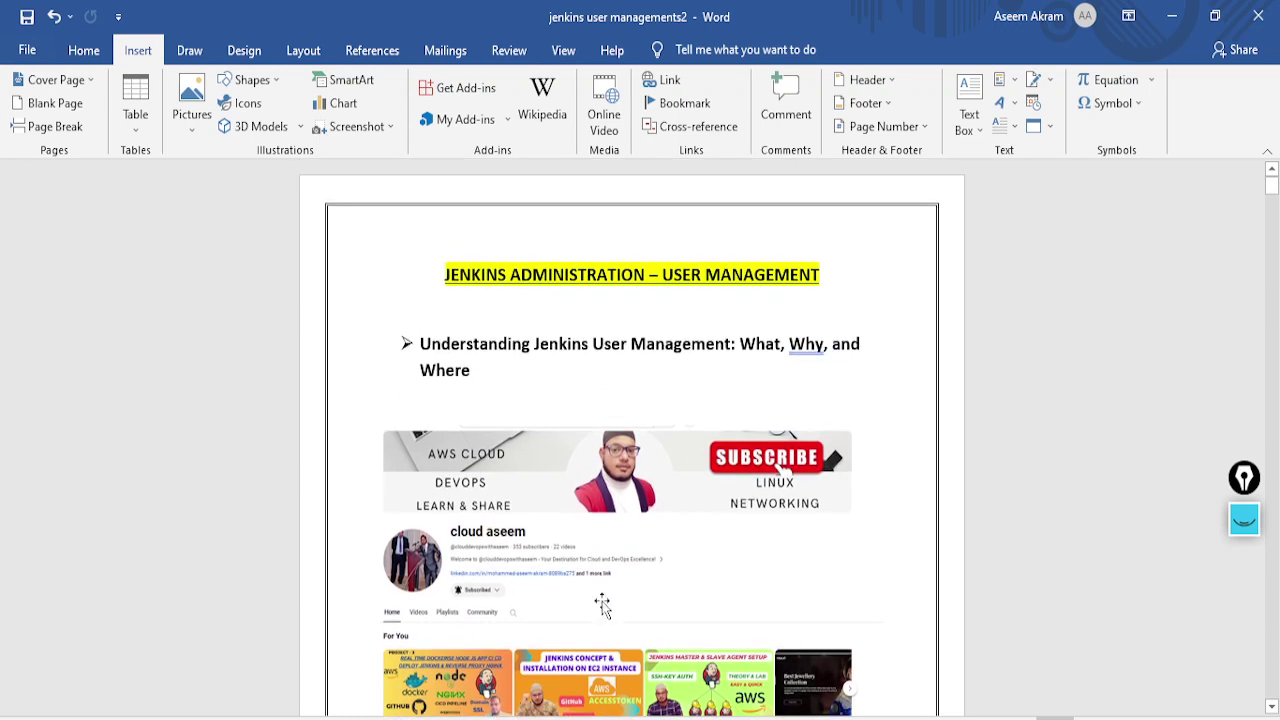
pyautogui.click(612, 718)
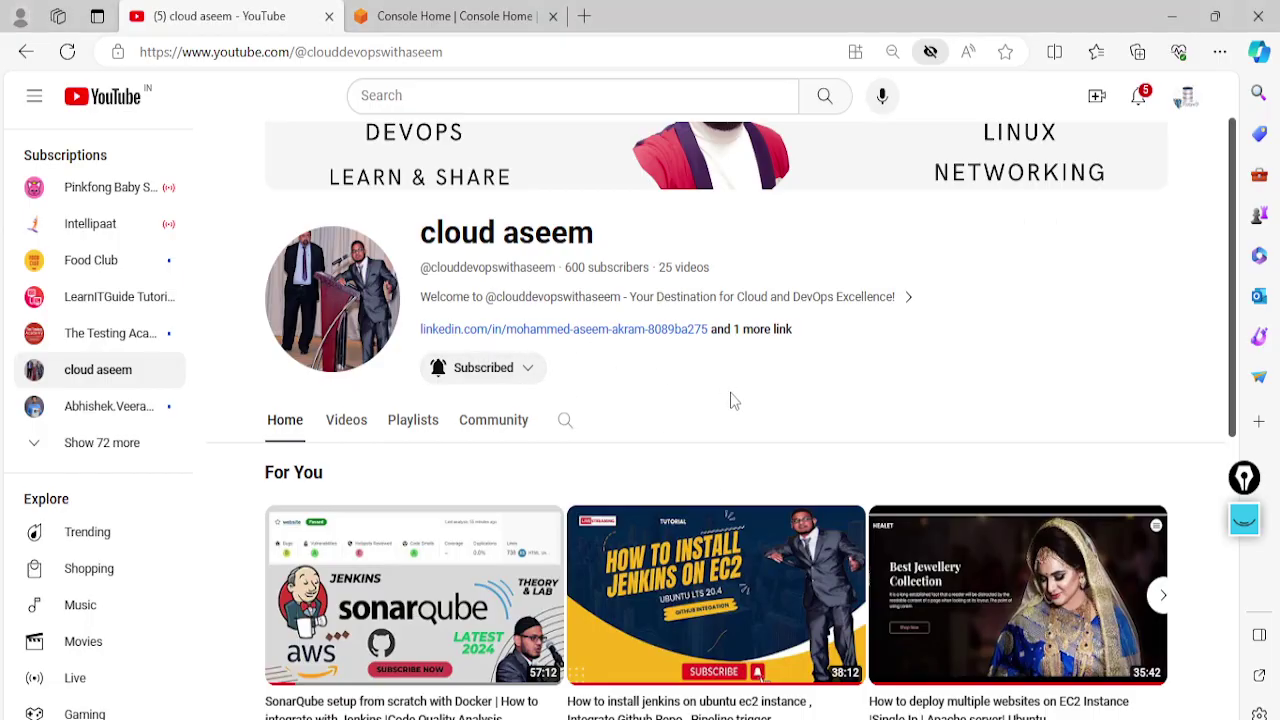
pyautogui.scroll(-5, 723, 403)
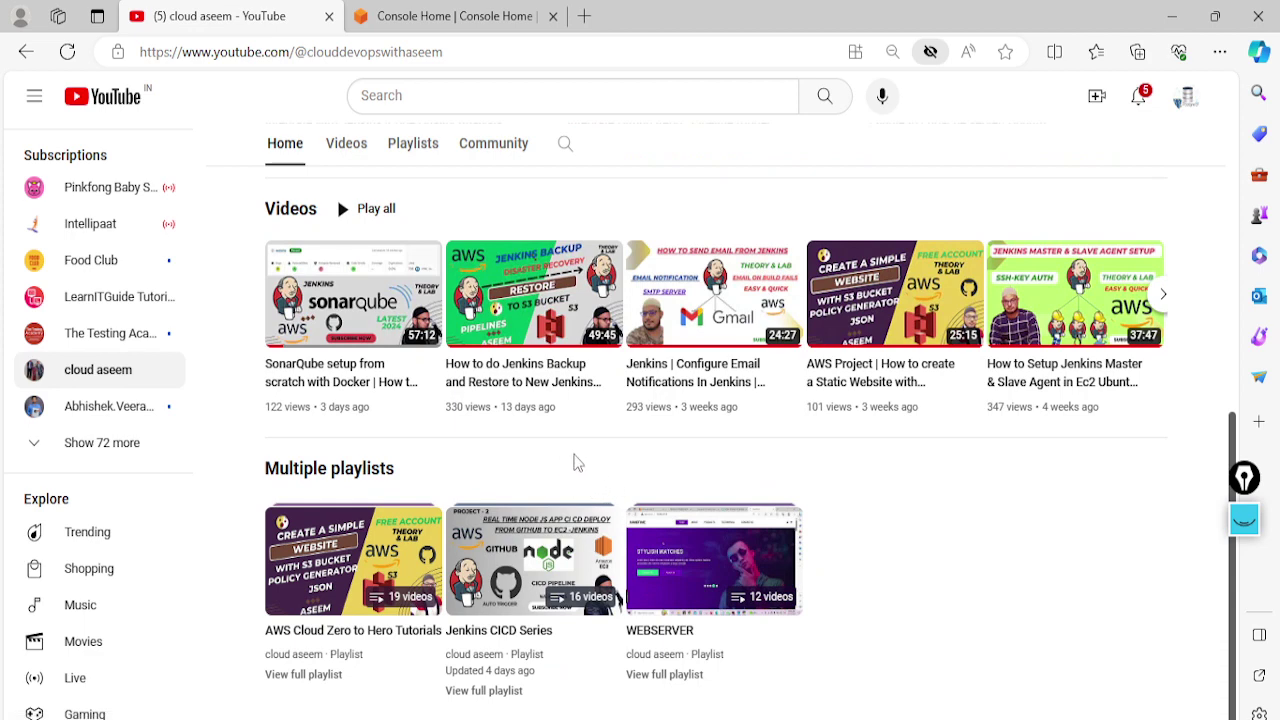
pyautogui.scroll(2, 749, 446)
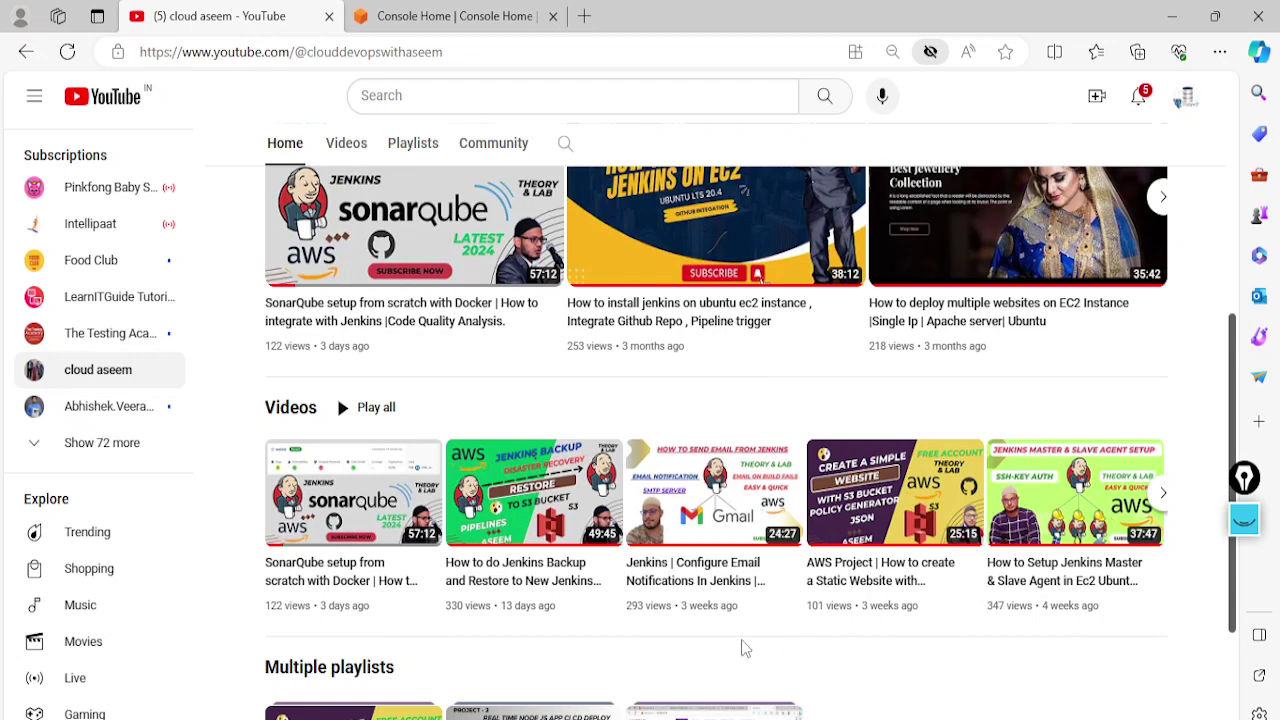
# Bring Word back and scroll down to the Dev–Git–GitHub–Jenkins–Webserver–Client diagram
pyautogui.hotkey('alt', 'Tab')
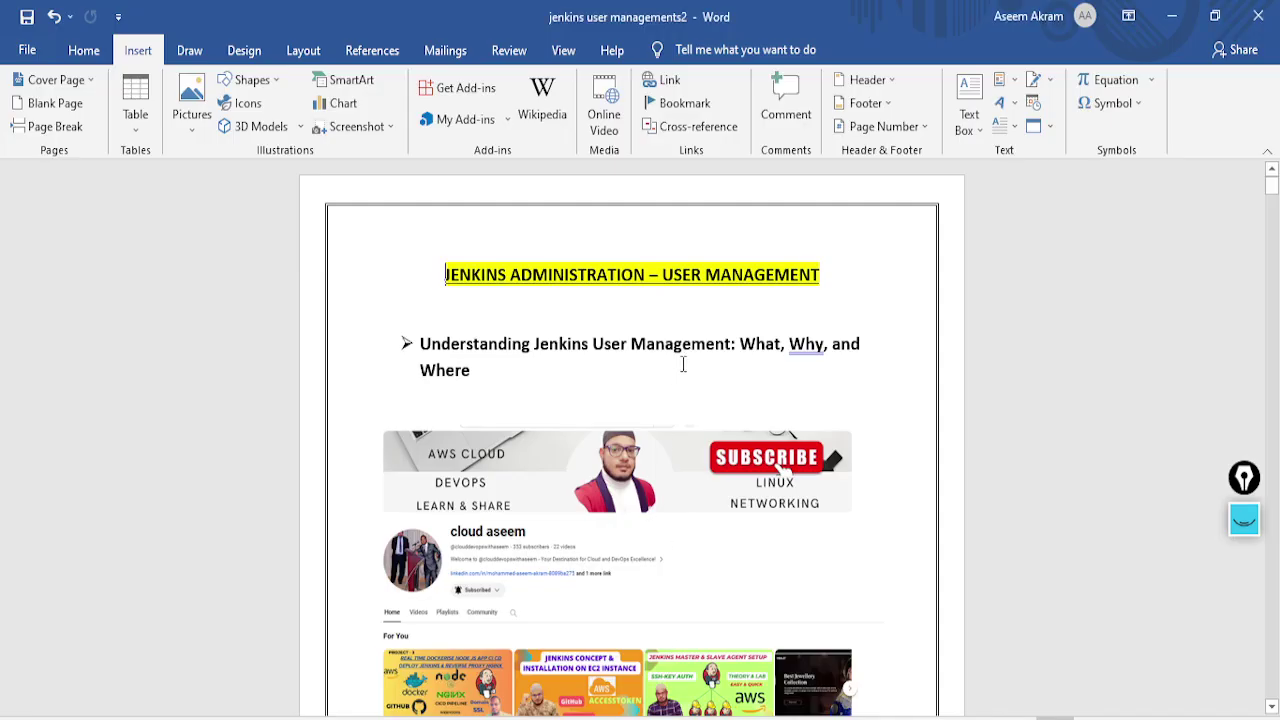
pyautogui.scroll(-2, 683, 362)
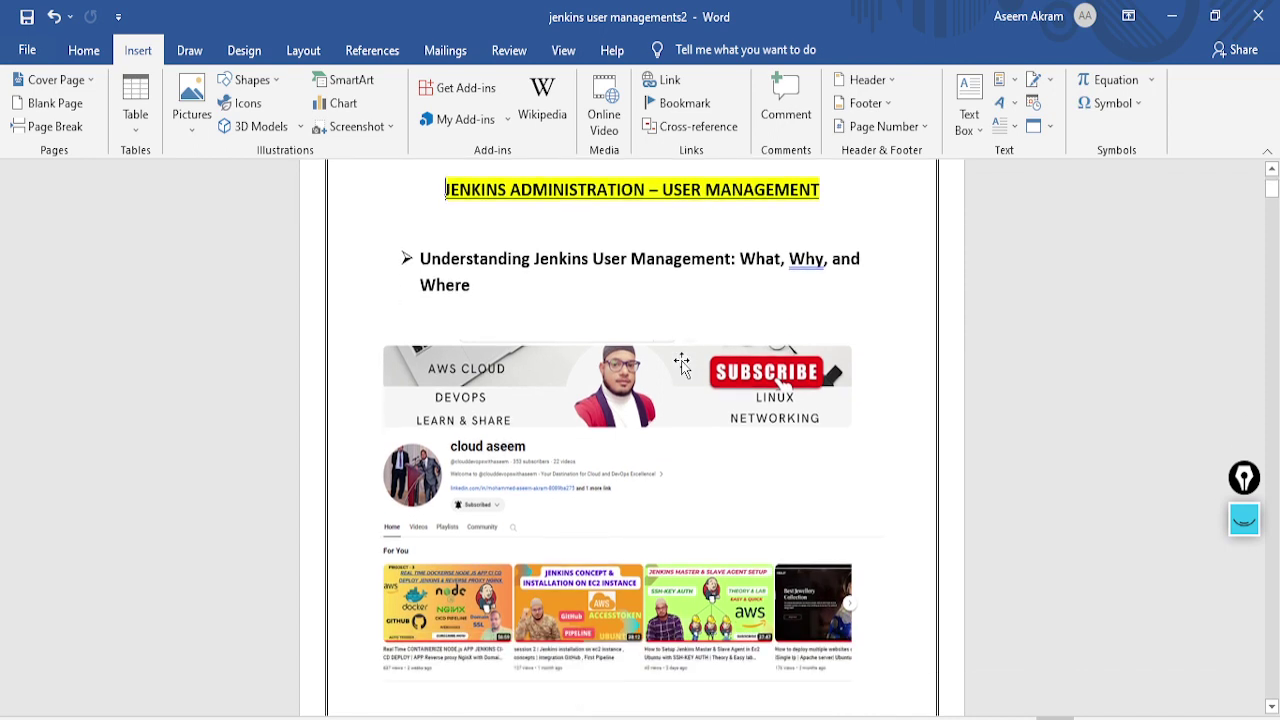
pyautogui.scroll(-2, 683, 366)
pyautogui.scroll(-10, 681, 365)
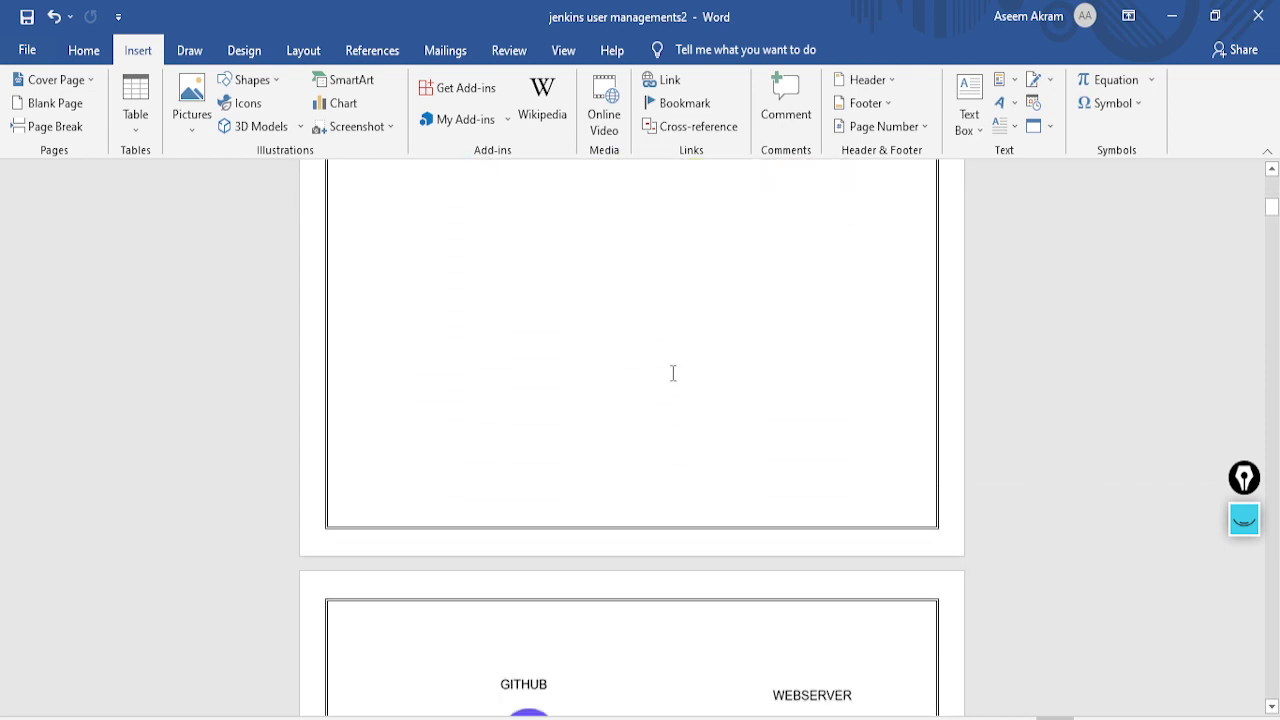
pyautogui.scroll(-7, 638, 404)
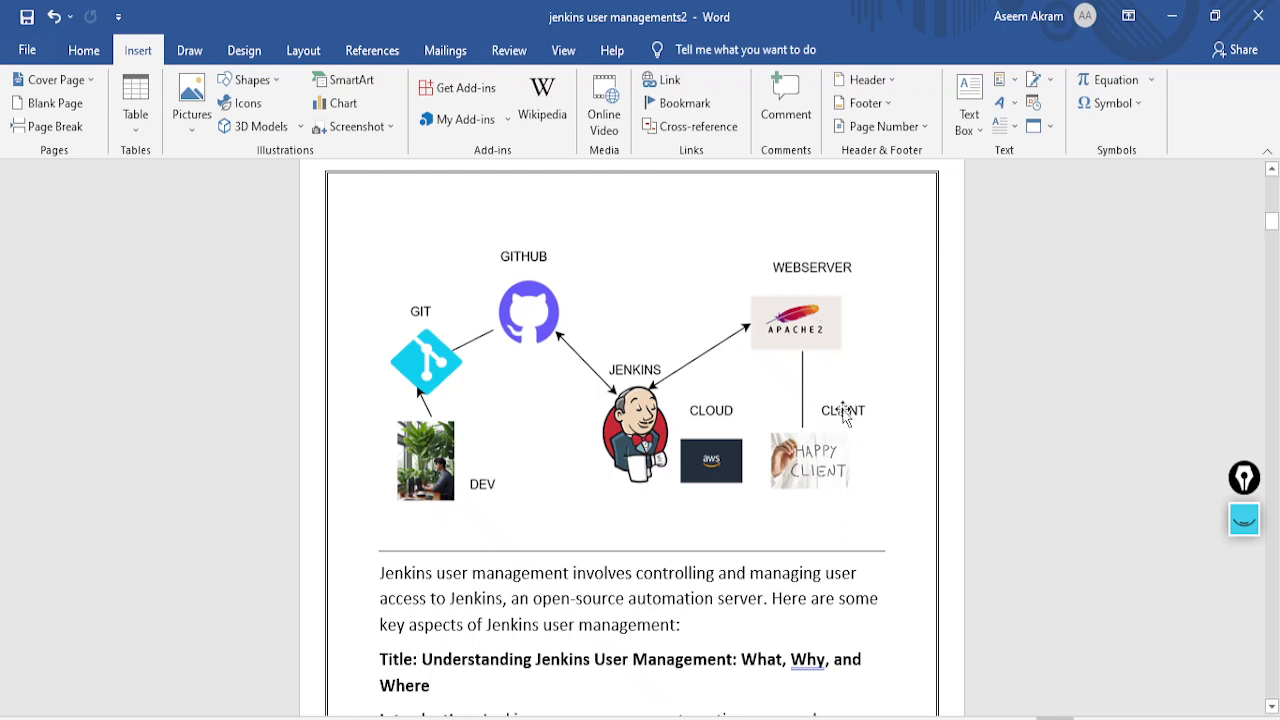
pyautogui.scroll(-5, 815, 441)
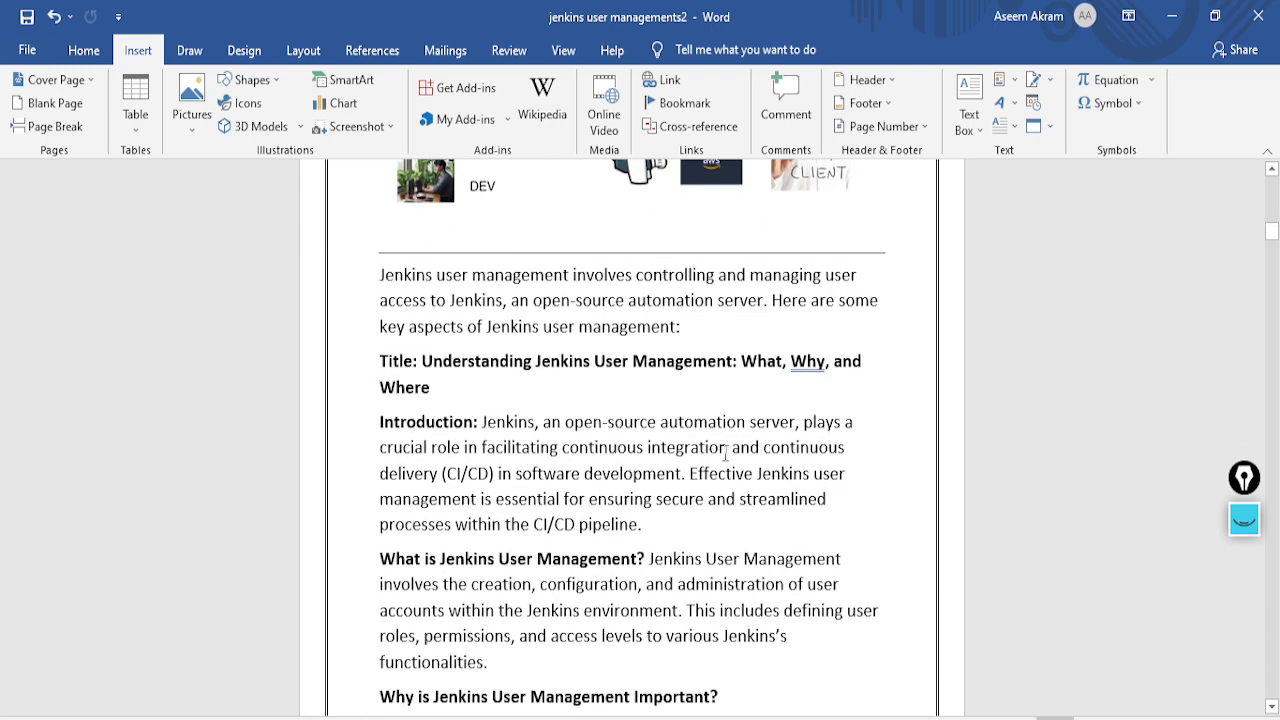
pyautogui.scroll(4, 731, 432)
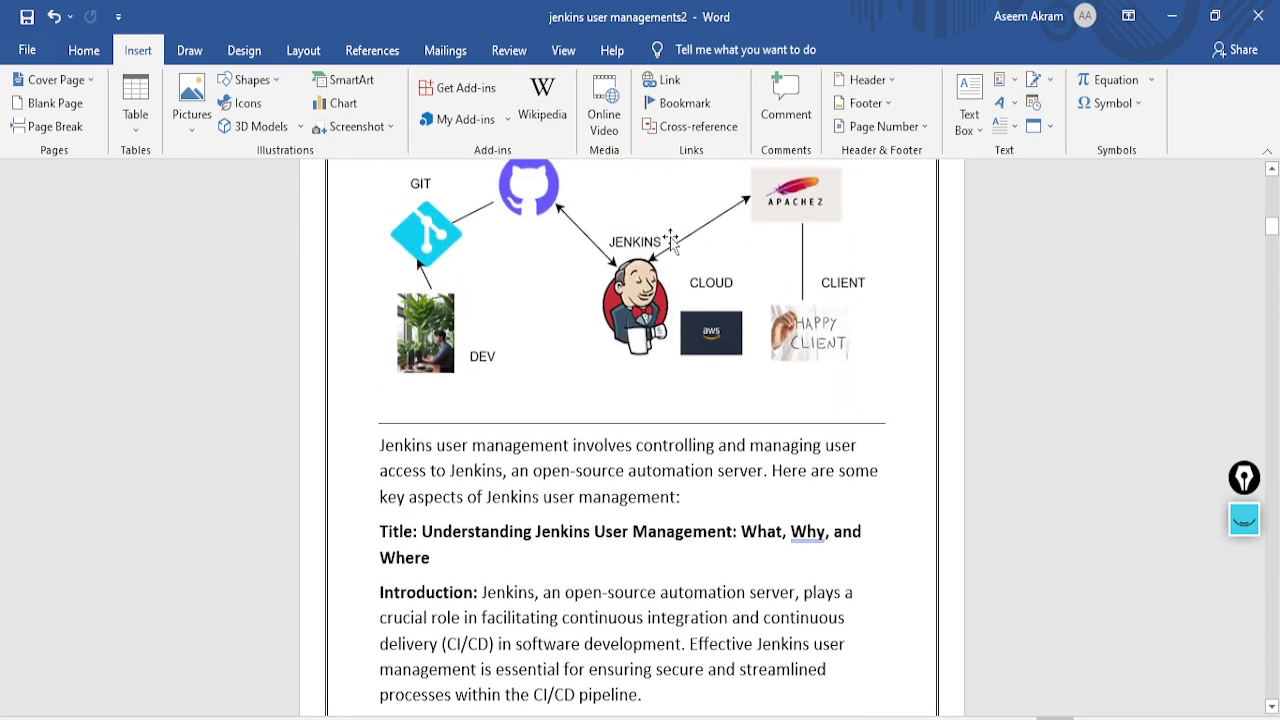
pyautogui.scroll(1, 640, 368)
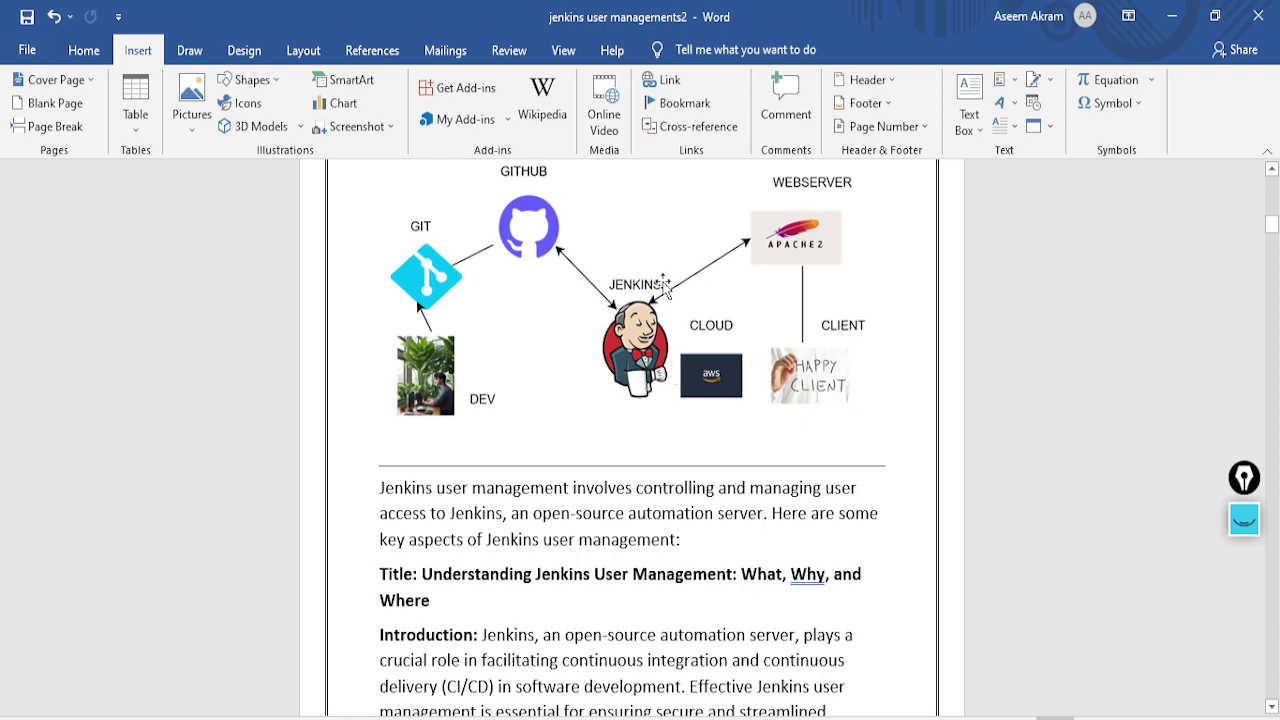
pyautogui.scroll(-3, 630, 410)
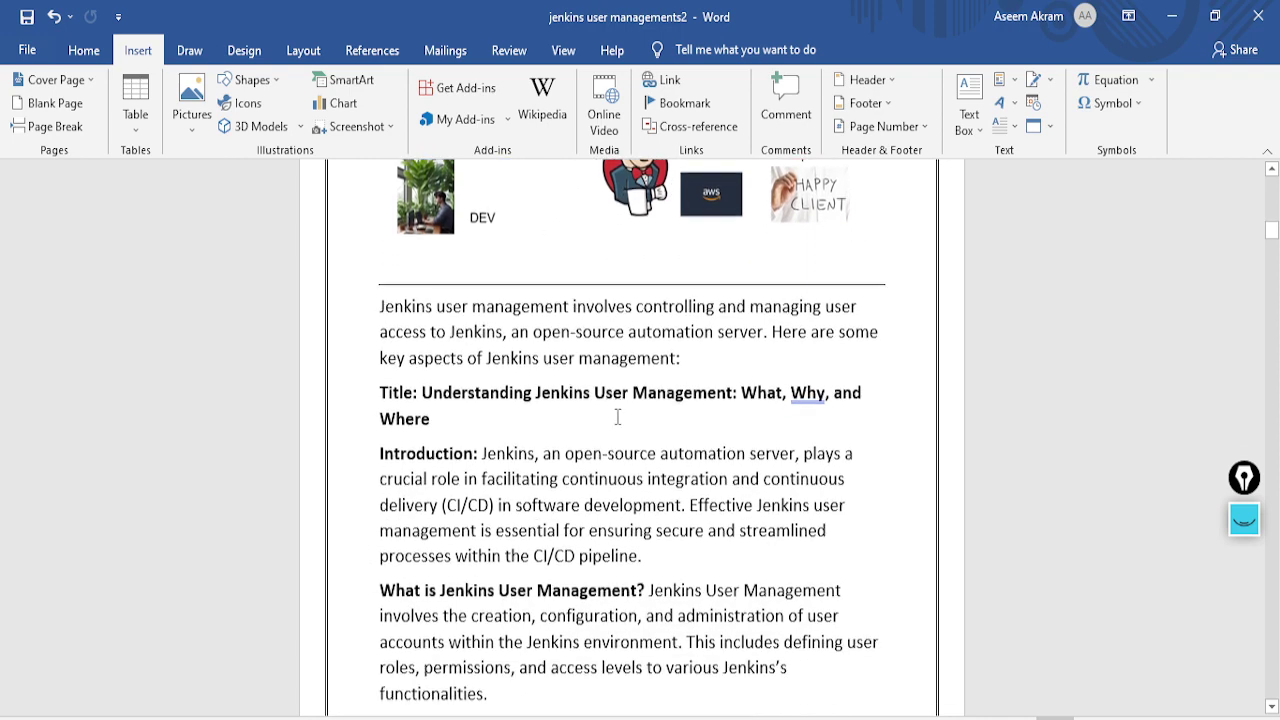
pyautogui.scroll(-2, 530, 372)
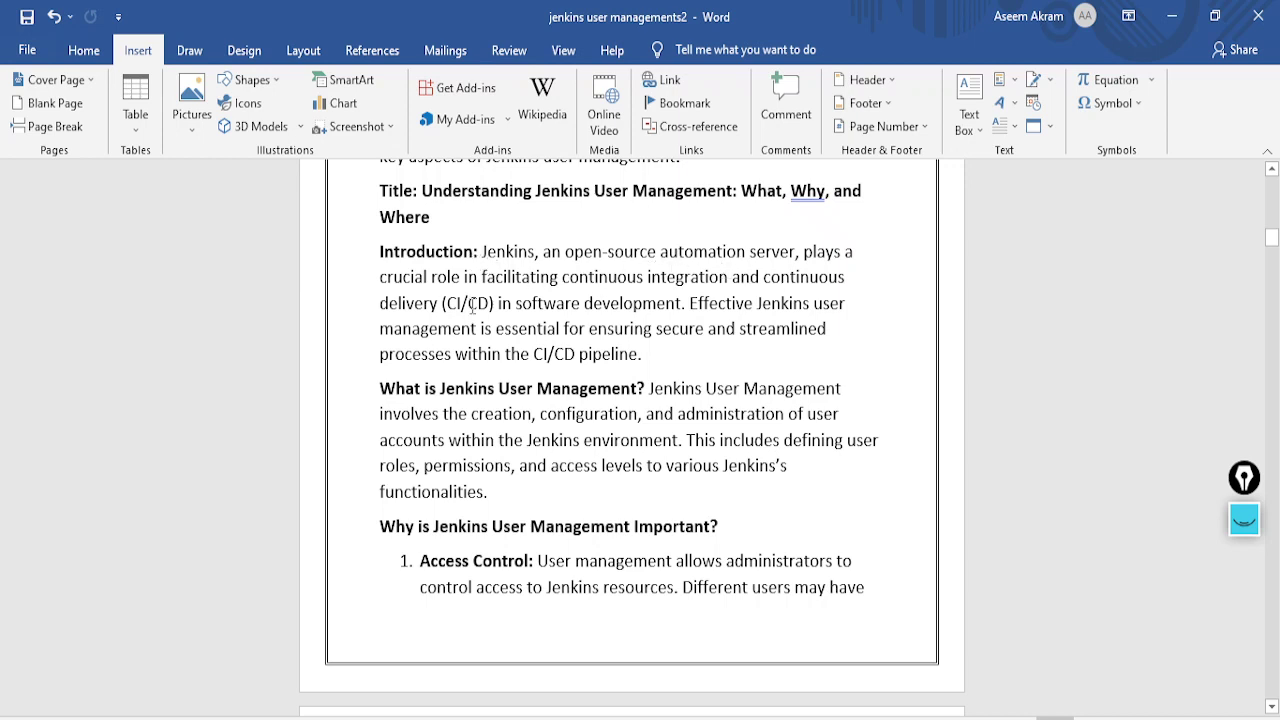
pyautogui.scroll(-1, 490, 303)
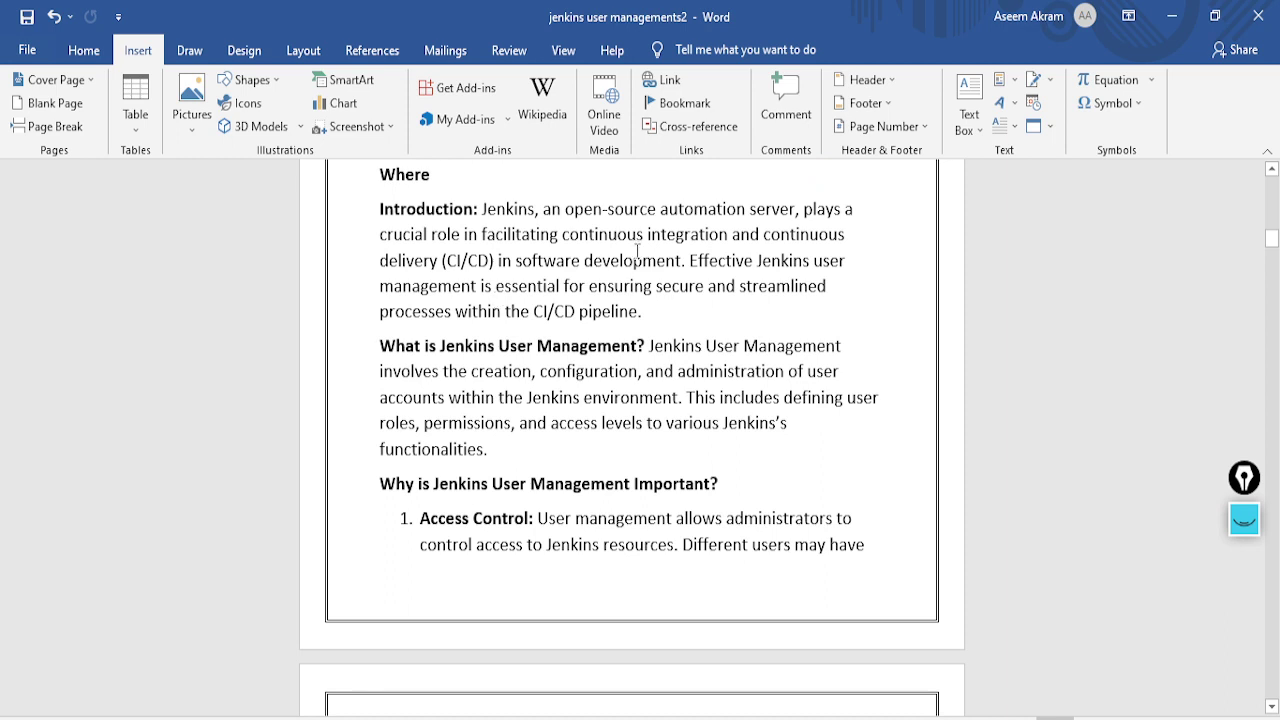
pyautogui.scroll(-3, 636, 252)
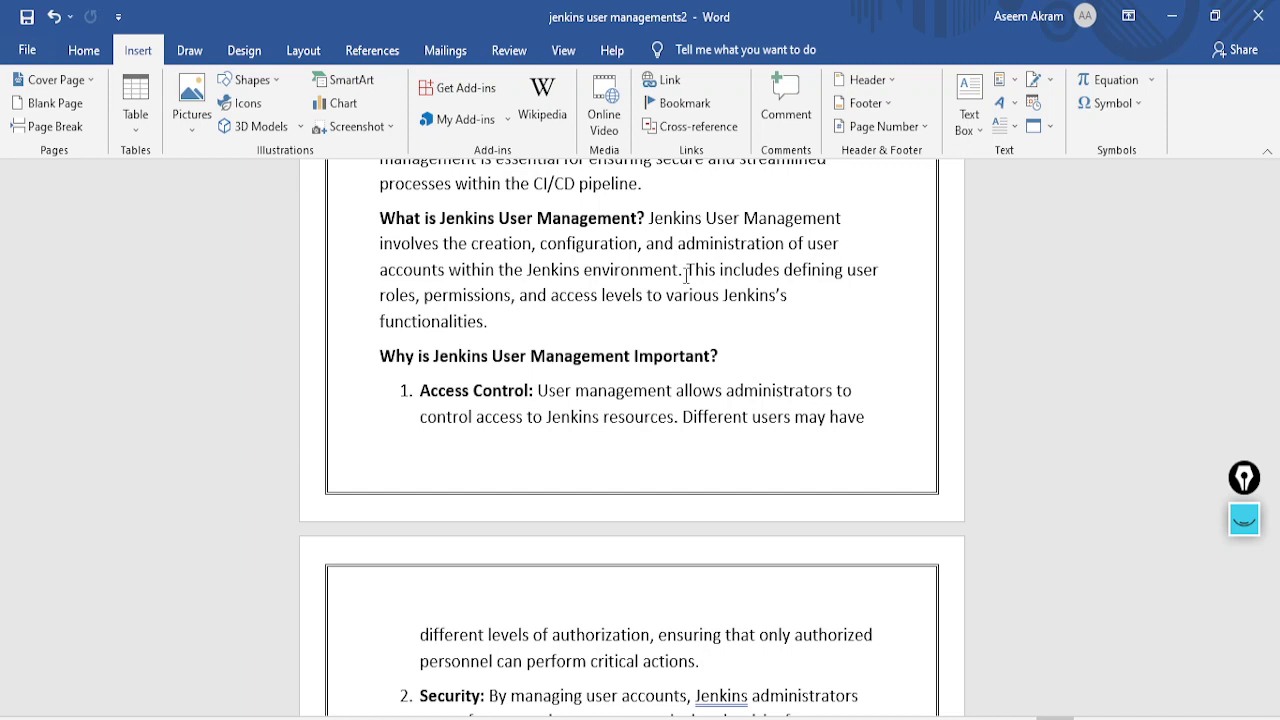
pyautogui.scroll(-2, 690, 340)
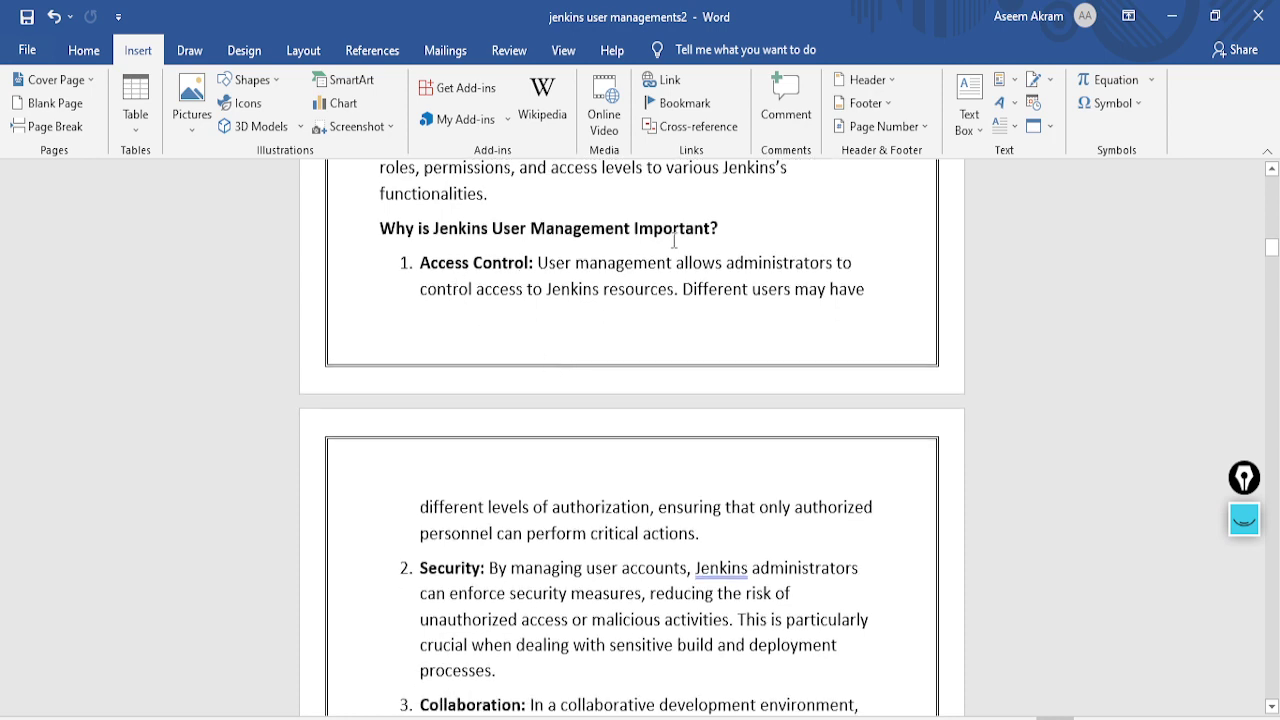
pyautogui.scroll(-1, 443, 266)
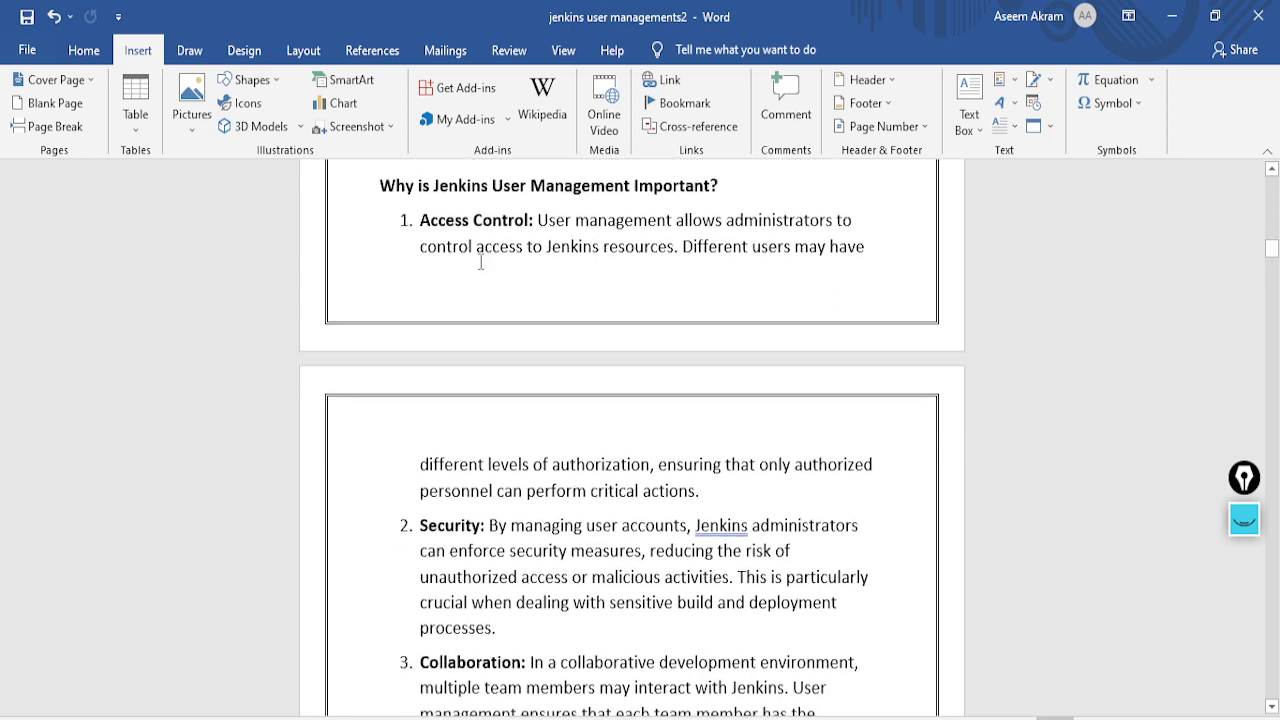
pyautogui.click(189, 50)
pyautogui.click(303, 50)
pyautogui.scroll(-2, 444, 467)
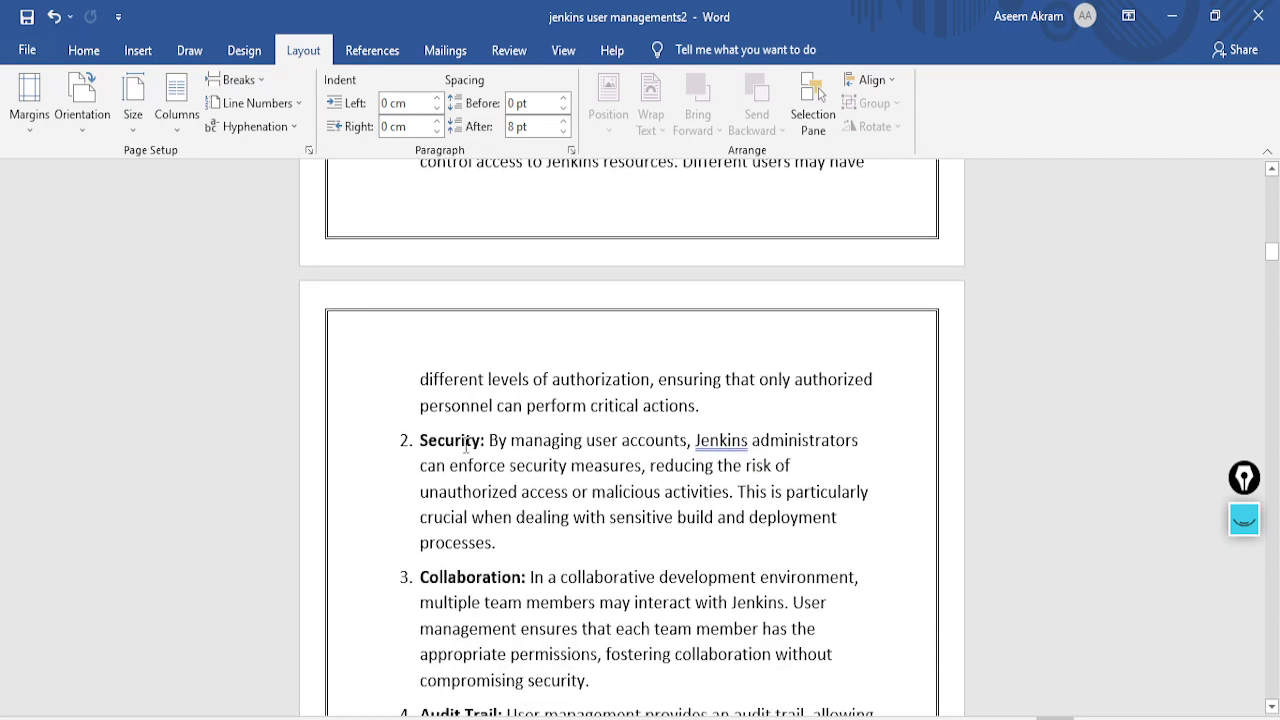
pyautogui.scroll(-1, 465, 445)
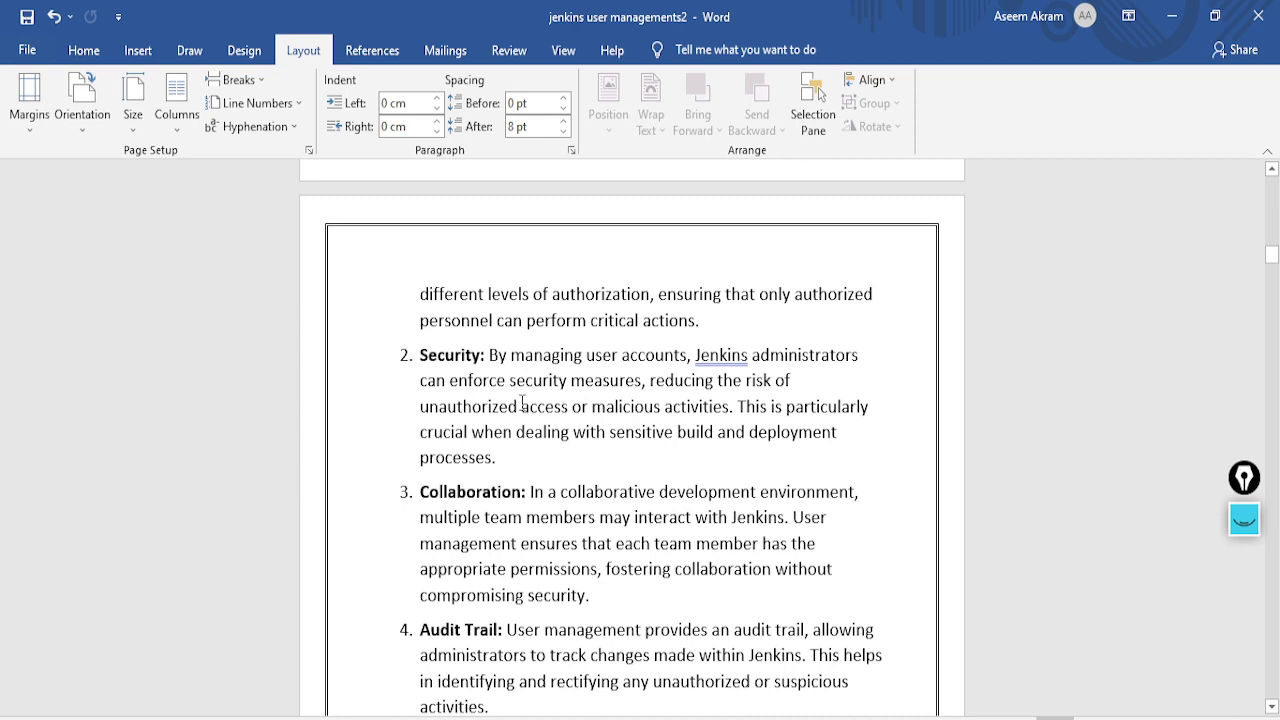
pyautogui.scroll(-1, 522, 402)
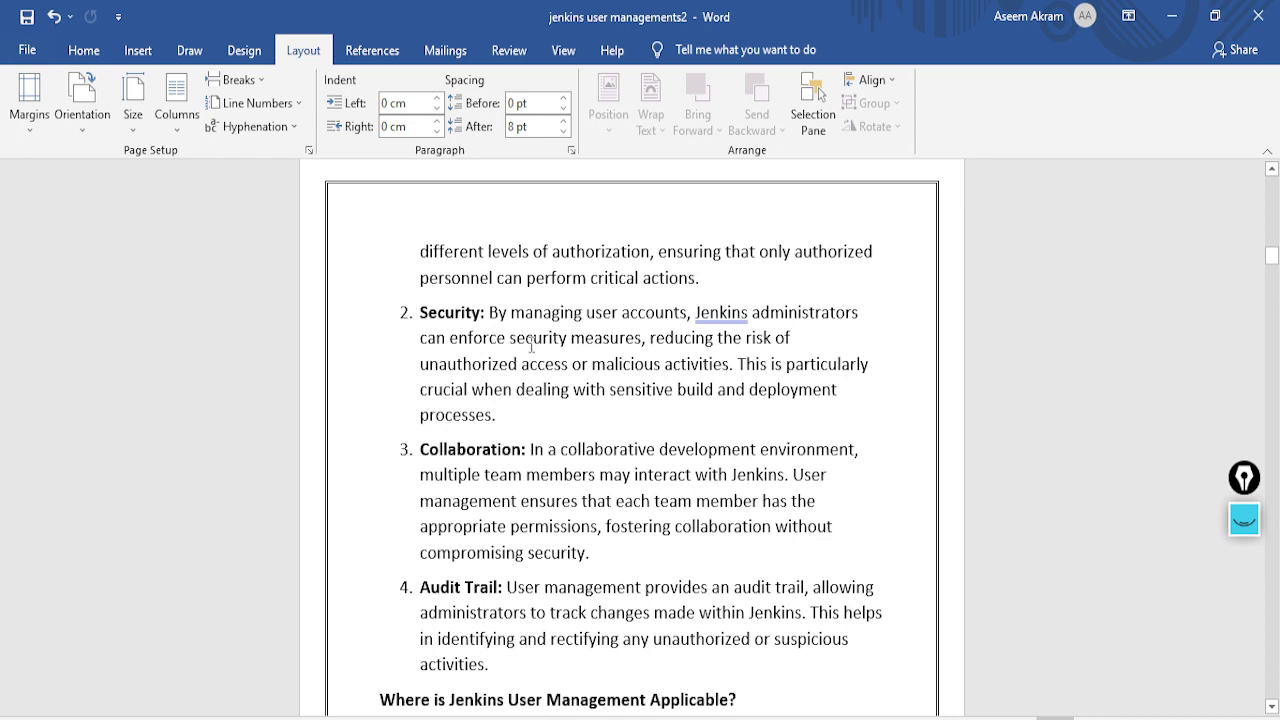
pyautogui.scroll(-1, 531, 345)
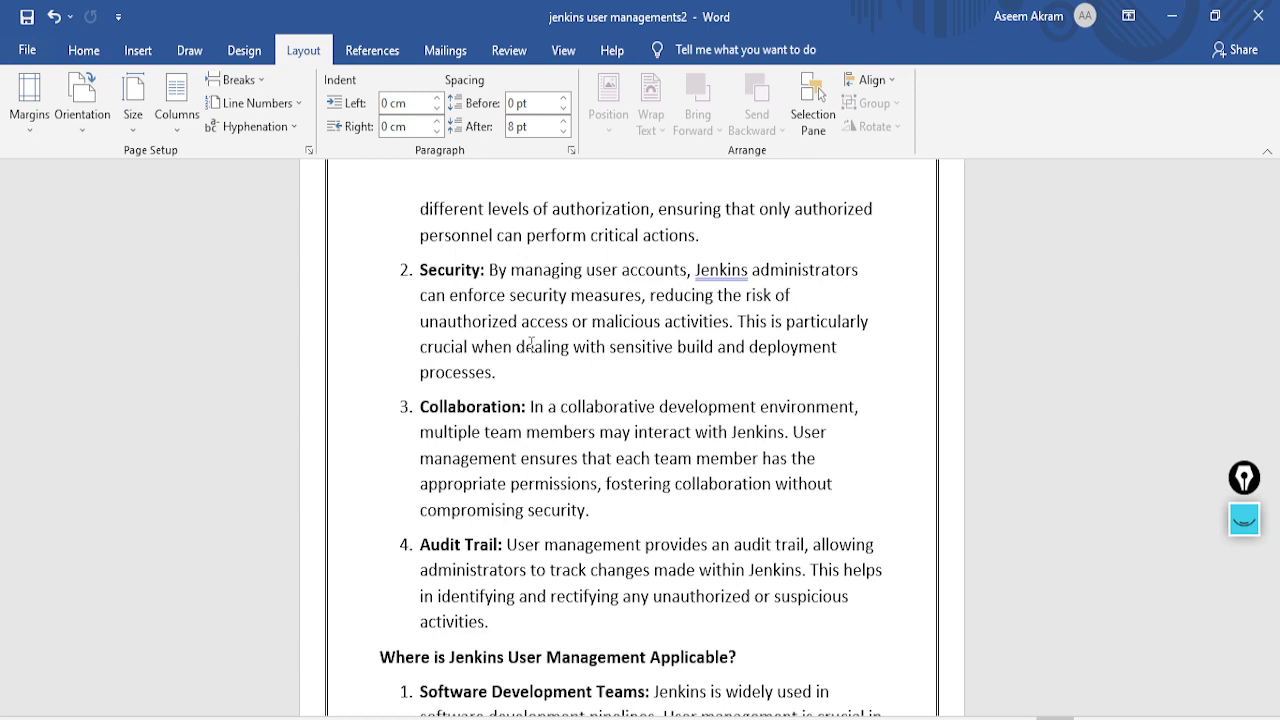
pyautogui.scroll(-3, 558, 320)
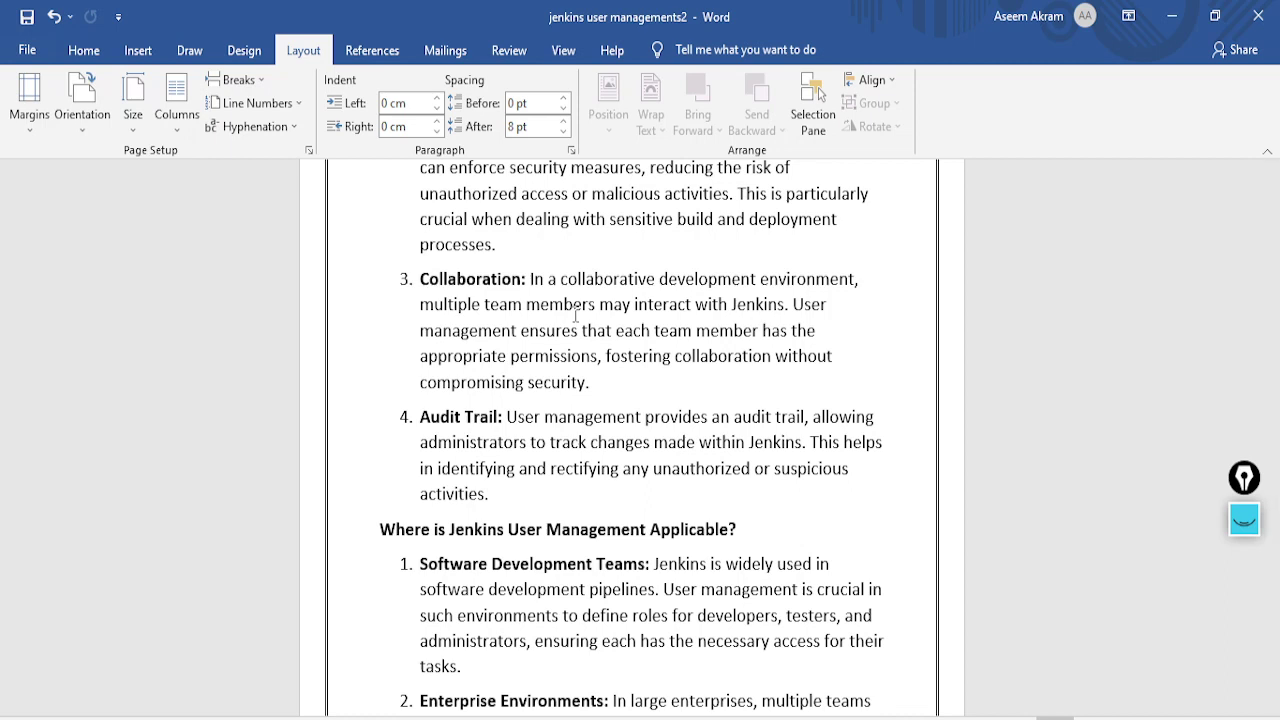
pyautogui.scroll(-3, 576, 317)
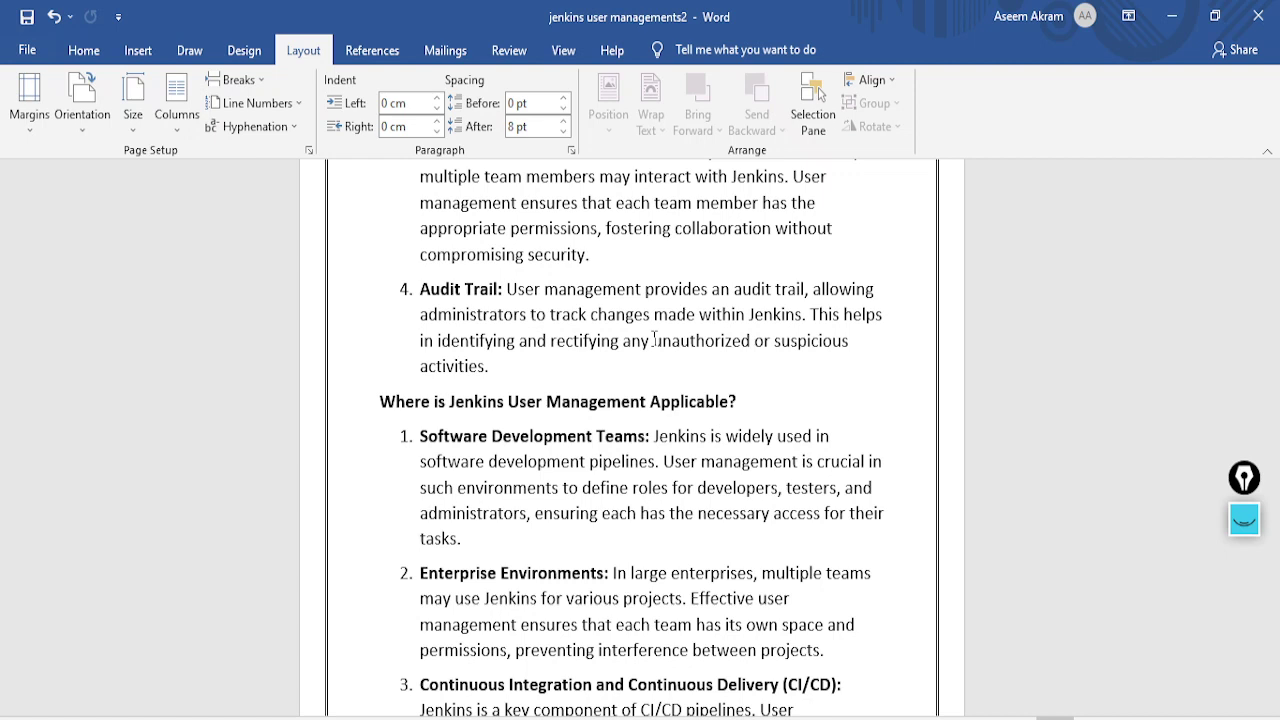
pyautogui.scroll(-3, 655, 340)
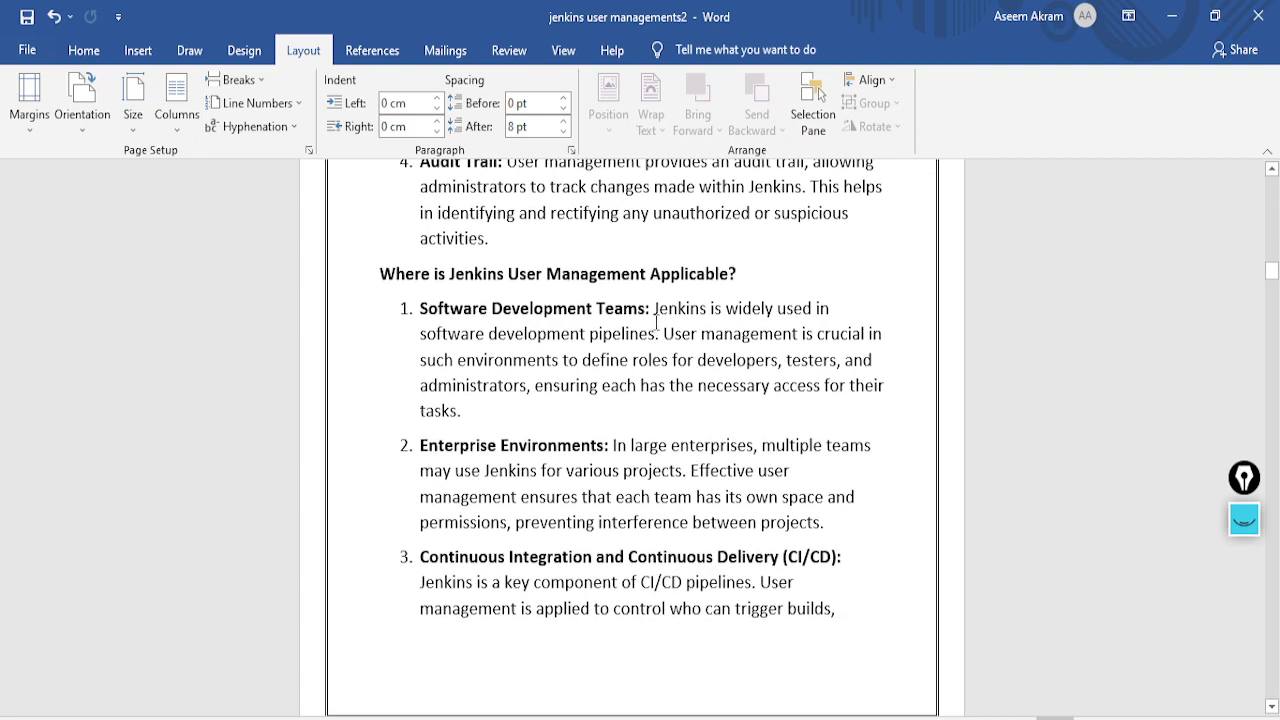
pyautogui.scroll(-1, 655, 340)
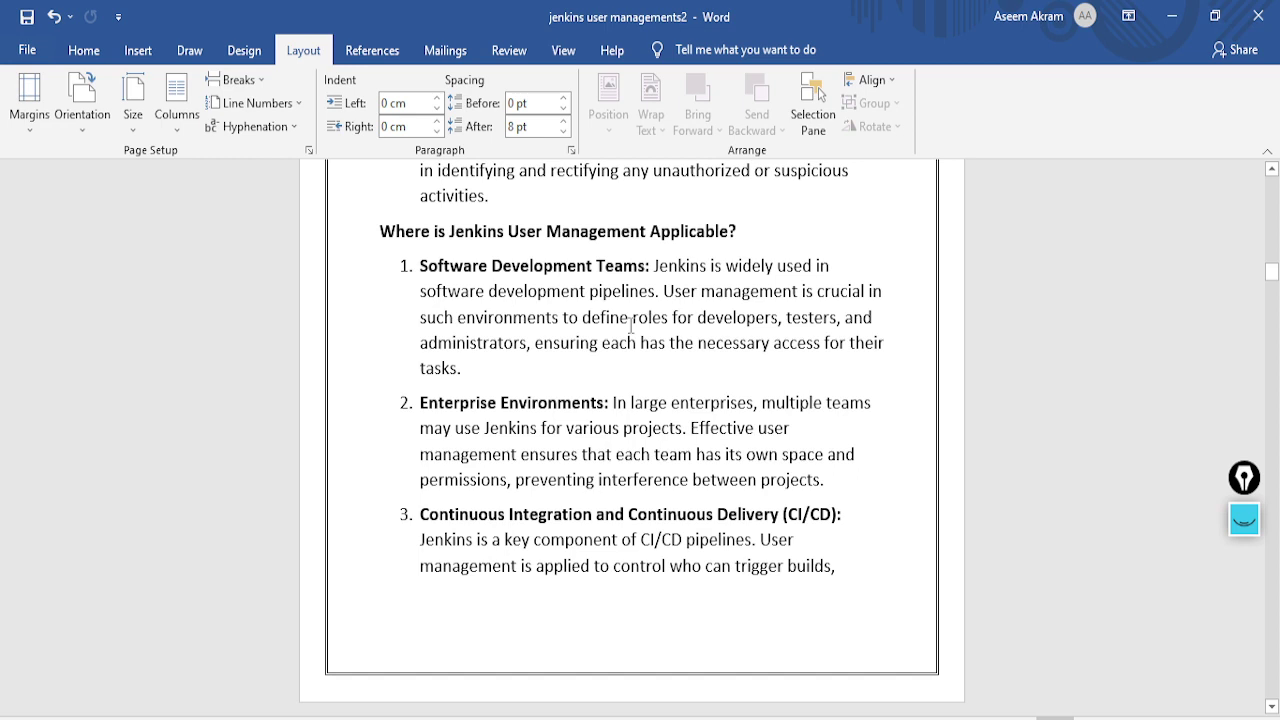
pyautogui.scroll(1, 631, 326)
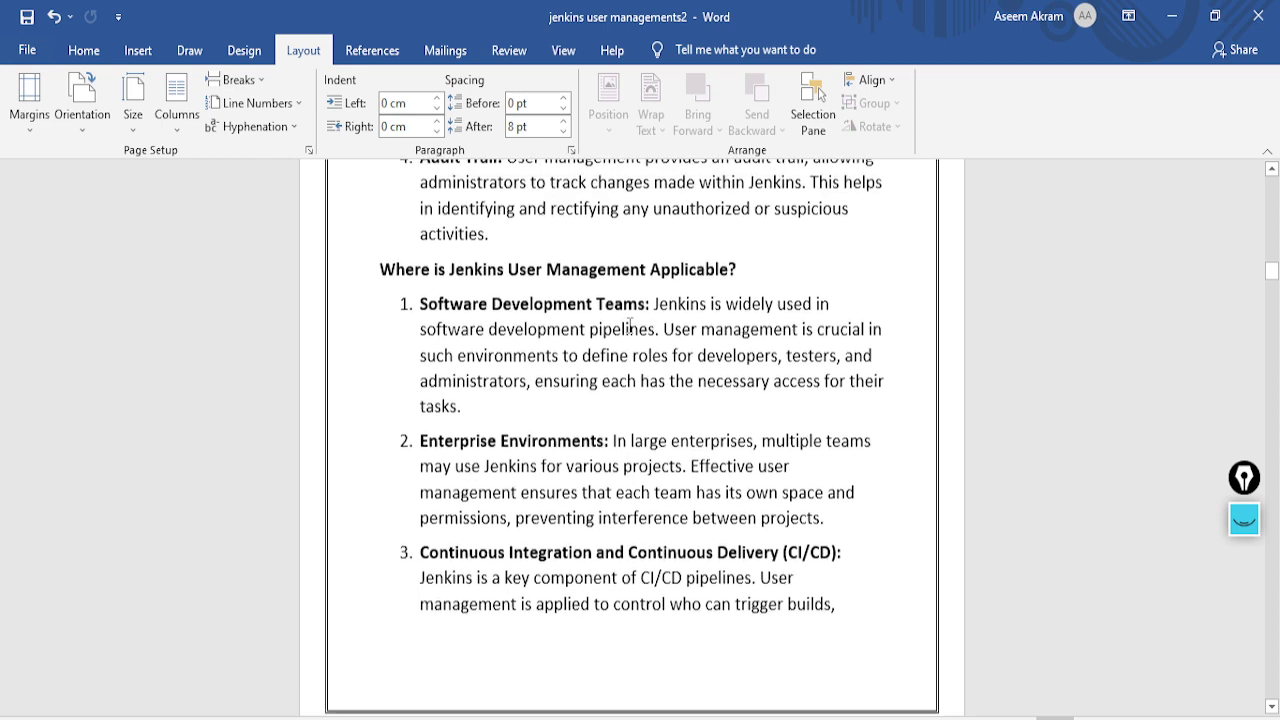
pyautogui.scroll(-2, 626, 276)
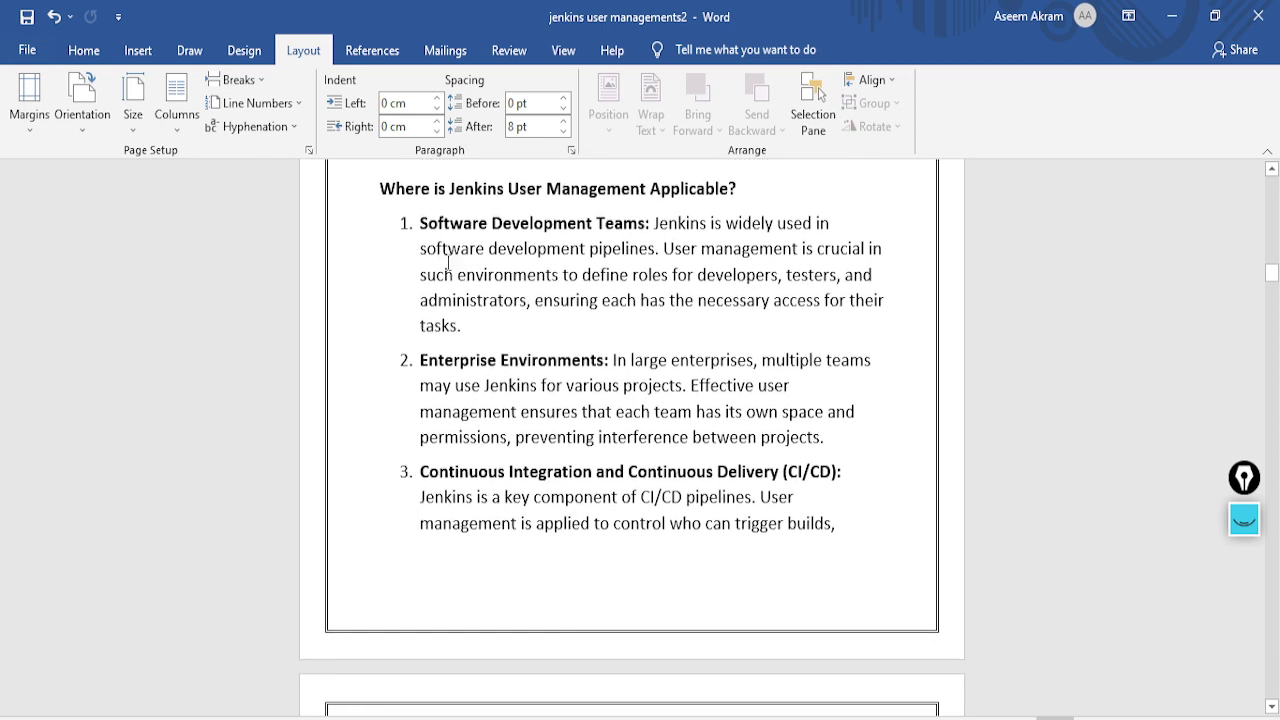
pyautogui.scroll(-3, 513, 358)
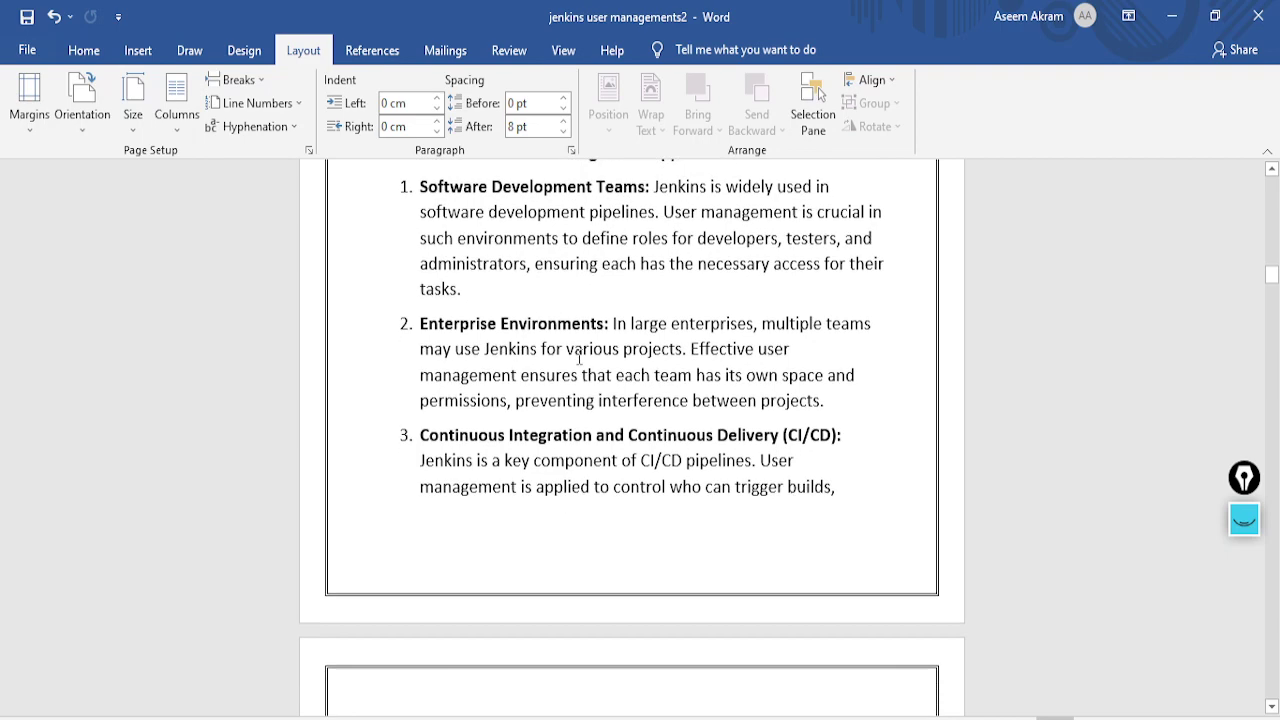
pyautogui.scroll(-10, 718, 347)
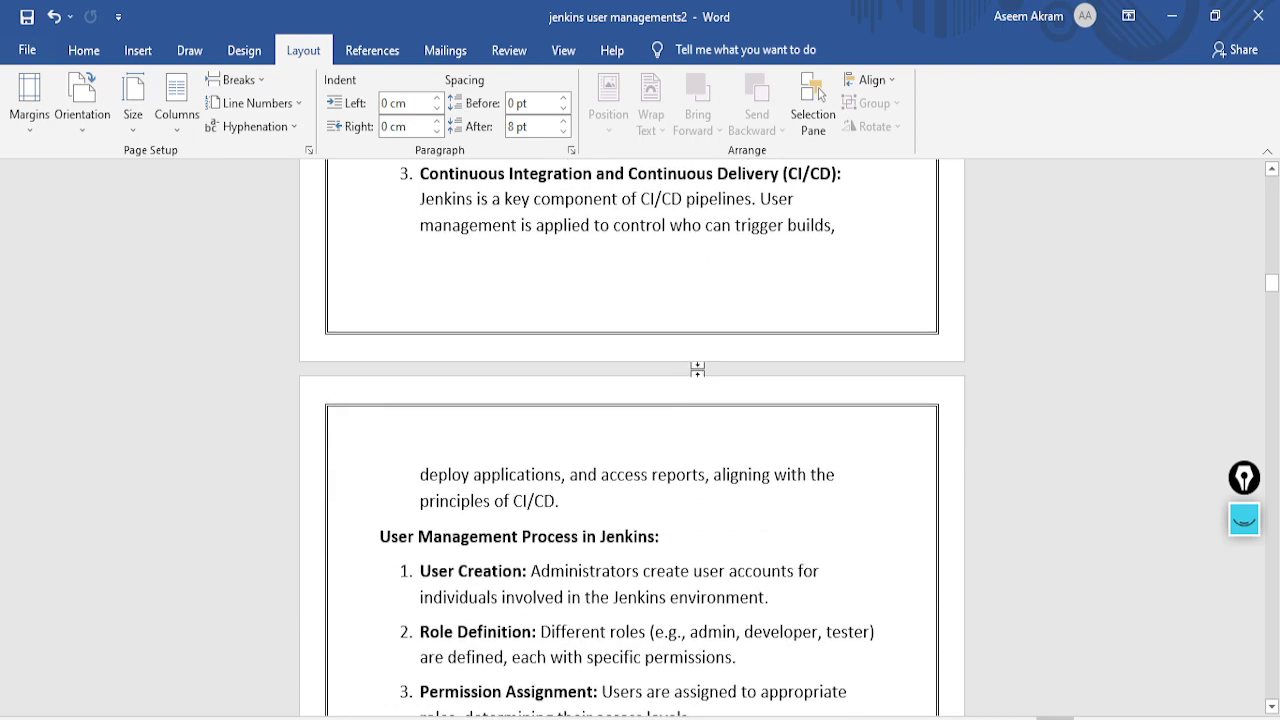
pyautogui.scroll(-1, 454, 394)
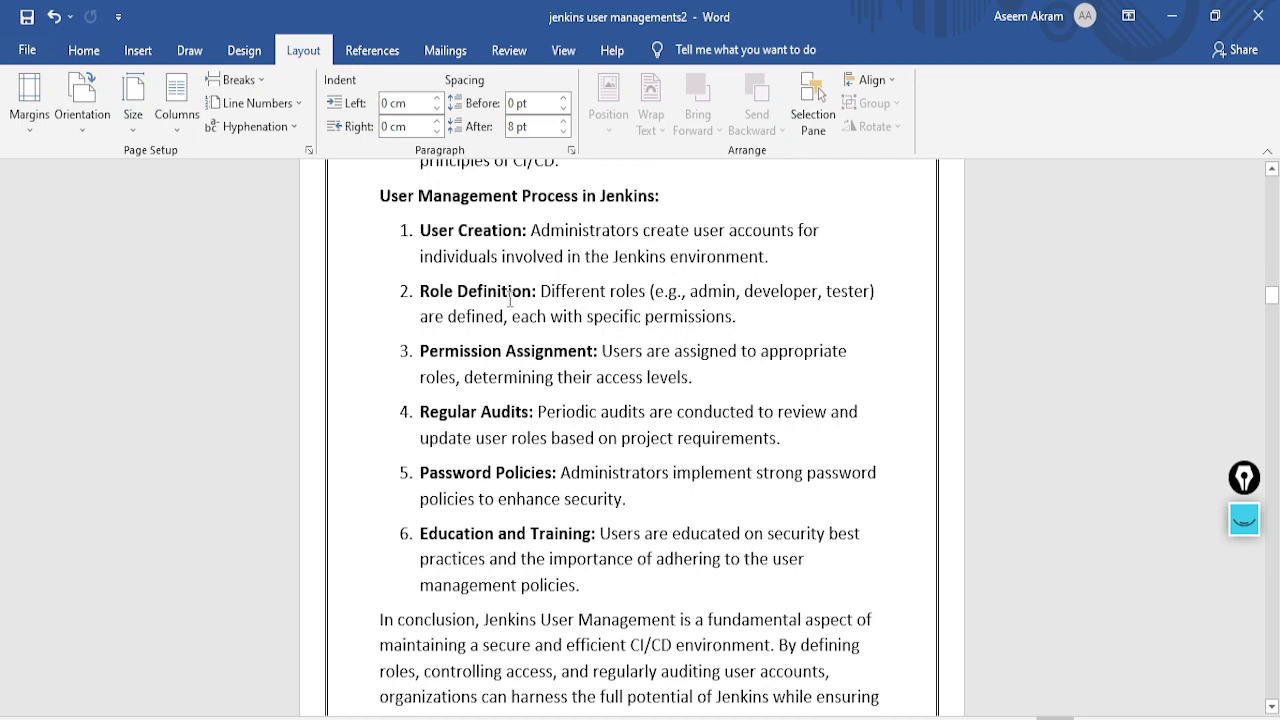
pyautogui.scroll(-2, 510, 298)
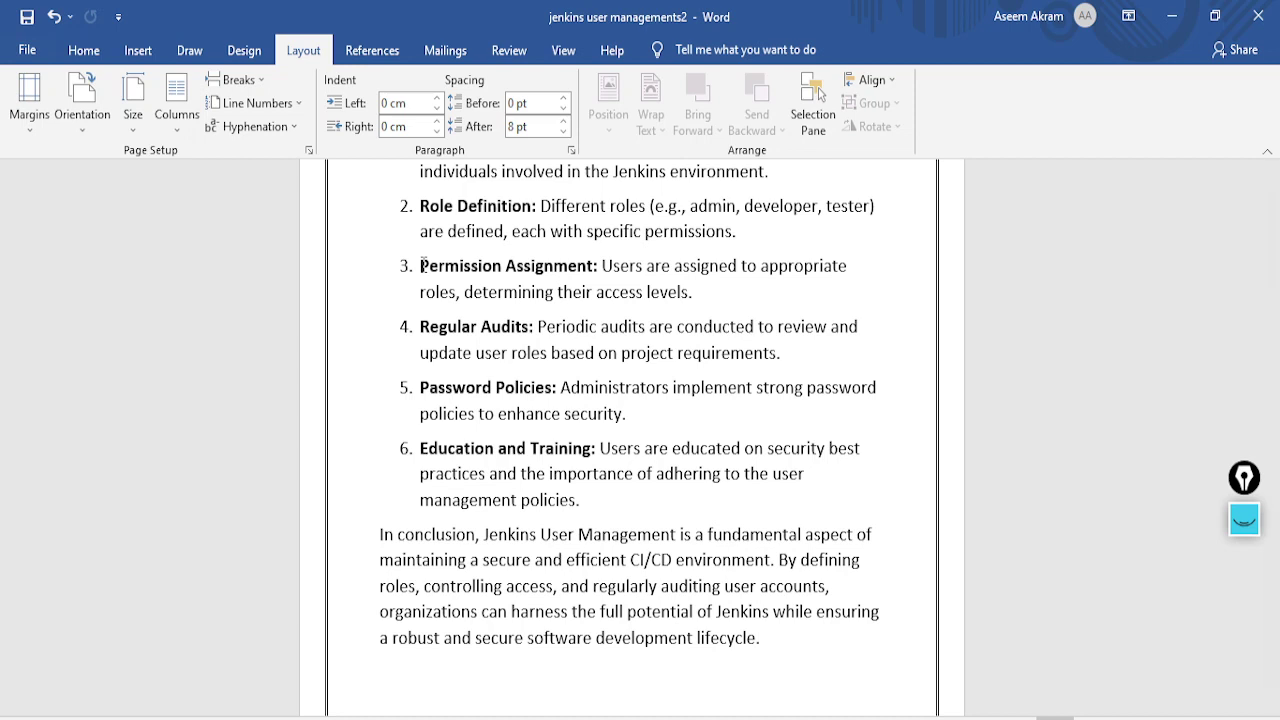
pyautogui.scroll(-2, 470, 330)
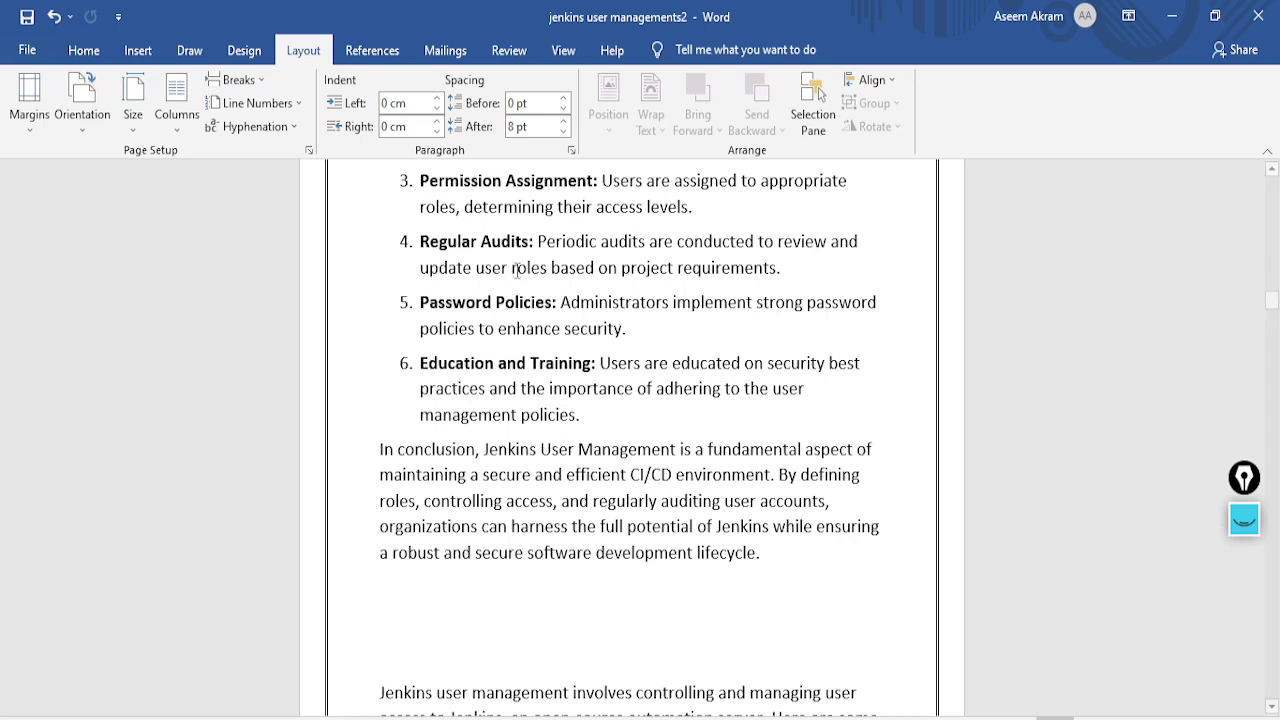
pyautogui.scroll(-2, 470, 335)
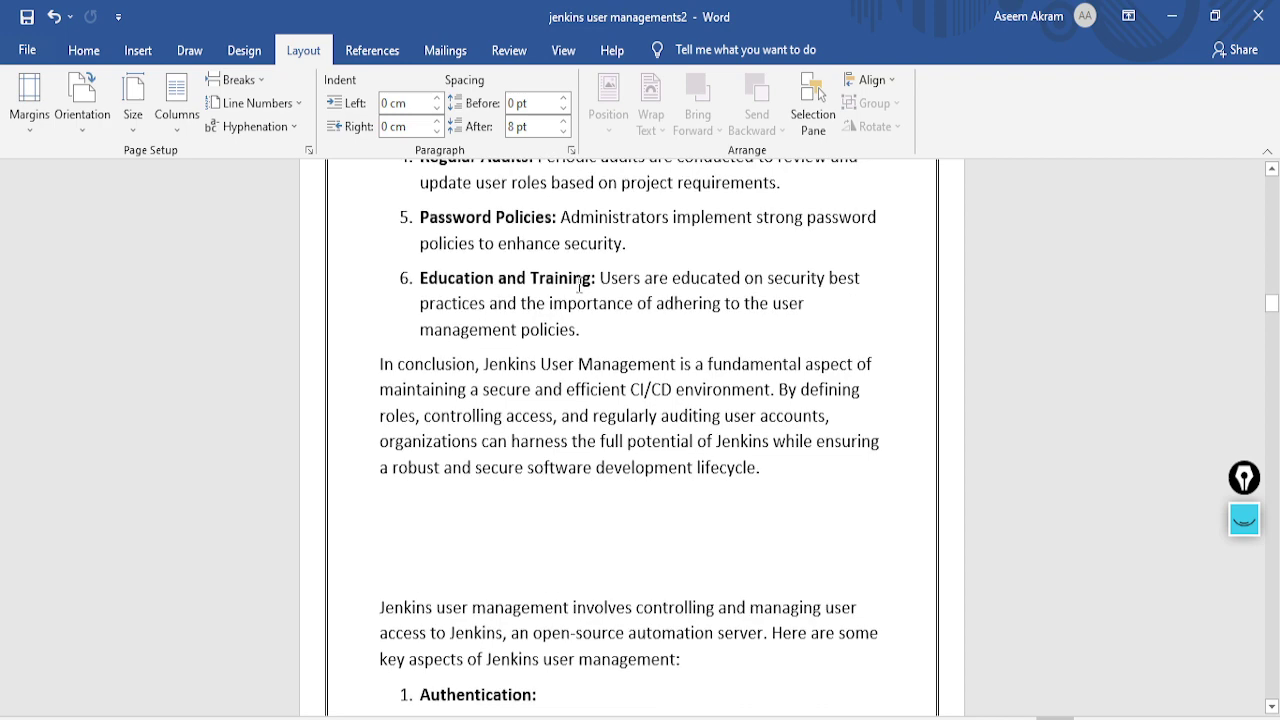
pyautogui.scroll(-1, 580, 287)
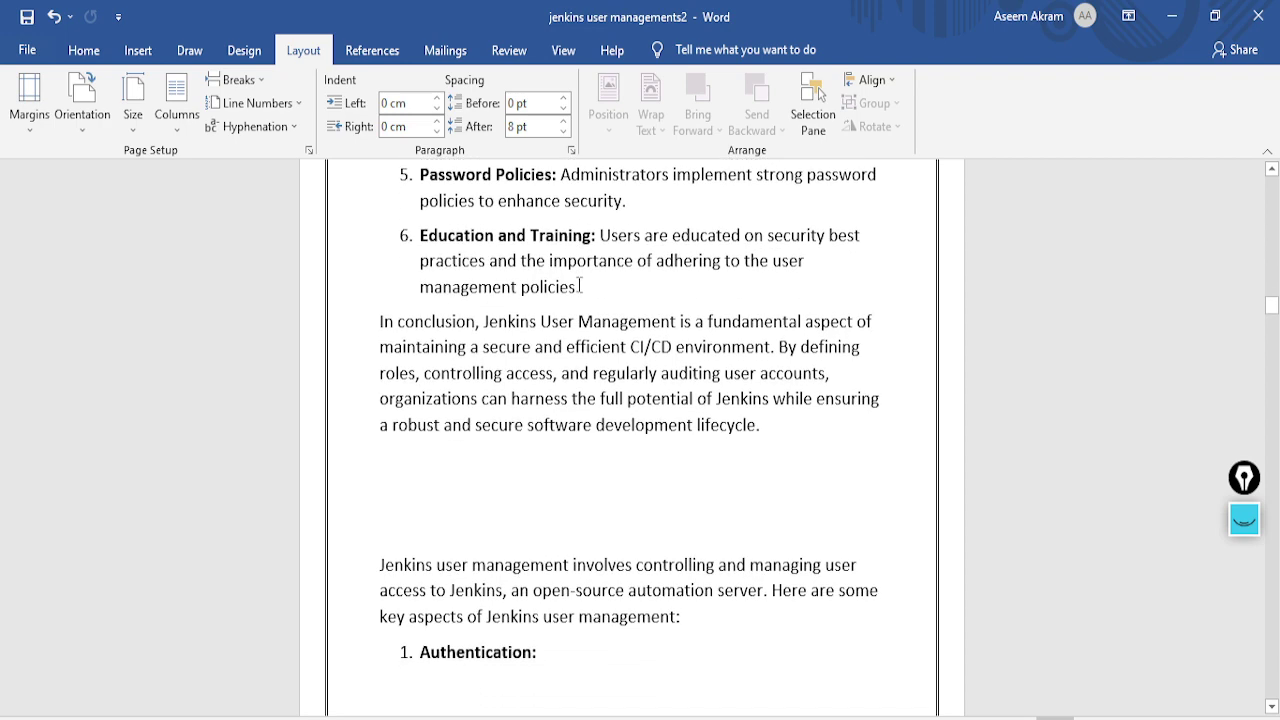
pyautogui.scroll(-8, 580, 287)
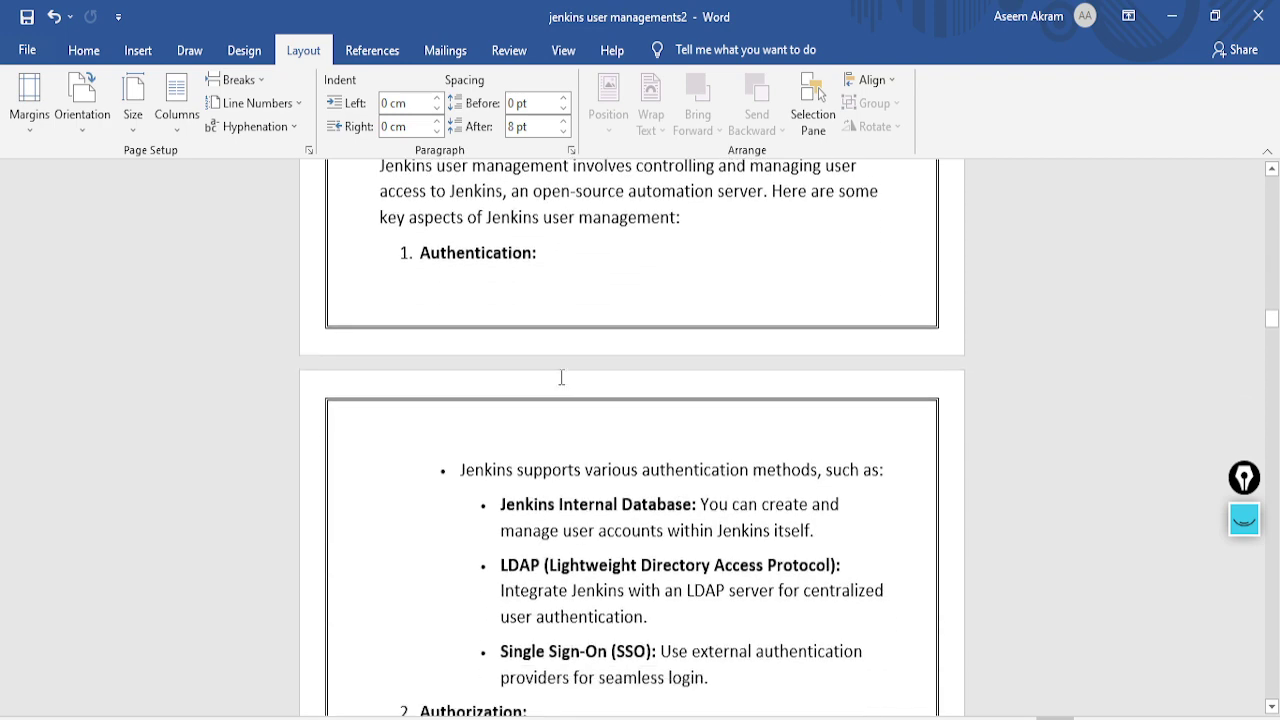
pyautogui.scroll(-2, 561, 377)
pyautogui.scroll(1, 528, 374)
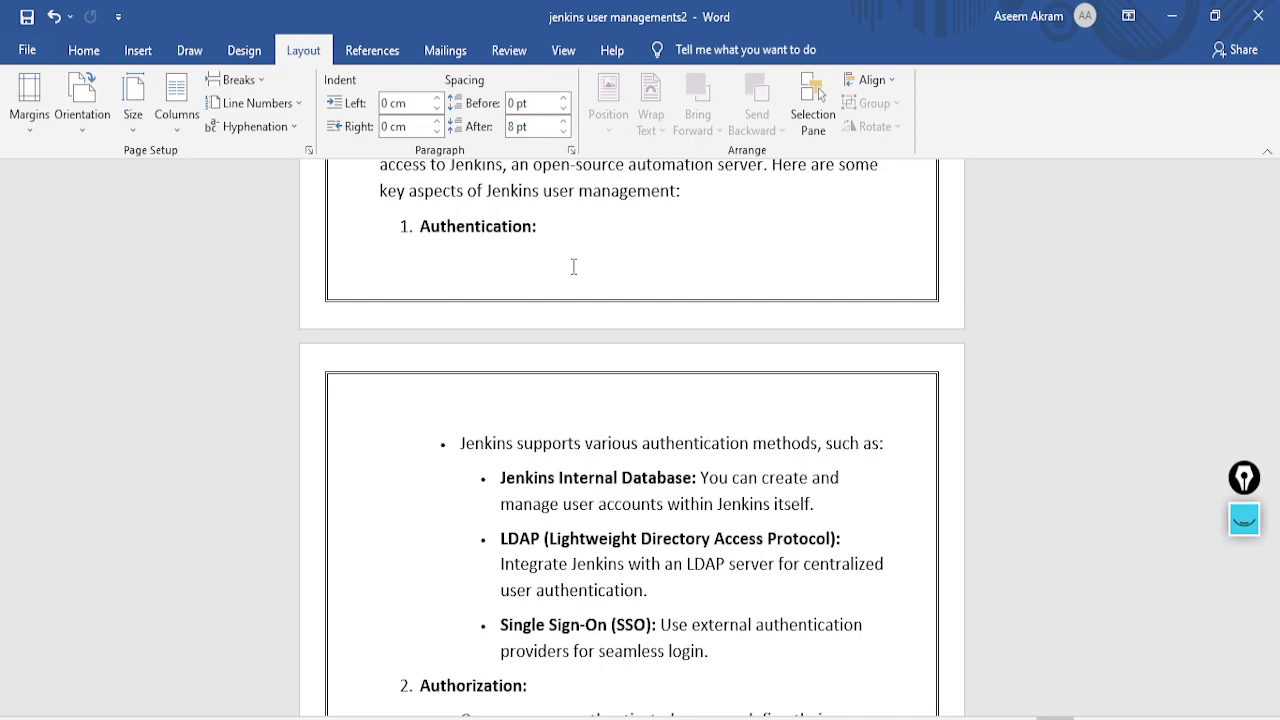
pyautogui.scroll(-6, 573, 266)
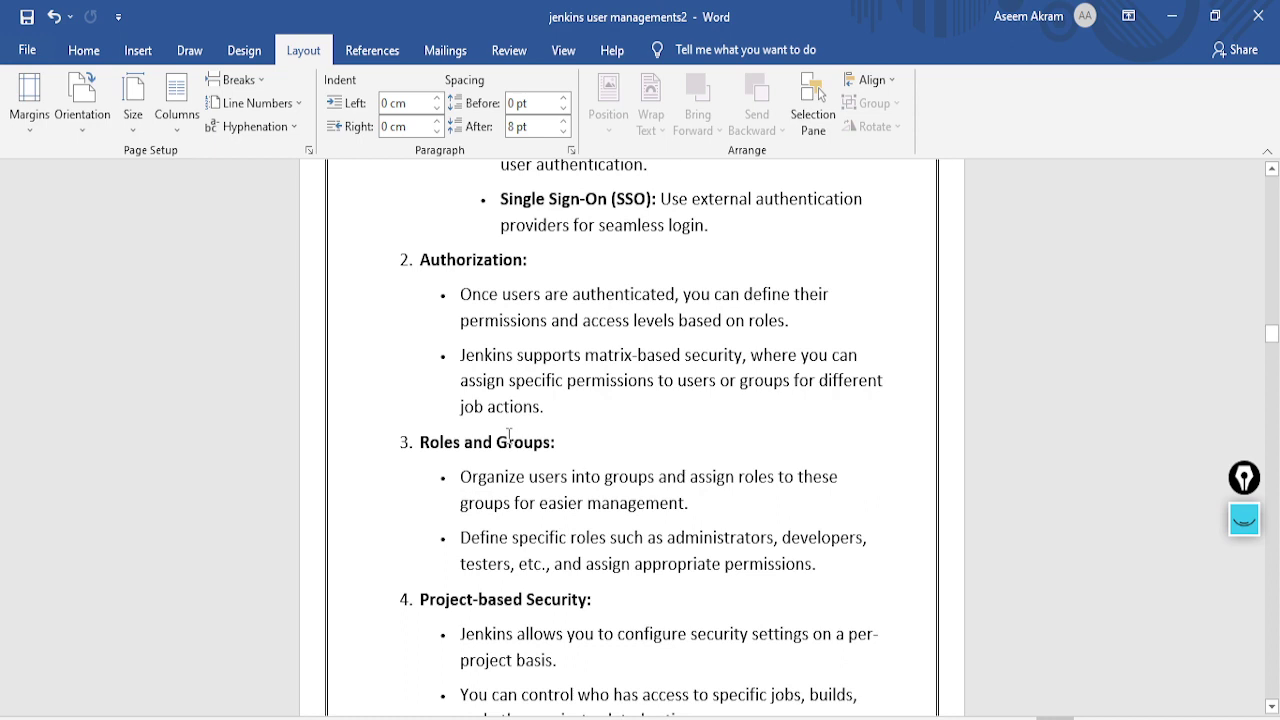
pyautogui.scroll(-2, 509, 436)
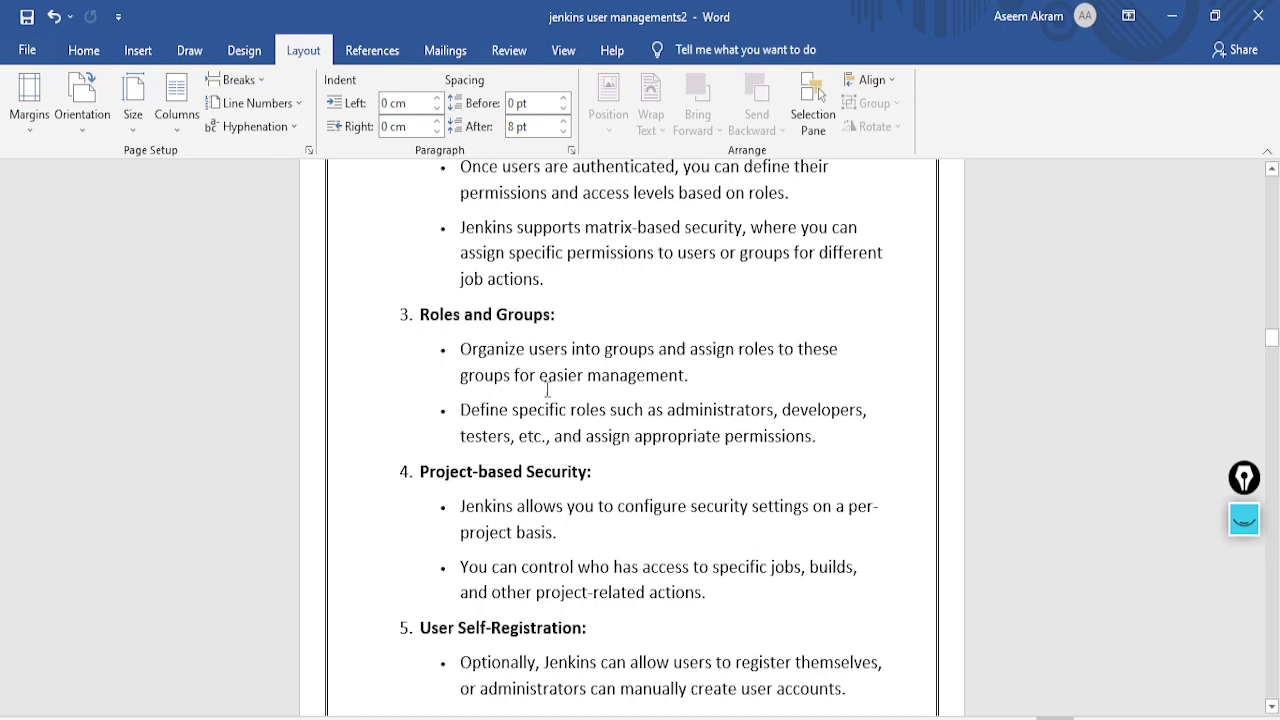
pyautogui.scroll(-2, 550, 390)
pyautogui.scroll(-1, 550, 390)
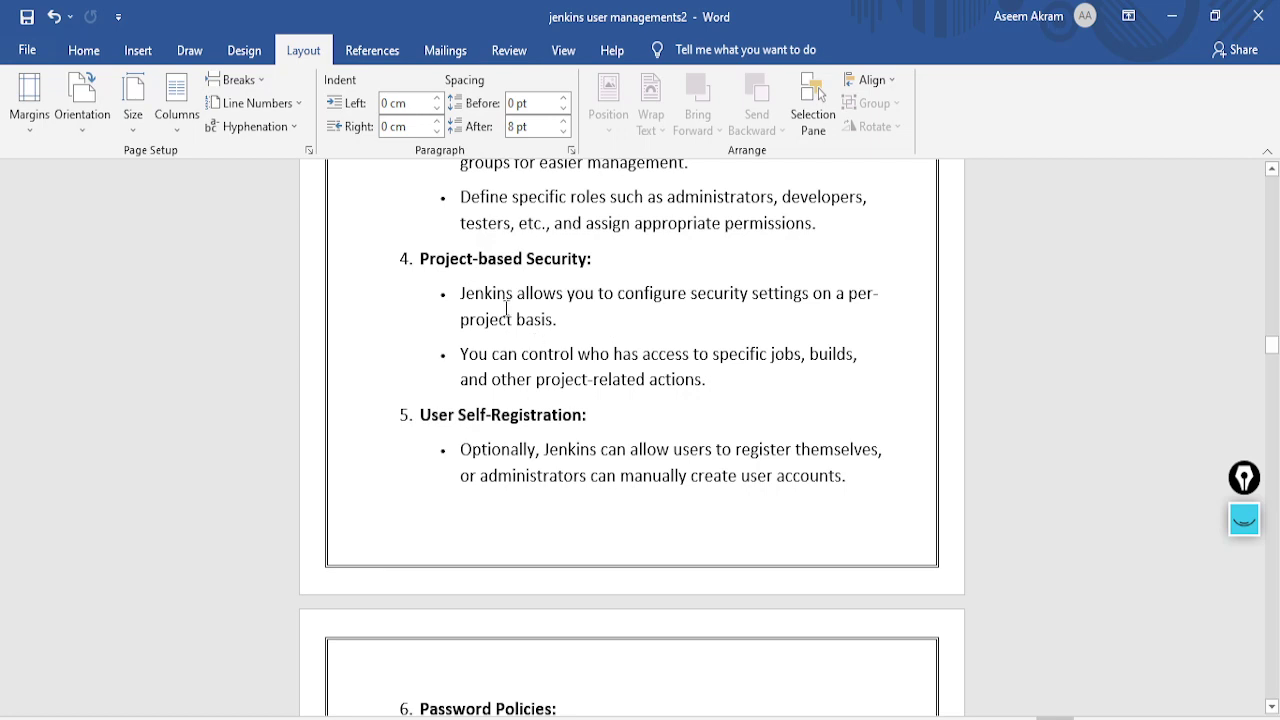
pyautogui.scroll(-10, 506, 308)
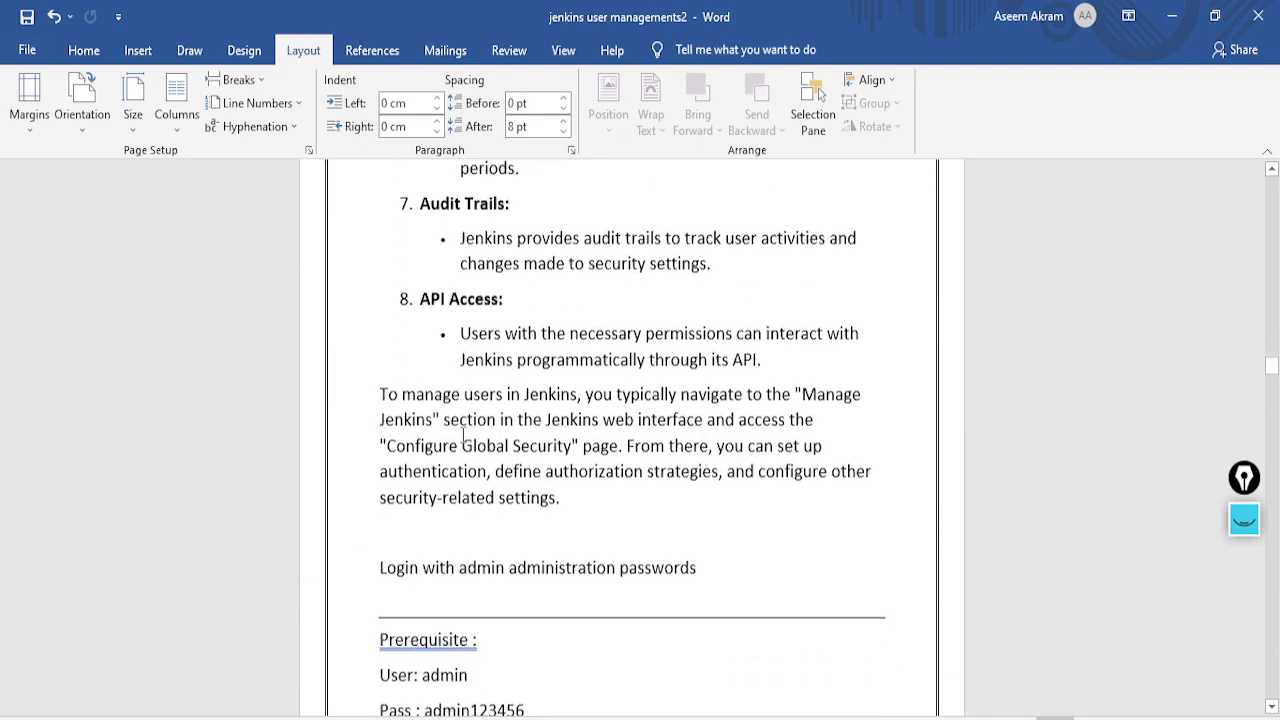
# Insert a new 'LAB :' line directly above the 'Prerequisite :' block
pyautogui.scroll(1, 524, 314)
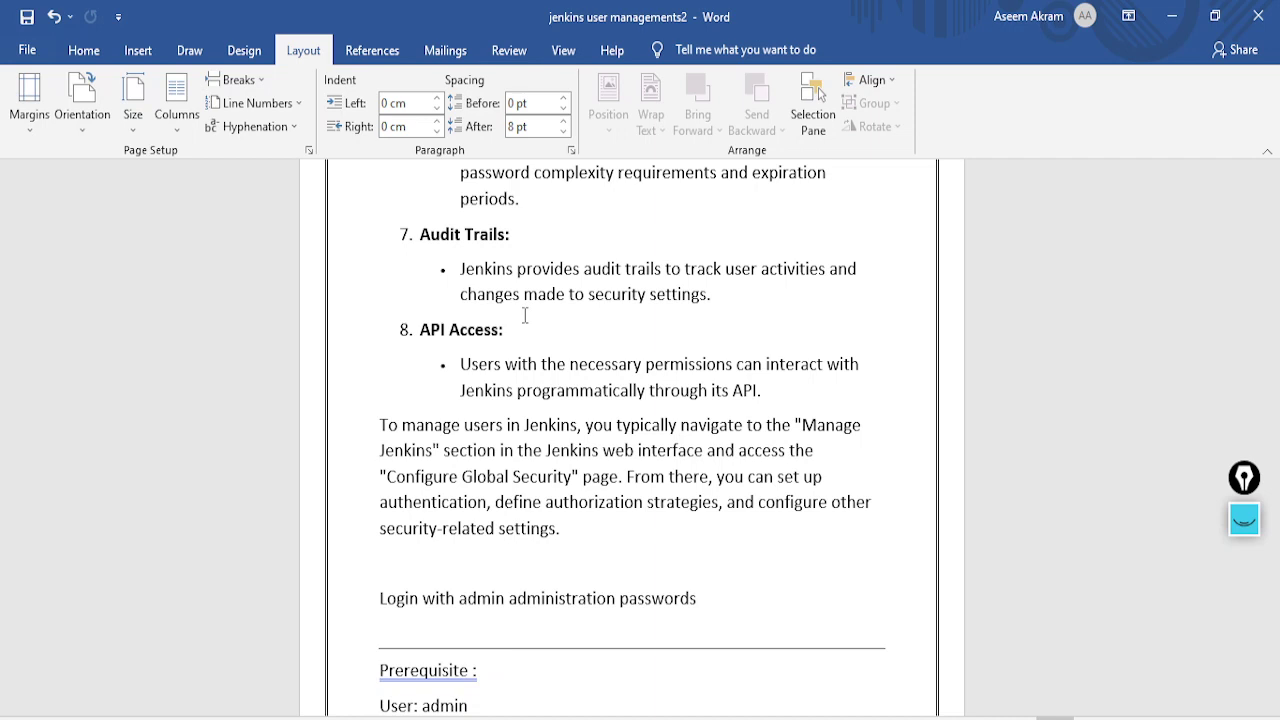
pyautogui.scroll(-5, 524, 316)
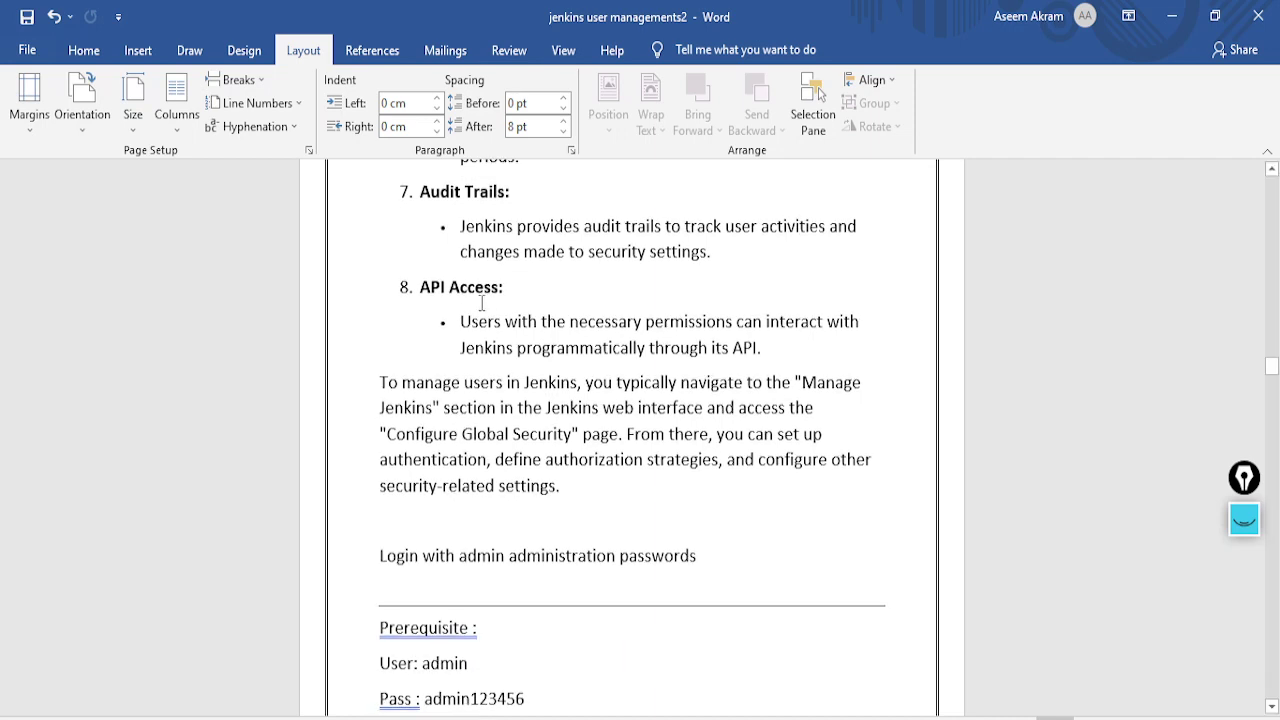
pyautogui.scroll(-3, 484, 368)
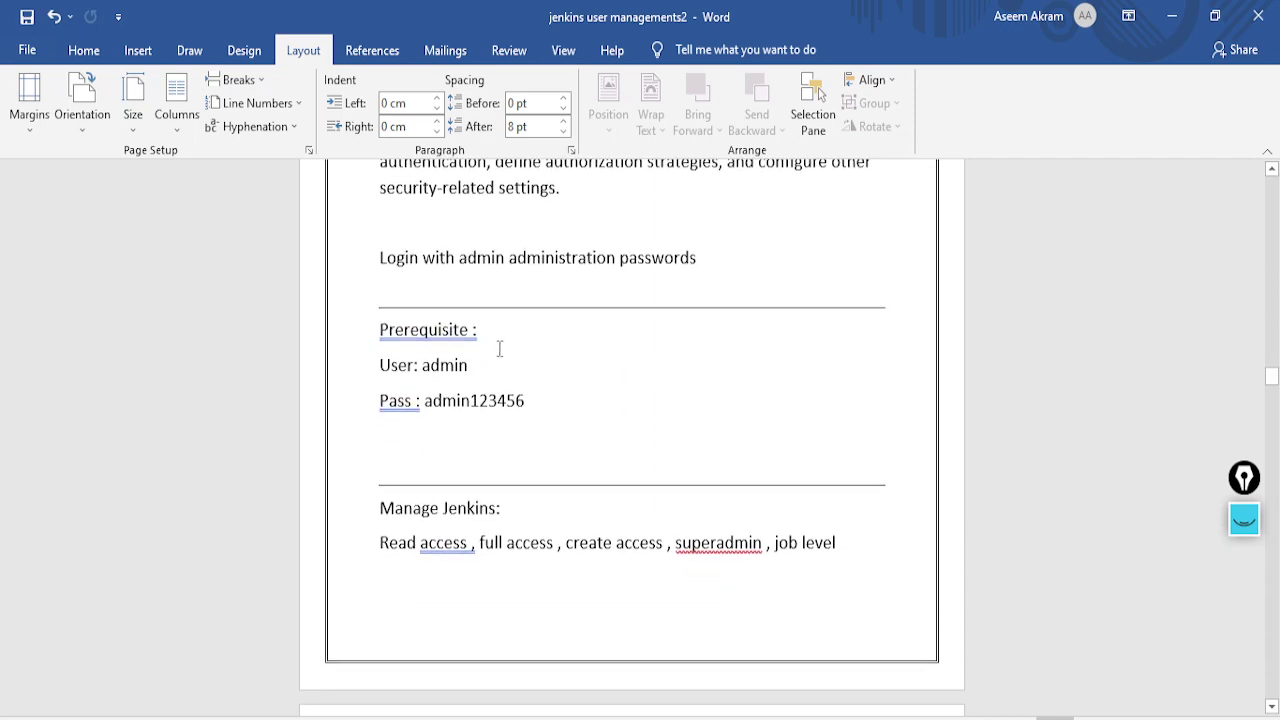
pyautogui.scroll(2, 500, 349)
pyautogui.scroll(-2, 500, 349)
pyautogui.scroll(1, 506, 340)
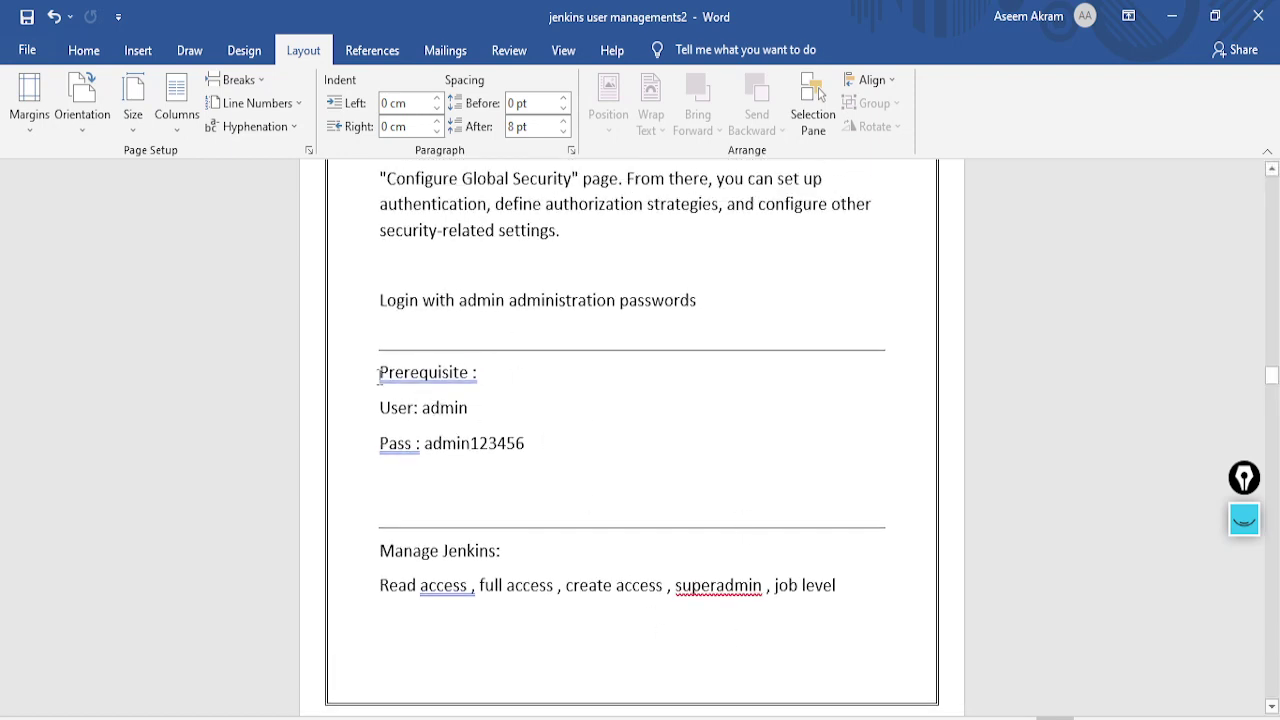
pyautogui.click(378, 372)
pyautogui.press('Return')
pyautogui.press('Return')
pyautogui.press('Up')
pyautogui.press('Up')
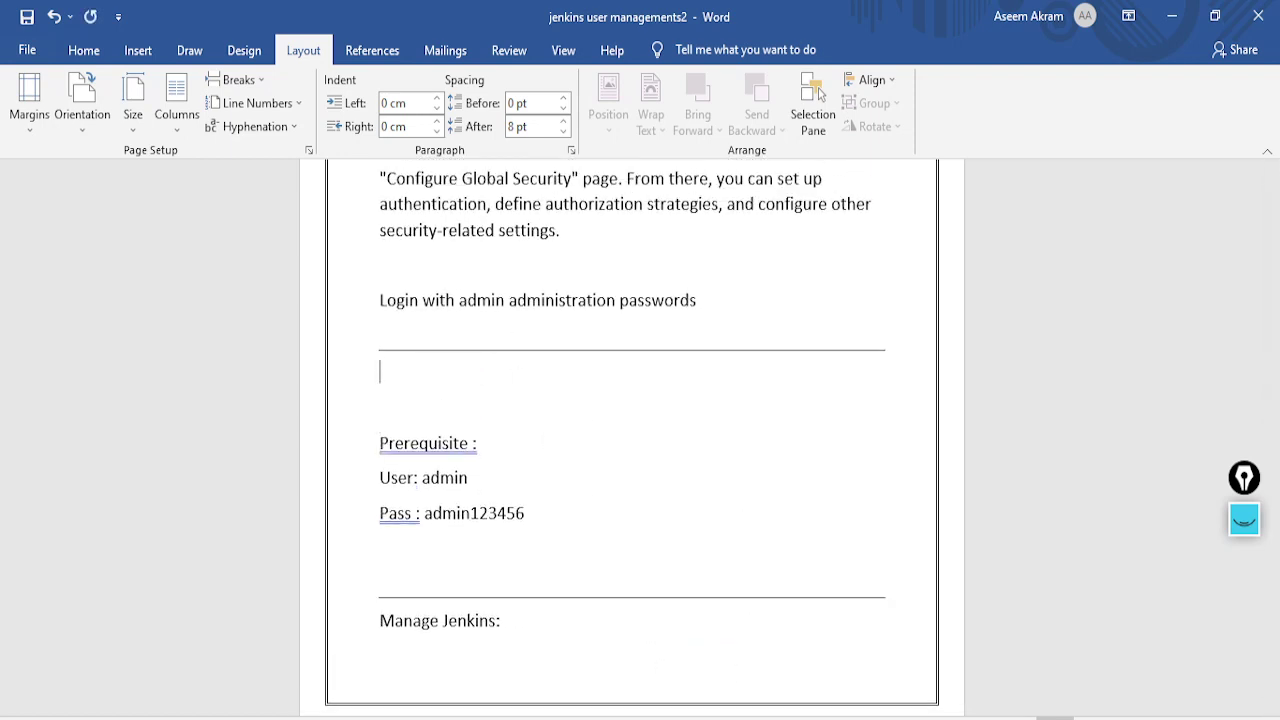
pyautogui.write('LAB :')
pyautogui.hotkey('alt', 'Tab')
# Go from Console Home to EC2 Instances and open the Launch instances form
pyautogui.click(515, 10)
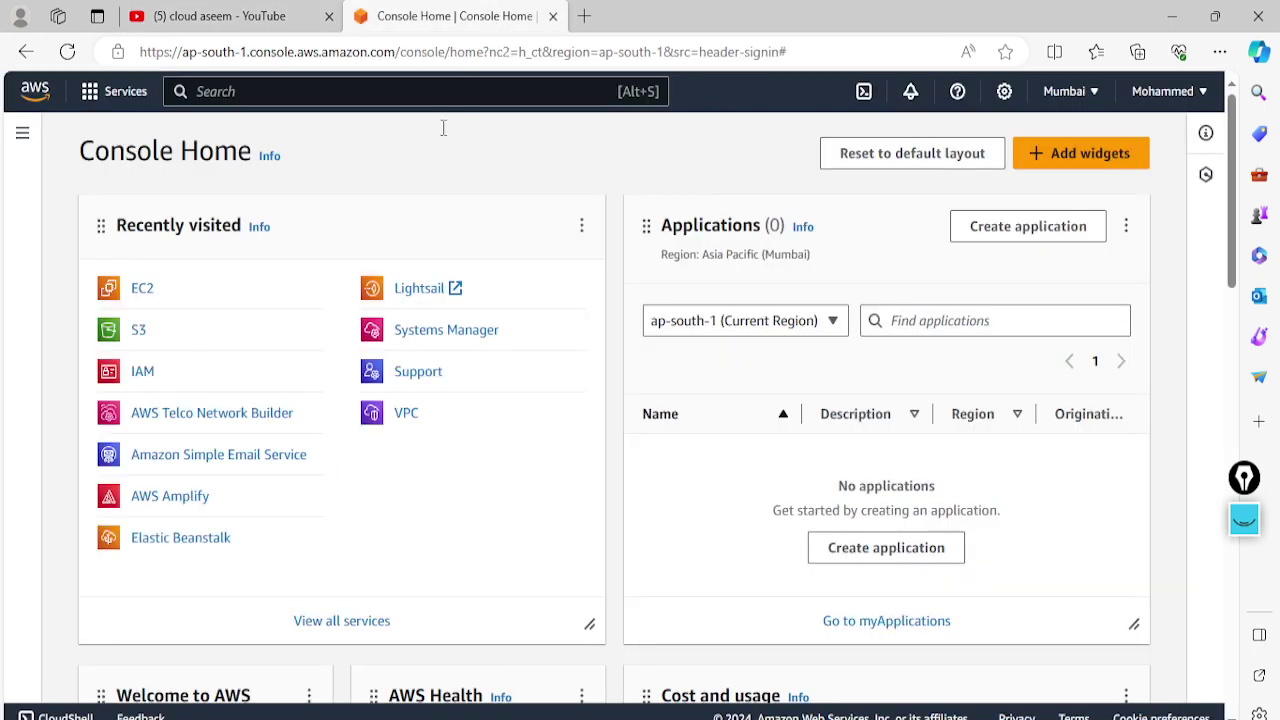
pyautogui.click(142, 290)
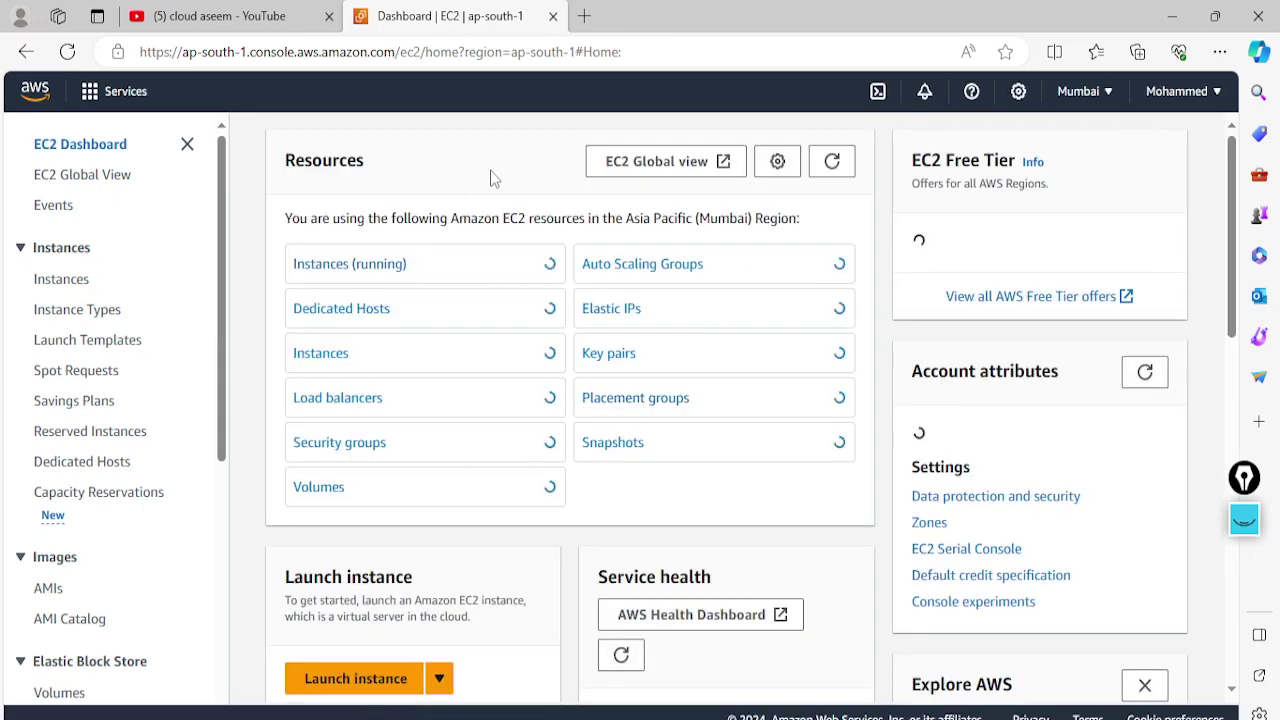
pyautogui.click(368, 276)
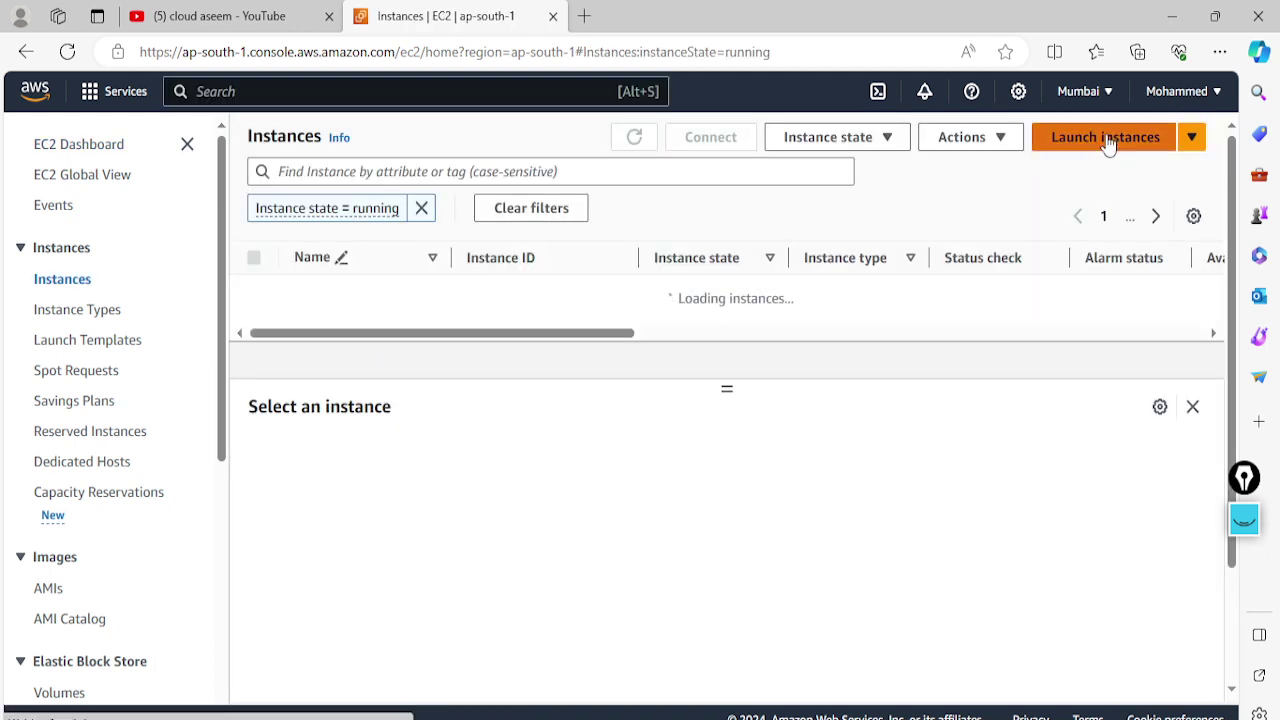
pyautogui.click(1108, 142)
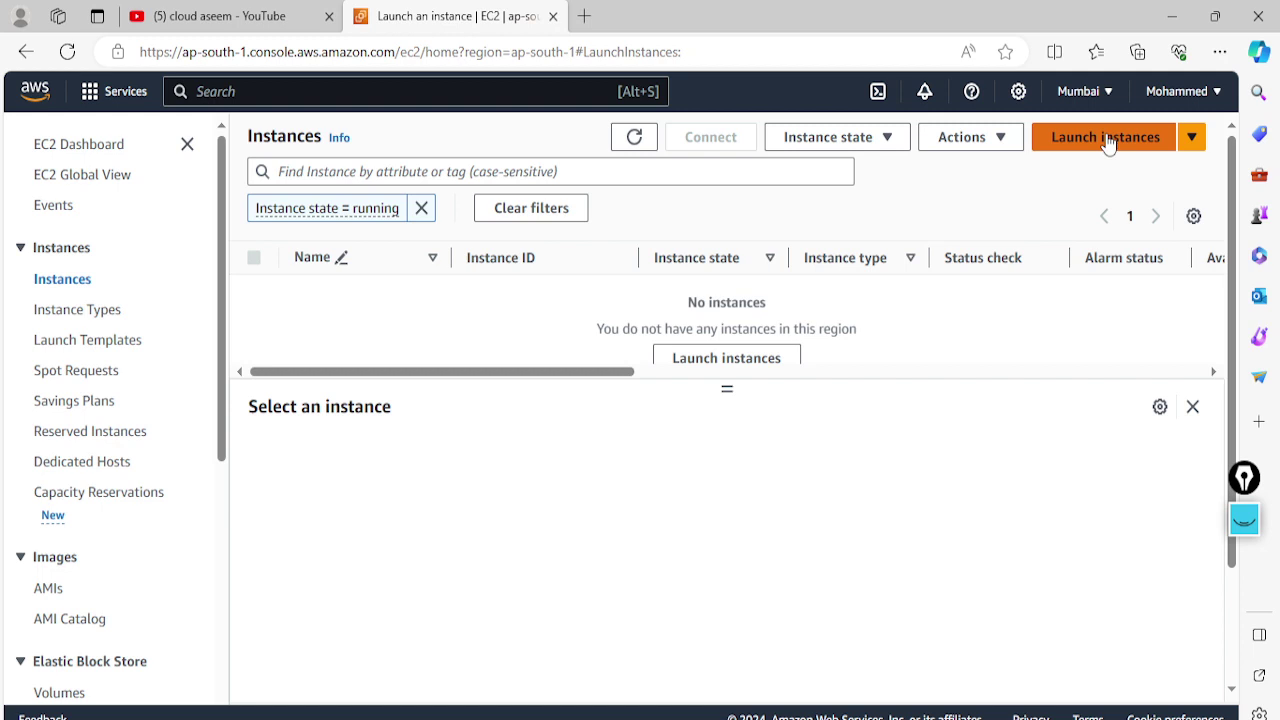
pyautogui.click(1105, 140)
# Name the instance 'jenkinsuserdemo' and select the Ubuntu Server 22.04 LTS image
pyautogui.click(335, 416)
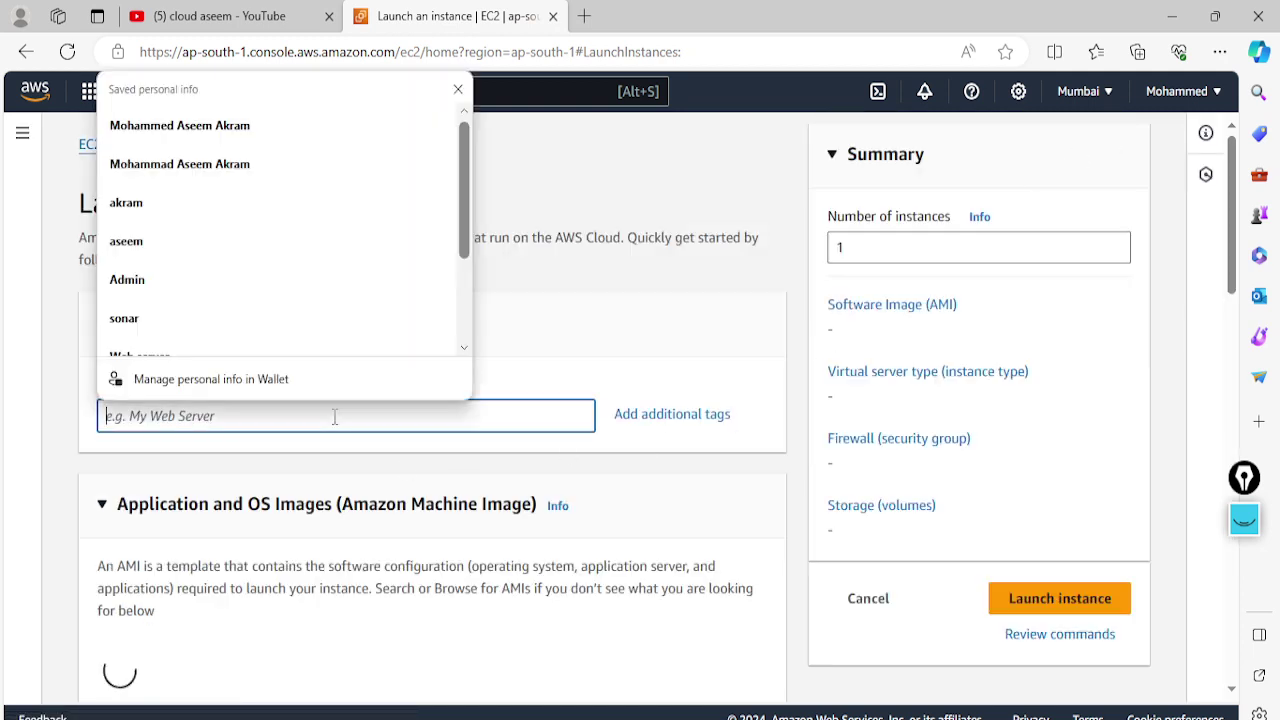
pyautogui.write('jenkinsuser')
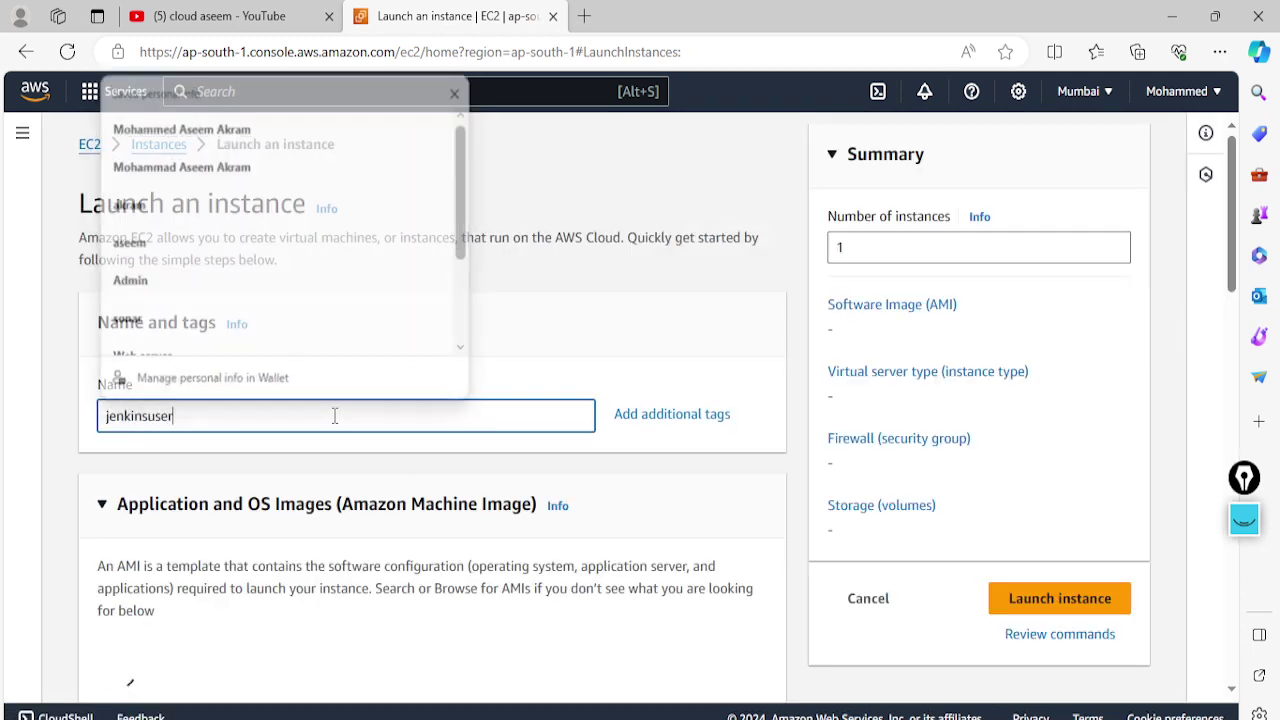
pyautogui.write('de')
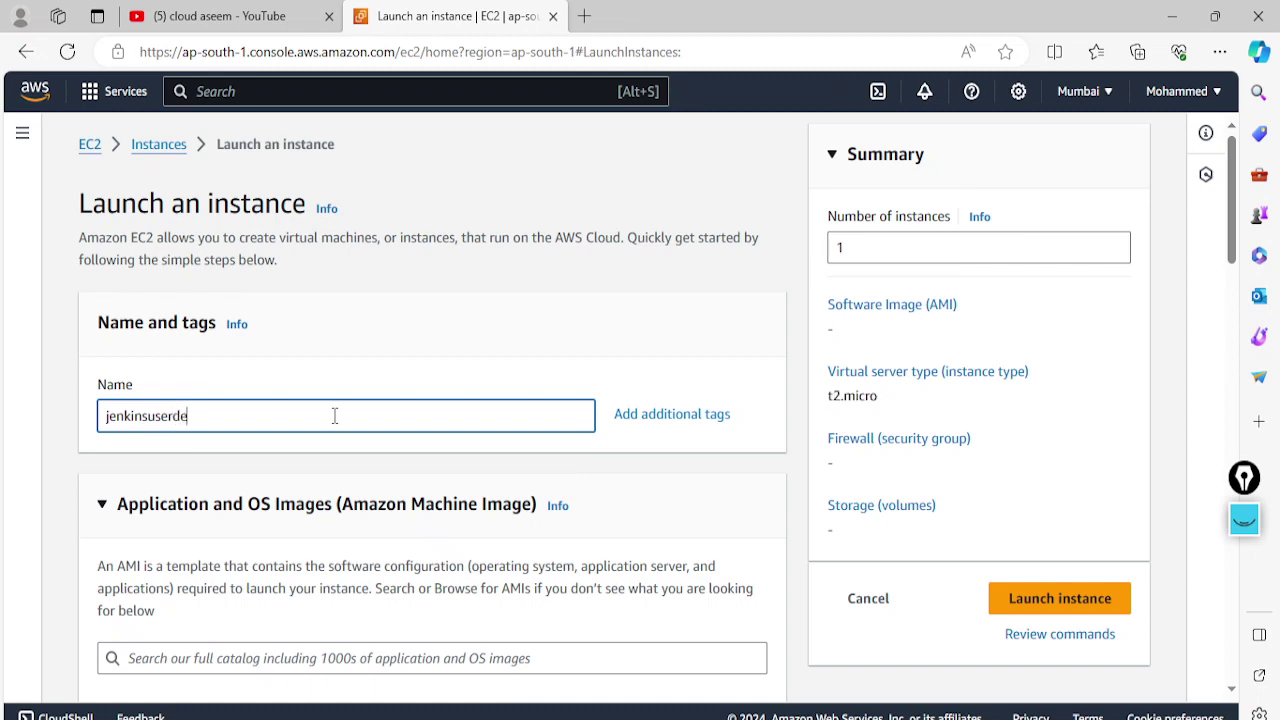
pyautogui.write('mo')
pyautogui.hotkey('ctrl', 'a')
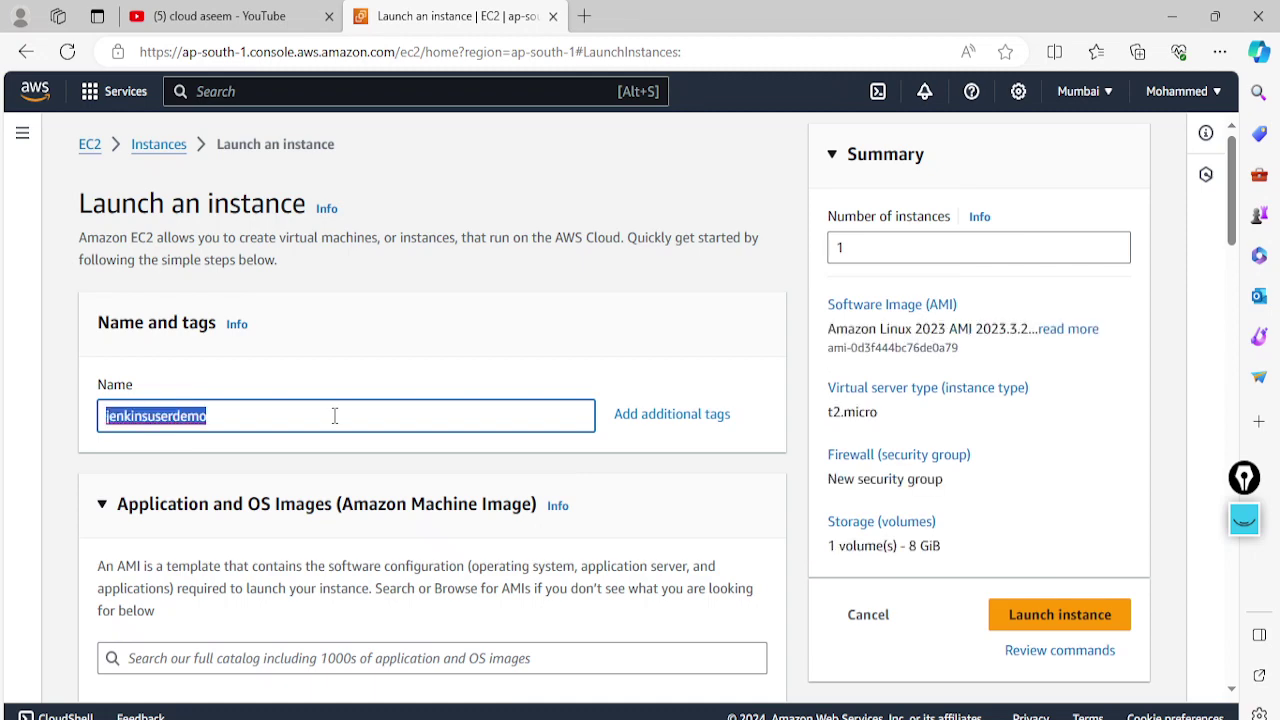
pyautogui.click(365, 370)
pyautogui.scroll(-5, 320, 450)
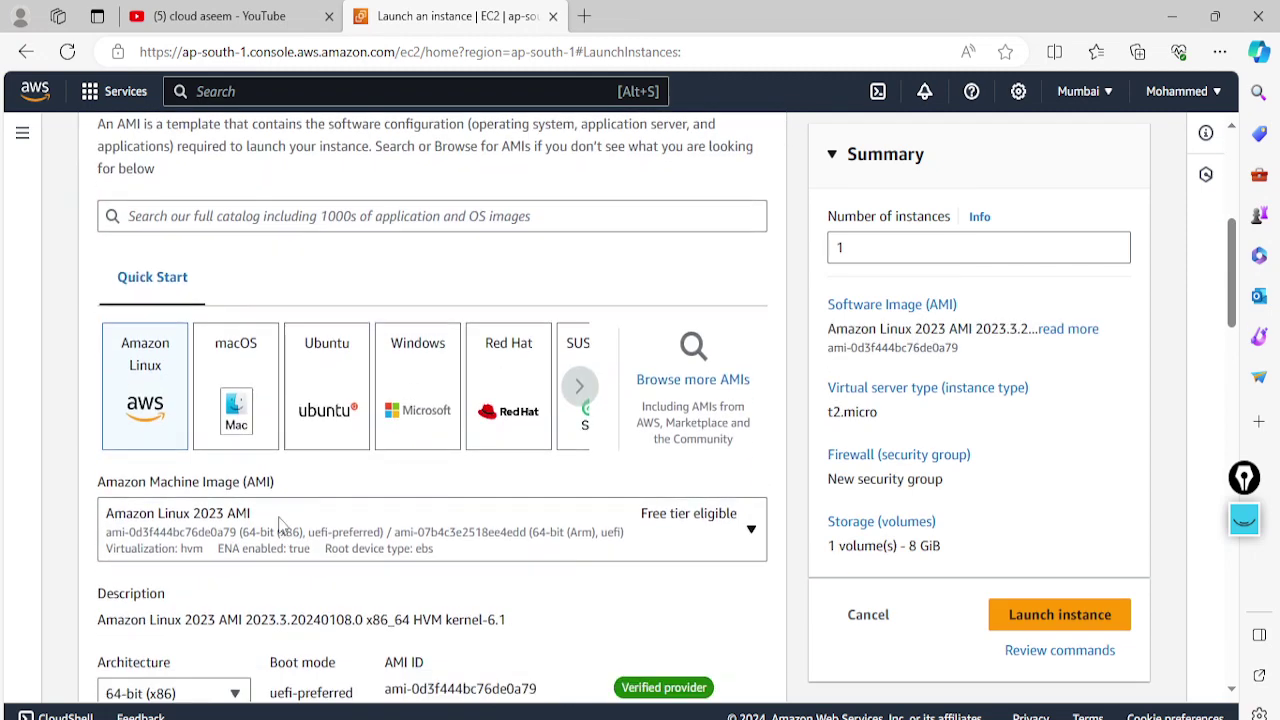
pyautogui.click(332, 390)
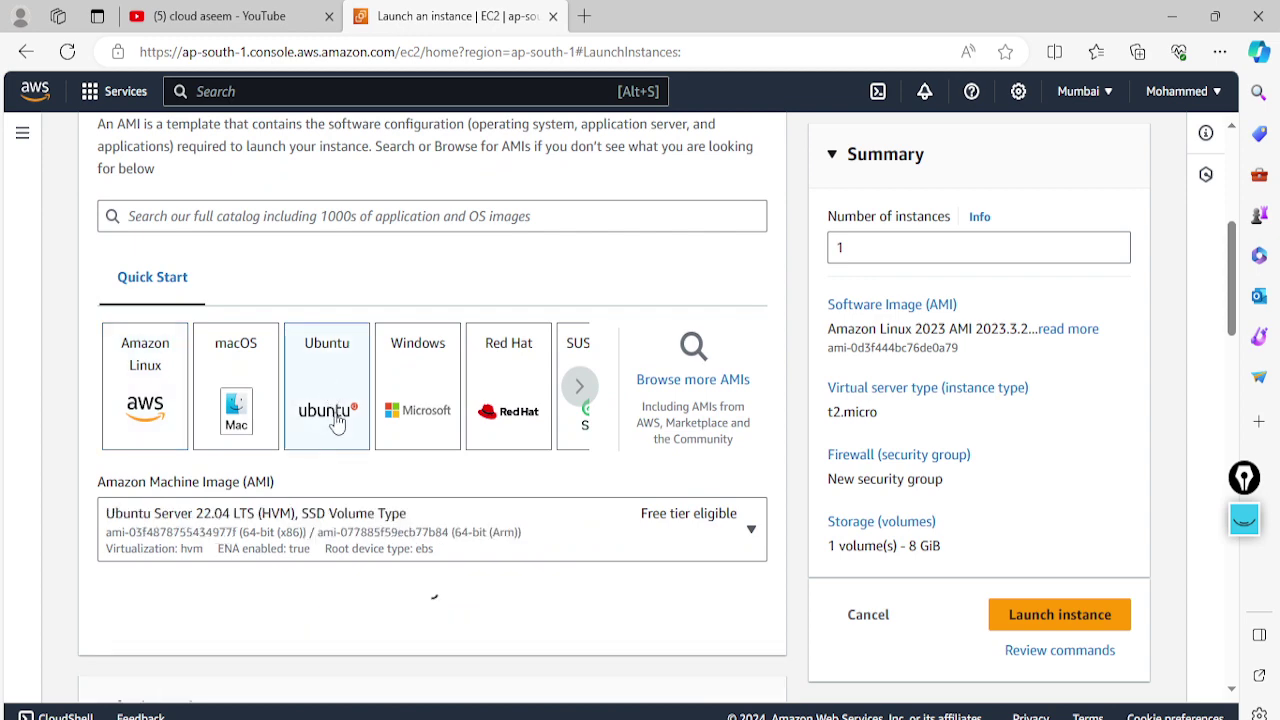
pyautogui.scroll(-5, 330, 425)
pyautogui.scroll(-4, 330, 428)
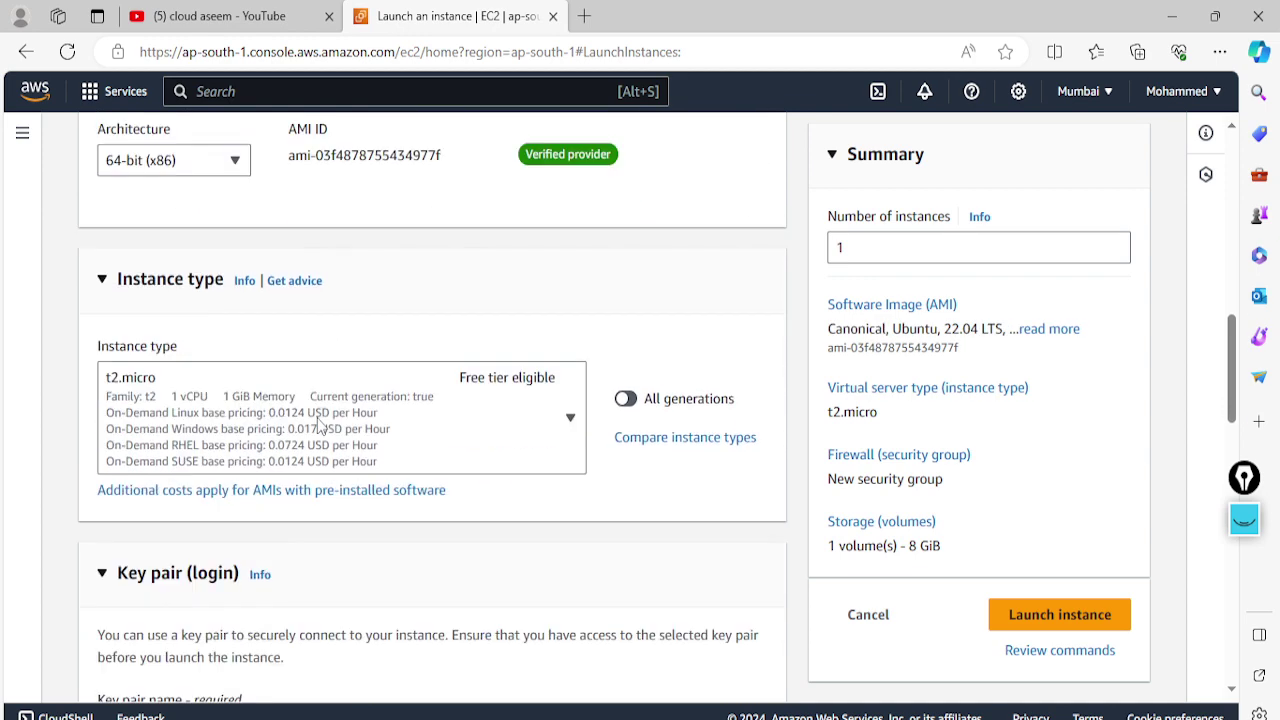
# Create and download a new key pair named 'jenkinsuserdemo'
pyautogui.click(673, 473)
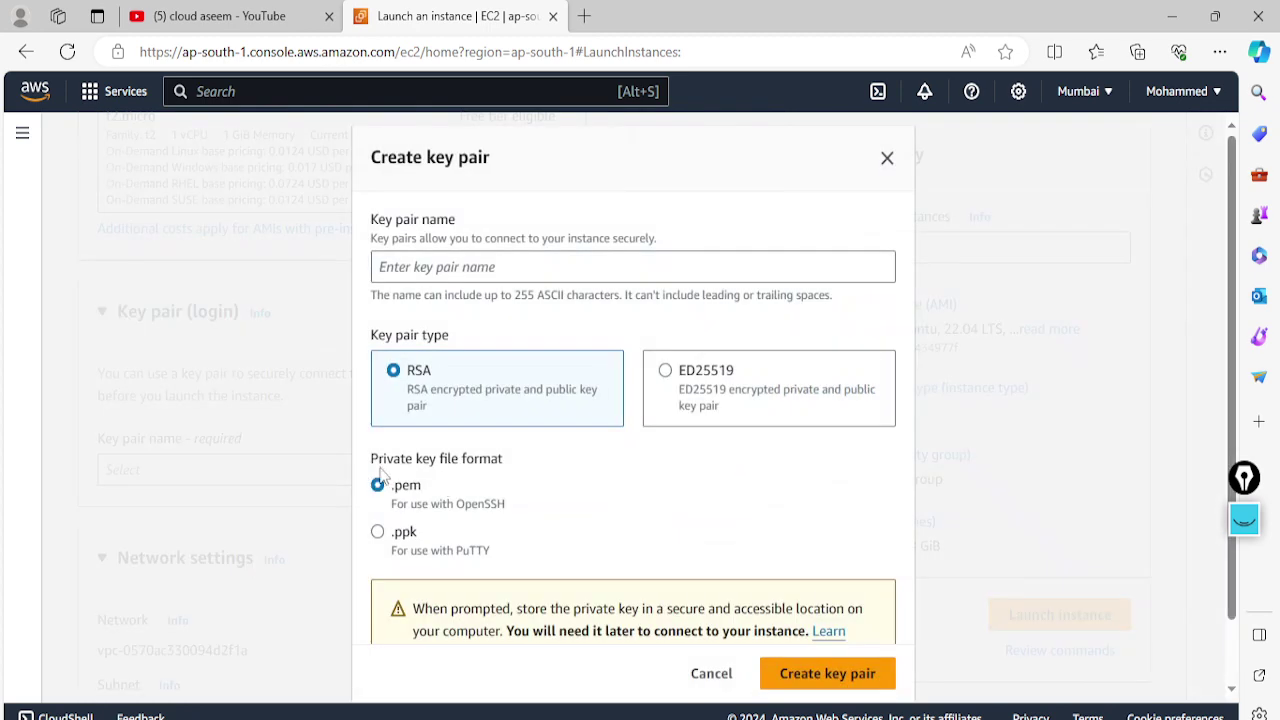
pyautogui.click(505, 269)
pyautogui.write('jenkinsuserdemo')
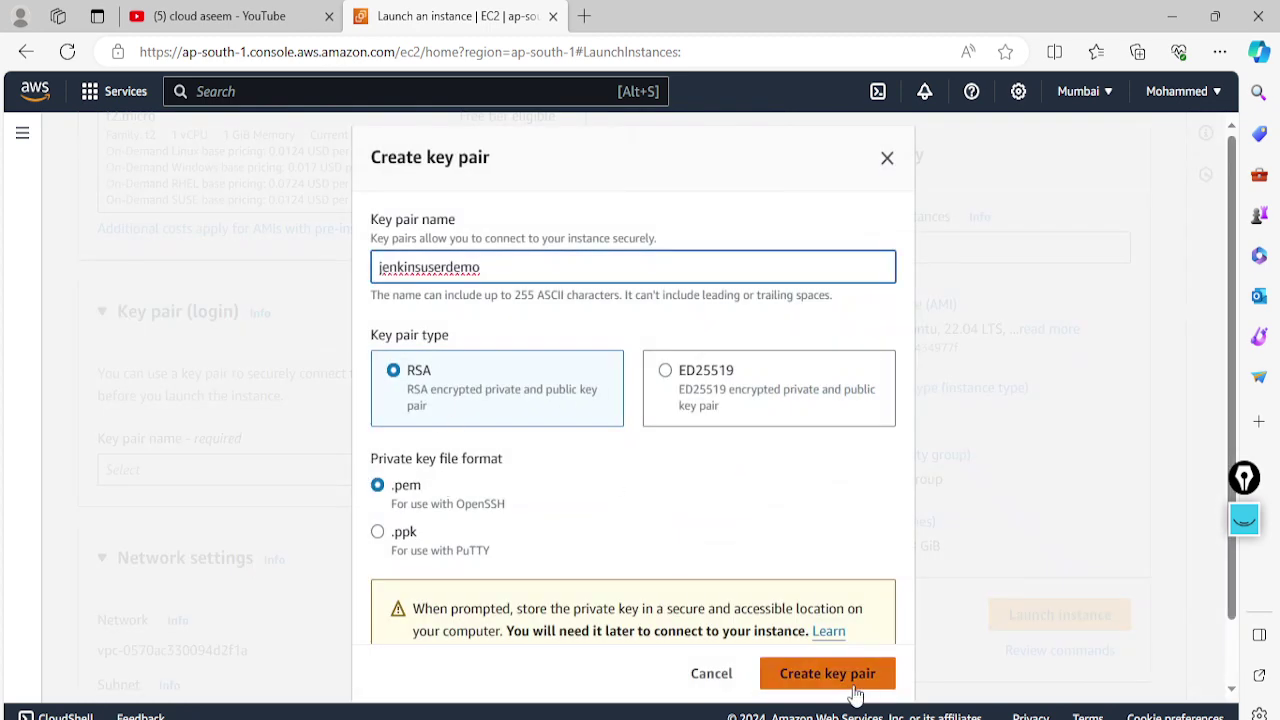
pyautogui.click(836, 676)
# Review the network and storage settings and launch the Ubuntu t2.micro instance
pyautogui.scroll(-2, 448, 539)
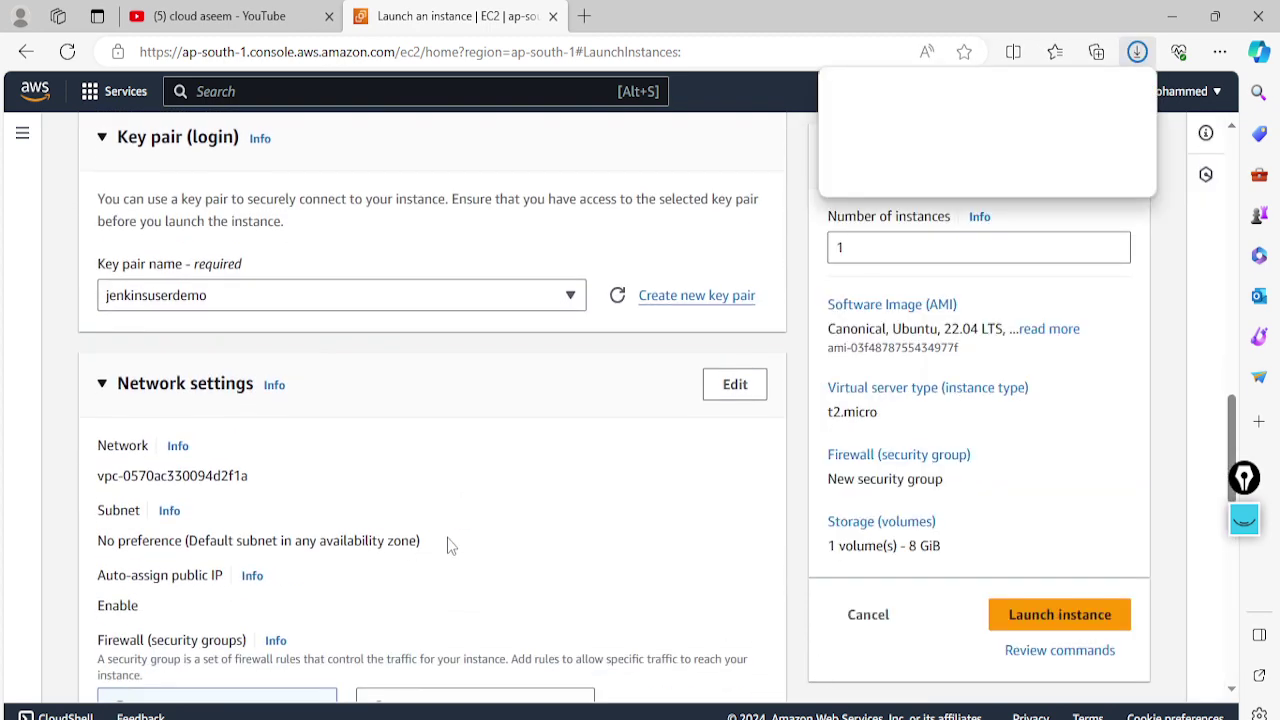
pyautogui.scroll(-1, 249, 486)
pyautogui.scroll(1, 240, 411)
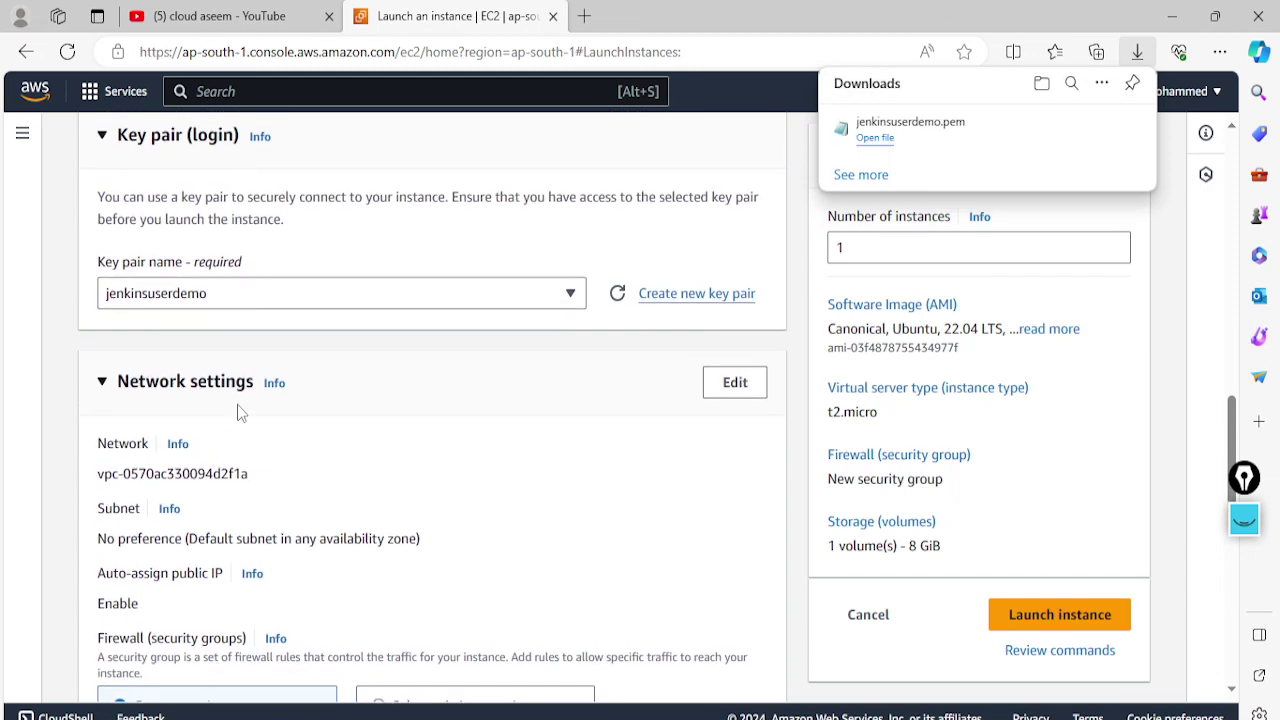
pyautogui.scroll(-2, 240, 411)
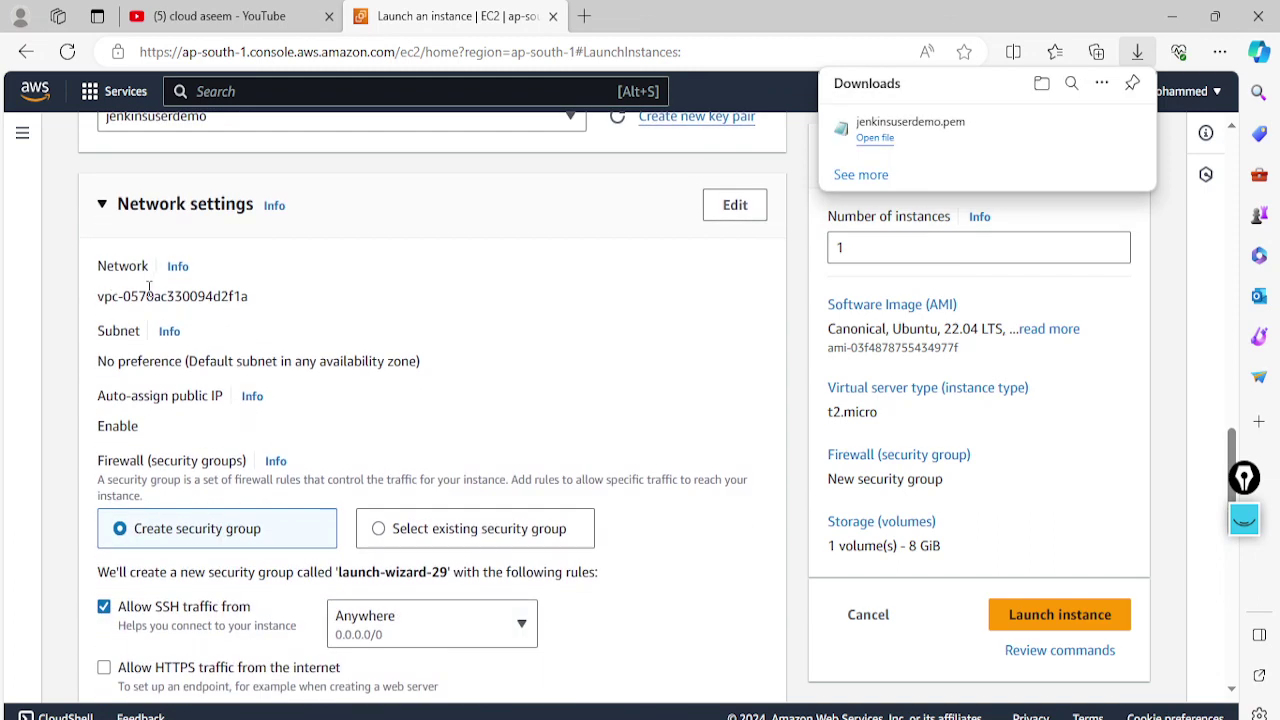
pyautogui.click(657, 164)
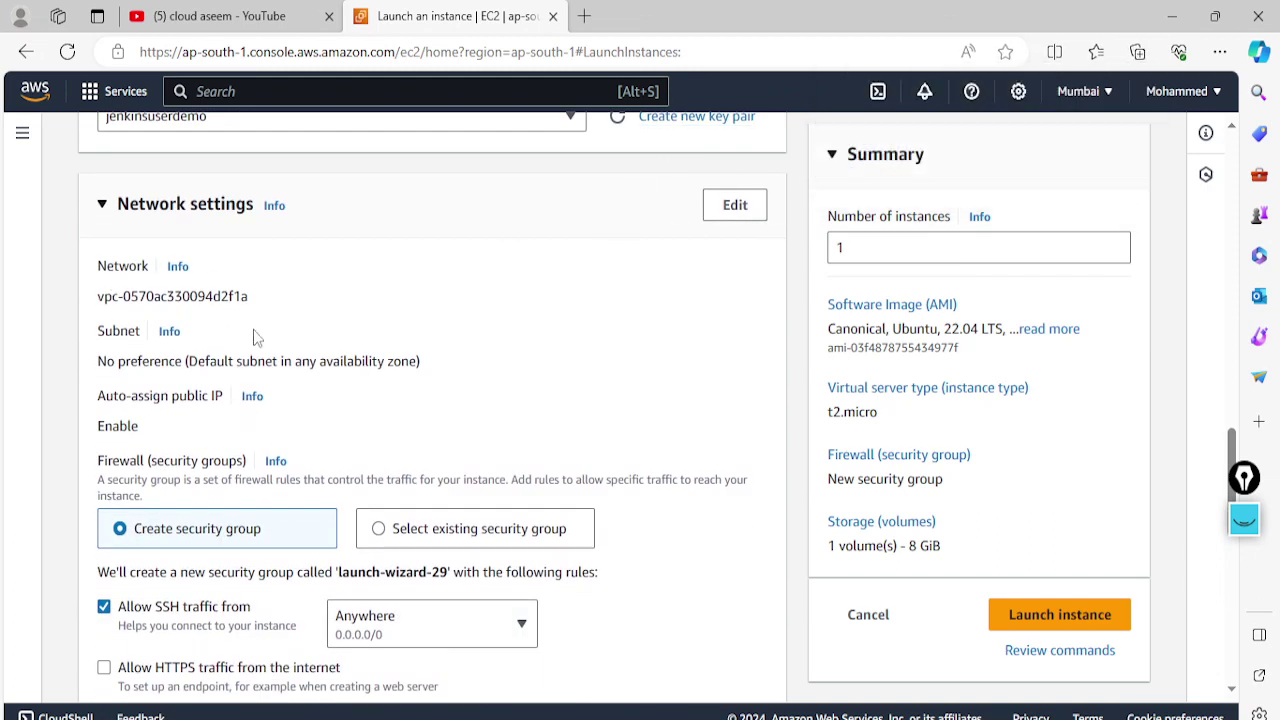
pyautogui.scroll(-2, 200, 512)
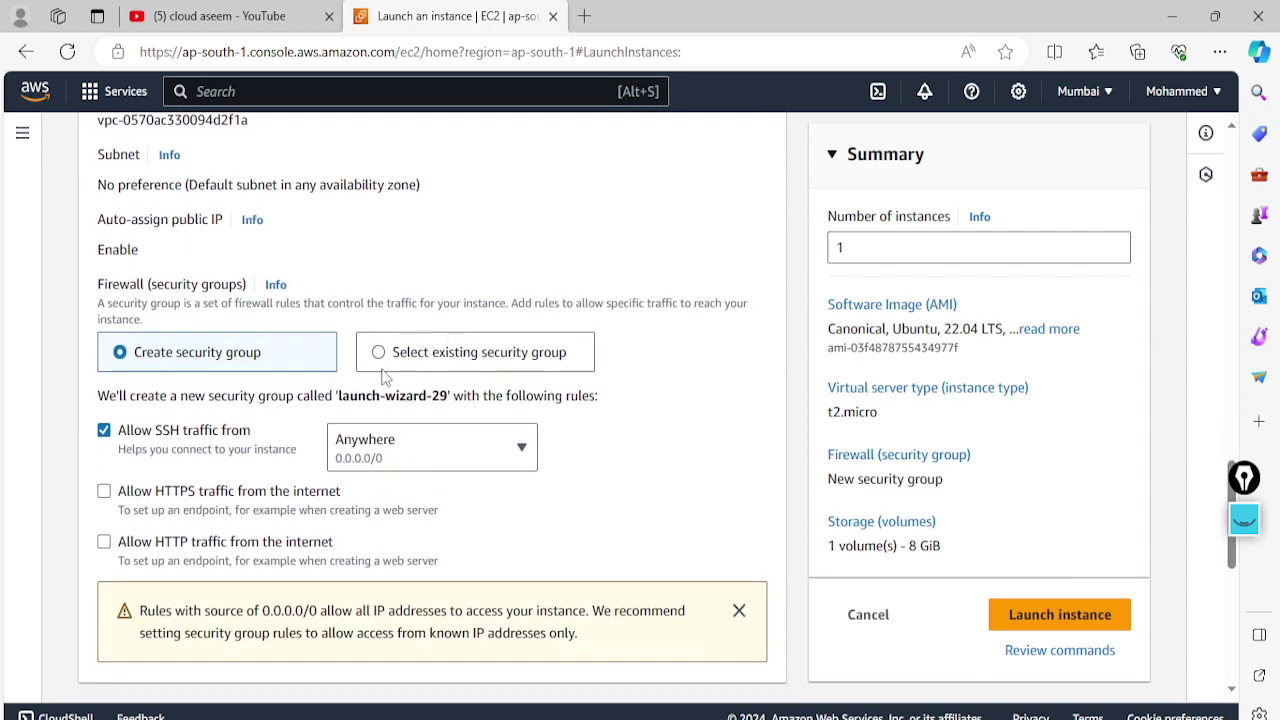
pyautogui.scroll(-6, 300, 370)
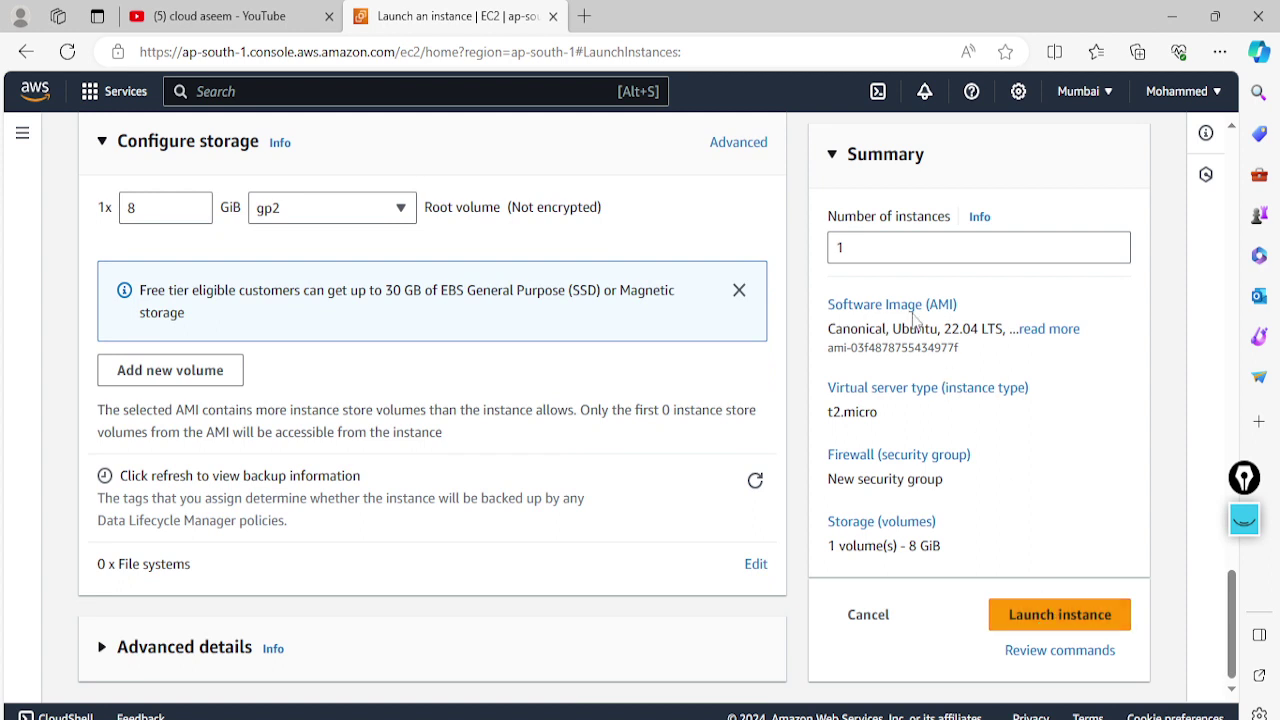
pyautogui.click(1010, 614)
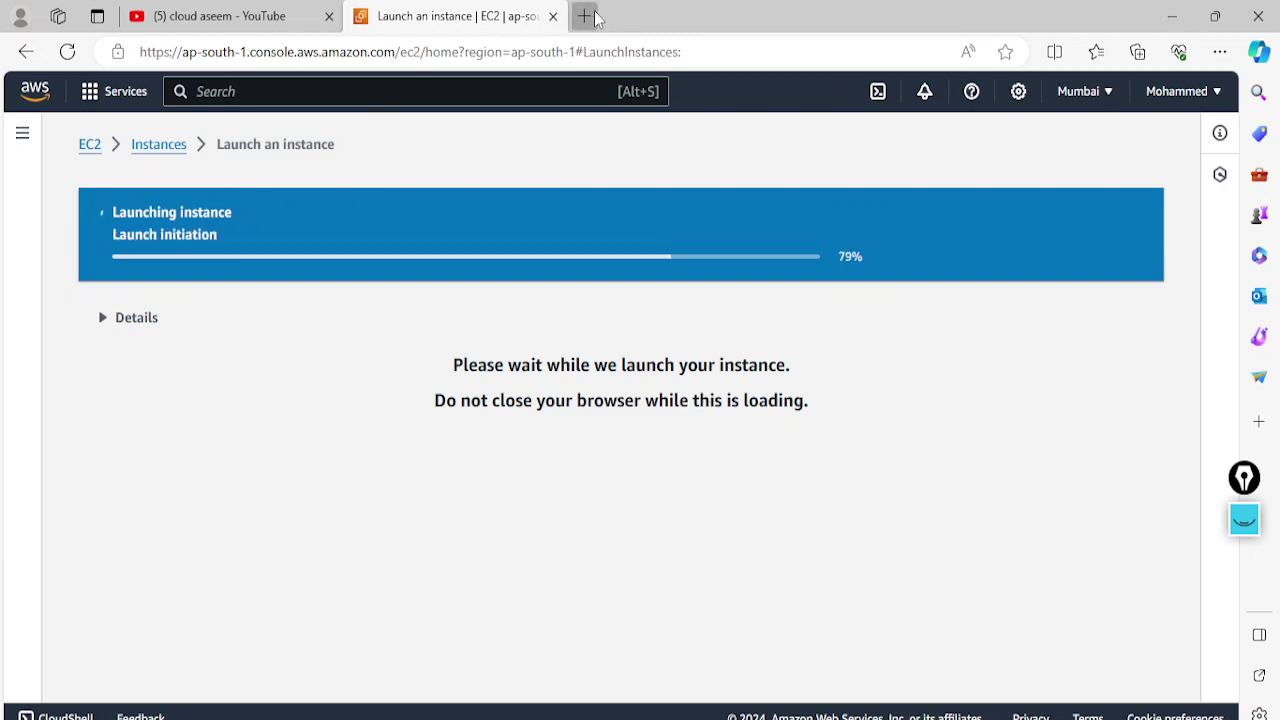
# Search 'jenkinsonubuntu' in a new tab and open the Linux - Jenkins page's Debian/Ubuntu Java section
pyautogui.click(584, 16)
pyautogui.write('jenkin')
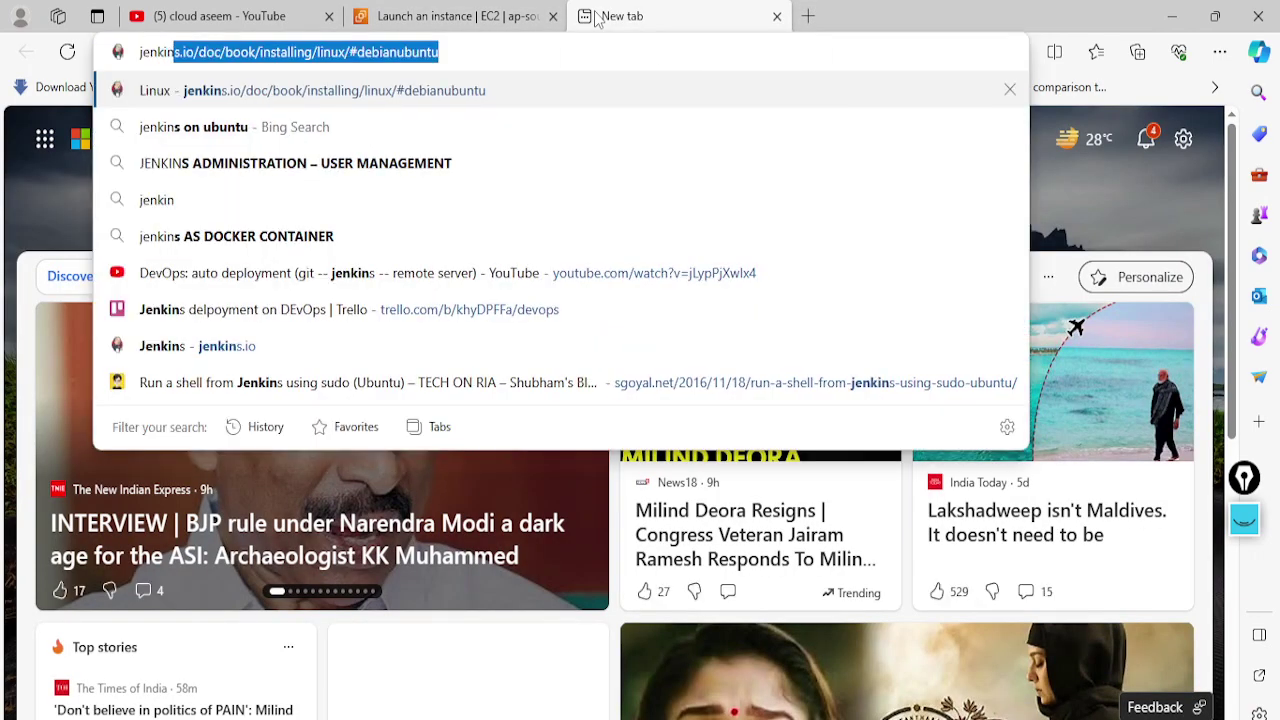
pyautogui.write('sonubuntu')
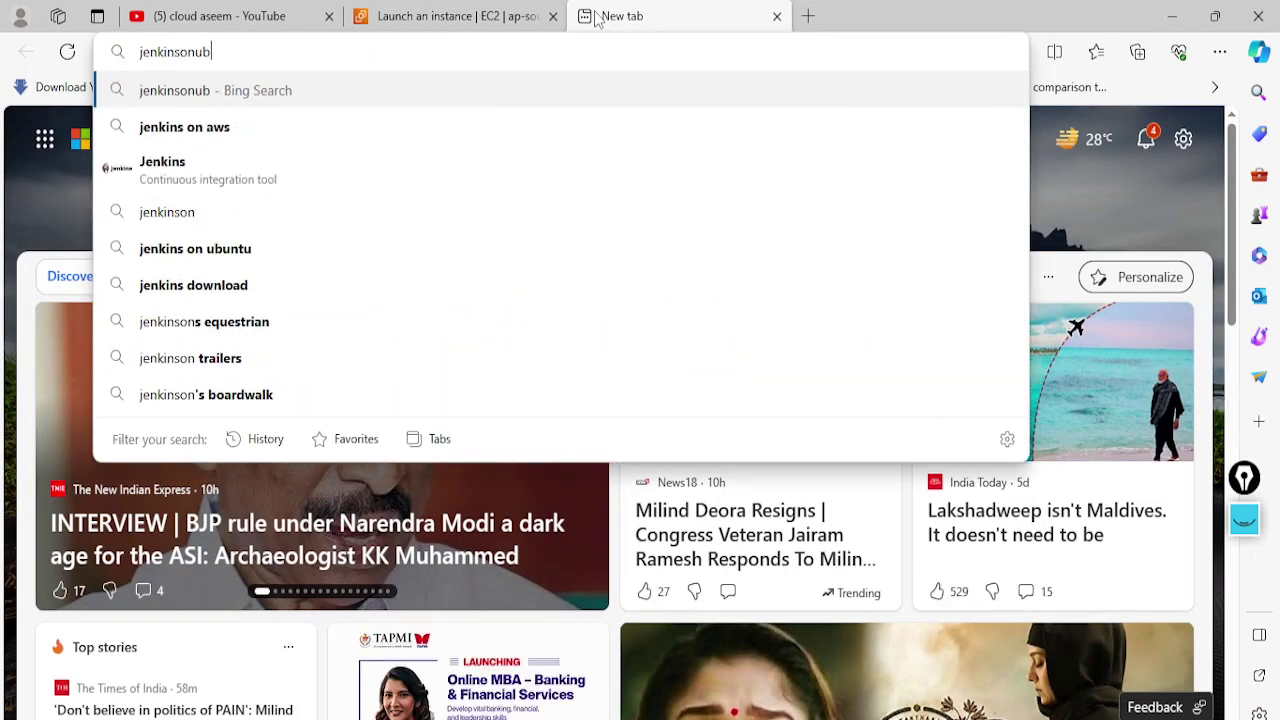
pyautogui.press('Return')
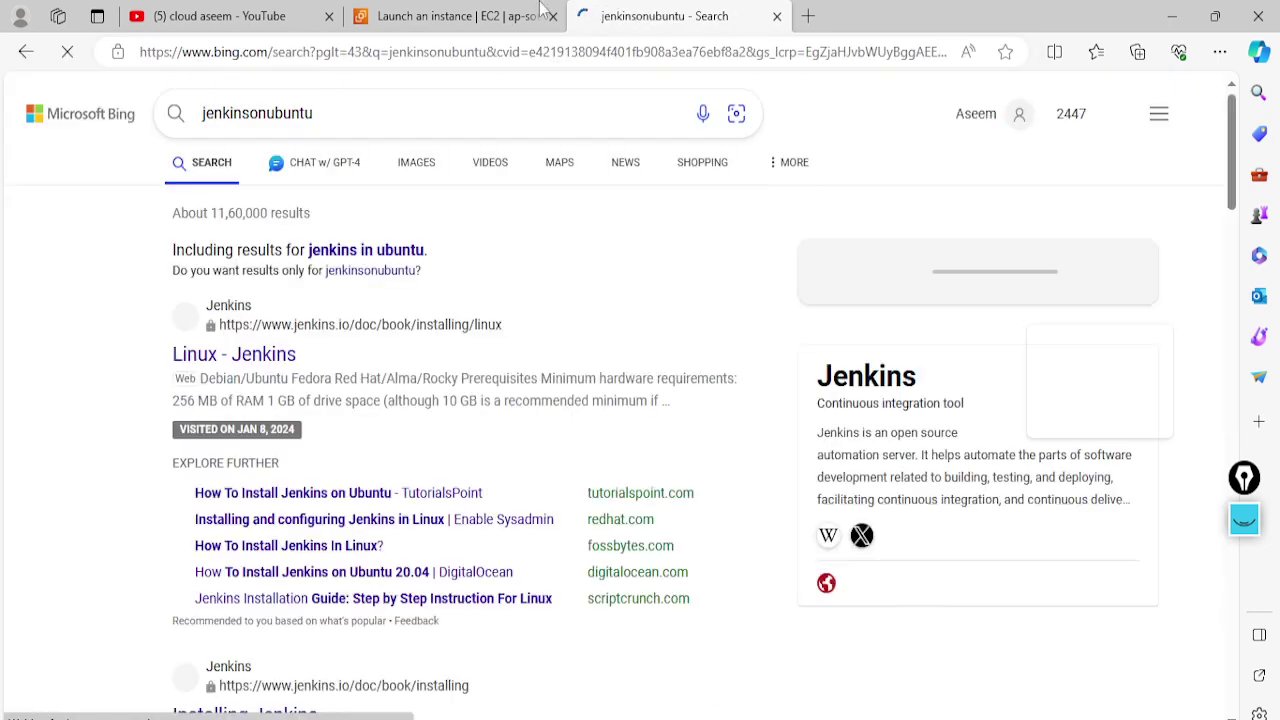
pyautogui.click(209, 358)
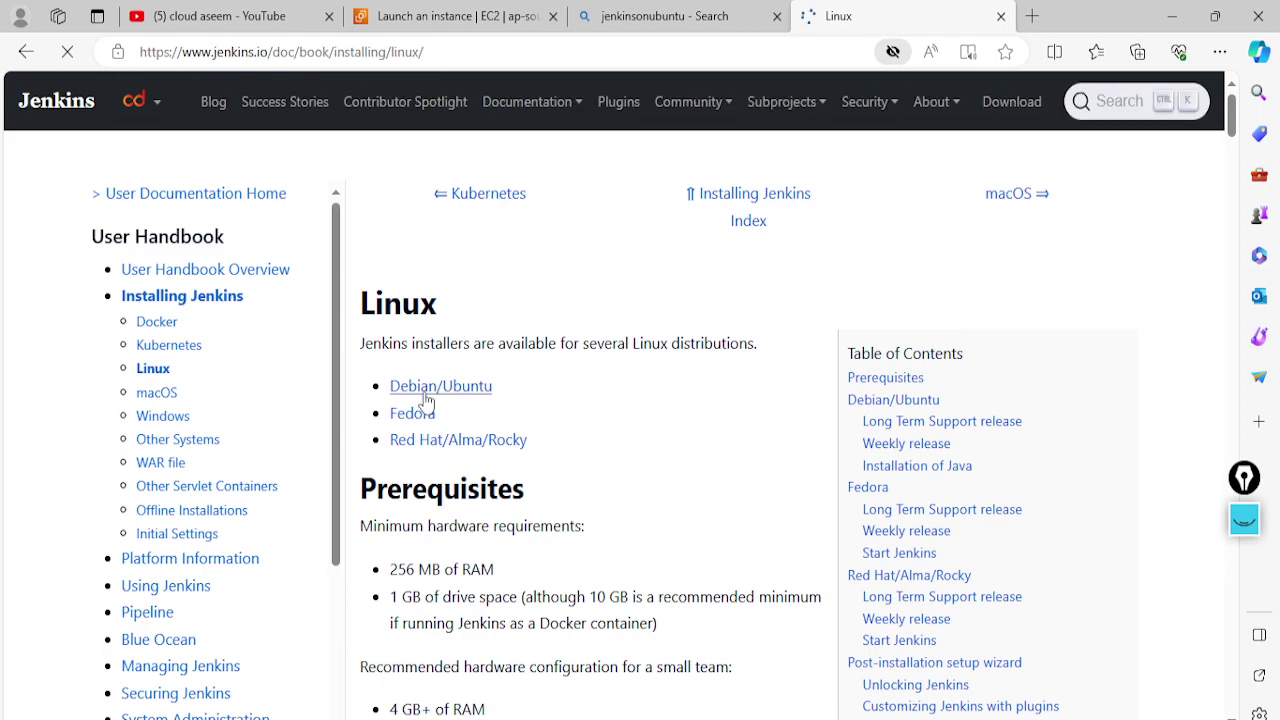
pyautogui.click(423, 390)
pyautogui.scroll(-15, 487, 368)
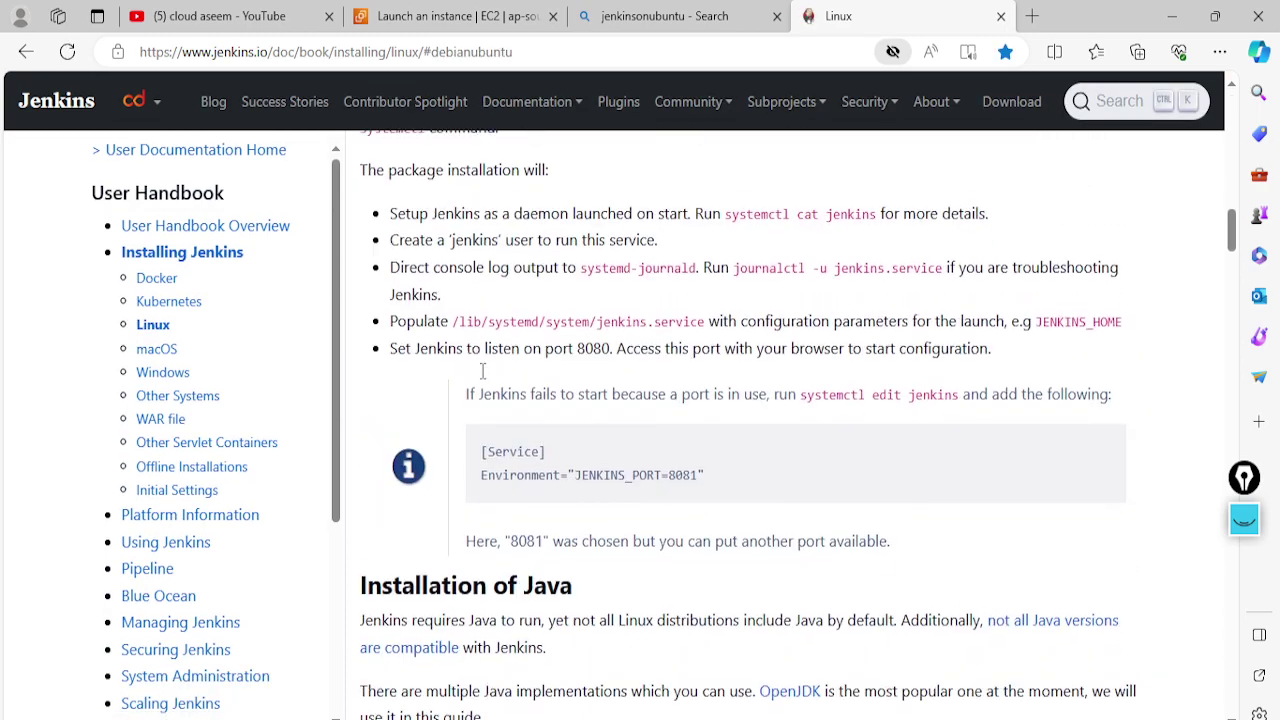
pyautogui.scroll(2, 481, 378)
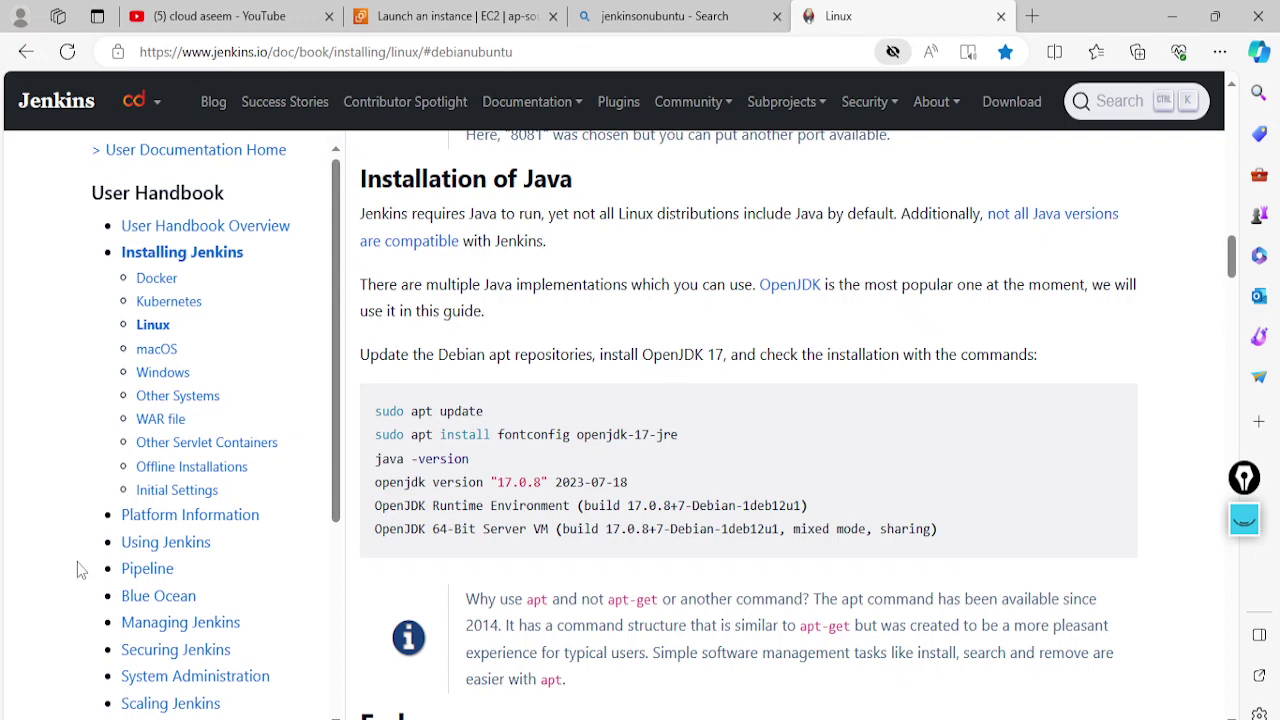
# Select jenkinsuserdemo in the Instances list and copy its public IPv4 address 13.232.236.96
pyautogui.click(458, 20)
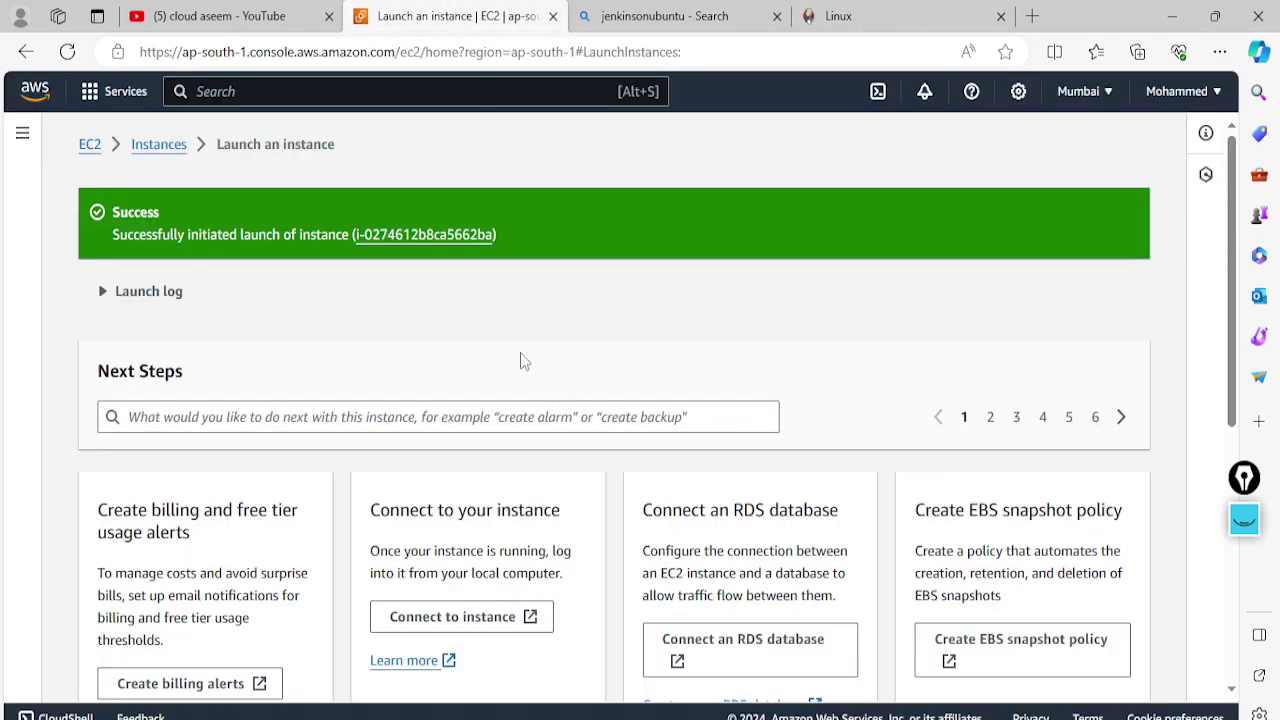
pyautogui.click(137, 152)
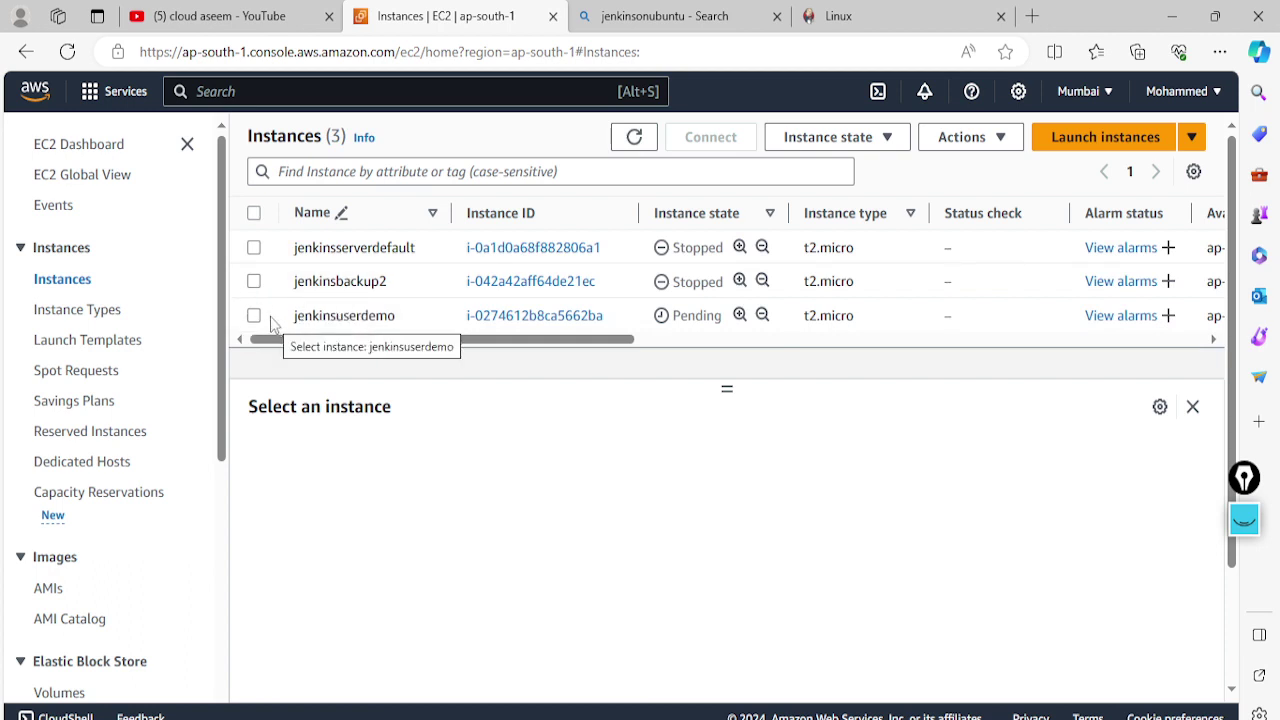
pyautogui.click(253, 316)
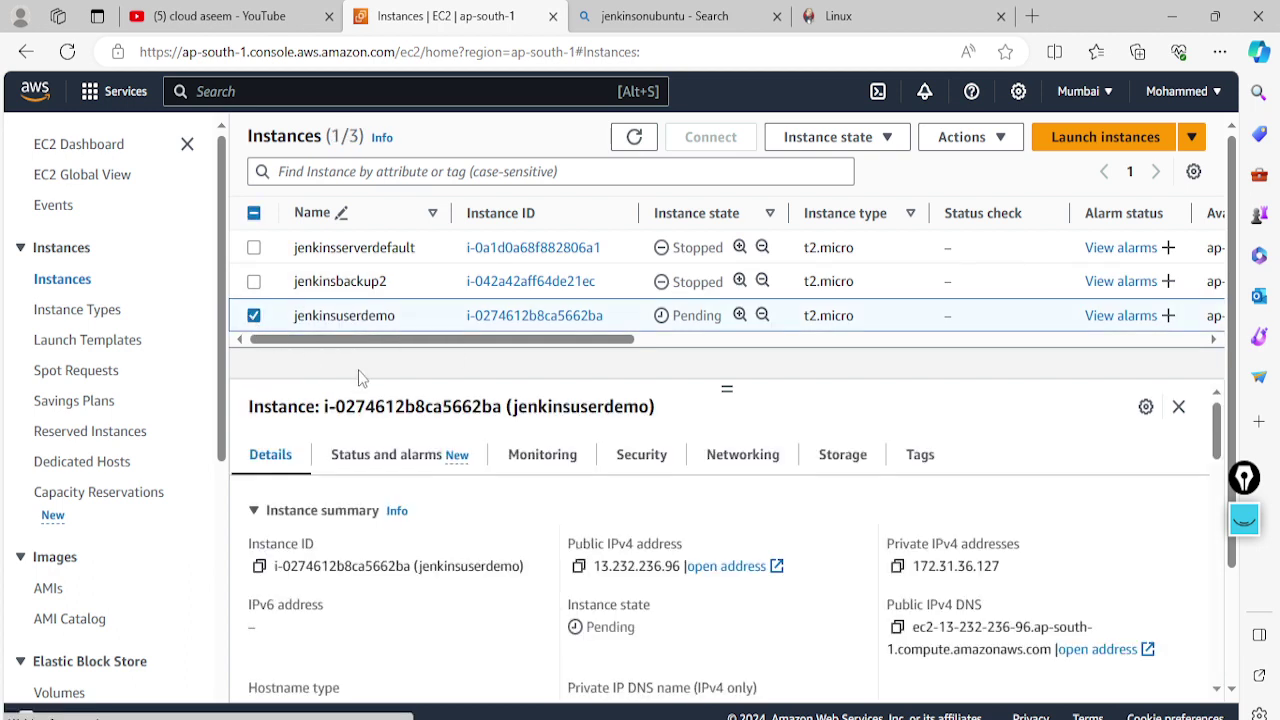
pyautogui.scroll(-1, 475, 495)
pyautogui.click(579, 517)
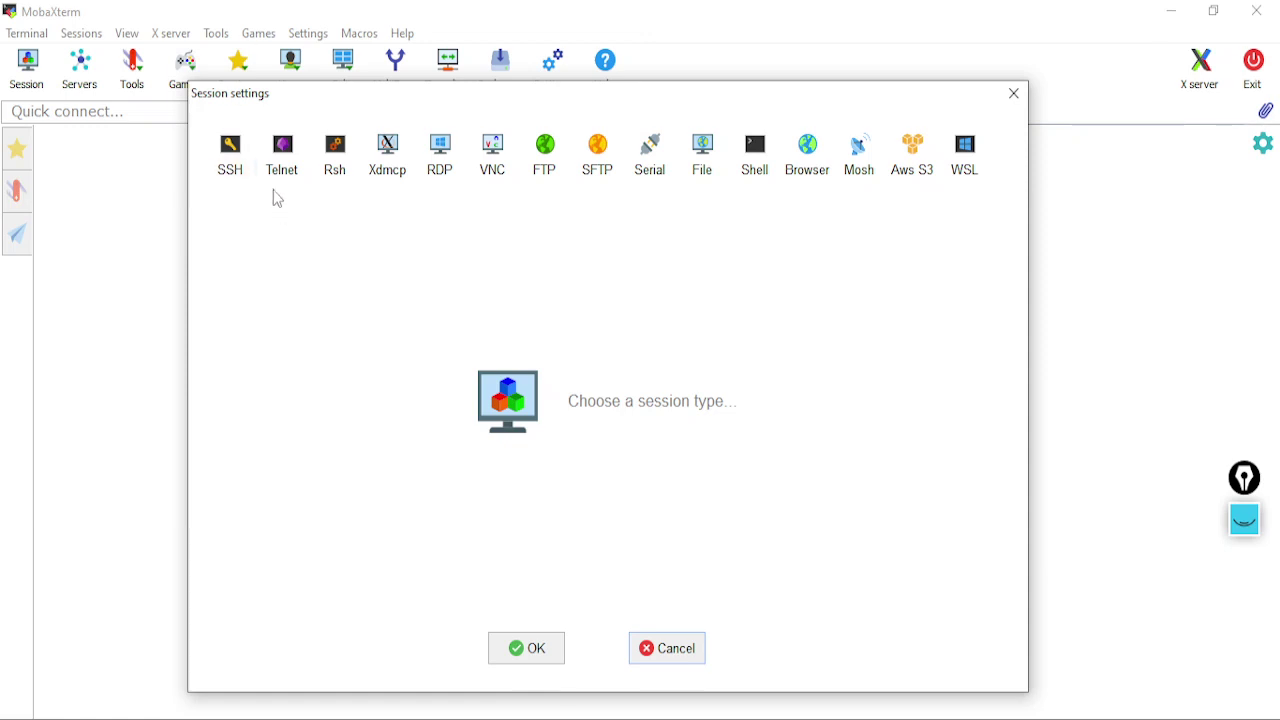
# Create an SSH session to 13.232.236.96 with username ubuntu
pyautogui.click(231, 155)
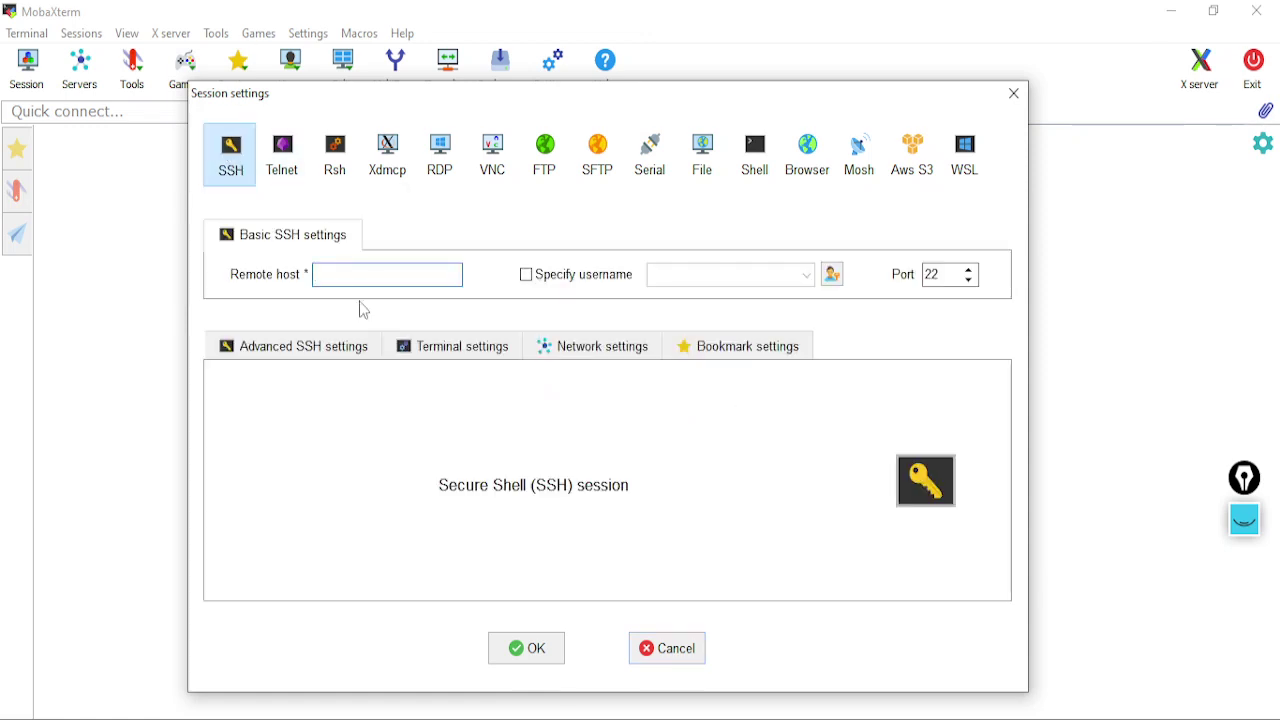
pyautogui.hotkey('ctrl', 'v')
pyautogui.click(527, 275)
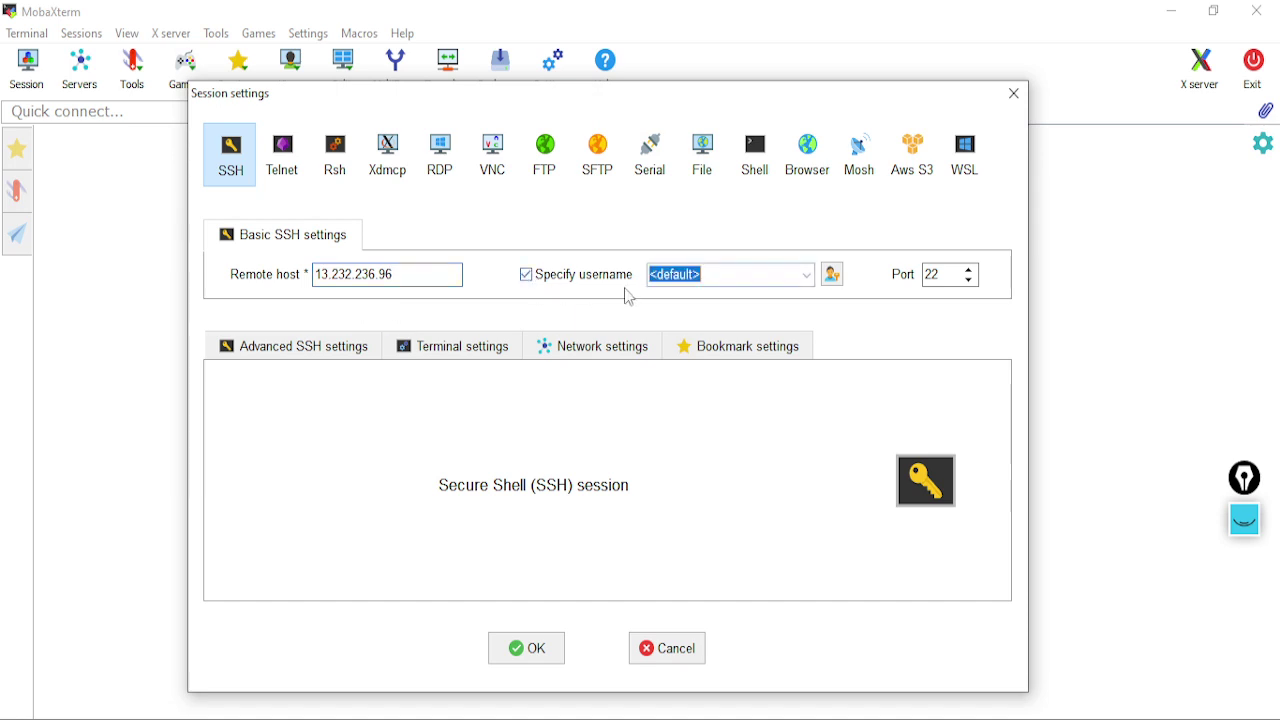
pyautogui.click(697, 274)
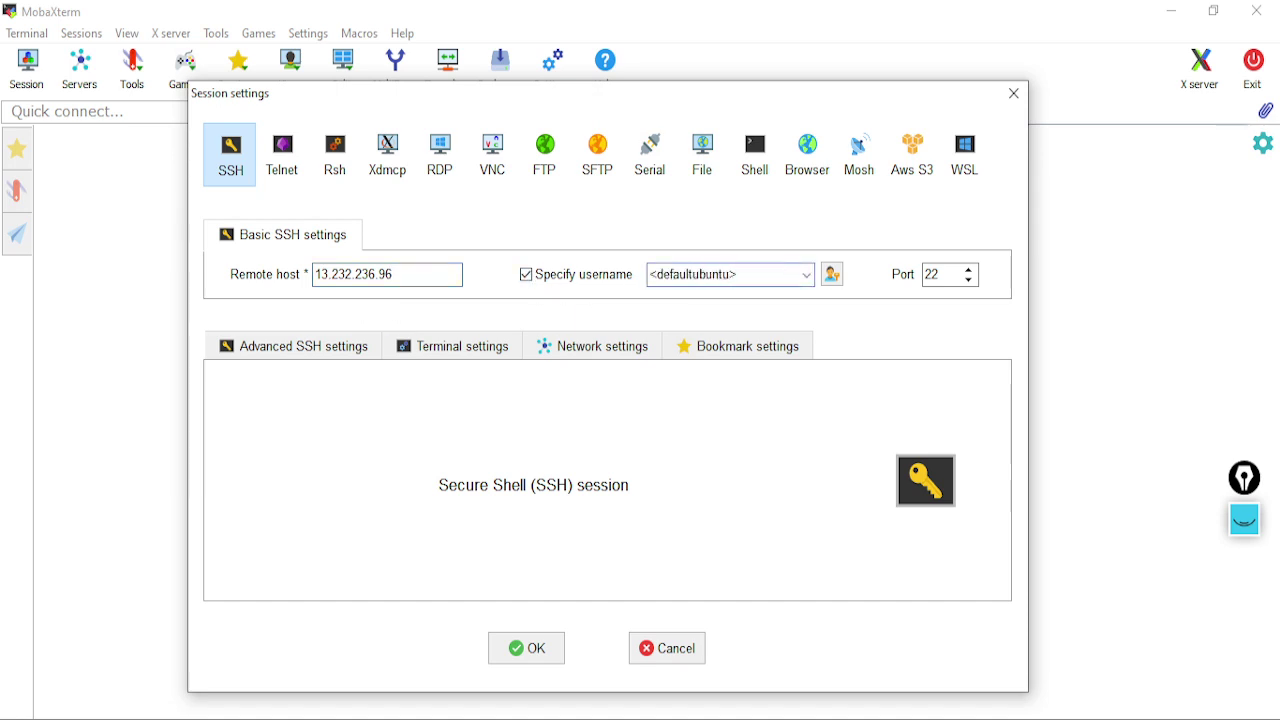
pyautogui.write('ubuntu')
pyautogui.hotkey('ctrl', 'a')
pyautogui.write('u')
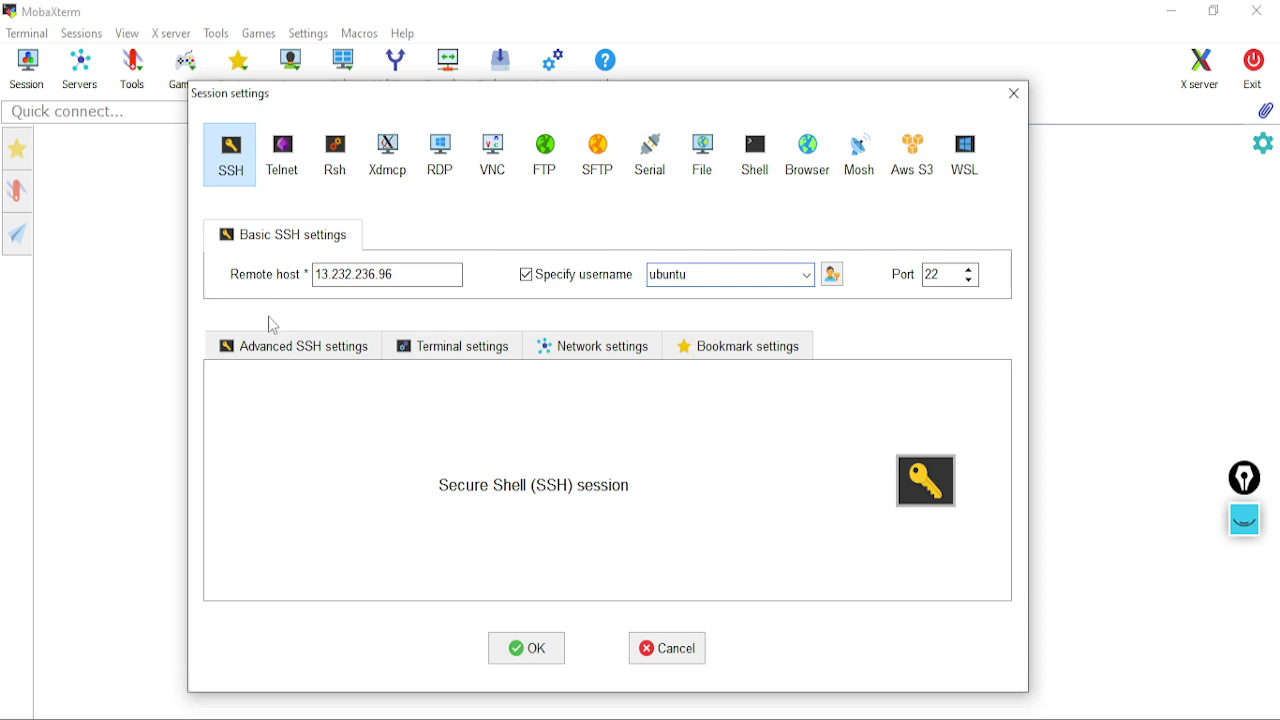
# Use the jenkinsuserdemo private key in Advanced SSH settings and connect
pyautogui.click(290, 346)
pyautogui.click(334, 530)
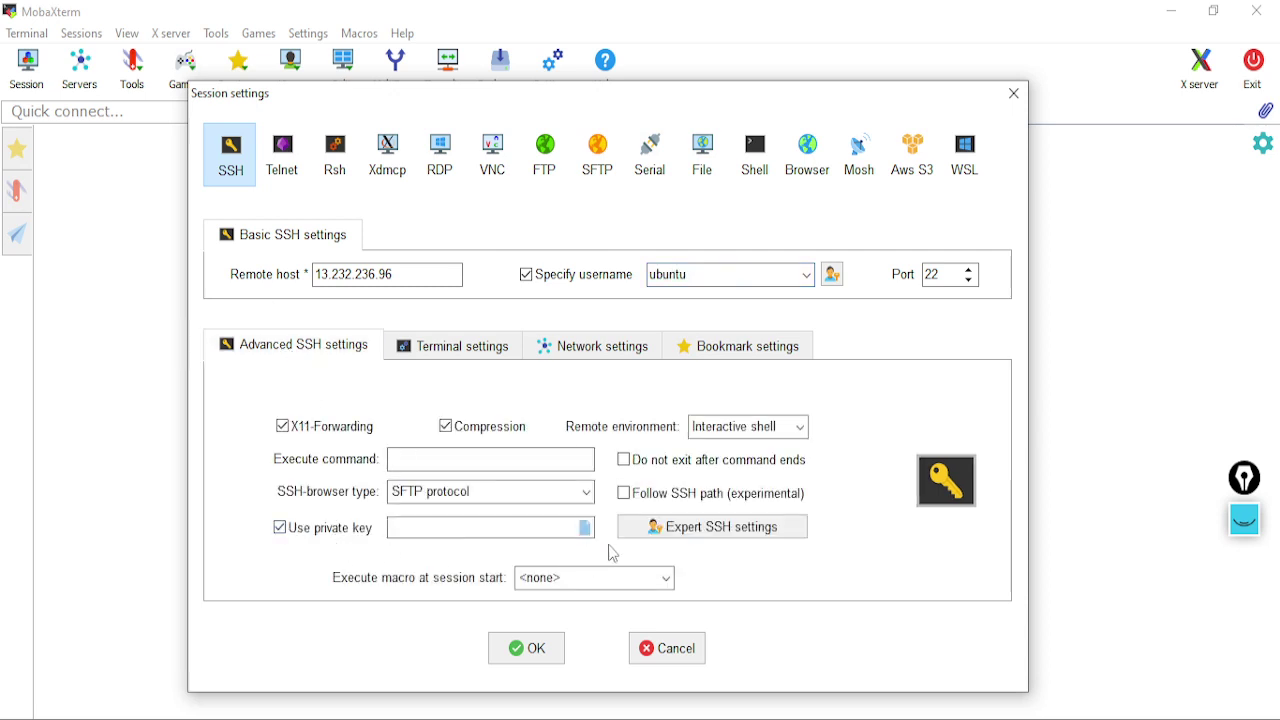
pyautogui.click(586, 528)
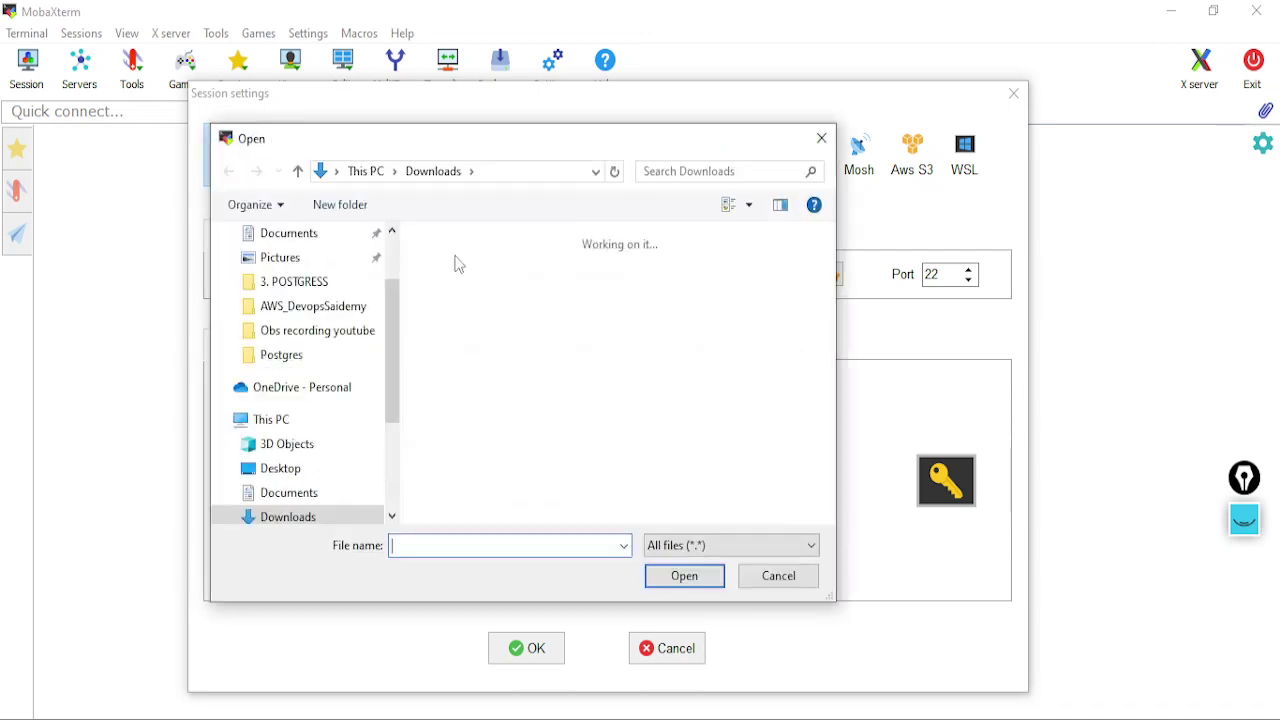
pyautogui.click(520, 282)
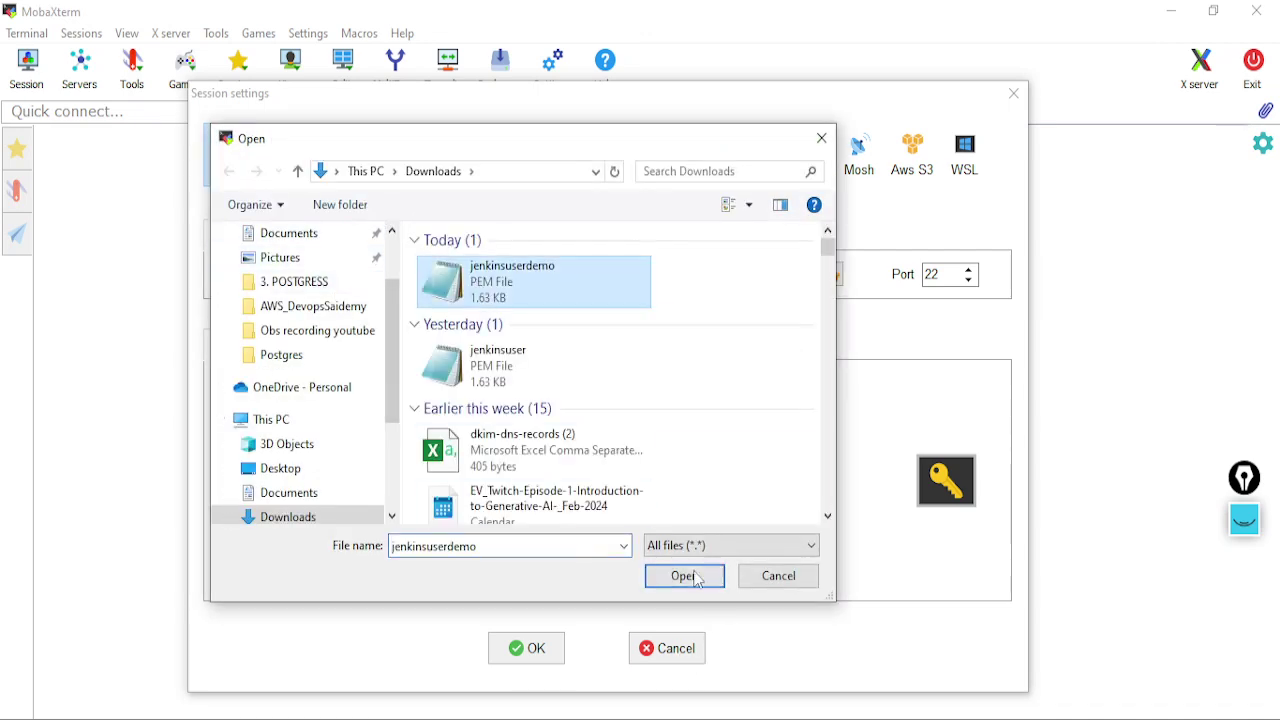
pyautogui.click(682, 577)
pyautogui.click(538, 652)
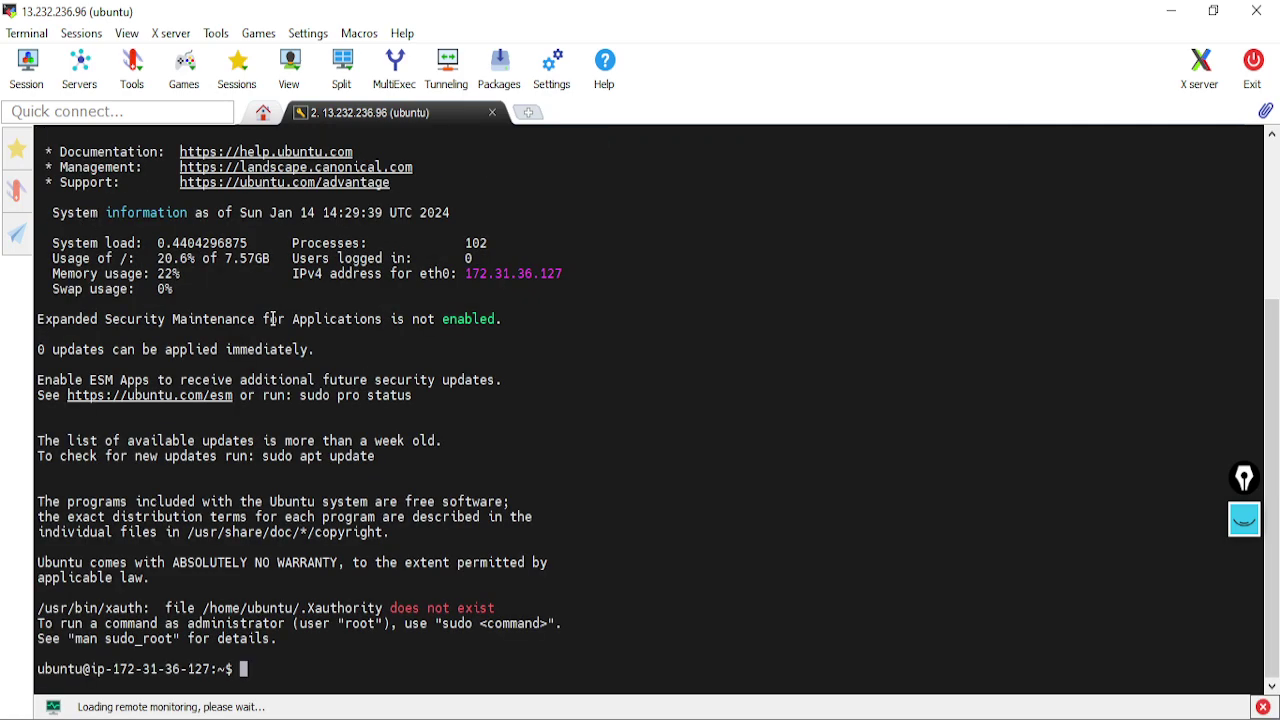
# Become root with 'sudo su -' and run 'sudo apt update' on the Ubuntu server
pyautogui.click(25, 160)
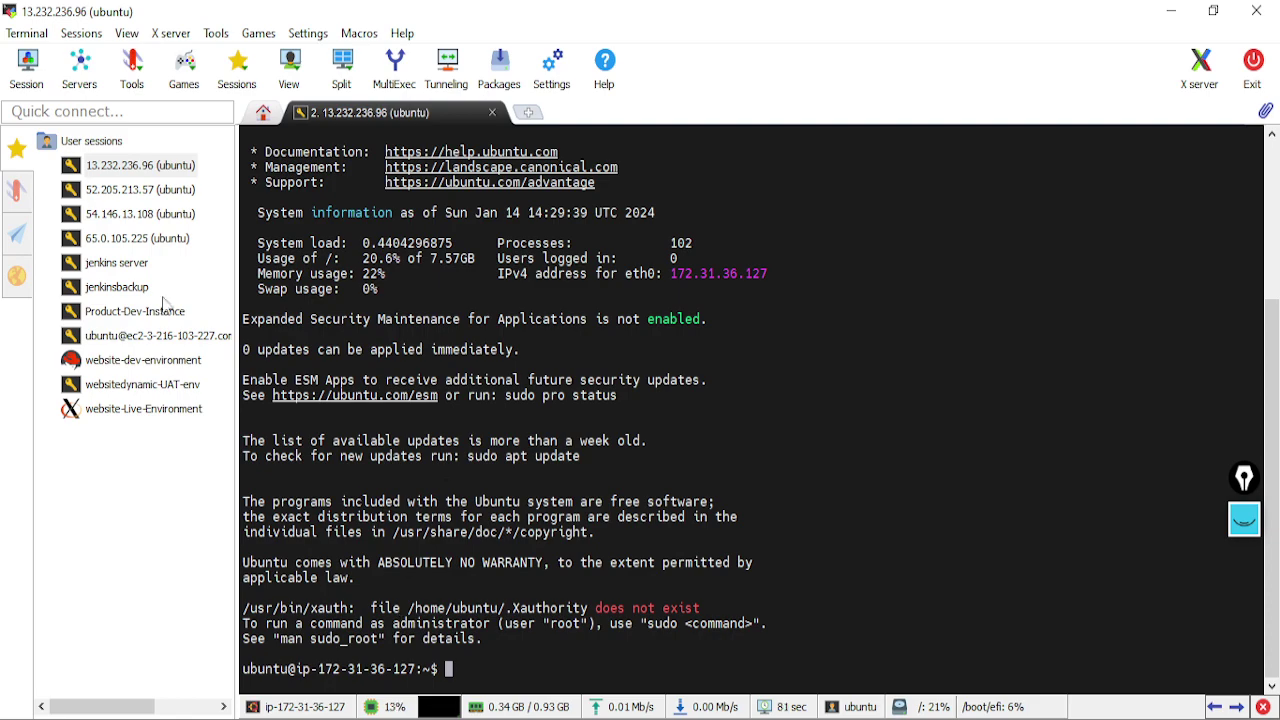
pyautogui.click(16, 148)
pyautogui.keyDown('ctrl'); pyautogui.scroll(4, 290, 610); pyautogui.keyUp('ctrl')
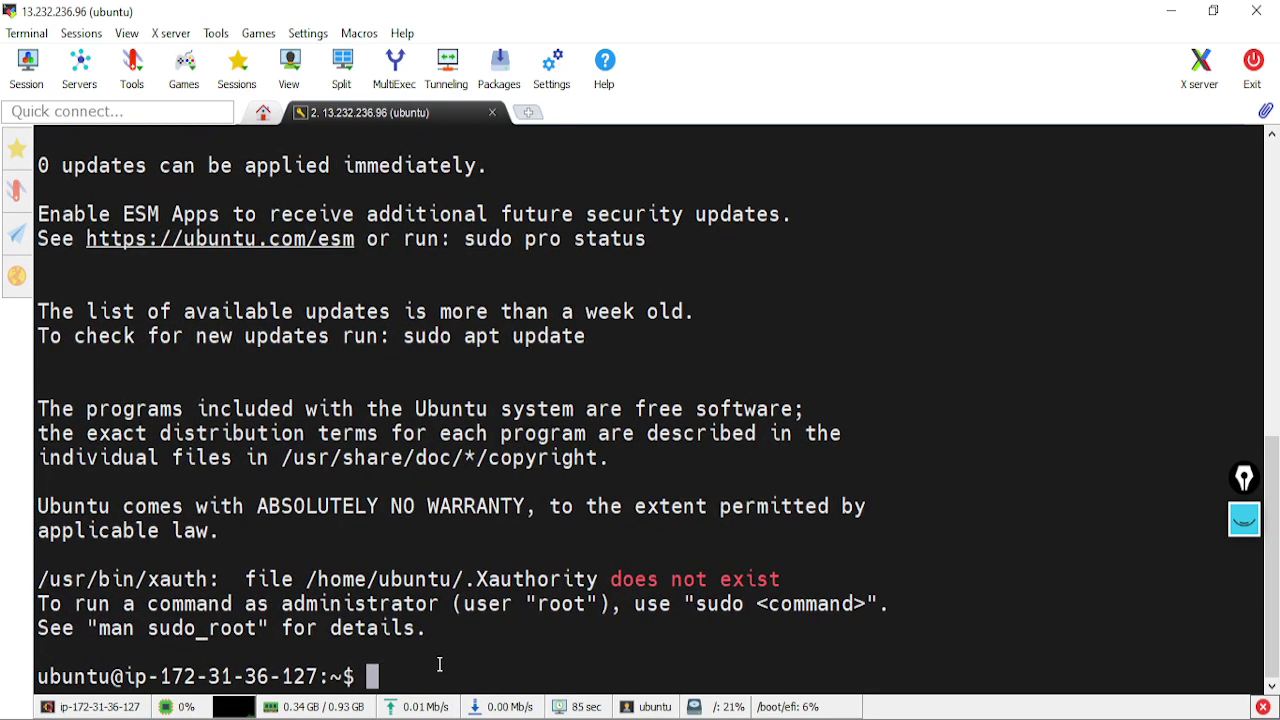
pyautogui.write('su')
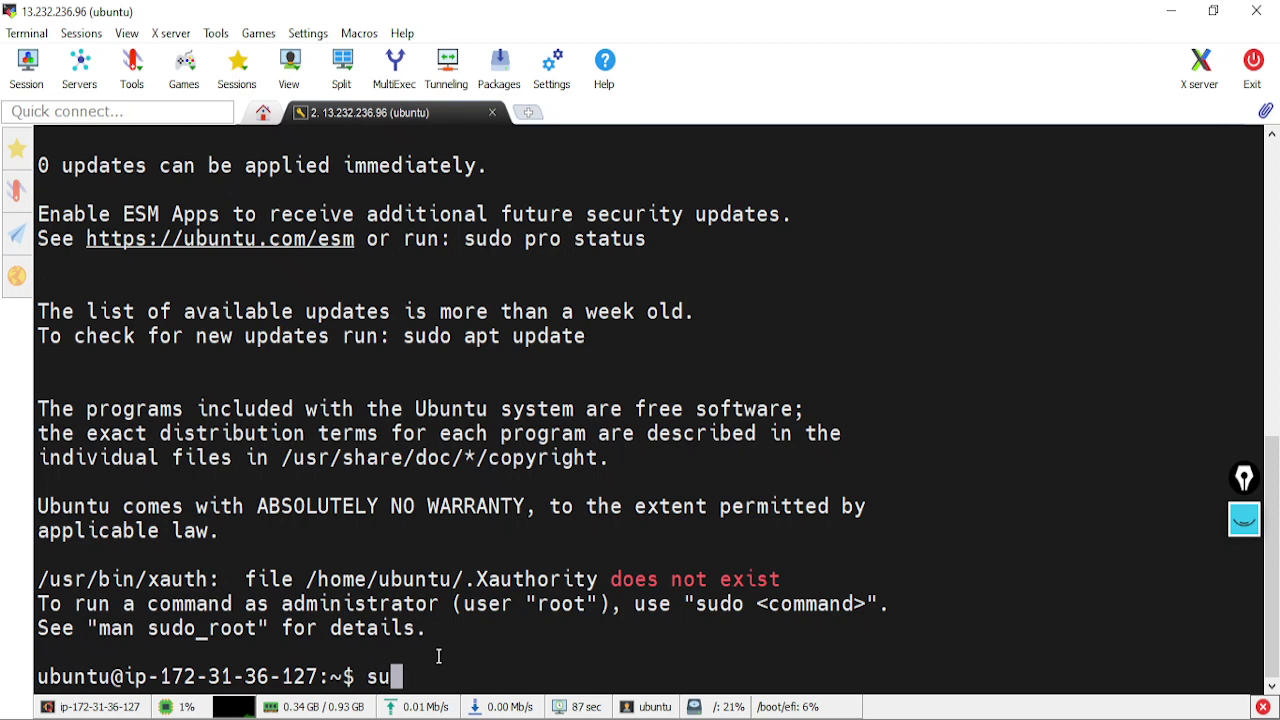
pyautogui.write('do s')
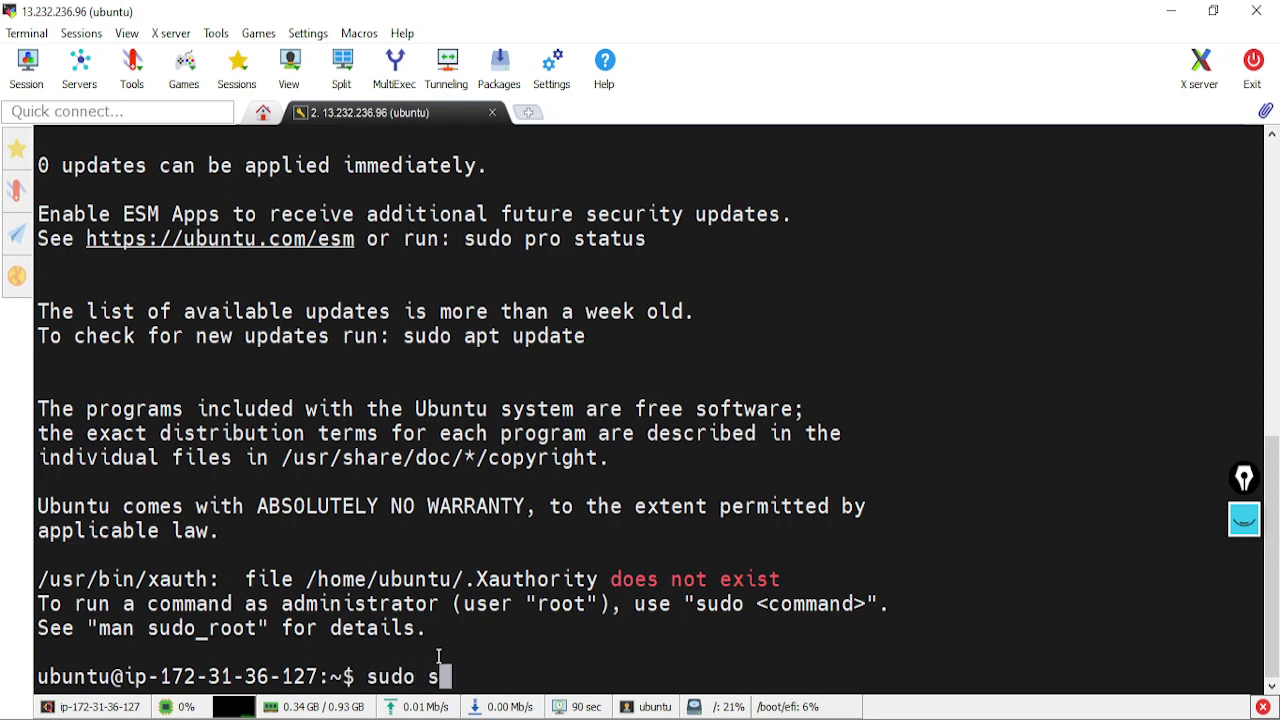
pyautogui.write('u -')
pyautogui.press('Return')
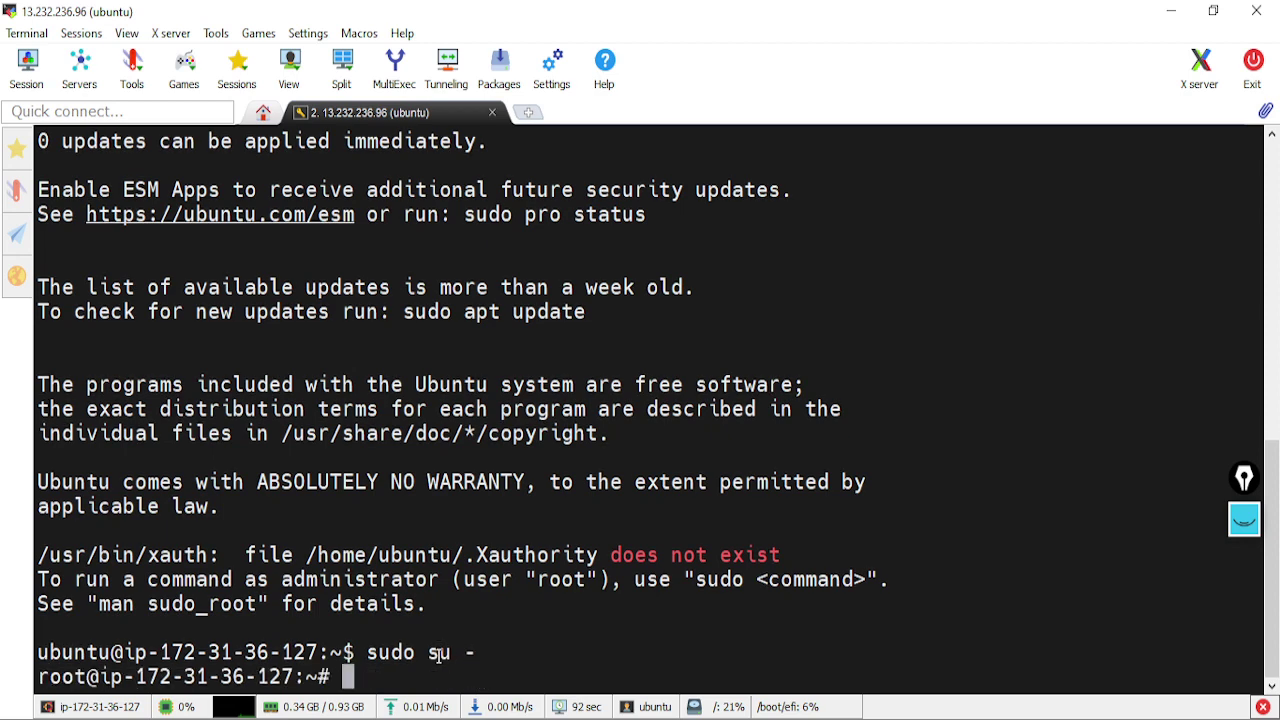
pyautogui.write('sudo apt update')
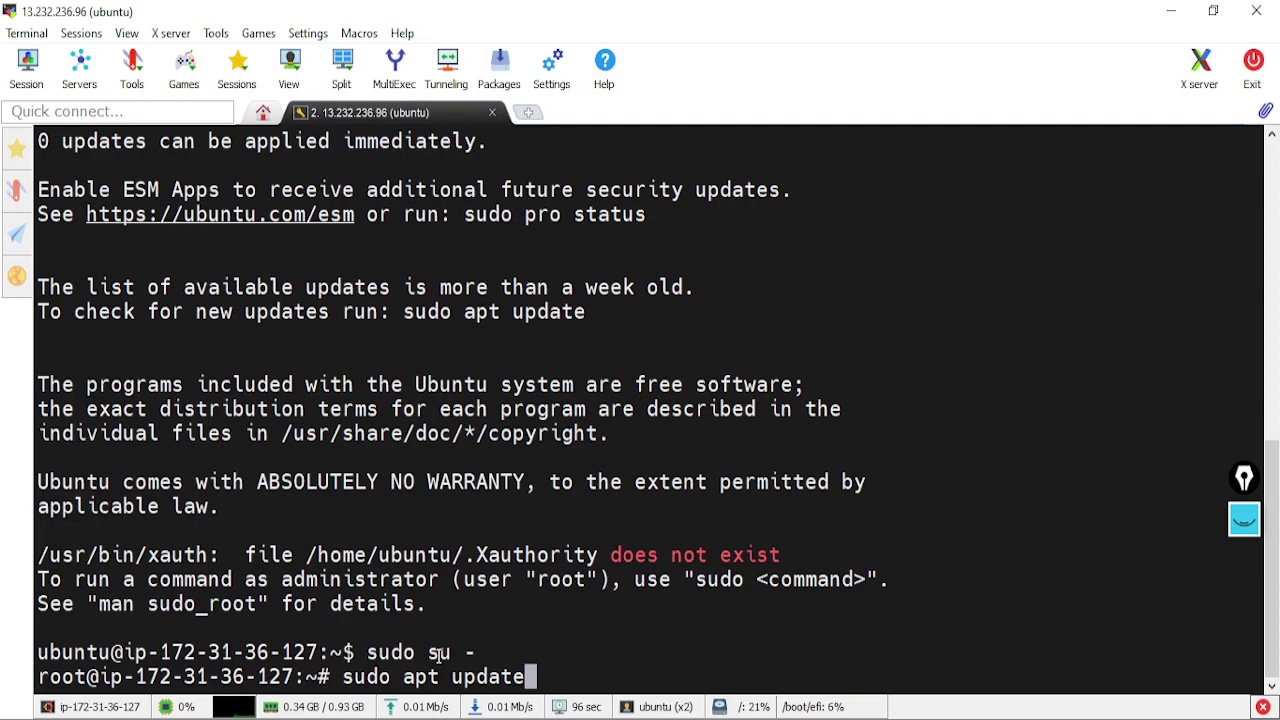
pyautogui.press('Return')
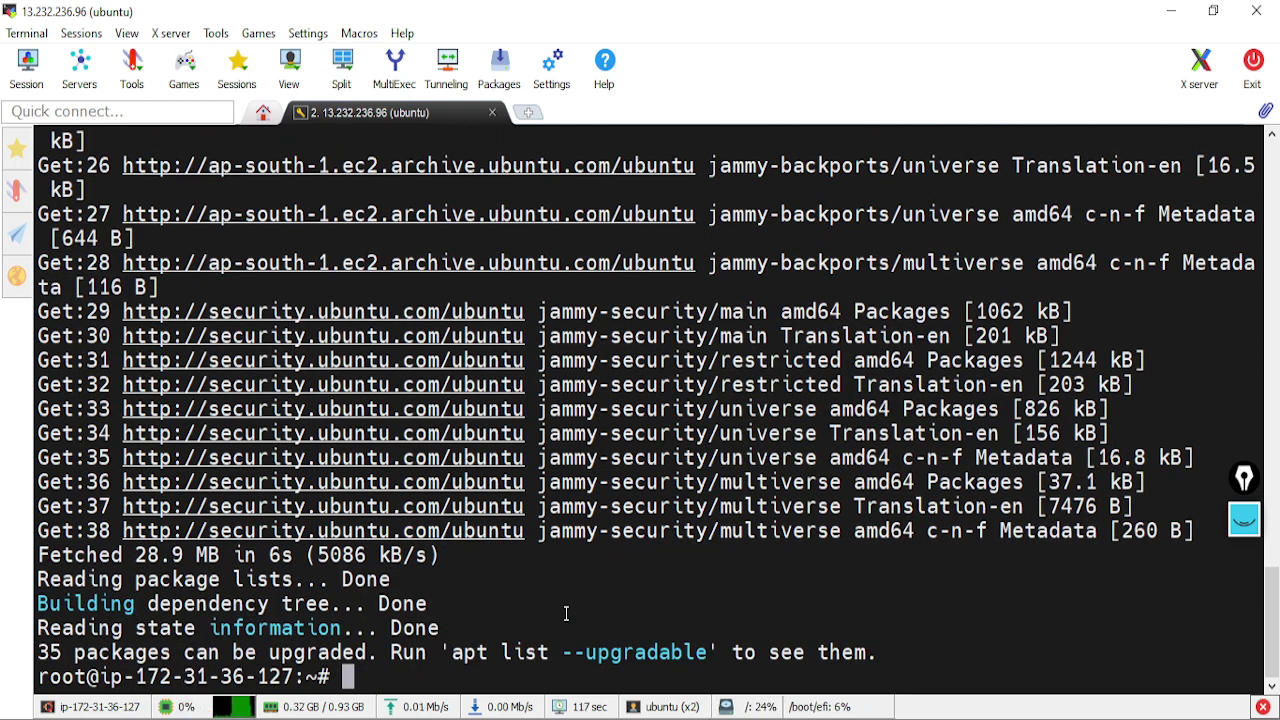
pyautogui.write('nan')
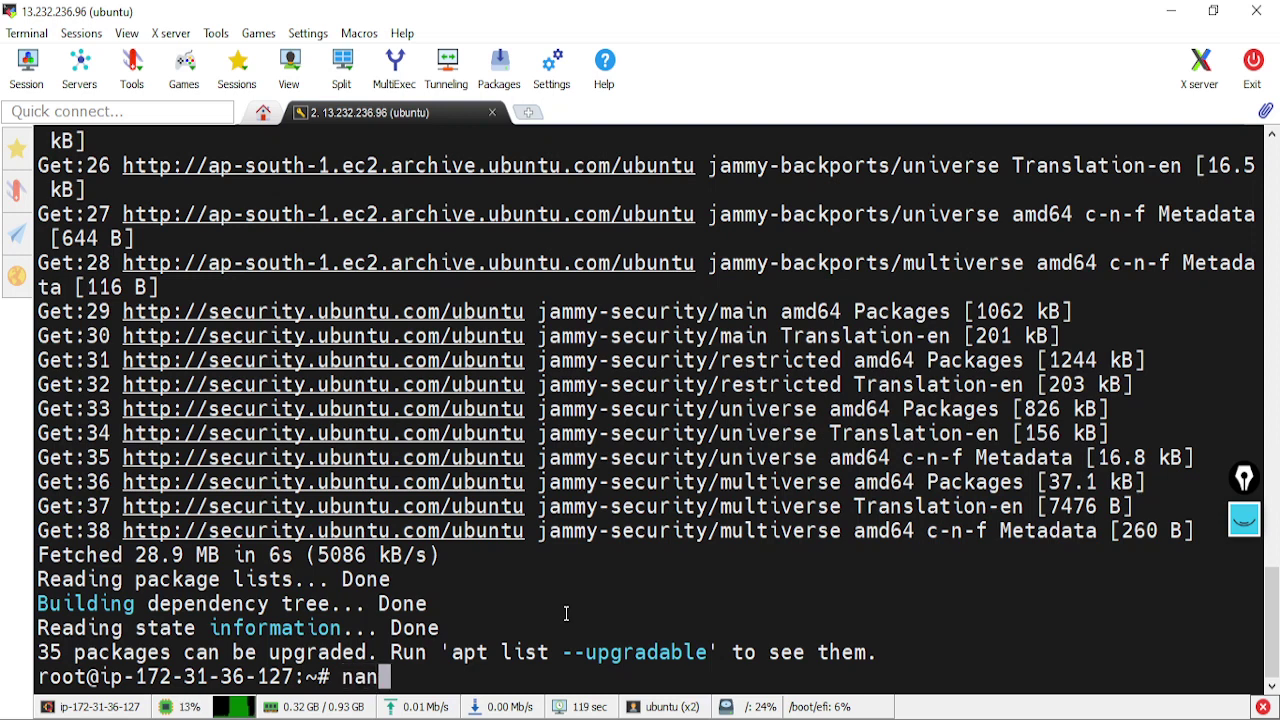
pyautogui.write('o jen')
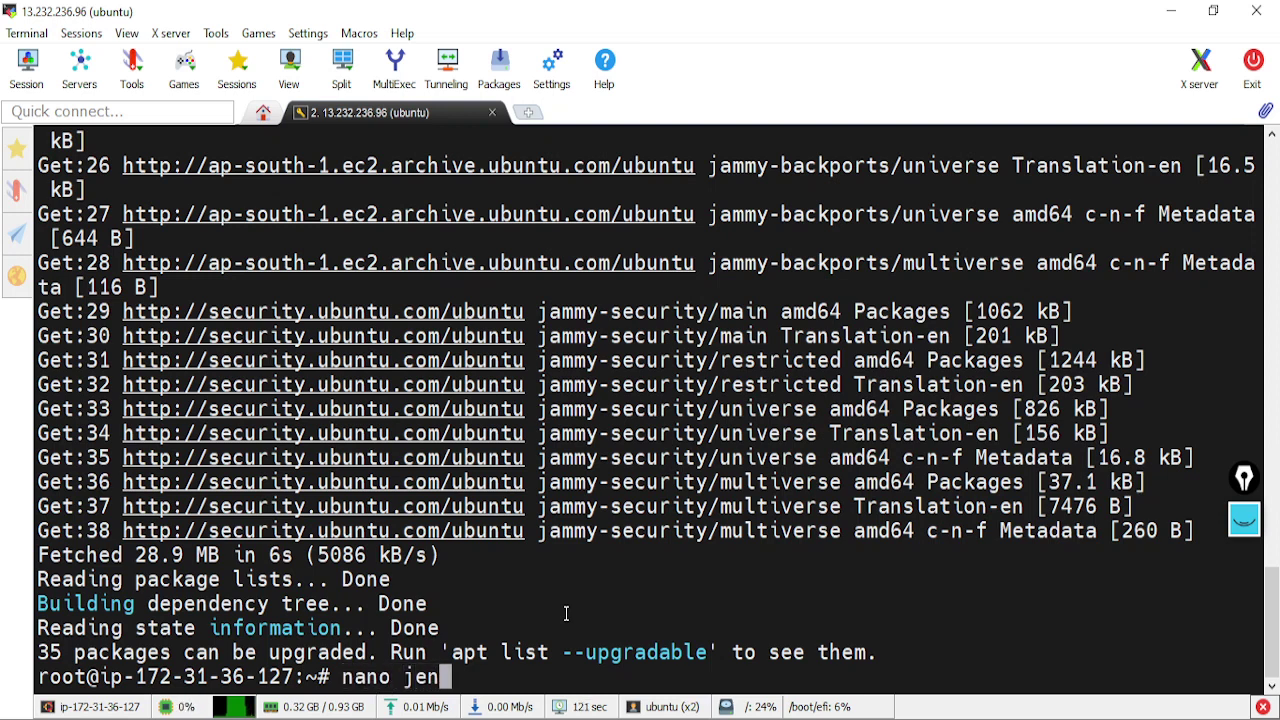
pyautogui.write('kins.sh')
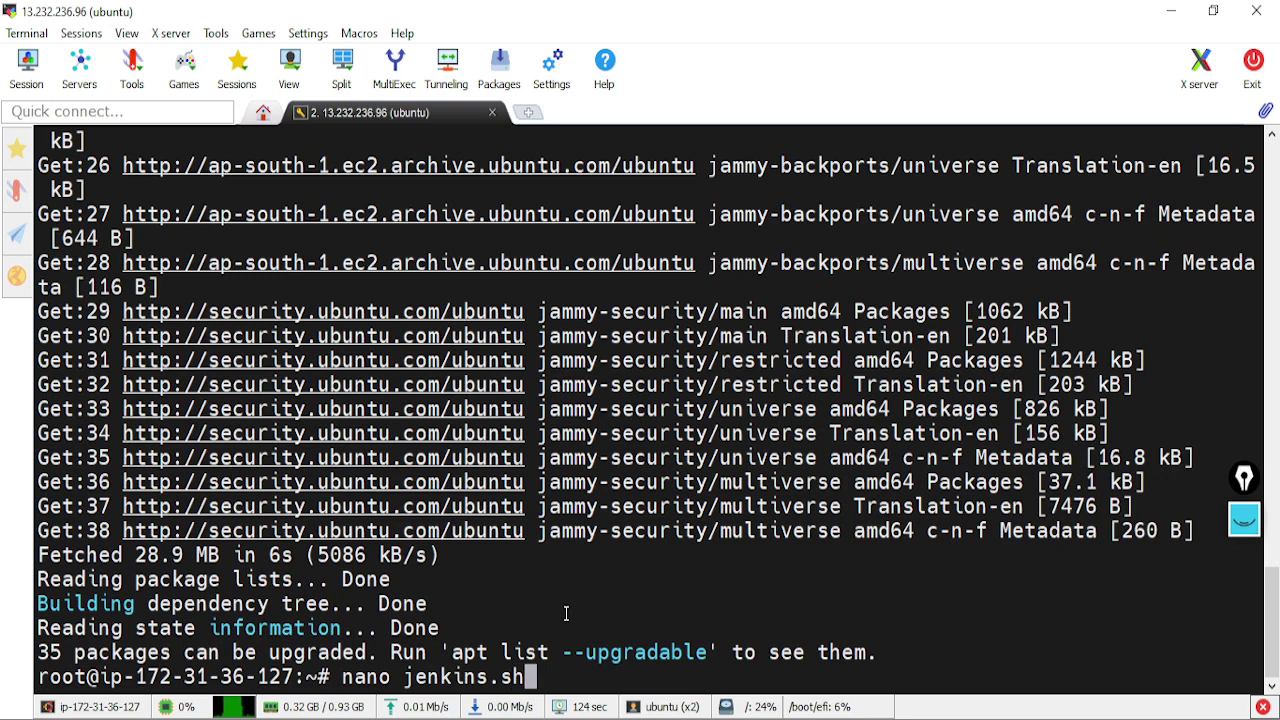
# Start a new jenkins.sh in nano and paste the OpenJDK 17 install commands with -y
pyautogui.press('Return')
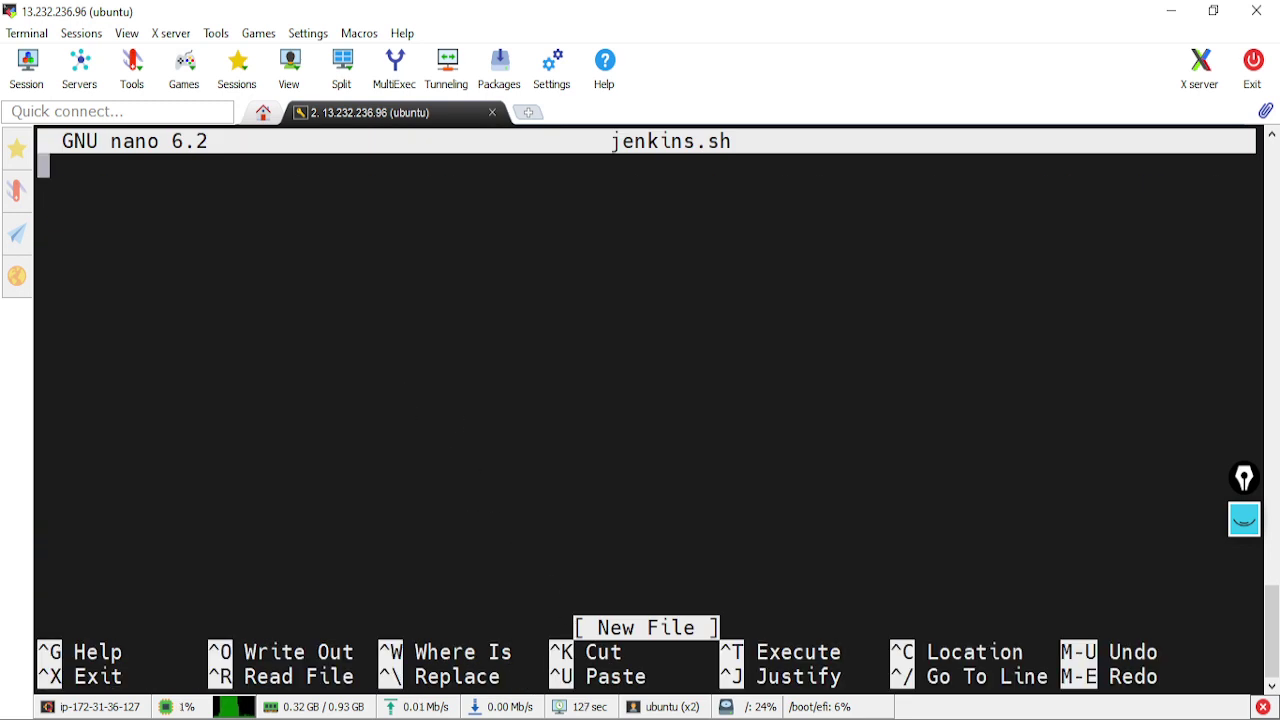
pyautogui.hotkey('alt', 'Tab')
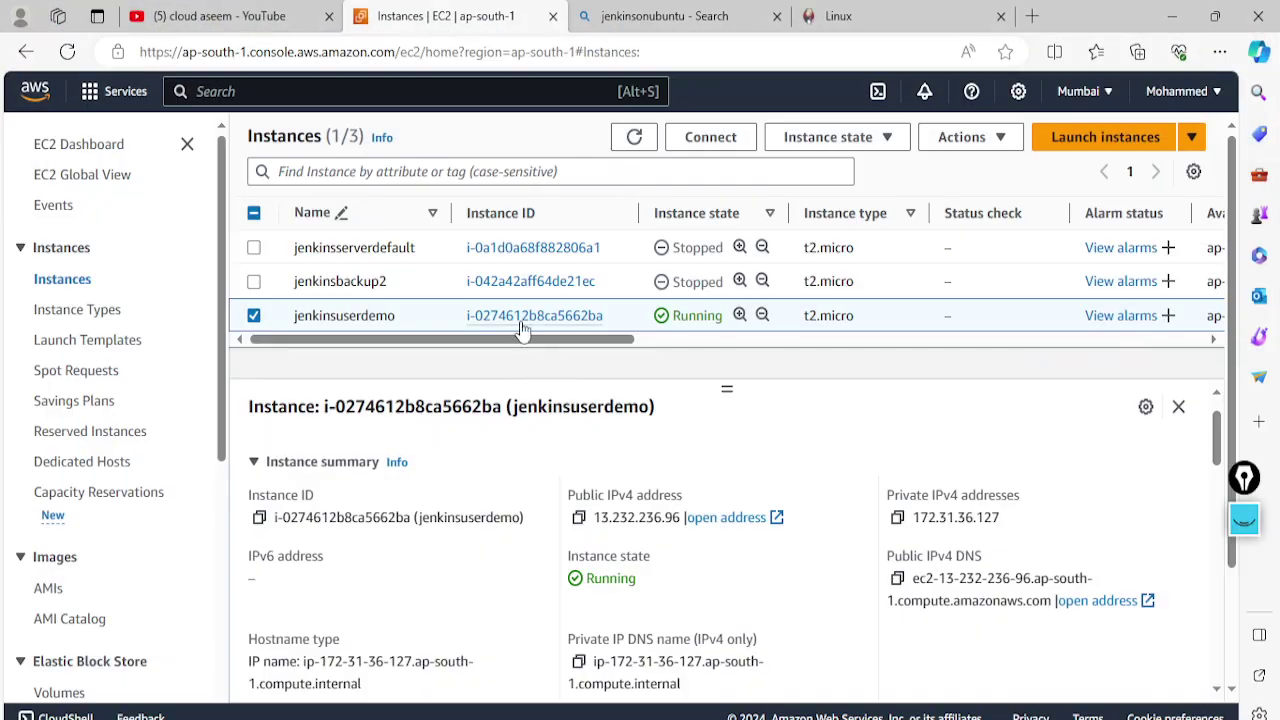
pyautogui.click(835, 16)
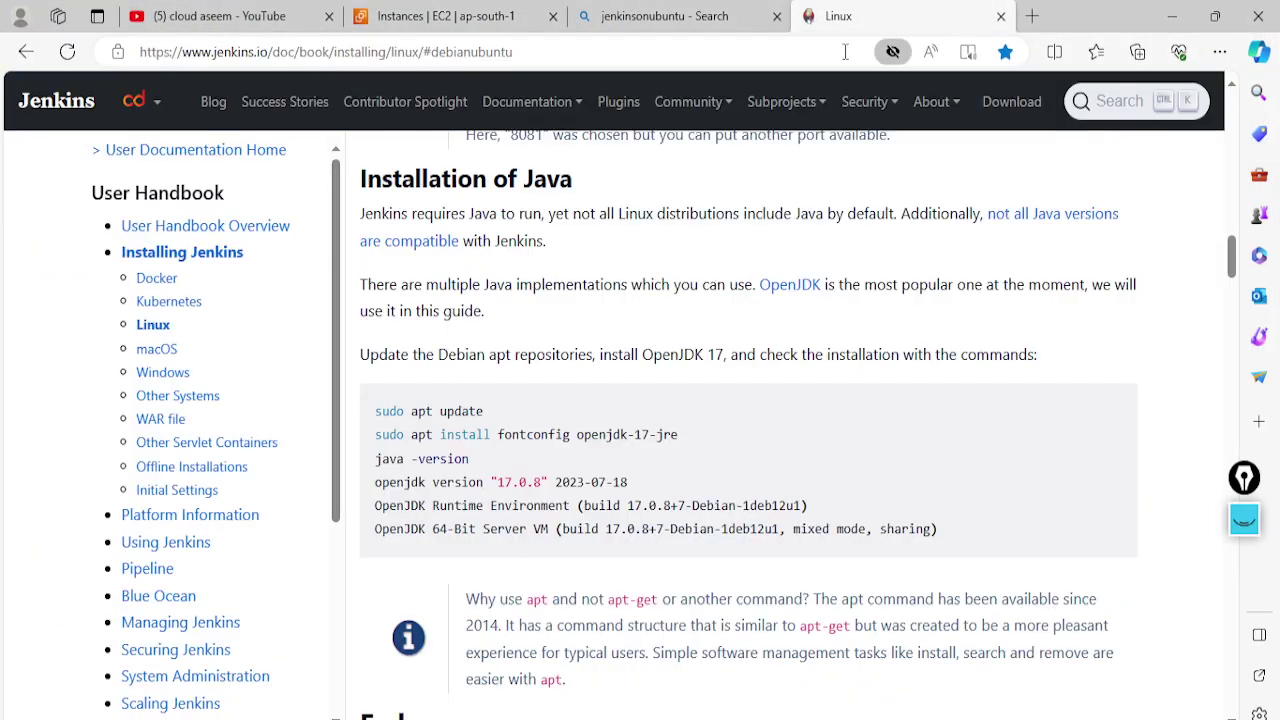
pyautogui.scroll(-3, 386, 424)
pyautogui.scroll(2, 386, 424)
pyautogui.moveTo(374, 411); pyautogui.dragTo(675, 444)
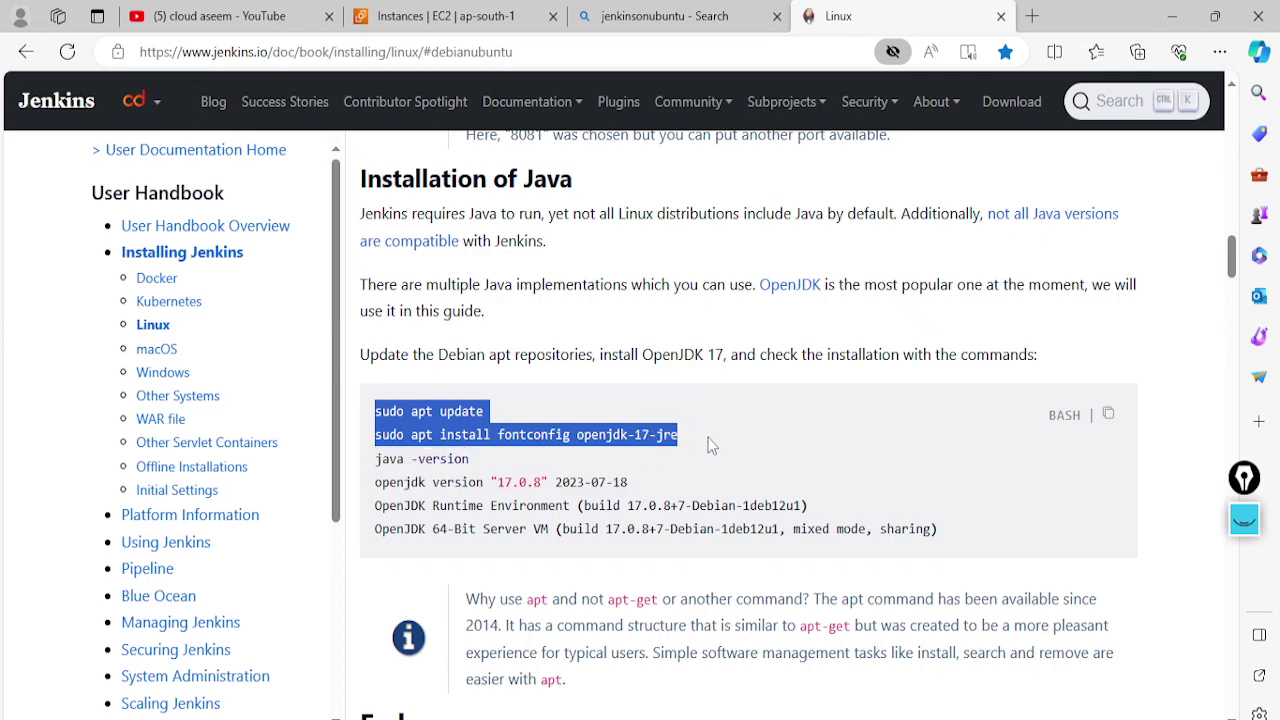
pyautogui.hotkey('ctrl', 'c')
pyautogui.hotkey('alt', 'Tab')
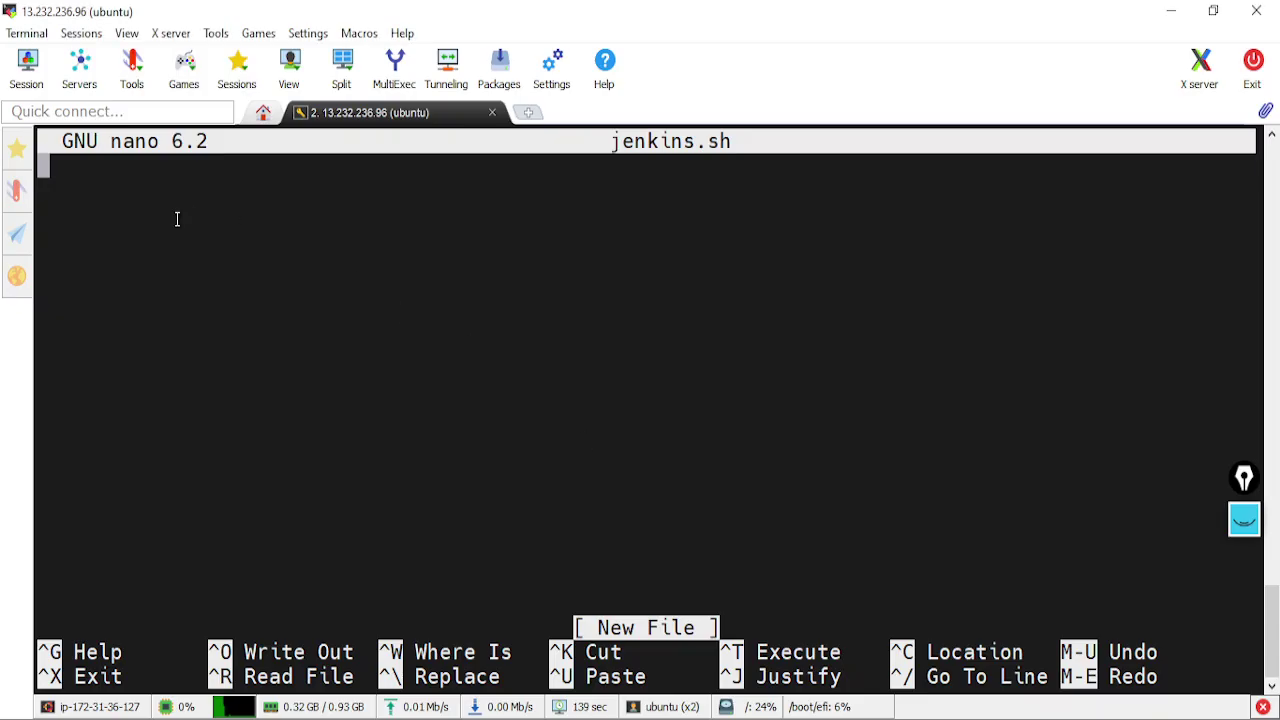
pyautogui.rightClick(177, 212)
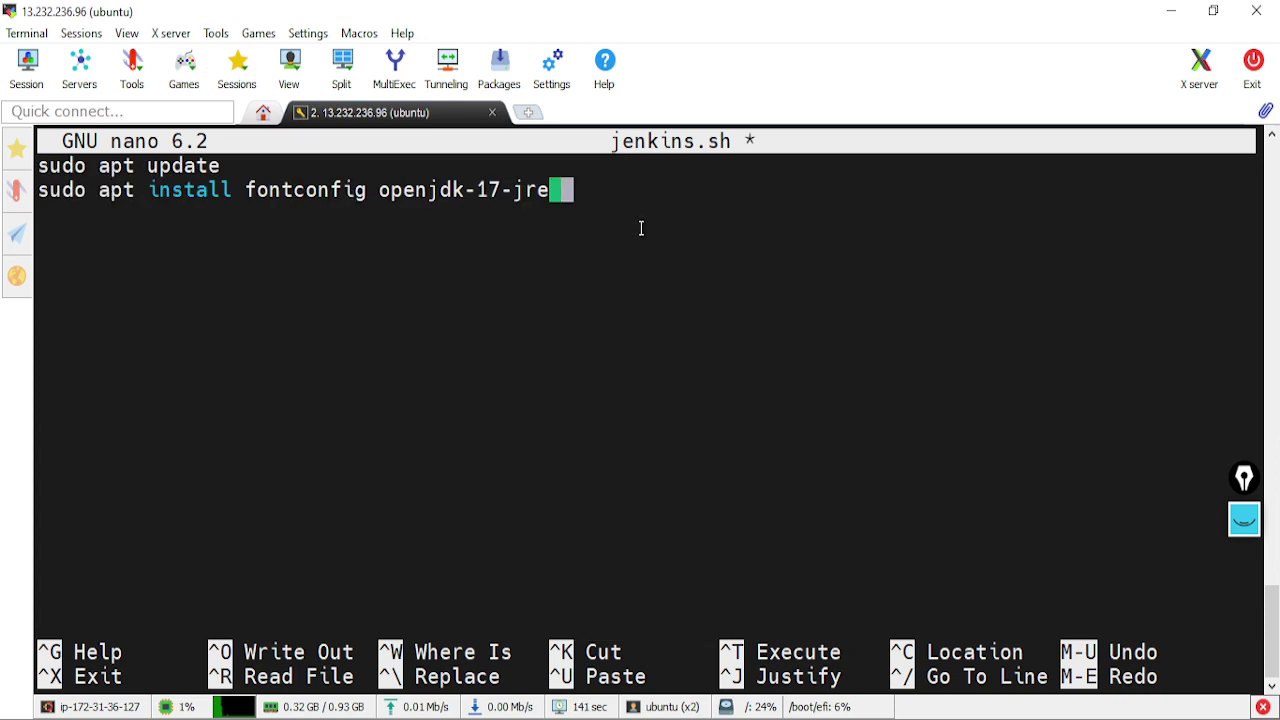
pyautogui.write('-y')
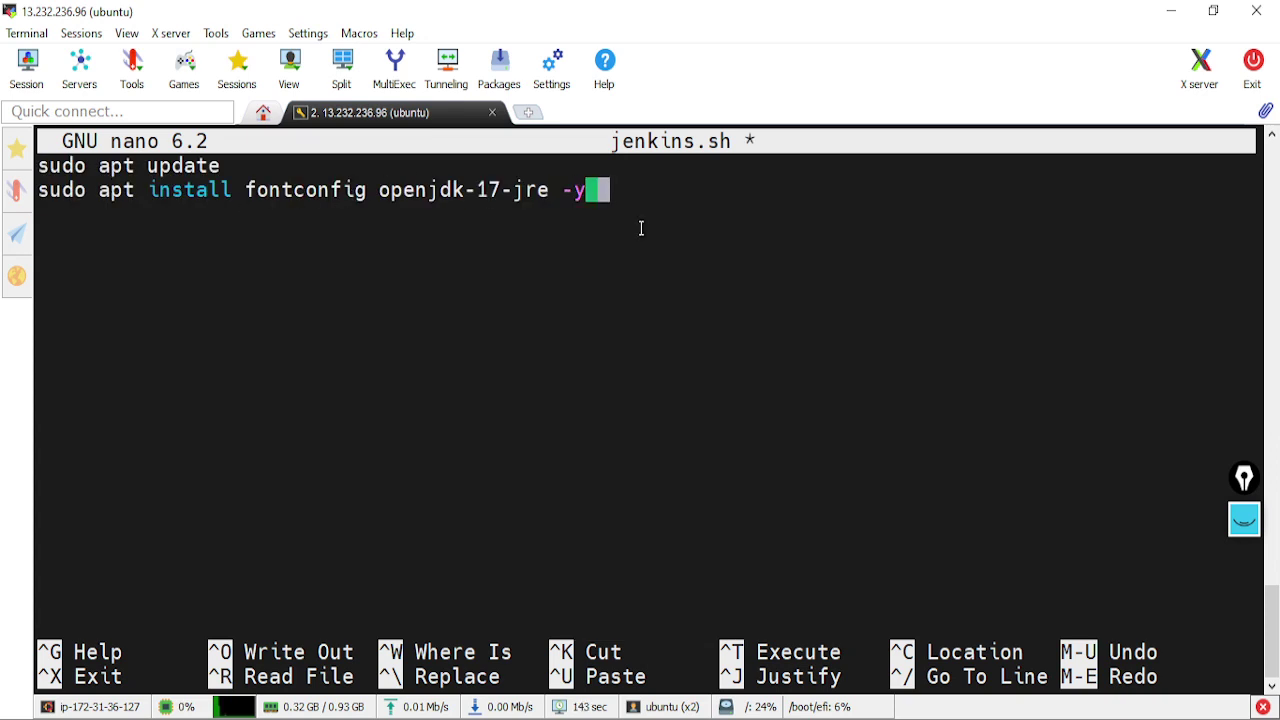
pyautogui.press('Return')
pyautogui.press('Return')
# Add the Jenkins LTS repository and install commands, each with -y, and save jenkins.sh
pyautogui.hotkey('alt', 'Tab')
pyautogui.scroll(-6, 474, 480)
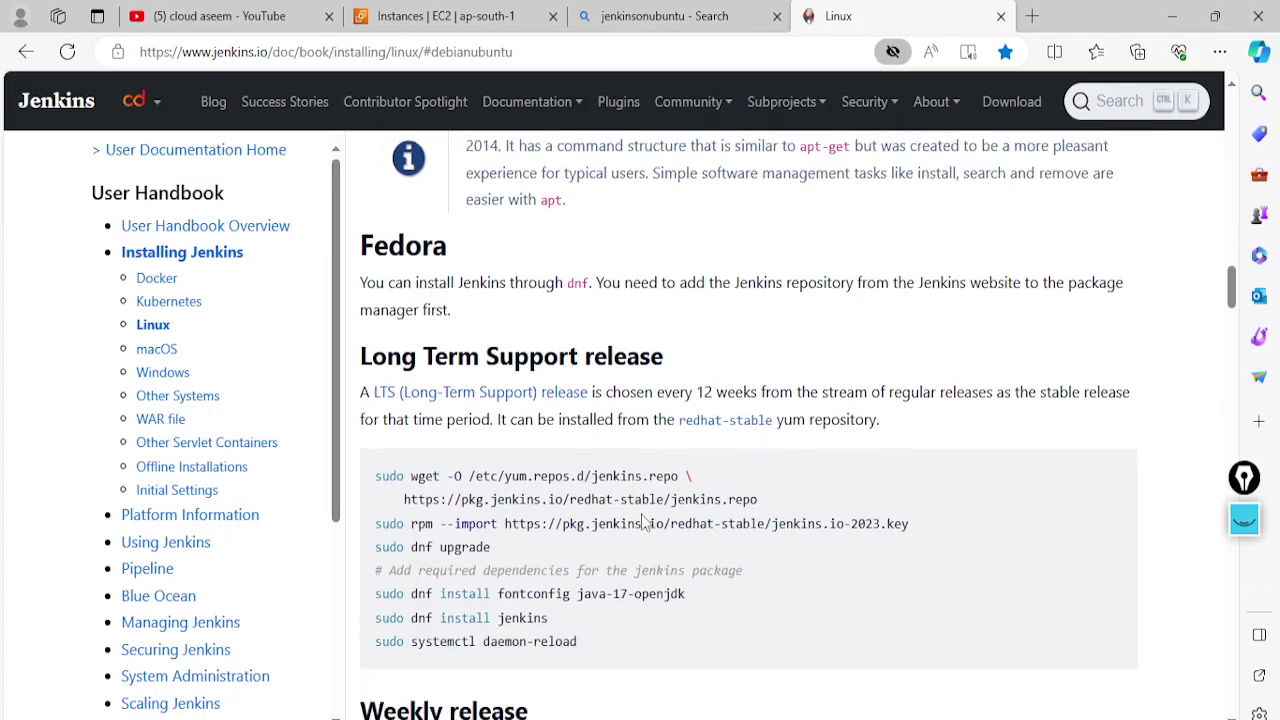
pyautogui.scroll(6, 474, 480)
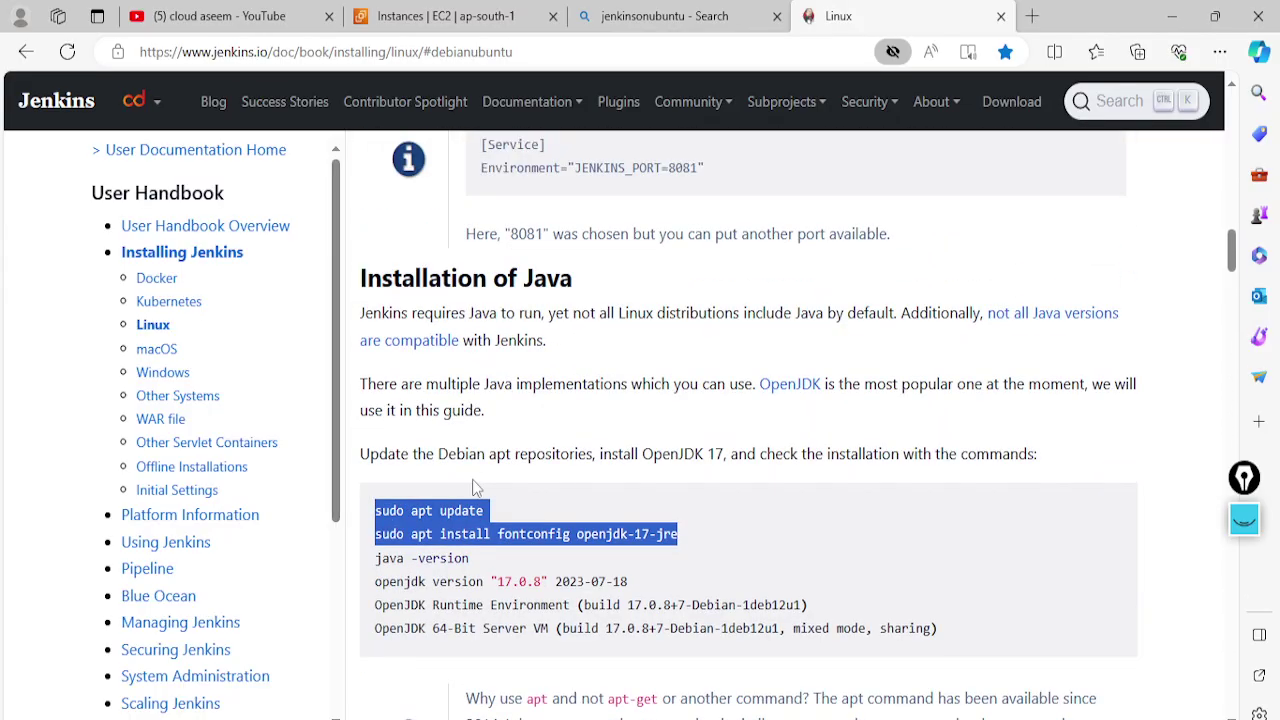
pyautogui.scroll(-1, 471, 502)
pyautogui.scroll(-4, 471, 502)
pyautogui.scroll(5, 471, 502)
pyautogui.scroll(-10, 455, 545)
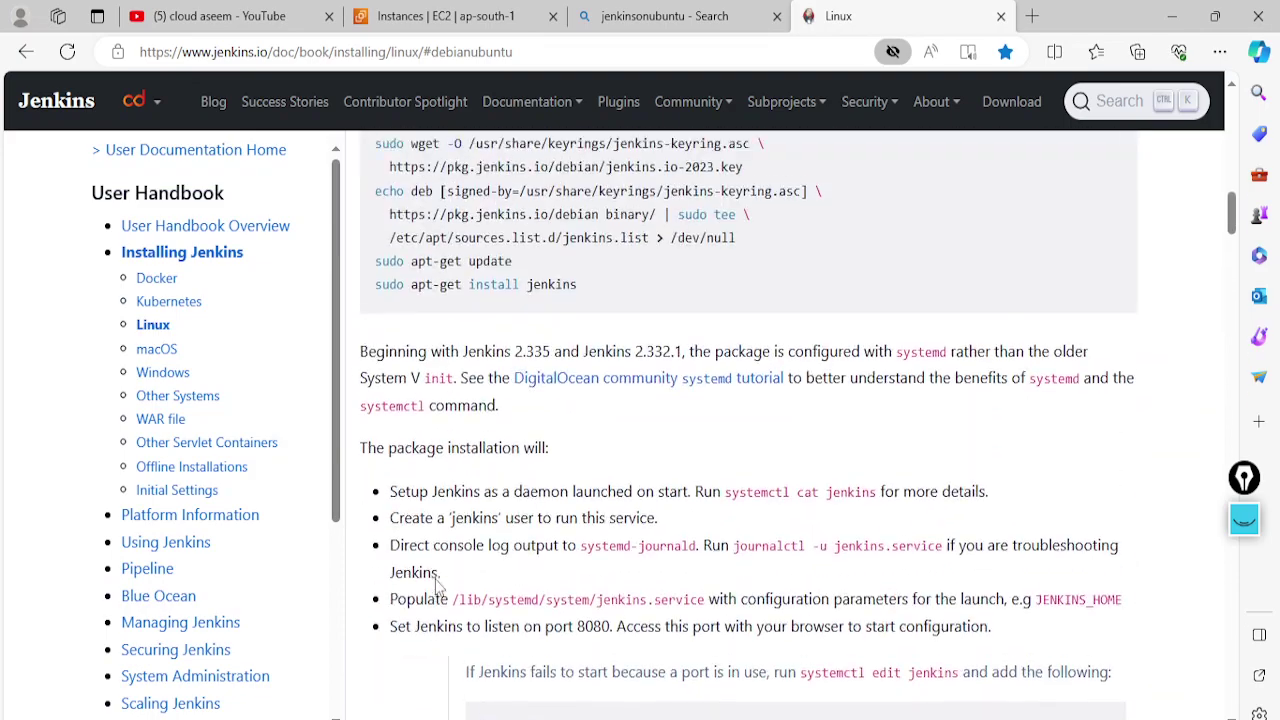
pyautogui.scroll(6, 436, 588)
pyautogui.scroll(2, 436, 588)
pyautogui.scroll(-2, 445, 450)
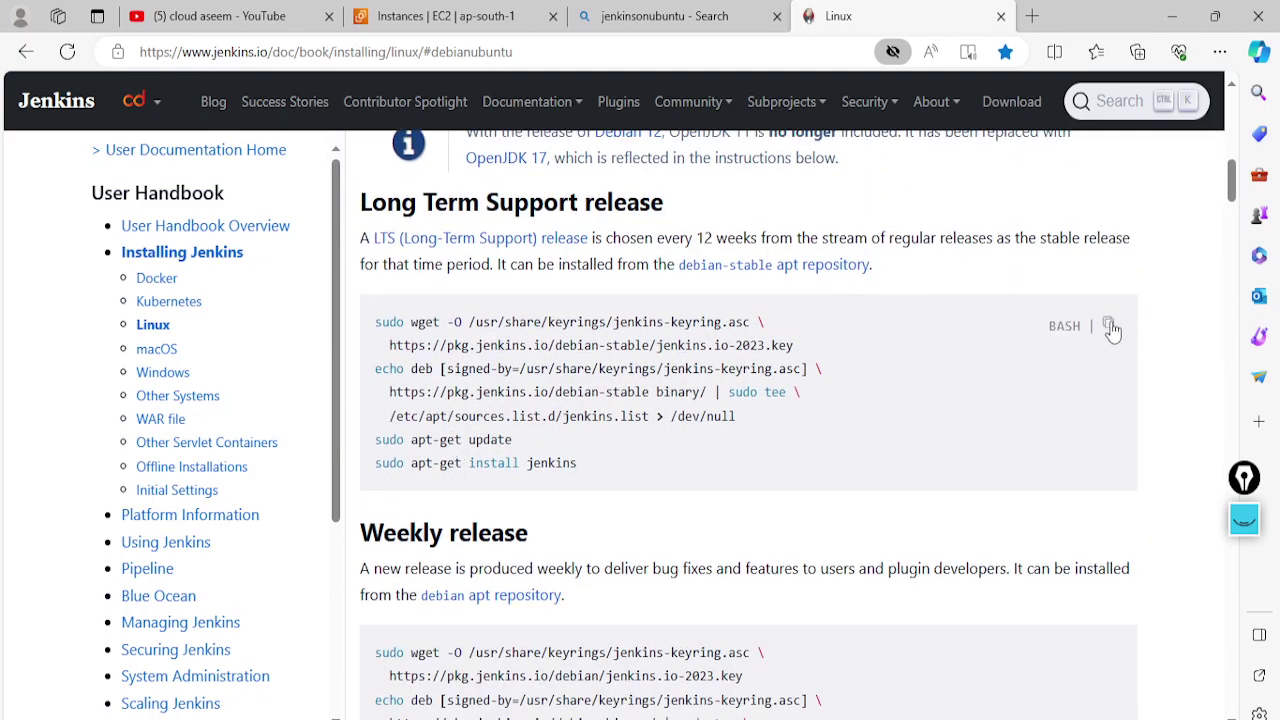
pyautogui.click(1110, 326)
pyautogui.hotkey('alt', 'Tab')
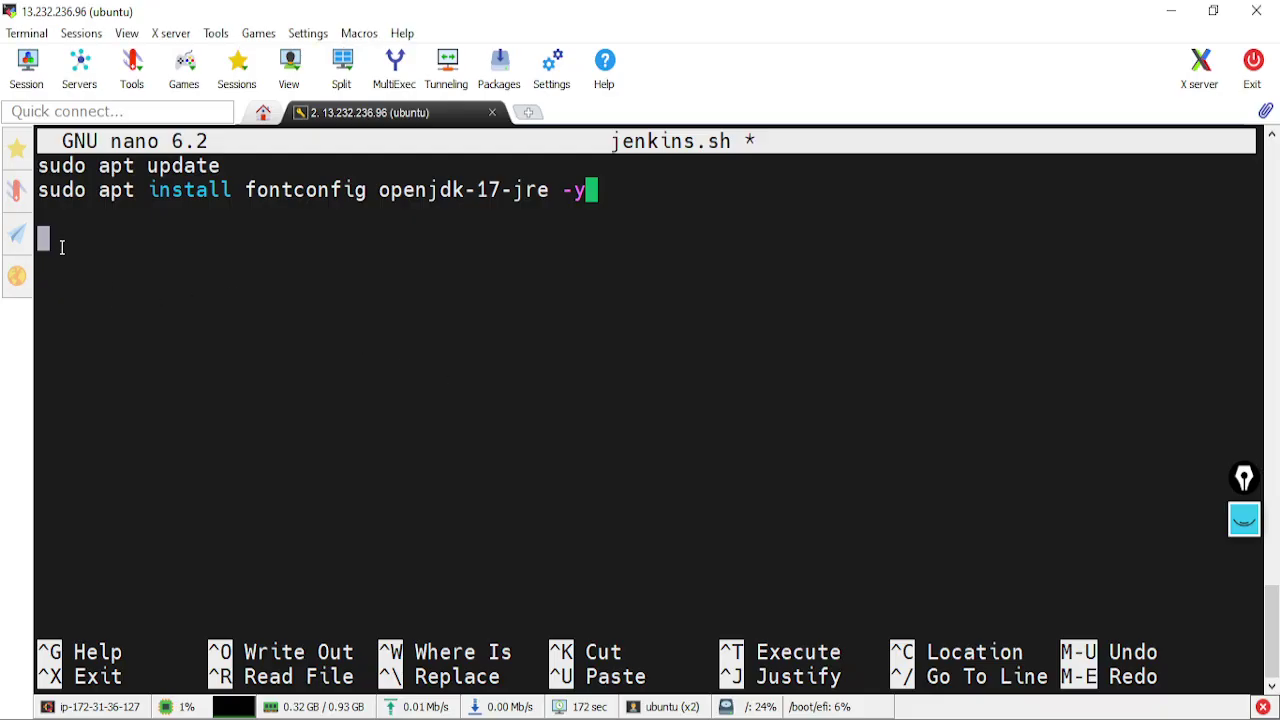
pyautogui.rightClick(61, 247)
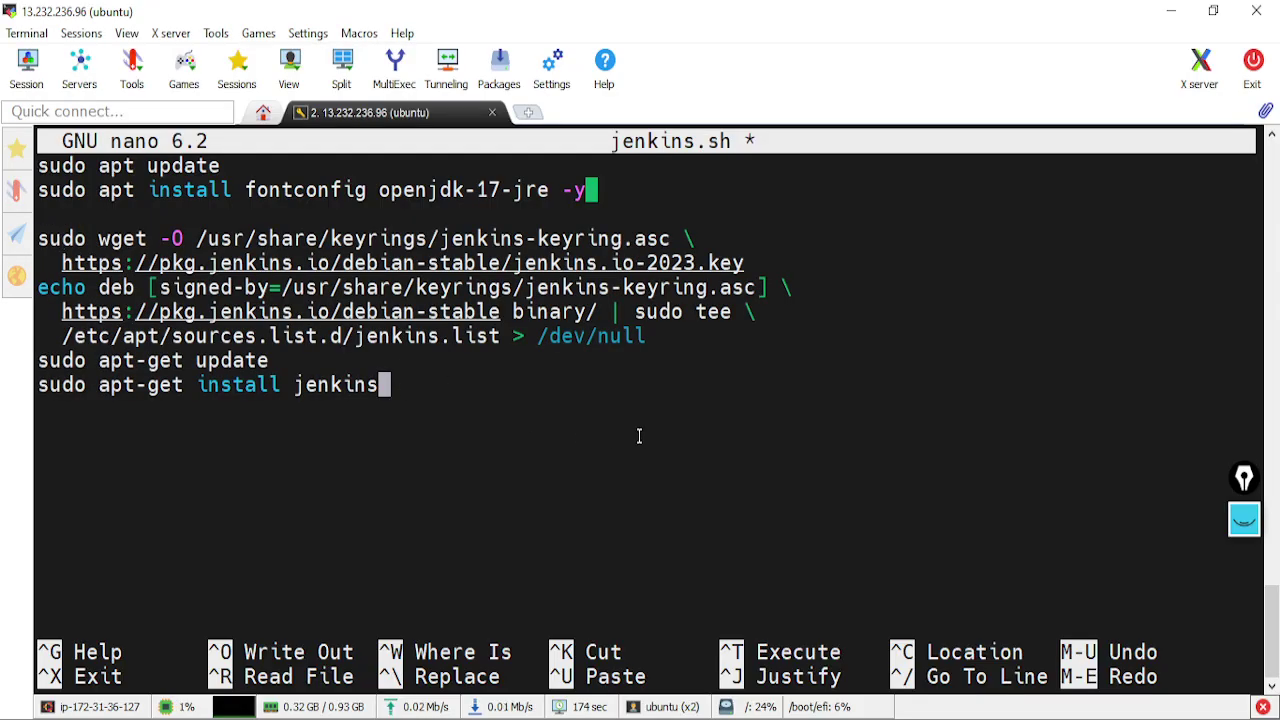
pyautogui.write('-y')
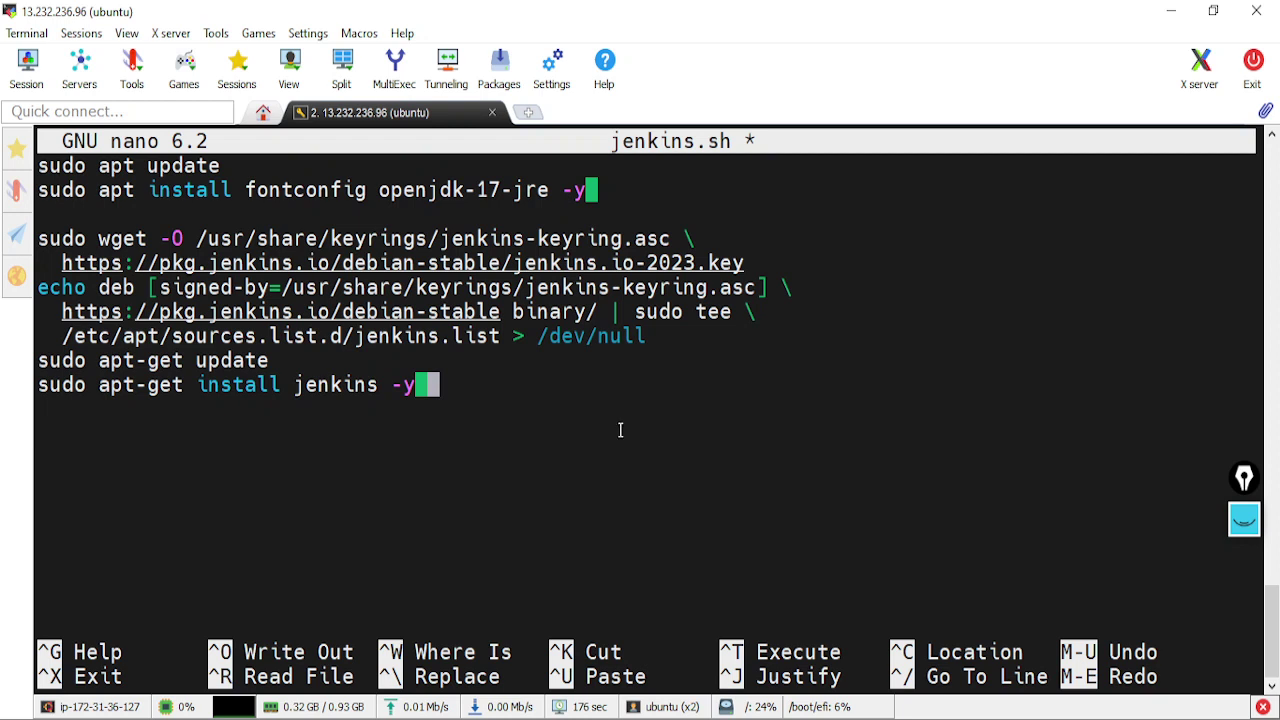
pyautogui.click(312, 366)
pyautogui.write('-y')
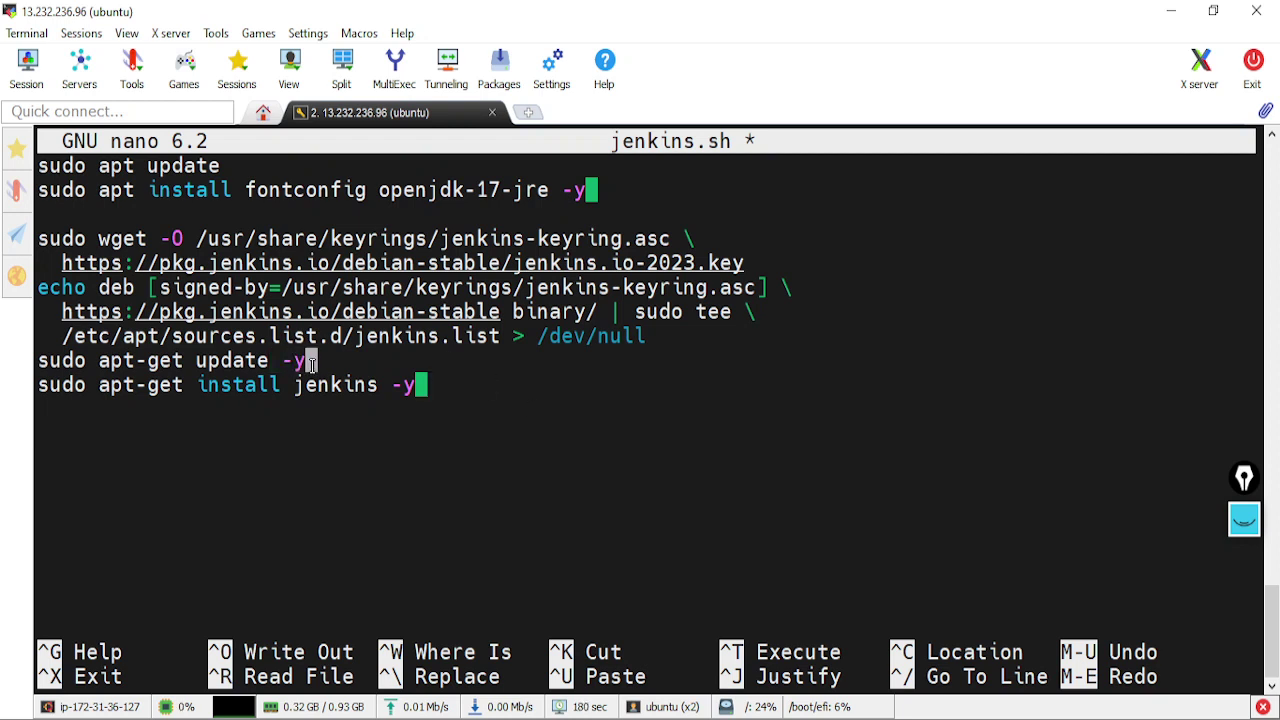
pyautogui.hotkey('ctrl', 'x')
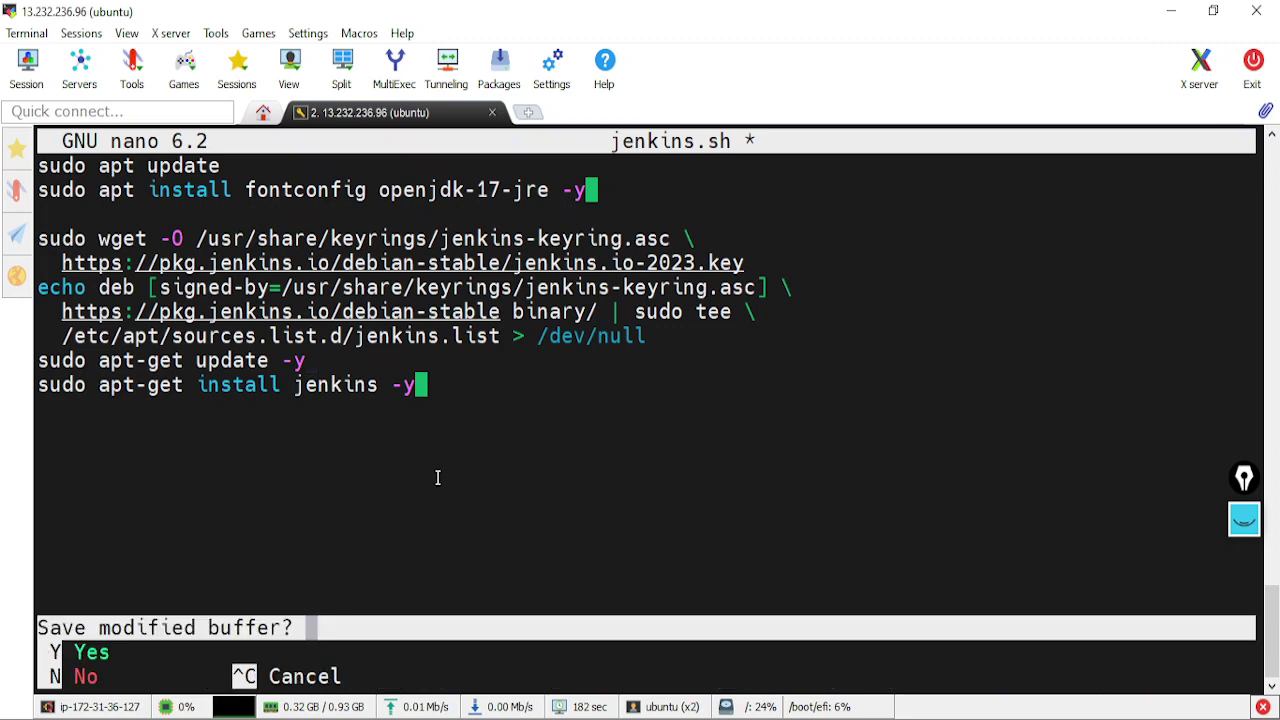
pyautogui.press('y')
pyautogui.press('Return')
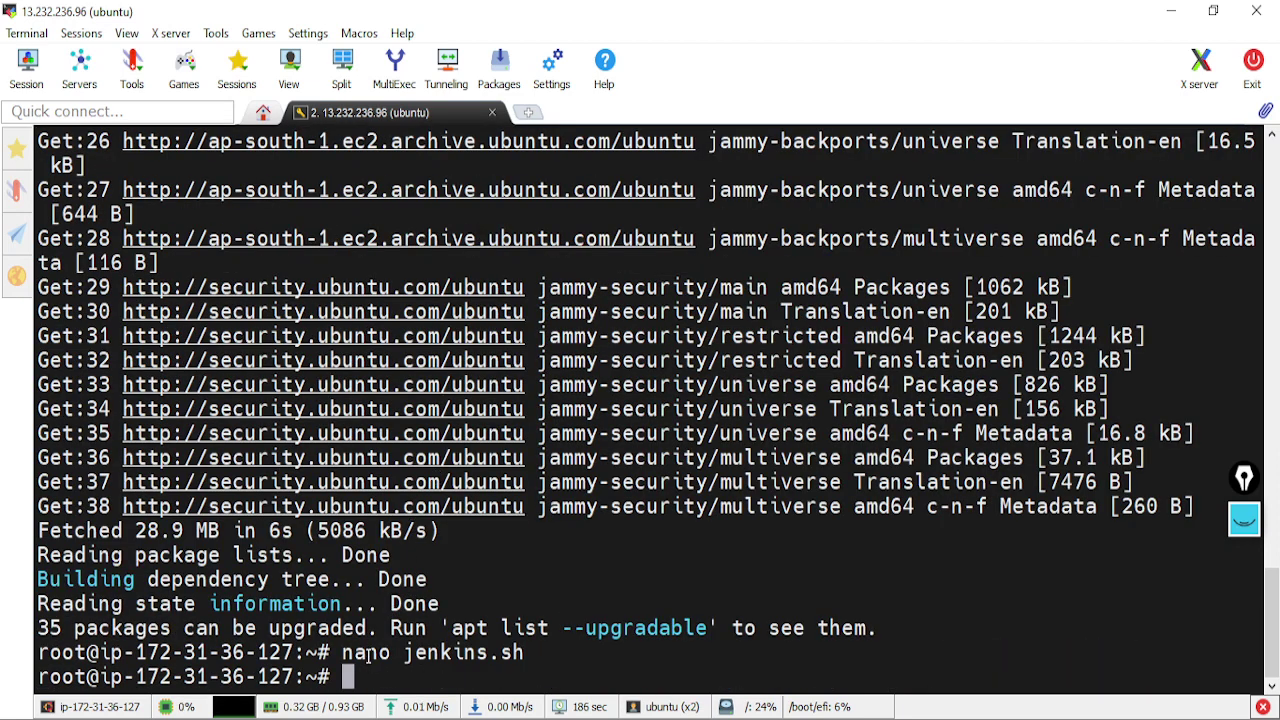
# Make jenkins.sh executable with chmod 777 and list the files to check permissions
pyautogui.write('chomd')
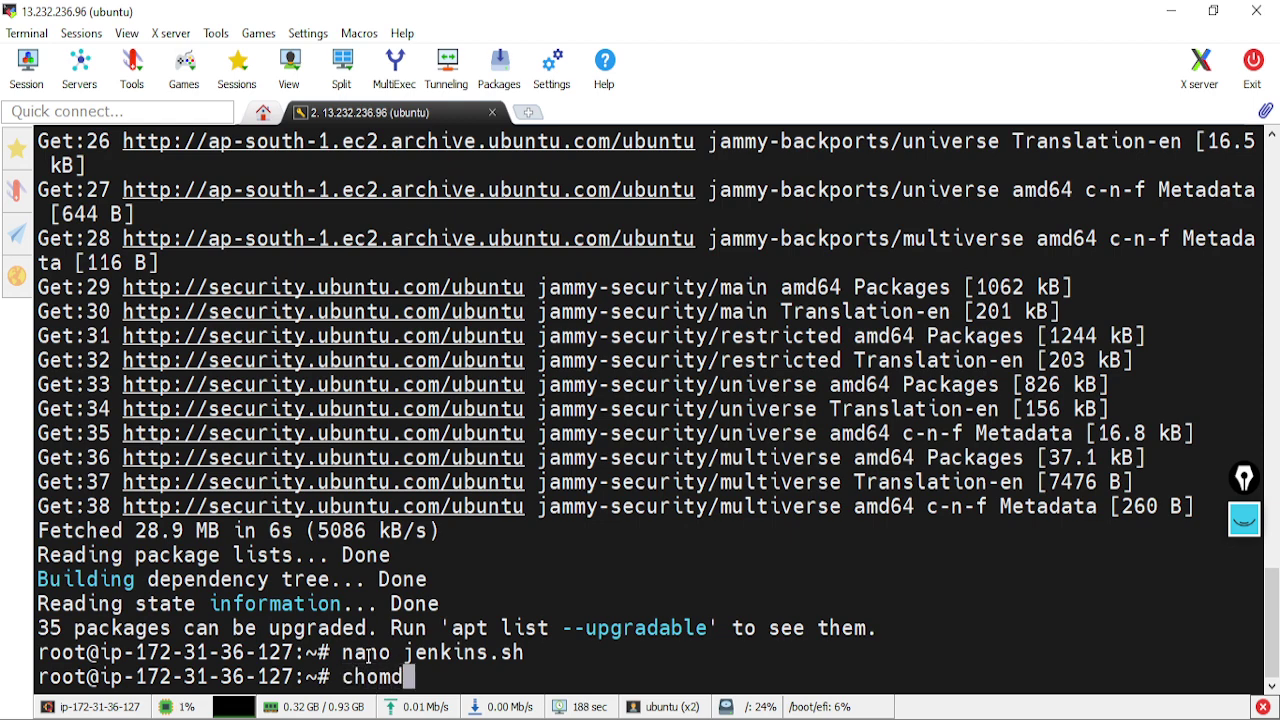
pyautogui.press('BackSpace')
pyautogui.press('BackSpace')
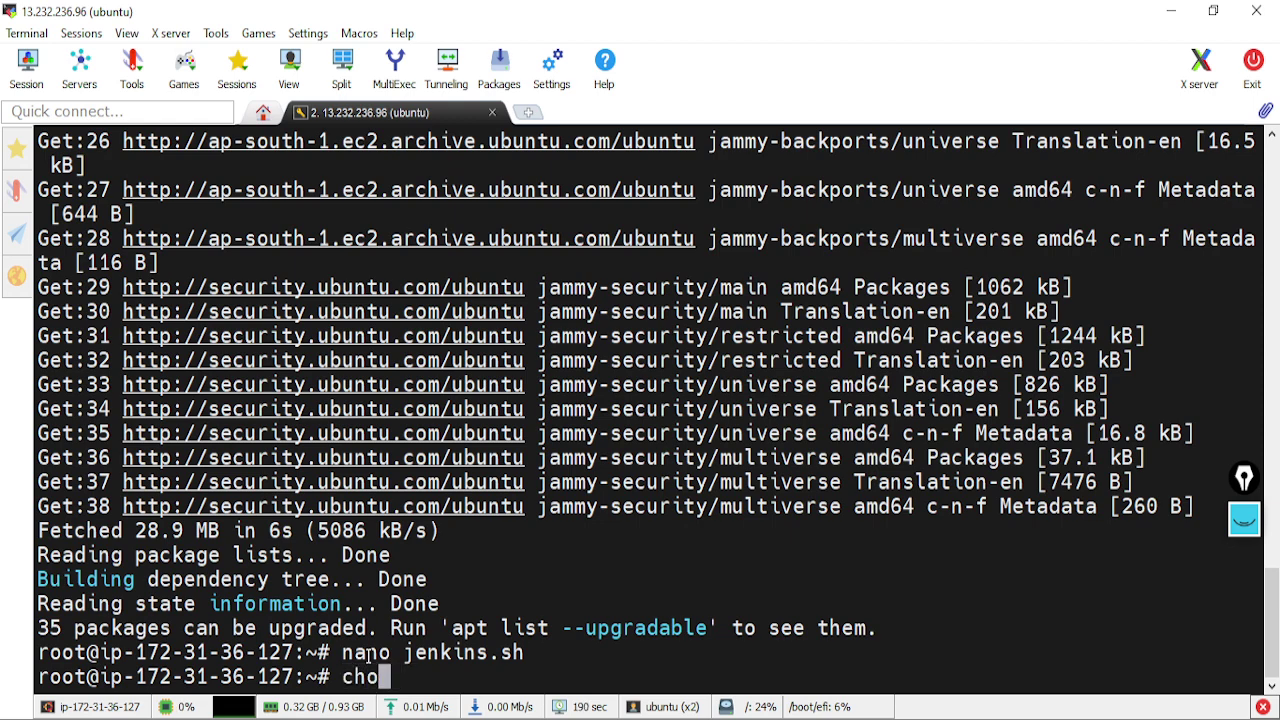
pyautogui.press('BackSpace')
pyautogui.write('o')
pyautogui.press('BackSpace')
pyautogui.write('mod ')
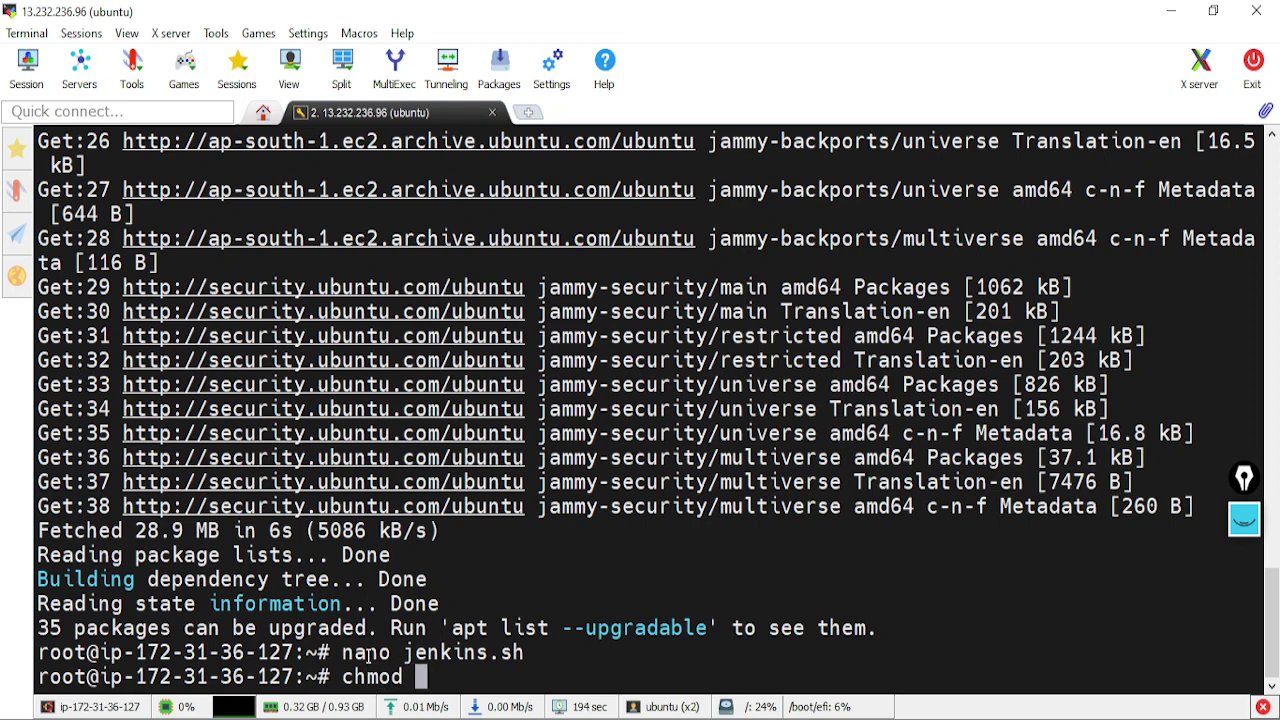
pyautogui.write('77')
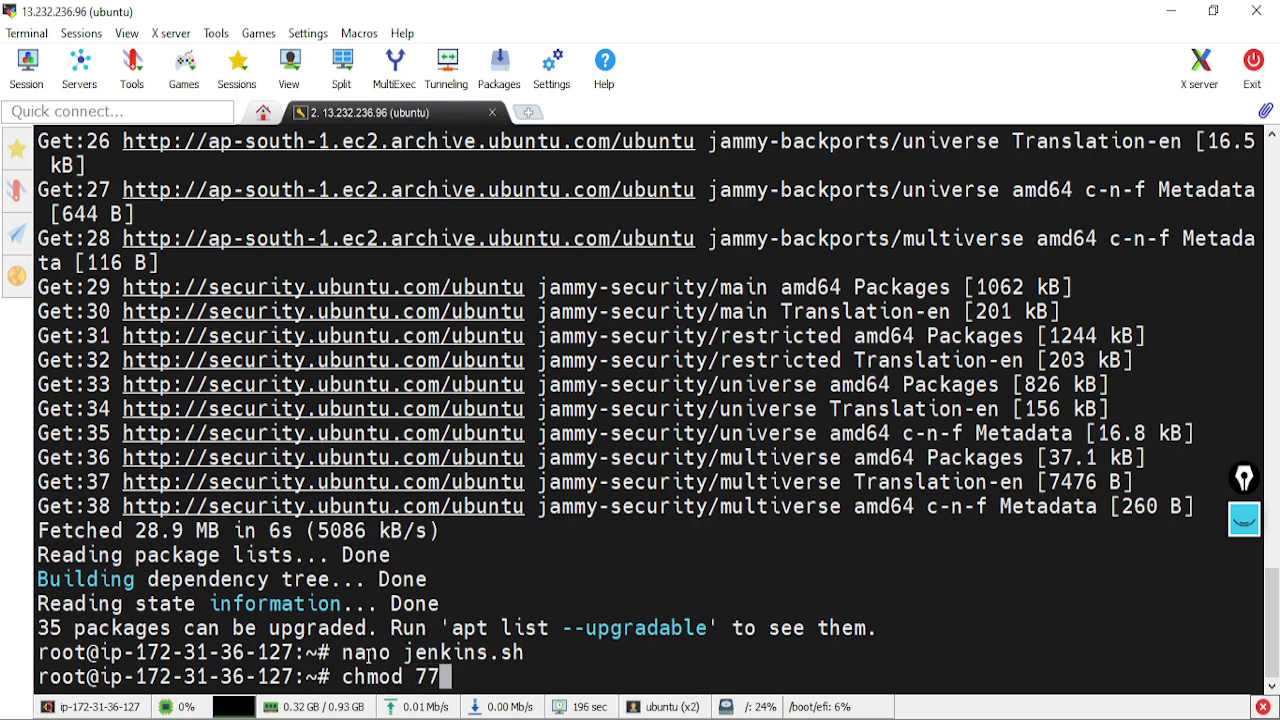
pyautogui.write('7 jenkins.sh')
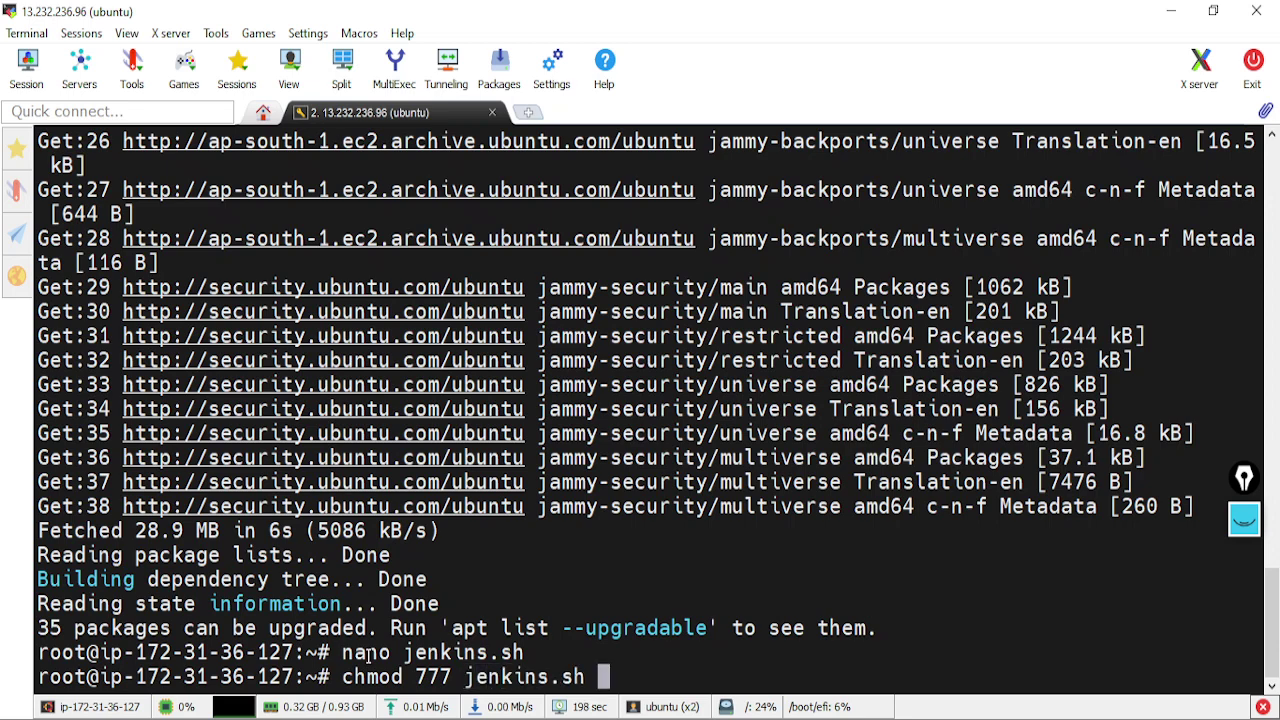
pyautogui.press('Return')
pyautogui.write('ll')
pyautogui.press('Return')
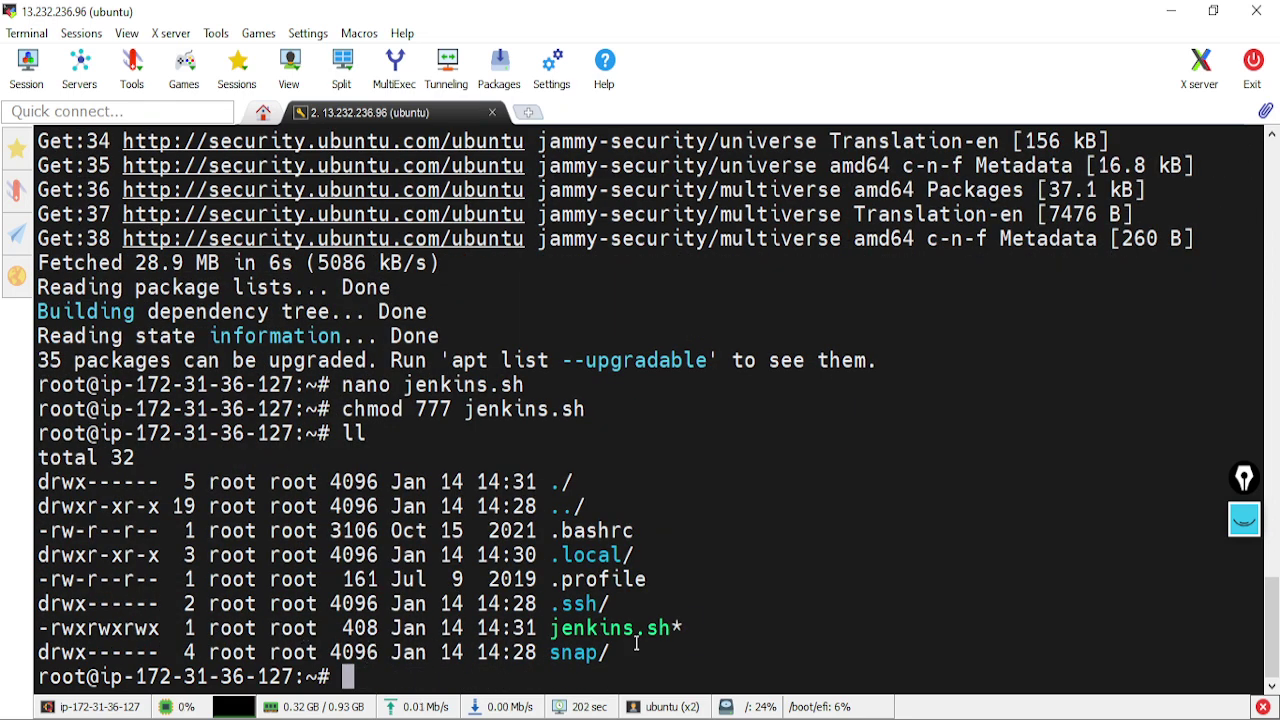
# Run the jenkins.sh script with sh to begin installing OpenJDK 17 and Jenkins
pyautogui.write('sh de')
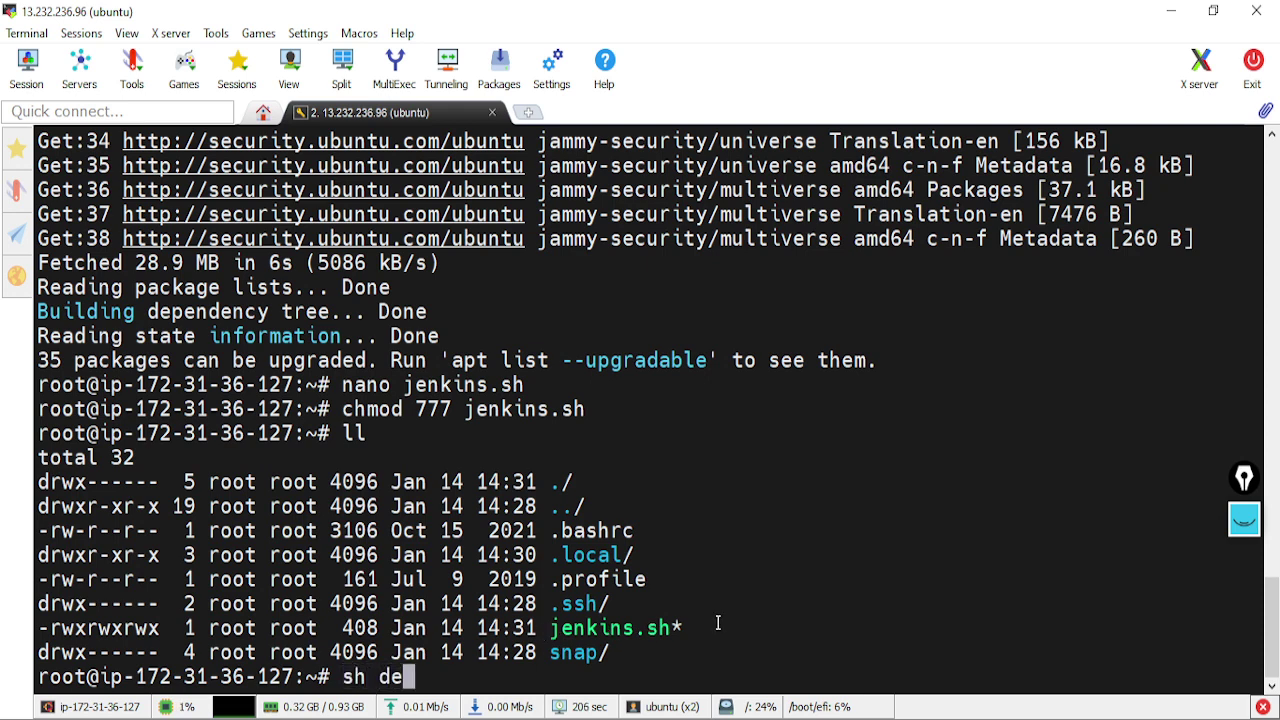
pyautogui.press('BackSpace')
pyautogui.press('BackSpace')
pyautogui.write('jen')
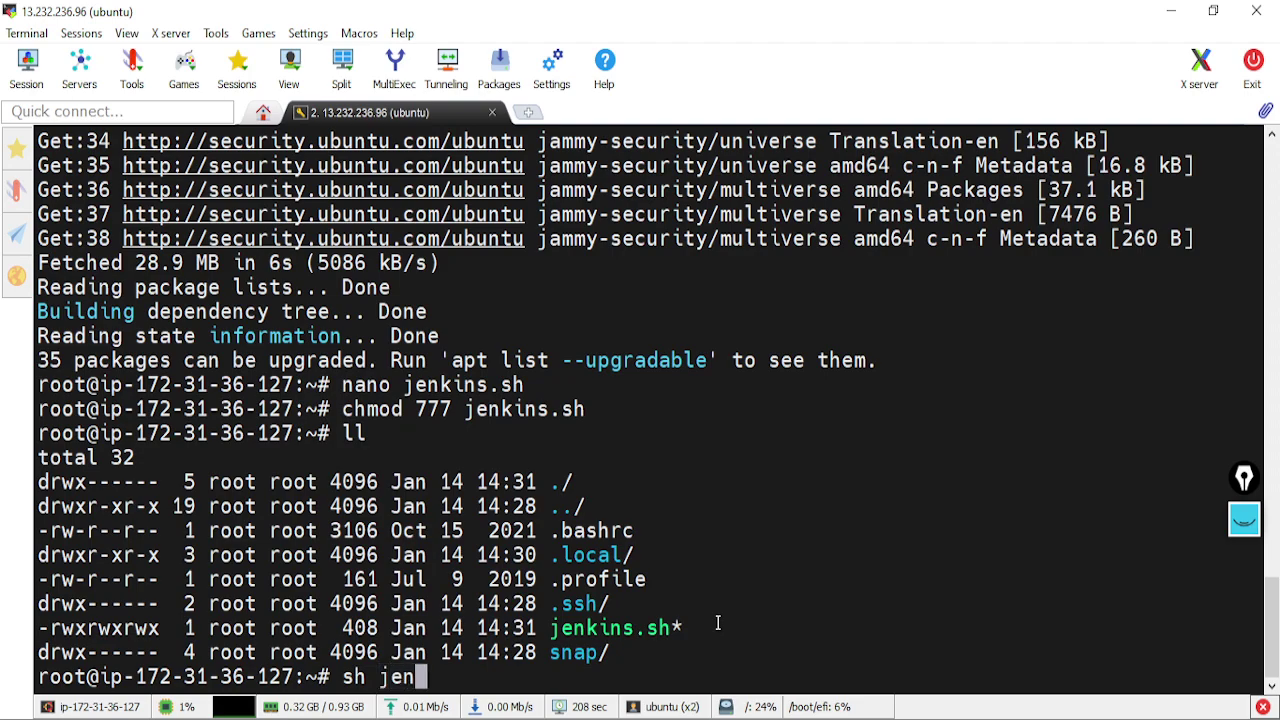
pyautogui.press('Tab')
pyautogui.press('Return')
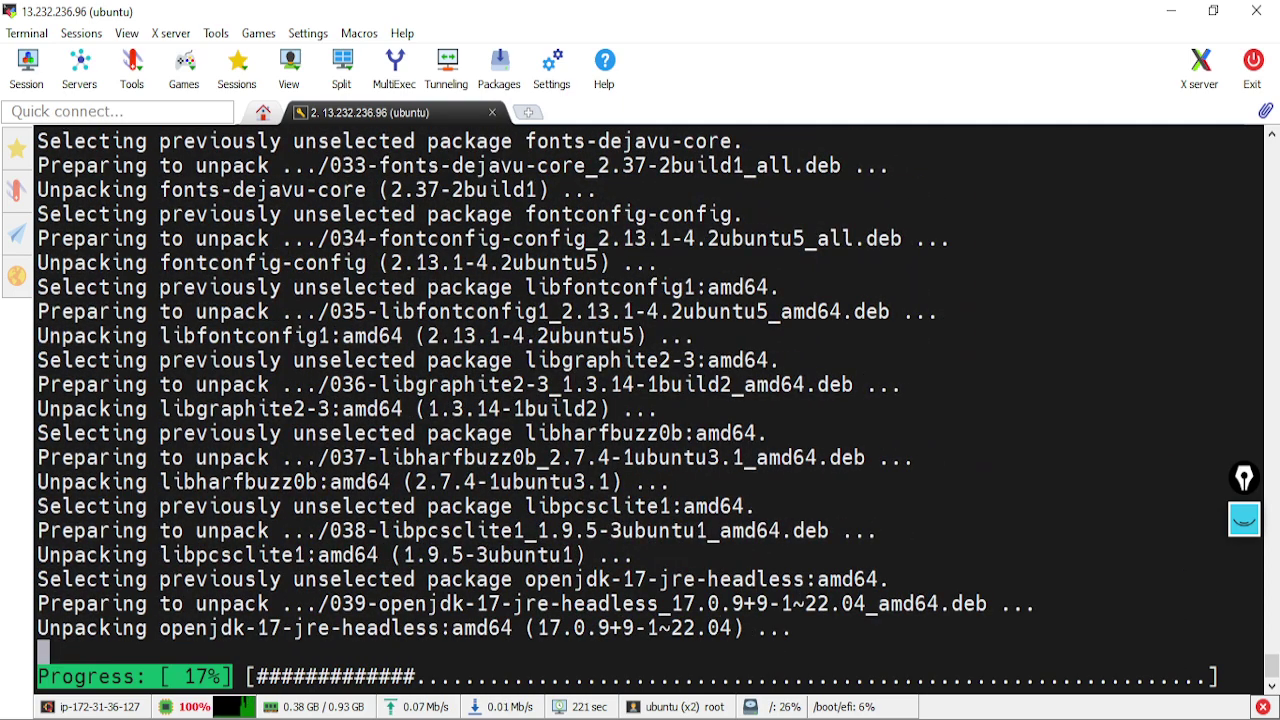
pyautogui.click(675, 685)
pyautogui.scroll(-3, 649, 514)
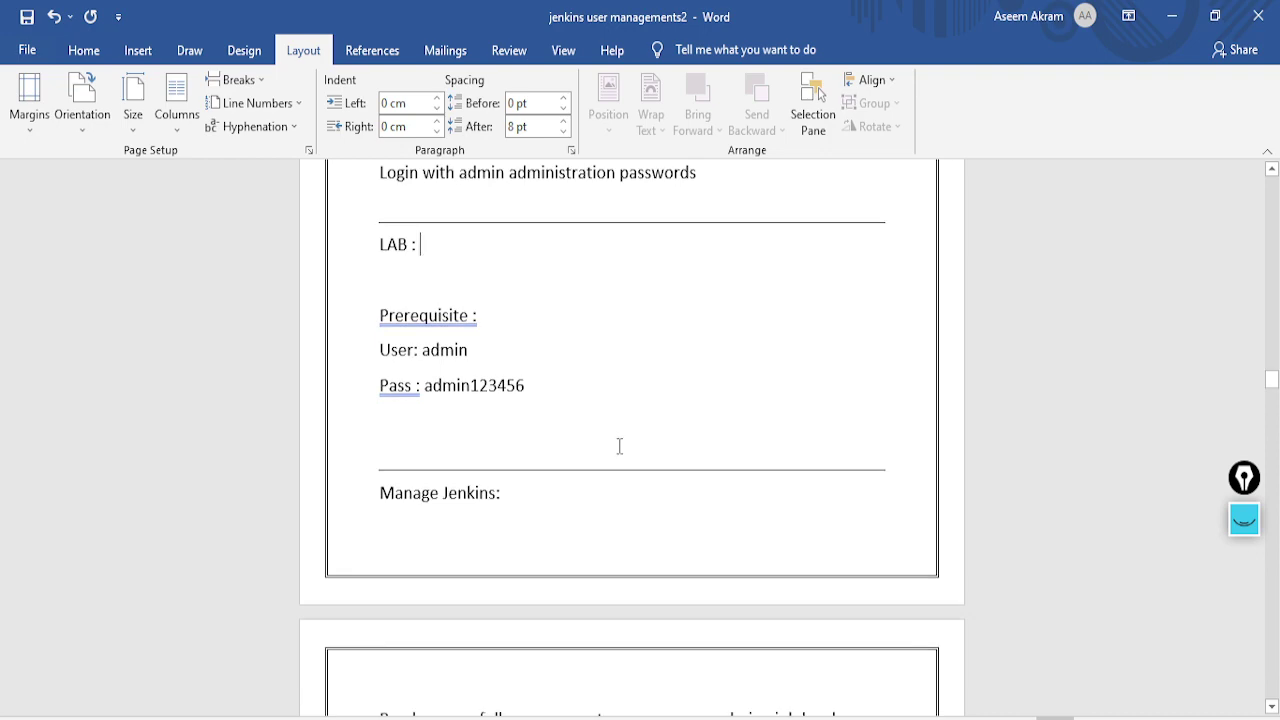
pyautogui.scroll(6, 619, 446)
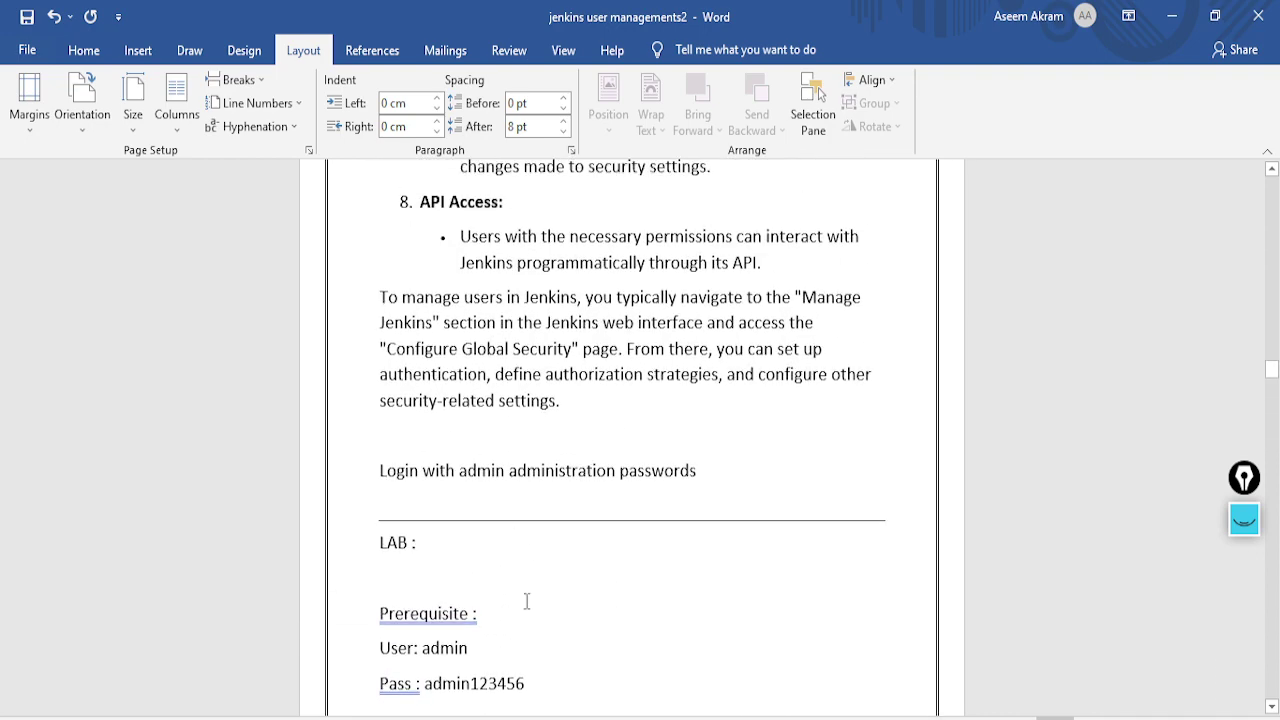
pyautogui.keyDown('ctrl'); pyautogui.scroll(3, 527, 601); pyautogui.keyUp('ctrl')
pyautogui.scroll(-4, 526, 600)
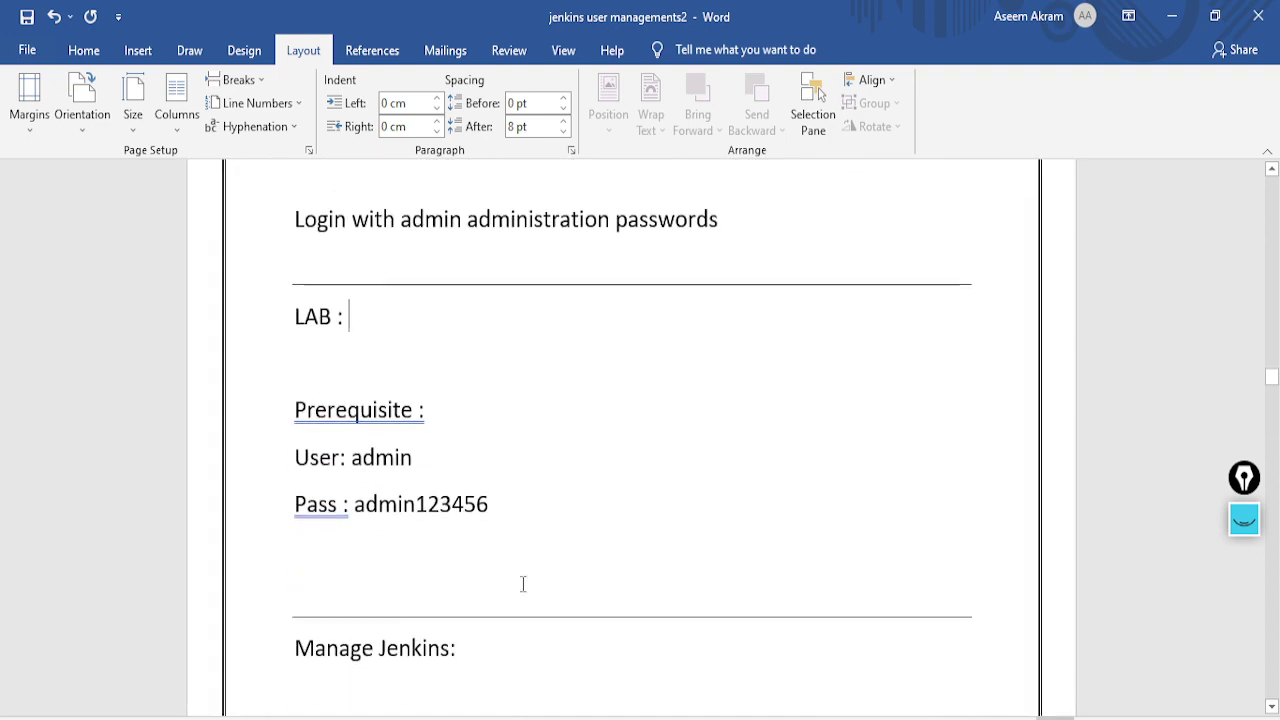
pyautogui.scroll(-5, 440, 480)
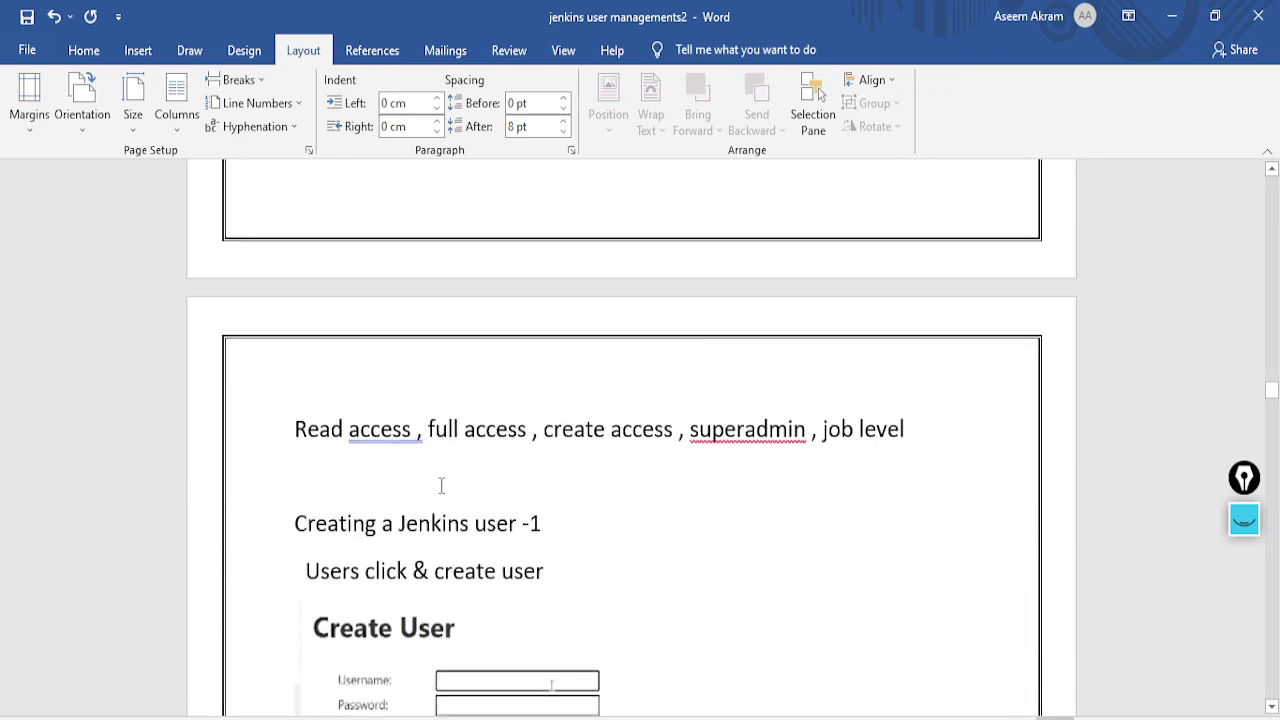
pyautogui.scroll(2, 441, 485)
pyautogui.scroll(-9, 441, 485)
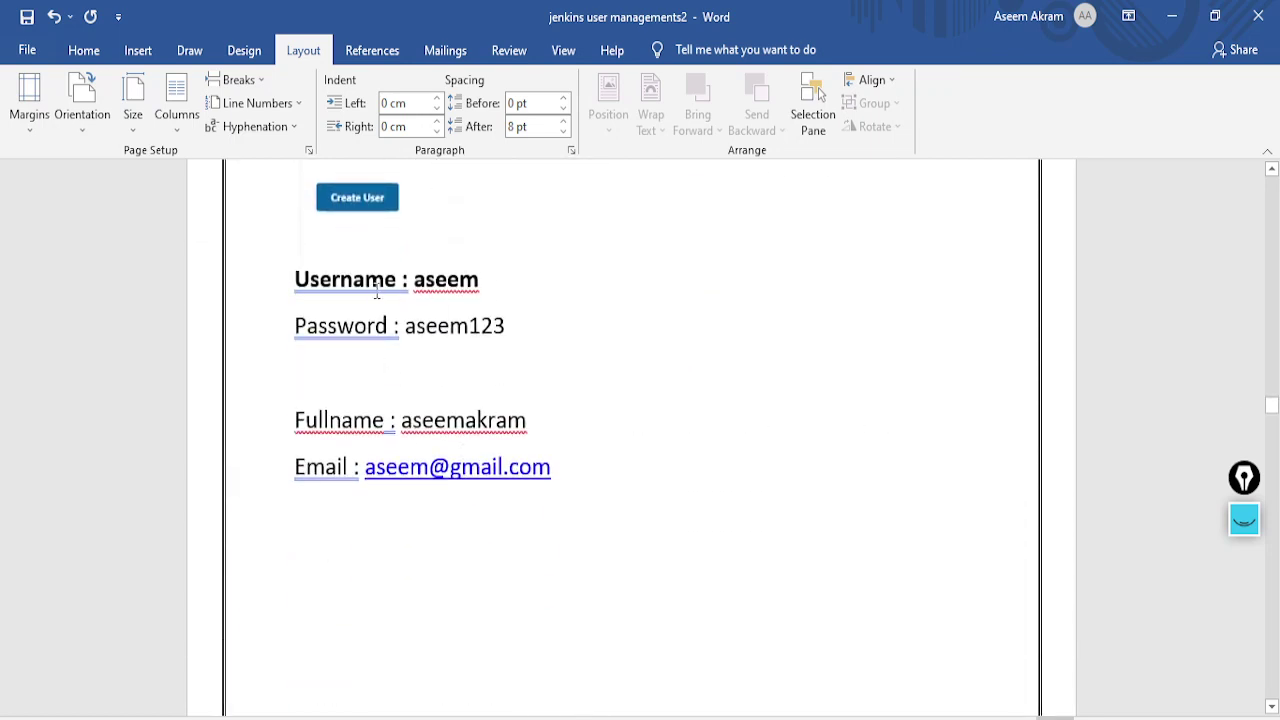
pyautogui.scroll(12, 400, 350)
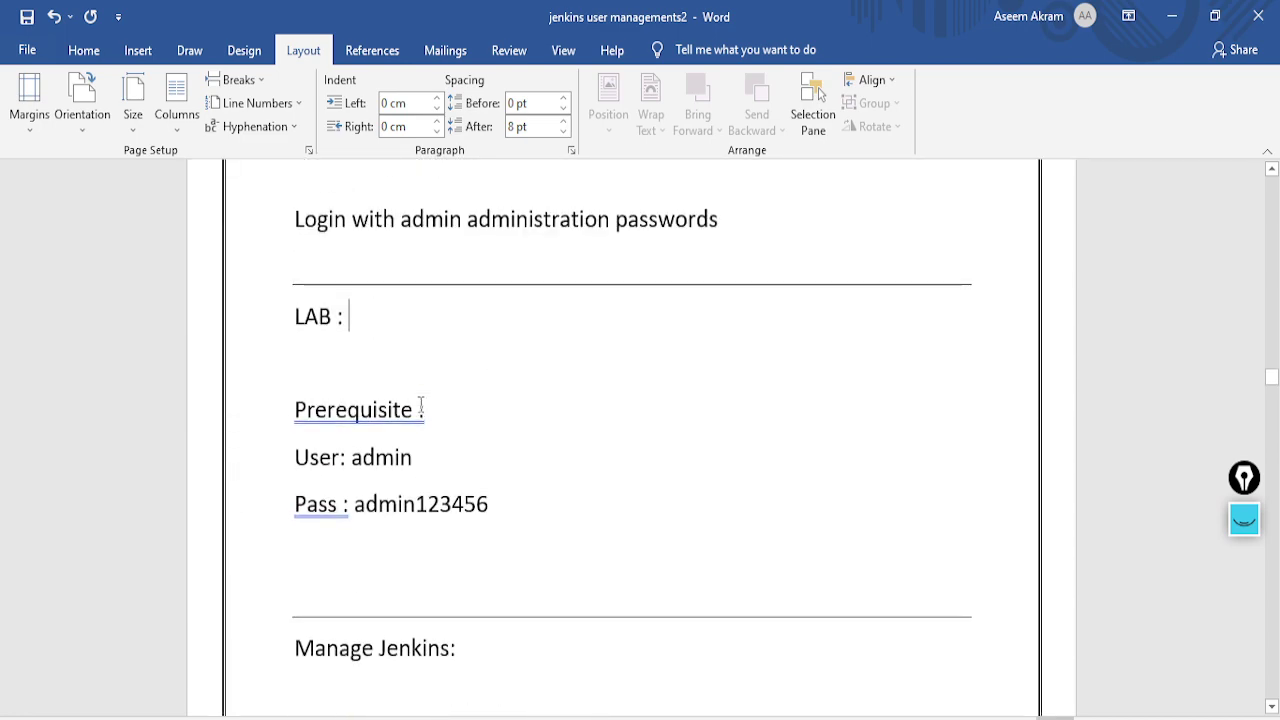
pyautogui.scroll(-1, 421, 404)
pyautogui.hotkey('alt', 'Tab')
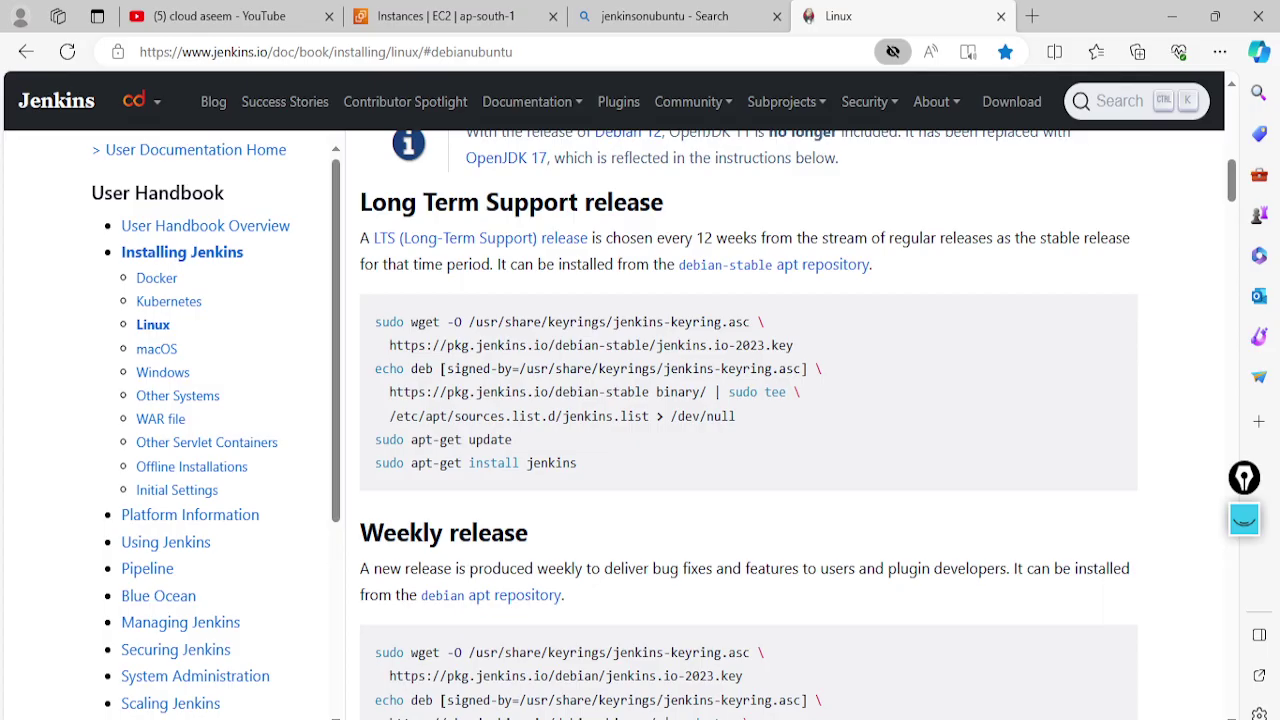
pyautogui.hotkey('alt', 'Tab')
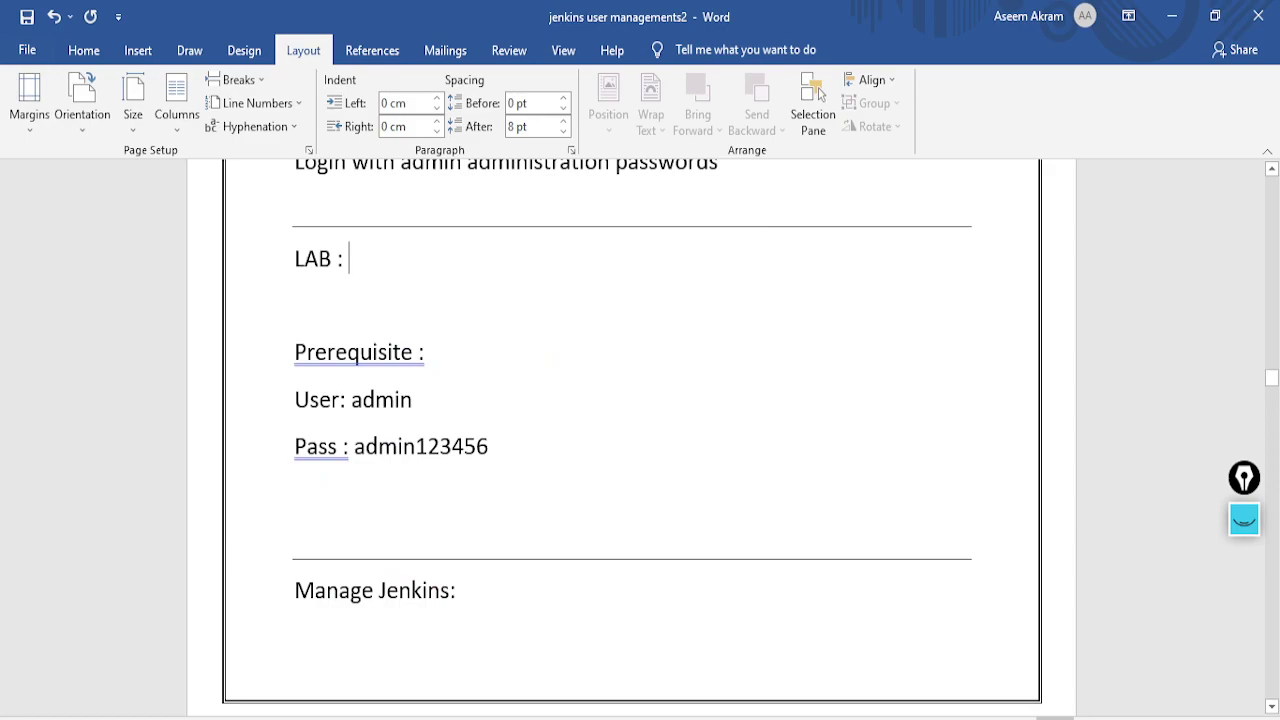
pyautogui.hotkey('alt', 'Tab')
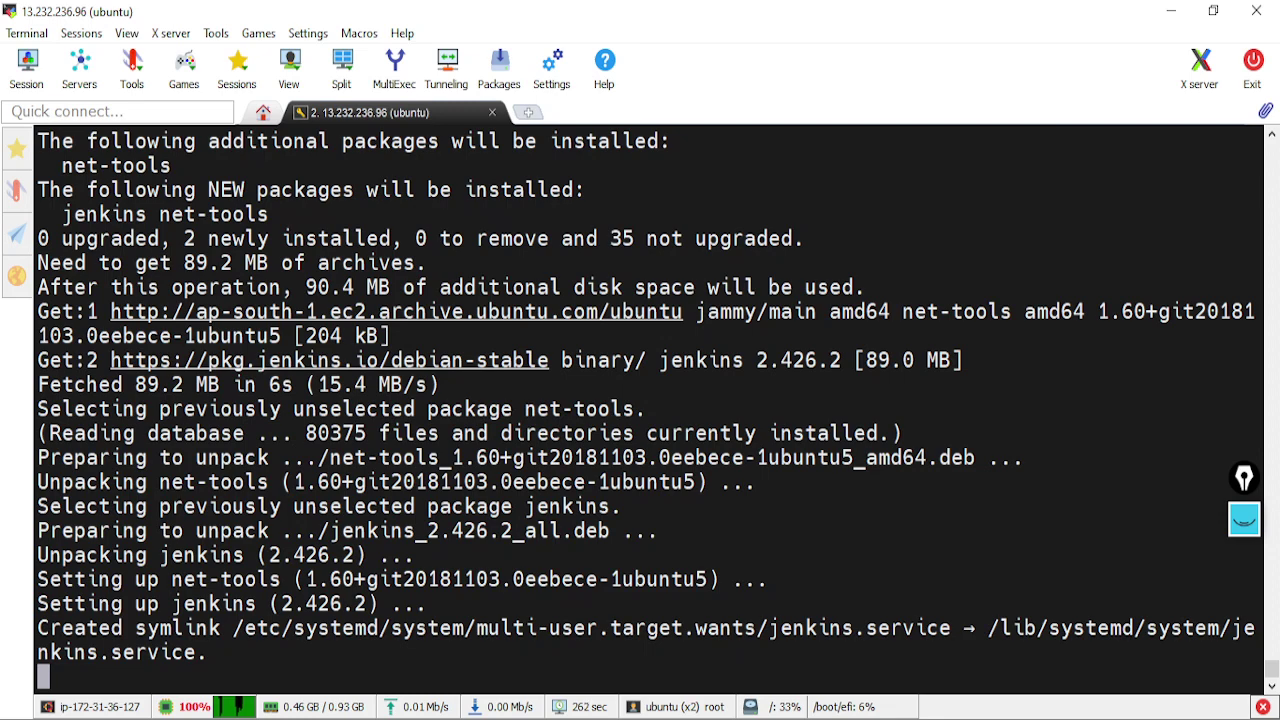
# Let the Jenkins 2.426.2 and net-tools install finish, then bring the lab notes forward
pyautogui.click(707, 703)
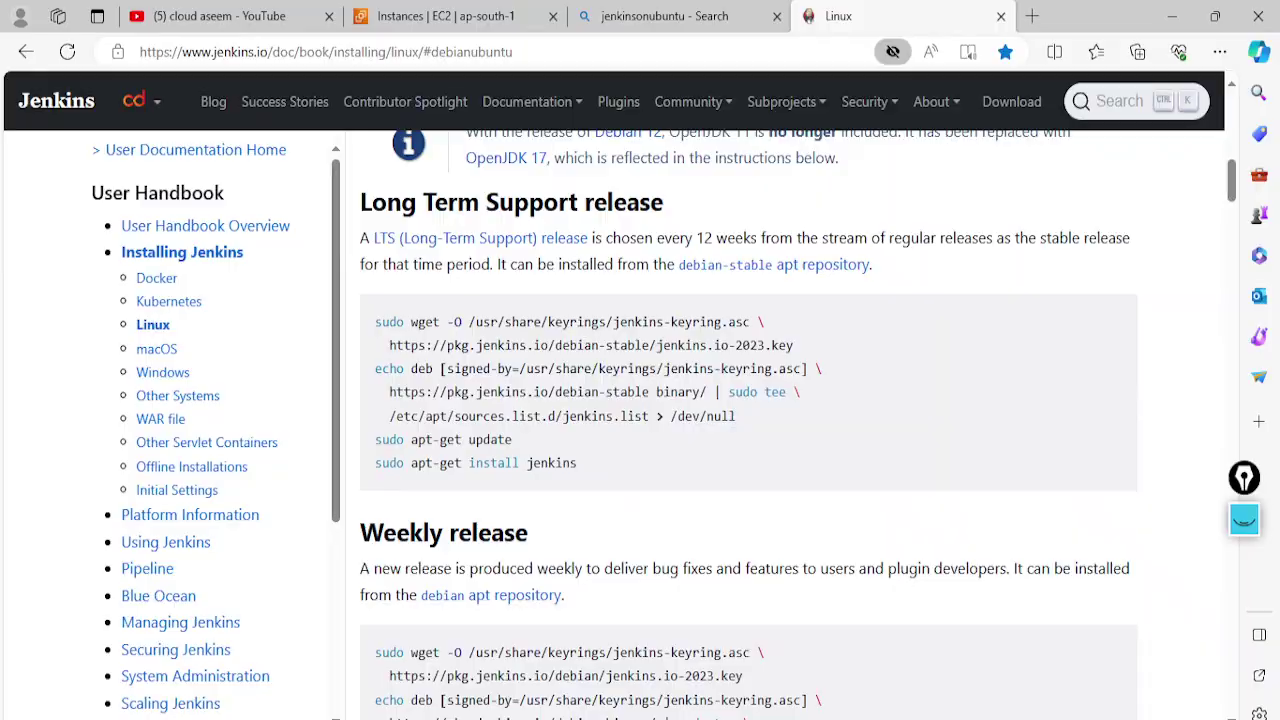
# Show jenkinsuserdemo's Security details, revealing its launch-wizard-29 security group
pyautogui.click(447, 16)
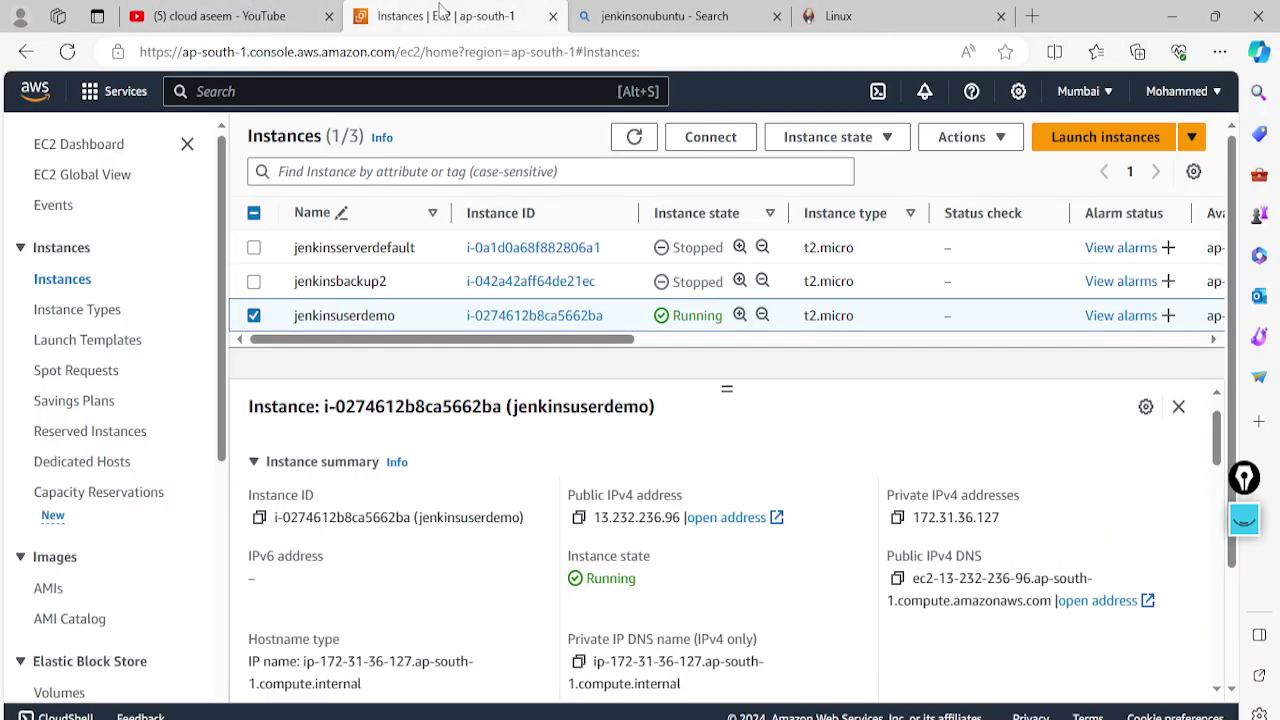
pyautogui.scroll(-3, 460, 527)
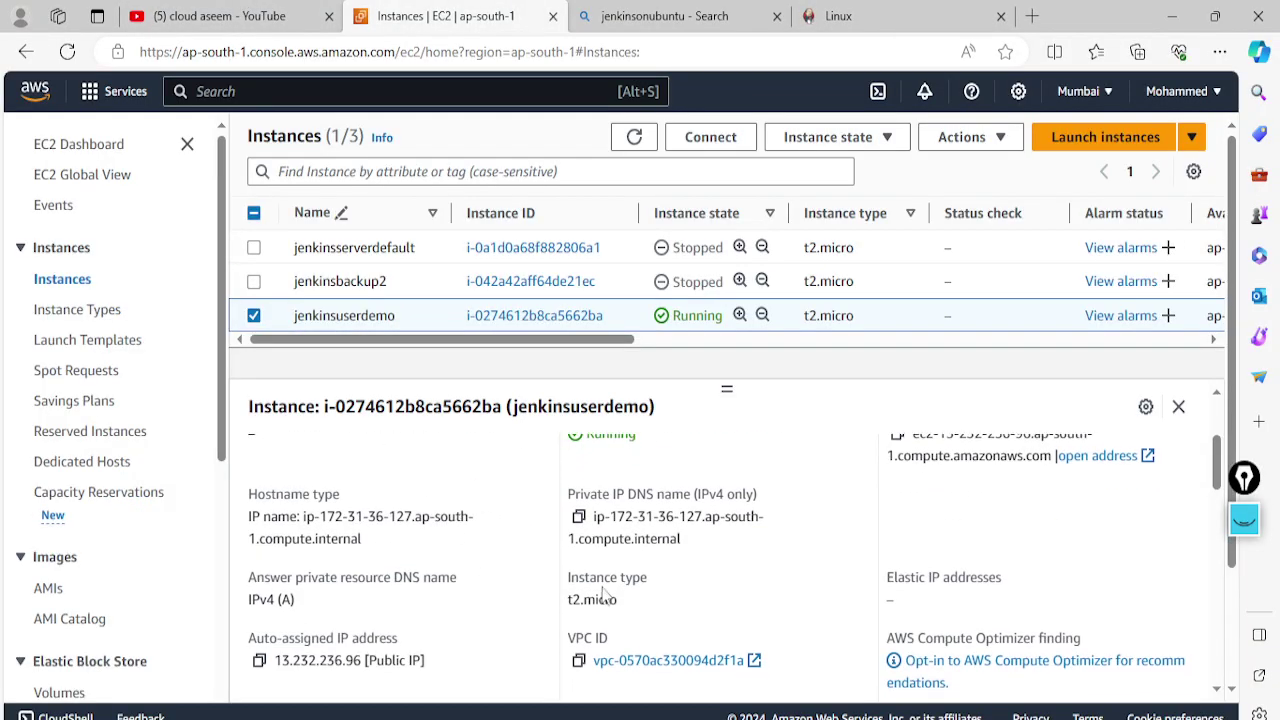
pyautogui.scroll(3, 441, 563)
pyautogui.scroll(1, 555, 540)
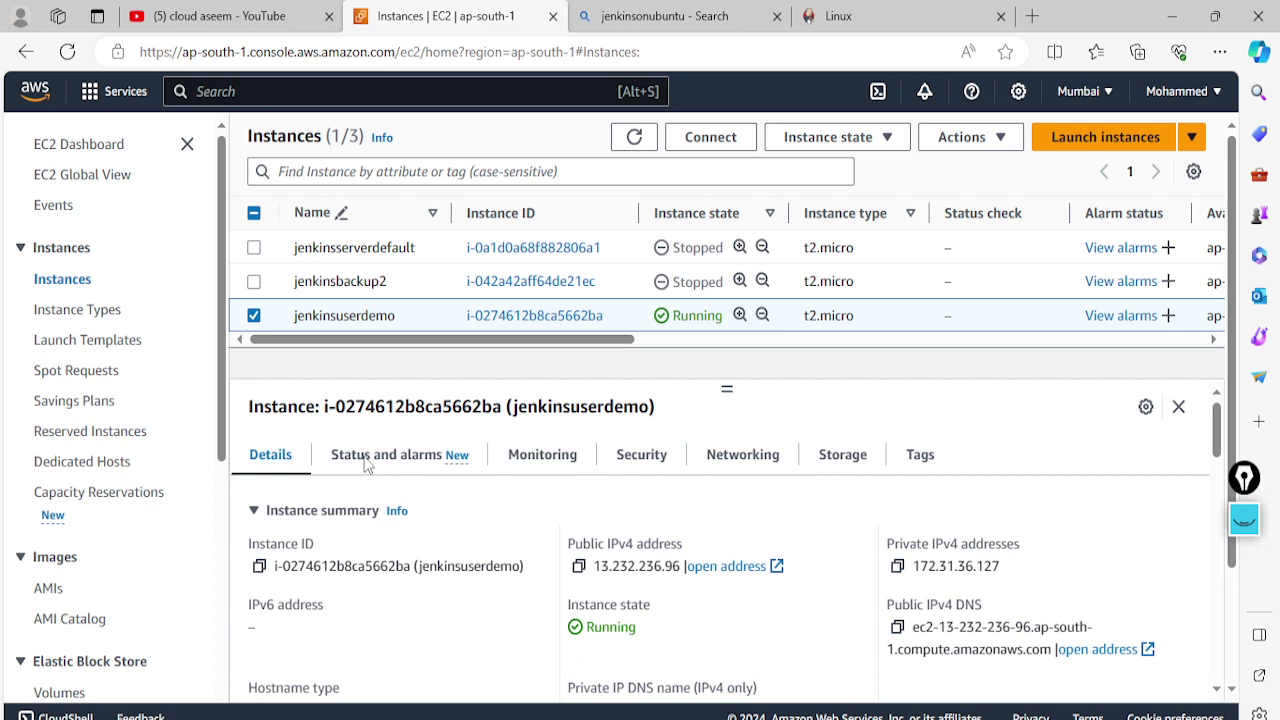
pyautogui.click(645, 462)
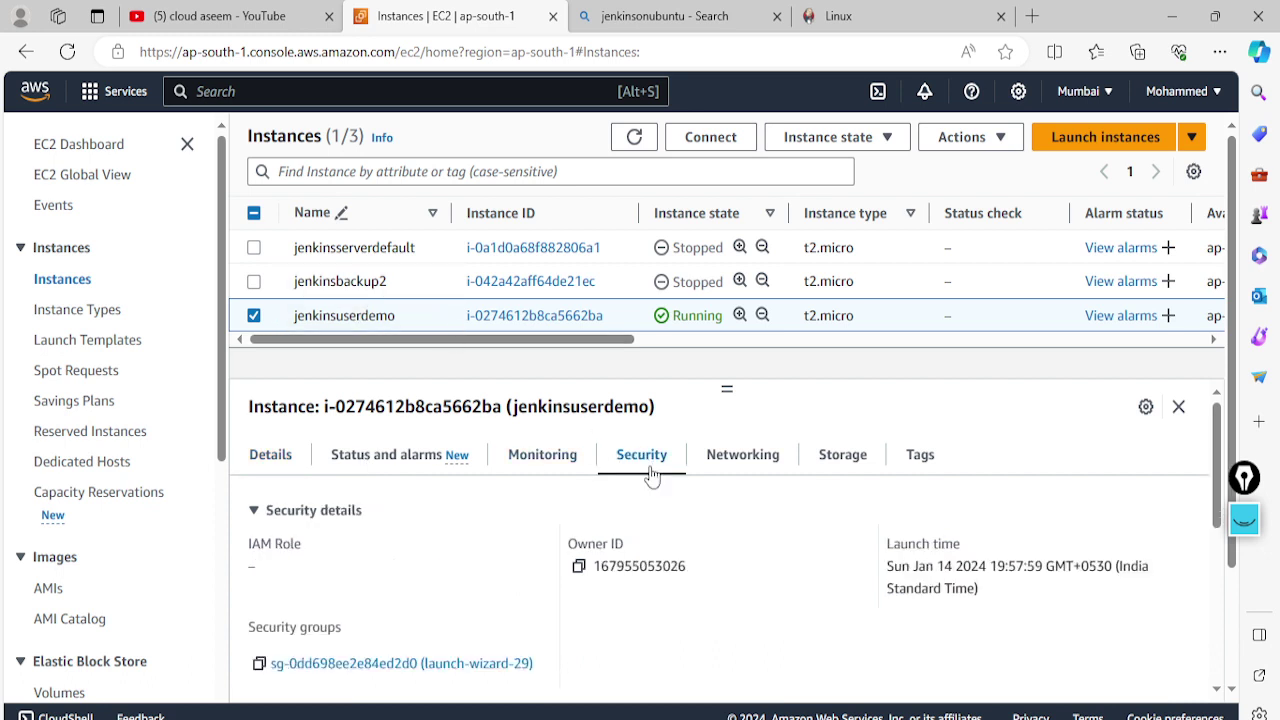
pyautogui.scroll(-1, 420, 548)
# Open the launch-wizard-29 security group in its own browser tab
pyautogui.rightClick(402, 616)
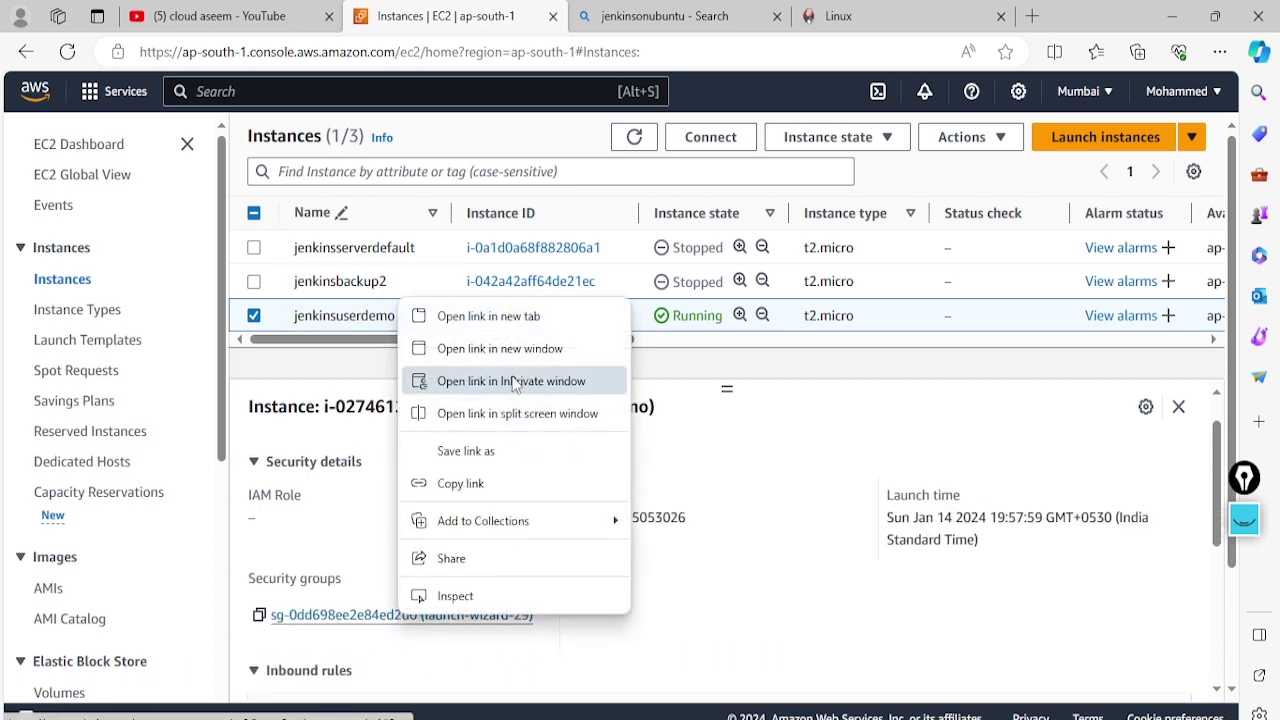
pyautogui.click(500, 316)
pyautogui.click(600, 16)
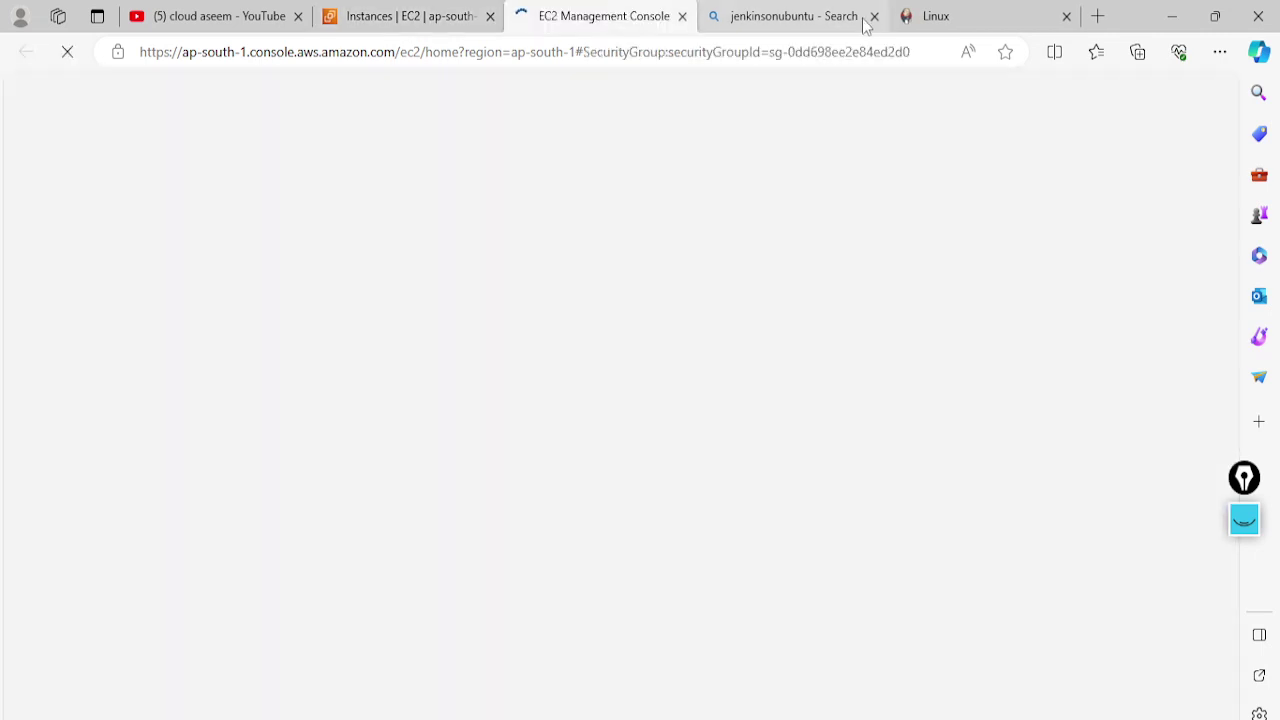
pyautogui.click(875, 16)
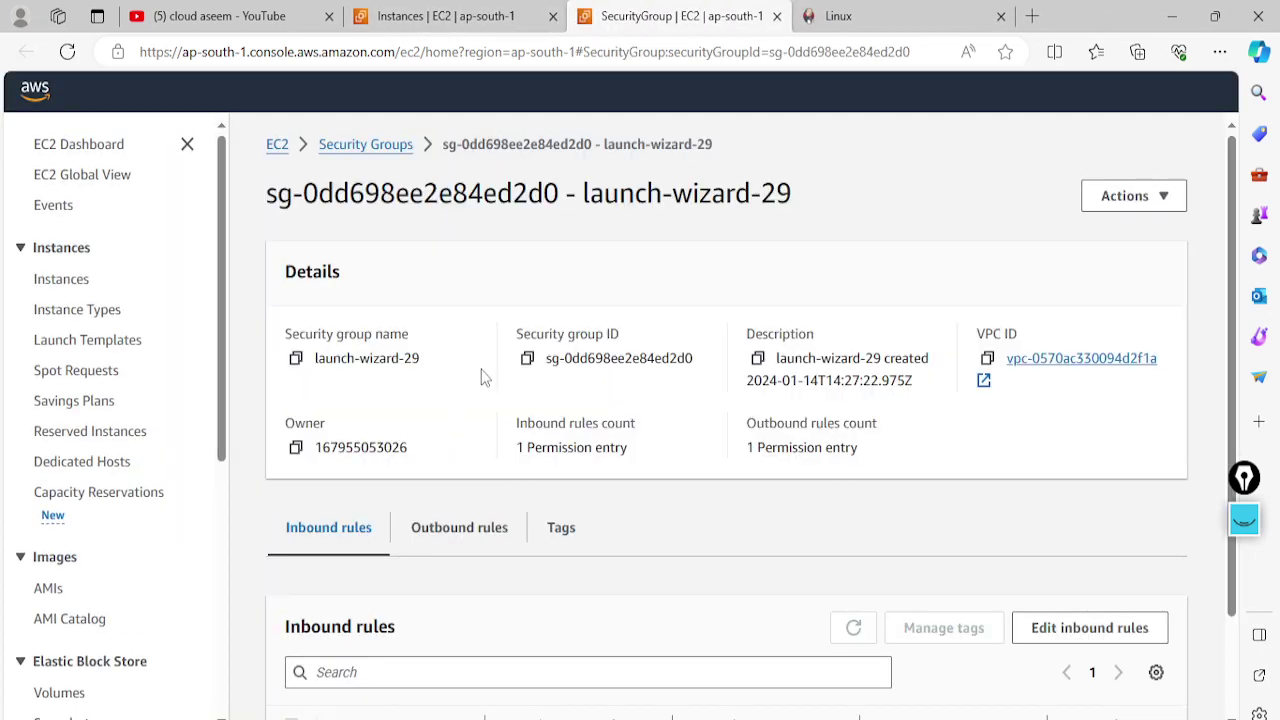
pyautogui.scroll(-2, 918, 401)
# Add an inbound rule allowing Custom TCP port 8080 from Anywhere-IPv4 and save the rules
pyautogui.click(1034, 505)
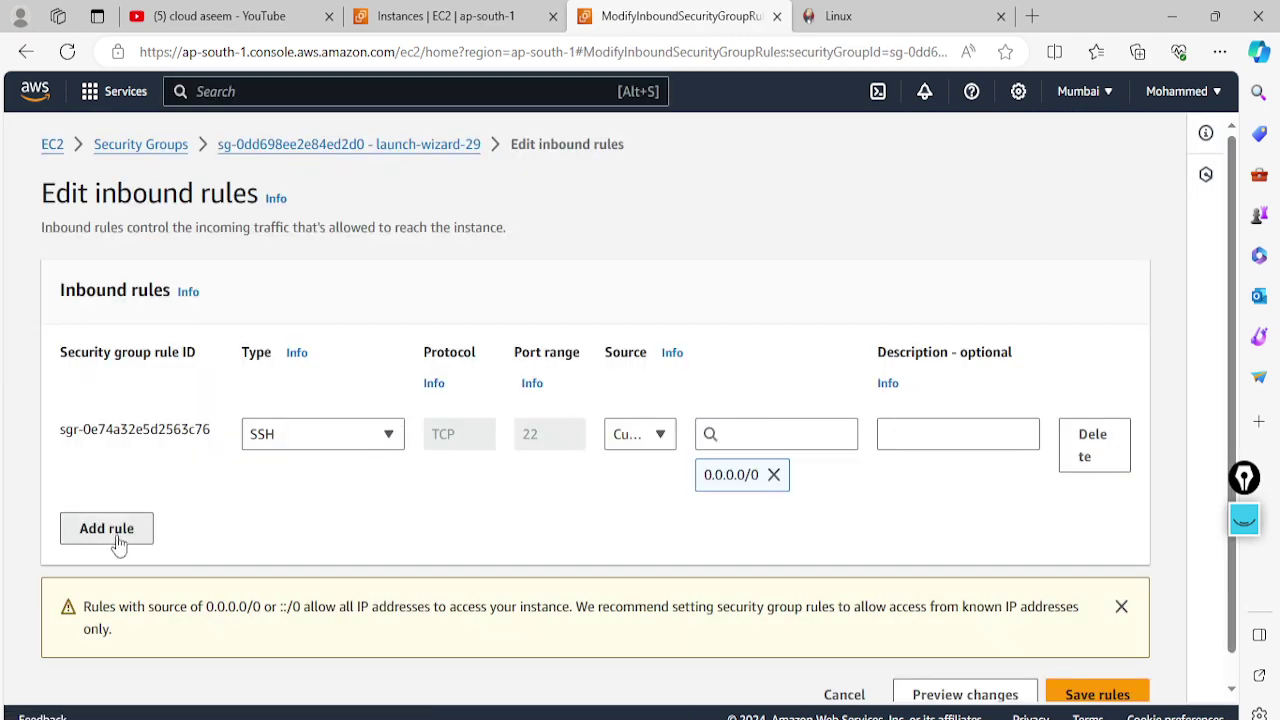
pyautogui.click(117, 541)
pyautogui.moveTo(551, 534); pyautogui.dragTo(510, 532)
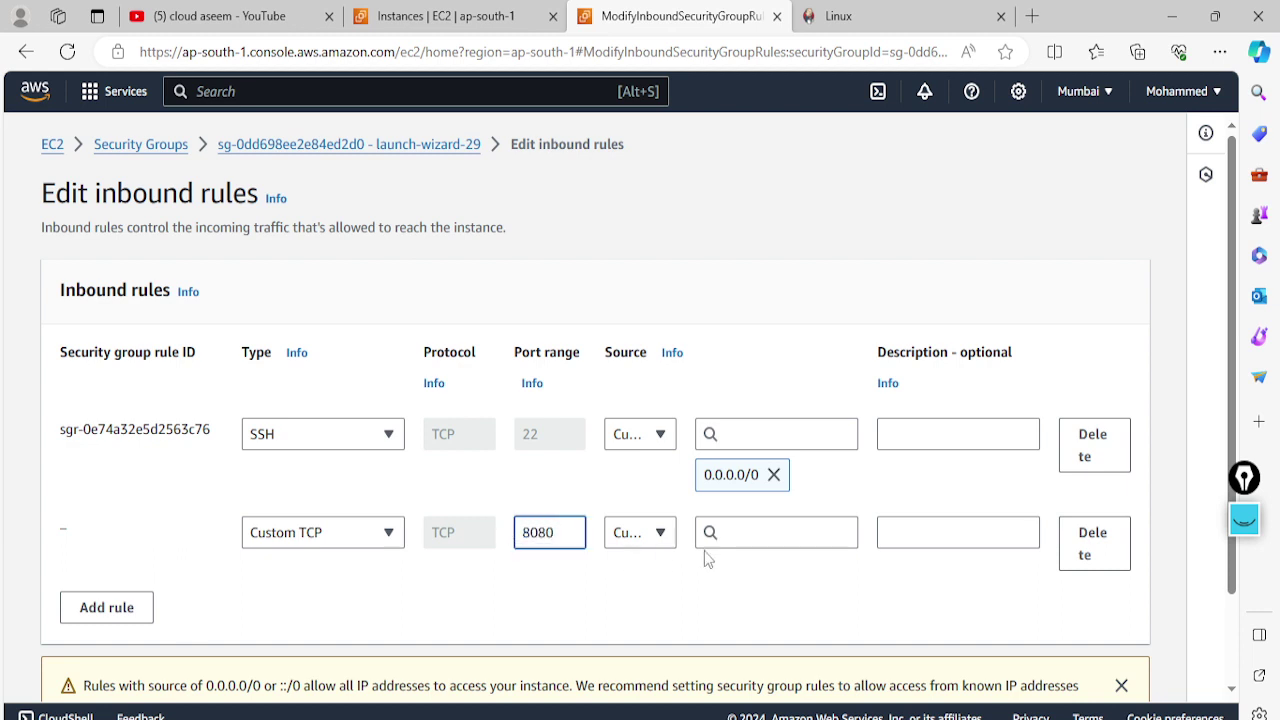
pyautogui.click(668, 536)
pyautogui.click(666, 433)
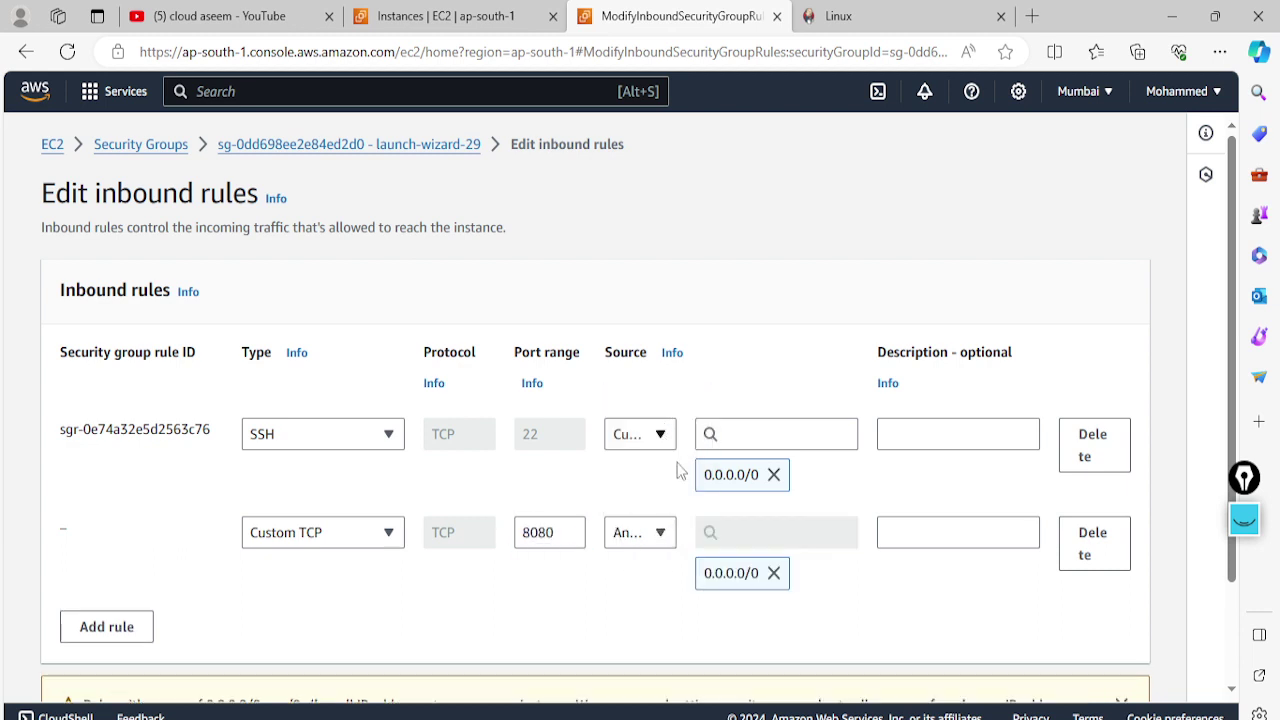
pyautogui.click(928, 525)
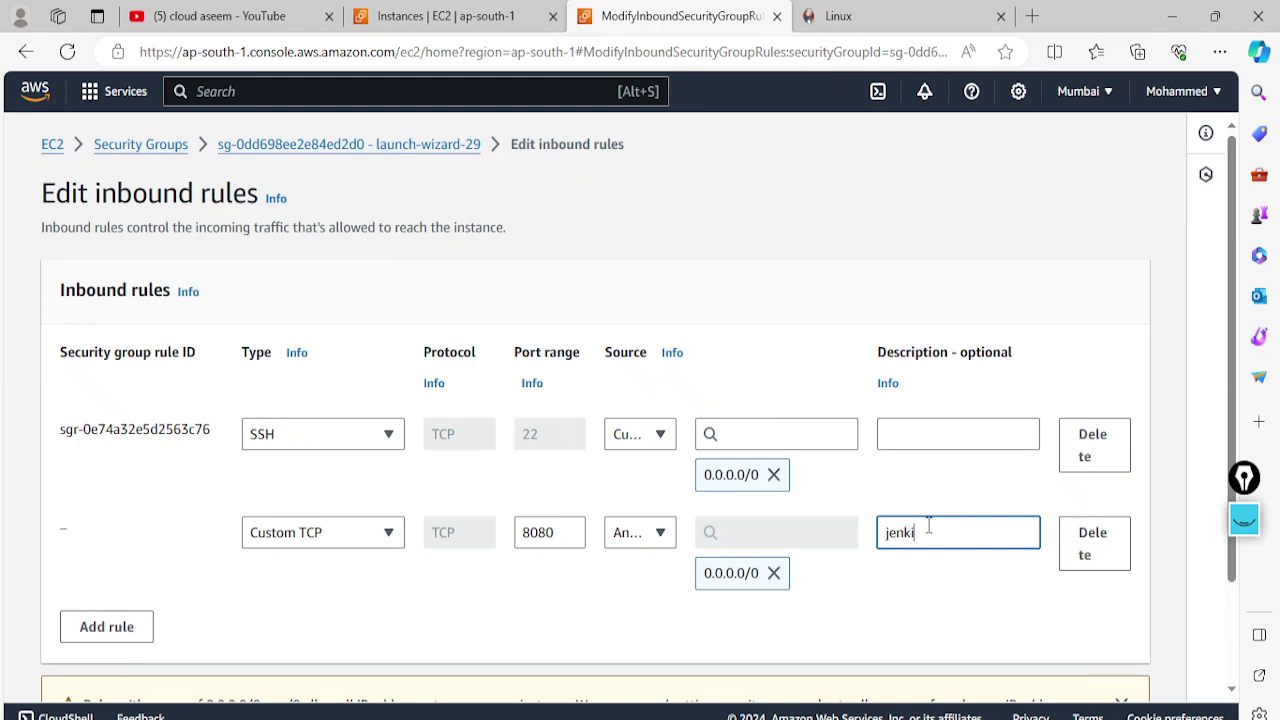
pyautogui.click(918, 430)
pyautogui.write('ssh')
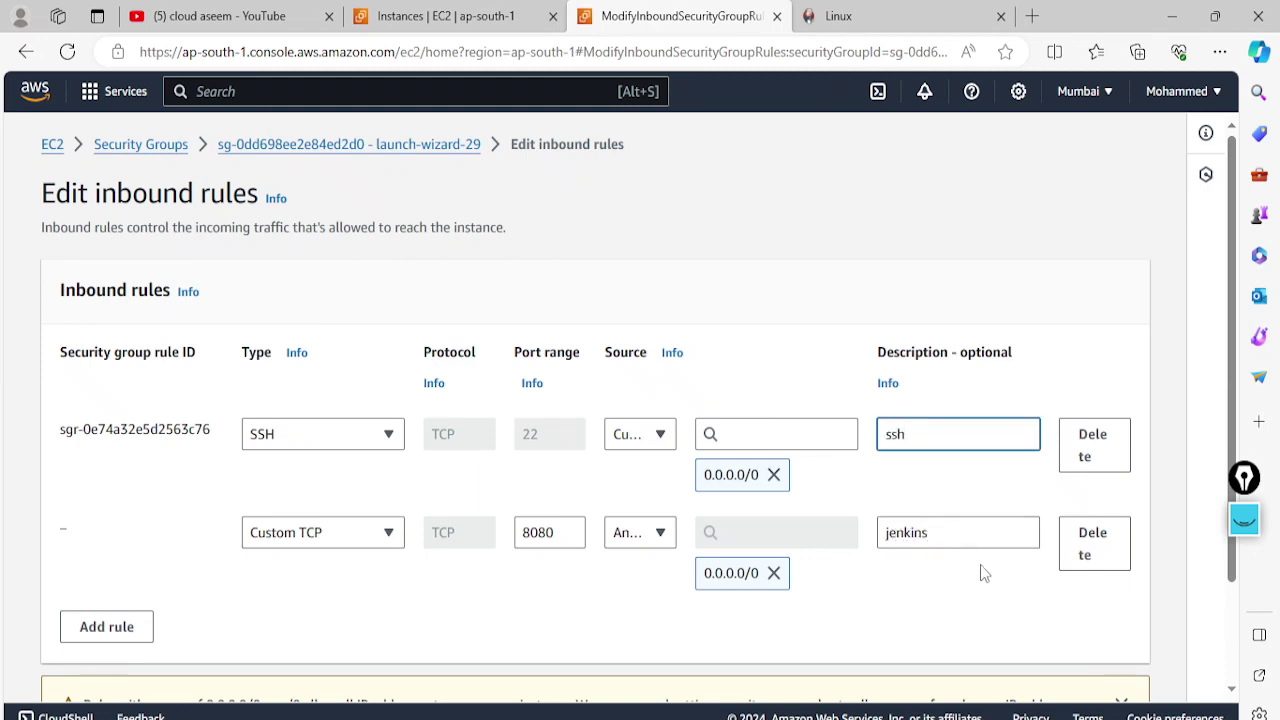
pyautogui.scroll(-2, 983, 573)
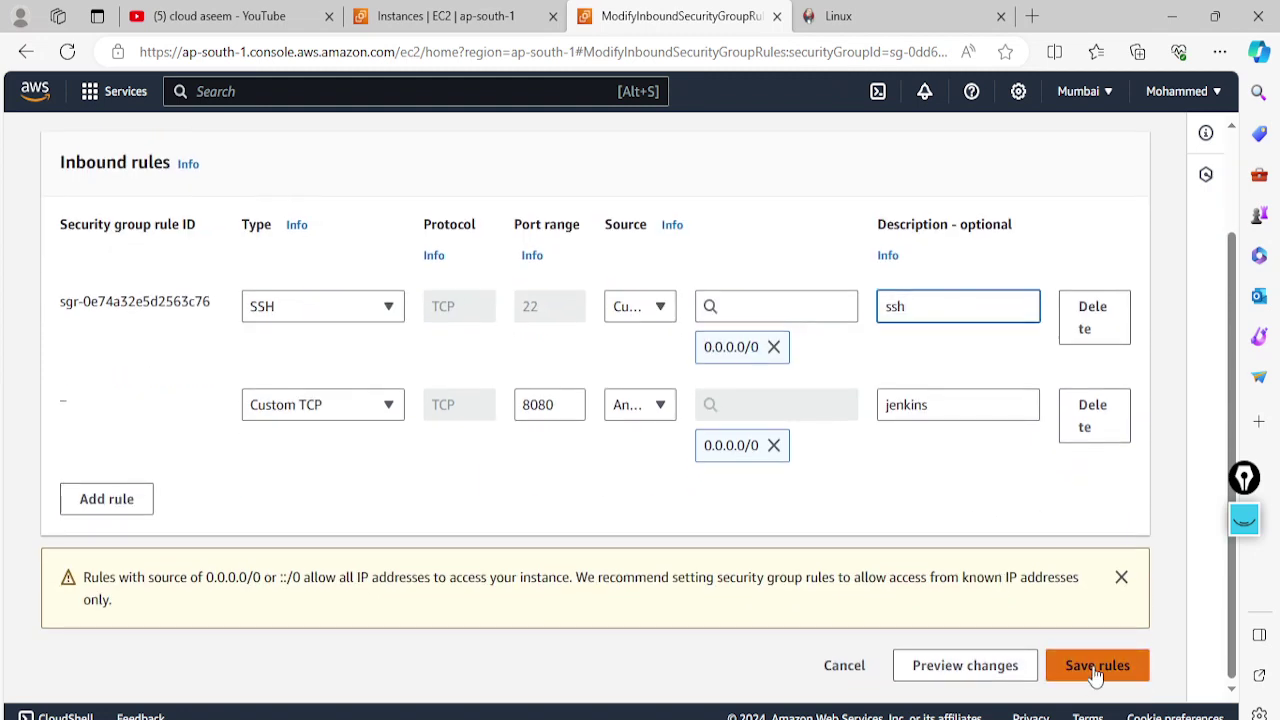
pyautogui.click(1097, 663)
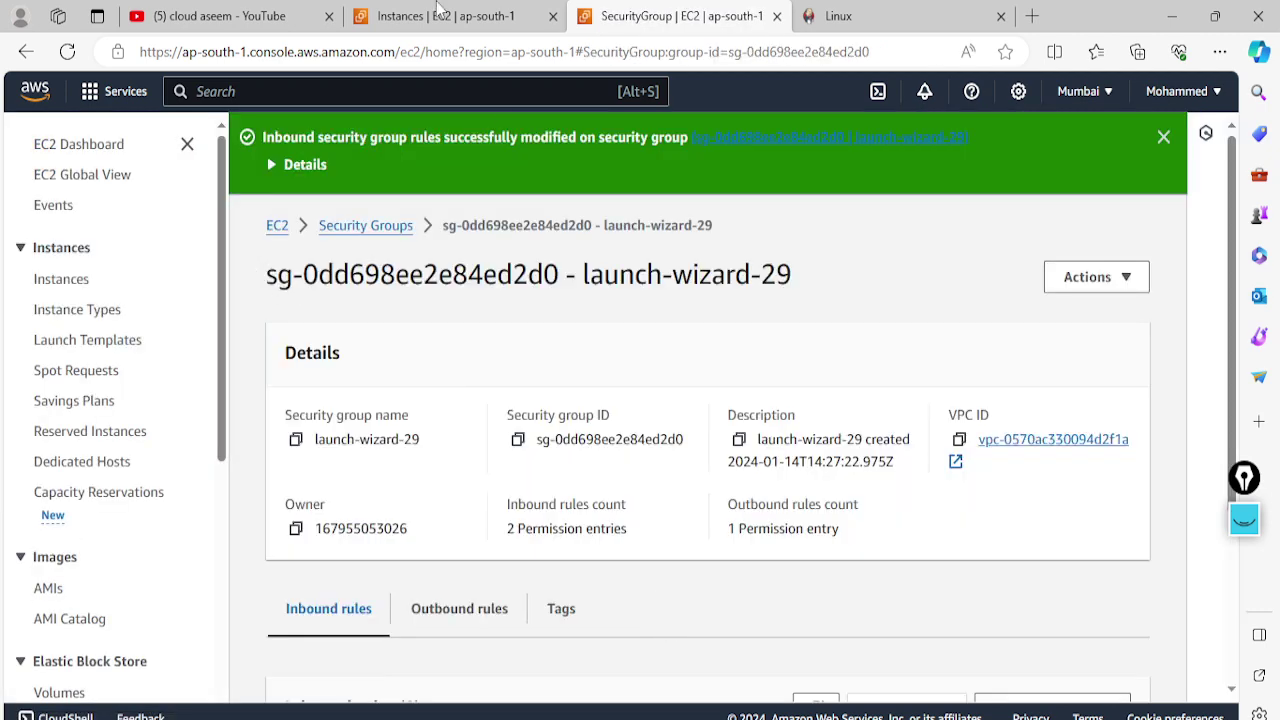
# Copy the jenkinsuserdemo instance's public IPv4 address from its summary
pyautogui.click(440, 14)
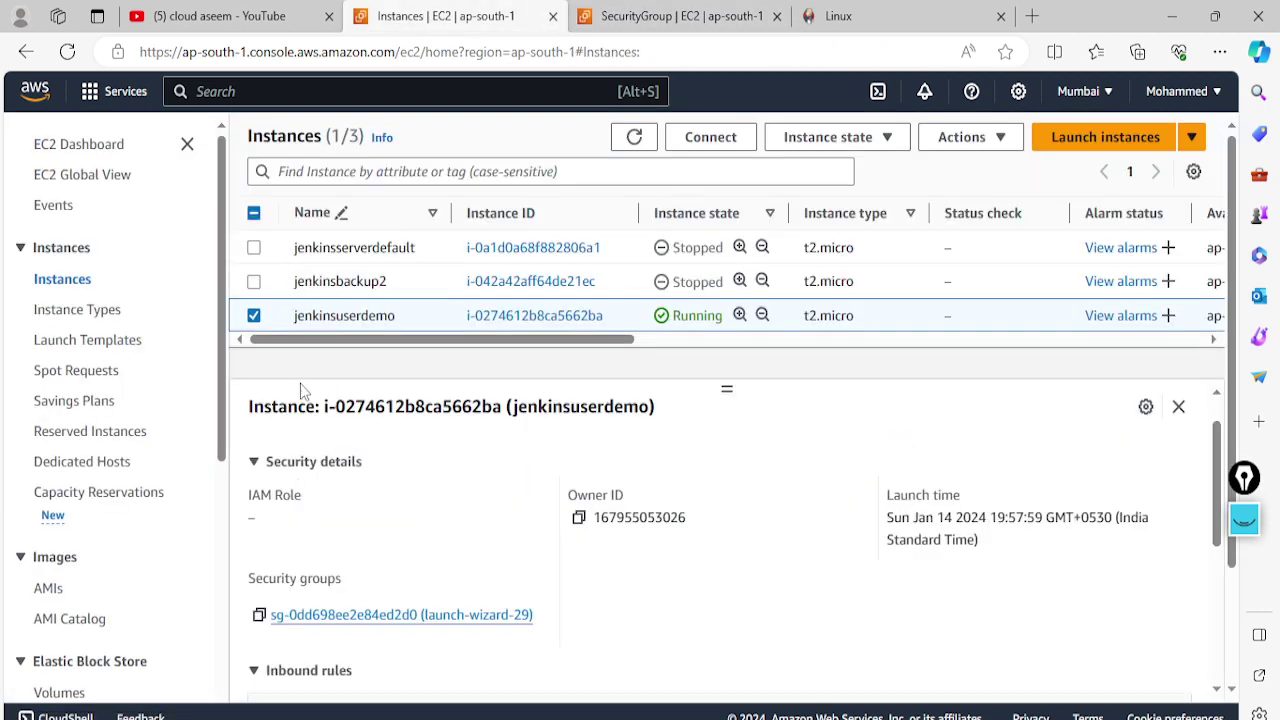
pyautogui.scroll(1, 497, 452)
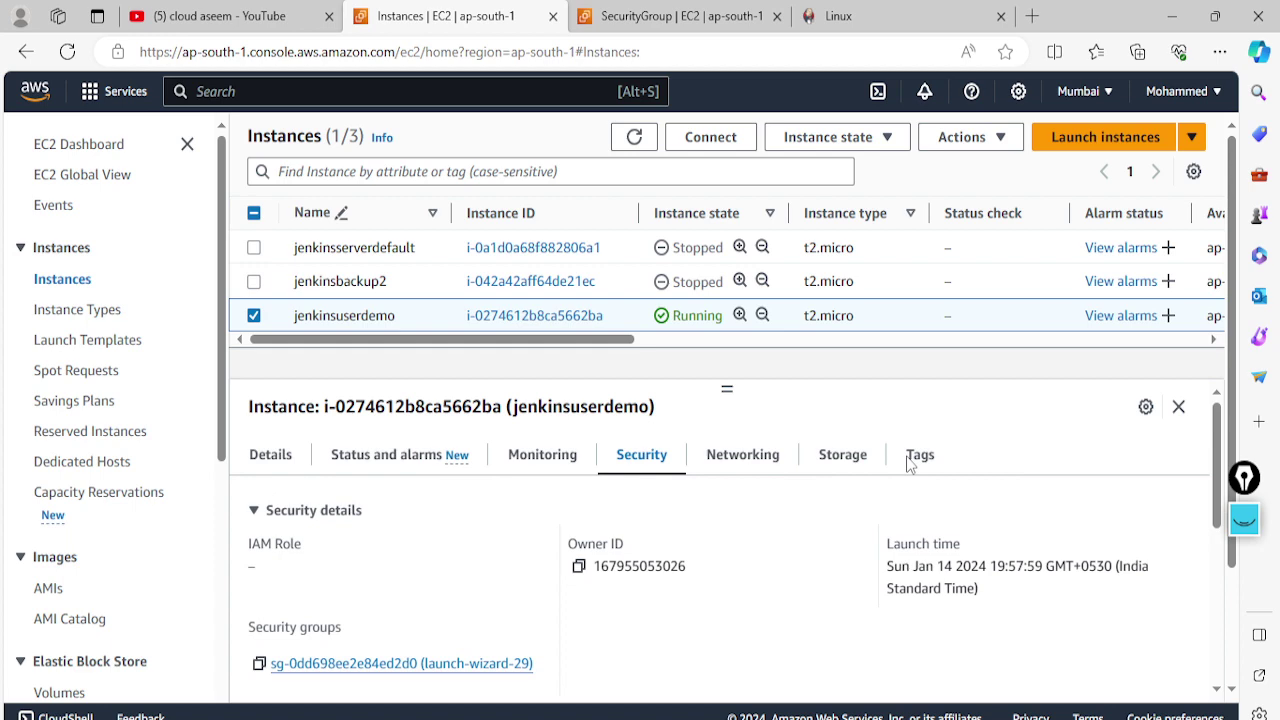
pyautogui.click(300, 455)
pyautogui.click(580, 567)
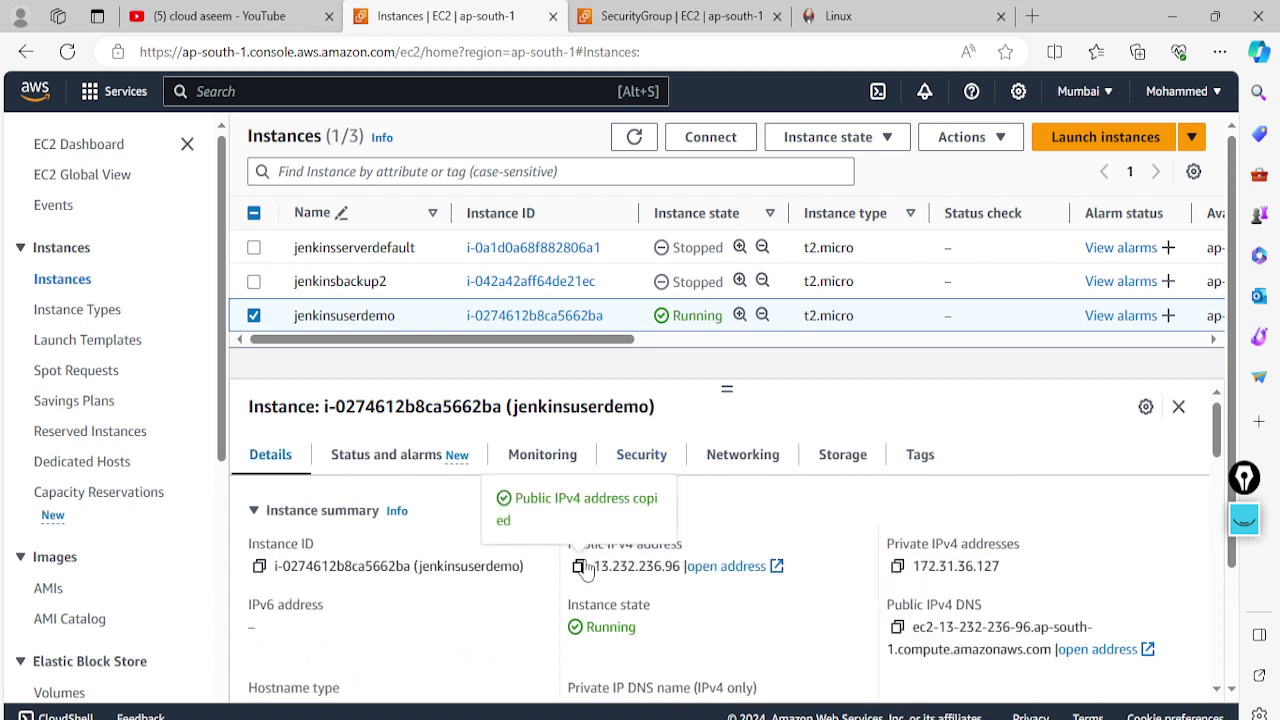
pyautogui.click(1033, 16)
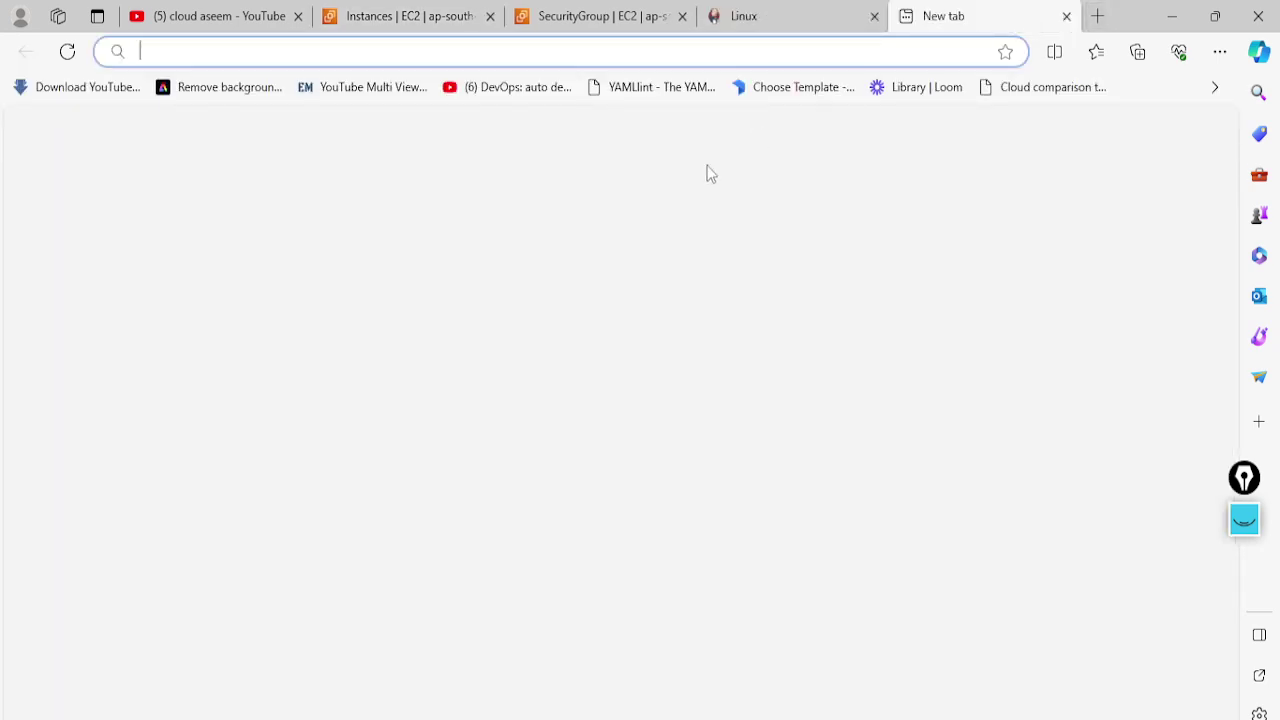
# Load Jenkins at 13.232.236.96:8080 and copy the initialAdminPassword file path from the Unlock page
pyautogui.hotkey('ctrl', 'v')
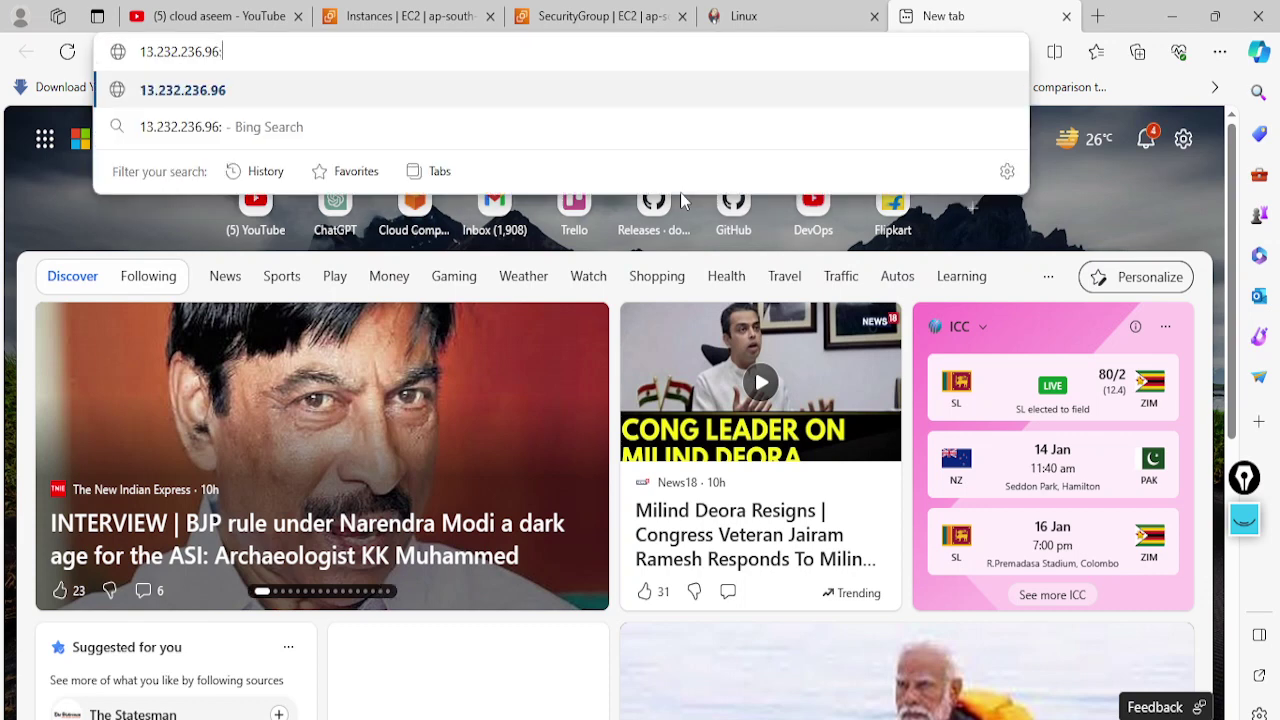
pyautogui.write(':8080')
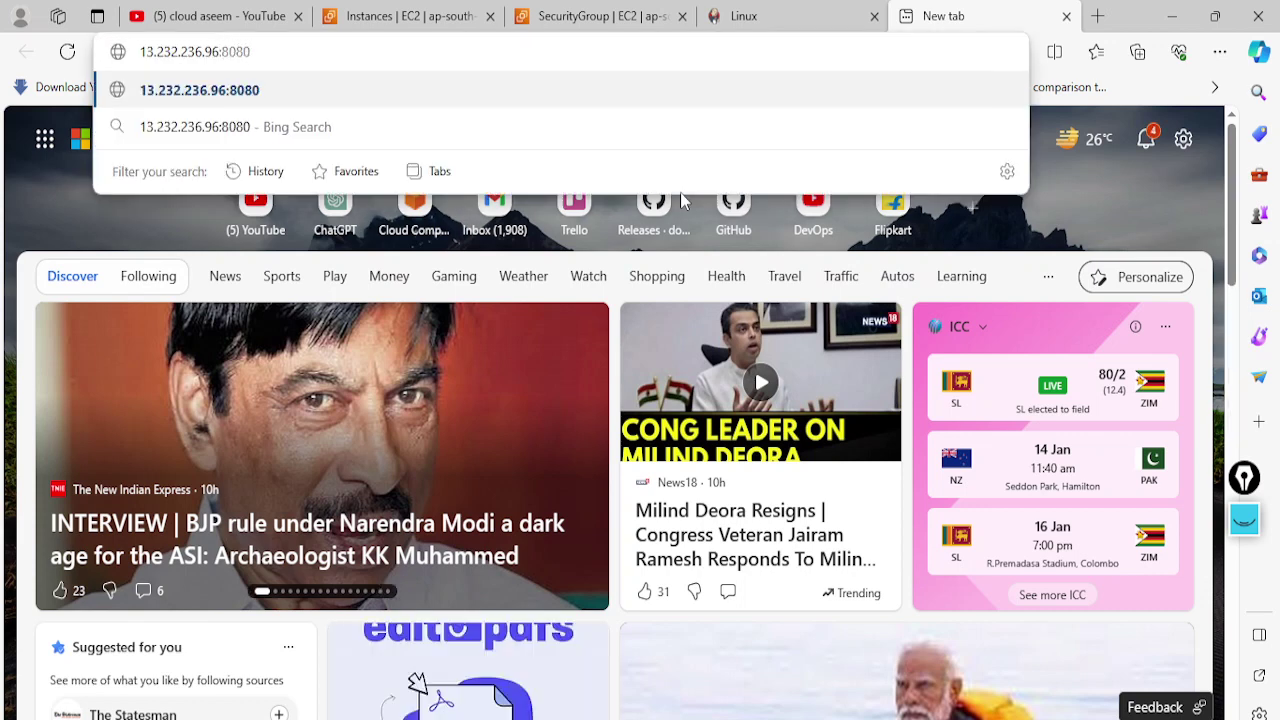
pyautogui.press('Return')
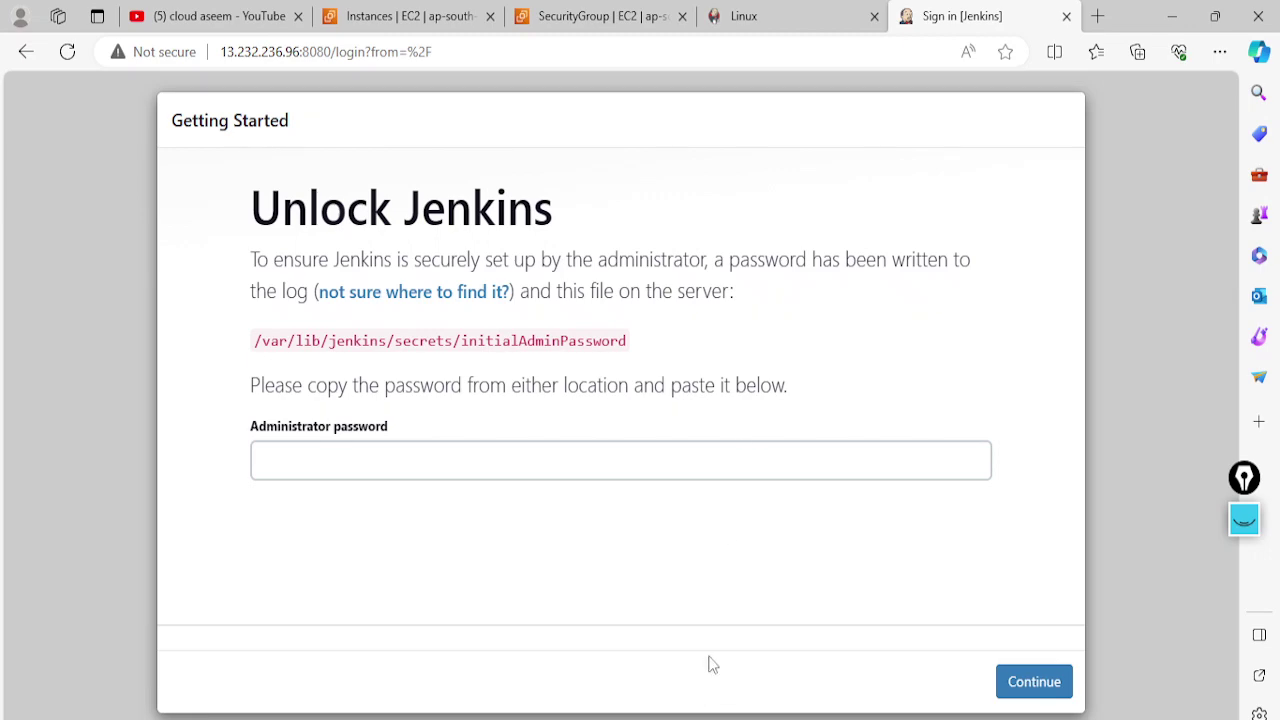
pyautogui.hotkey('alt', 'Tab')
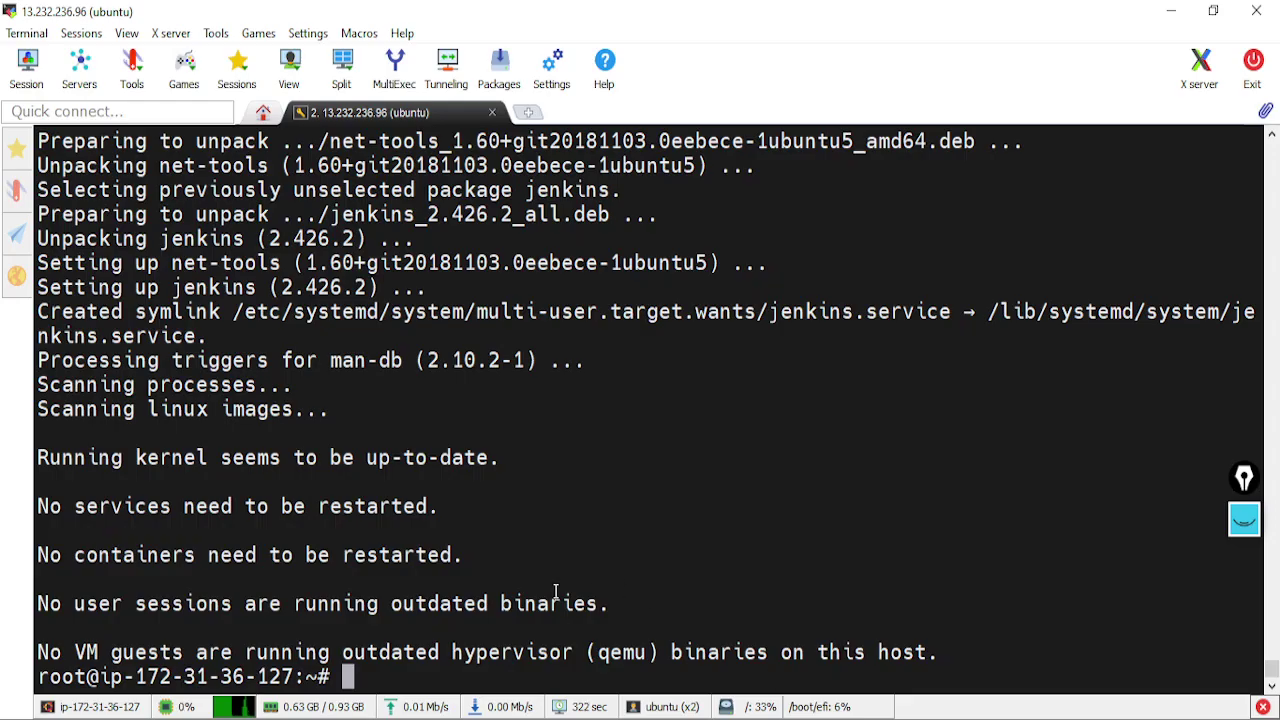
pyautogui.scroll(2, 556, 592)
pyautogui.scroll(-2, 556, 592)
pyautogui.hotkey('alt', 'Tab')
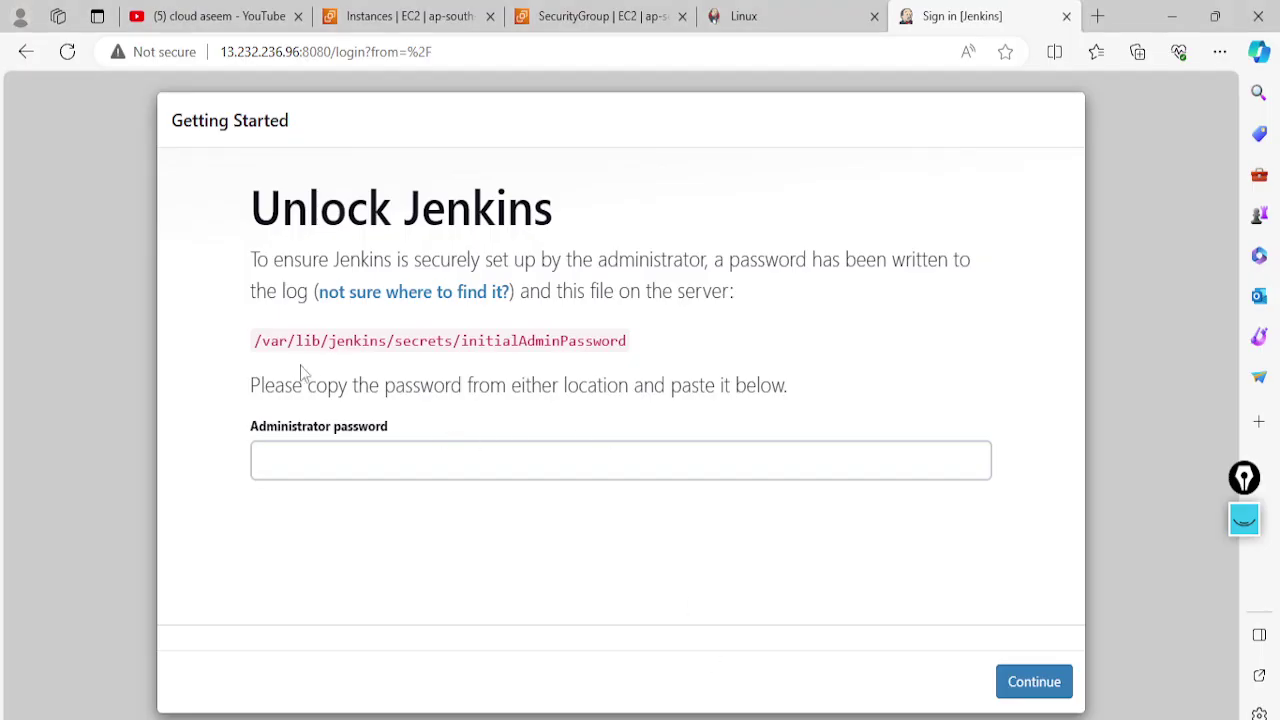
pyautogui.moveTo(251, 338); pyautogui.dragTo(680, 355)
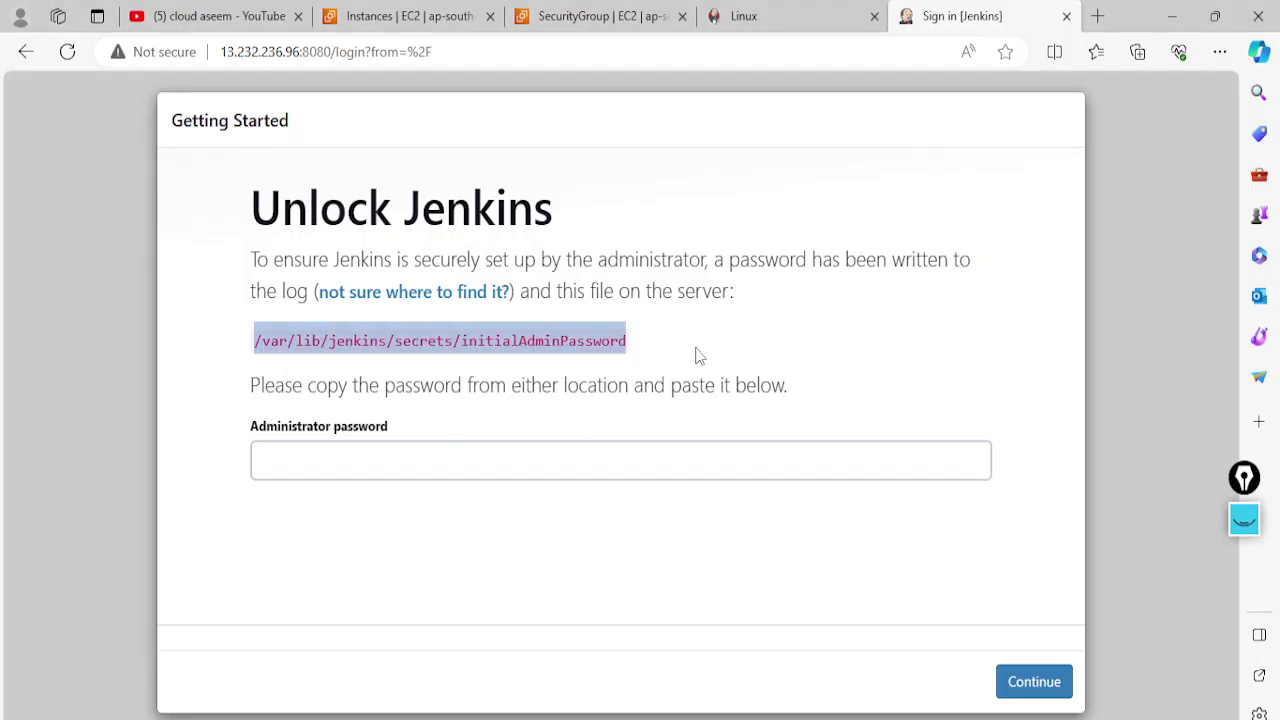
pyautogui.hotkey('alt', 'Tab')
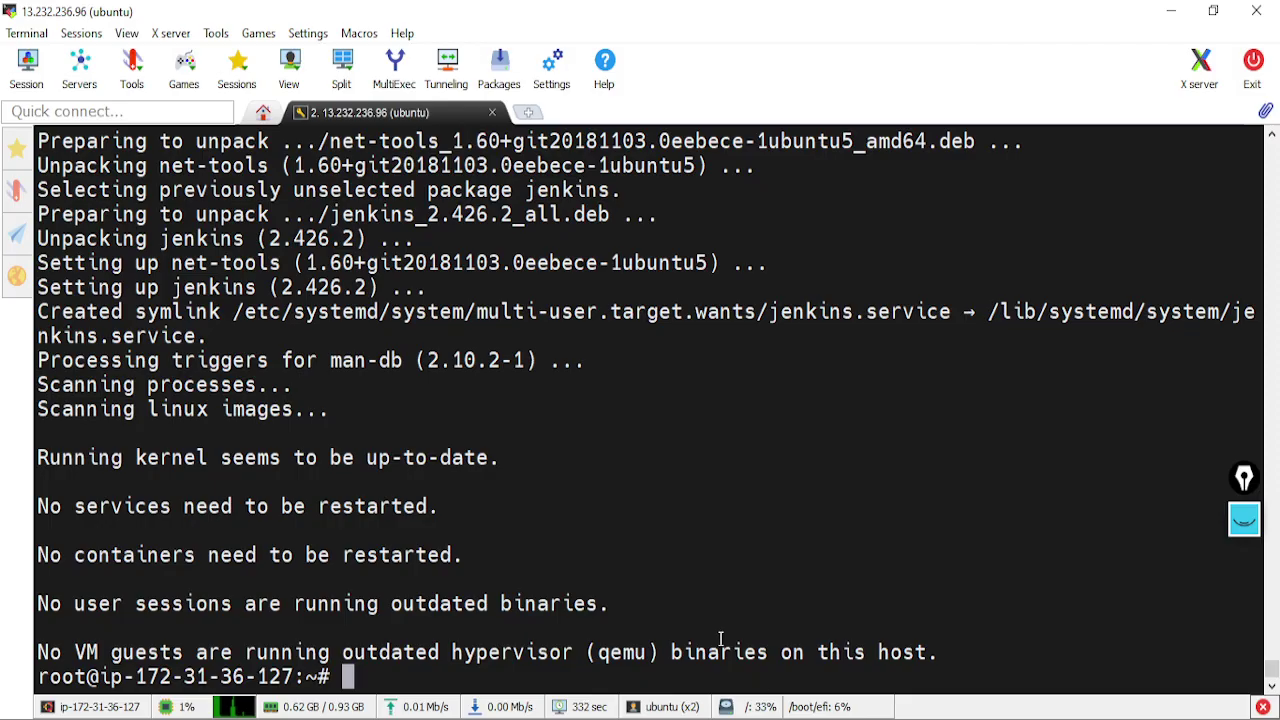
# Print /var/lib/jenkins/secrets/initialAdminPassword with cat and copy the password shown
pyautogui.write('cat')
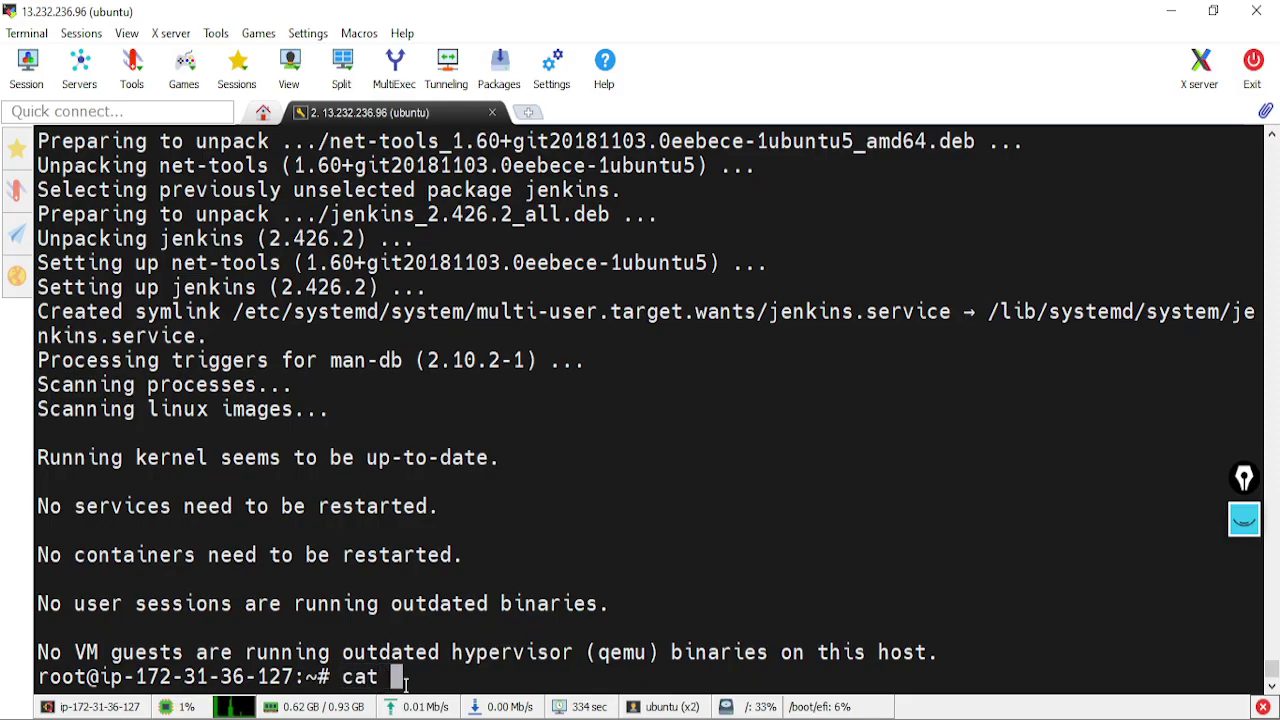
pyautogui.rightClick(405, 678)
pyautogui.press('Return')
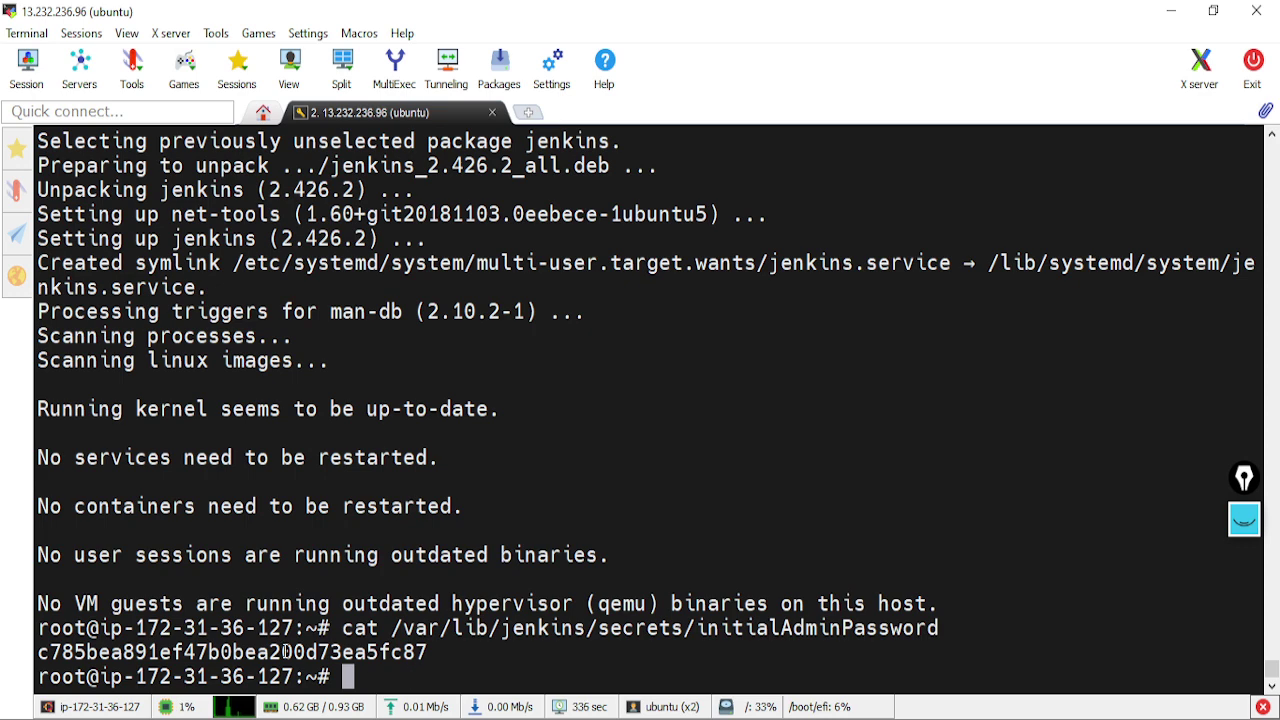
pyautogui.moveTo(37, 652); pyautogui.dragTo(428, 647)
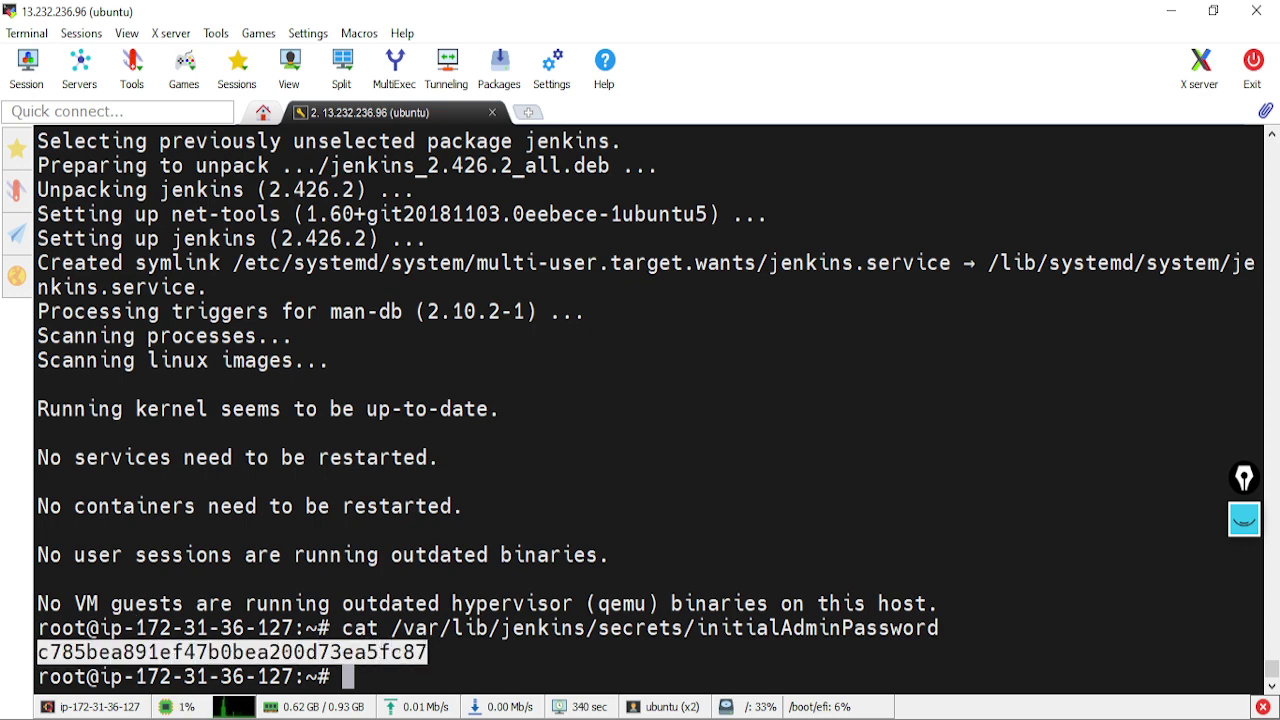
pyautogui.hotkey('alt', 'Tab')
pyautogui.click(344, 466)
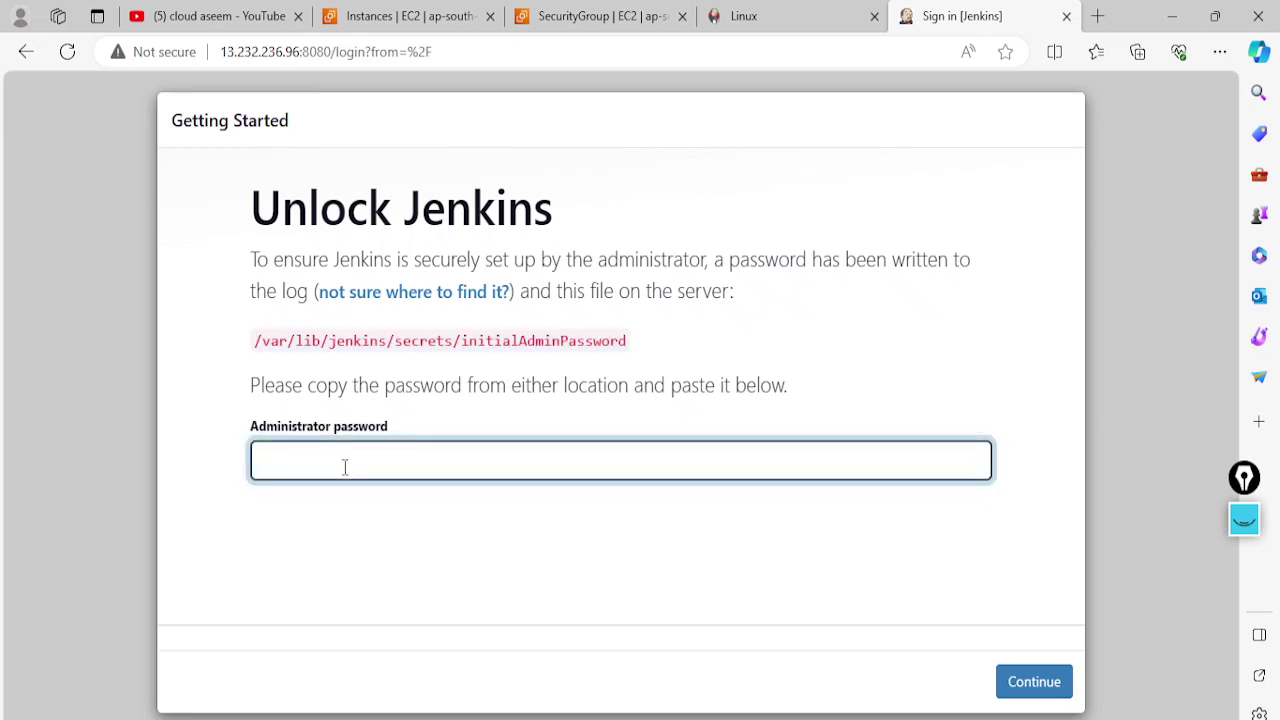
# Unlock Jenkins with the pasted admin password, decline saving it, and choose Install suggested plugins
pyautogui.hotkey('ctrl', 'v')
pyautogui.click(1040, 682)
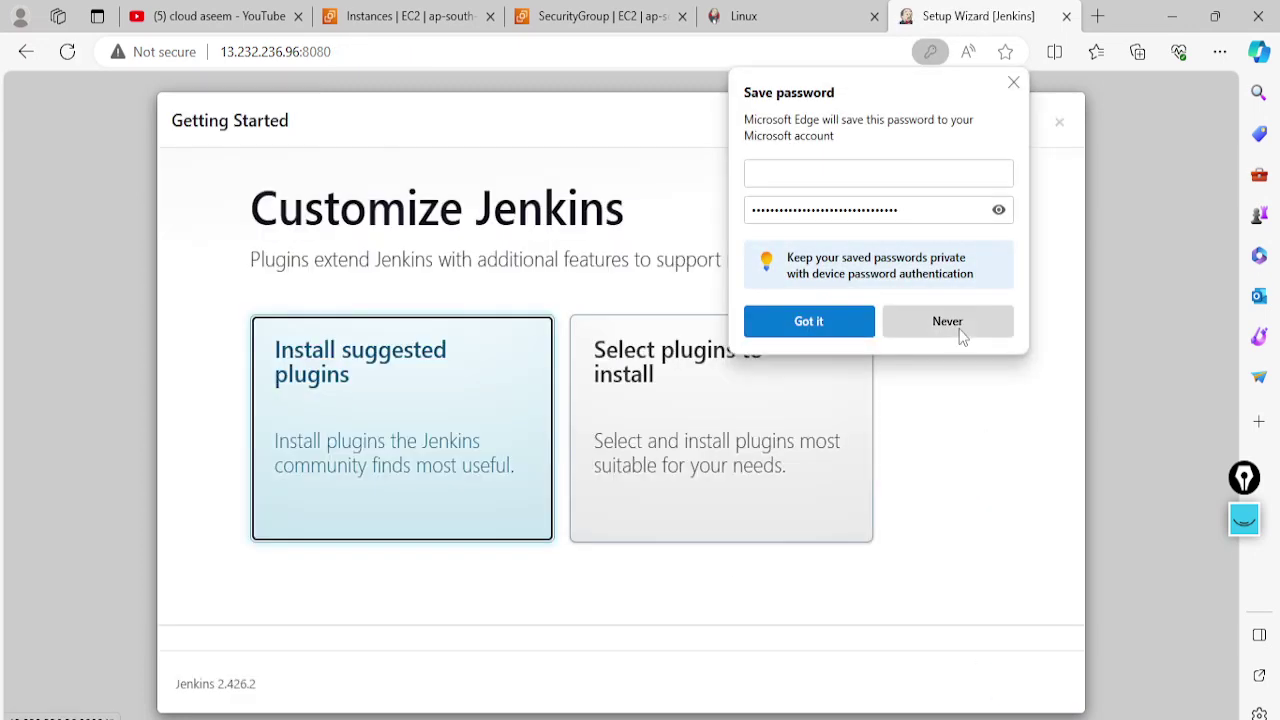
pyautogui.click(958, 330)
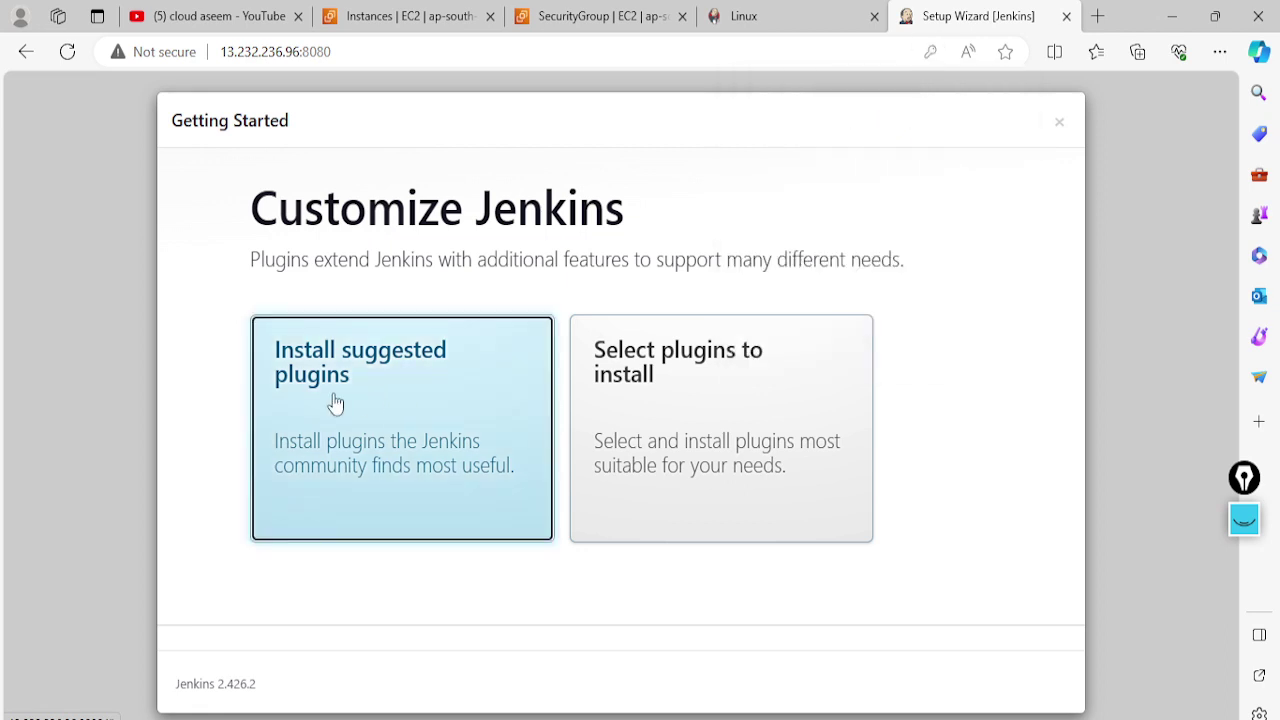
pyautogui.click(392, 404)
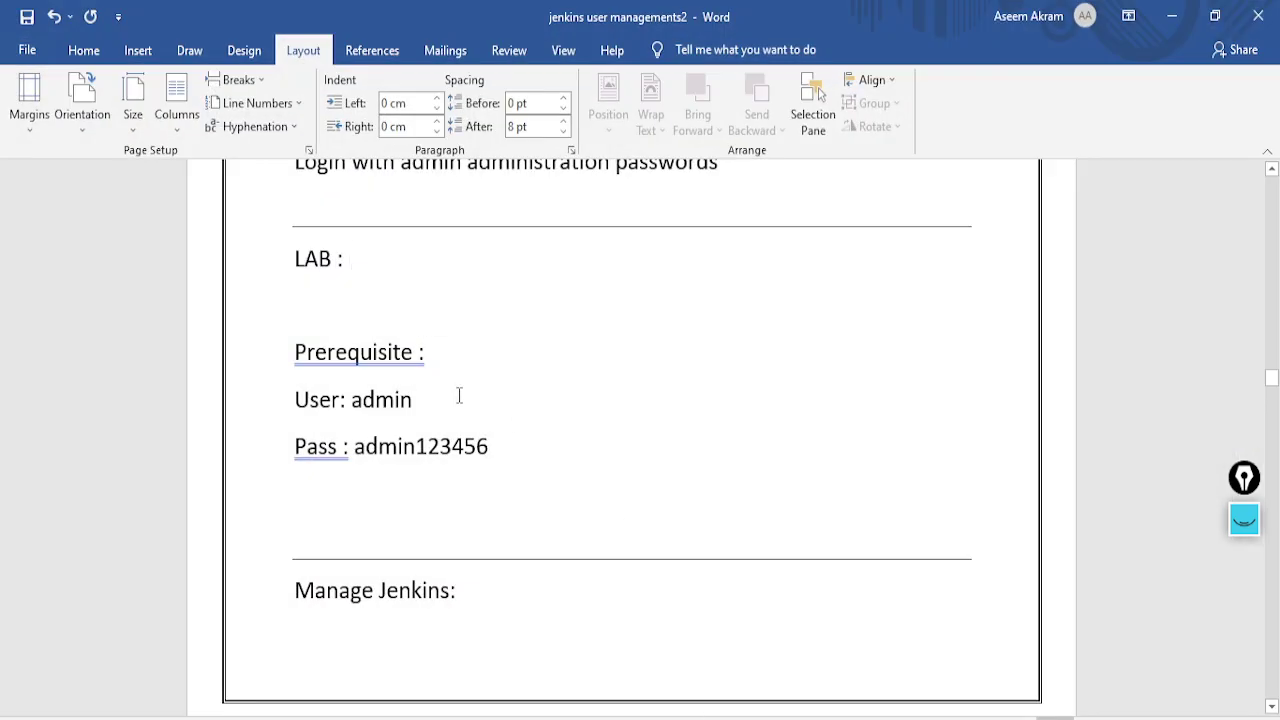
pyautogui.scroll(2, 455, 398)
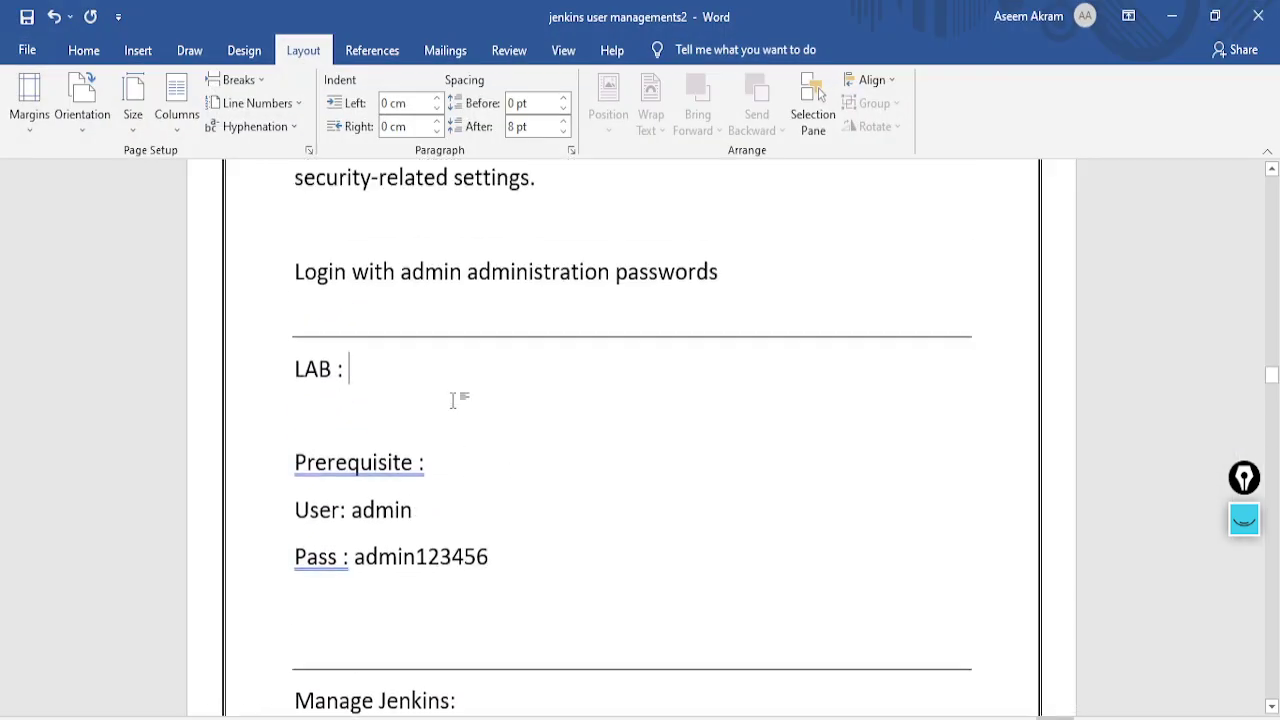
pyautogui.scroll(-8, 457, 400)
pyautogui.scroll(-15, 462, 450)
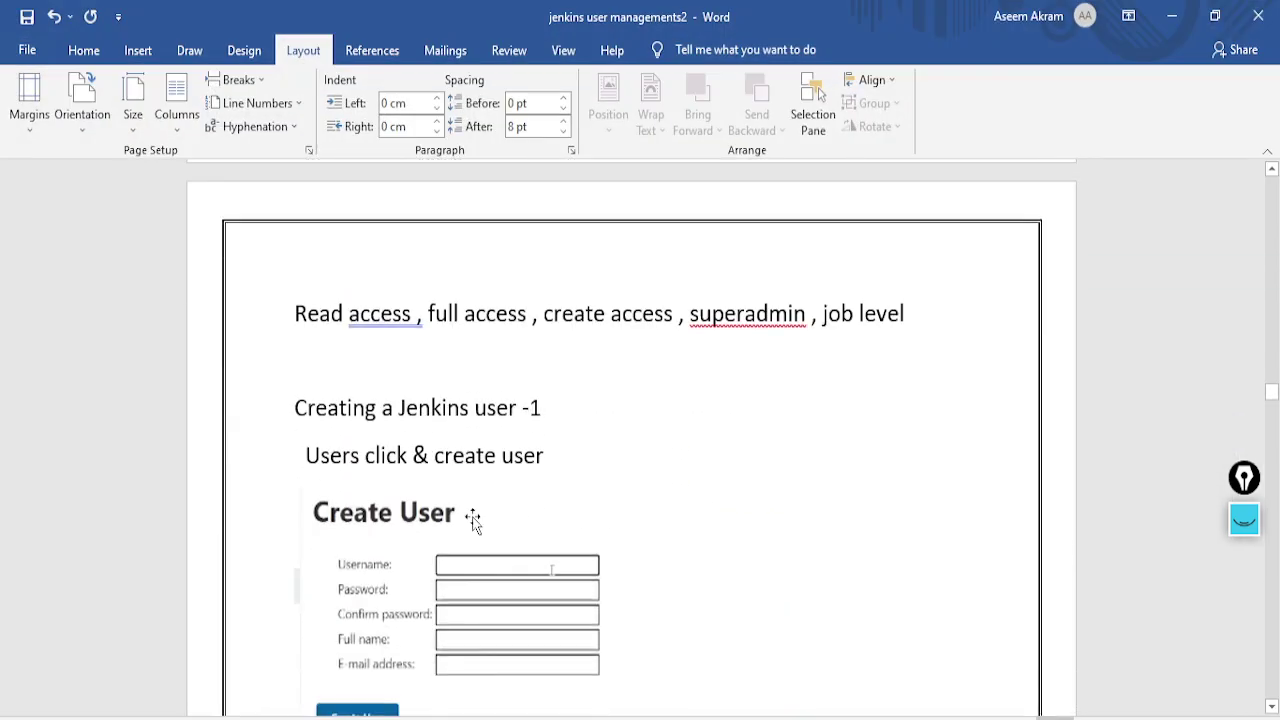
pyautogui.scroll(-15, 478, 518)
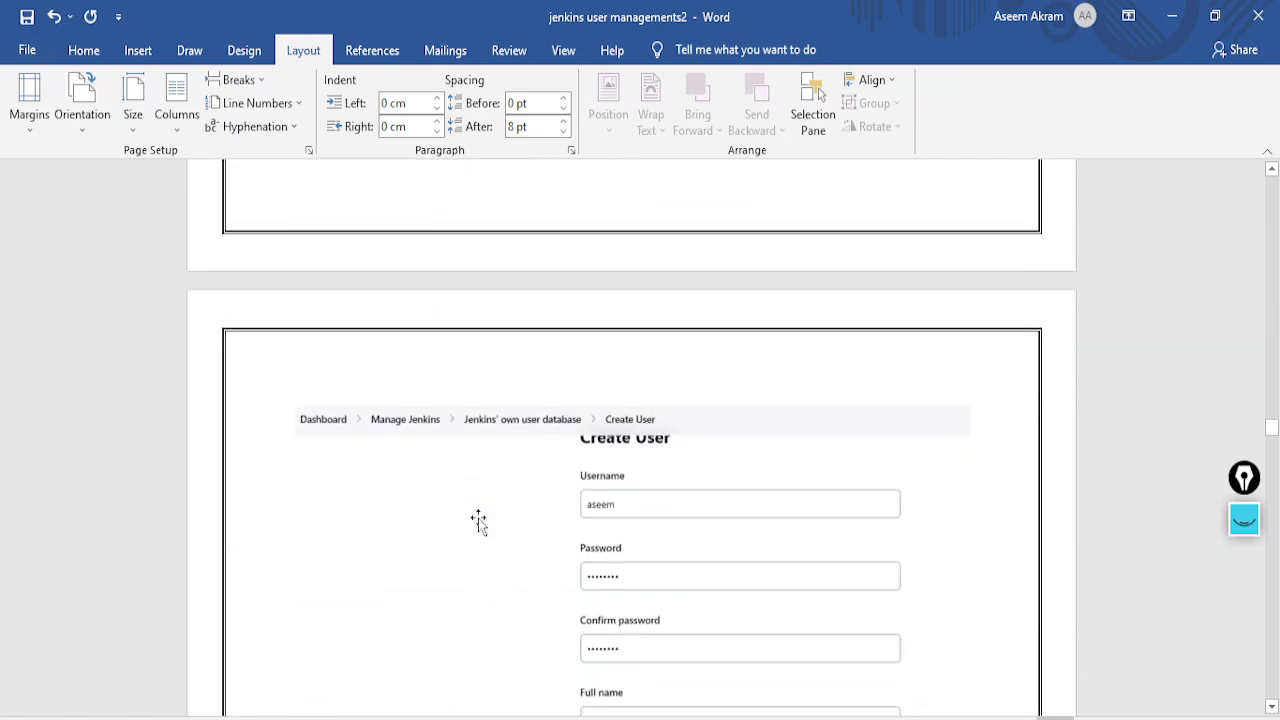
pyautogui.scroll(-8, 478, 518)
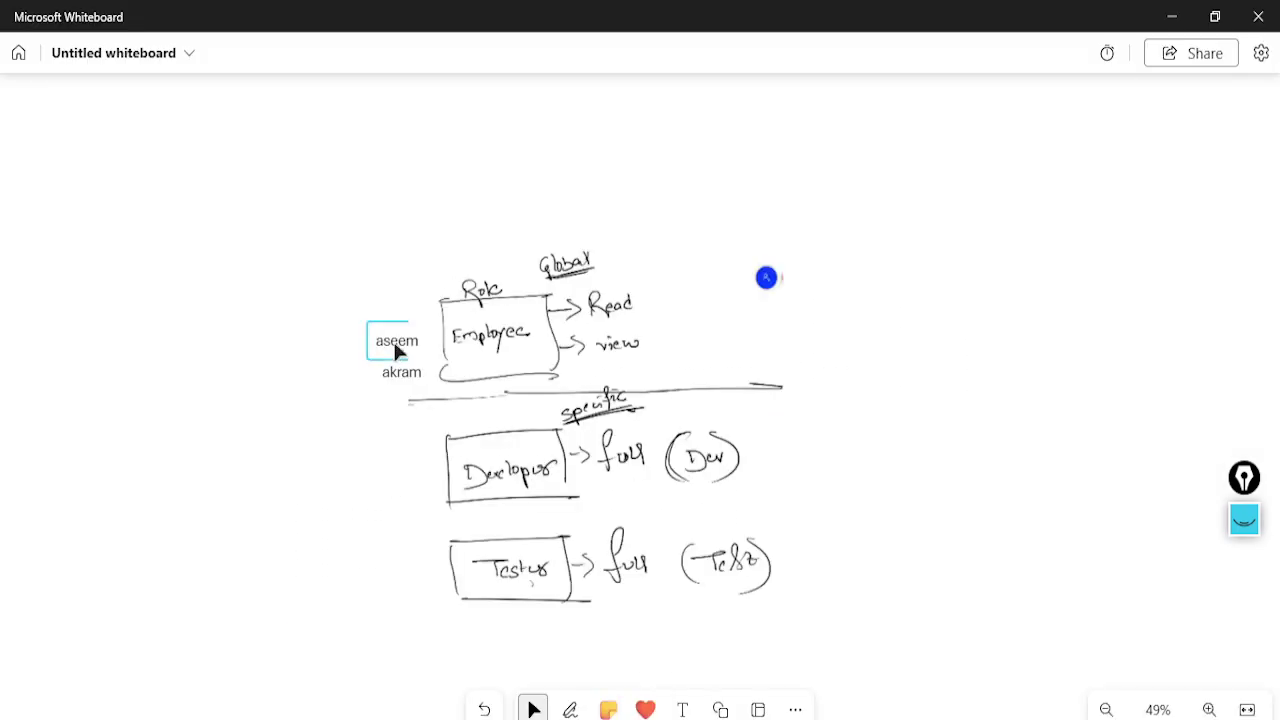
# Review the Employee, Developer and Tester role sketch by selecting and deselecting it
pyautogui.click(595, 264)
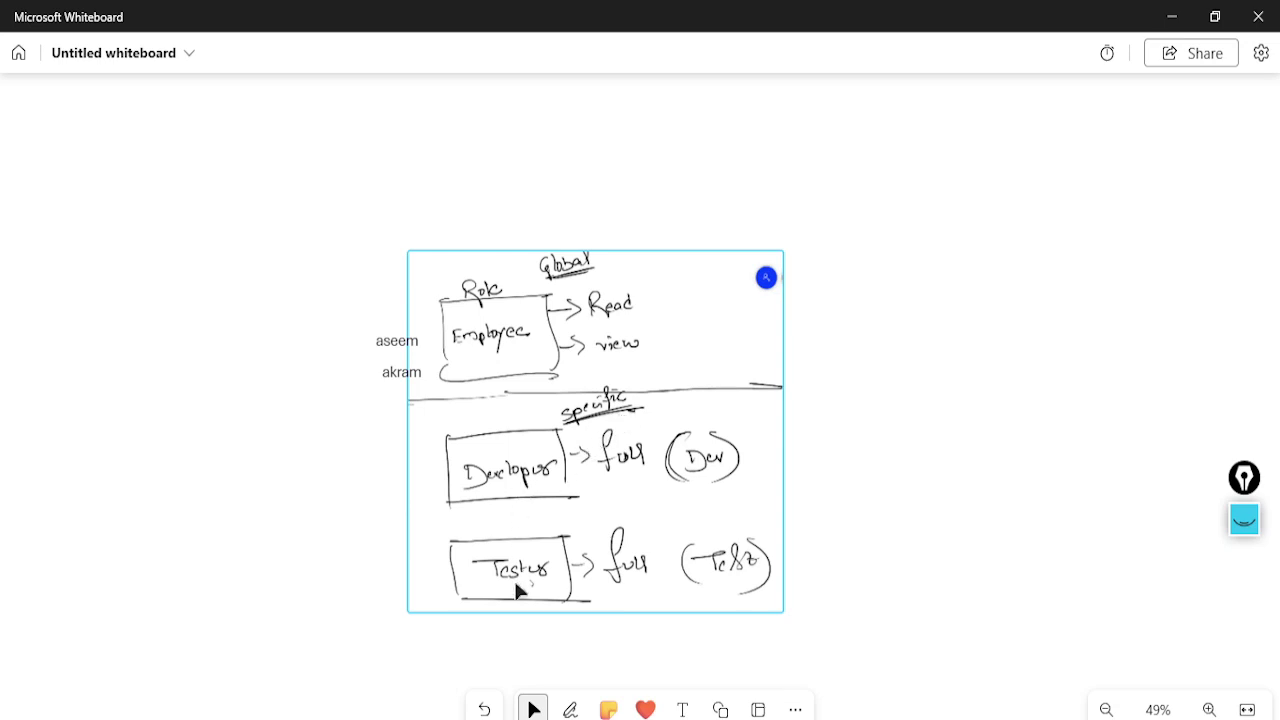
pyautogui.click(376, 454)
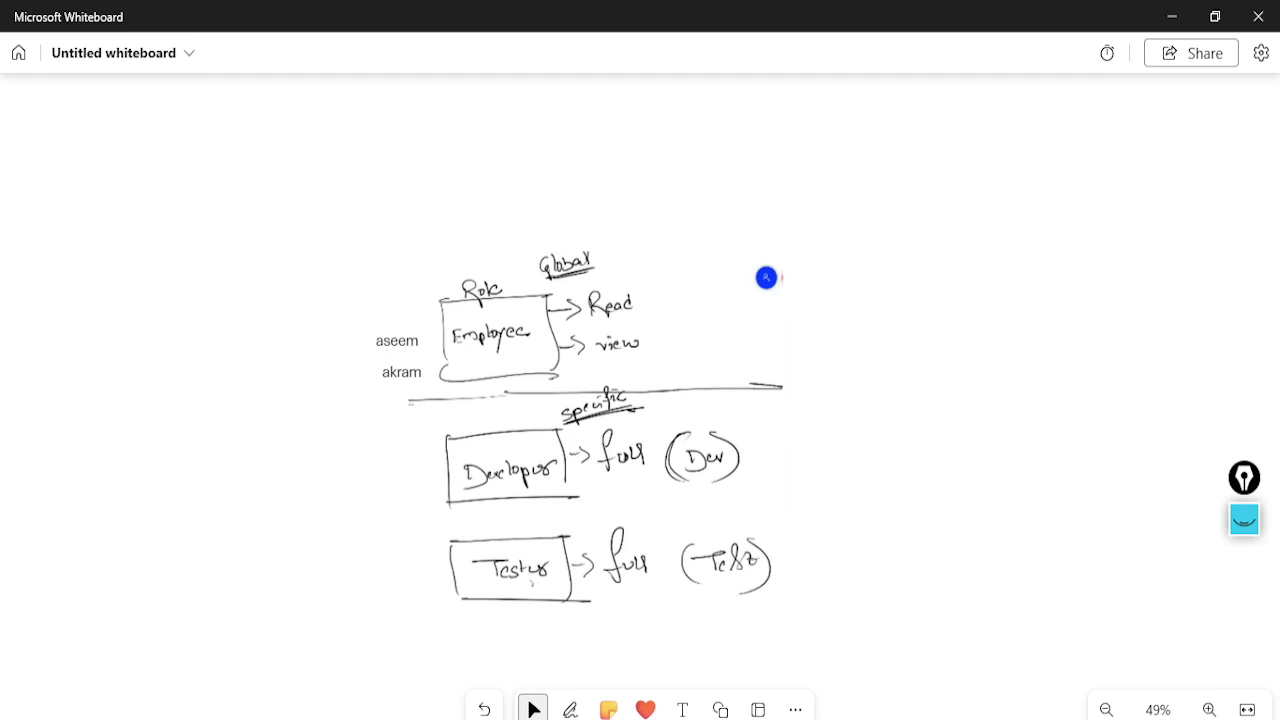
pyautogui.hotkey('alt', 'Tab')
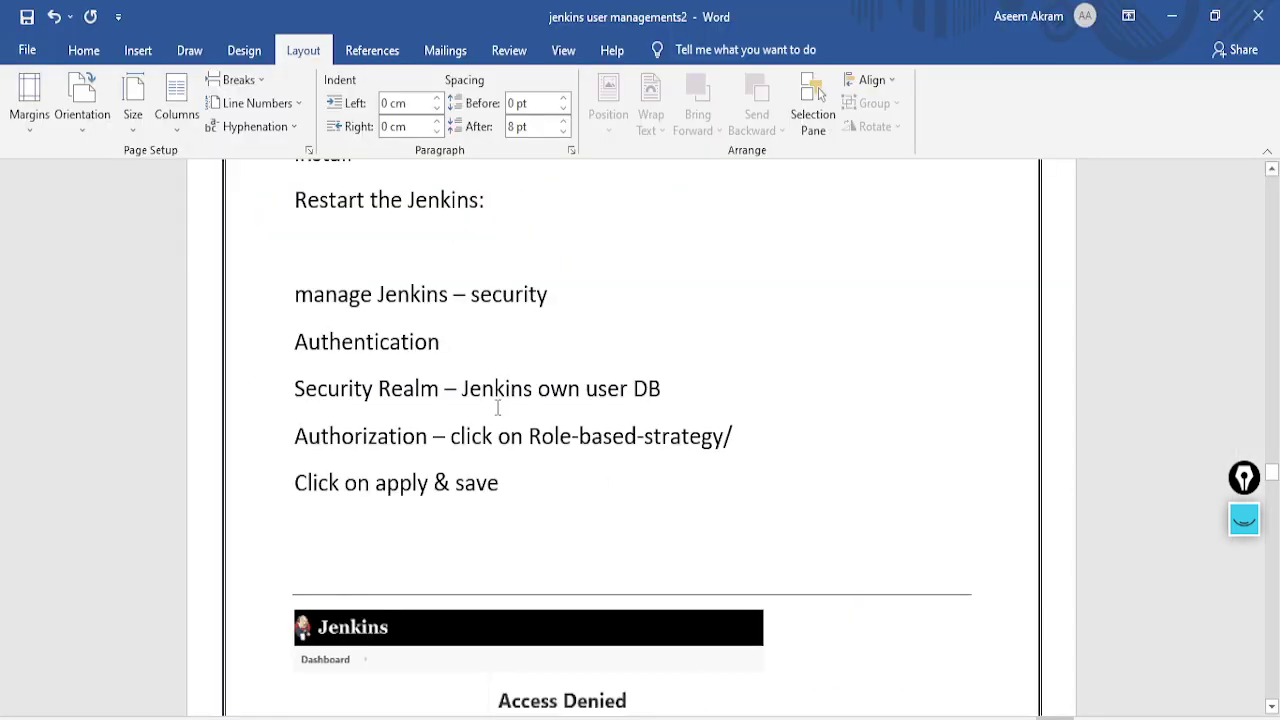
# Set the Username to admin and enter the noted password in both password fields
pyautogui.scroll(15, 497, 408)
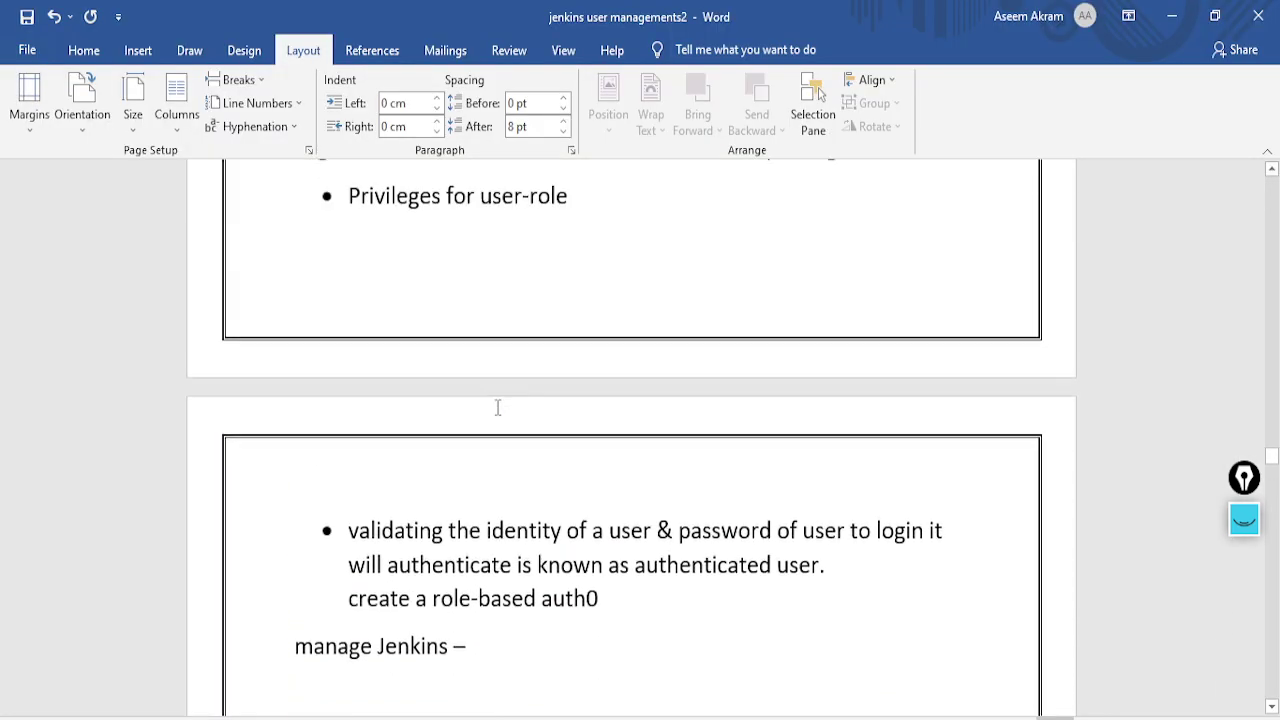
pyautogui.scroll(8, 495, 410)
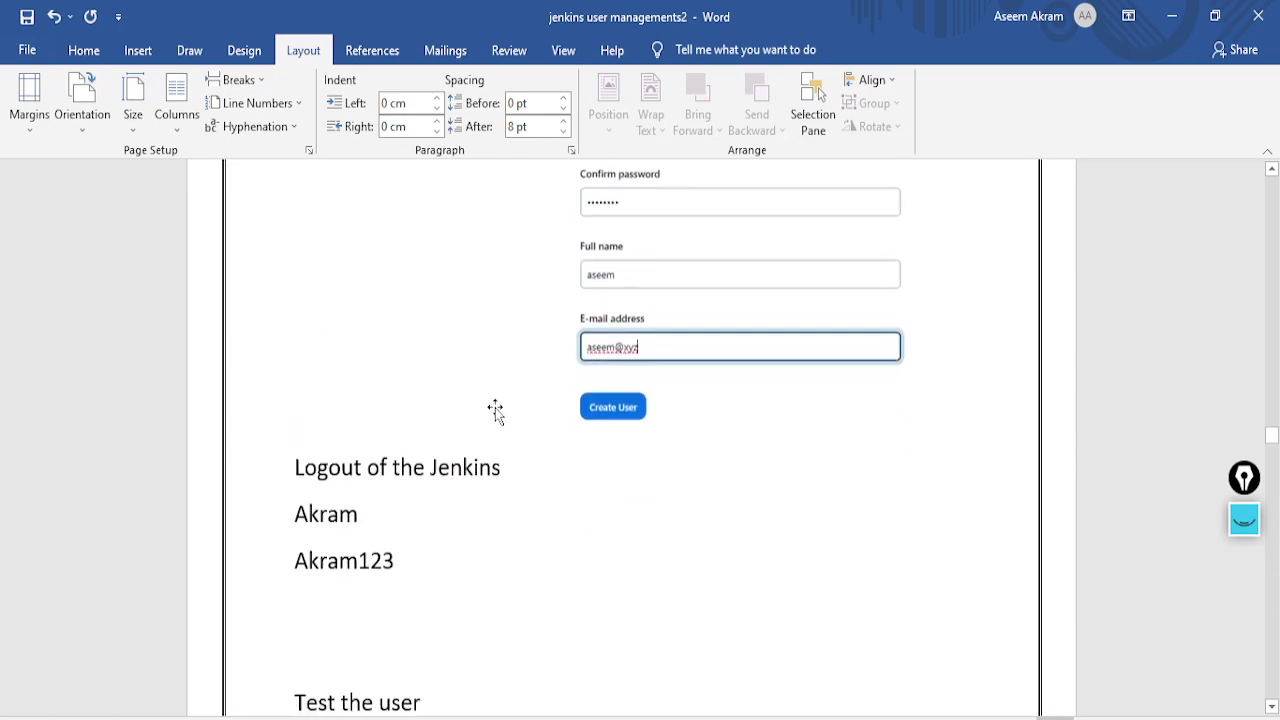
pyautogui.scroll(10, 485, 417)
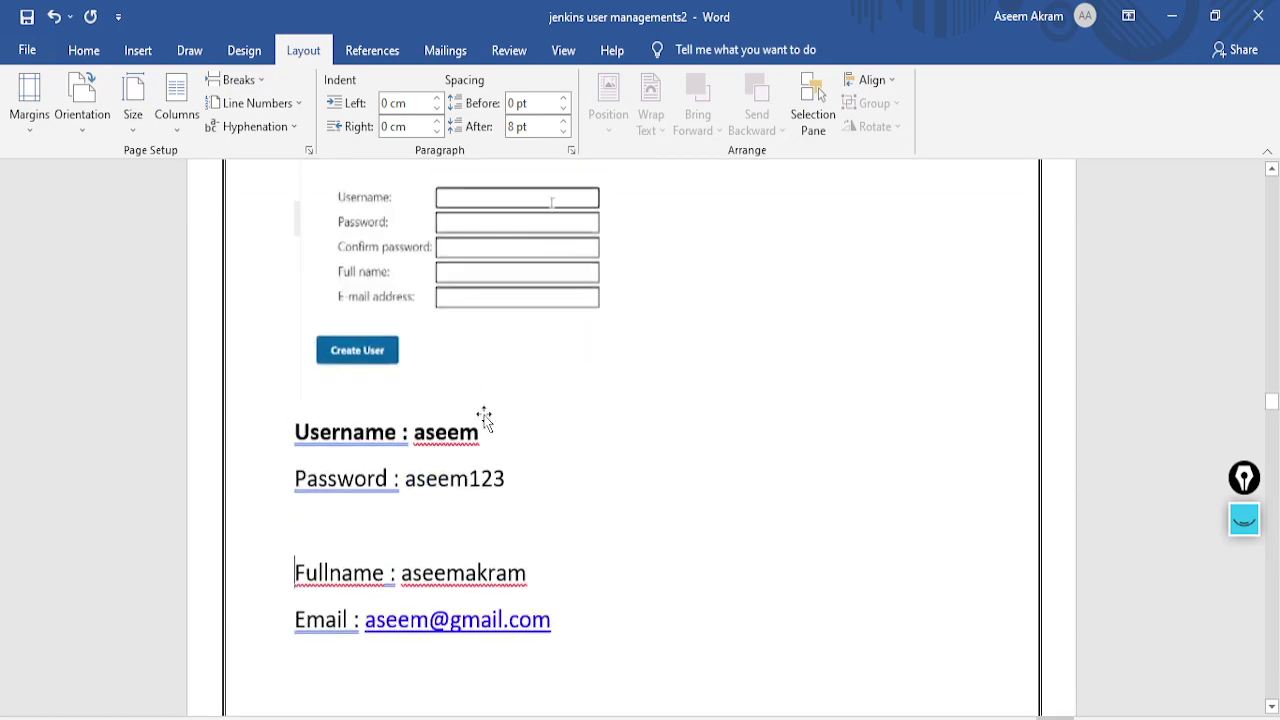
pyautogui.scroll(6, 486, 414)
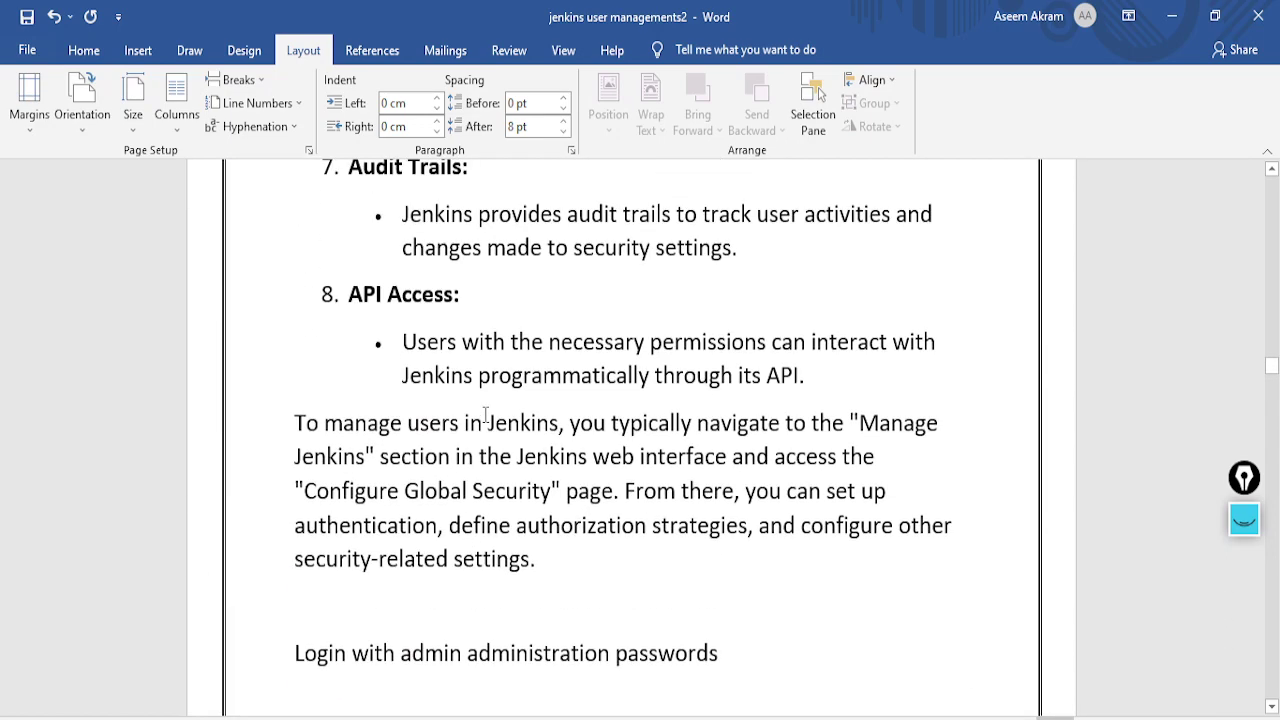
pyautogui.scroll(-7, 486, 414)
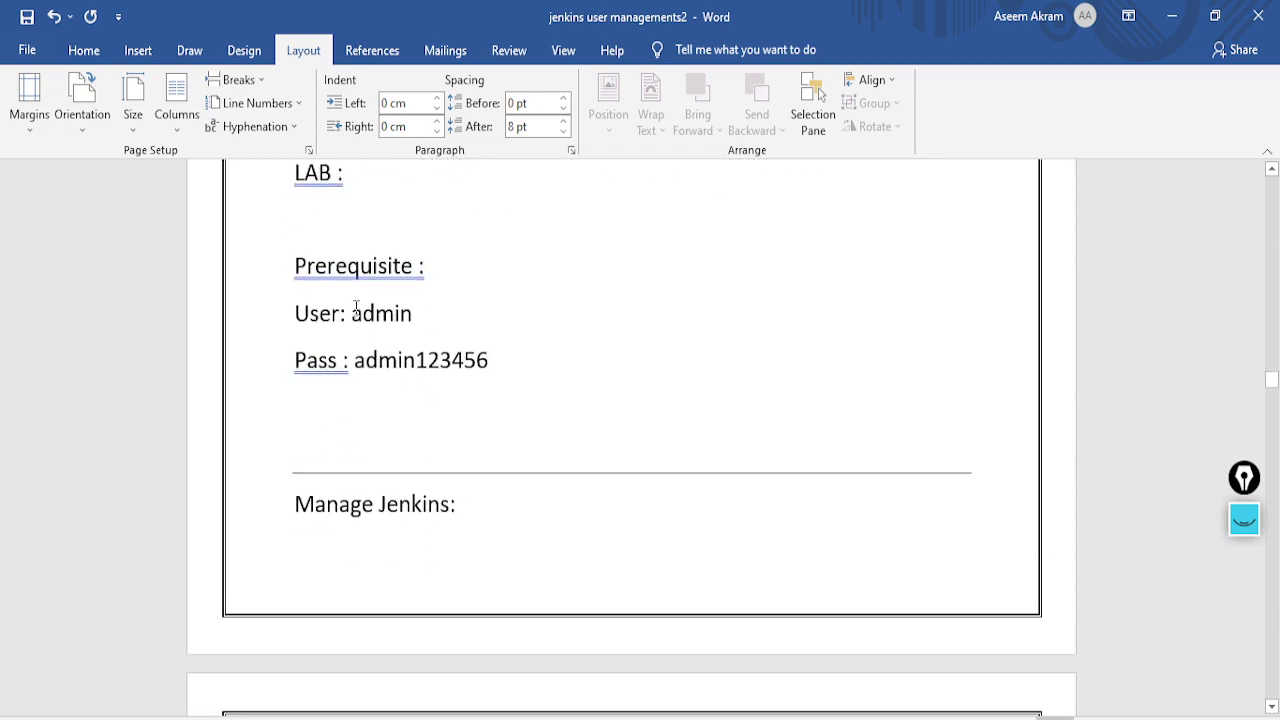
pyautogui.moveTo(352, 312); pyautogui.dragTo(414, 313)
pyautogui.hotkey('ctrl', 'c')
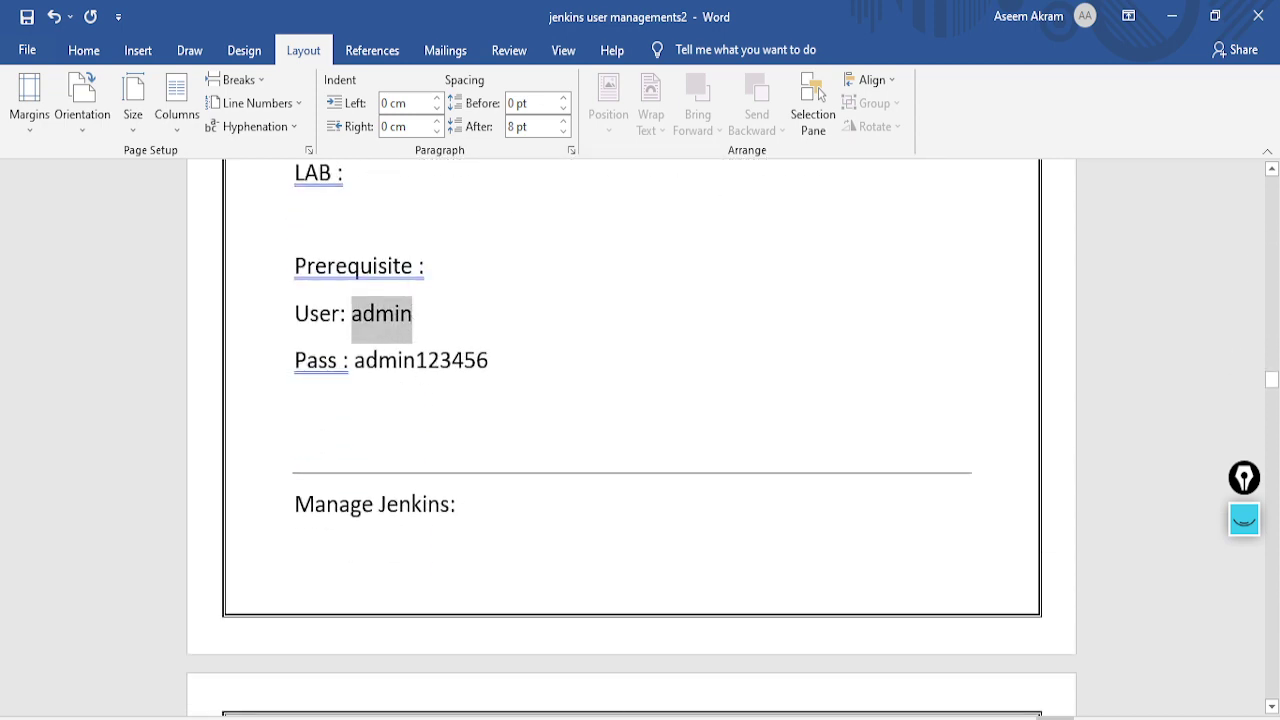
pyautogui.hotkey('alt', 'Tab')
pyautogui.hotkey('ctrl', 'v')
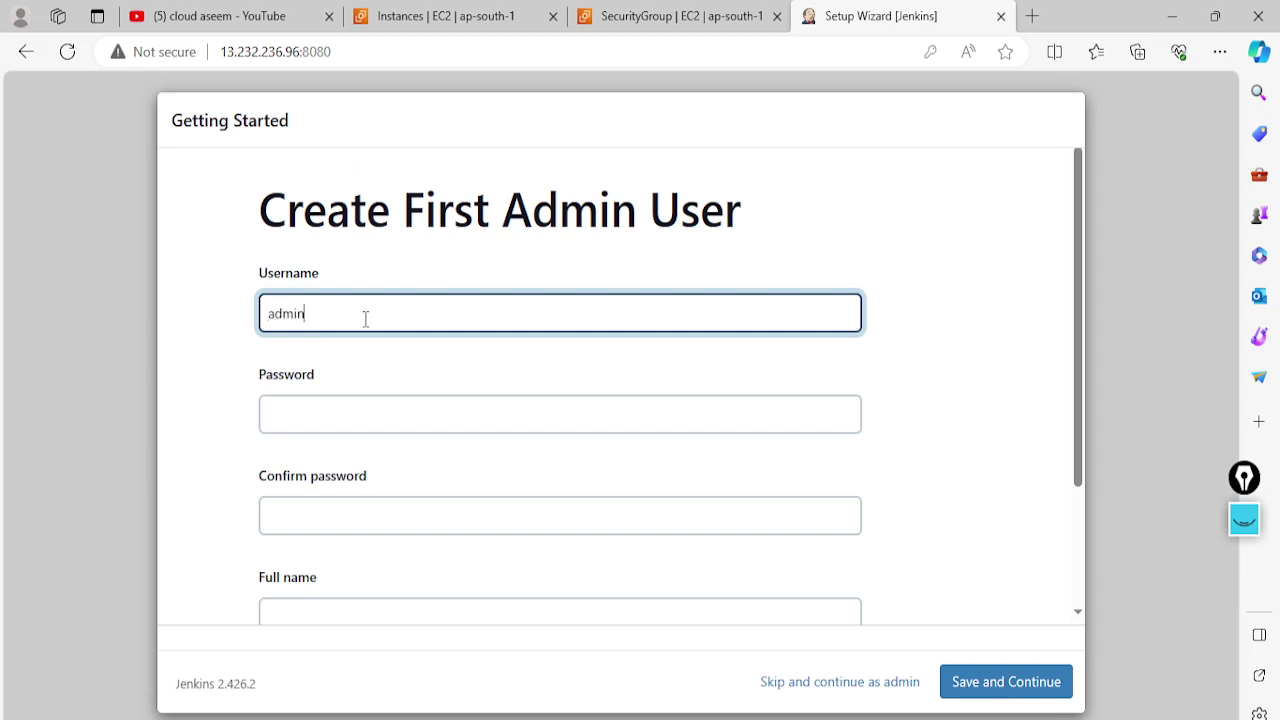
pyautogui.click(741, 362)
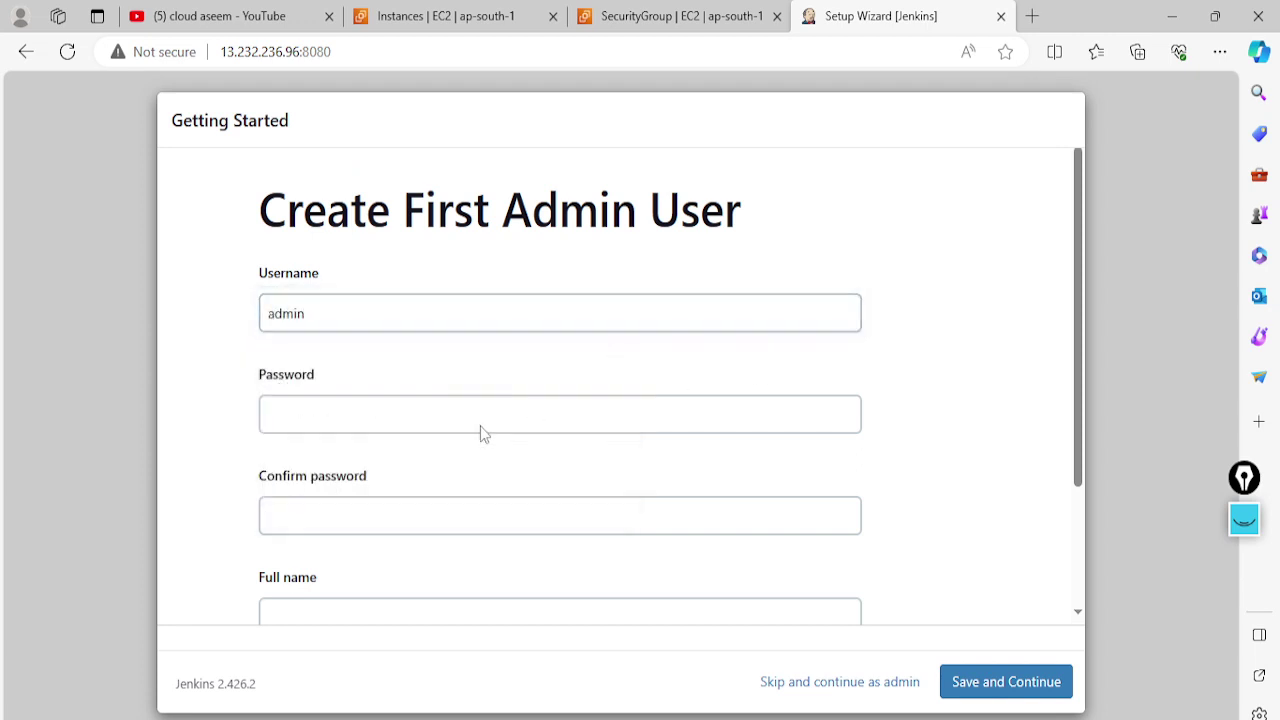
pyautogui.click(400, 416)
pyautogui.write('ad')
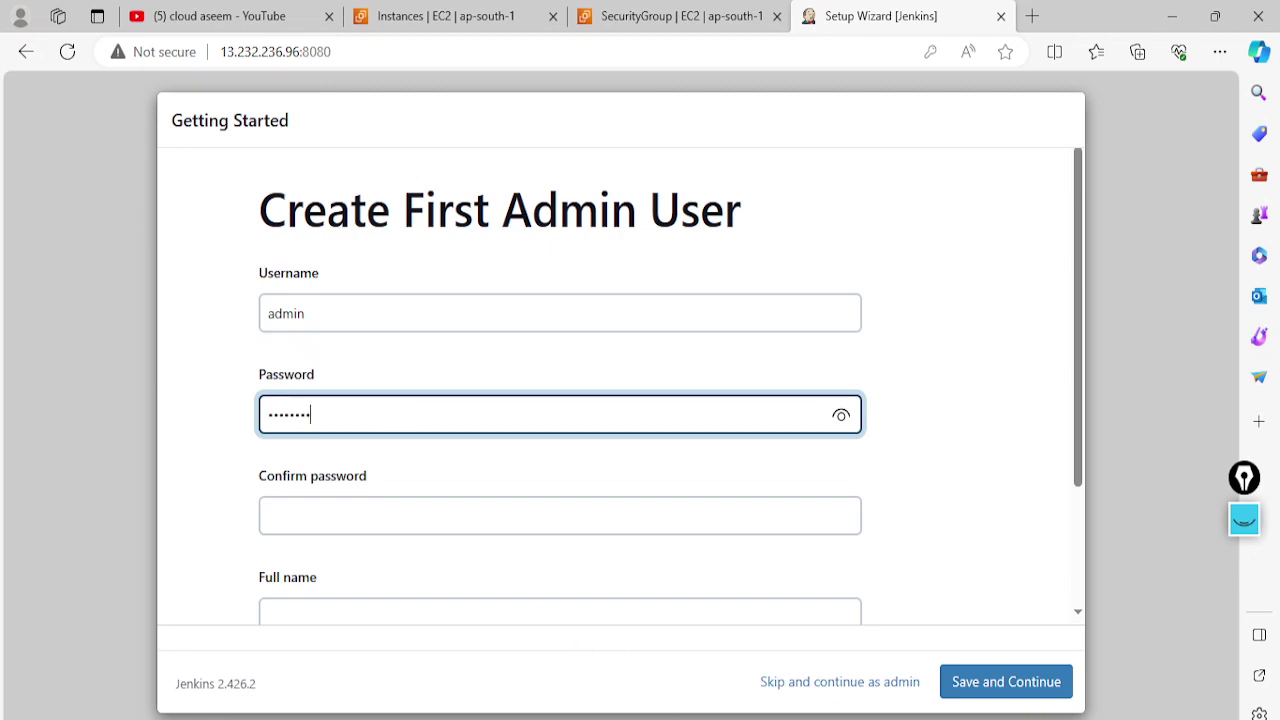
pyautogui.hotkey('alt', 'Tab')
pyautogui.moveTo(490, 362); pyautogui.dragTo(452, 362)
pyautogui.press('BackSpace')
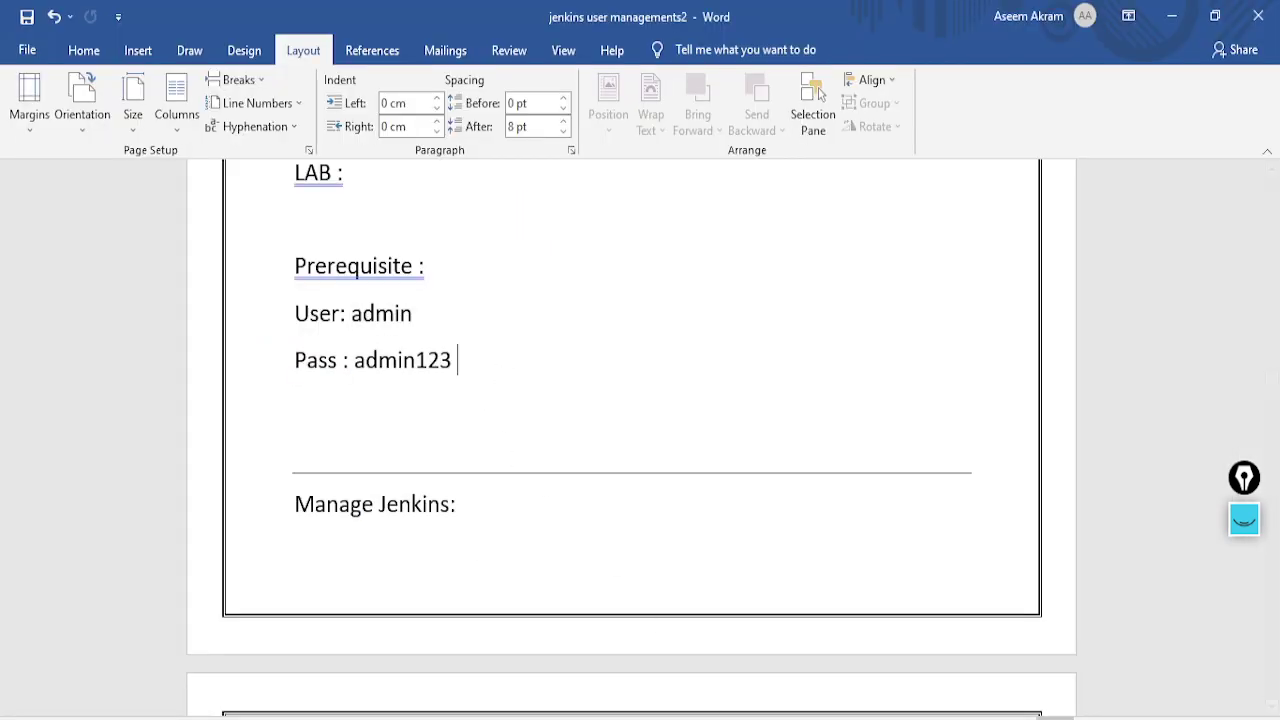
pyautogui.hotkey('alt', 'Tab')
pyautogui.click(302, 514)
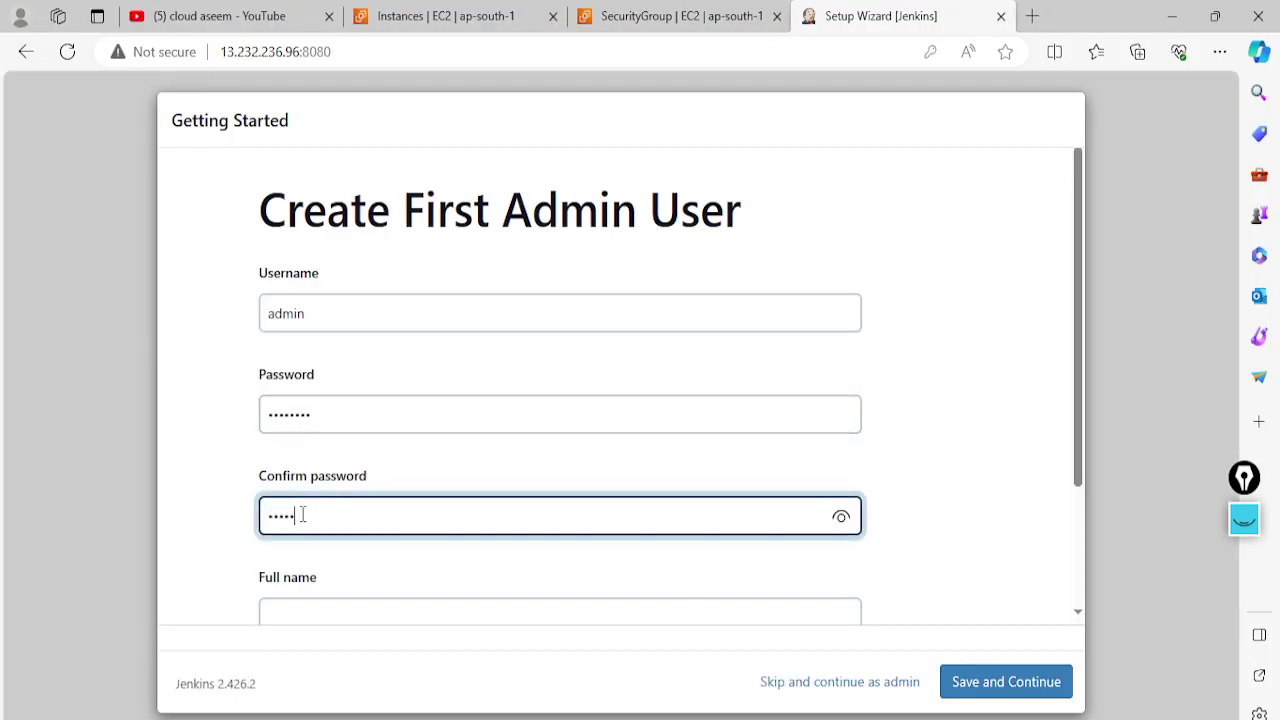
pyautogui.write('admin123')
# Enter admin as the full name, fill in the e-mail address, and save the admin user
pyautogui.scroll(-2, 308, 511)
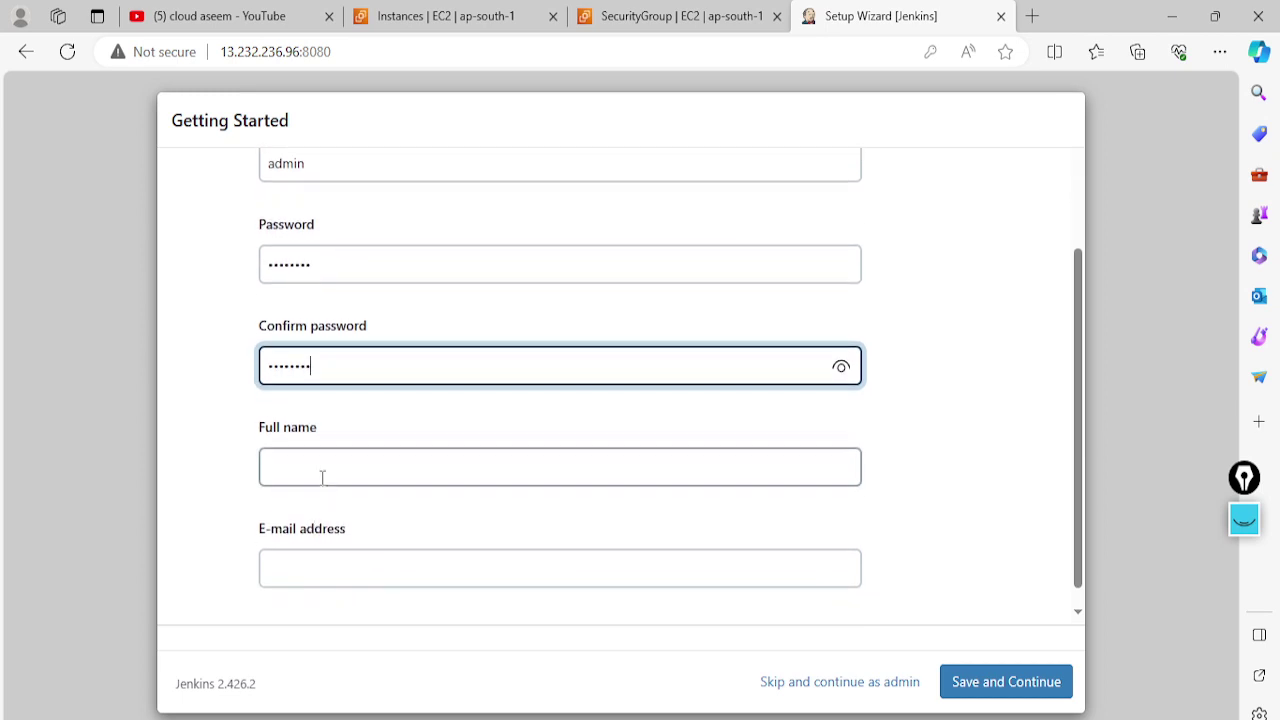
pyautogui.click(320, 477)
pyautogui.write('admin')
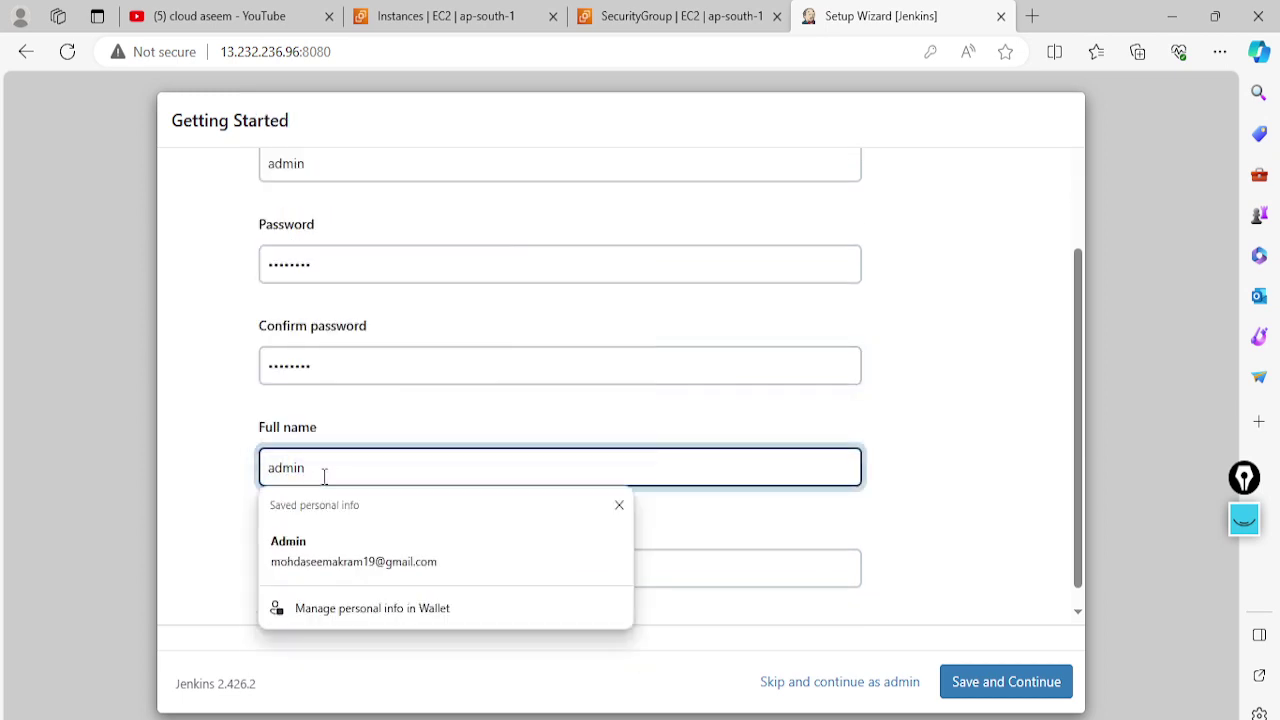
pyautogui.scroll(-1, 334, 520)
pyautogui.click(309, 543)
pyautogui.write('admin@xyz')
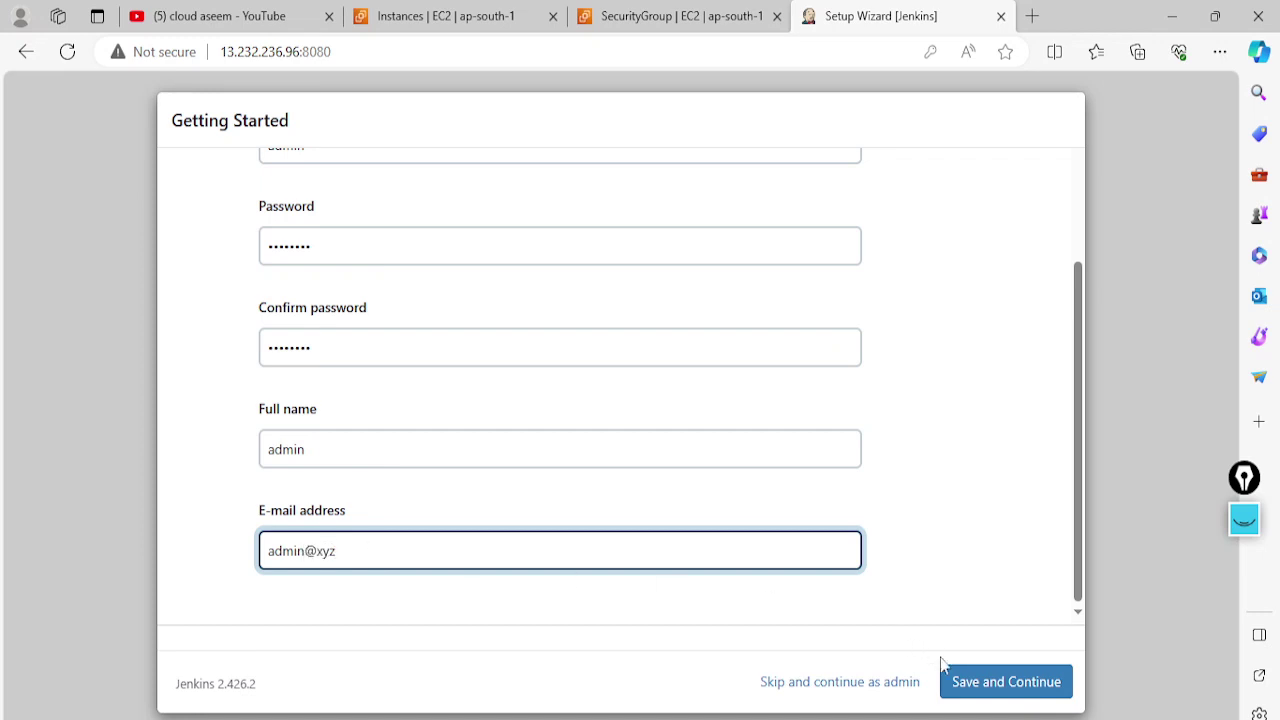
pyautogui.click(986, 681)
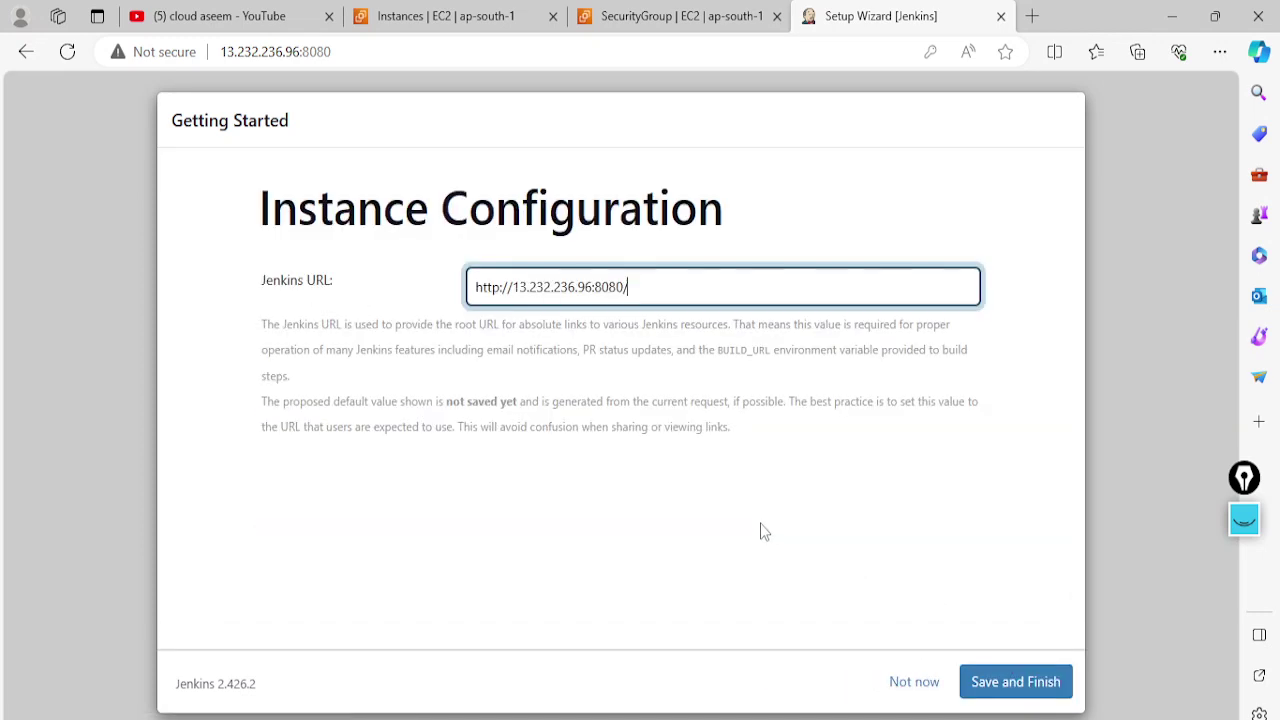
# Finish the setup wizard with the proposed Jenkins URL and start using Jenkins
pyautogui.click(980, 683)
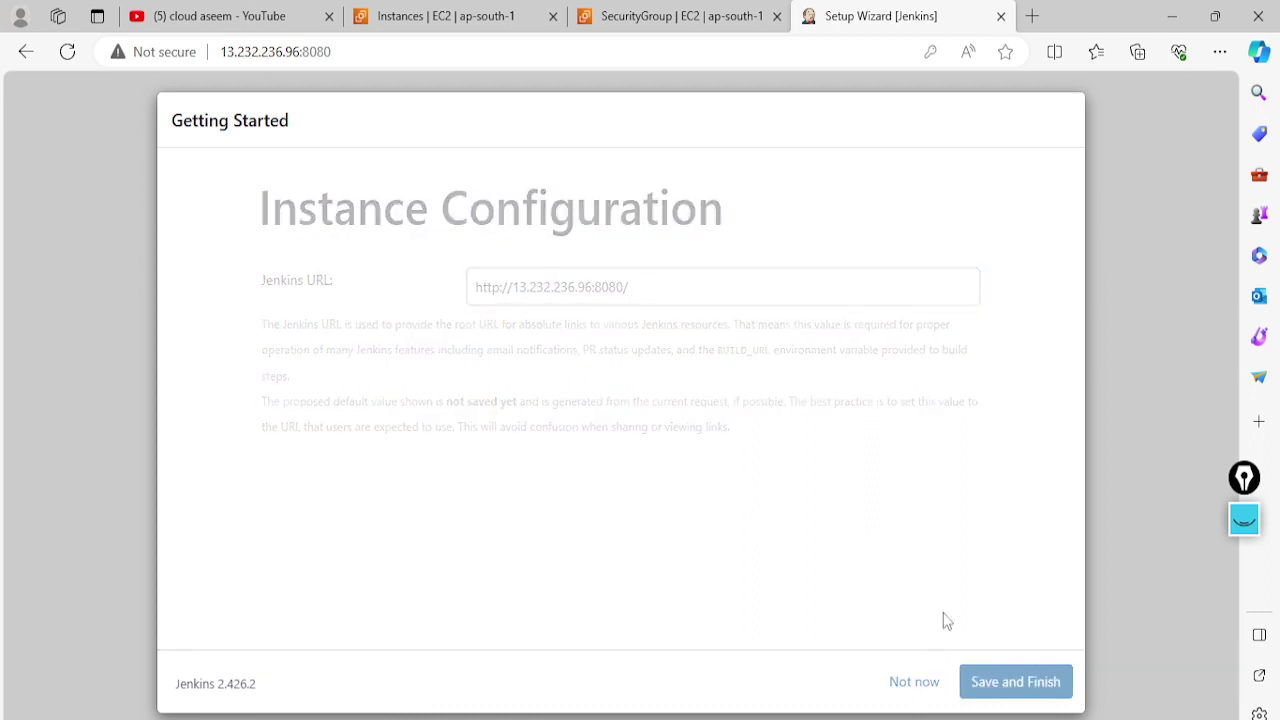
pyautogui.click(283, 336)
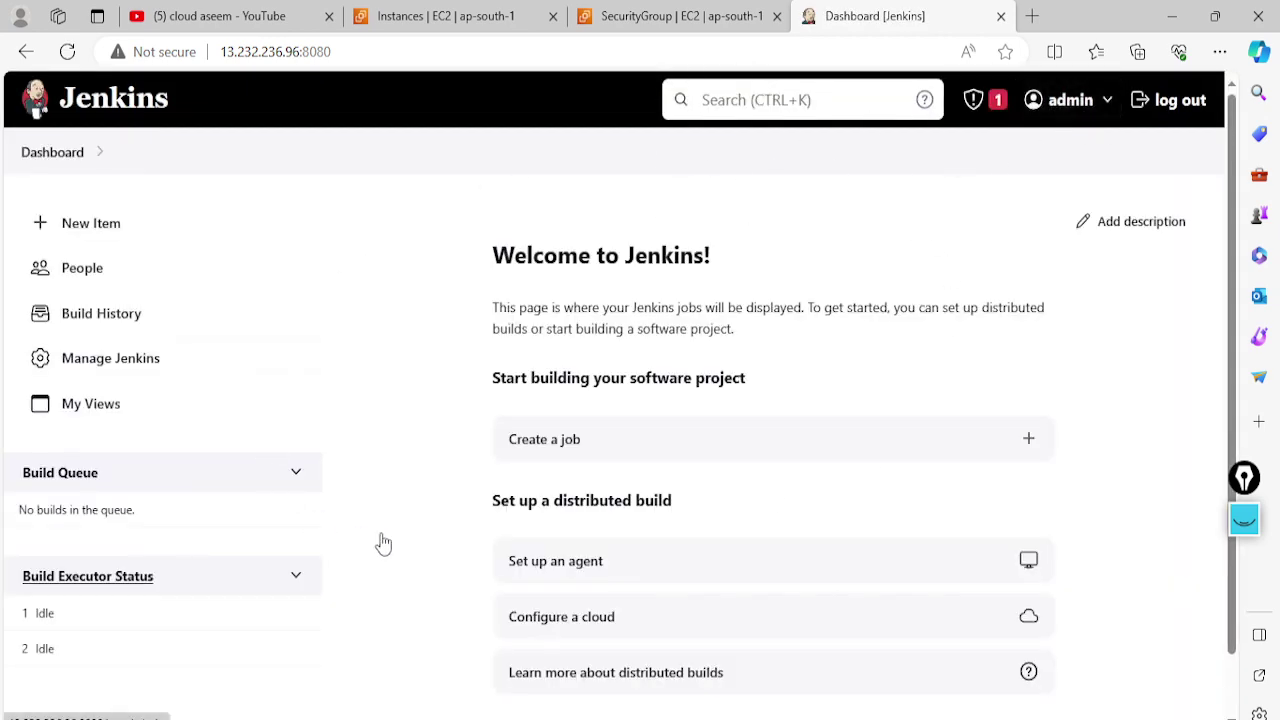
pyautogui.scroll(-1, 666, 434)
pyautogui.scroll(1, 443, 394)
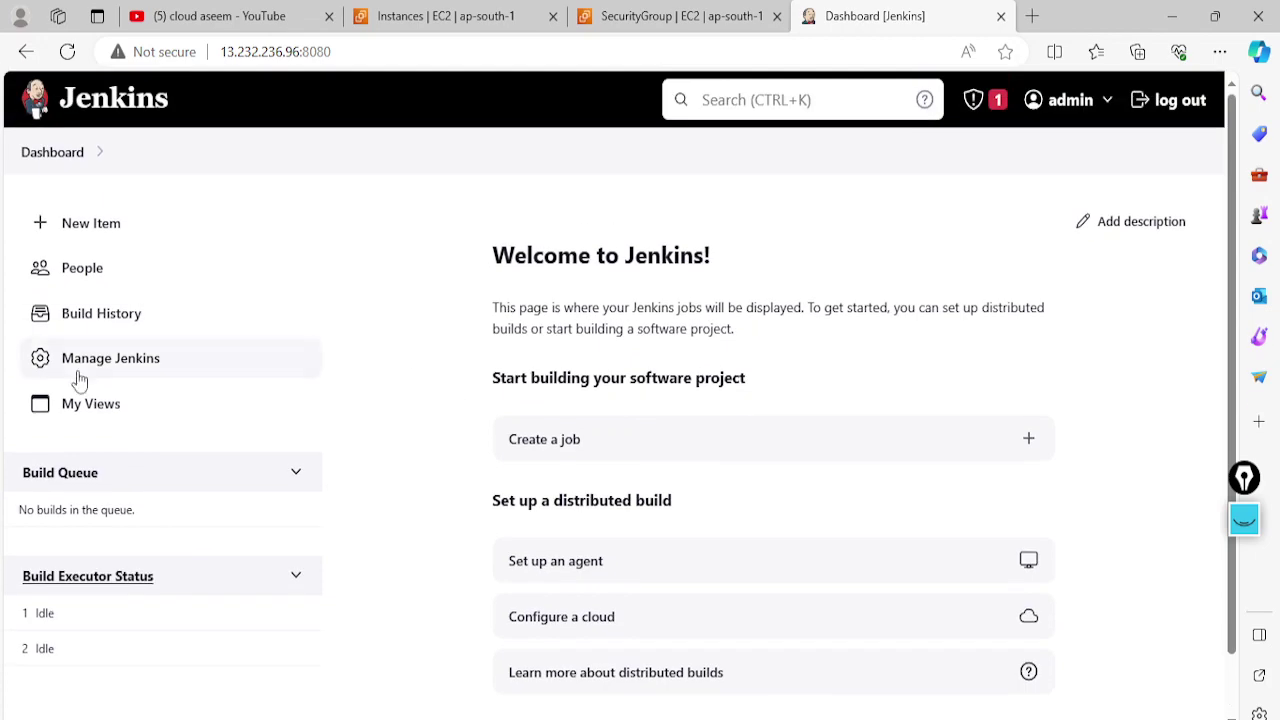
# Open the Users list from the Security section of Manage Jenkins
pyautogui.click(80, 375)
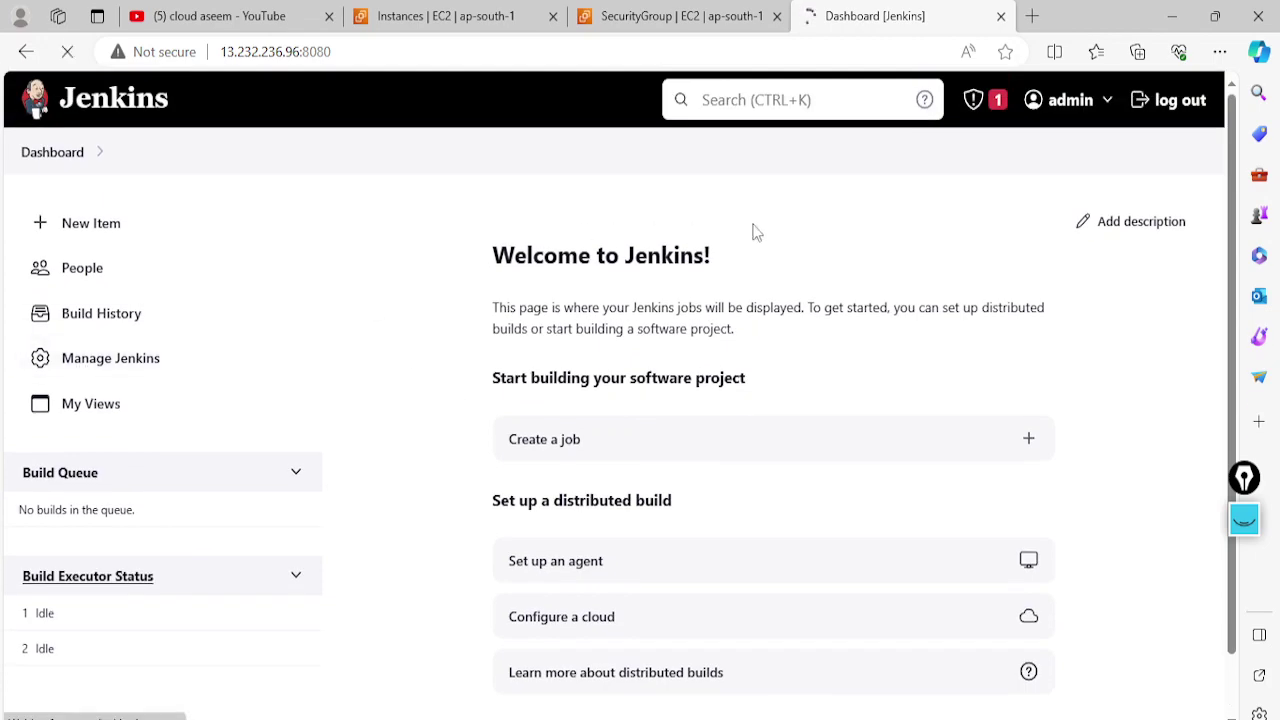
pyautogui.scroll(-3, 685, 390)
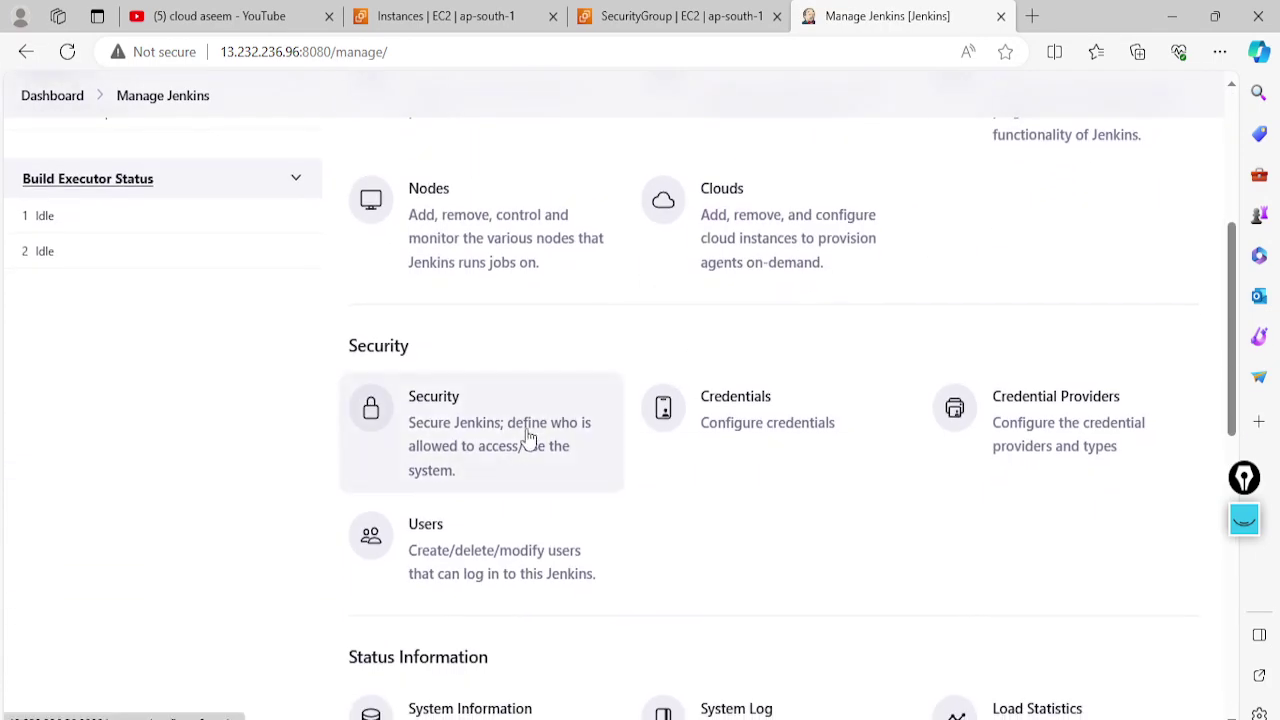
pyautogui.scroll(2, 545, 460)
pyautogui.scroll(-5, 580, 495)
pyautogui.scroll(-4, 810, 505)
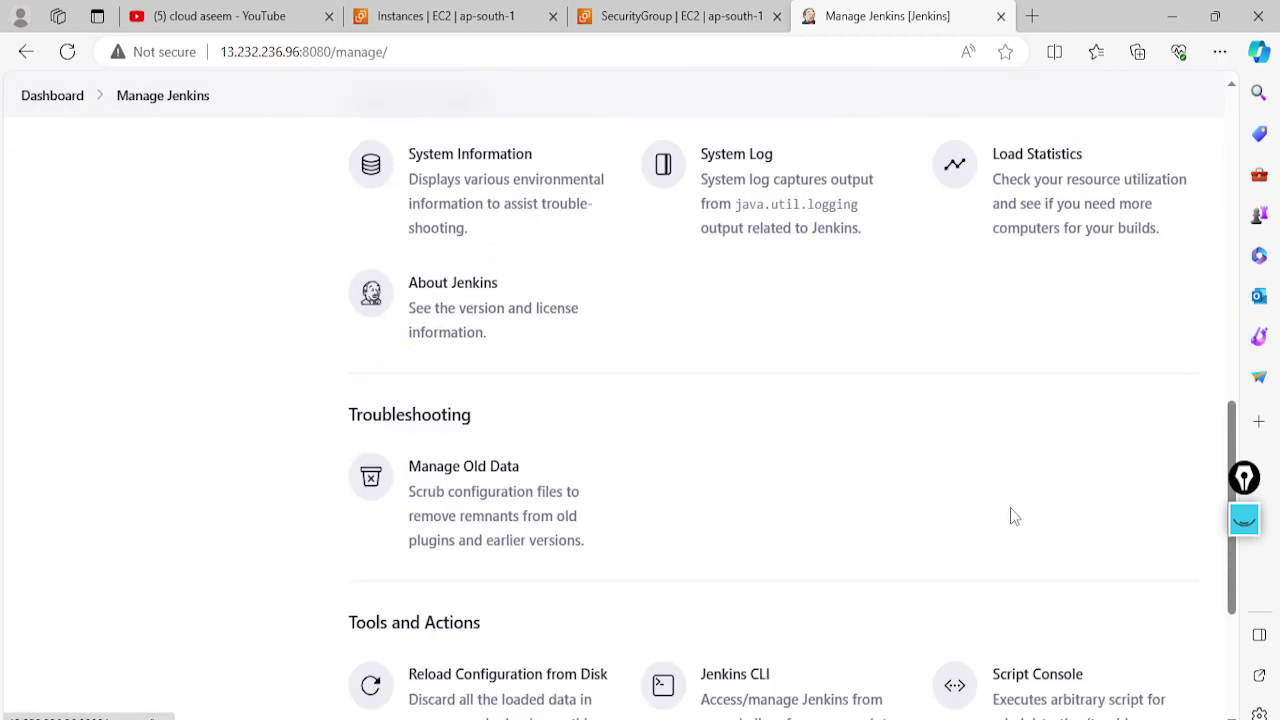
pyautogui.scroll(-1, 762, 467)
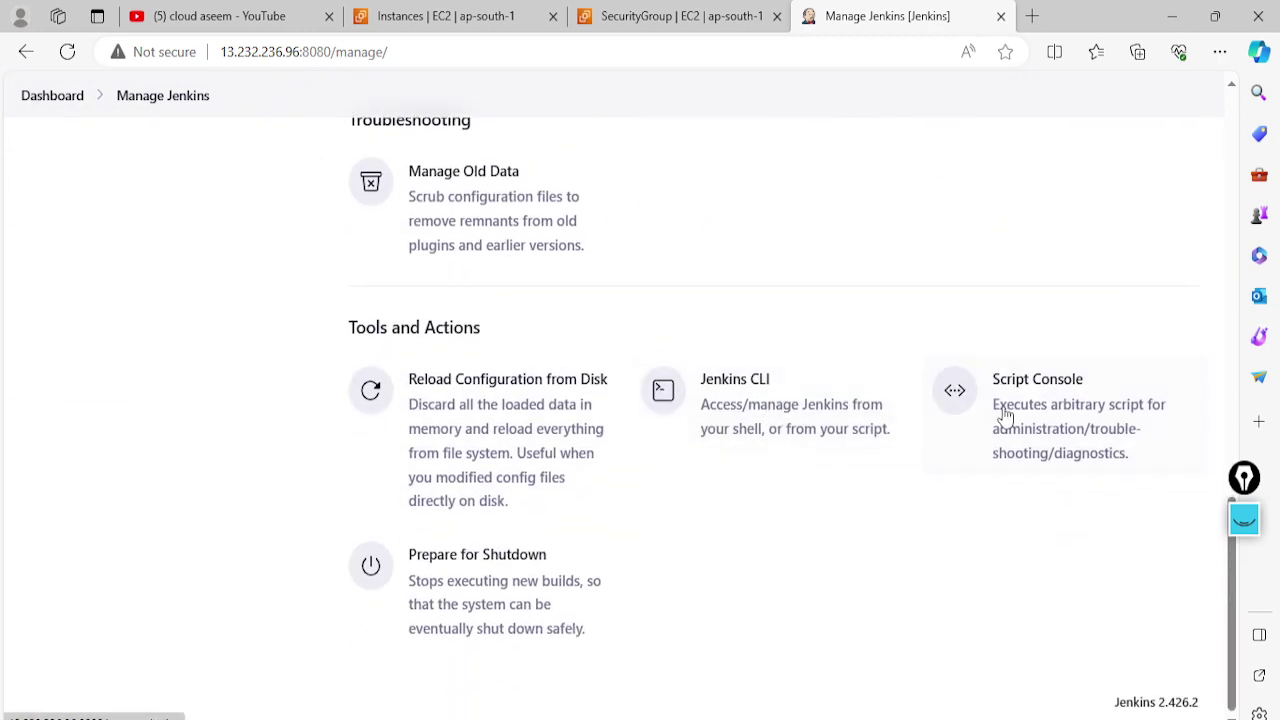
pyautogui.scroll(4, 470, 525)
pyautogui.scroll(5, 473, 507)
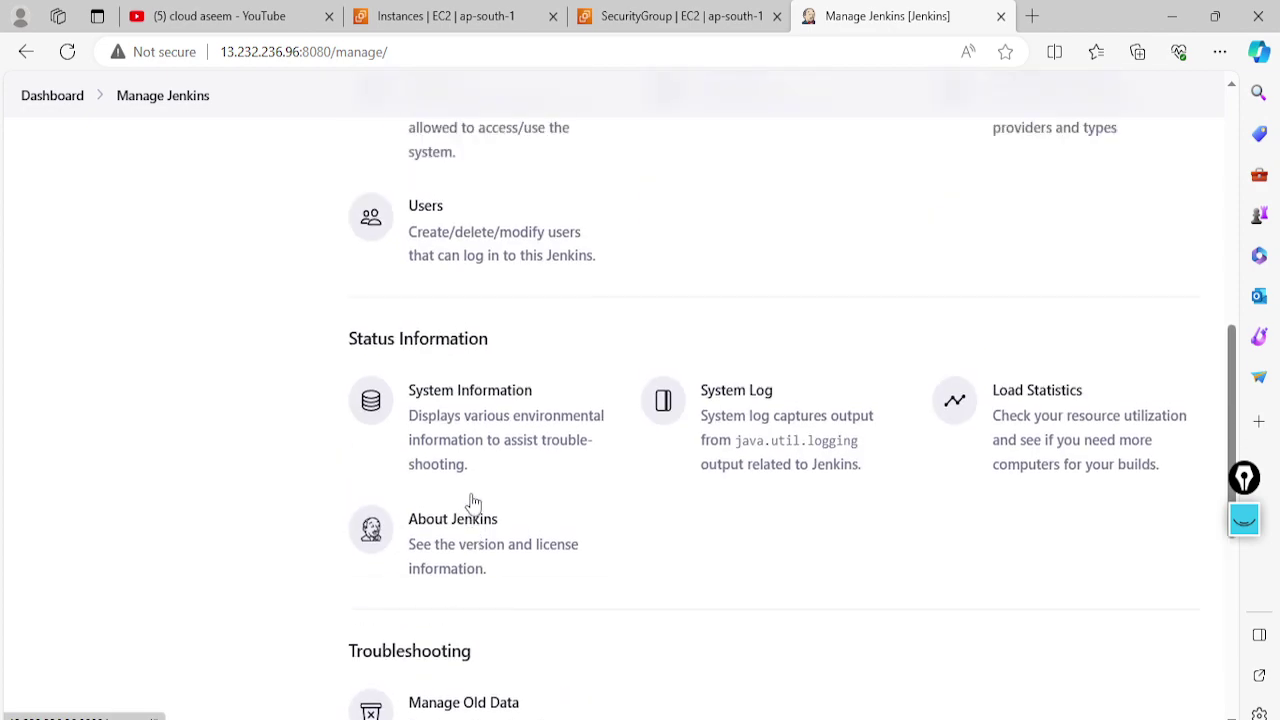
pyautogui.scroll(4, 786, 458)
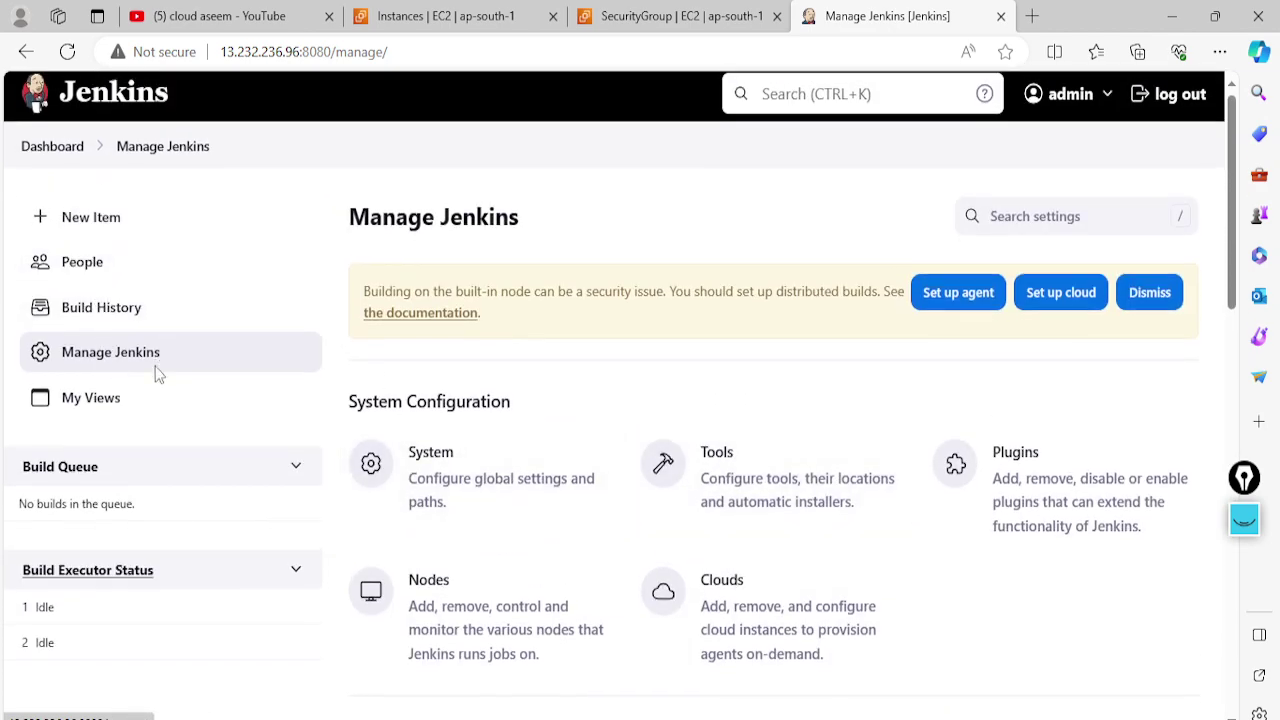
pyautogui.scroll(-1, 157, 368)
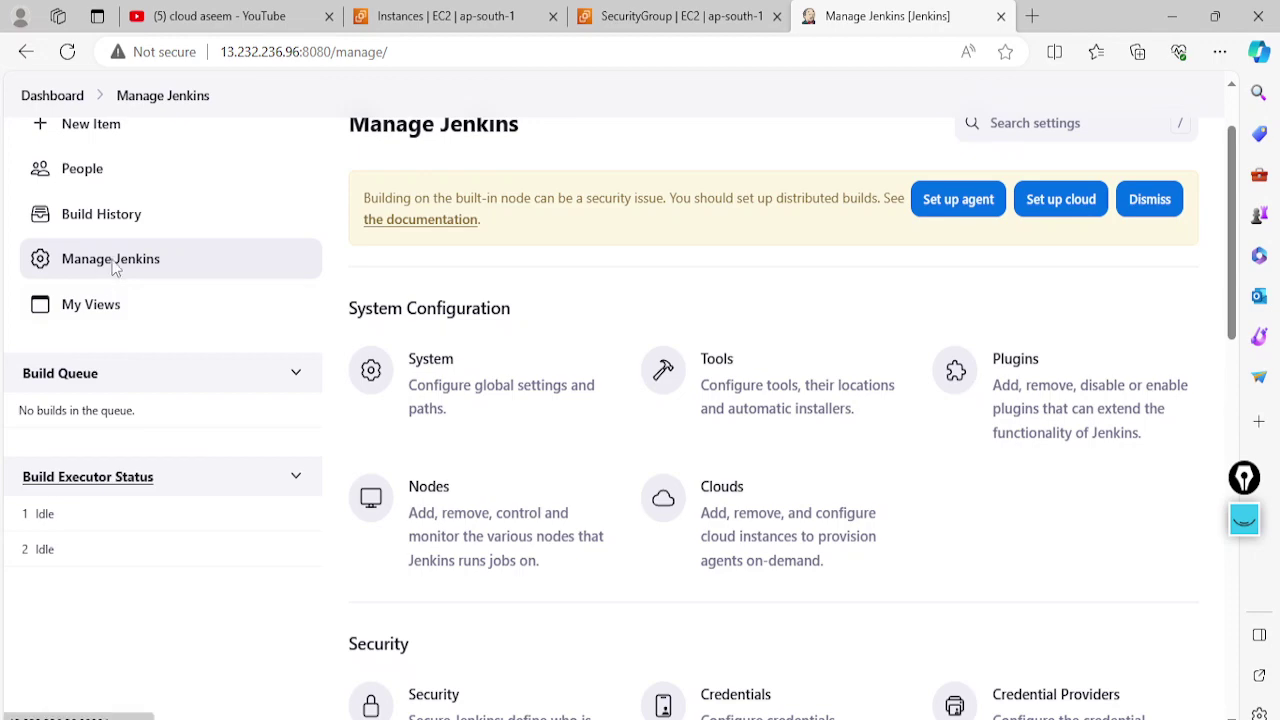
pyautogui.scroll(-3, 326, 411)
pyautogui.click(472, 543)
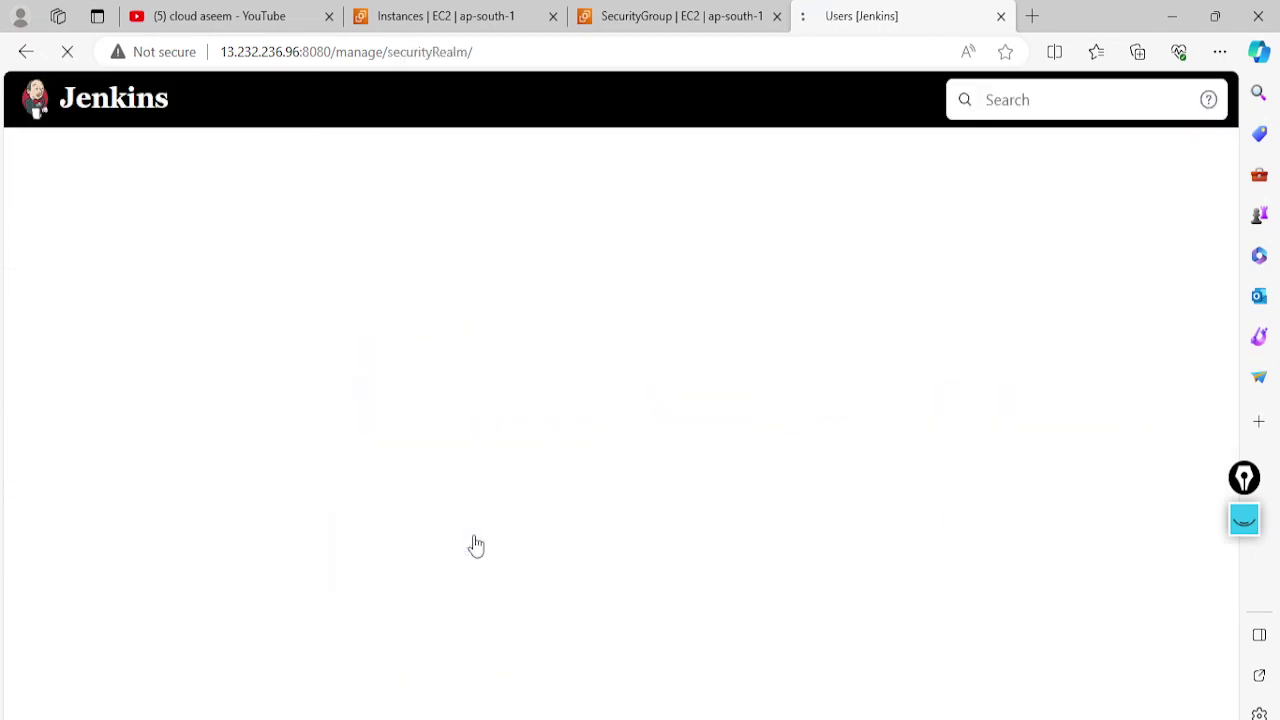
# Start a new user with username aseem and enter the password twice
pyautogui.click(1066, 221)
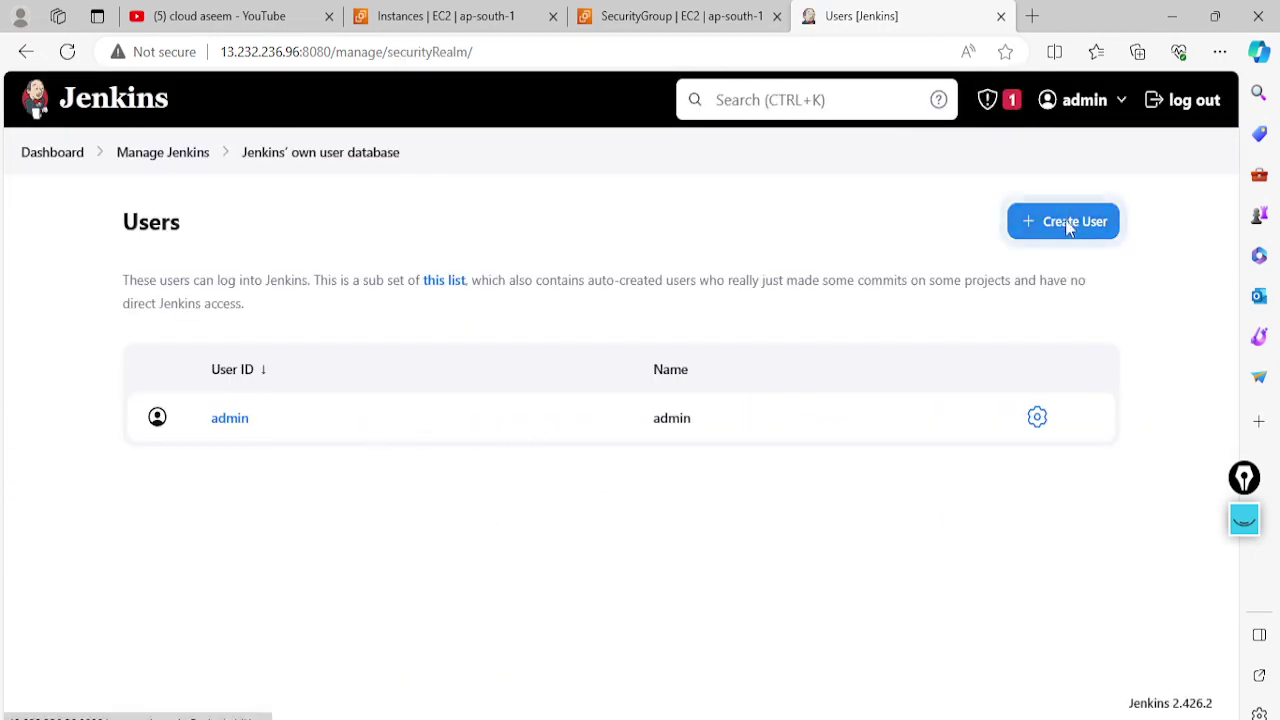
pyautogui.click(494, 310)
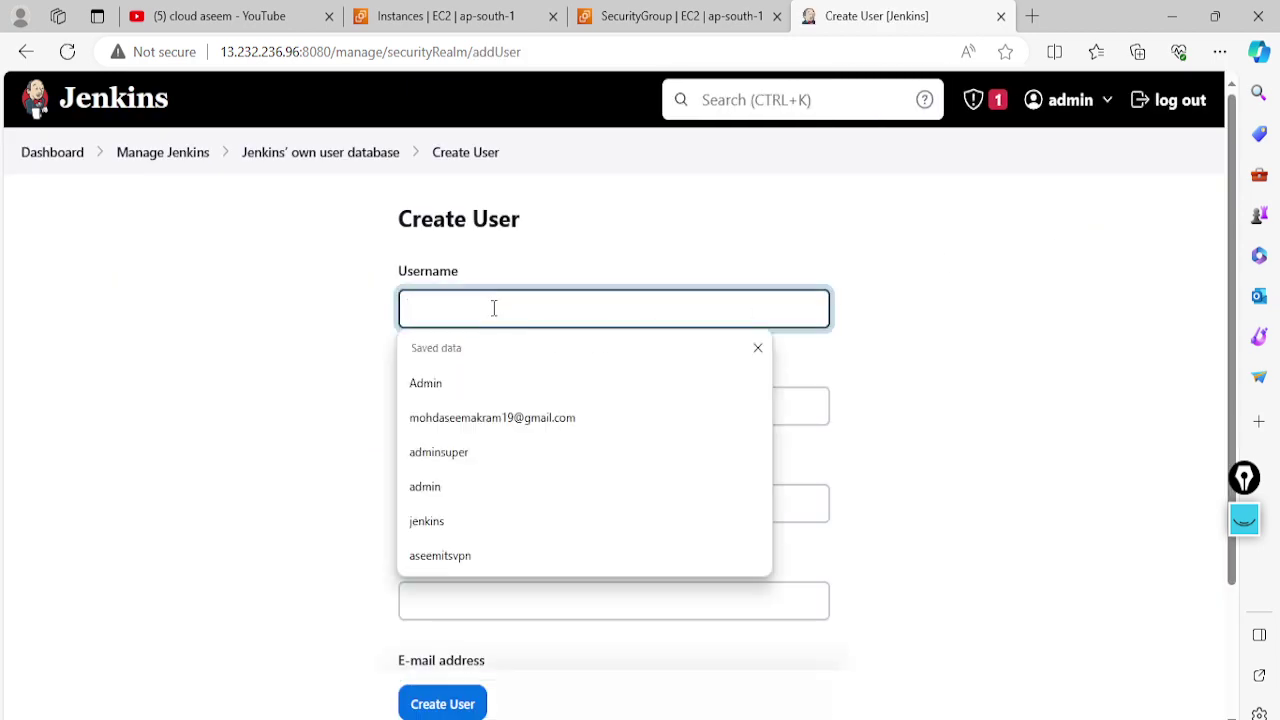
pyautogui.write('aseem')
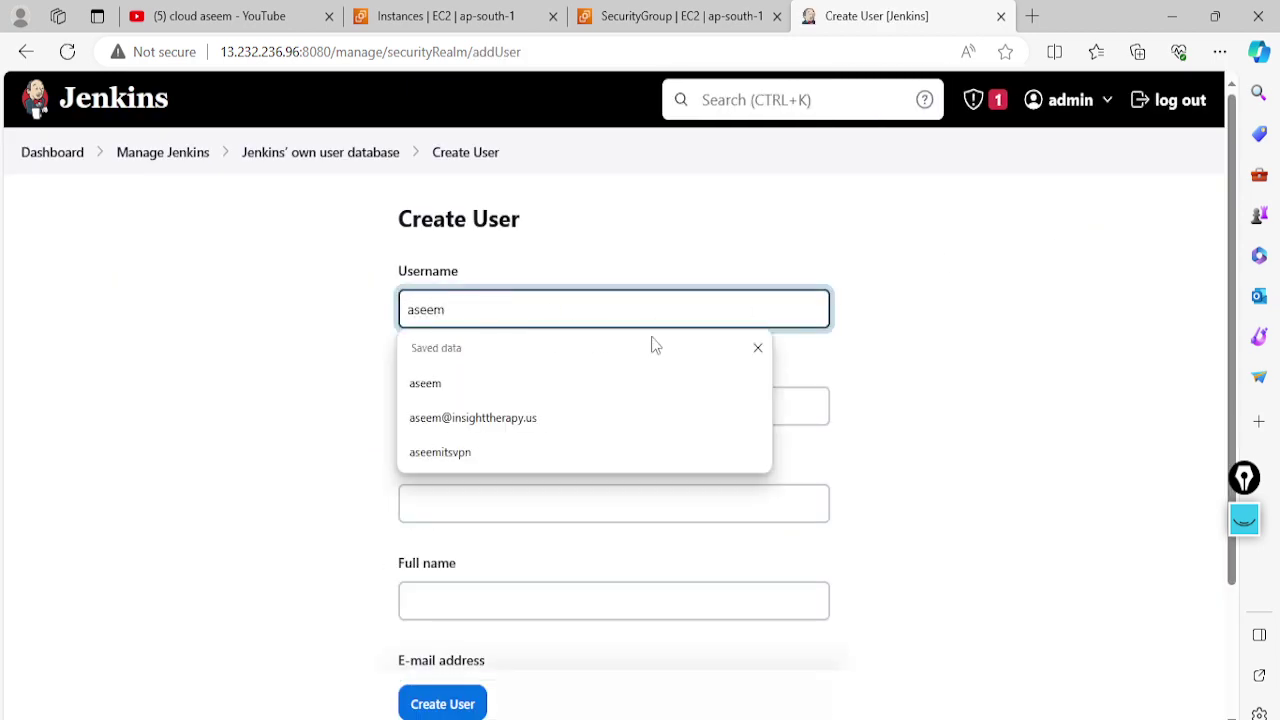
pyautogui.click(916, 341)
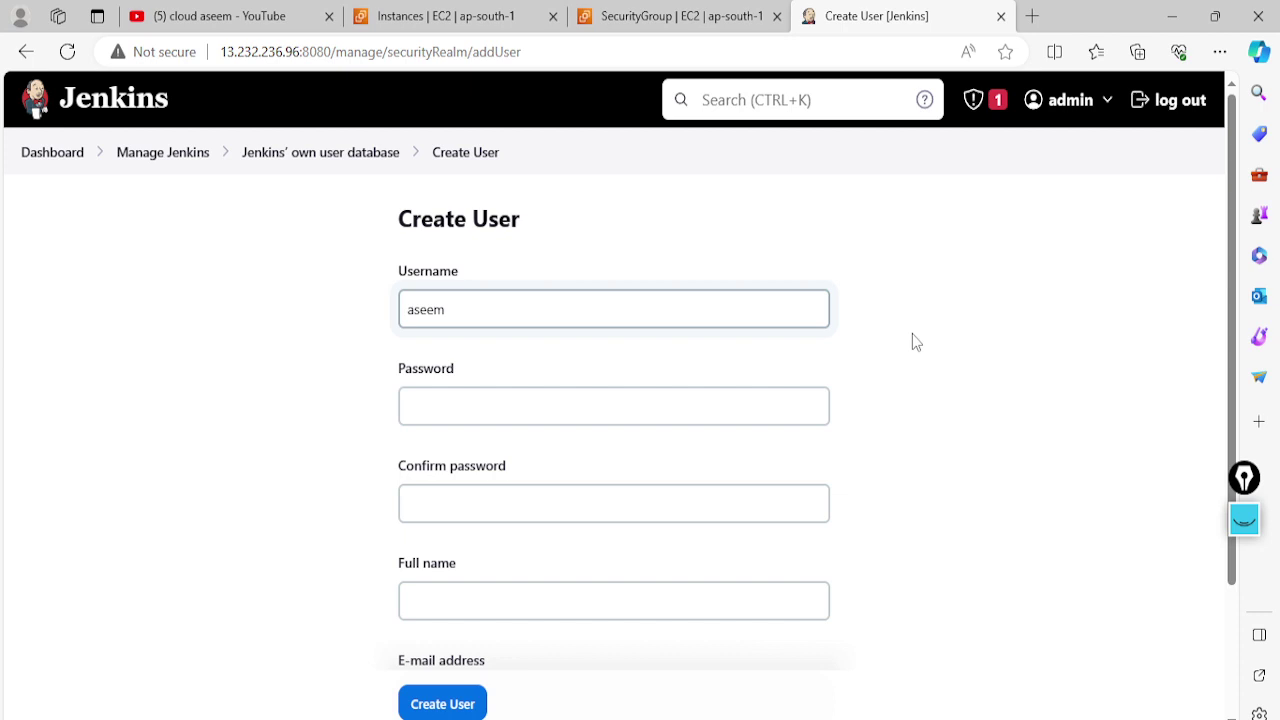
pyautogui.click(490, 405)
pyautogui.write('•')
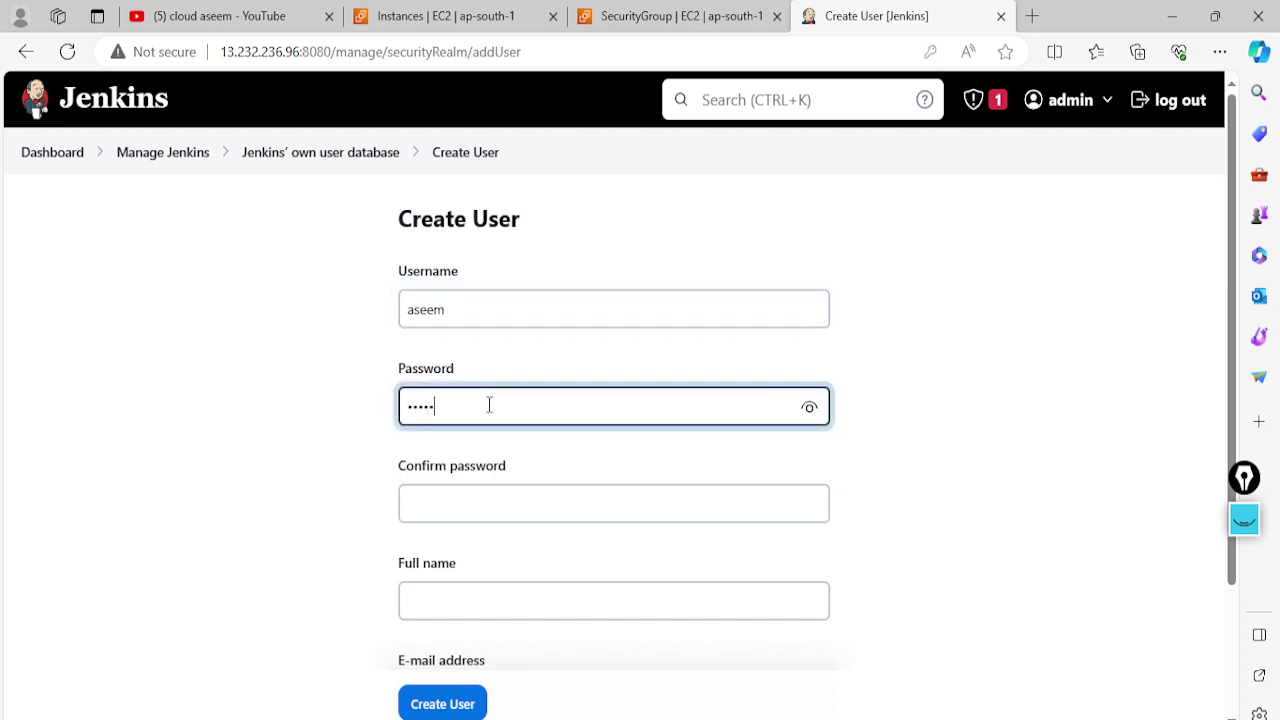
pyautogui.click(435, 498)
pyautogui.write('•')
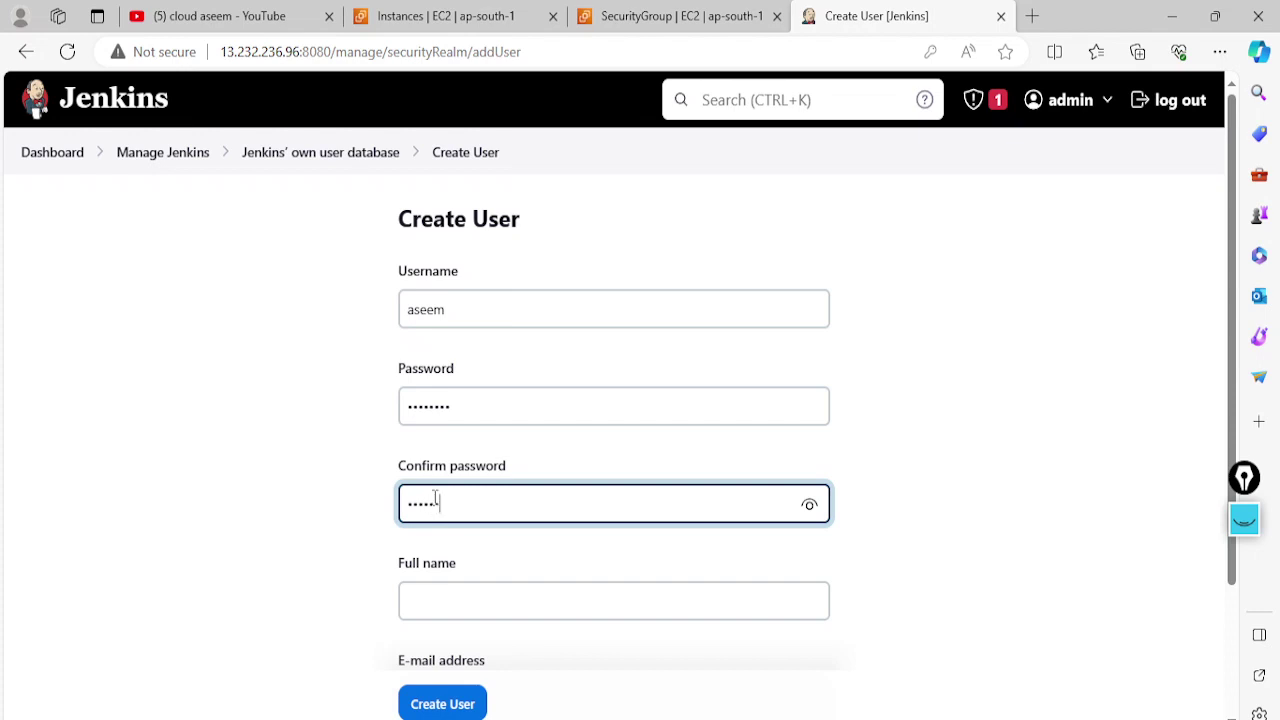
# Add full name aseem and an e-mail address, then create the account
pyautogui.scroll(-2, 435, 498)
pyautogui.click(455, 431)
pyautogui.write('a')
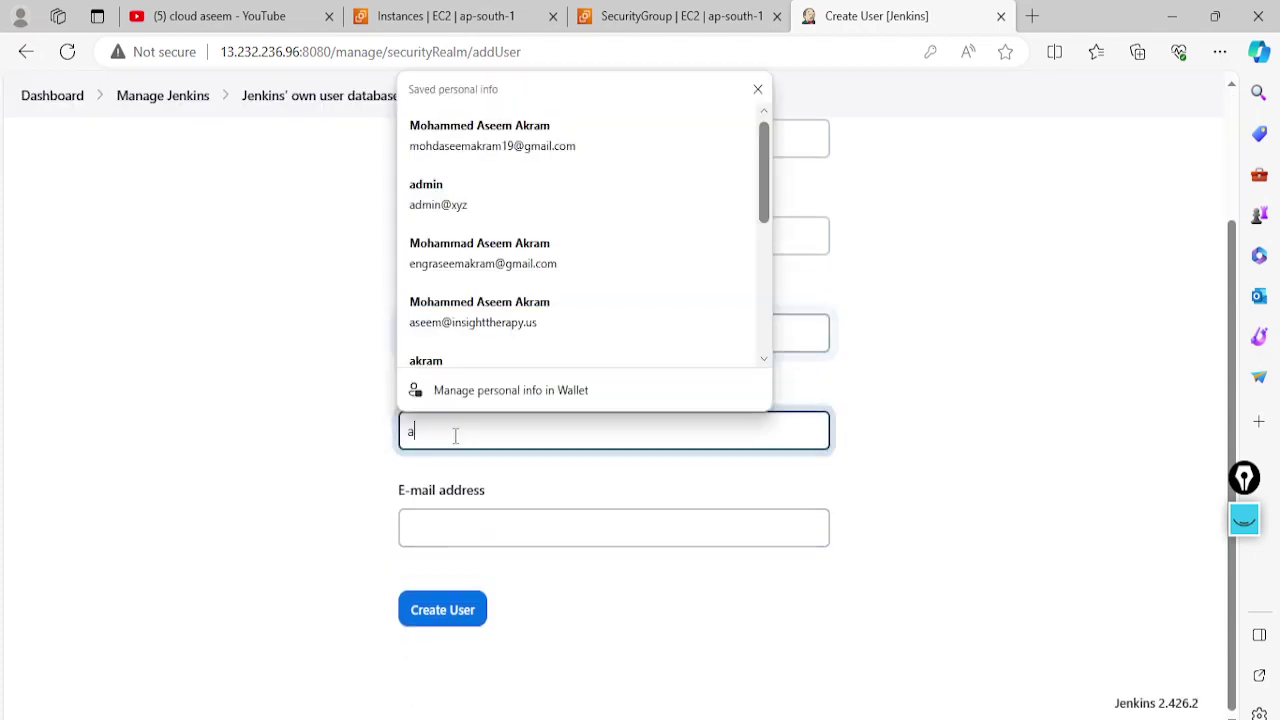
pyautogui.write('seem')
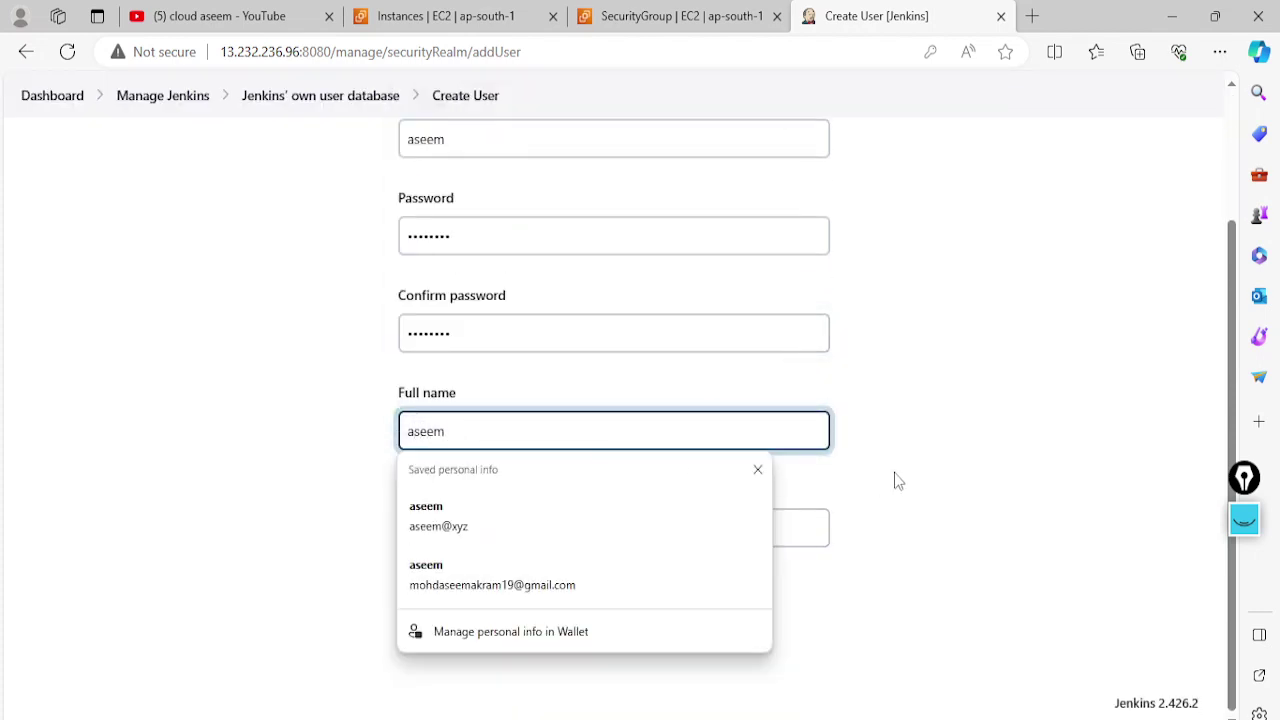
pyautogui.click(897, 481)
pyautogui.click(525, 526)
pyautogui.write('asee')
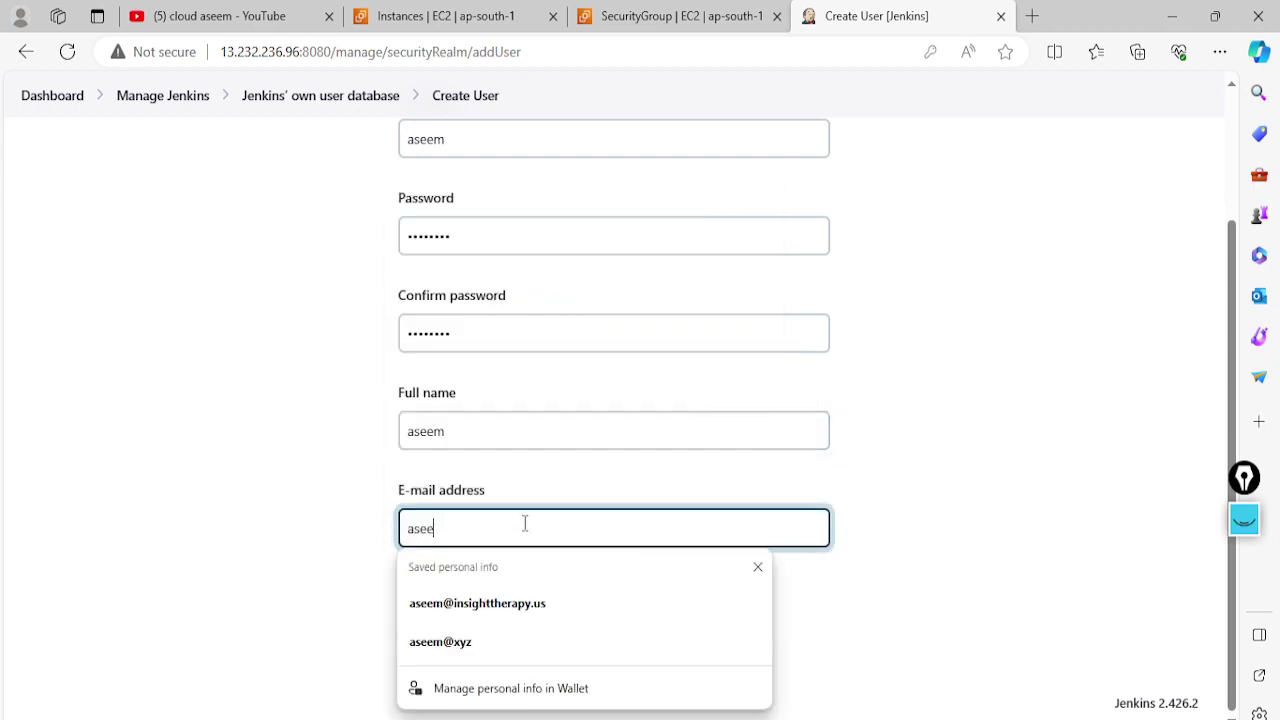
pyautogui.write('m@xyz')
pyautogui.click(920, 480)
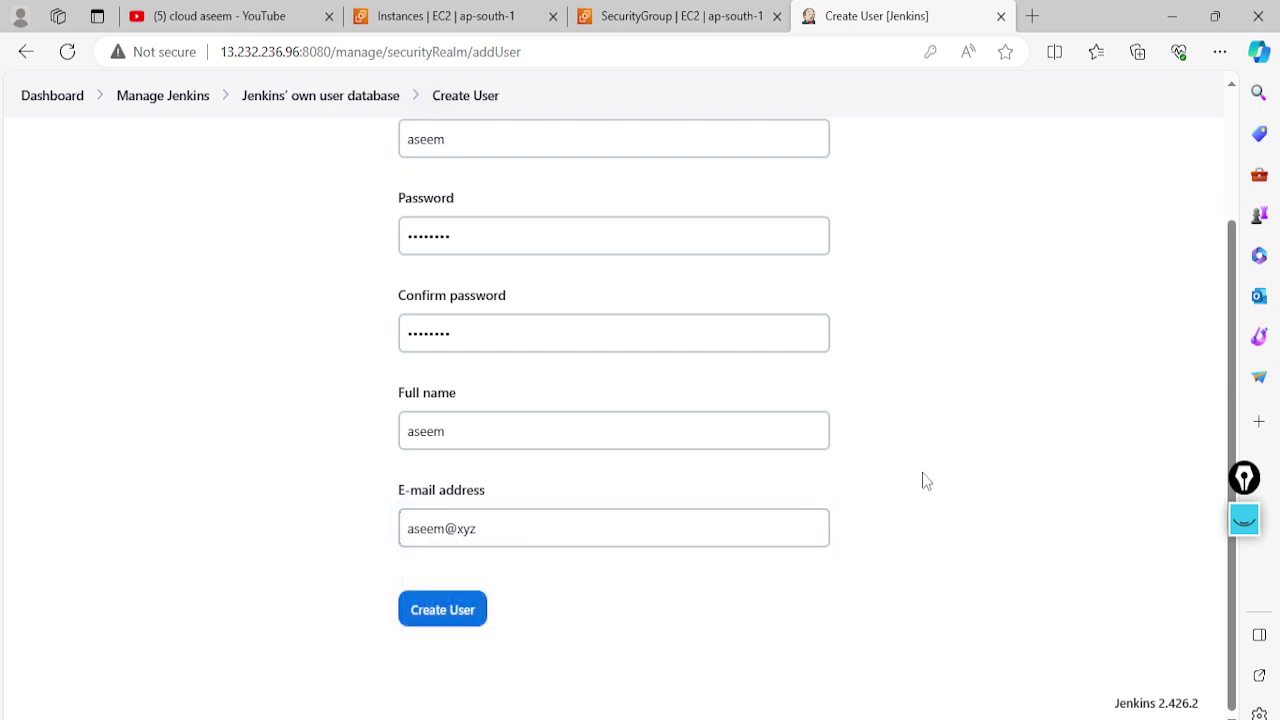
pyautogui.click(452, 614)
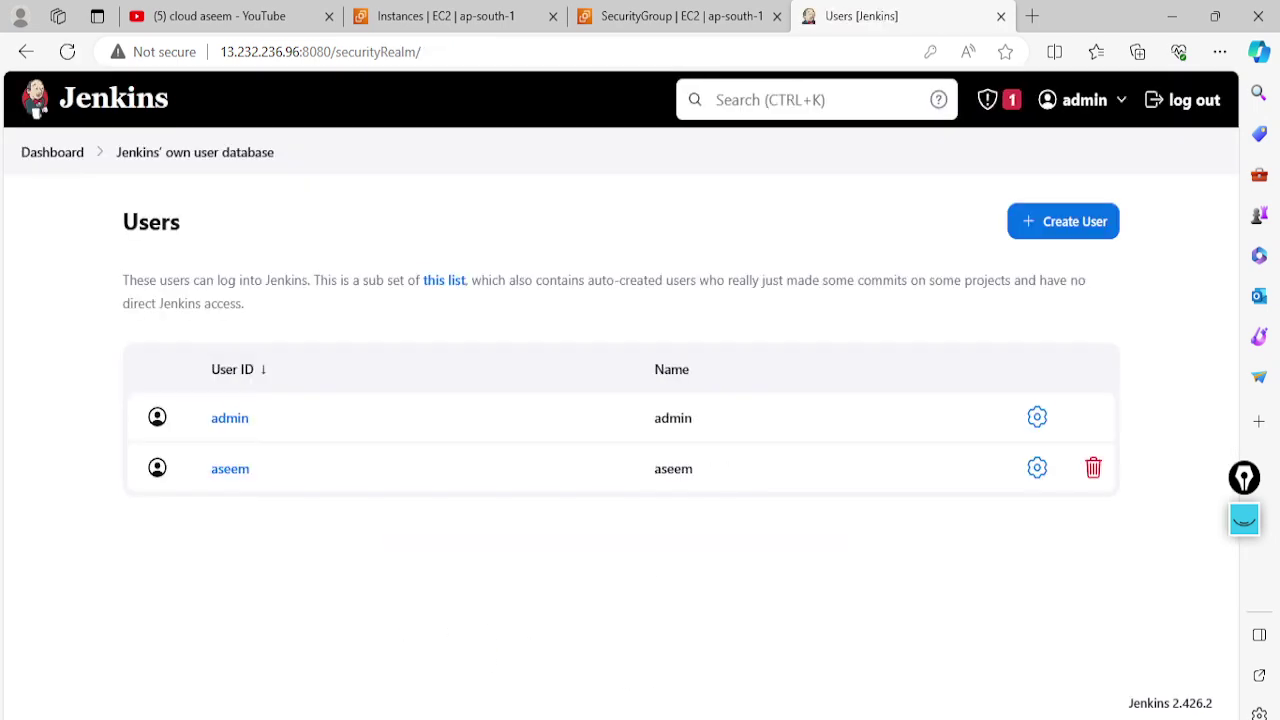
pyautogui.hotkey('alt', 'Tab')
pyautogui.scroll(-10, 559, 451)
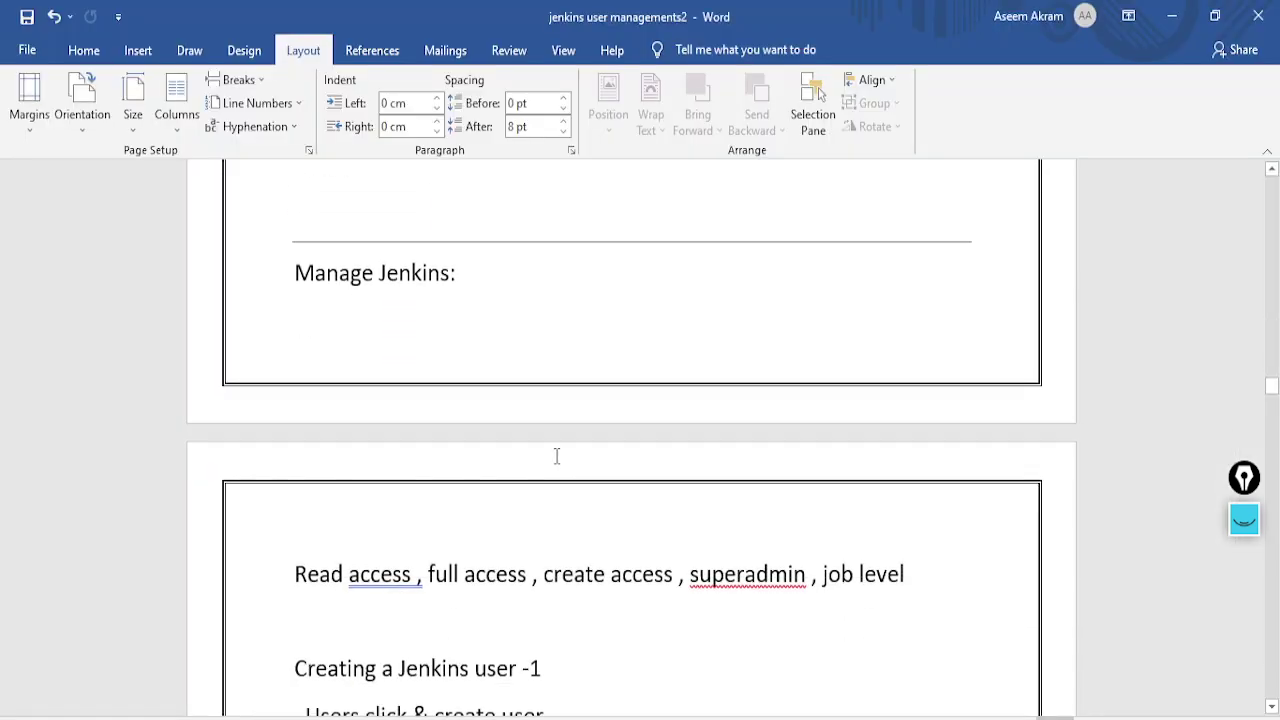
pyautogui.scroll(-8, 484, 487)
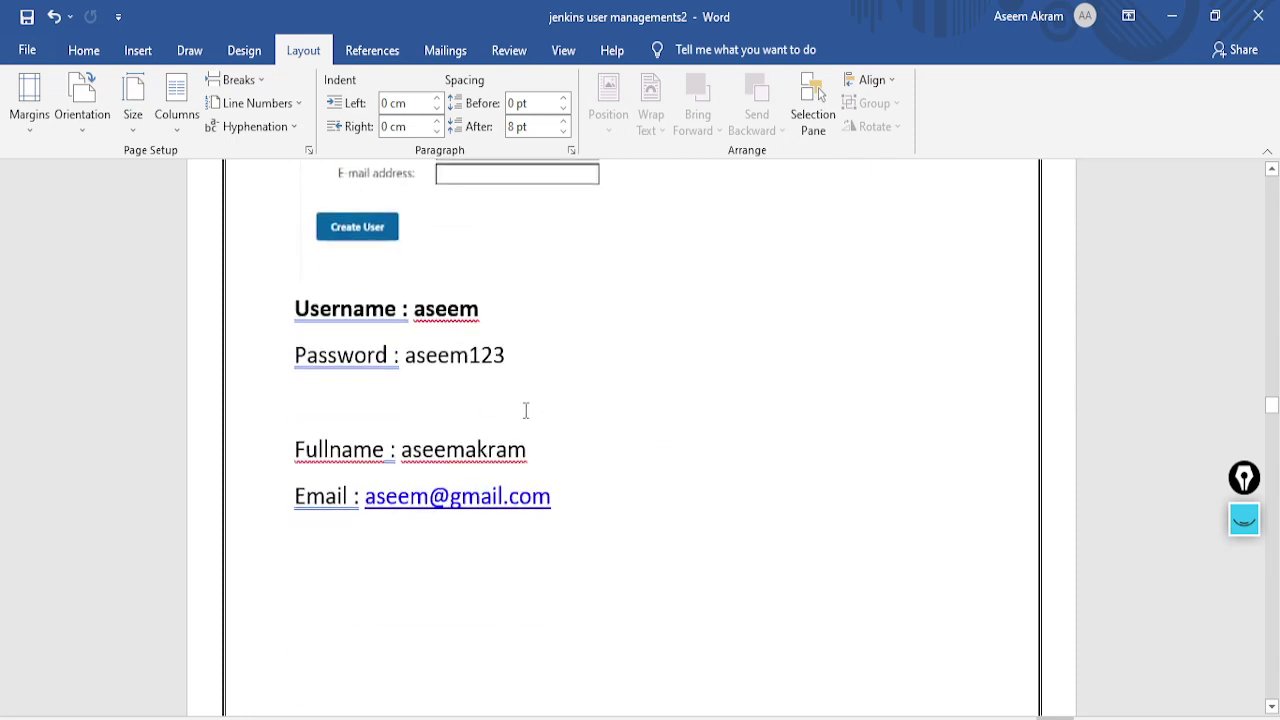
pyautogui.scroll(-6, 487, 427)
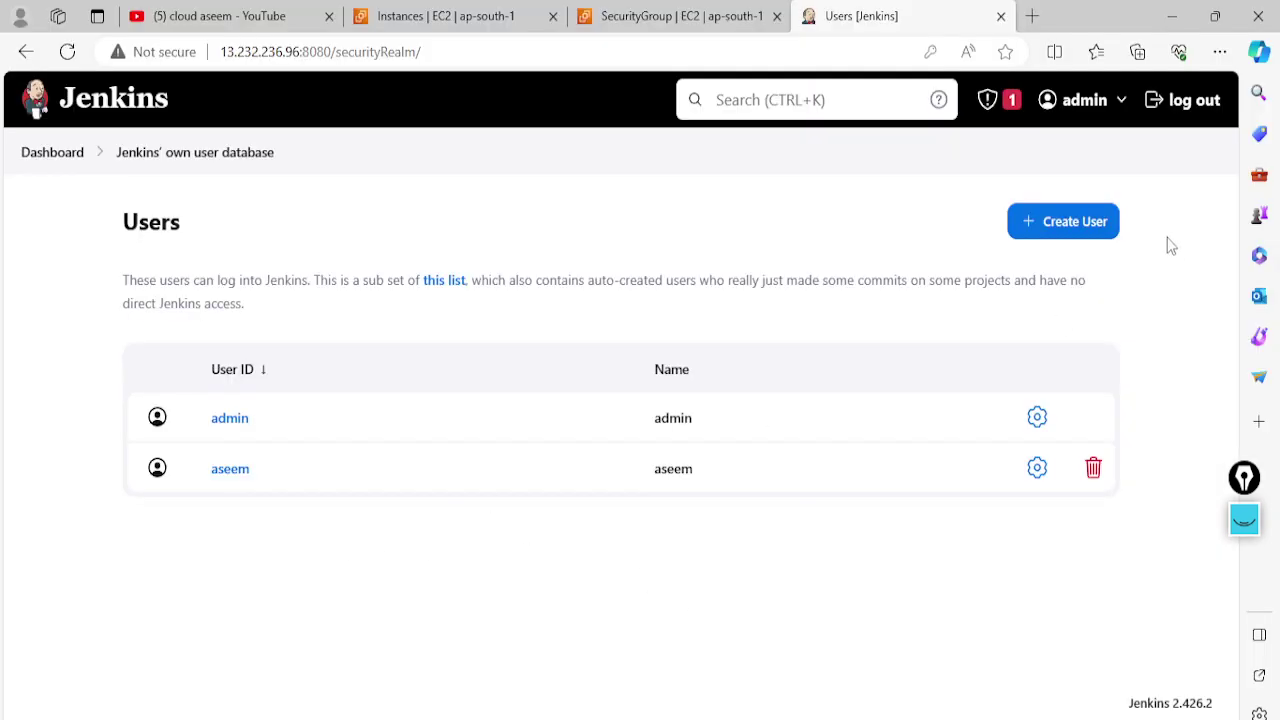
pyautogui.click(1089, 222)
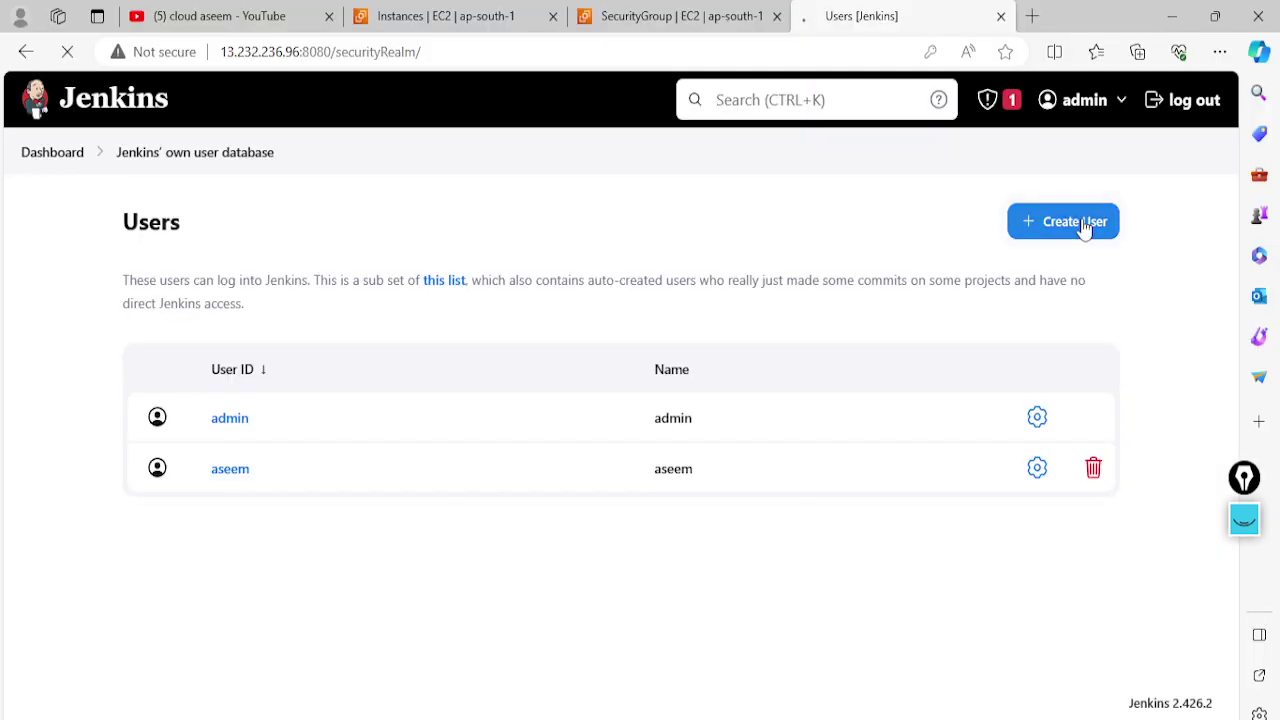
# Create user akram with password, confirmed password, full name and e-mail address
pyautogui.write('akram')
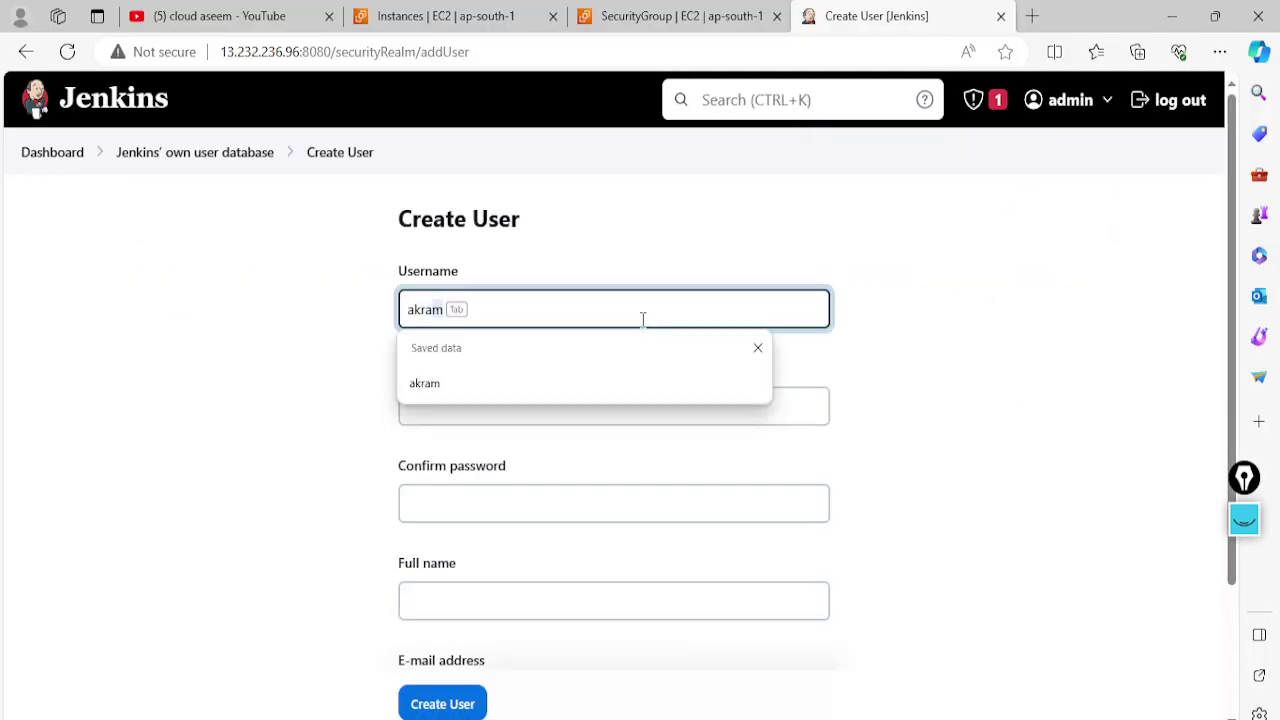
pyautogui.click(567, 398)
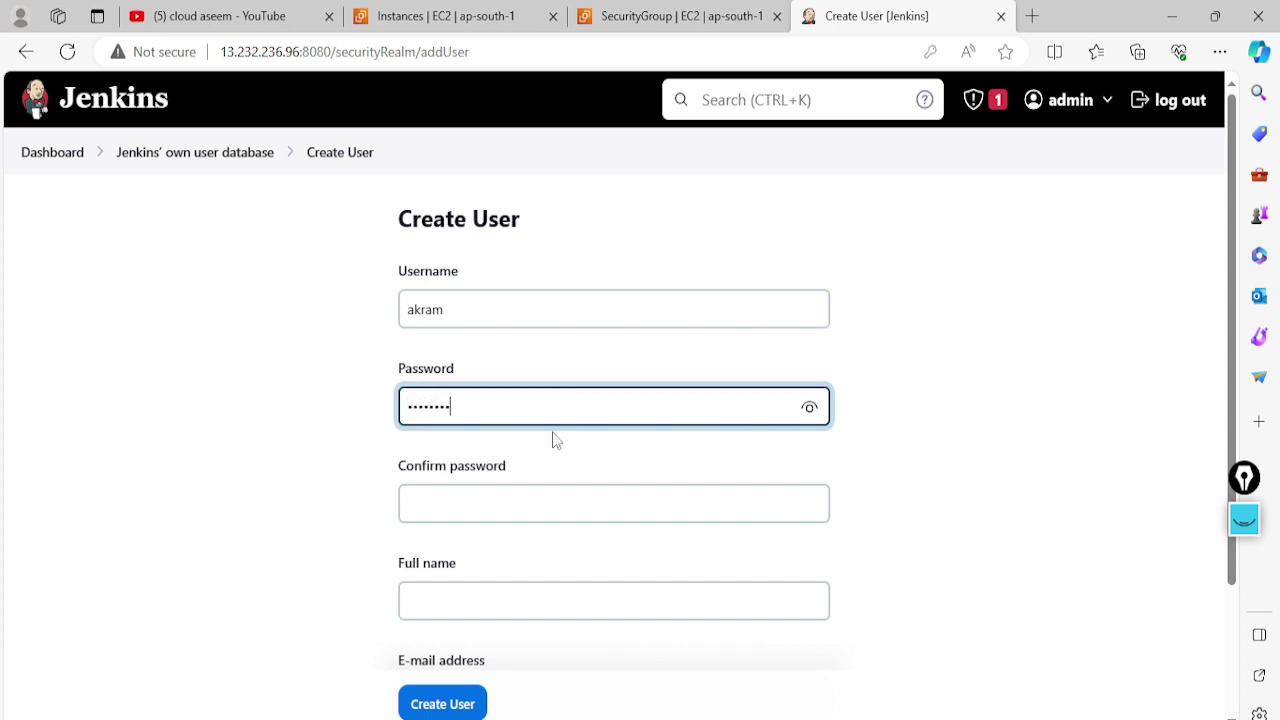
pyautogui.click(500, 494)
pyautogui.write('a')
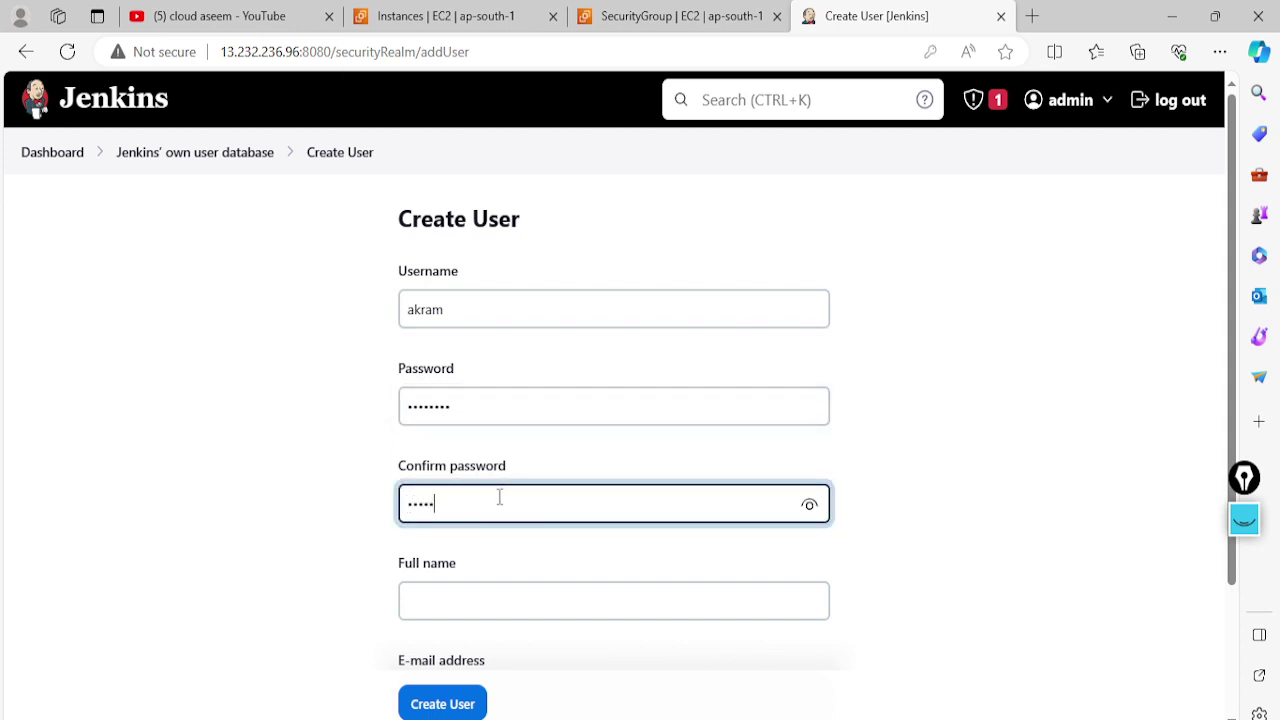
pyautogui.scroll(-2, 500, 497)
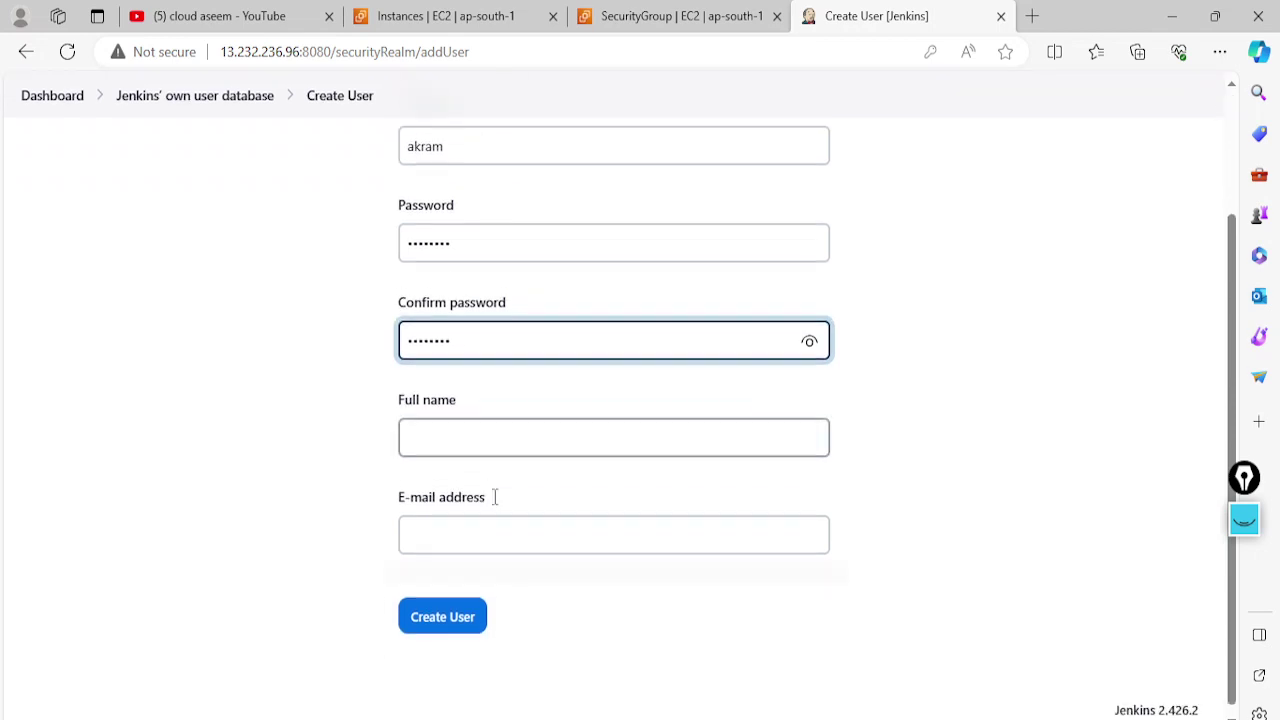
pyautogui.click(471, 437)
pyautogui.write('akramam')
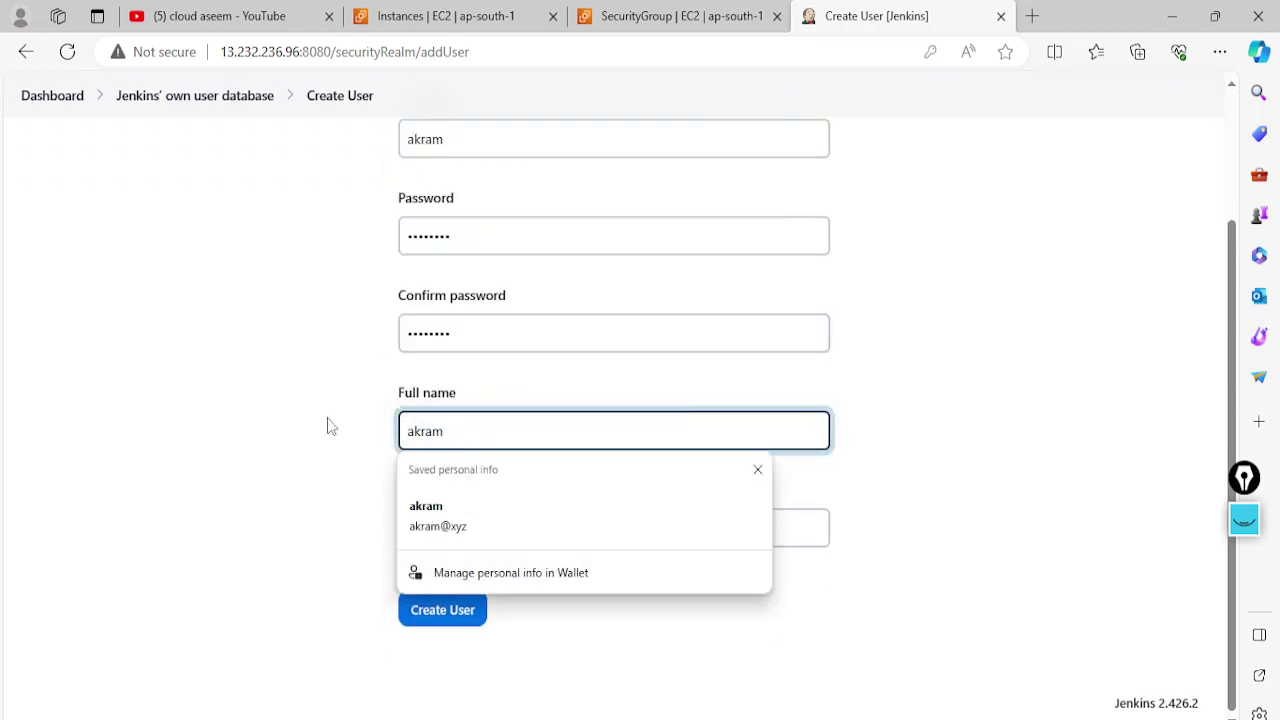
pyautogui.click(474, 531)
pyautogui.write('ak')
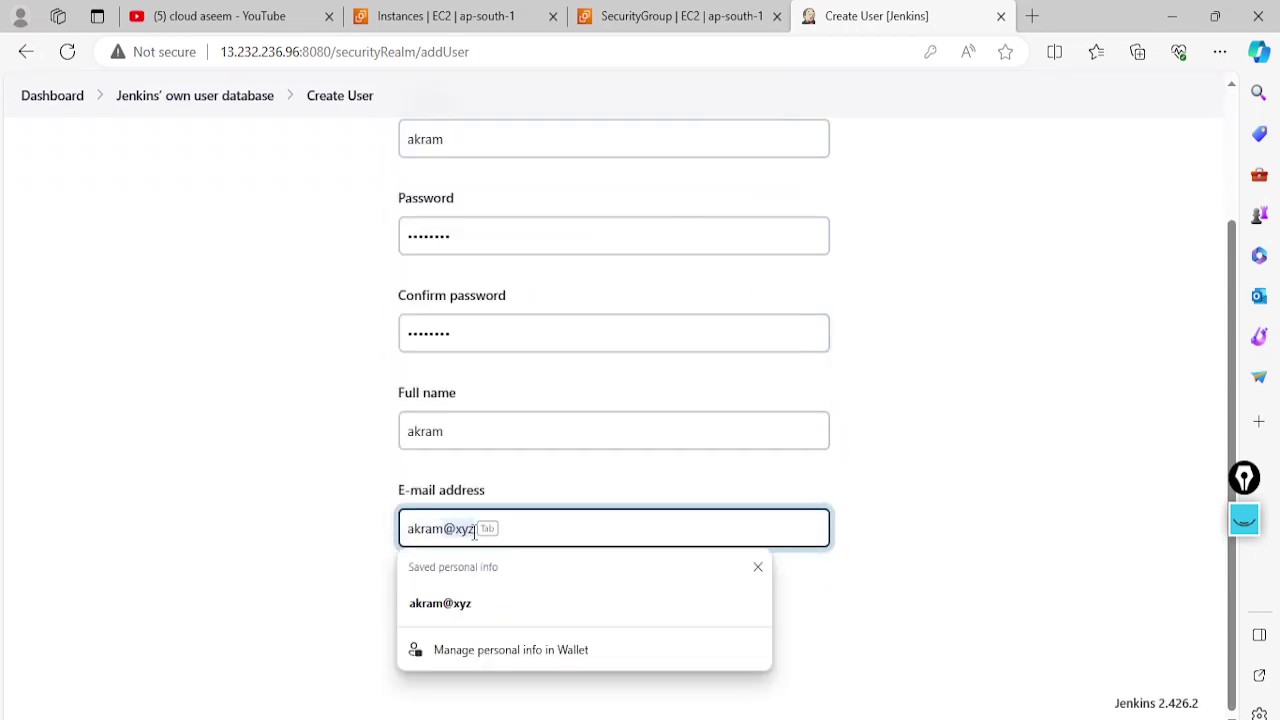
pyautogui.write('ram@xyz')
pyautogui.click(386, 543)
pyautogui.click(460, 612)
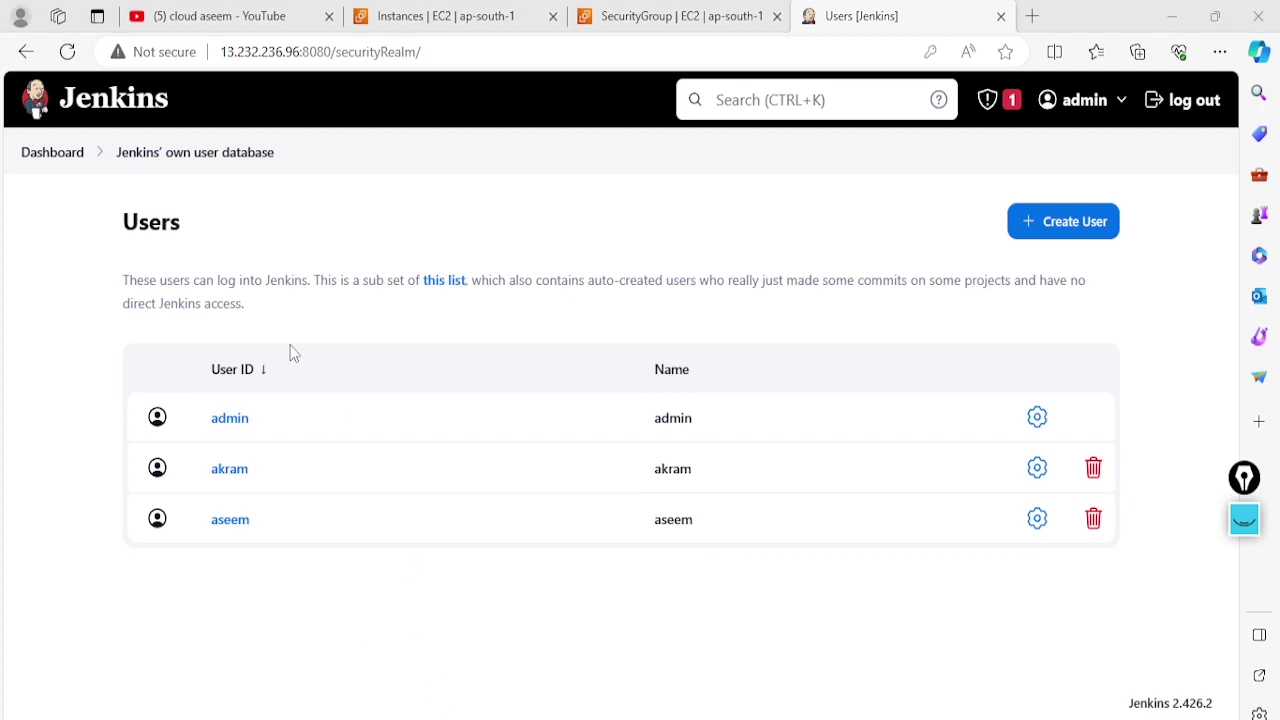
# Snip the Jenkins users list and paste the capture into the Word notes
pyautogui.click(645, 63)
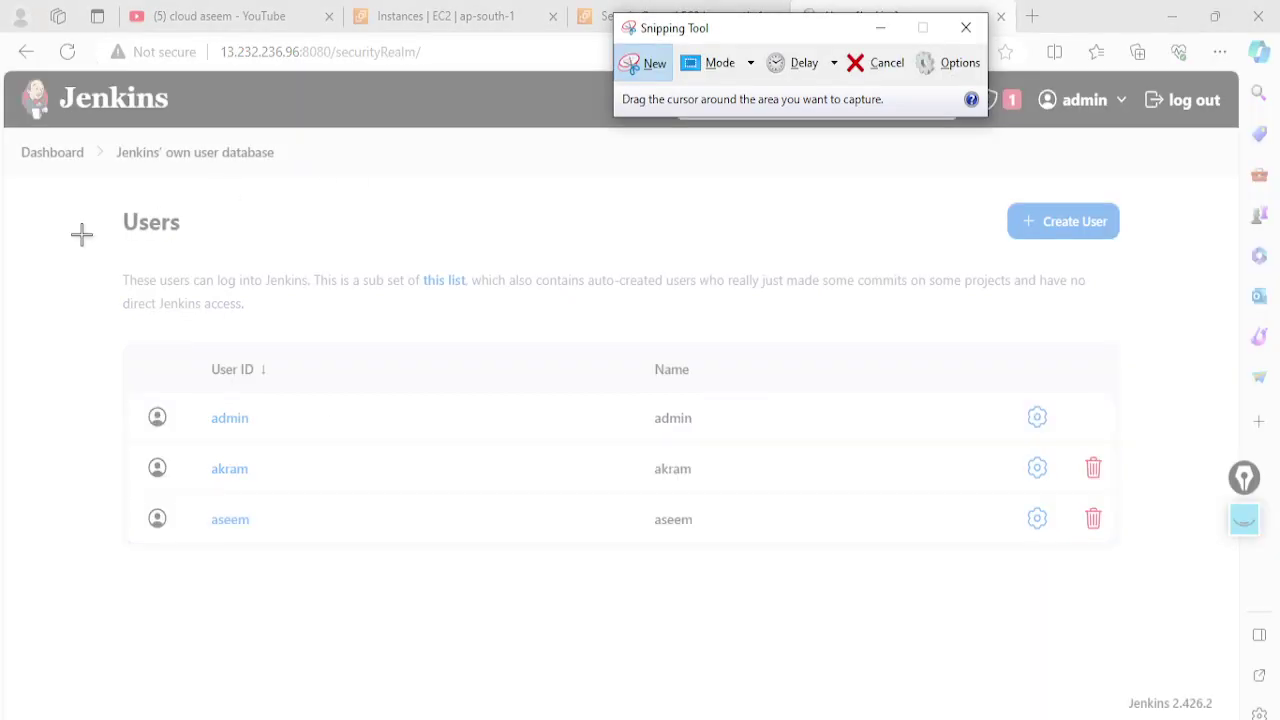
pyautogui.moveTo(3, 124); pyautogui.dragTo(1162, 590)
pyautogui.hotkey('alt', 'Tab')
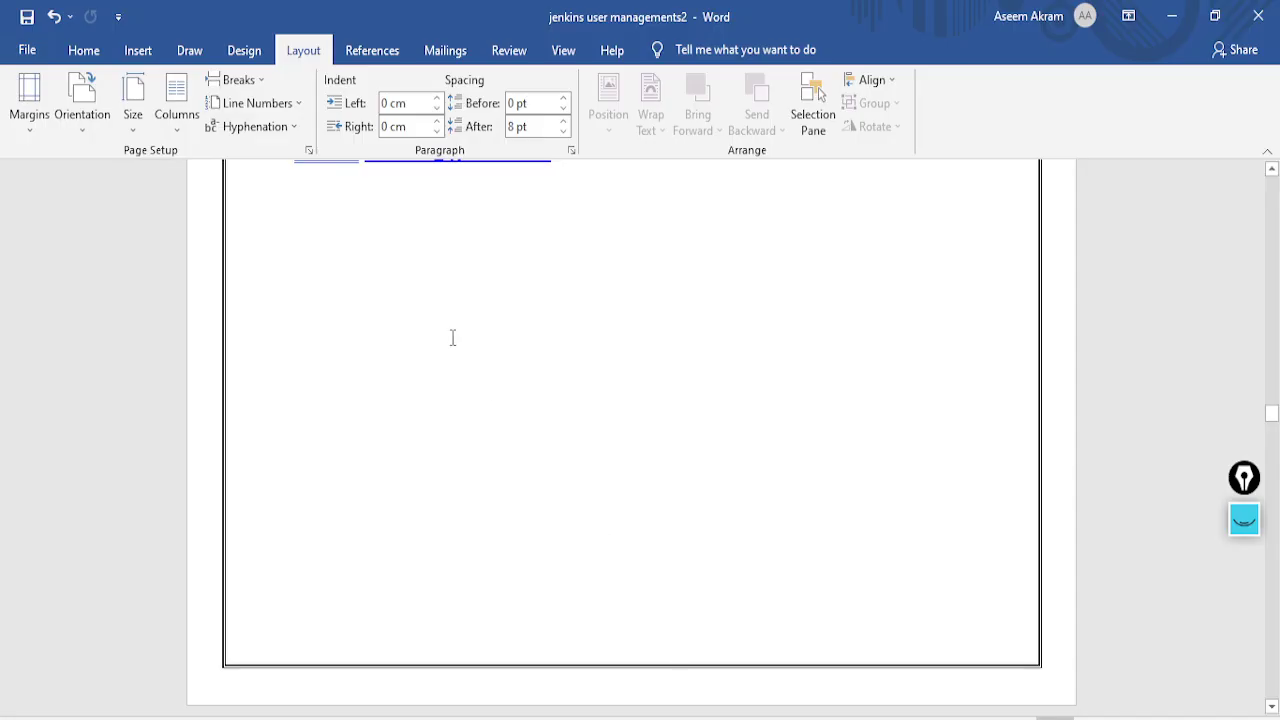
pyautogui.scroll(3, 420, 416)
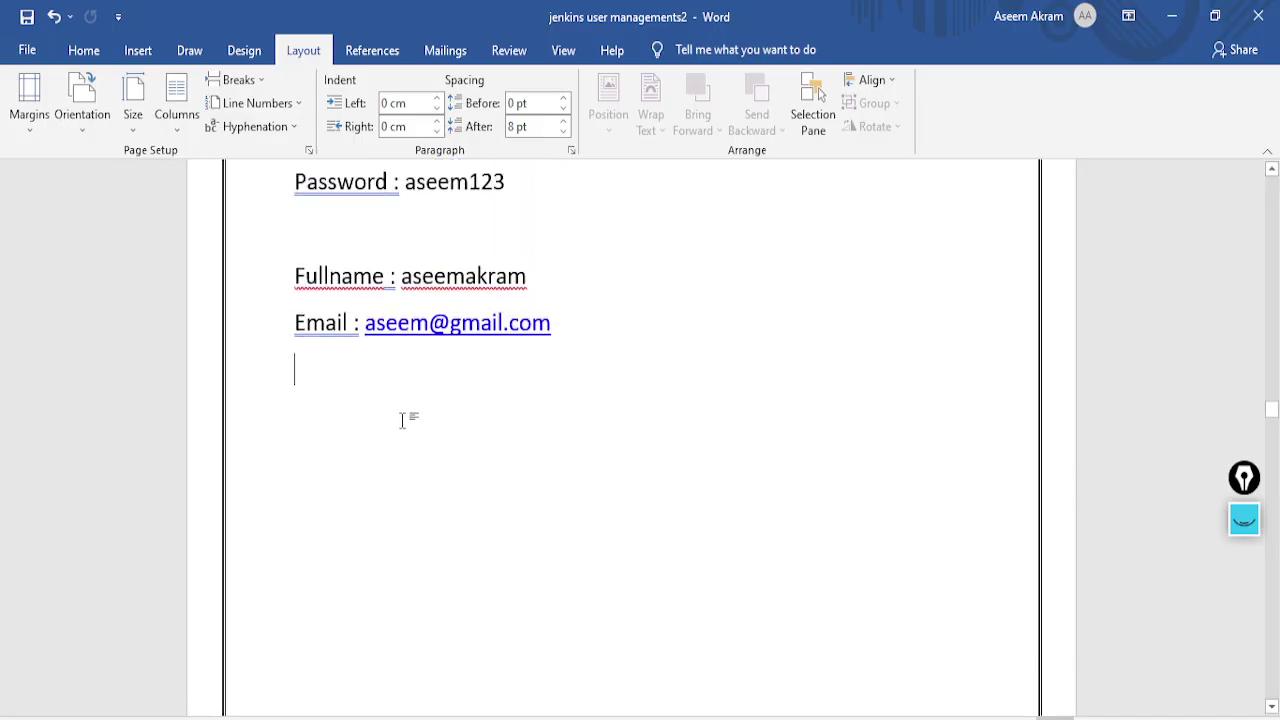
pyautogui.hotkey('ctrl', 'v')
pyautogui.scroll(-4, 523, 523)
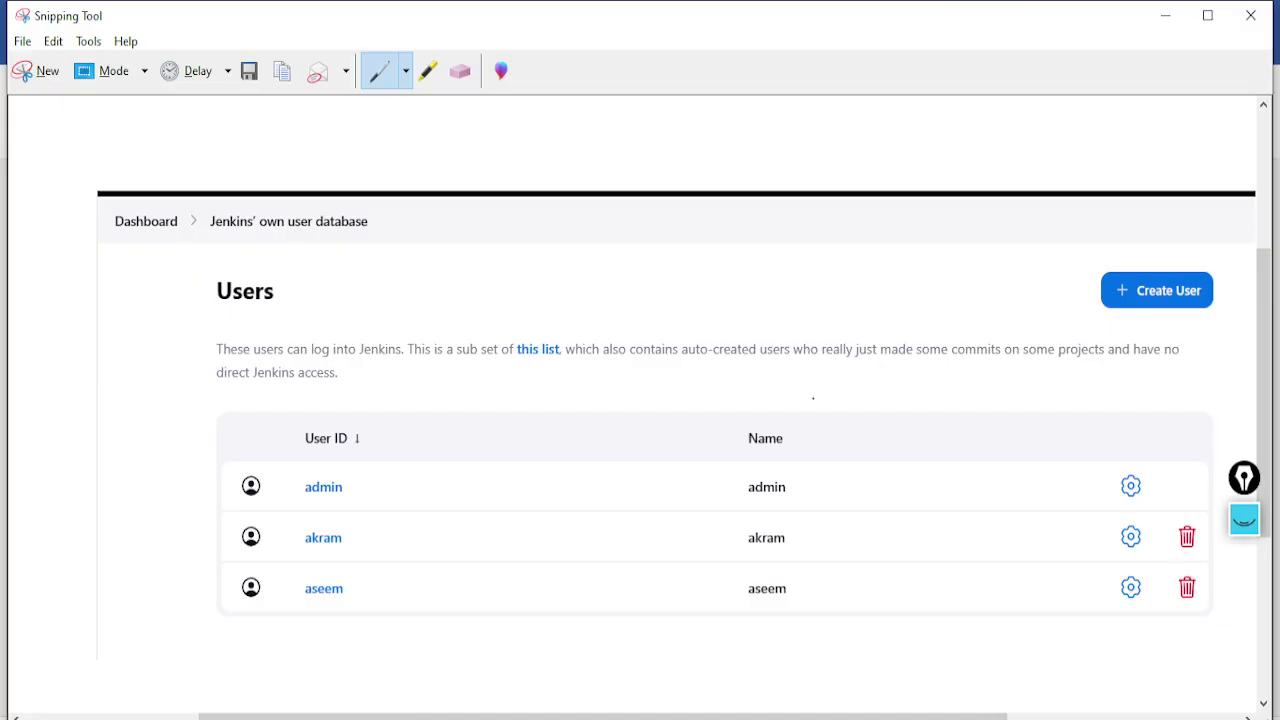
pyautogui.click(1165, 15)
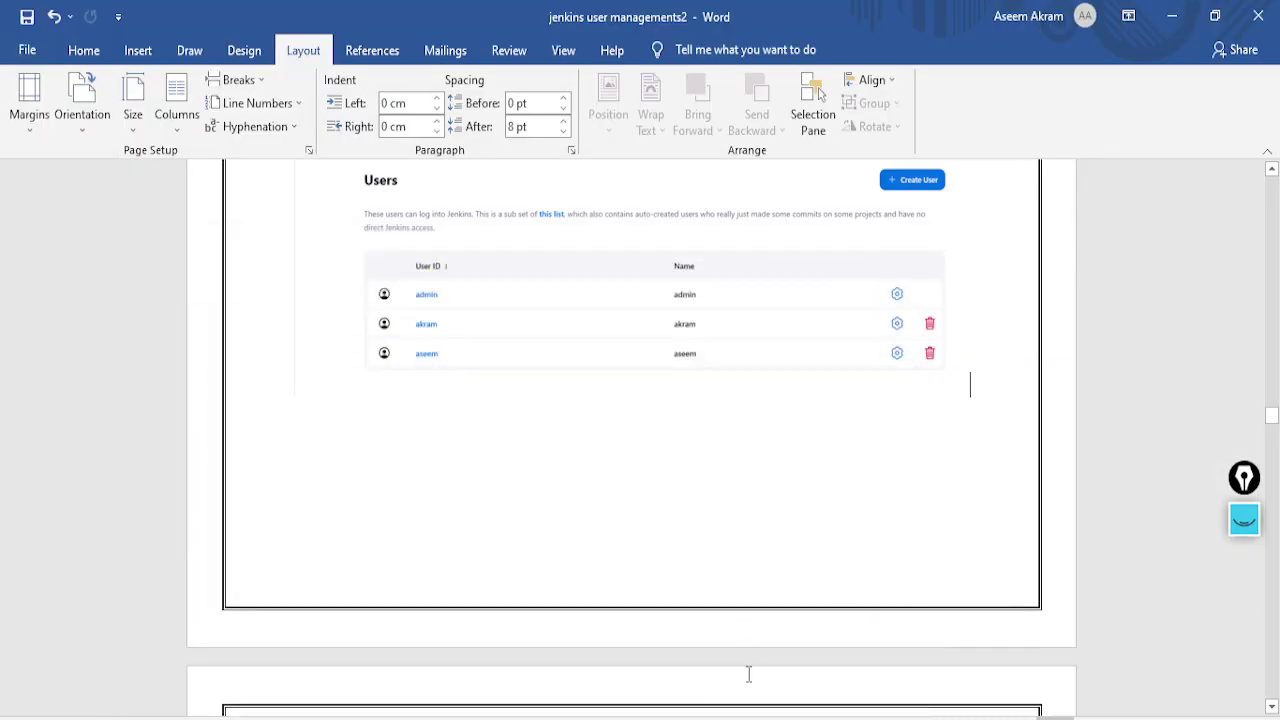
pyautogui.hotkey('alt', 'Tab')
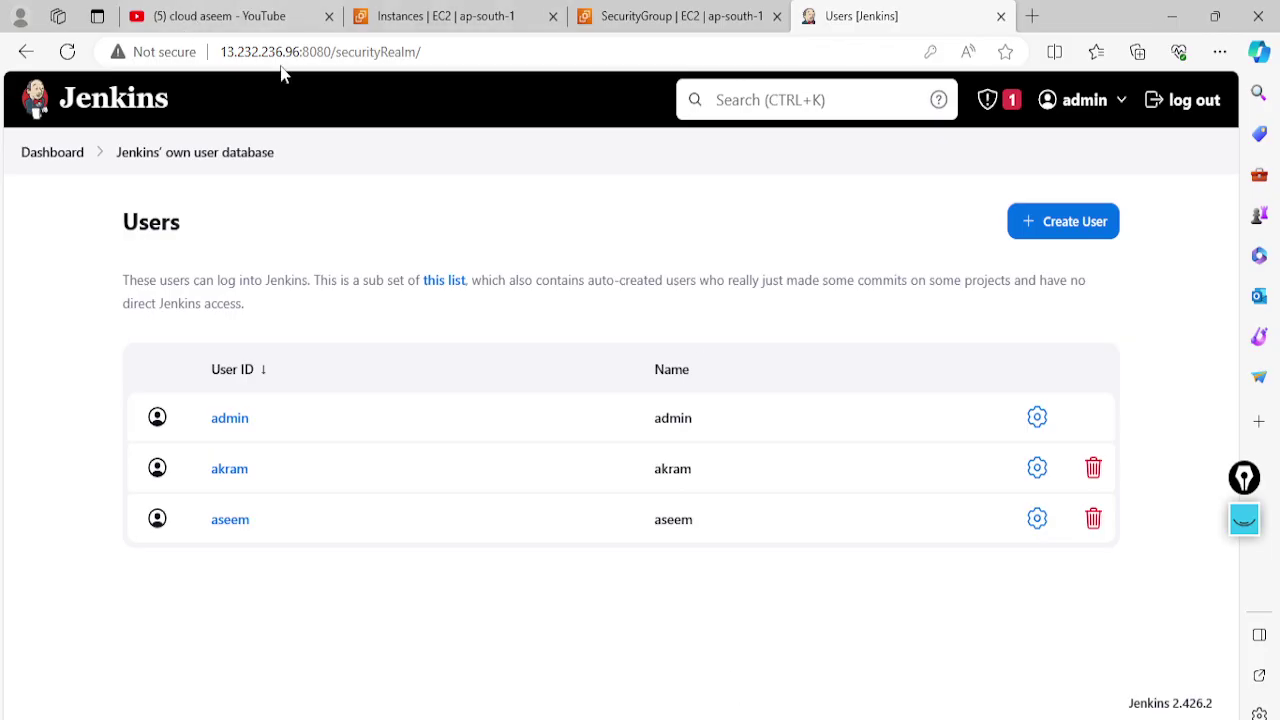
# Copy the Jenkins server address from Edge and load it in Firefox
pyautogui.click(238, 55)
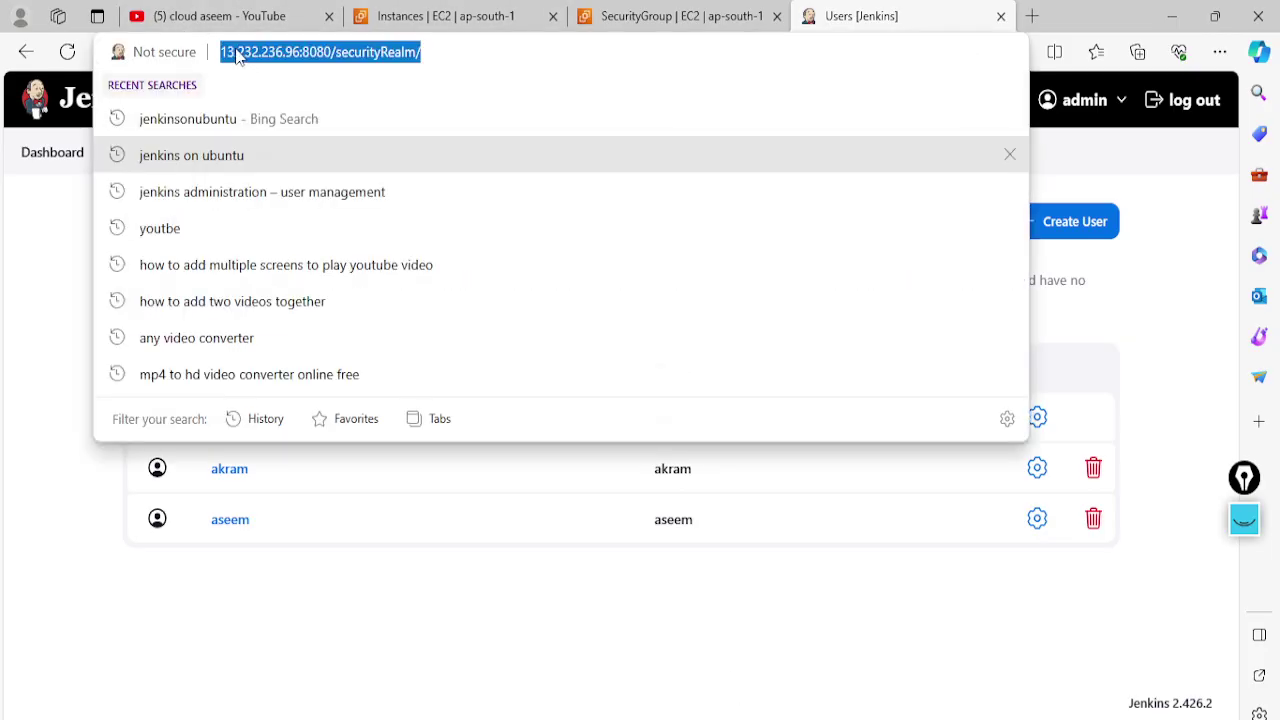
pyautogui.moveTo(224, 55); pyautogui.dragTo(326, 55)
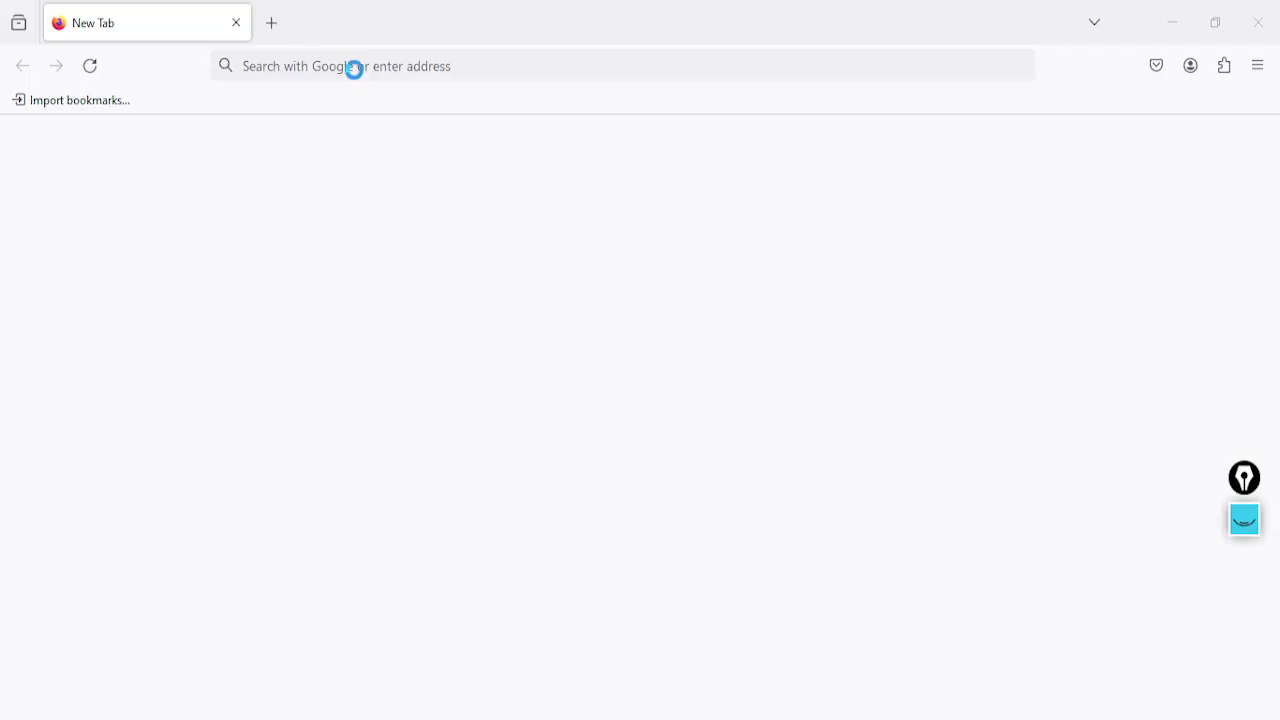
pyautogui.click(331, 68)
pyautogui.write('http://13.232.236.96:8080/')
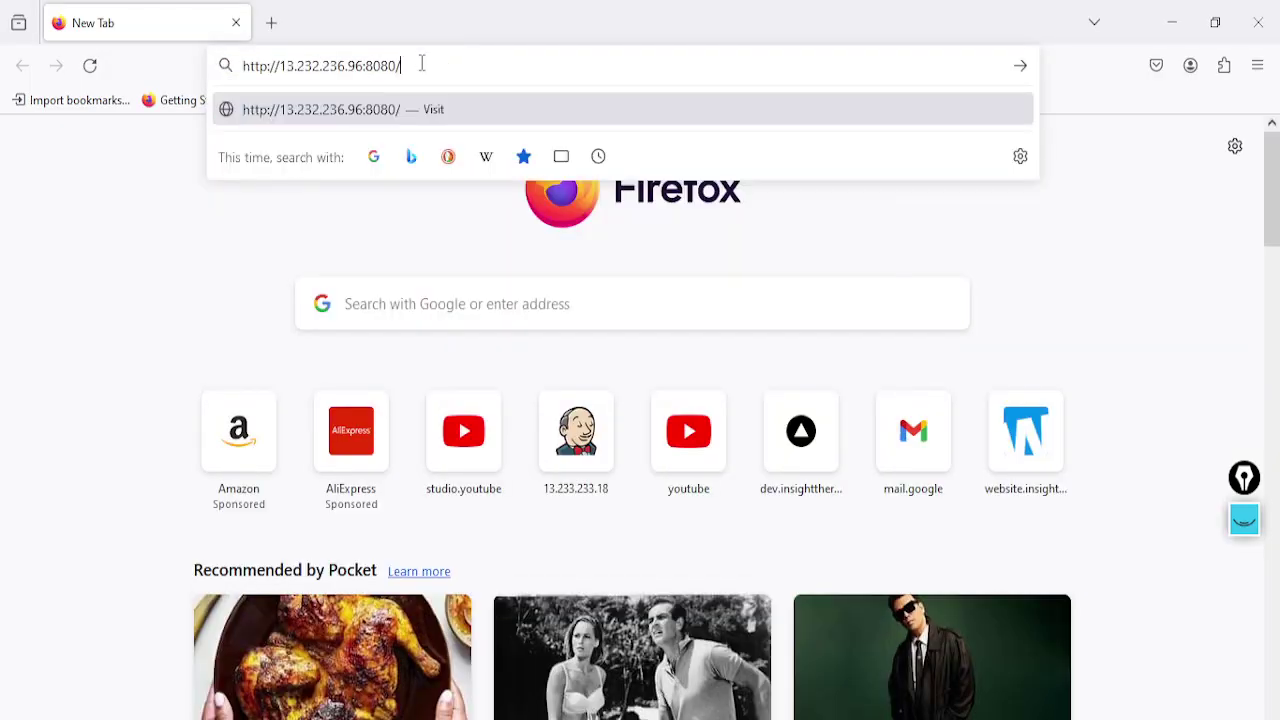
pyautogui.press('Return')
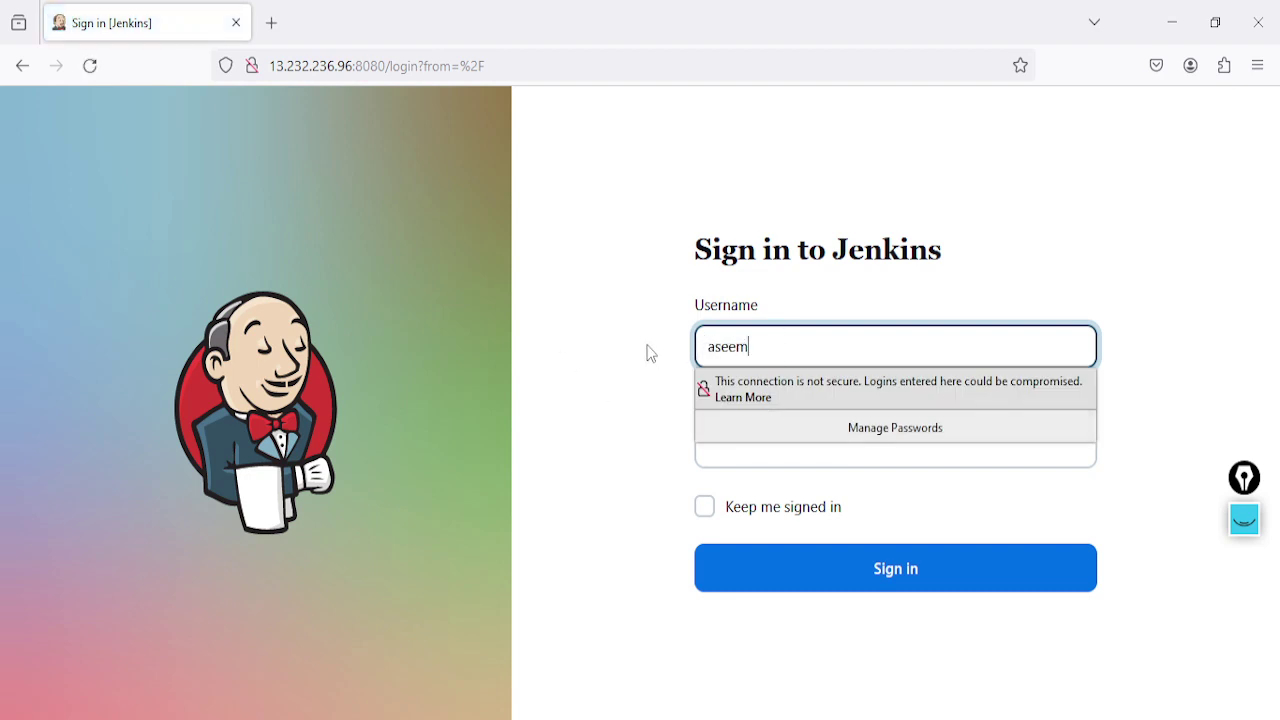
# Sign in as aseem with Keep me signed in, and save the login in the browser
pyautogui.click(746, 451)
pyautogui.write('••')
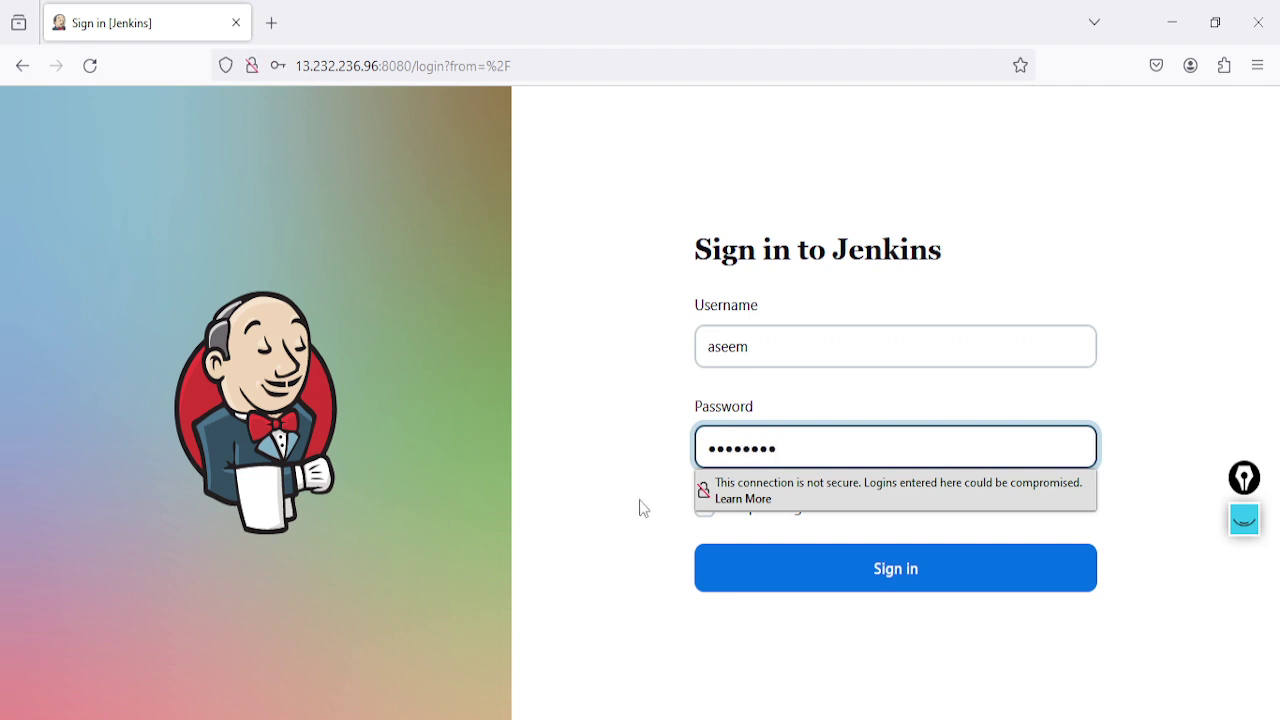
pyautogui.click(712, 507)
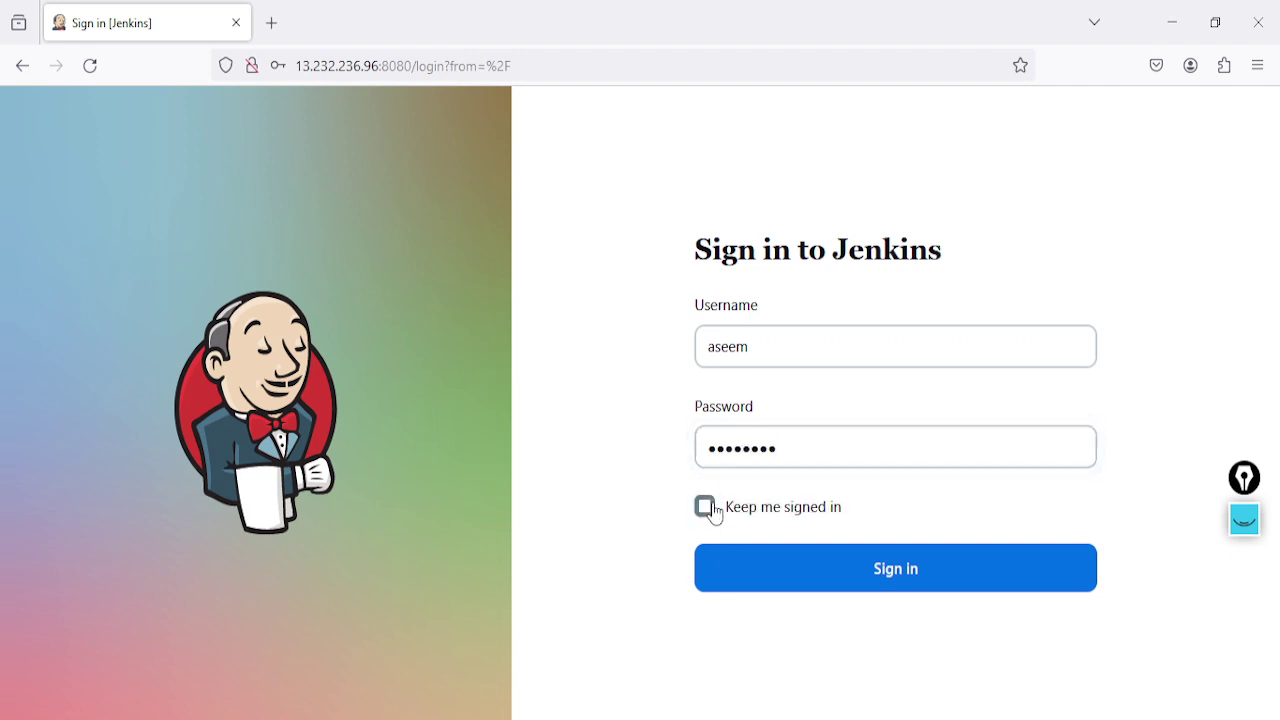
pyautogui.click(789, 580)
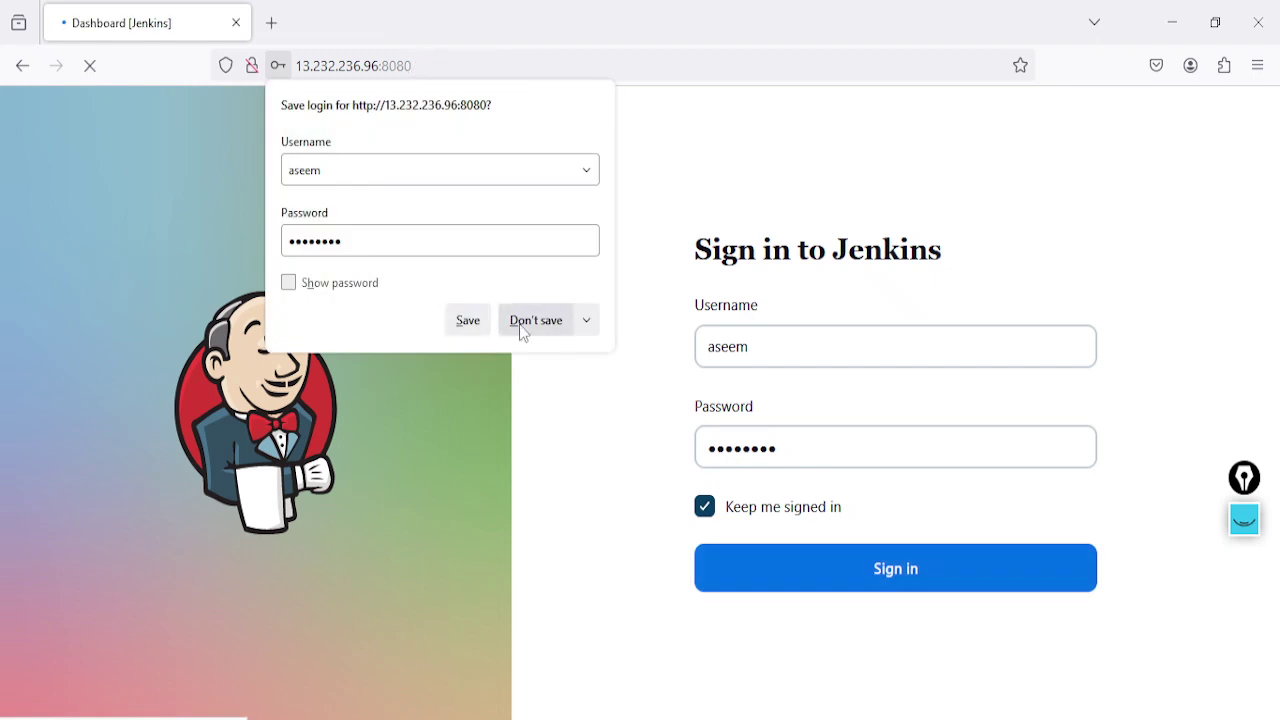
pyautogui.click(470, 322)
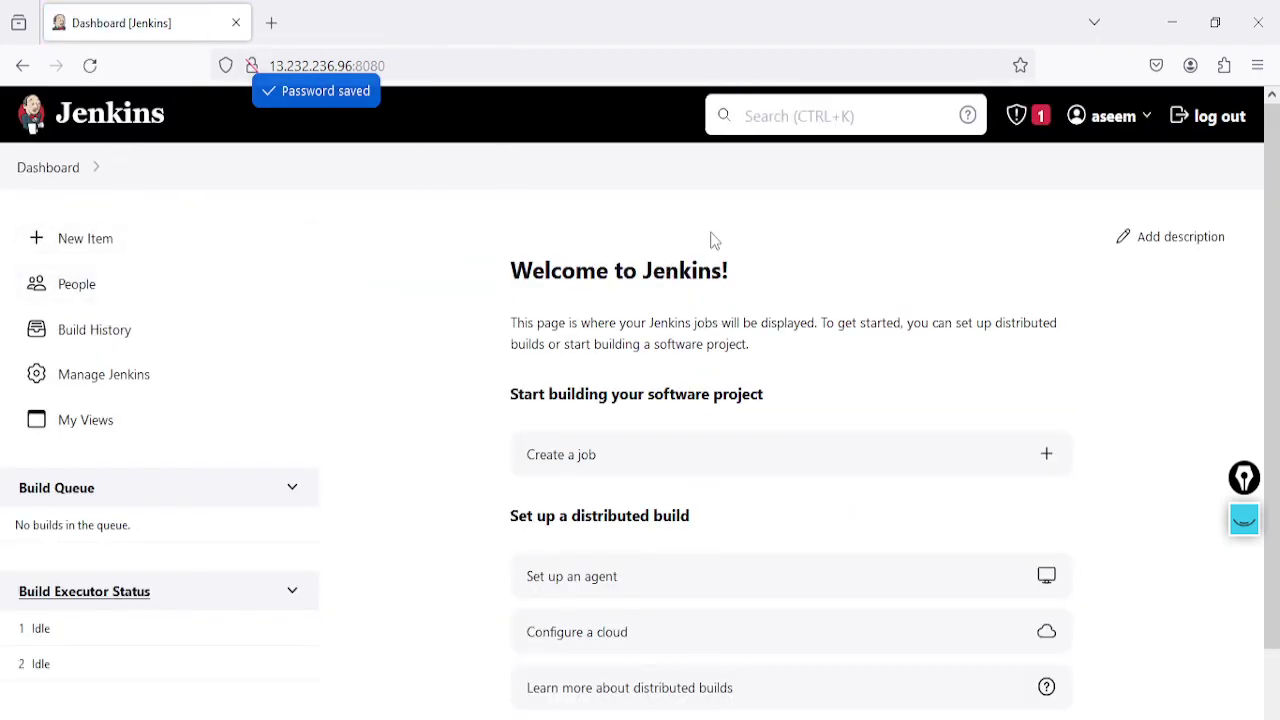
pyautogui.moveTo(1143, 125)
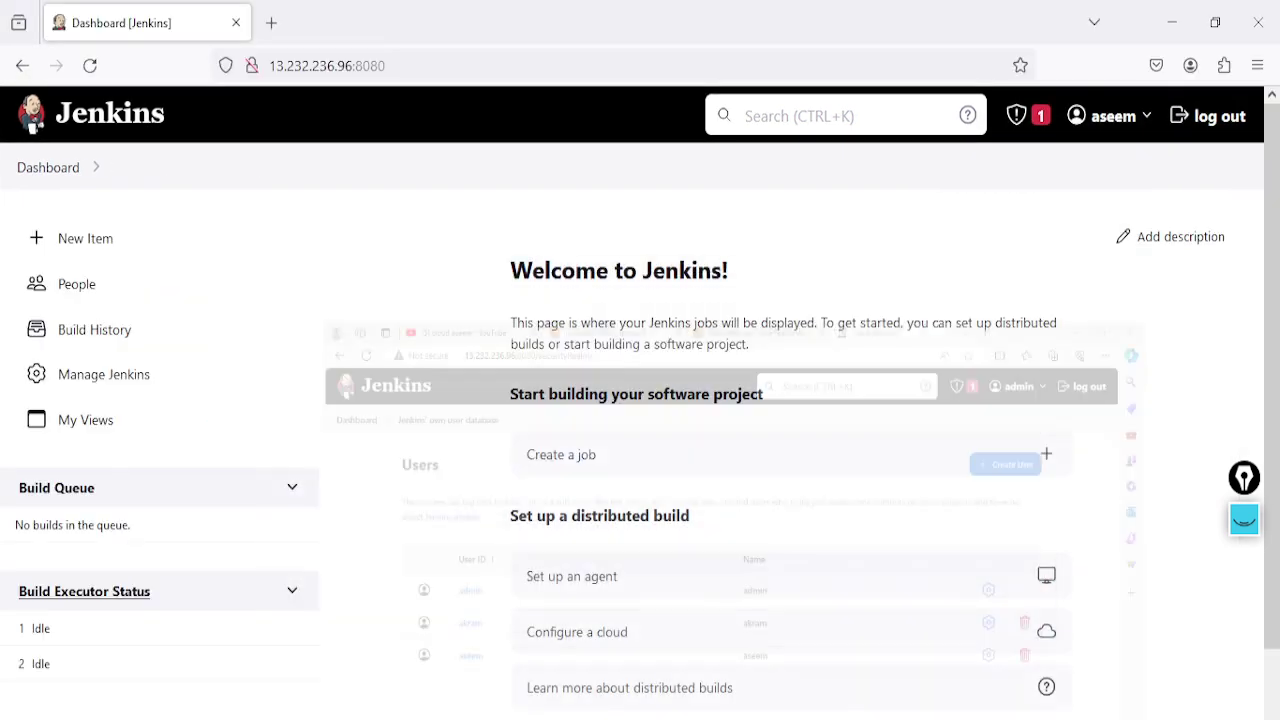
pyautogui.scroll(-1, 345, 568)
pyautogui.scroll(-1, 345, 568)
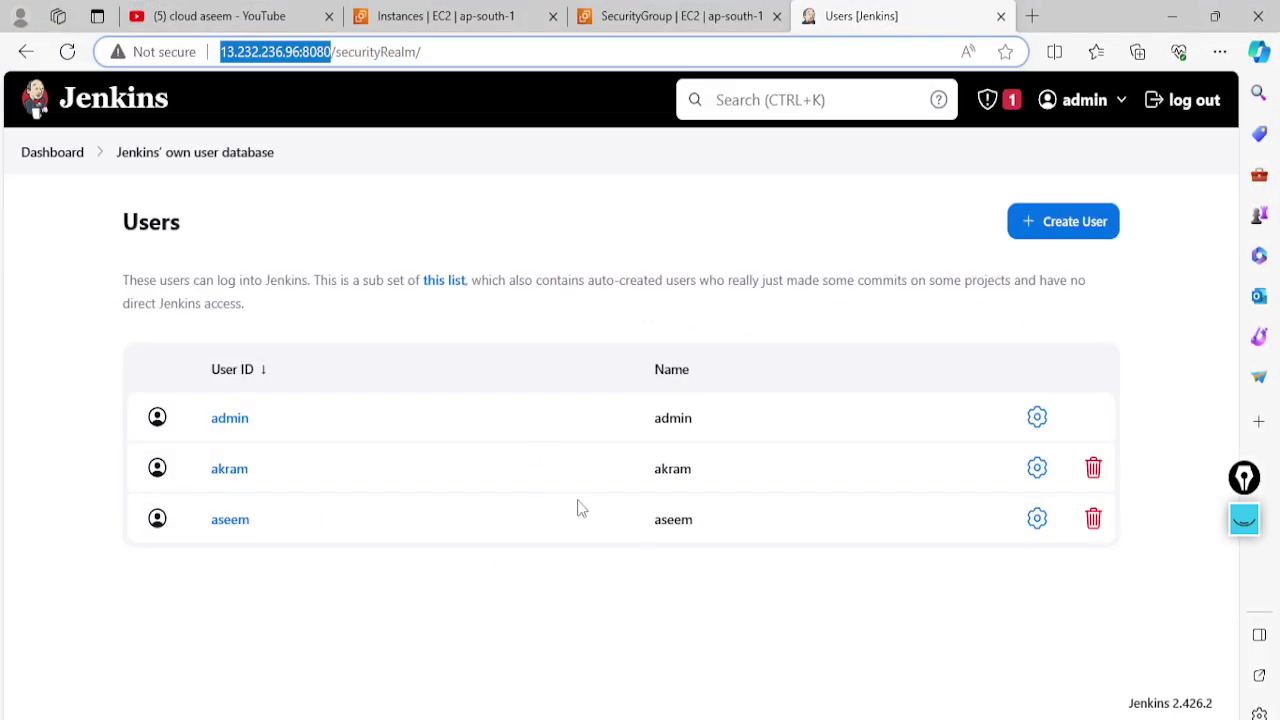
# Create a freestyle project named demopipeline from the dashboard's New Item page
pyautogui.click(36, 158)
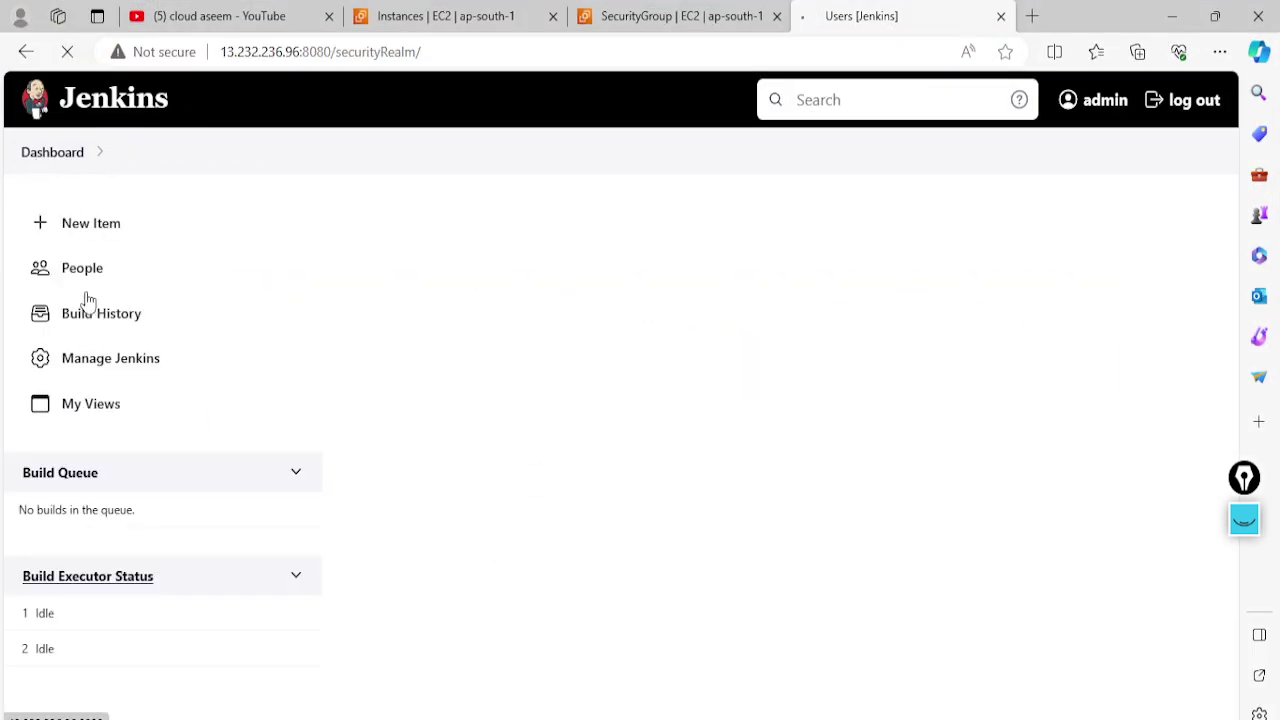
pyautogui.click(91, 223)
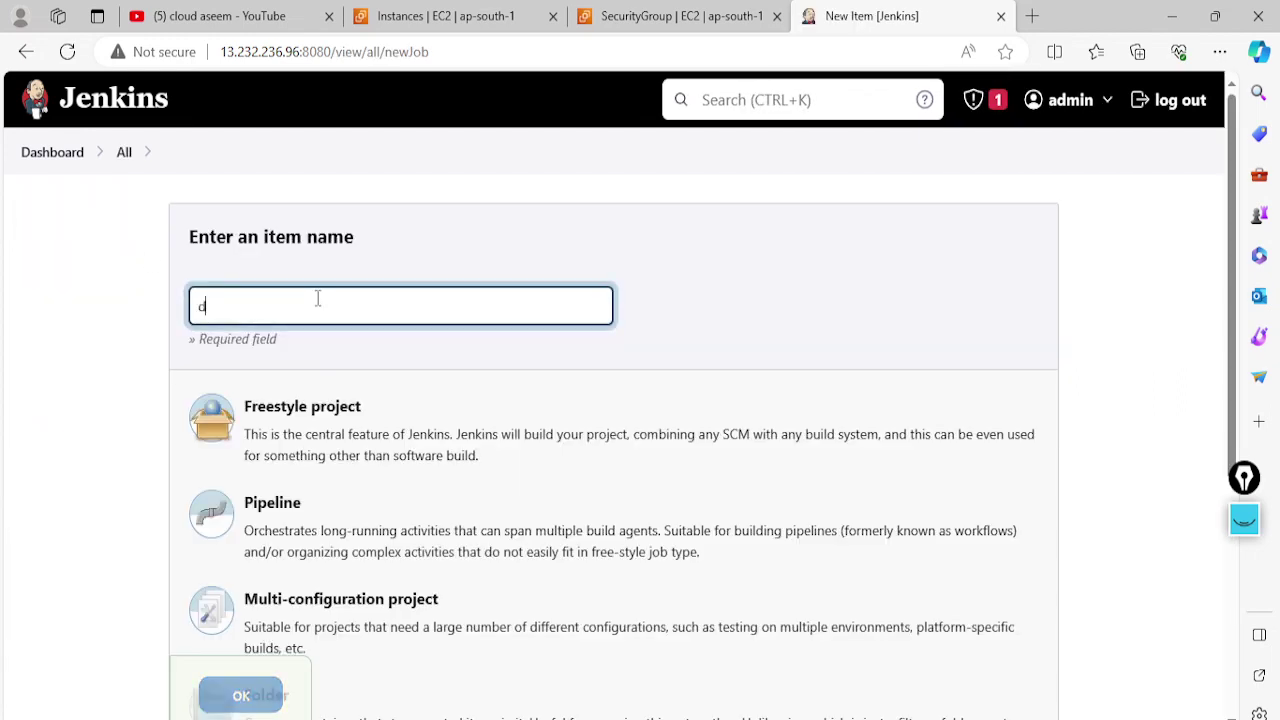
pyautogui.write('emopipeline')
pyautogui.click(289, 420)
pyautogui.scroll(-2, 294, 440)
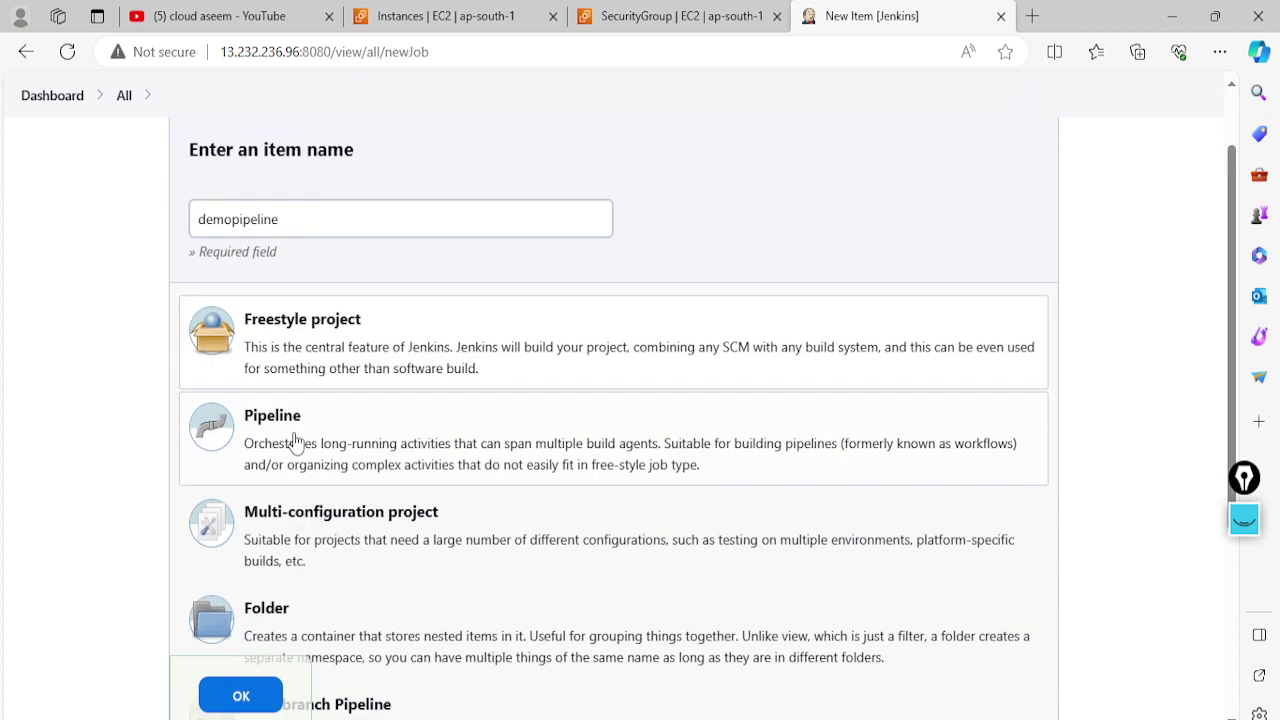
pyautogui.click(257, 700)
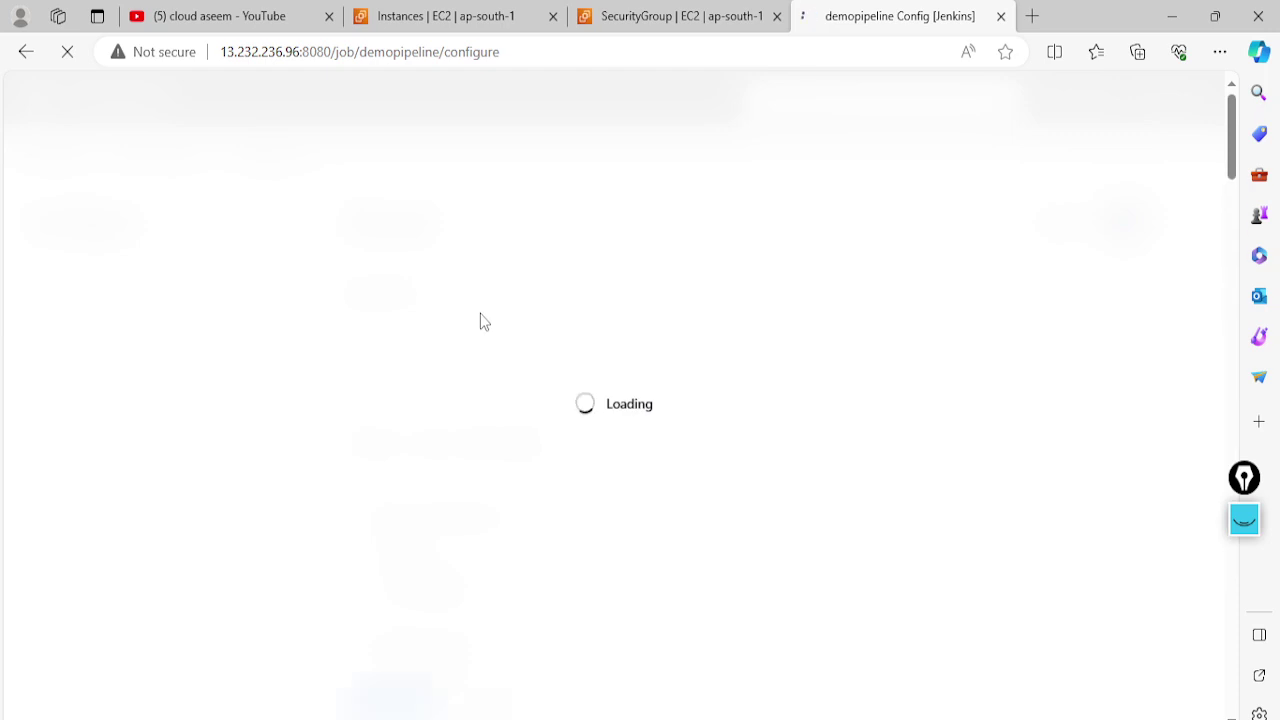
# Give demopipeline description demo-1 and an Execute shell step running ls, then apply and save
pyautogui.click(457, 331)
pyautogui.write('demo-1')
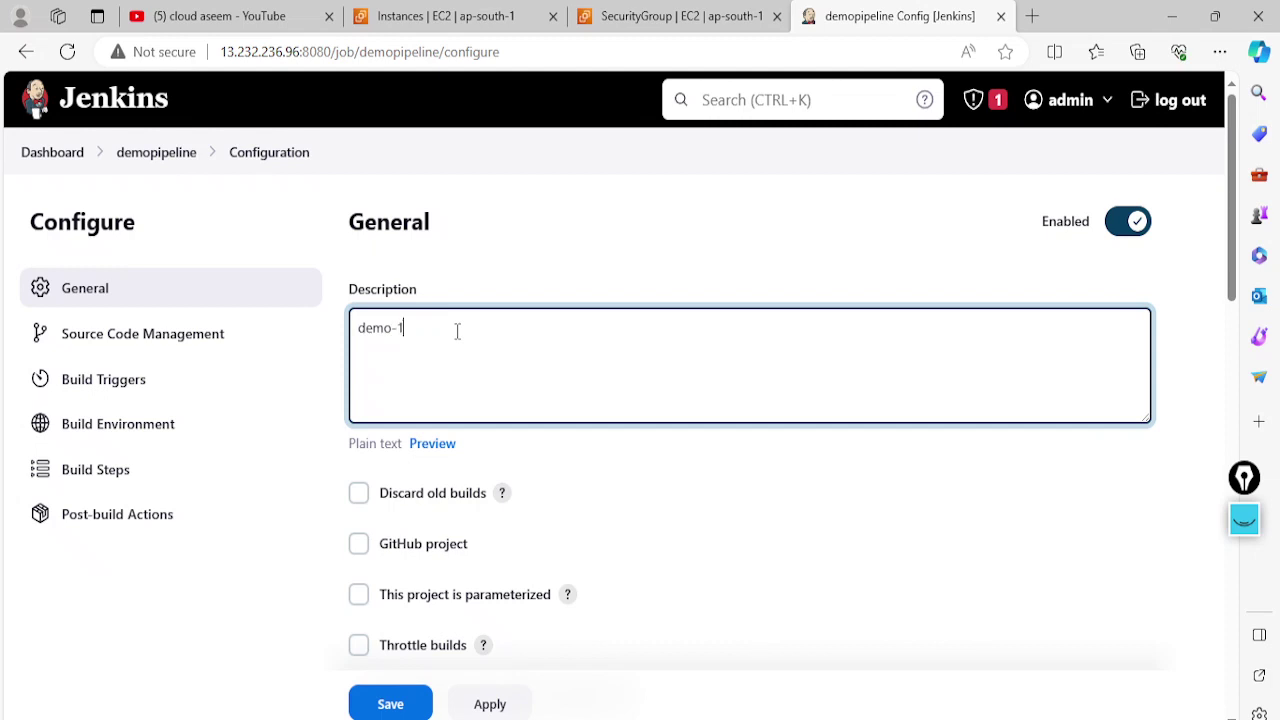
pyautogui.scroll(-15, 457, 331)
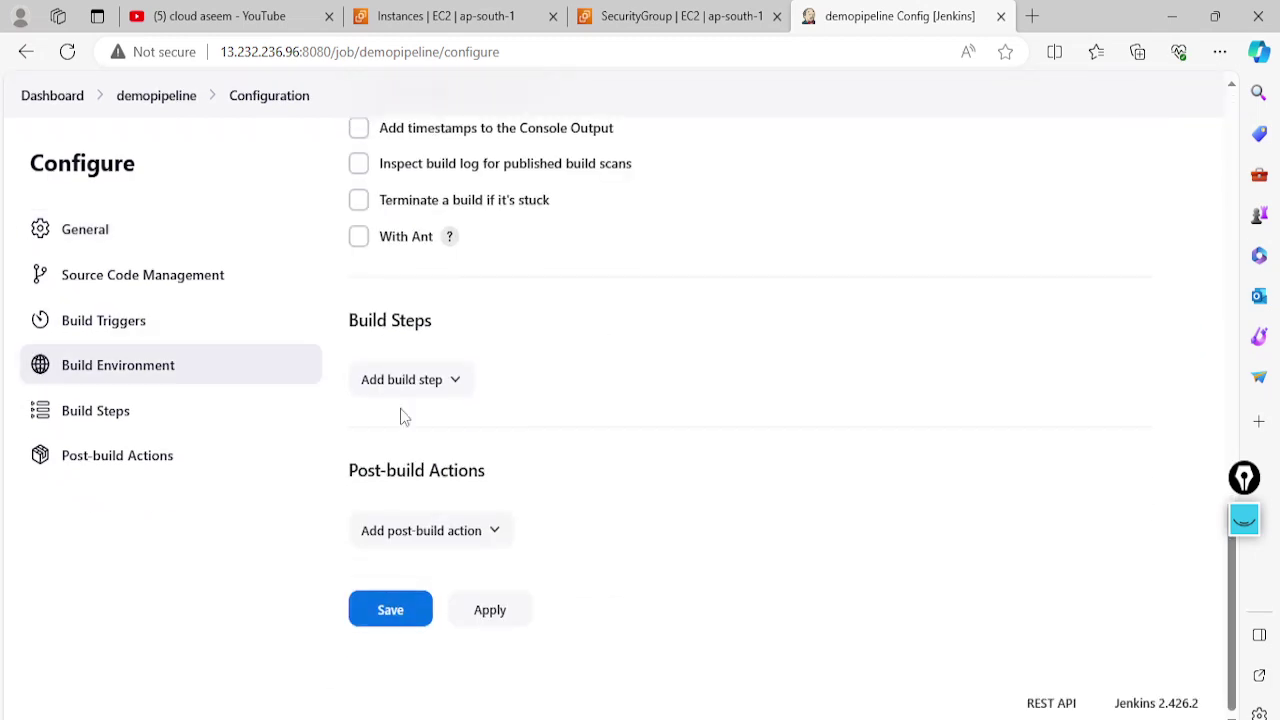
pyautogui.click(411, 386)
pyautogui.click(430, 496)
pyautogui.click(453, 553)
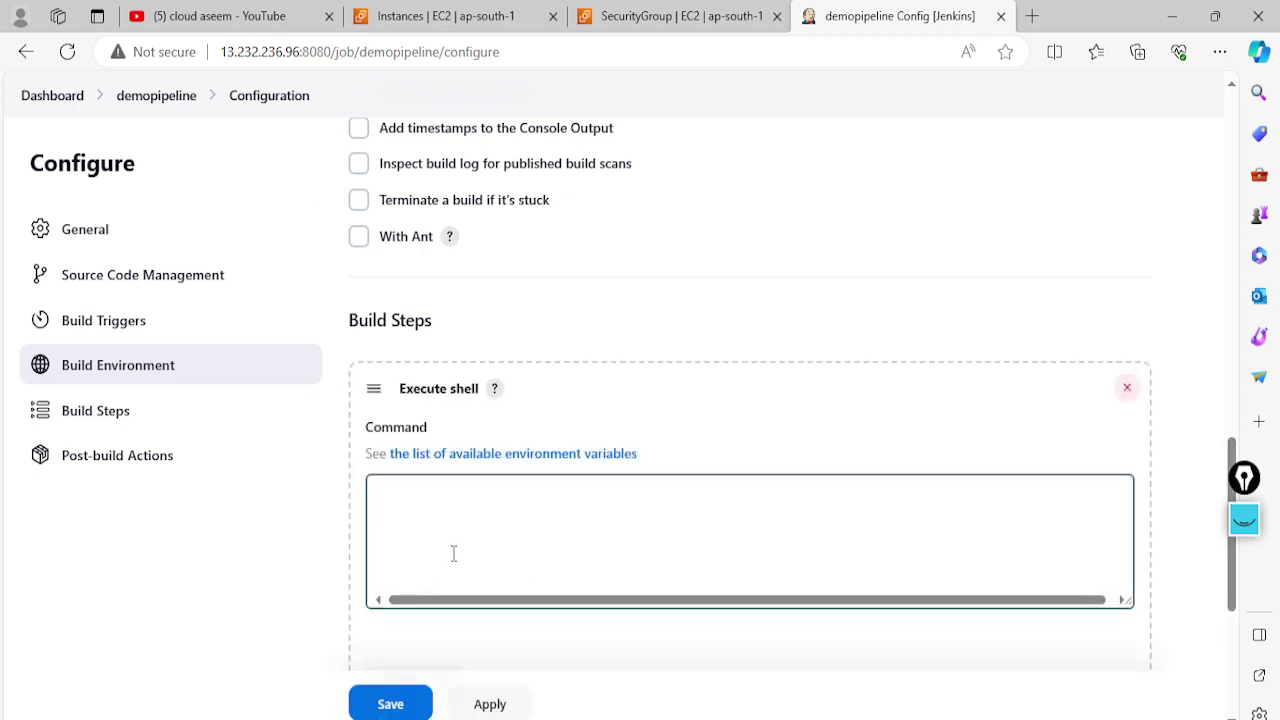
pyautogui.click(460, 531)
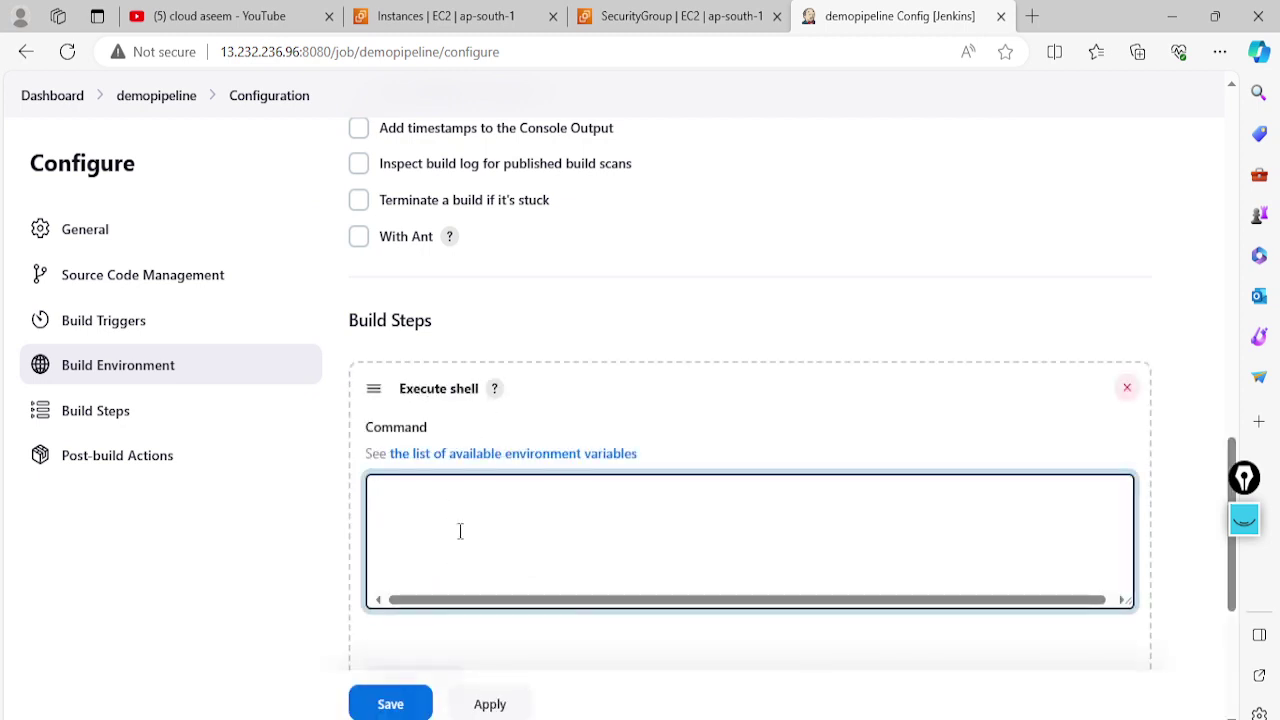
pyautogui.write('ls')
pyautogui.scroll(-3, 460, 531)
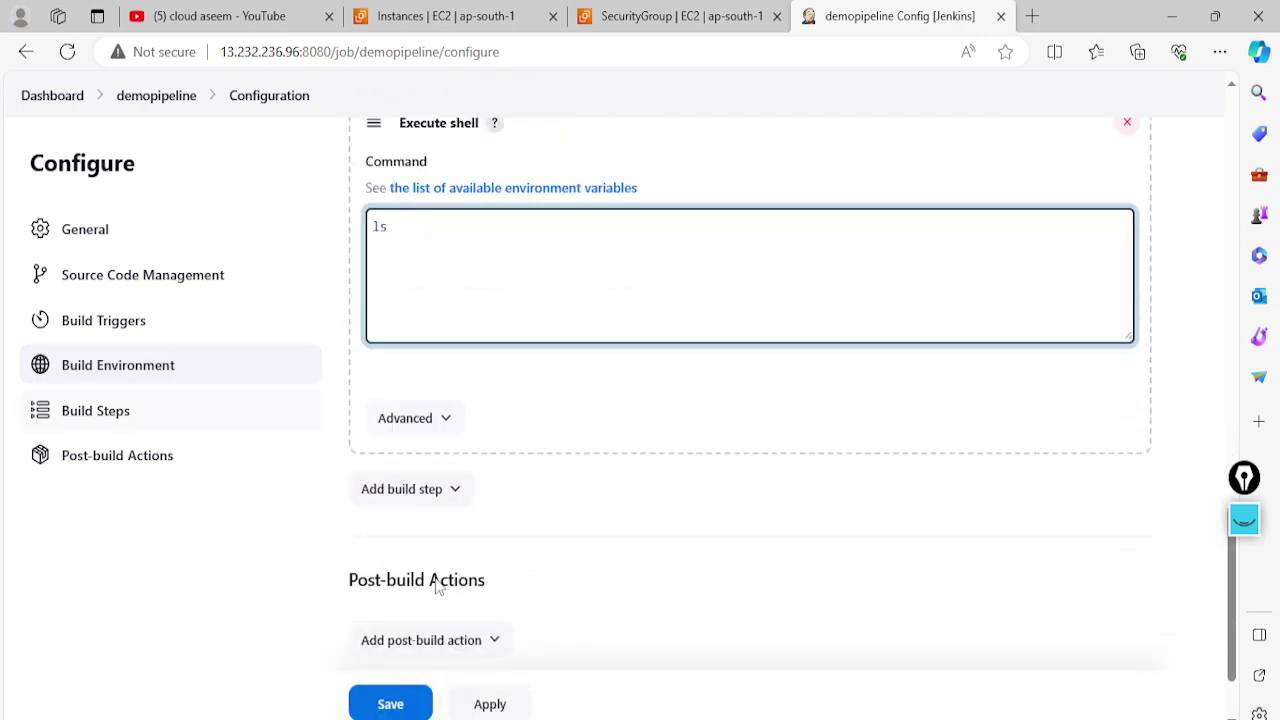
pyautogui.click(493, 688)
pyautogui.click(390, 688)
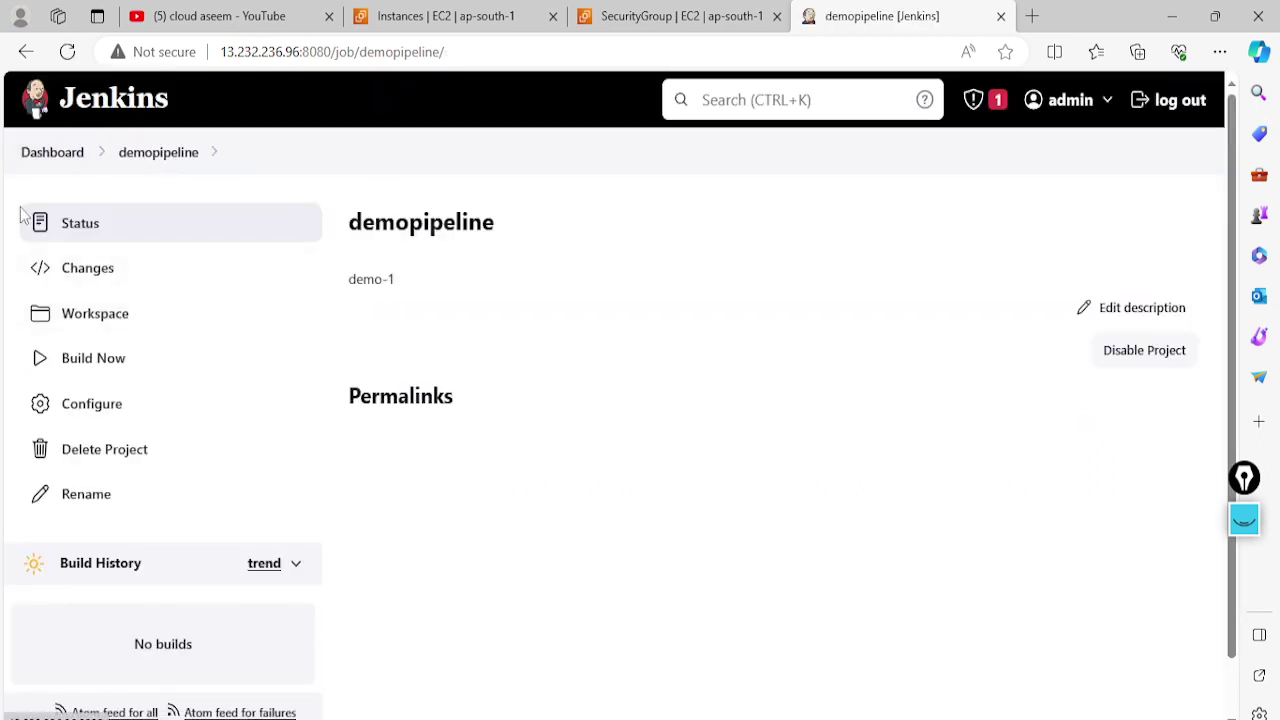
# Return to the dashboard and reload the second user's session so demopipeline appears
pyautogui.click(55, 150)
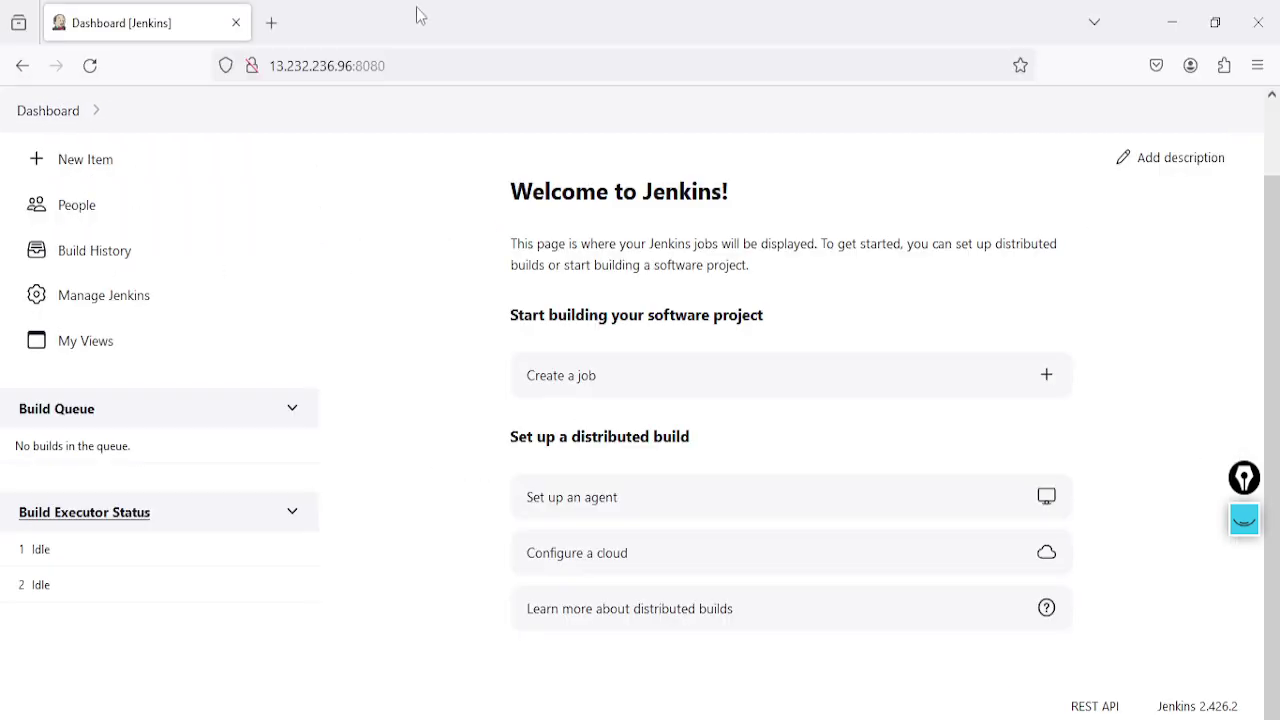
pyautogui.click(413, 66)
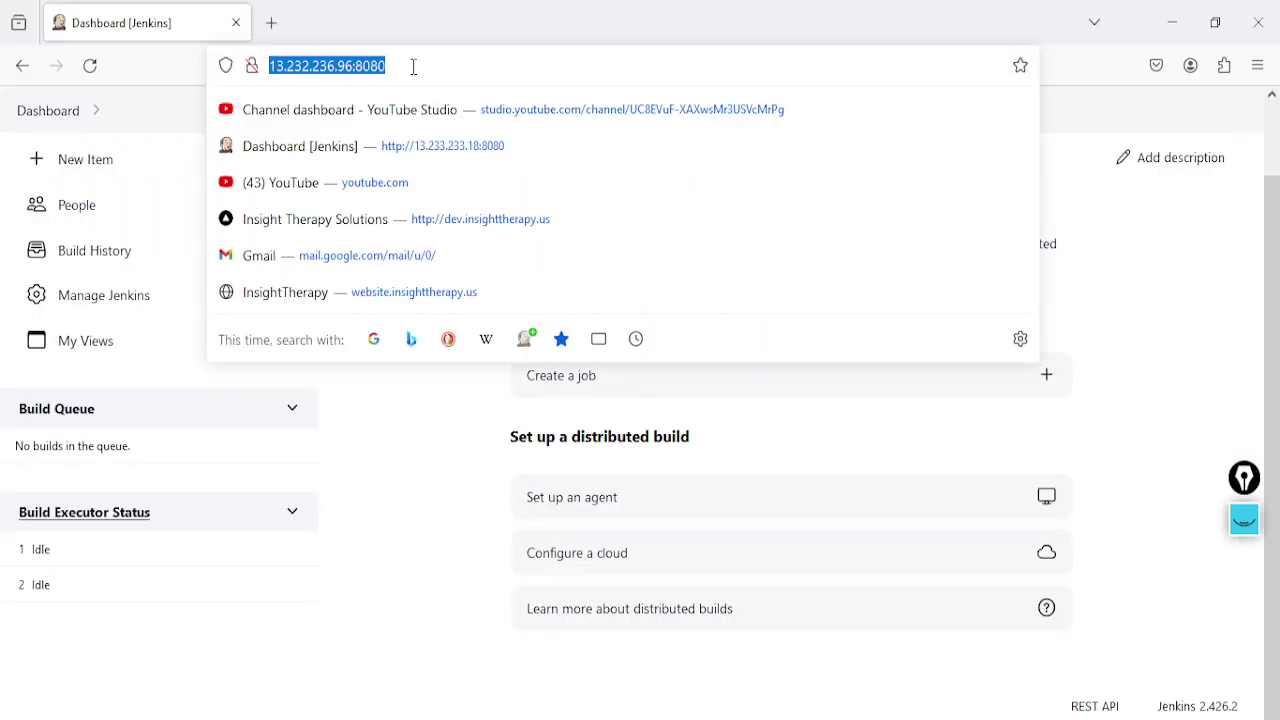
pyautogui.press('Return')
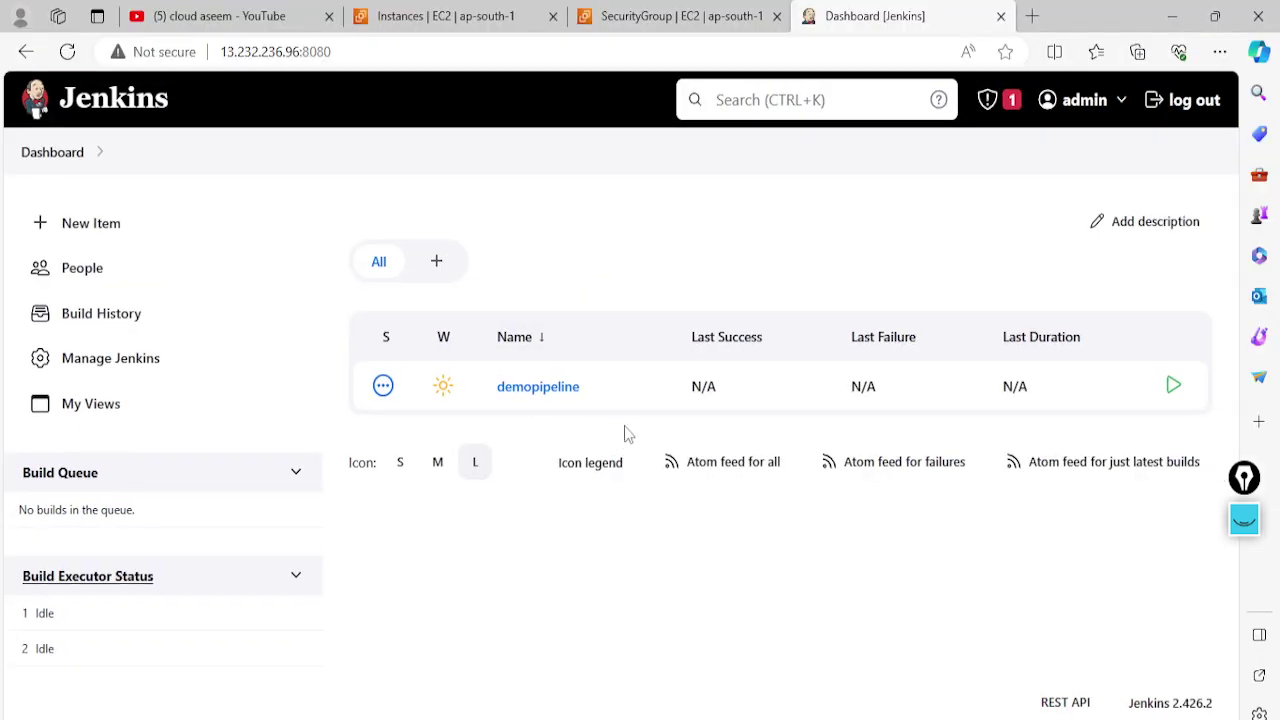
# Build demopipeline and refresh to confirm build #1 succeeded
pyautogui.click(1176, 388)
pyautogui.click(541, 388)
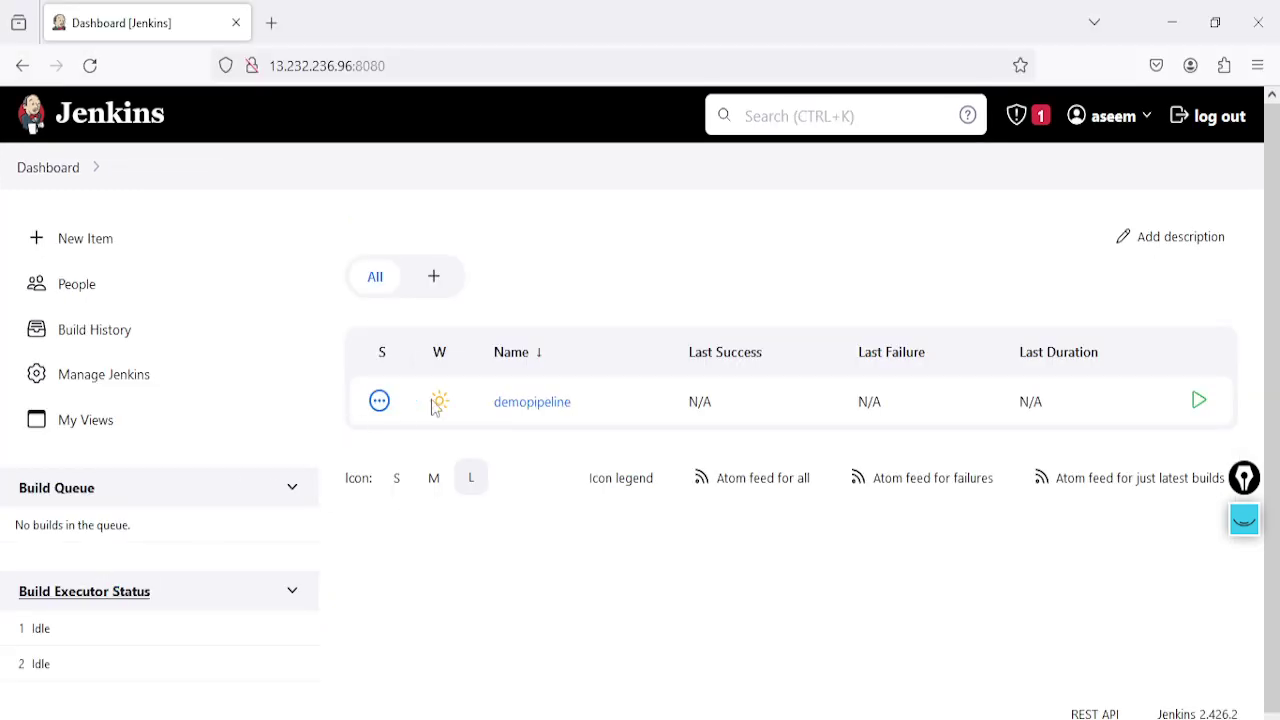
pyautogui.click(422, 66)
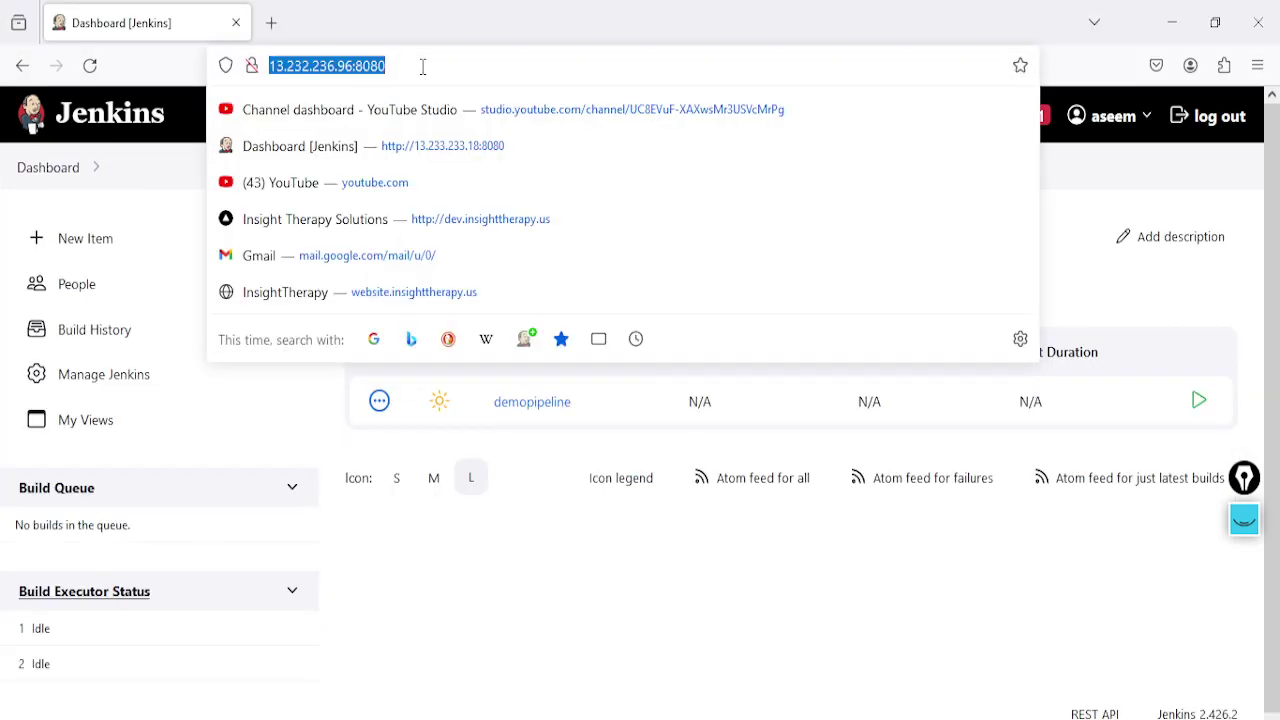
pyautogui.press('Return')
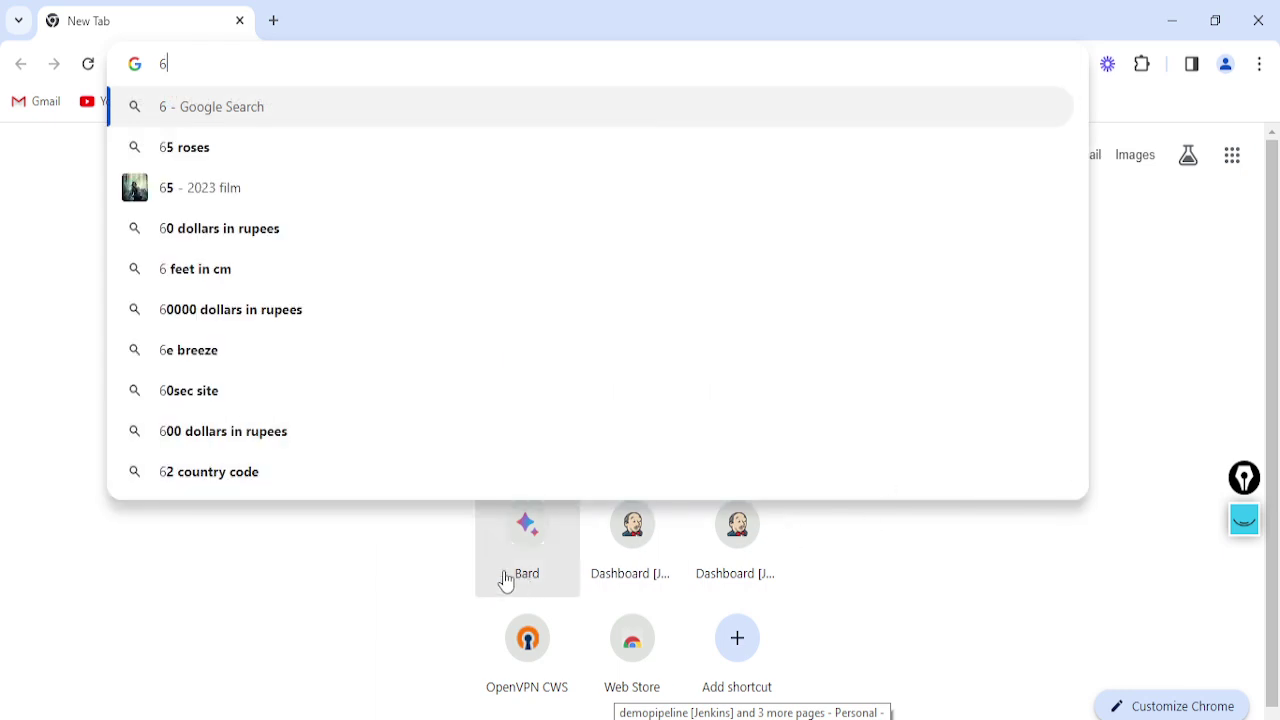
pyautogui.click(470, 563)
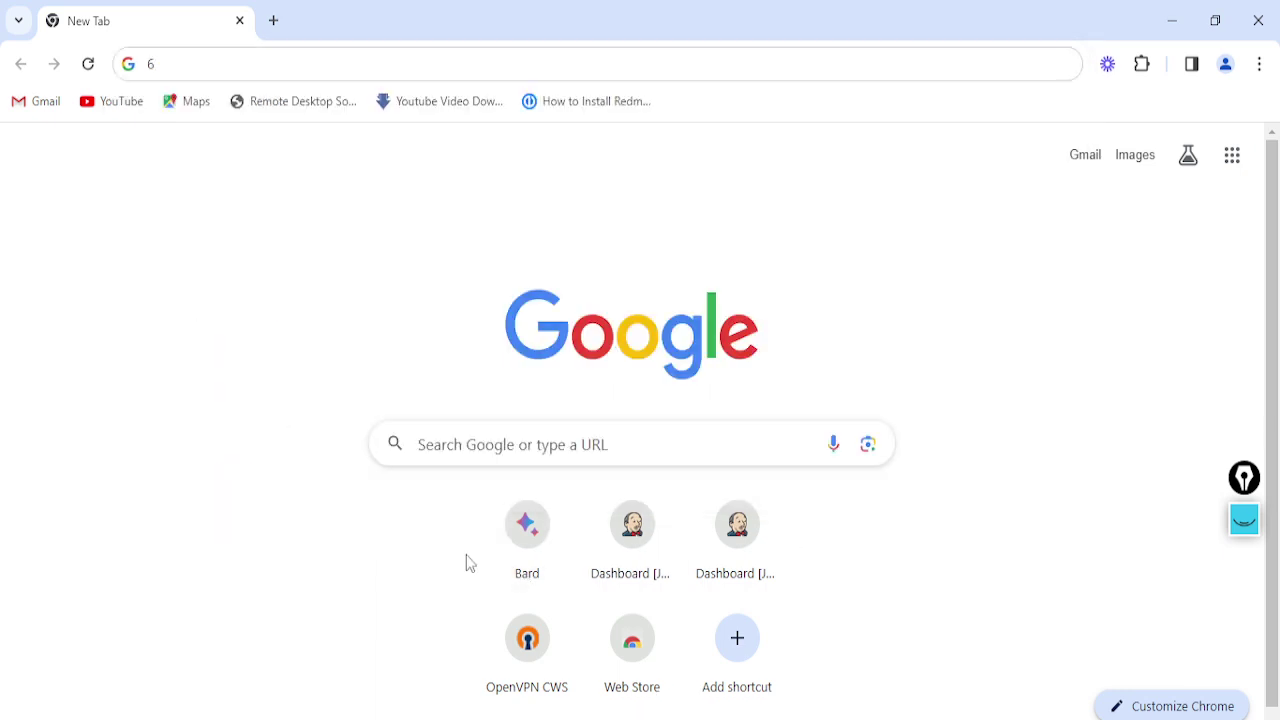
# Open the demopipeline job address in Google Chrome
pyautogui.click(268, 64)
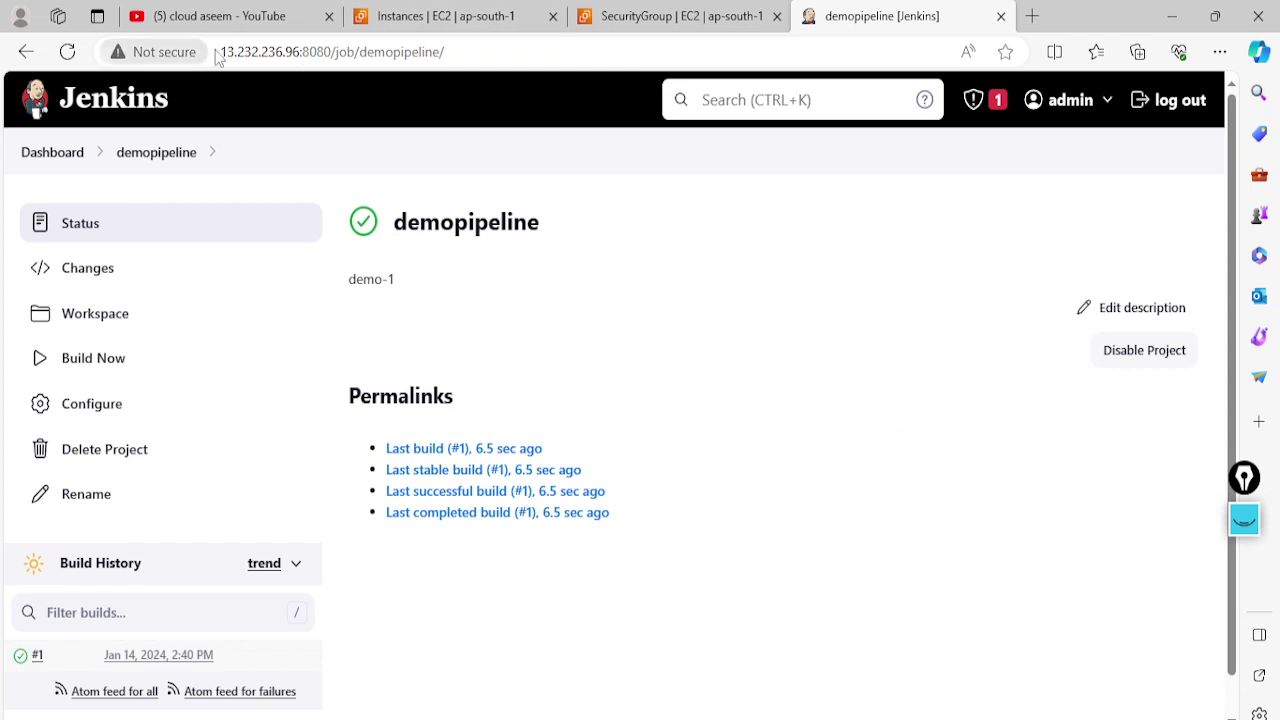
pyautogui.click(235, 53)
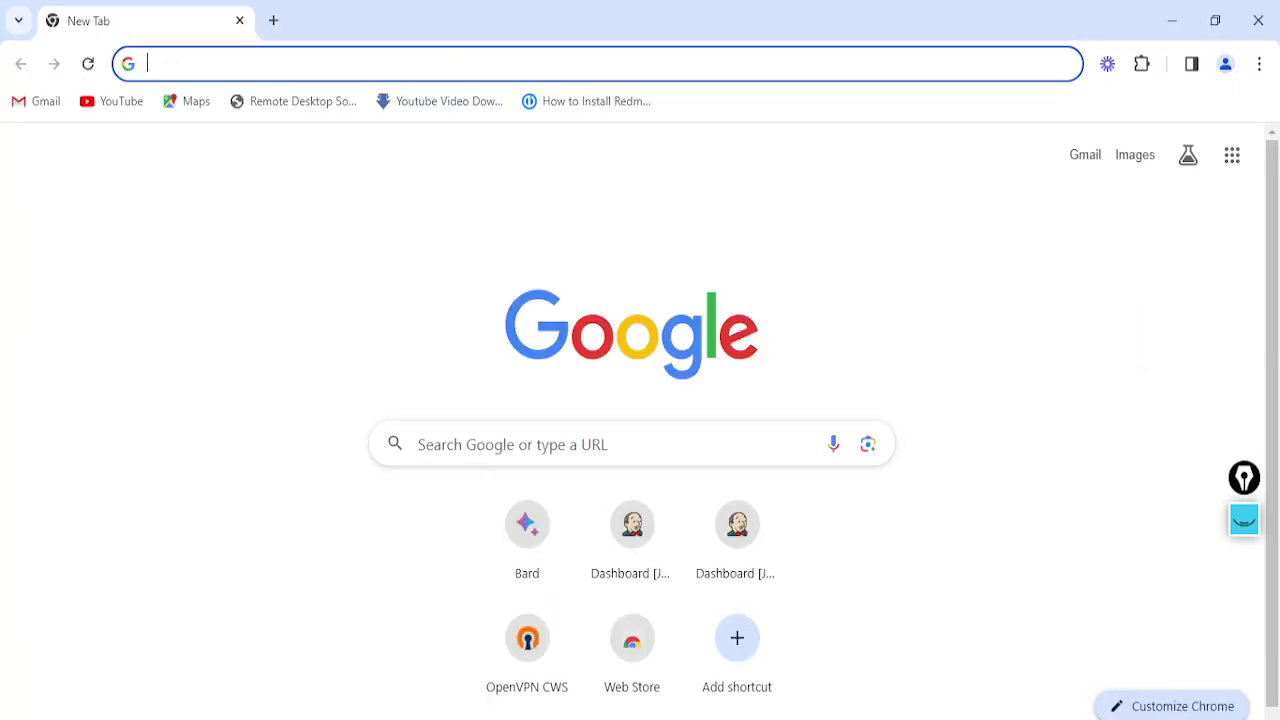
pyautogui.write('http://13.232.236.96:8080/job/demopipeline/')
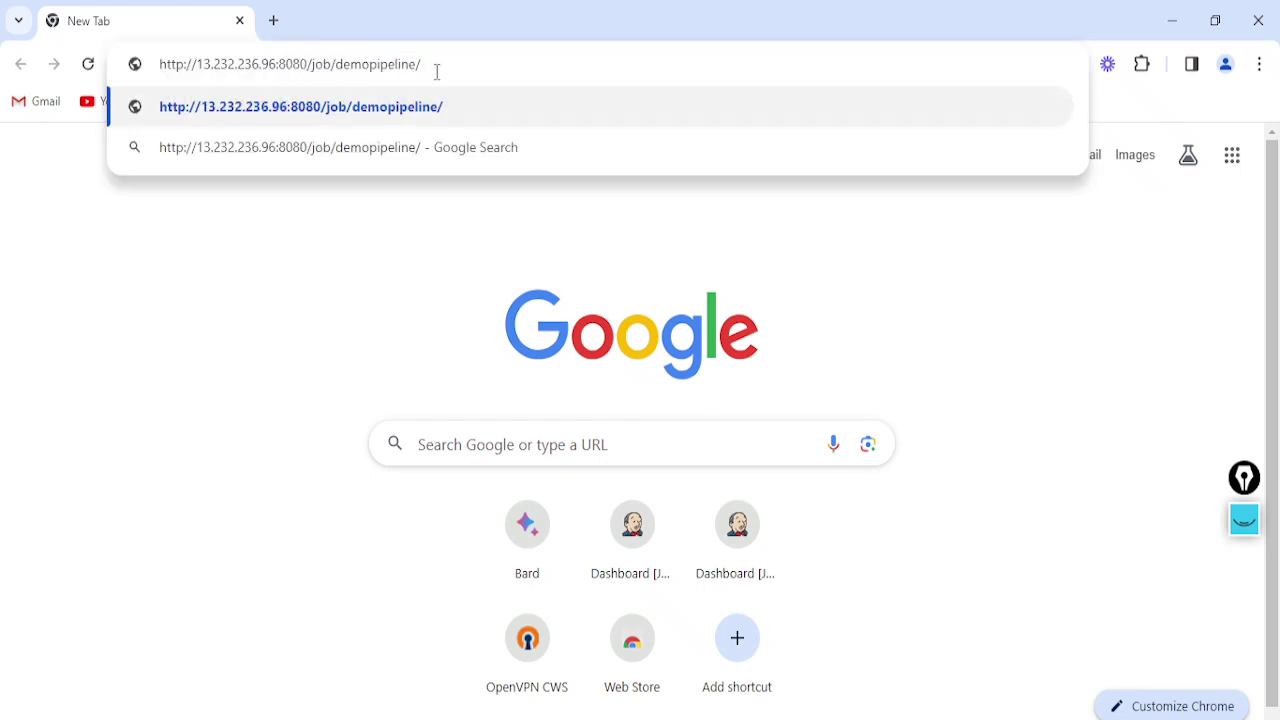
pyautogui.press('Return')
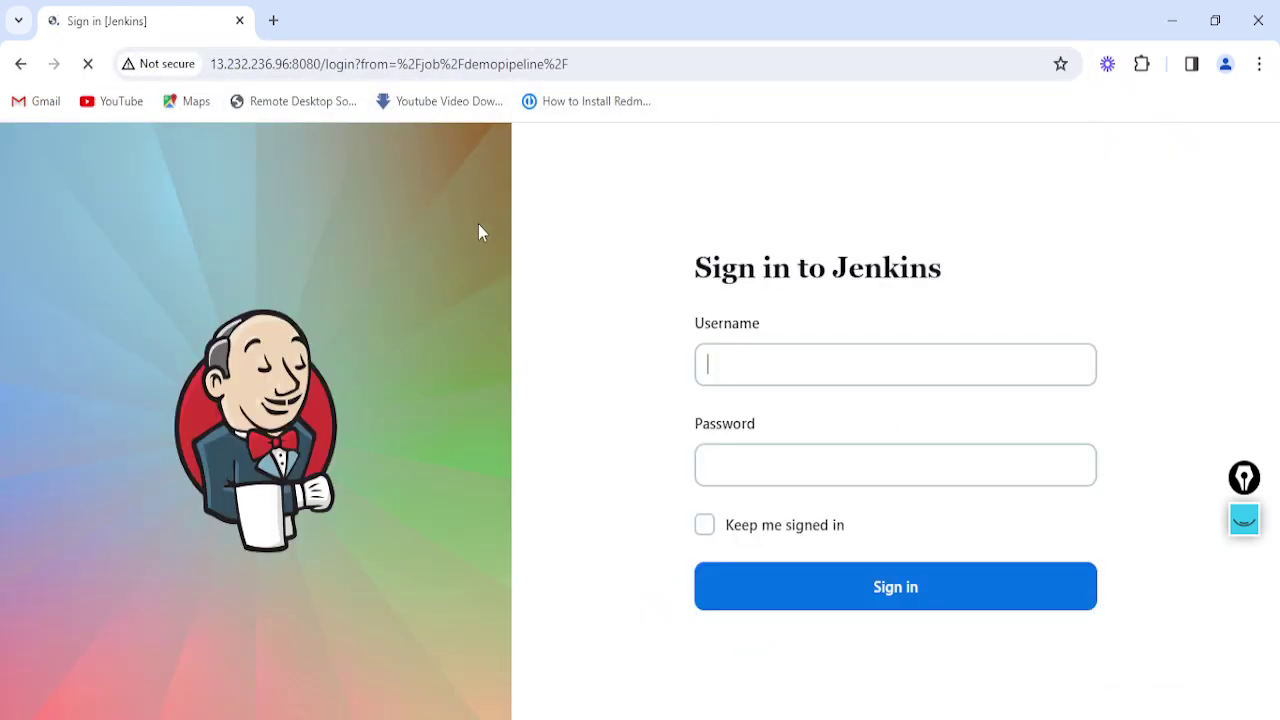
# Sign in as akram with Keep me signed in, dismiss browser prompts, and open the Dashboard
pyautogui.click(784, 372)
pyautogui.write('akram')
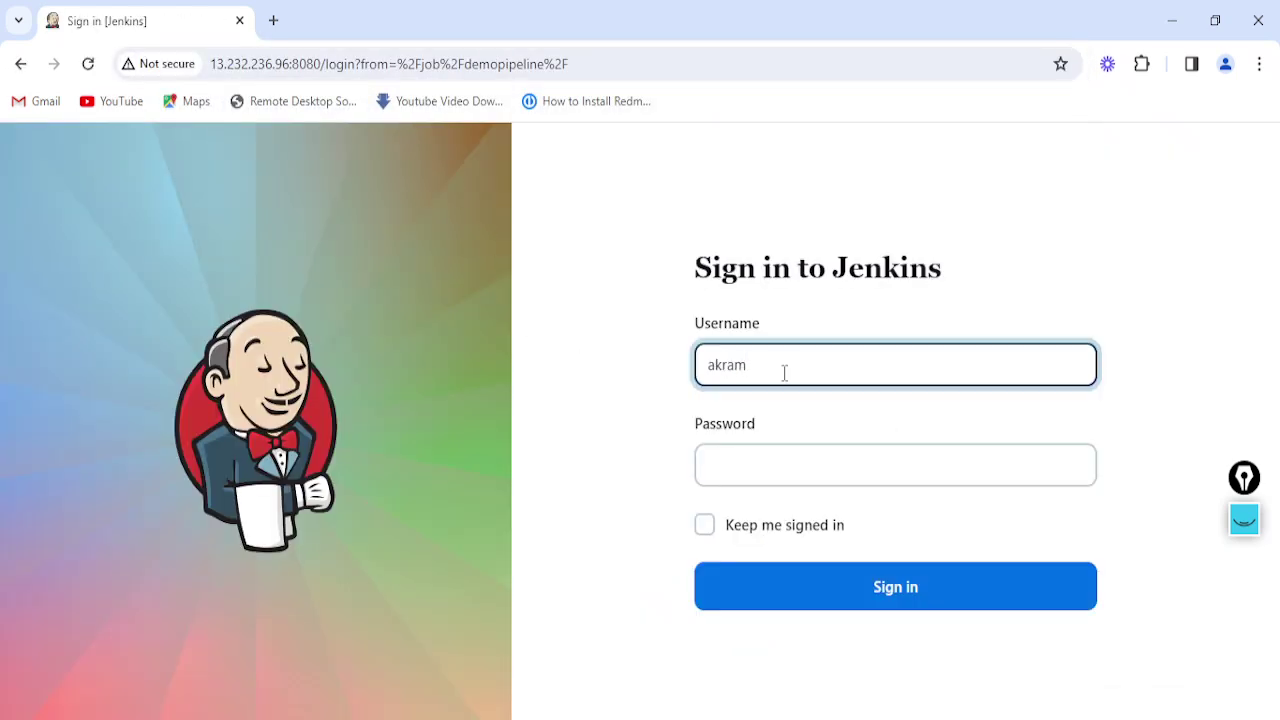
pyautogui.click(783, 460)
pyautogui.write('123')
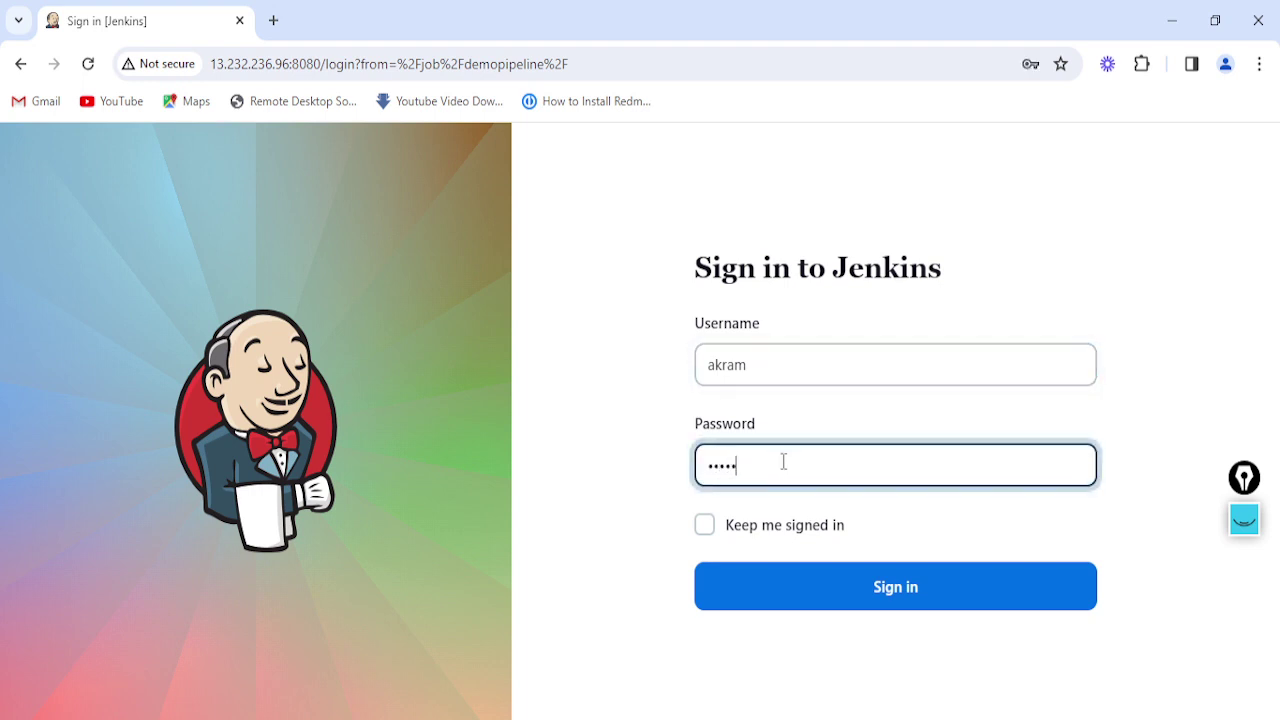
pyautogui.click(704, 527)
pyautogui.click(817, 588)
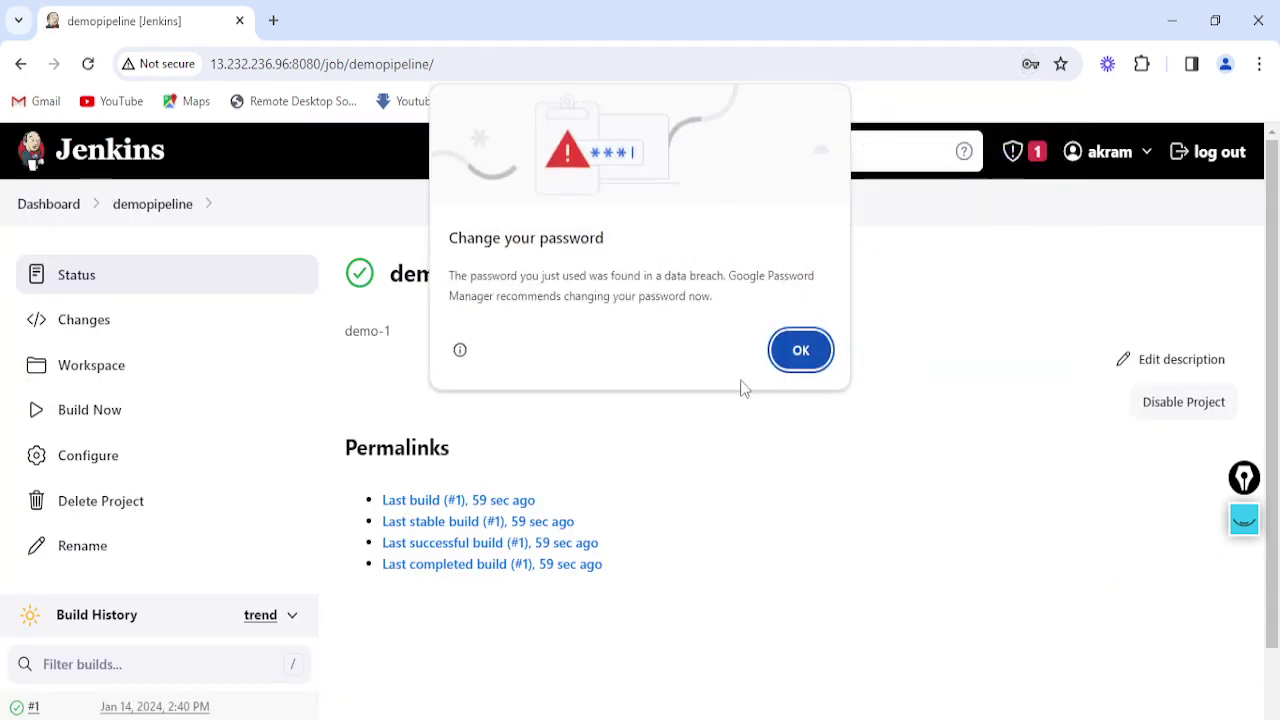
pyautogui.click(801, 352)
pyautogui.click(32, 210)
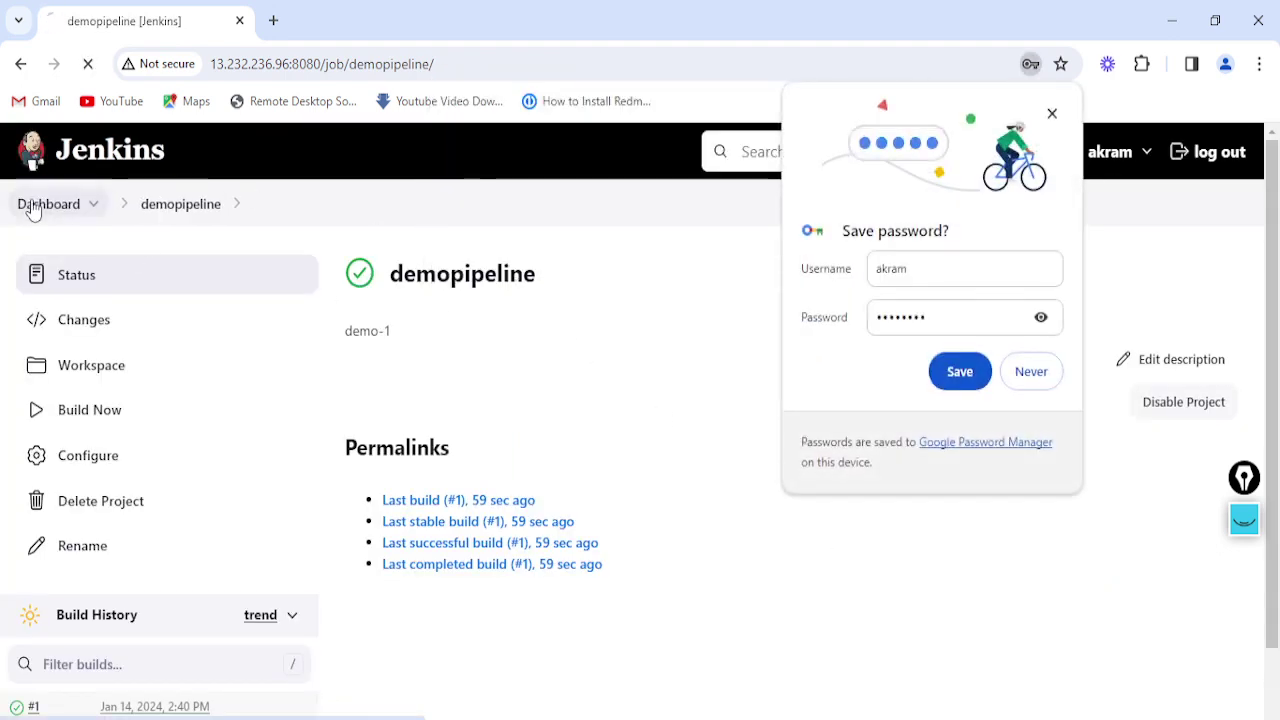
pyautogui.click(1036, 377)
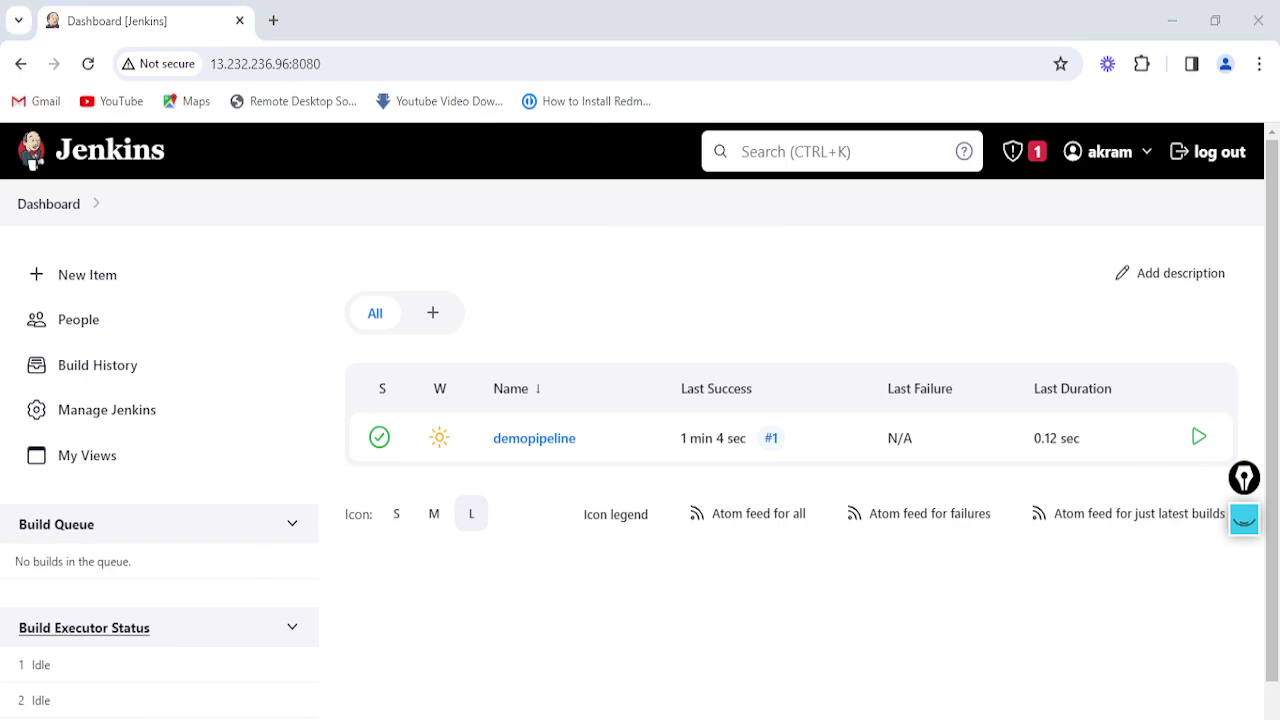
# Return to the second user's window and its dashboard showing demopipeline's build #1
pyautogui.hotkey('alt', 'Tab')
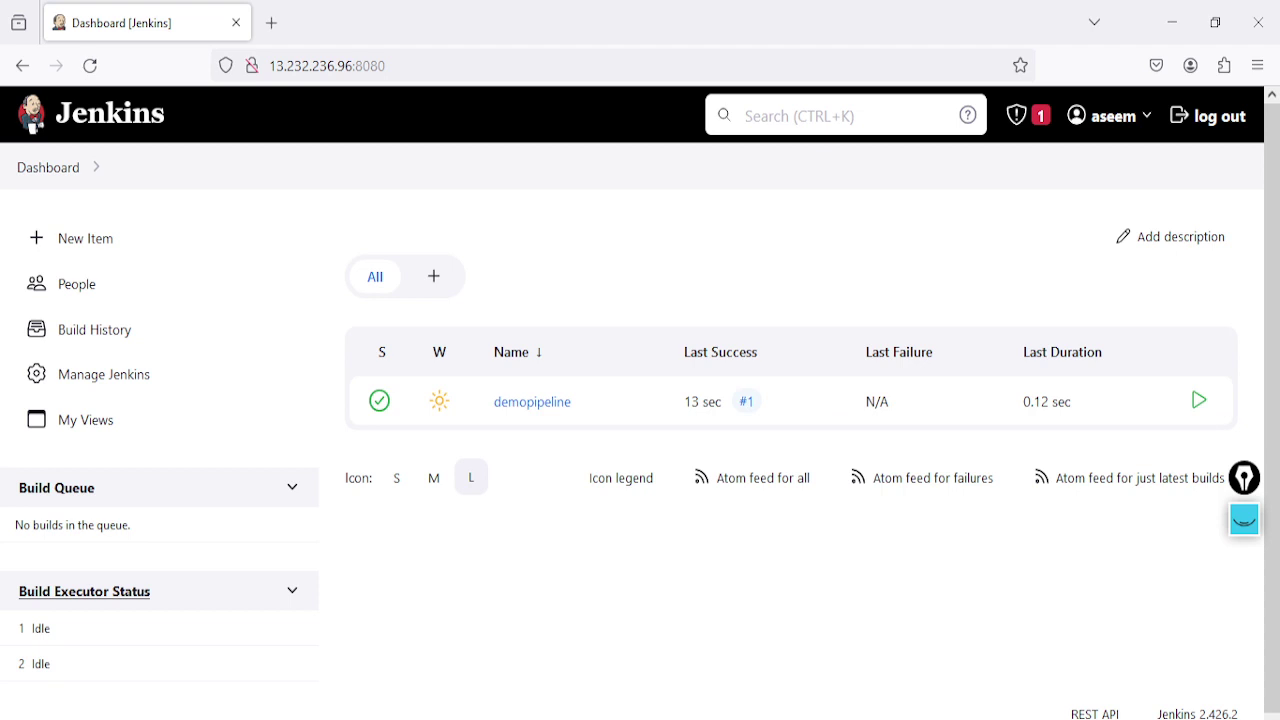
pyautogui.hotkey('alt', 'Tab')
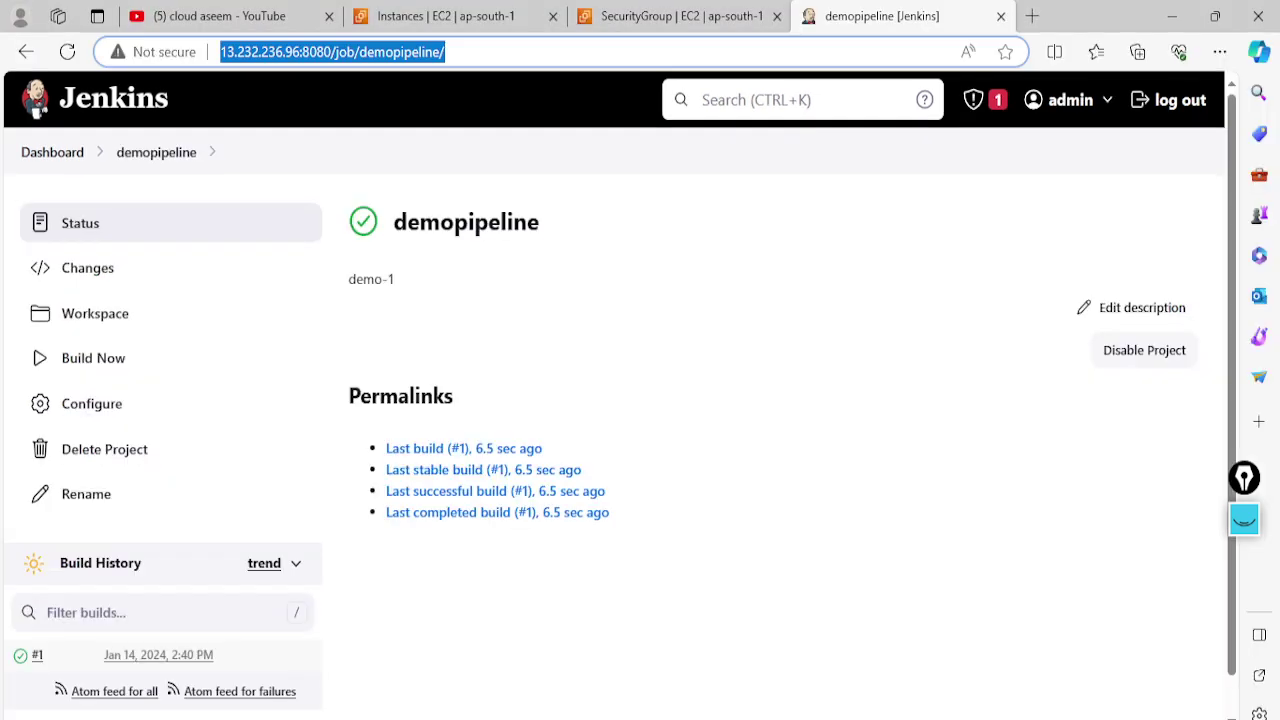
pyautogui.hotkey('alt', 'Tab')
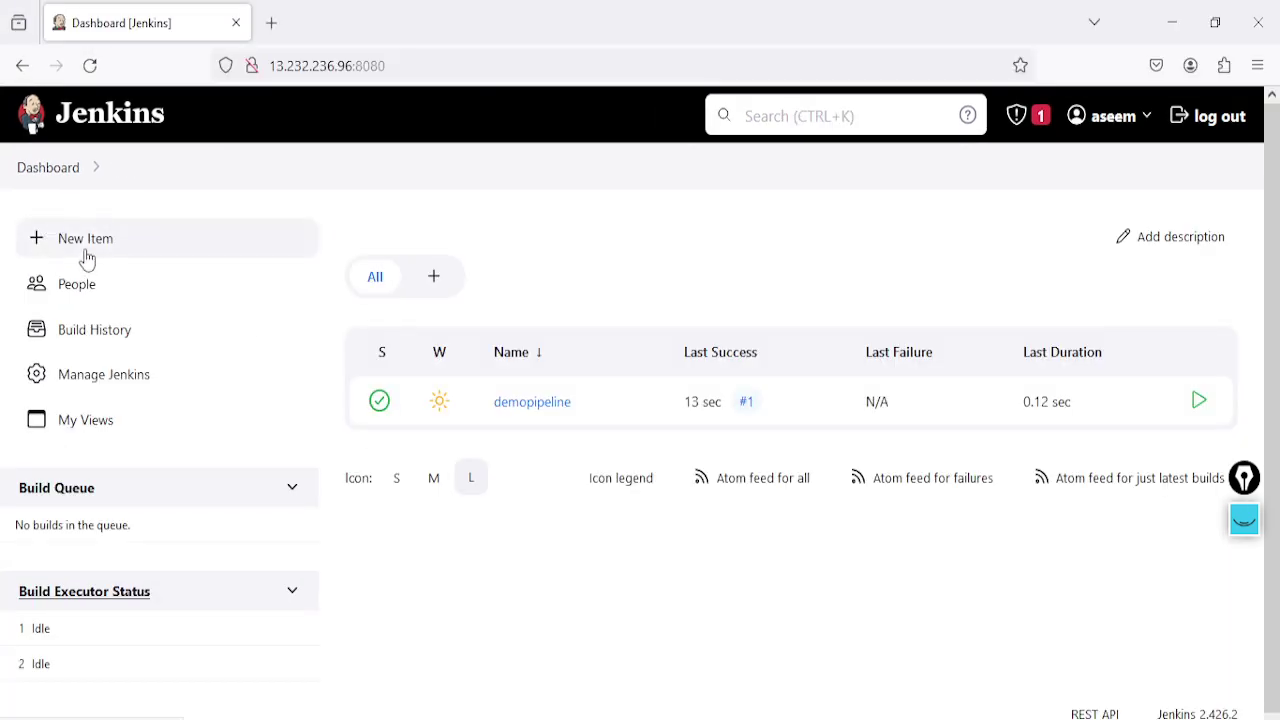
pyautogui.click(86, 255)
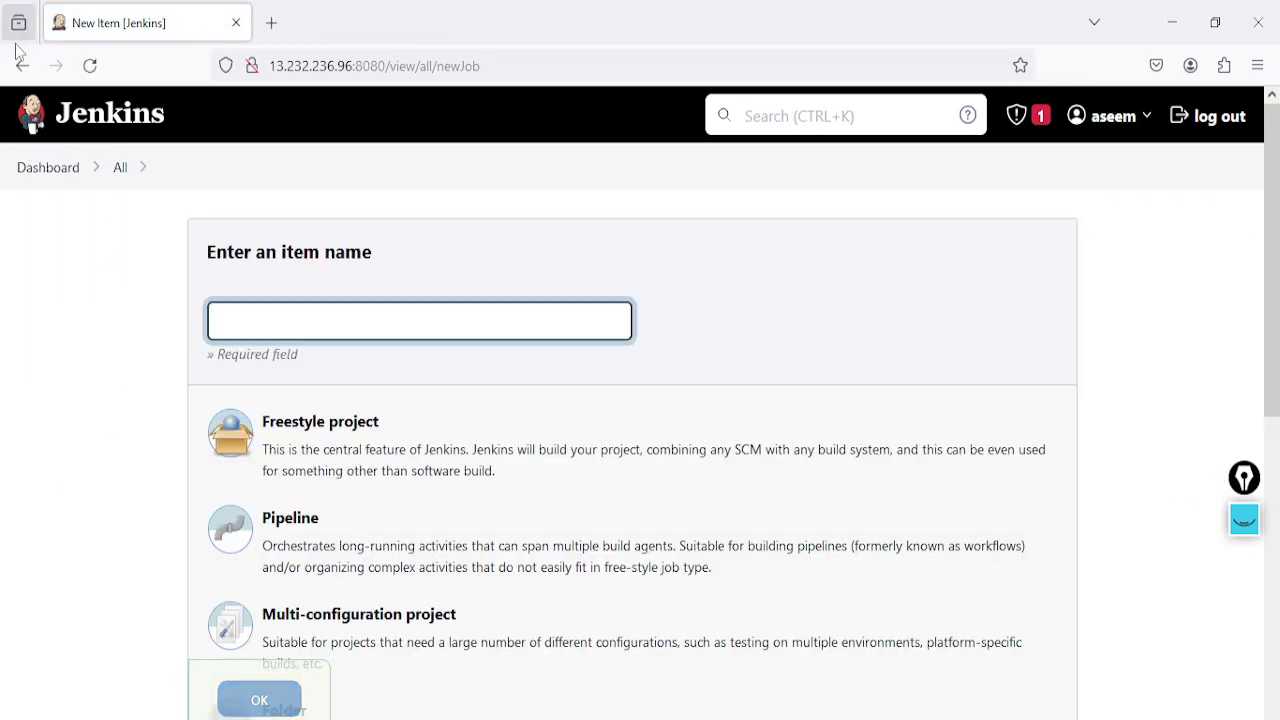
pyautogui.click(22, 65)
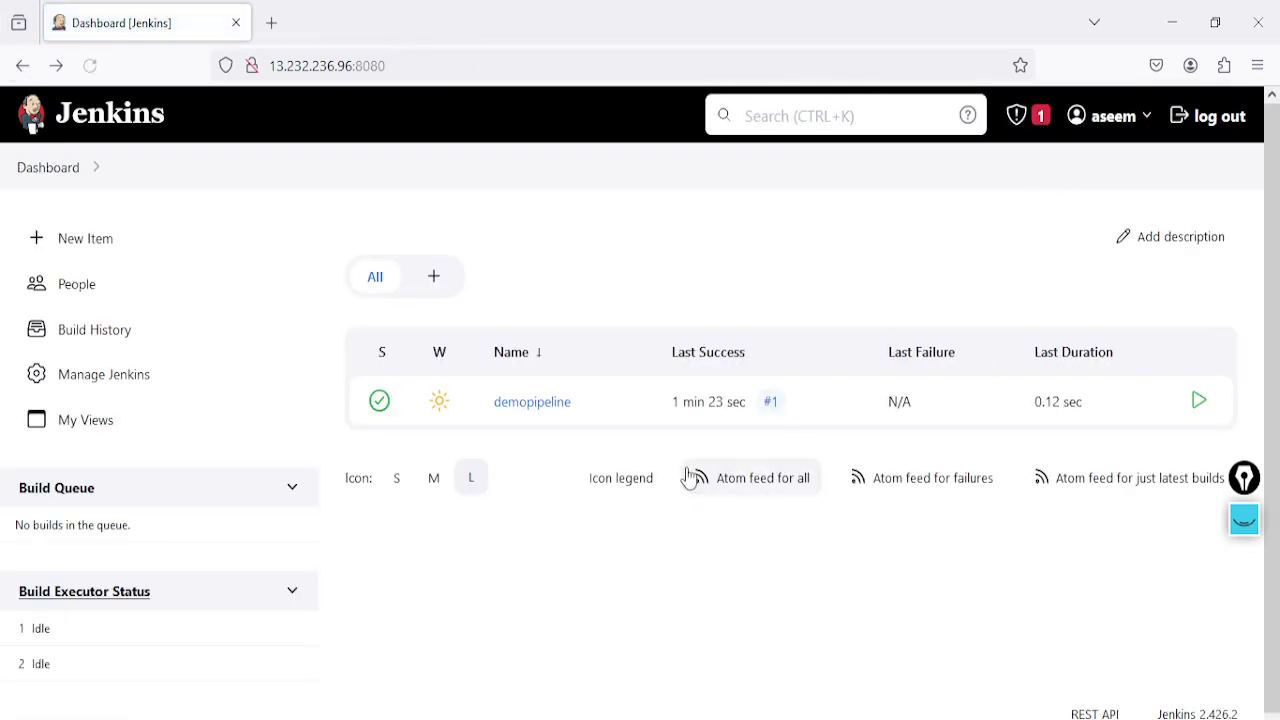
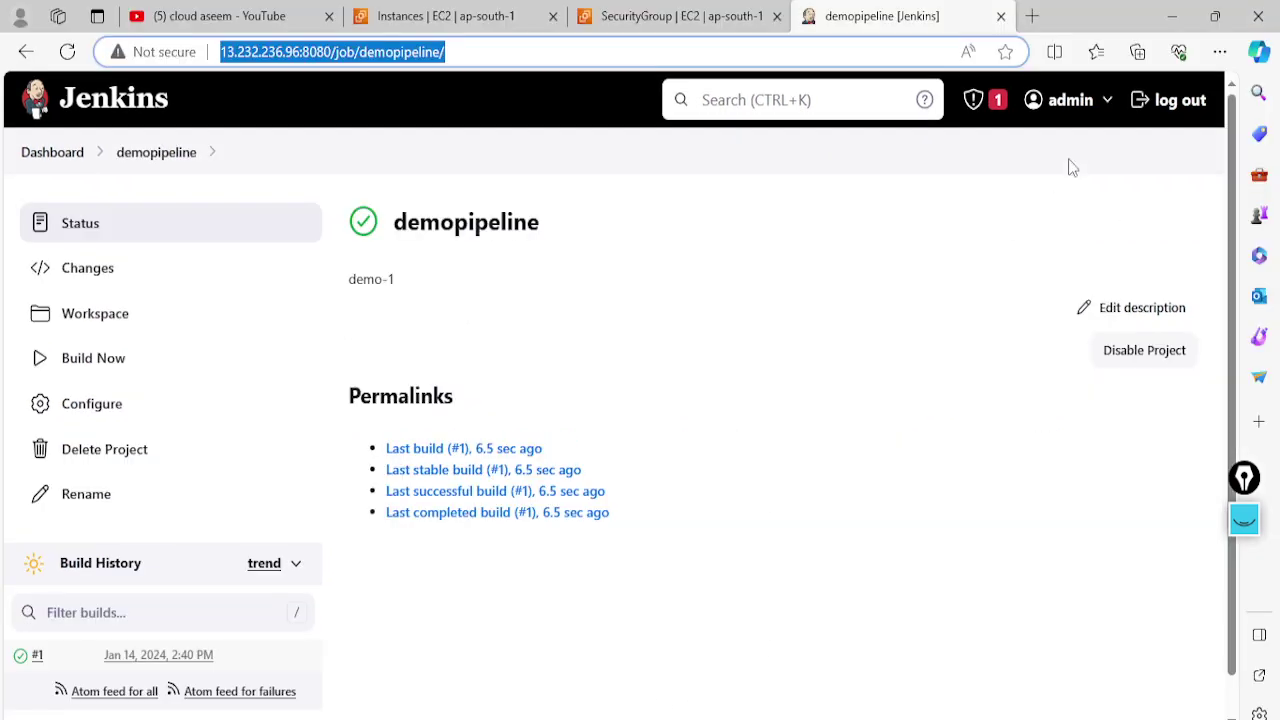
# Search the available plugins for 'role' and install Role-based Authorization Strategy
pyautogui.click(45, 156)
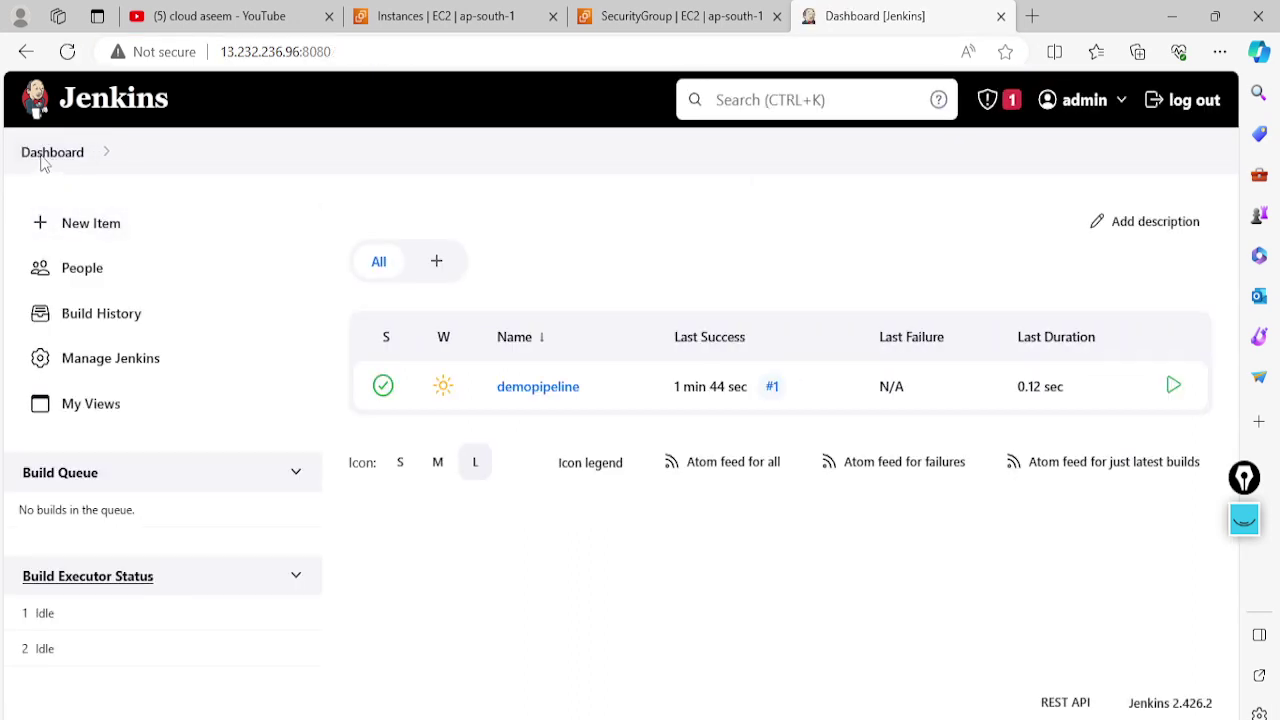
pyautogui.click(101, 370)
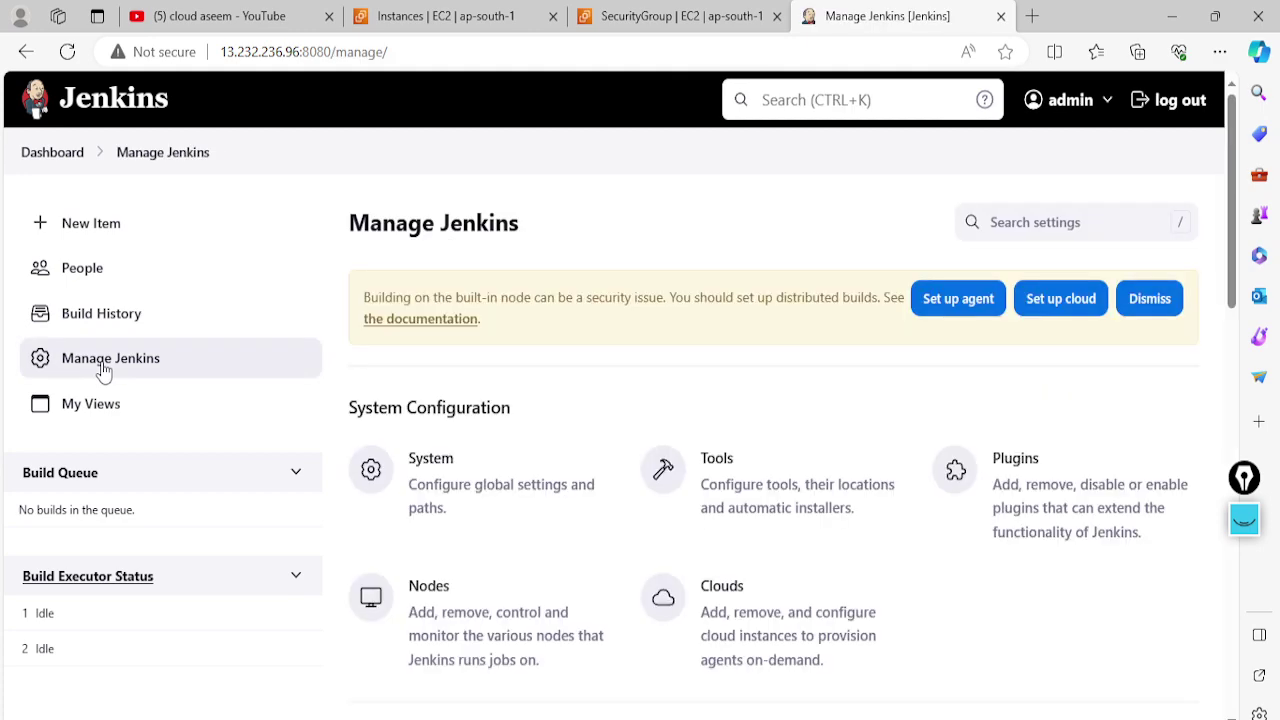
pyautogui.click(1052, 500)
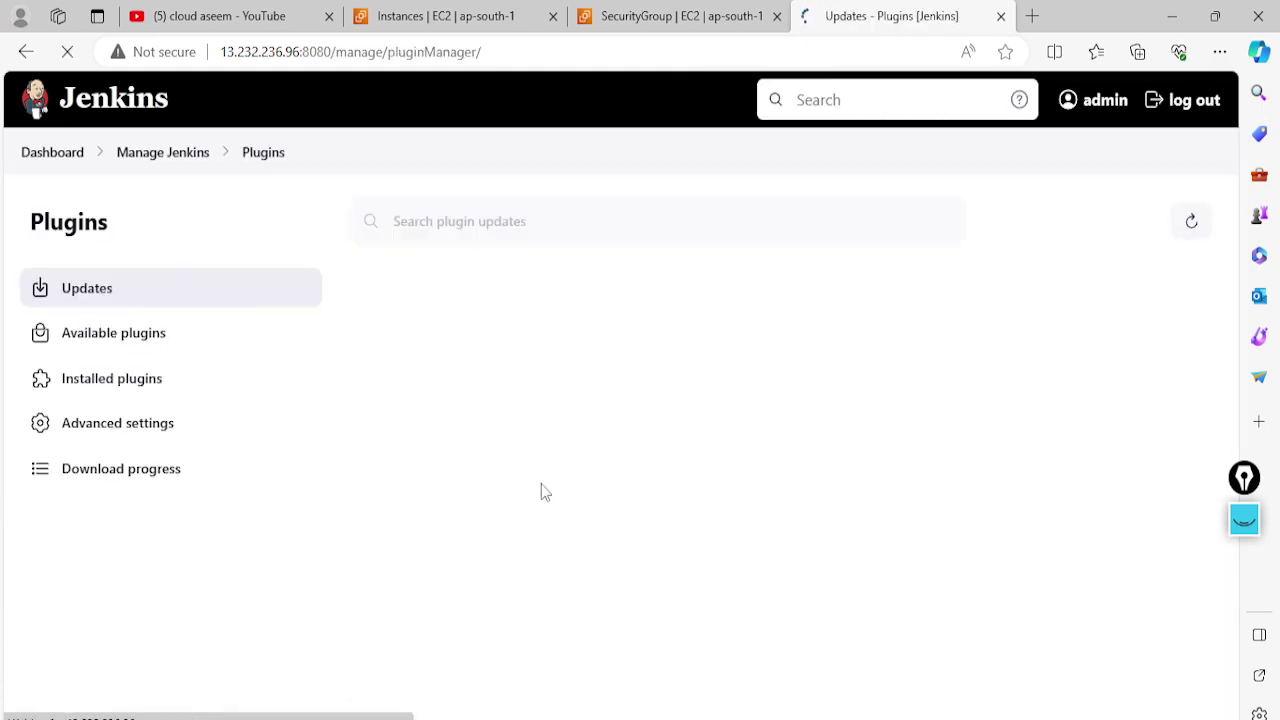
pyautogui.click(129, 345)
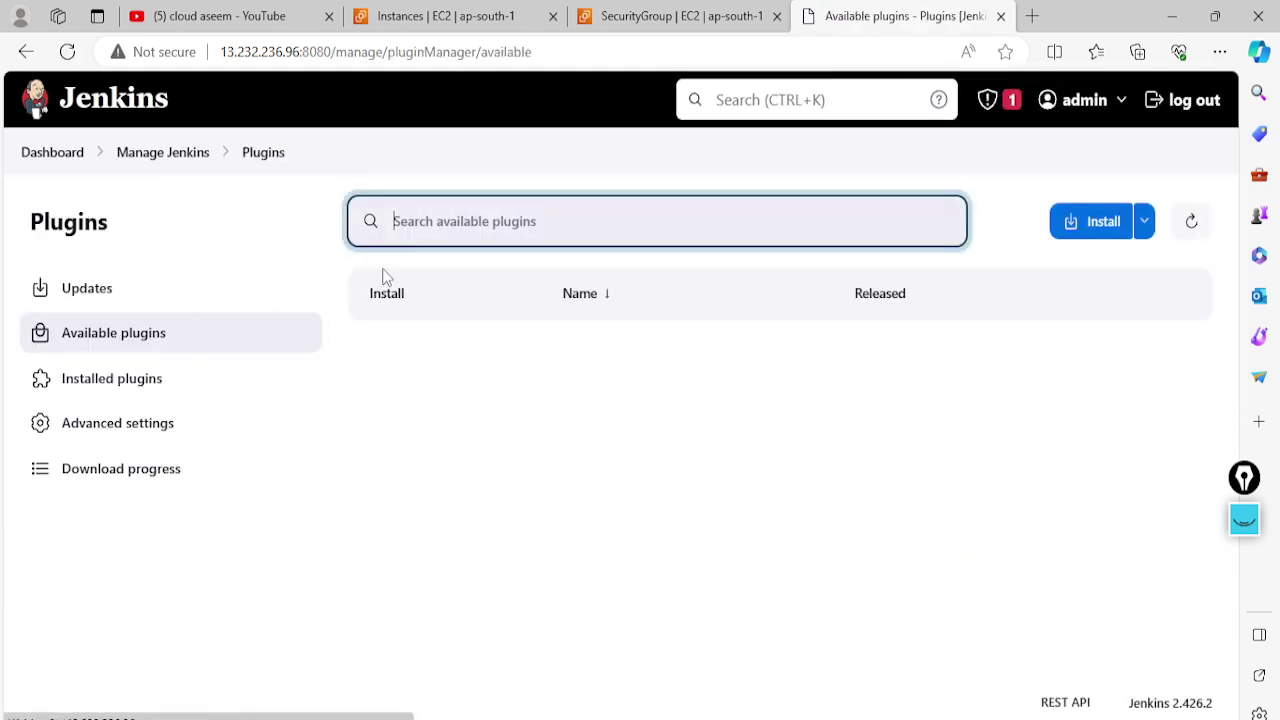
pyautogui.write('role')
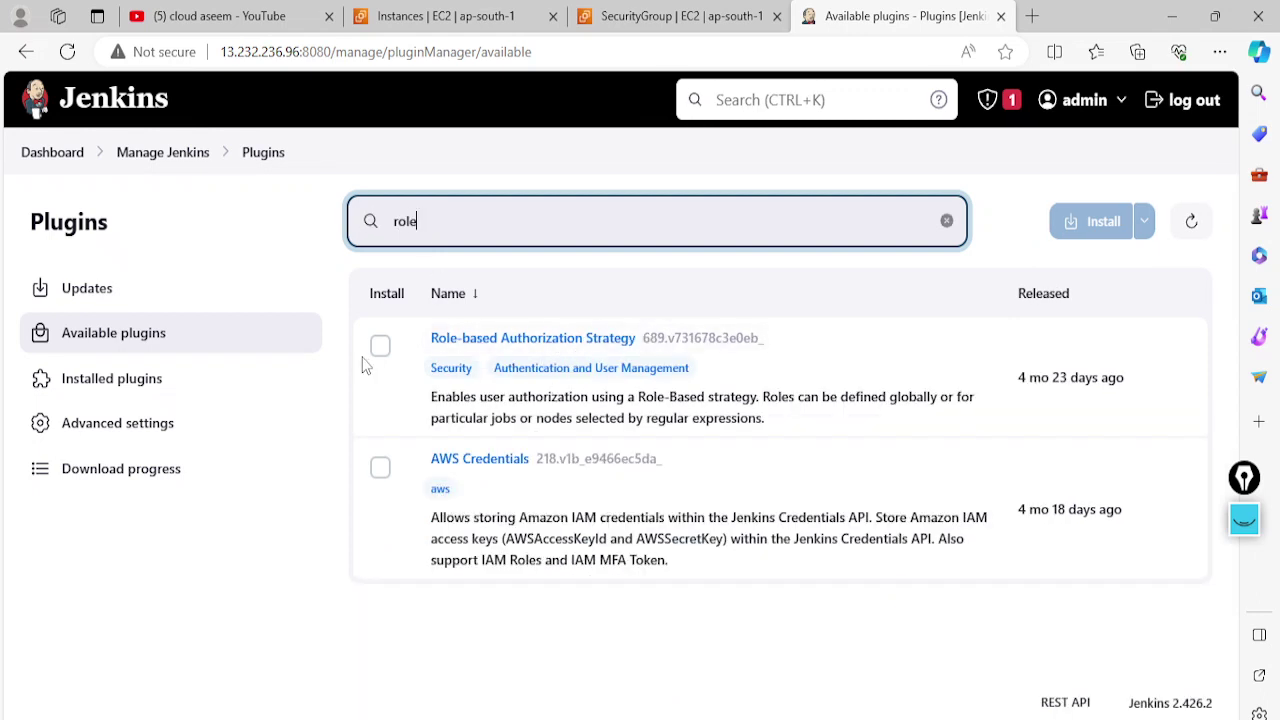
pyautogui.click(380, 345)
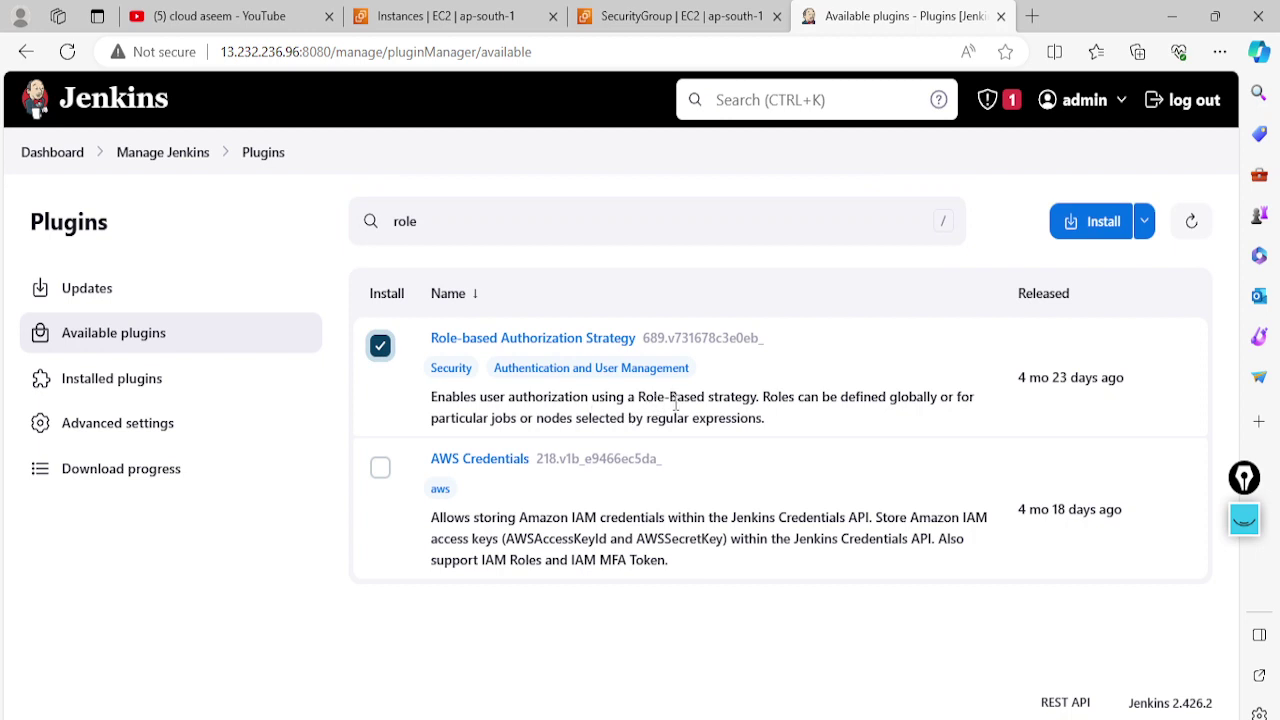
pyautogui.click(1090, 222)
# Check that all downloads succeeded, then restart Jenkins through the /restart page
pyautogui.scroll(-15, 486, 460)
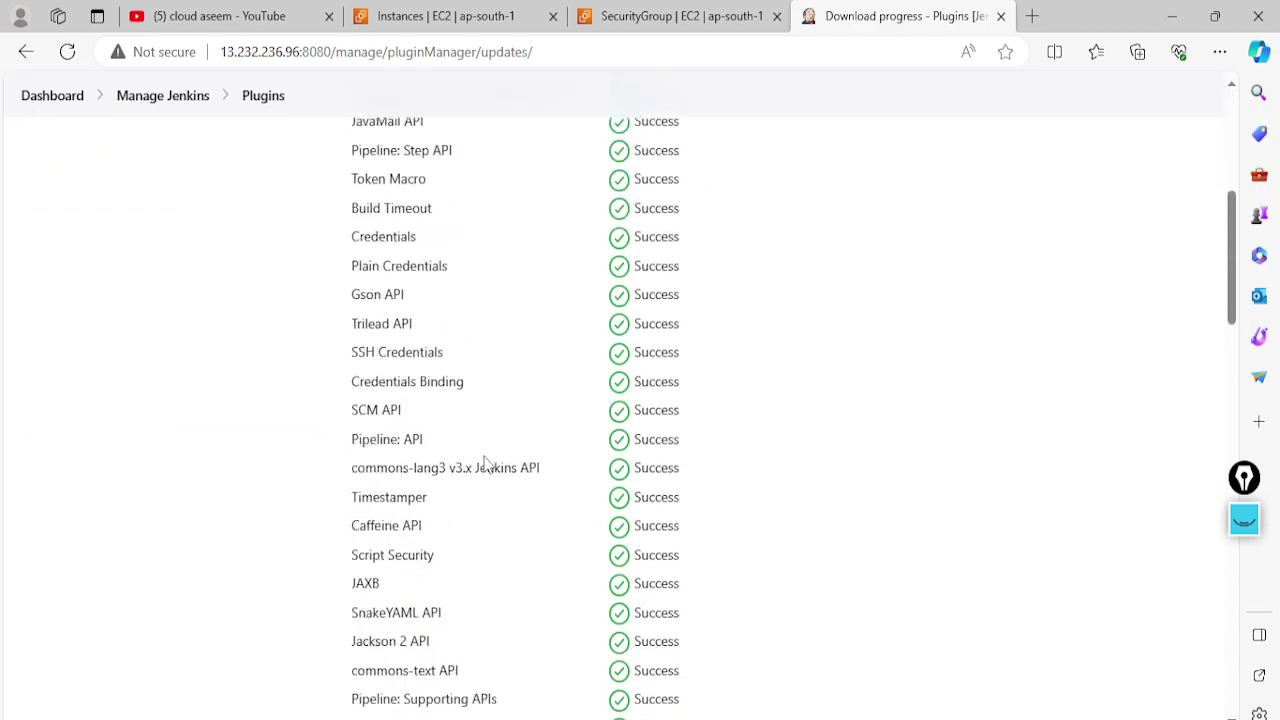
pyautogui.scroll(-5, 484, 457)
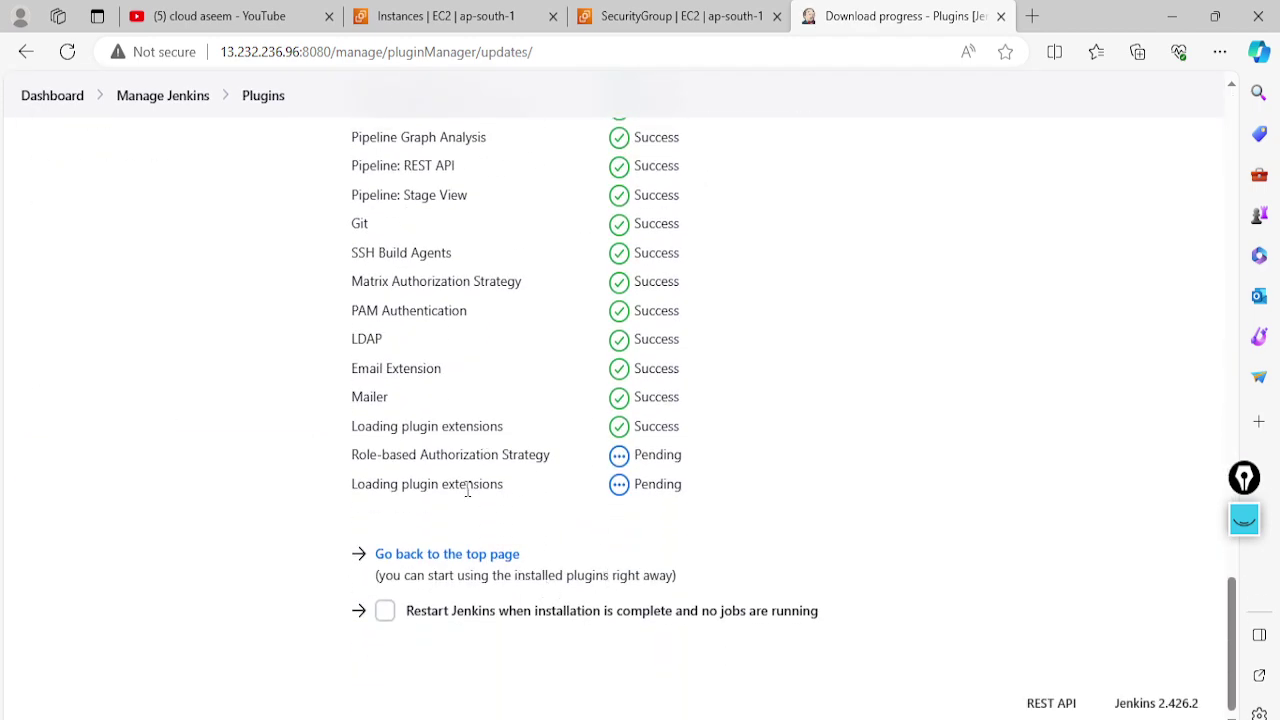
pyautogui.scroll(3, 580, 489)
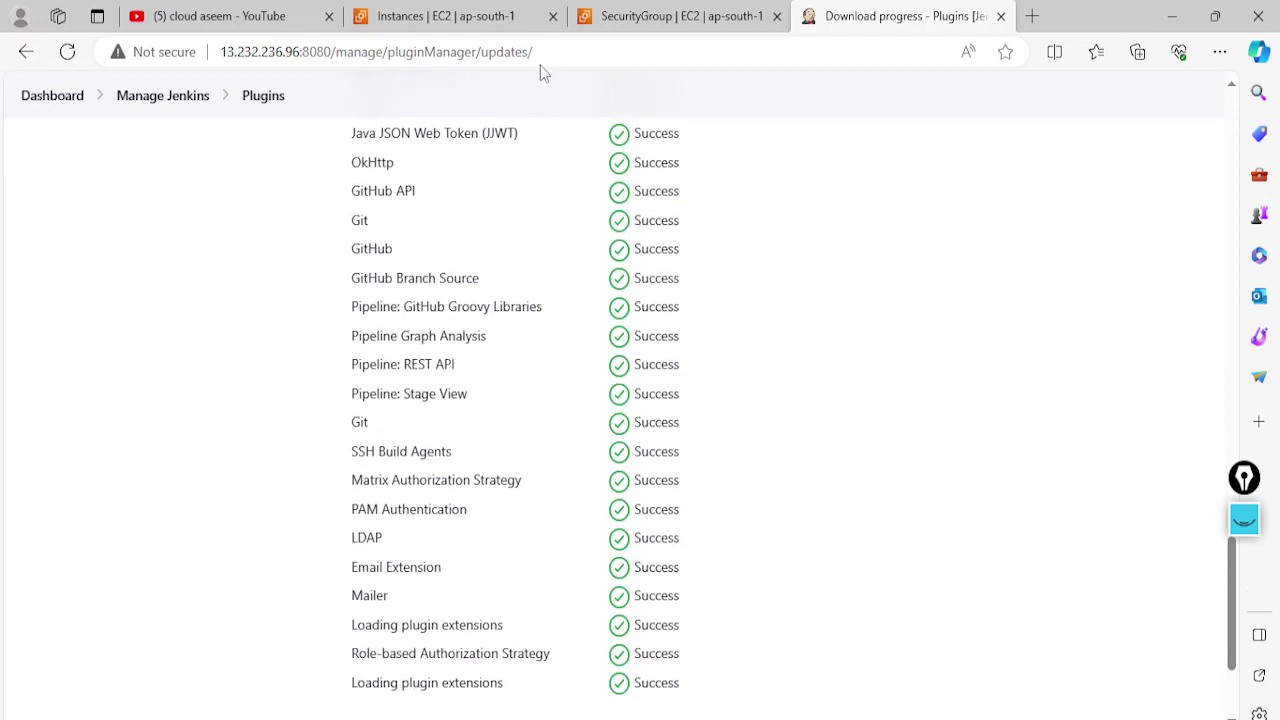
pyautogui.moveTo(534, 52); pyautogui.dragTo(337, 52)
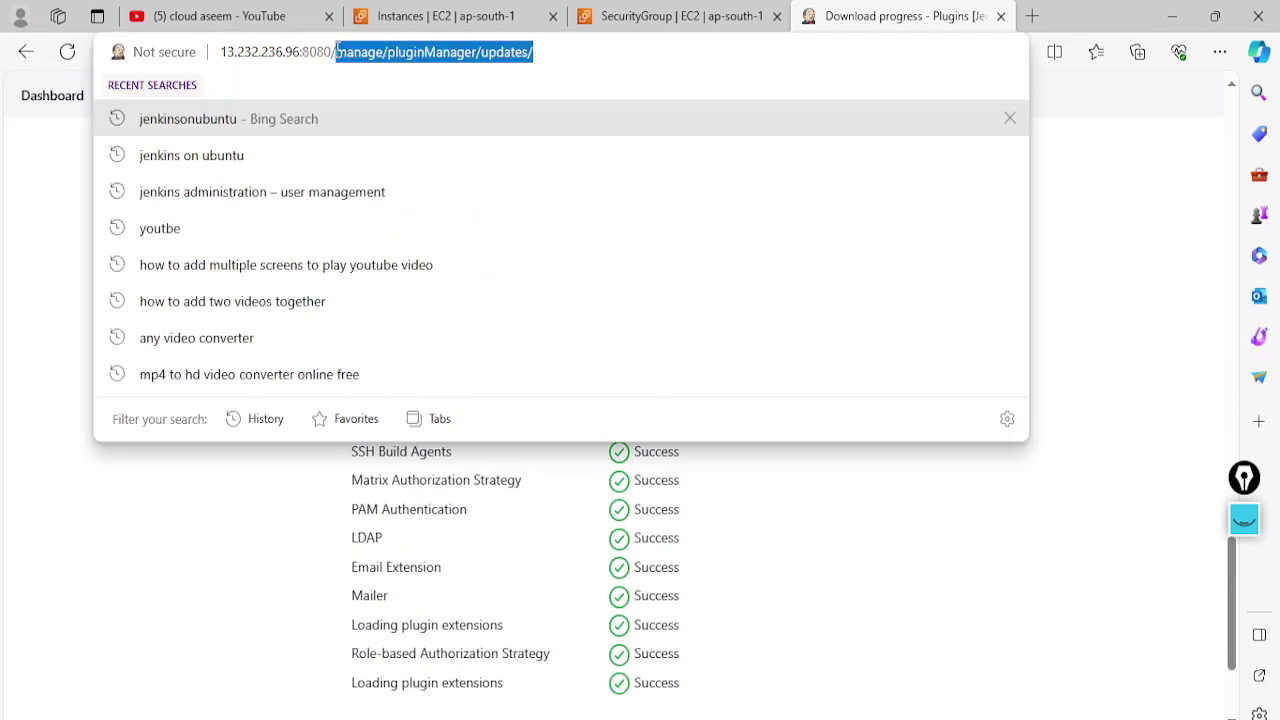
pyautogui.write('restart')
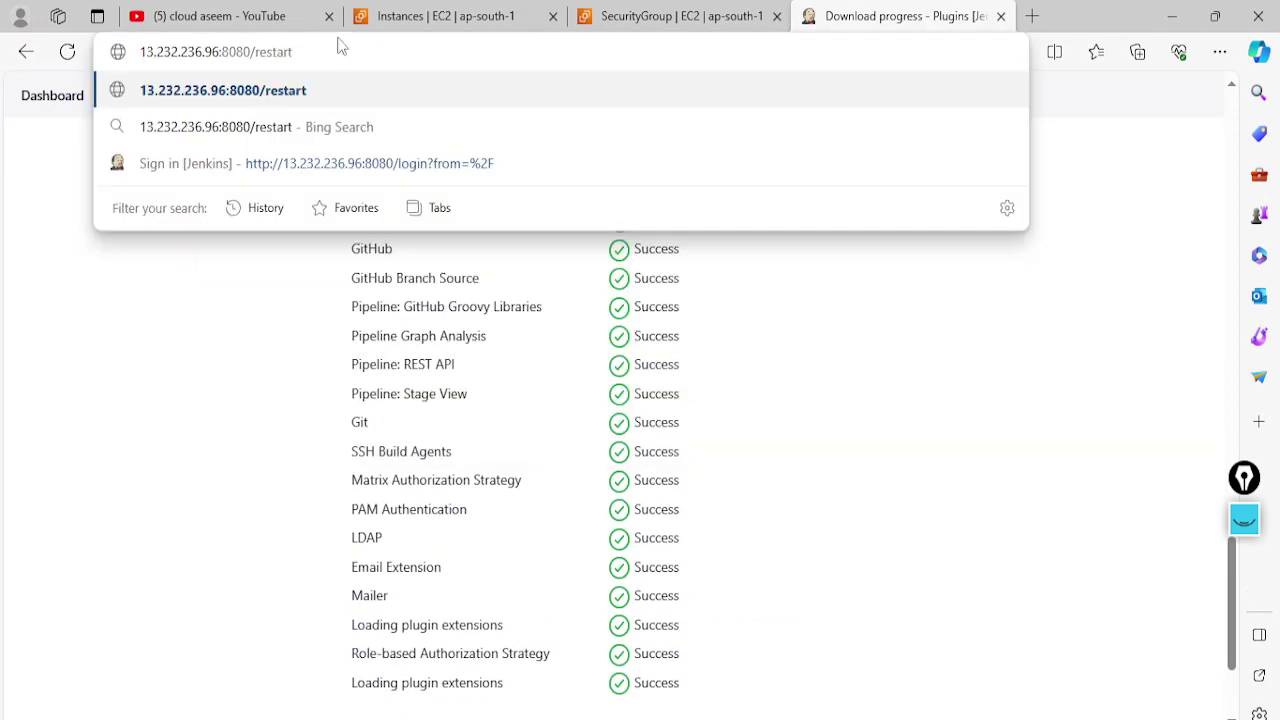
pyautogui.press('Return')
pyautogui.click(628, 224)
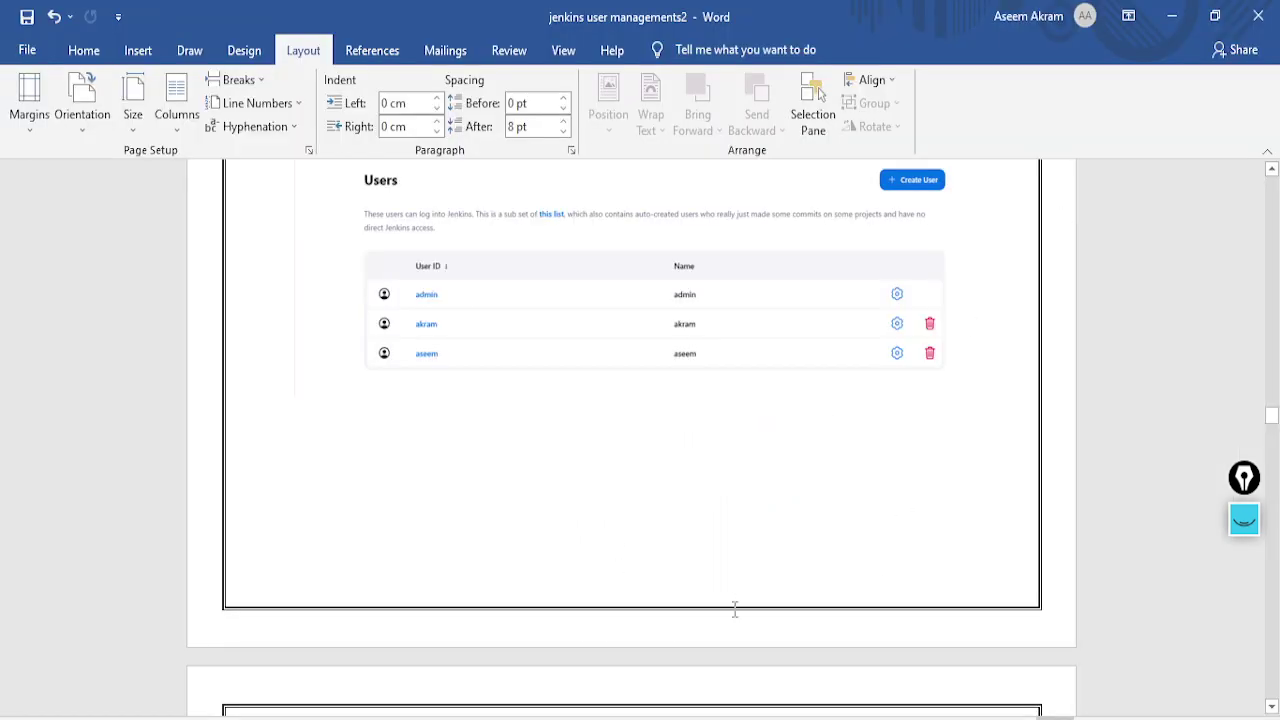
# Scroll through the Word notes on Jenkins user management
pyautogui.scroll(5, 604, 515)
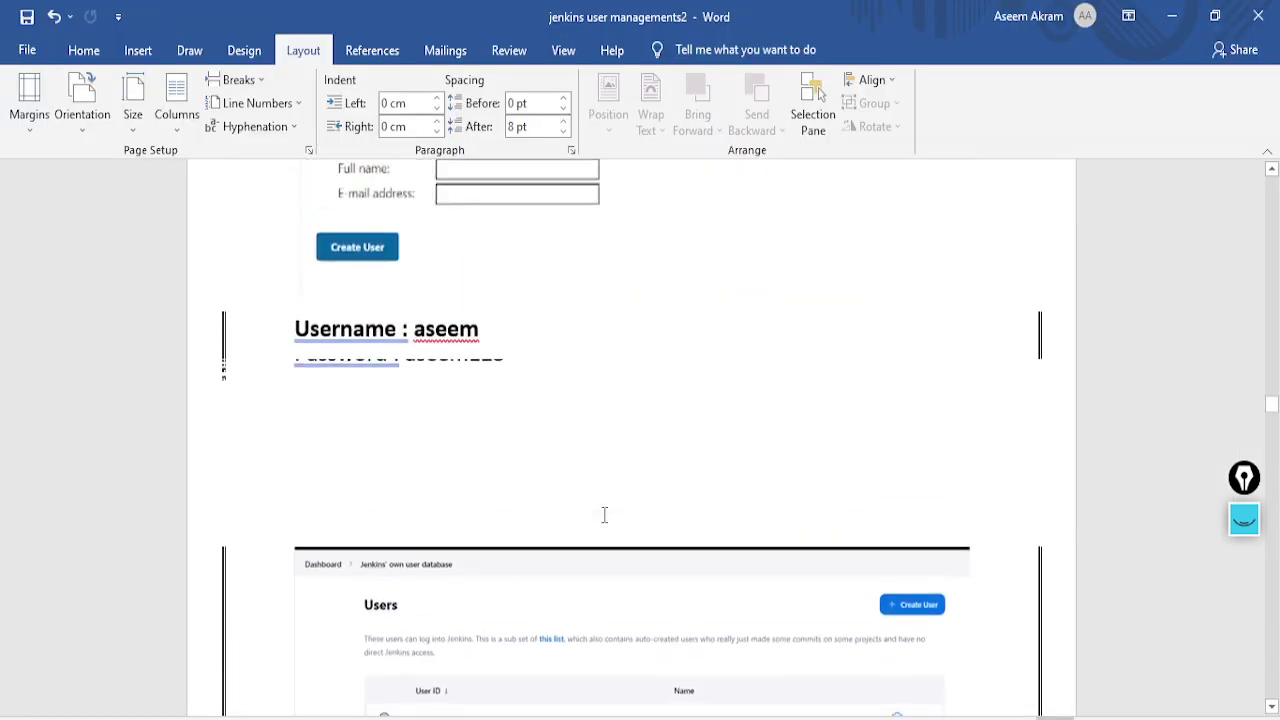
pyautogui.scroll(10, 604, 515)
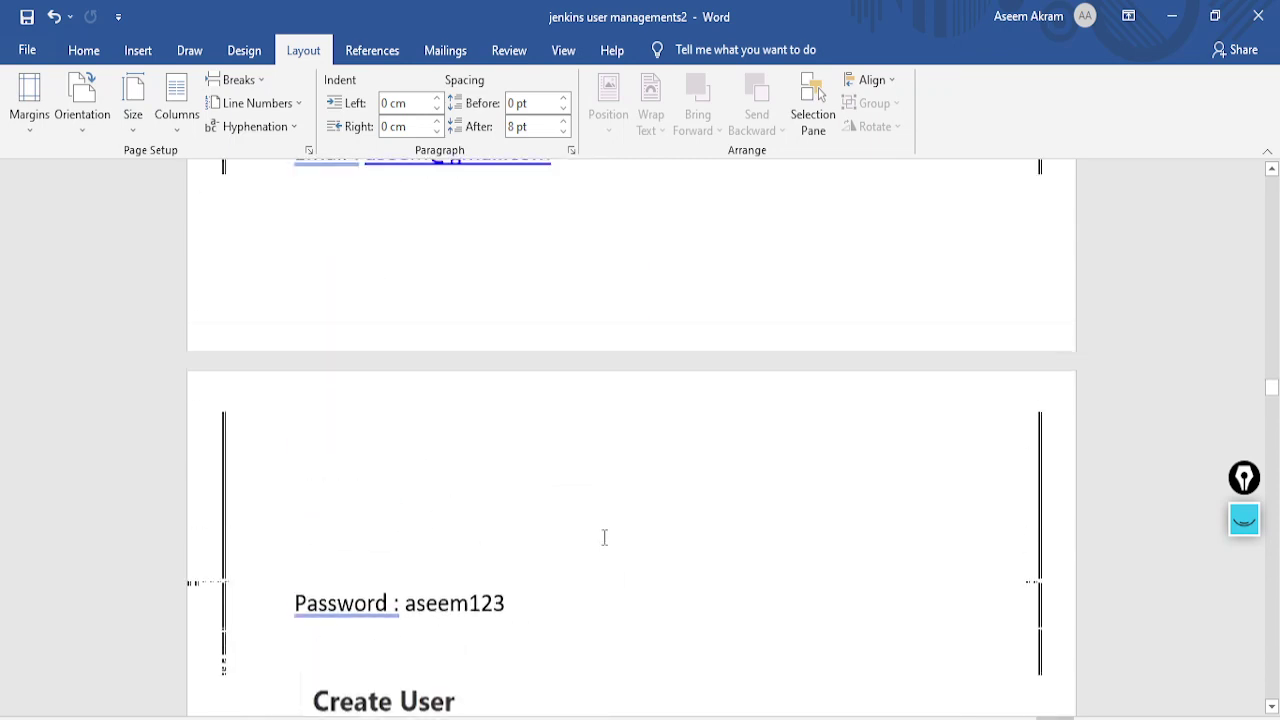
pyautogui.scroll(10, 604, 538)
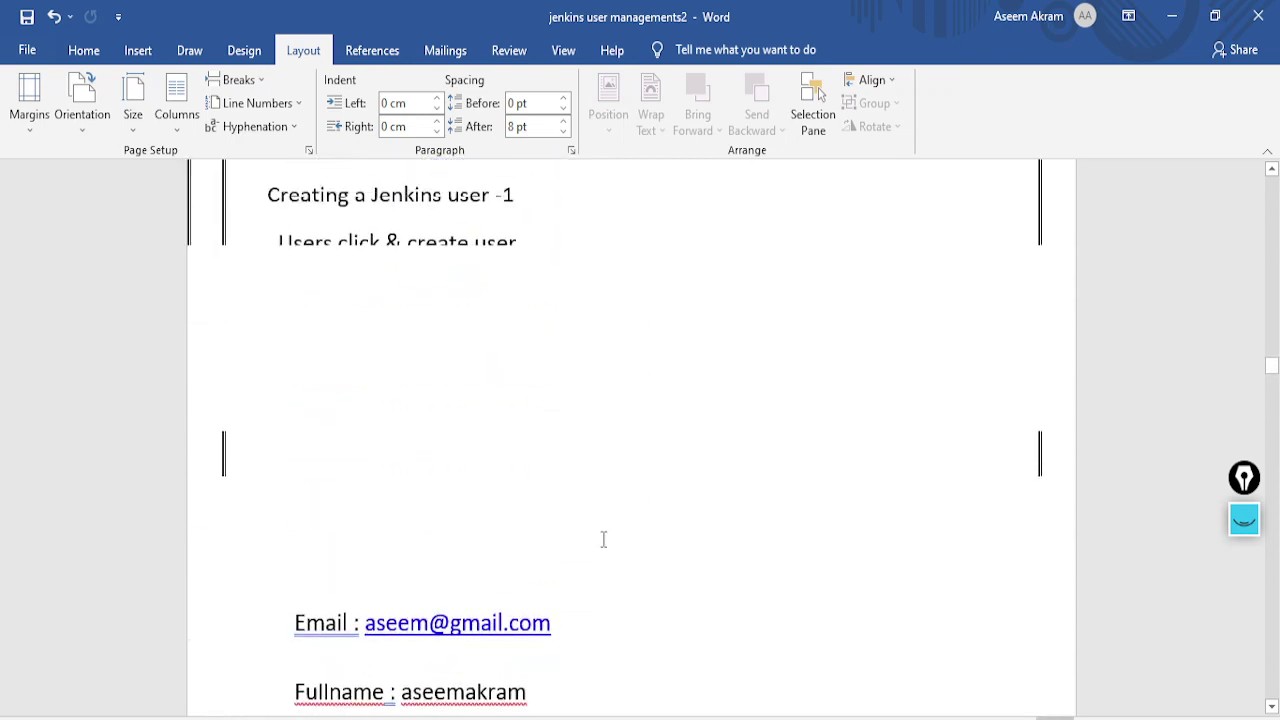
pyautogui.scroll(-8, 604, 539)
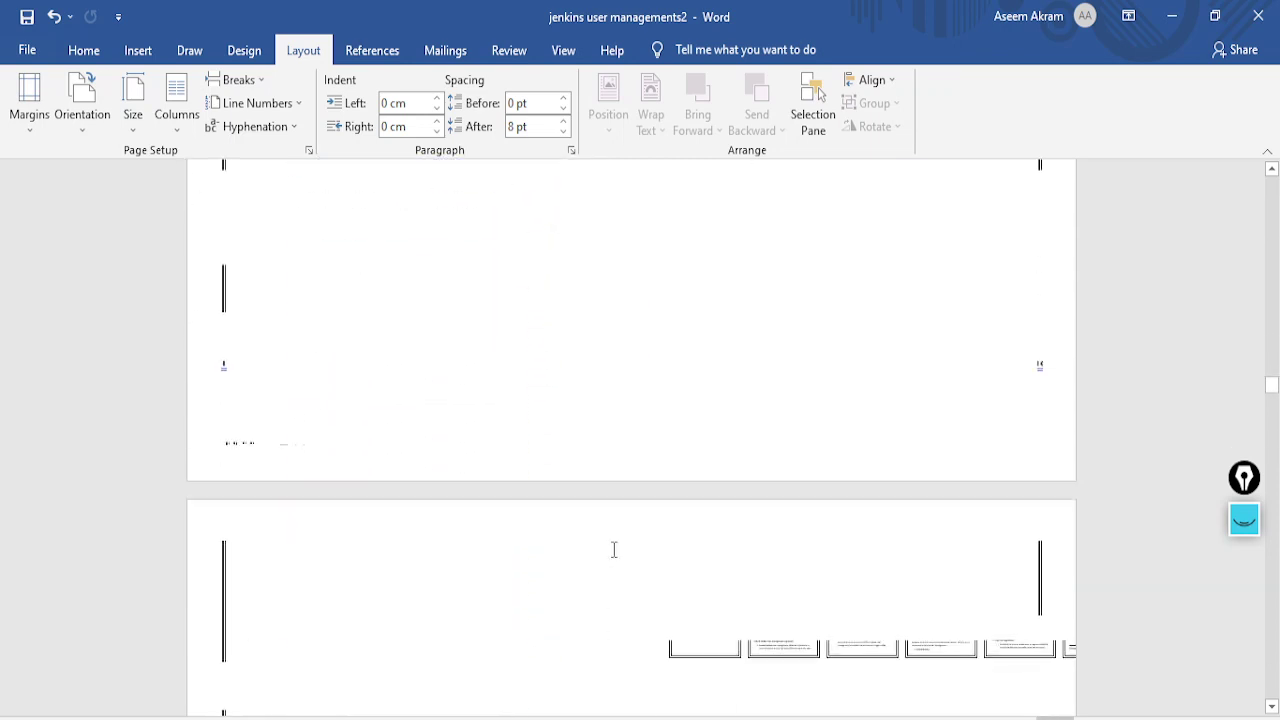
pyautogui.keyDown('ctrl'); pyautogui.scroll(-1, 614, 549); pyautogui.keyUp('ctrl')
pyautogui.scroll(-5, 611, 549)
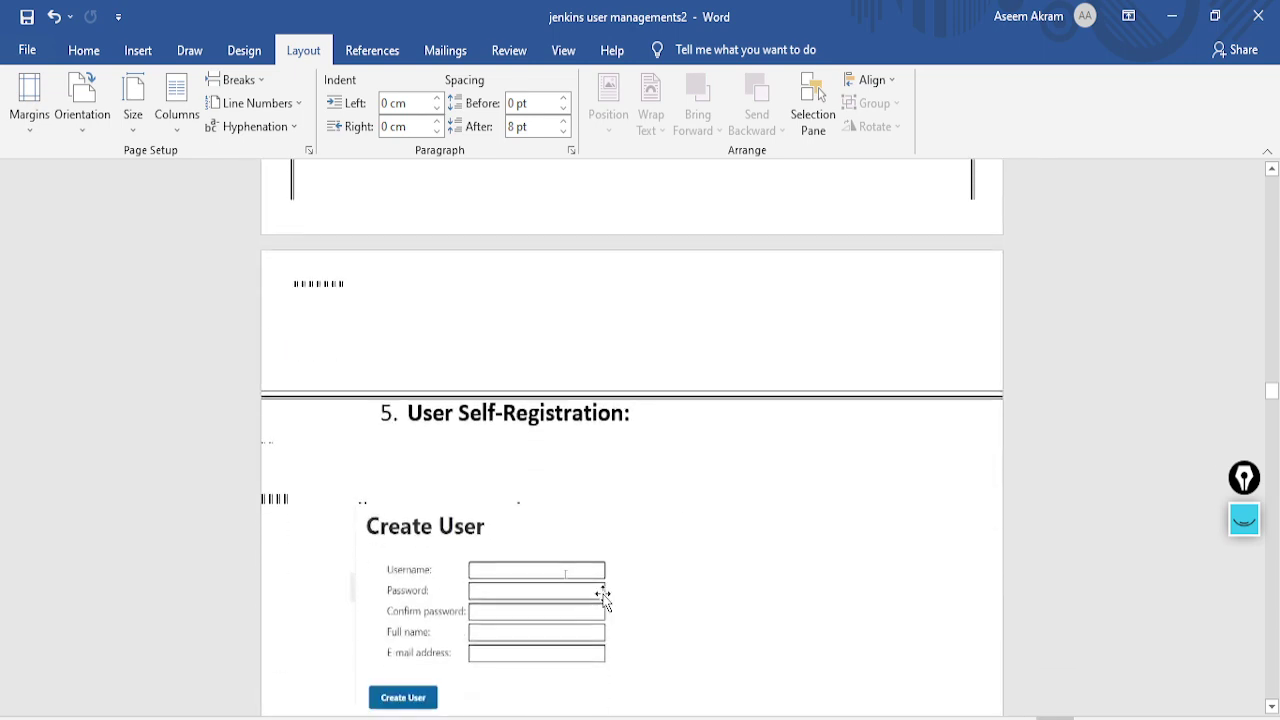
pyautogui.scroll(-10, 606, 592)
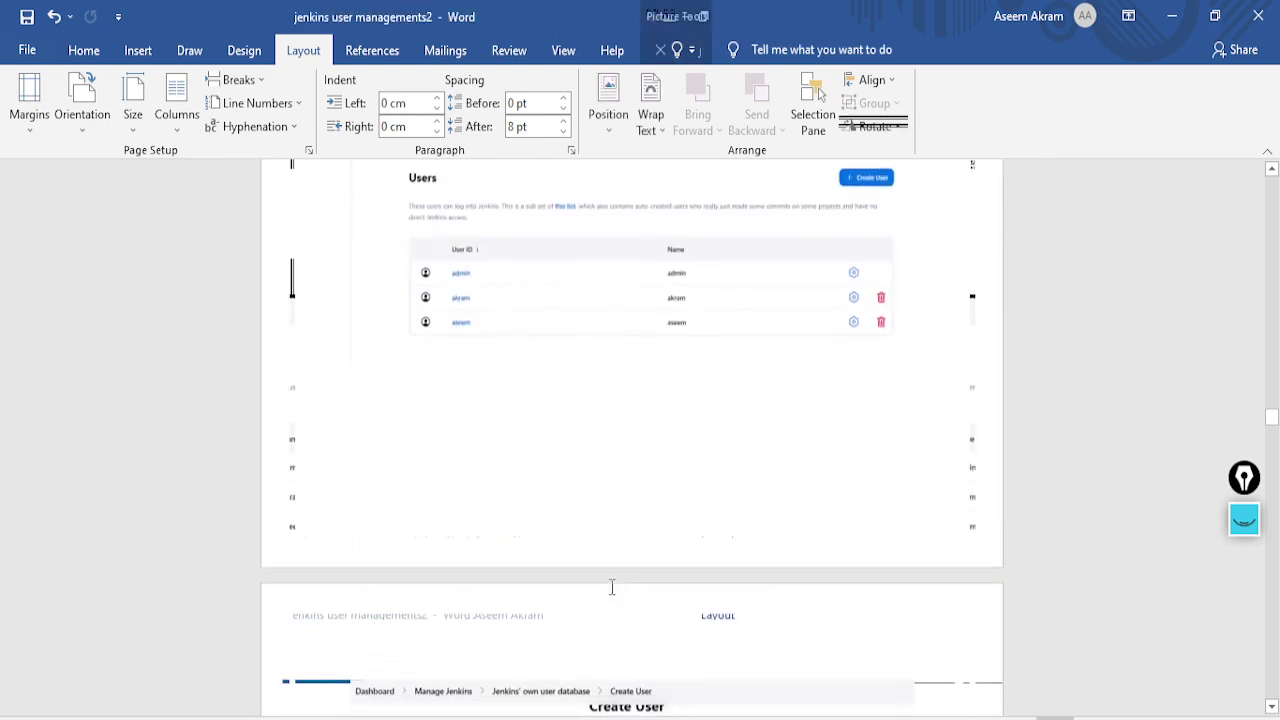
pyautogui.scroll(-10, 612, 586)
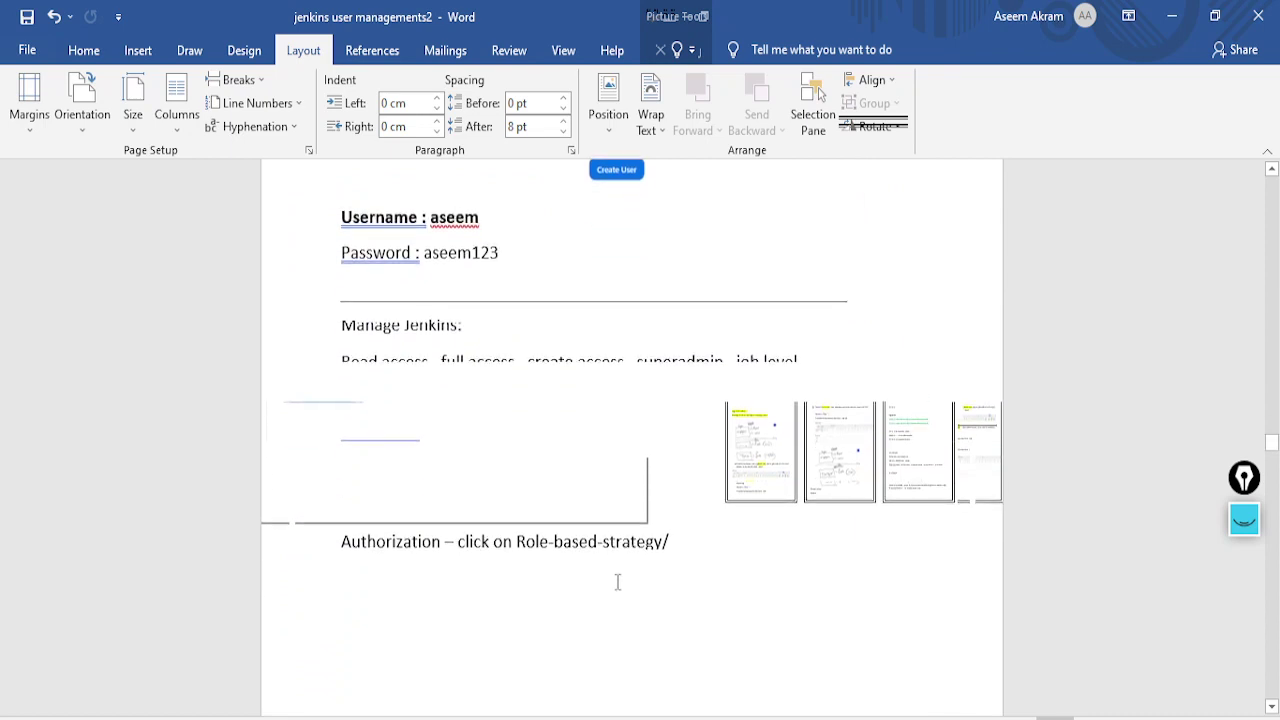
pyautogui.click(670, 497)
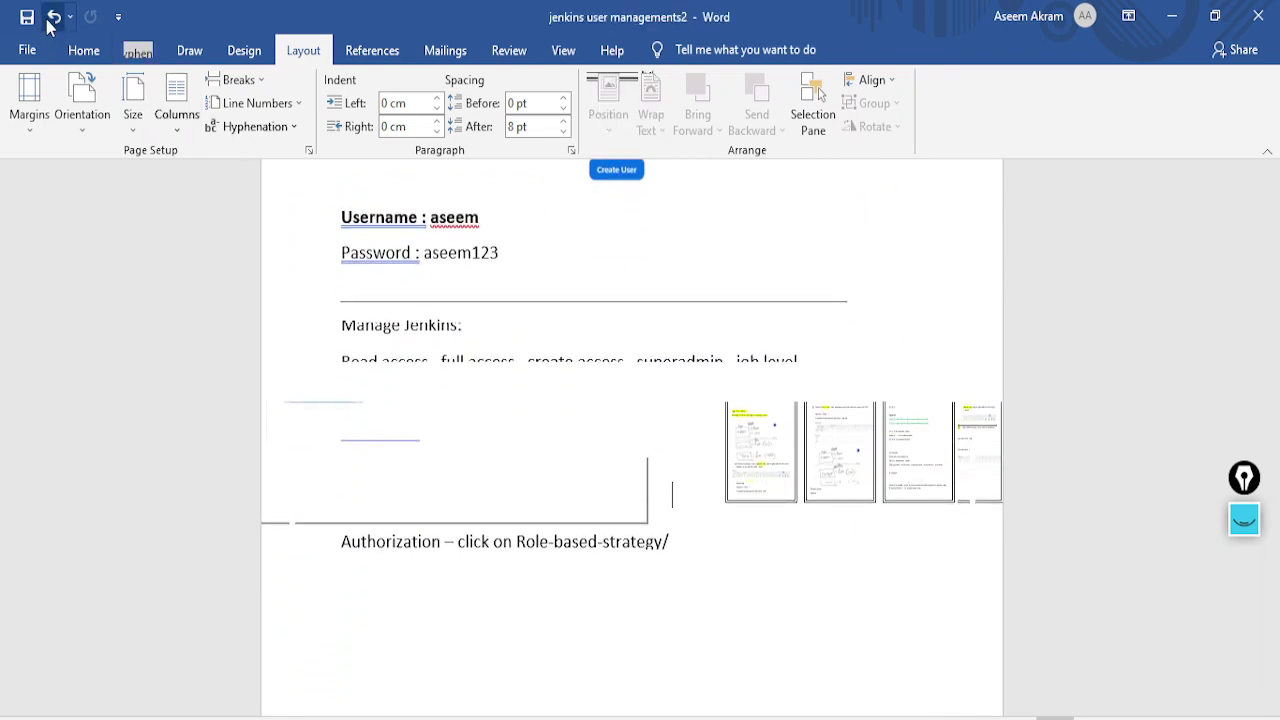
# Glance at the File backstage, then return to the Jenkins sign-in page
pyautogui.click(30, 50)
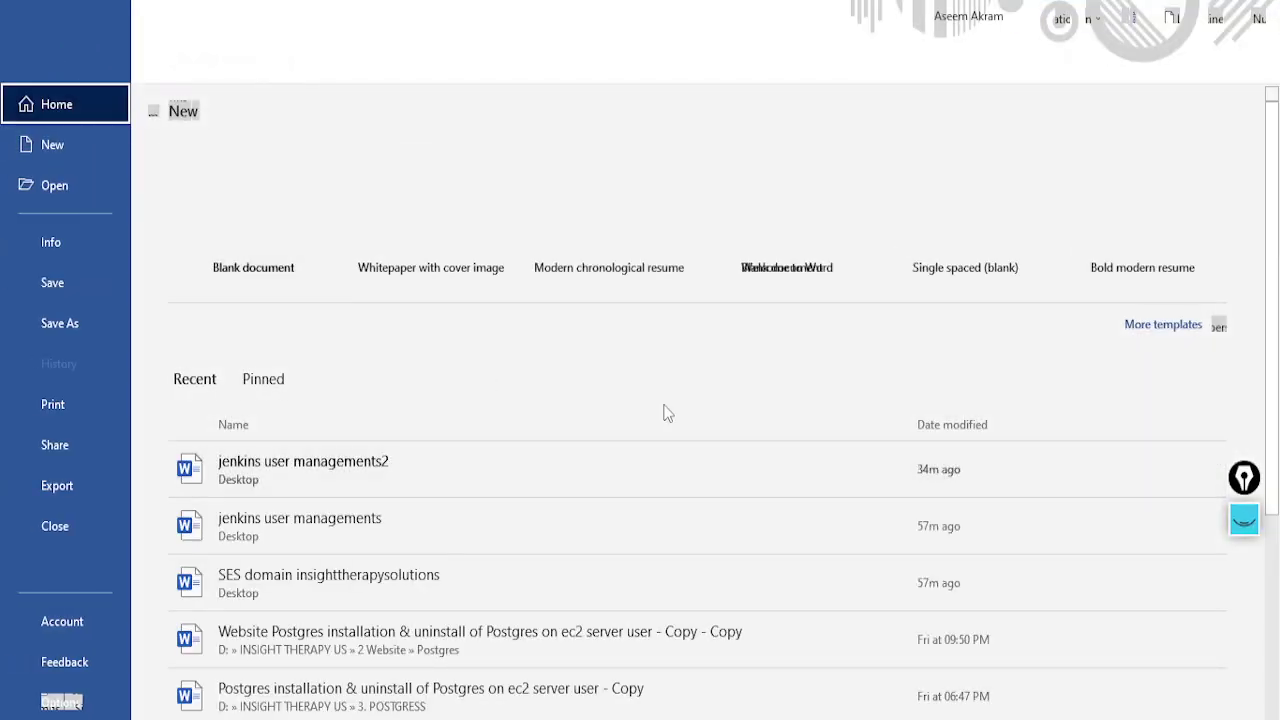
pyautogui.press('Escape')
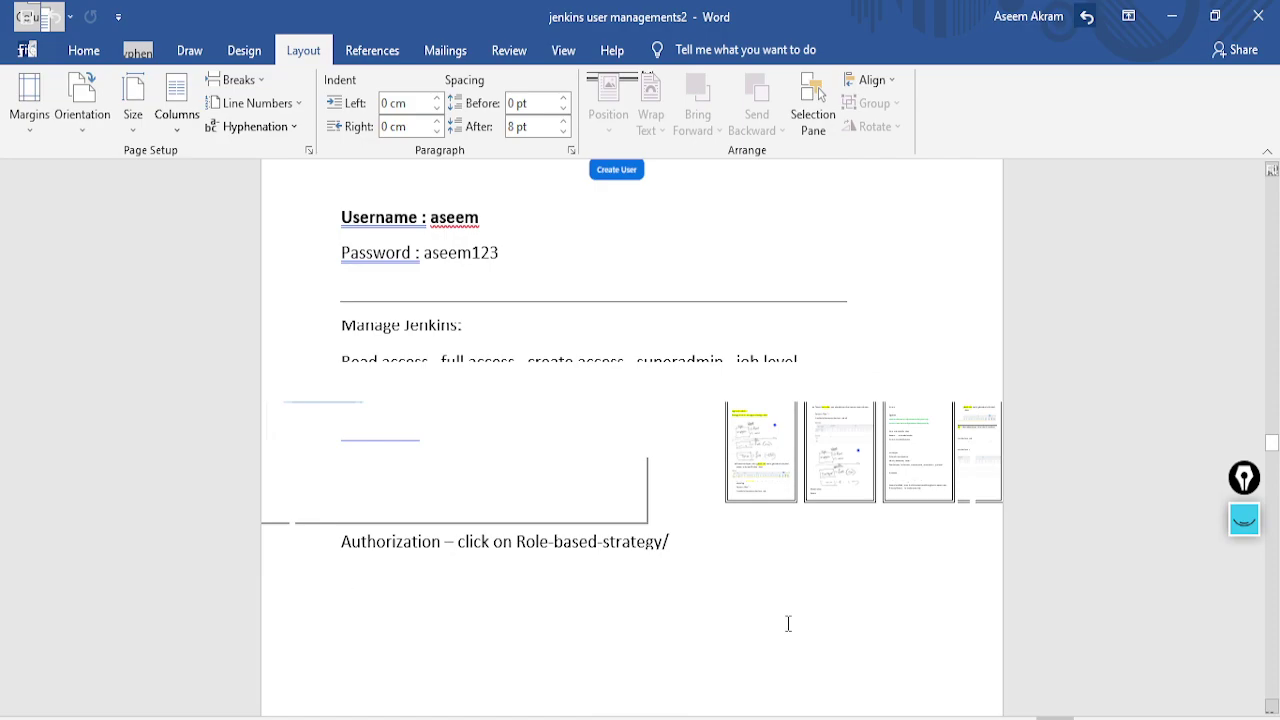
pyautogui.hotkey('alt', 'Tab')
pyautogui.click(697, 340)
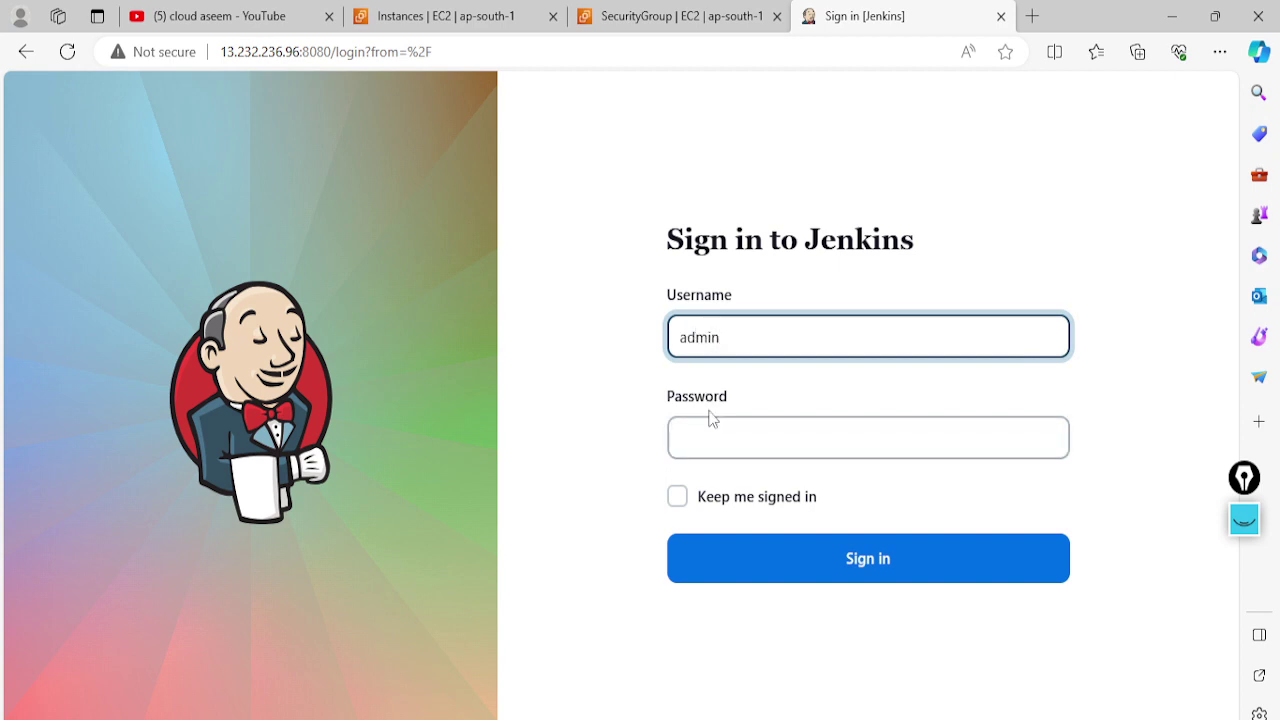
# Enter the administrator password, tick Keep me signed in, and sign in
pyautogui.click(693, 443)
pyautogui.write('ad')
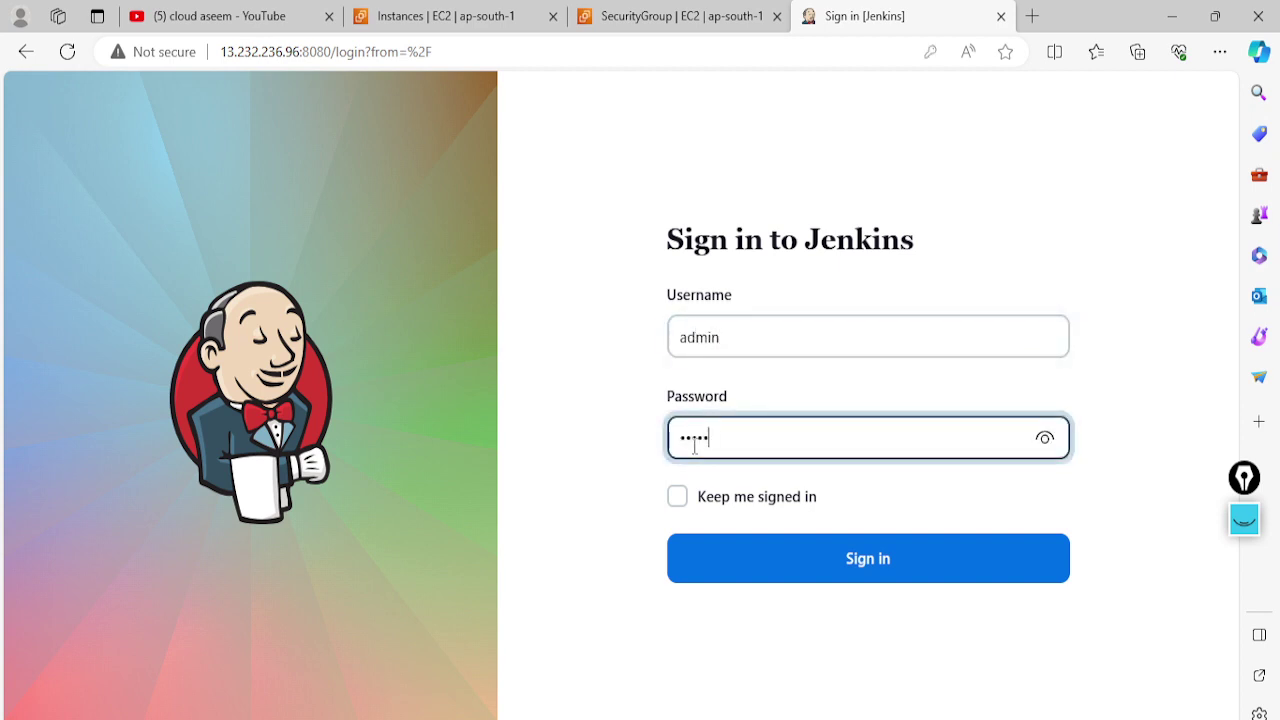
pyautogui.click(677, 496)
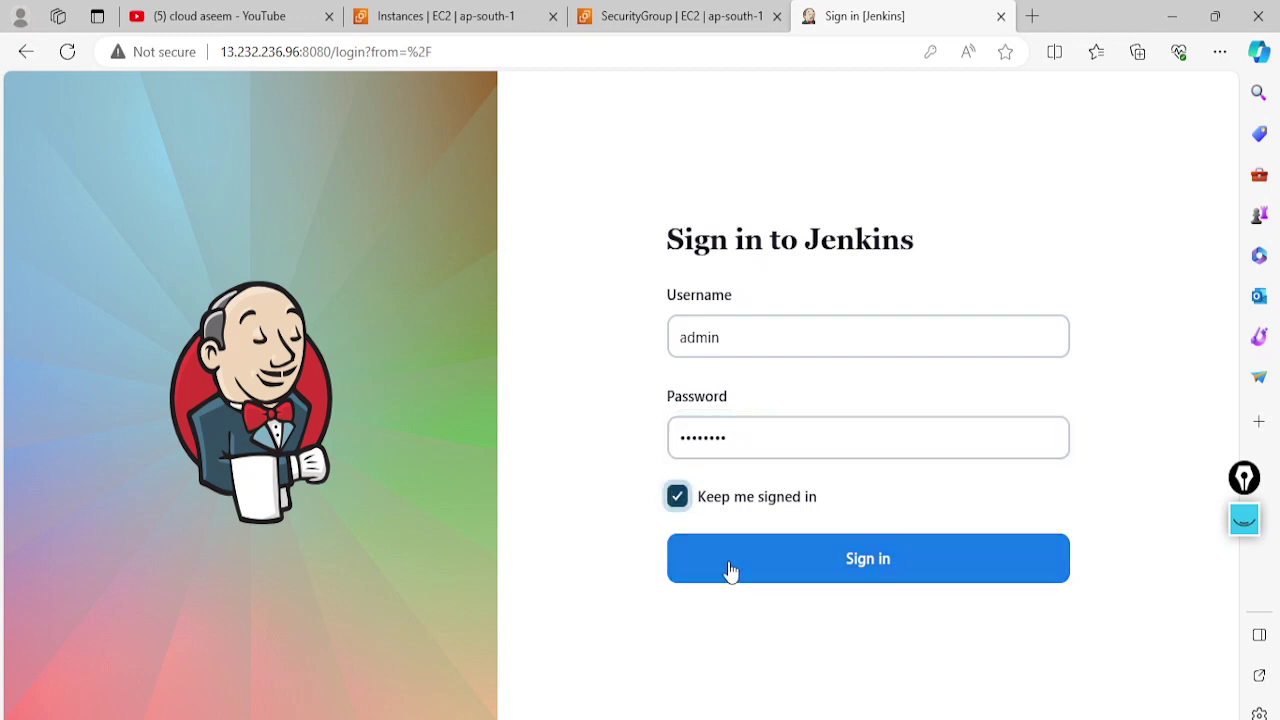
pyautogui.click(730, 571)
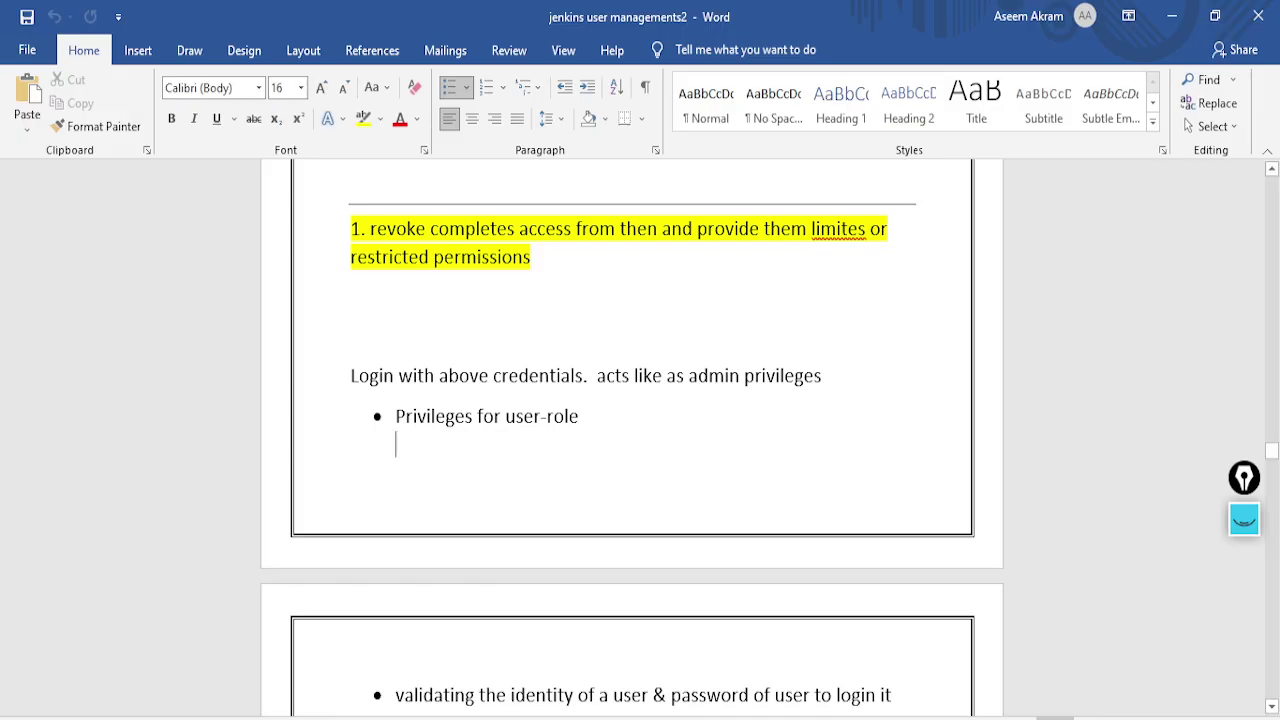
# Correct 'then' to 'them' and 'limites' to 'limited' in the revoke-access note
pyautogui.scroll(1, 372, 306)
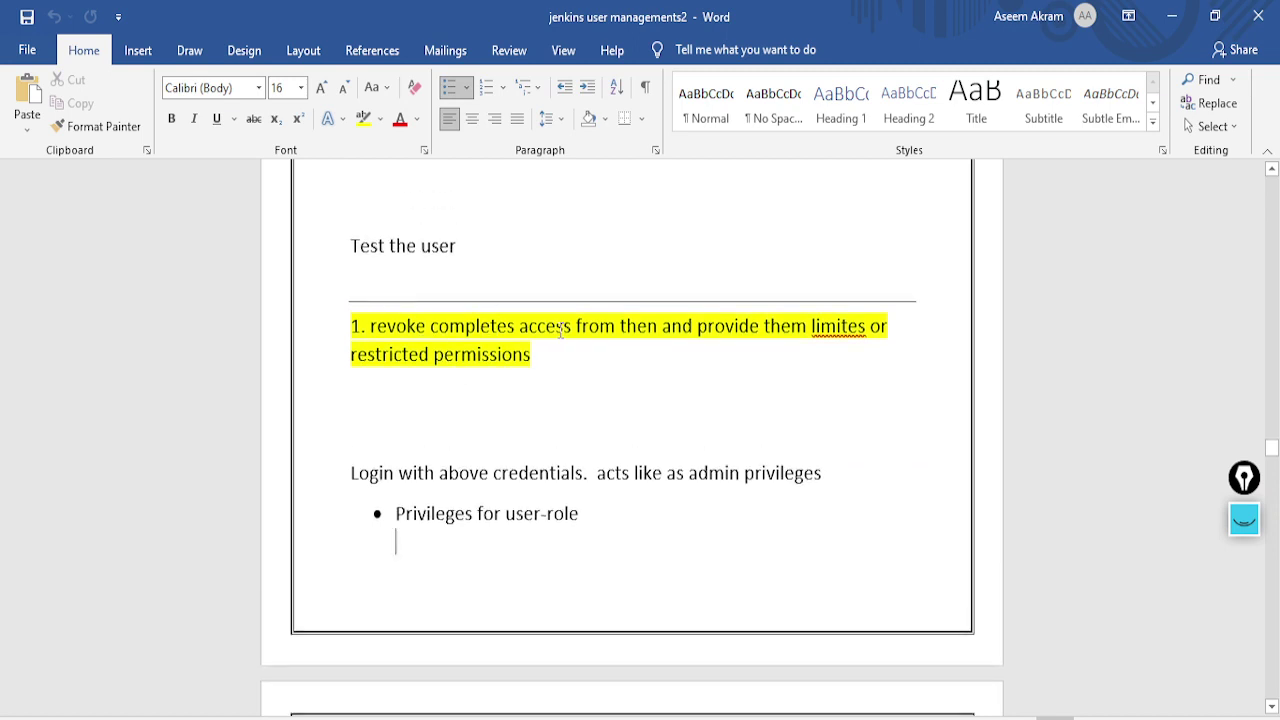
pyautogui.click(661, 325)
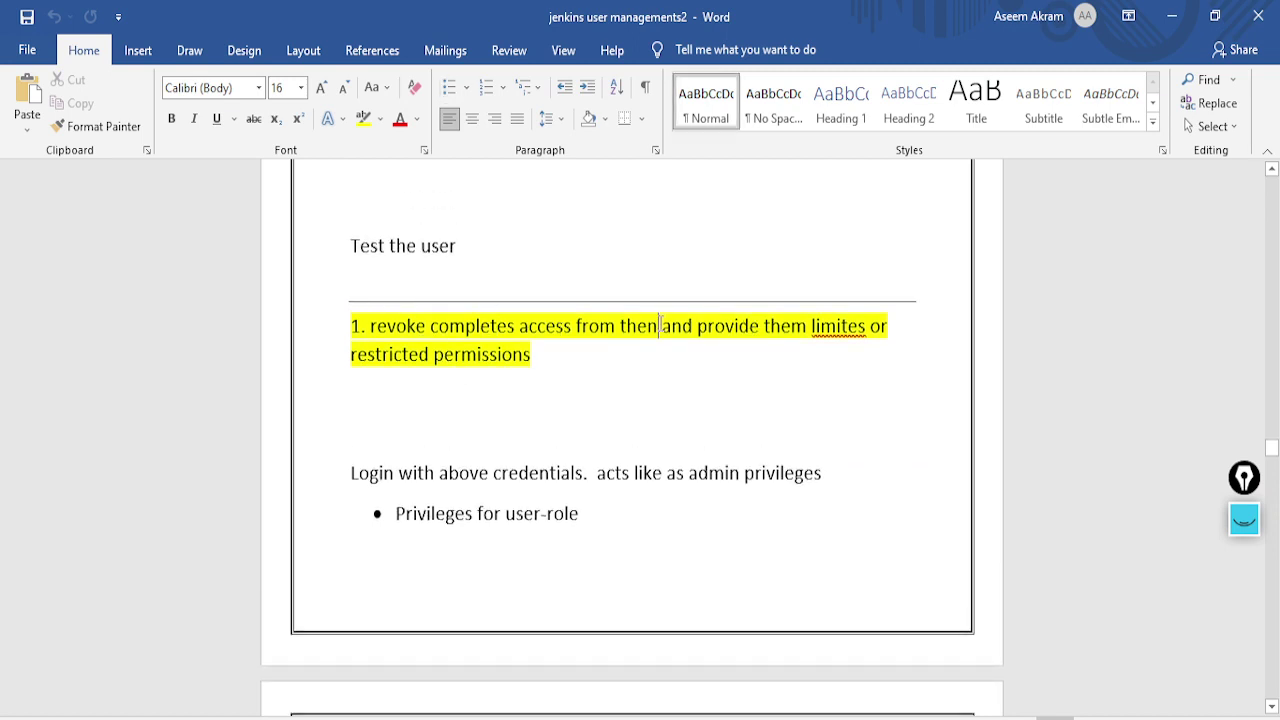
pyautogui.press('BackSpace')
pyautogui.write('m')
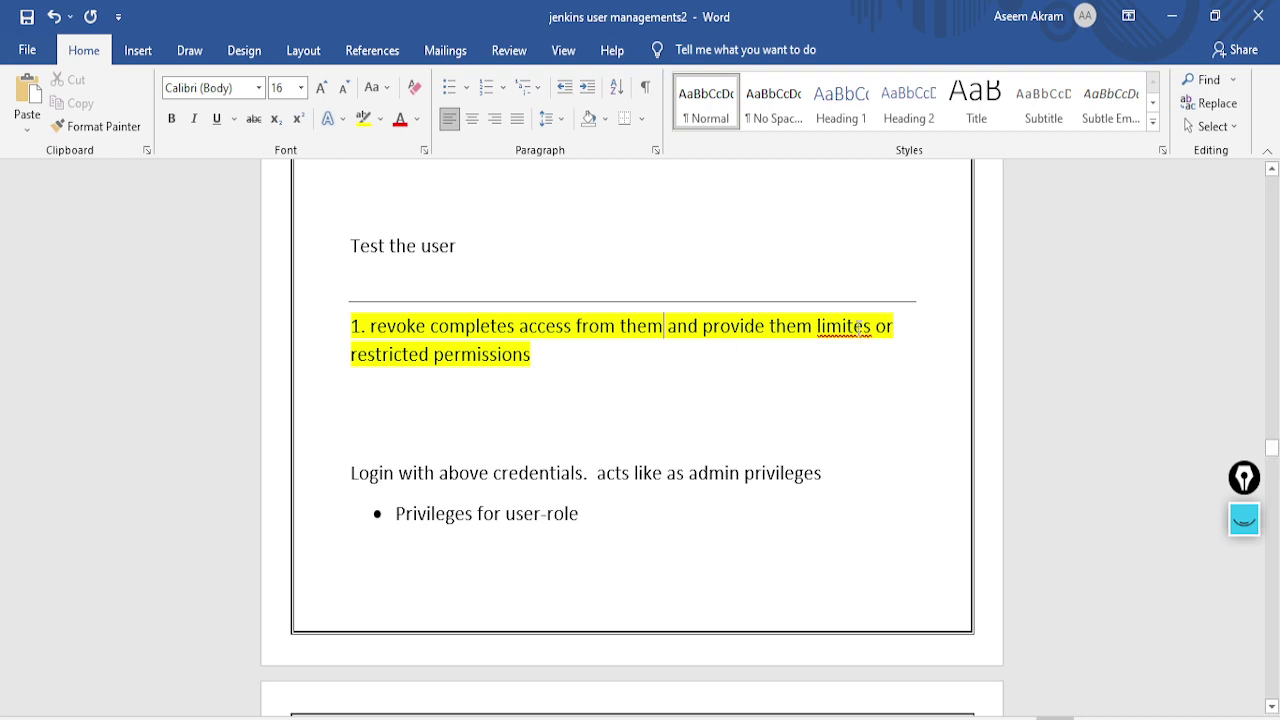
pyautogui.rightClick(866, 327)
pyautogui.click(757, 36)
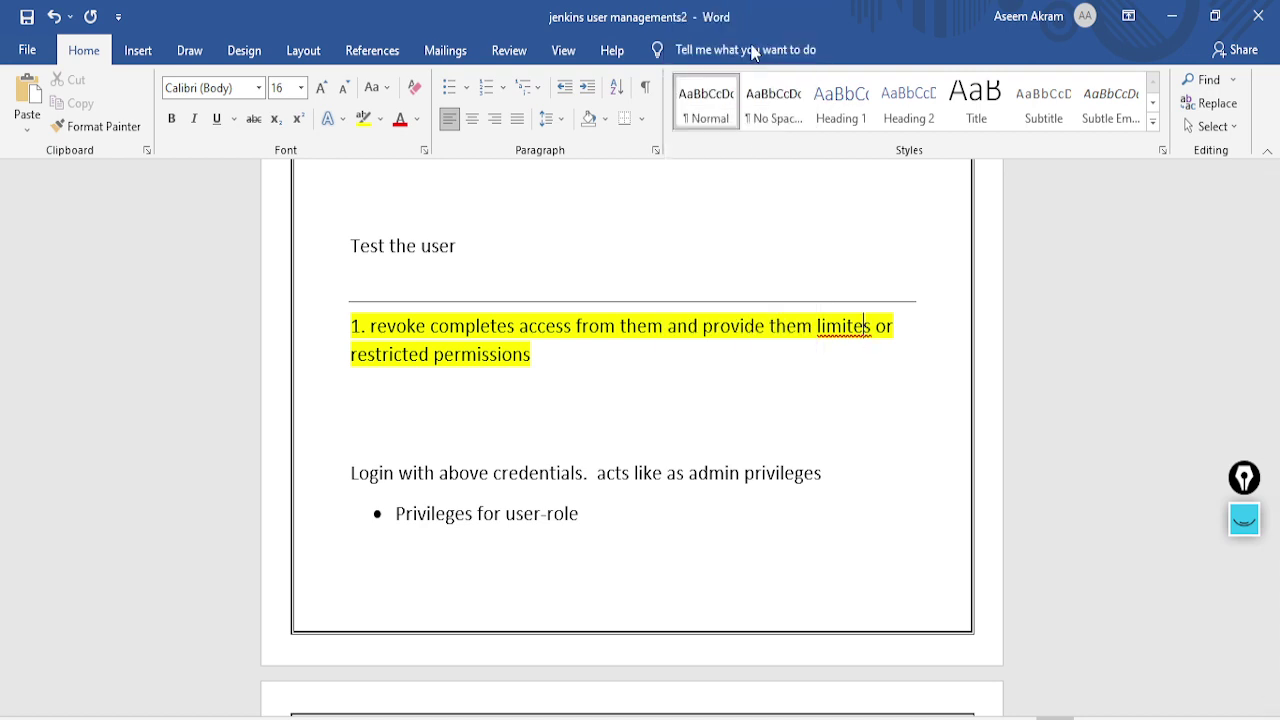
# Review the notes and switch back to the admin's Jenkins dashboard
pyautogui.scroll(-5, 488, 541)
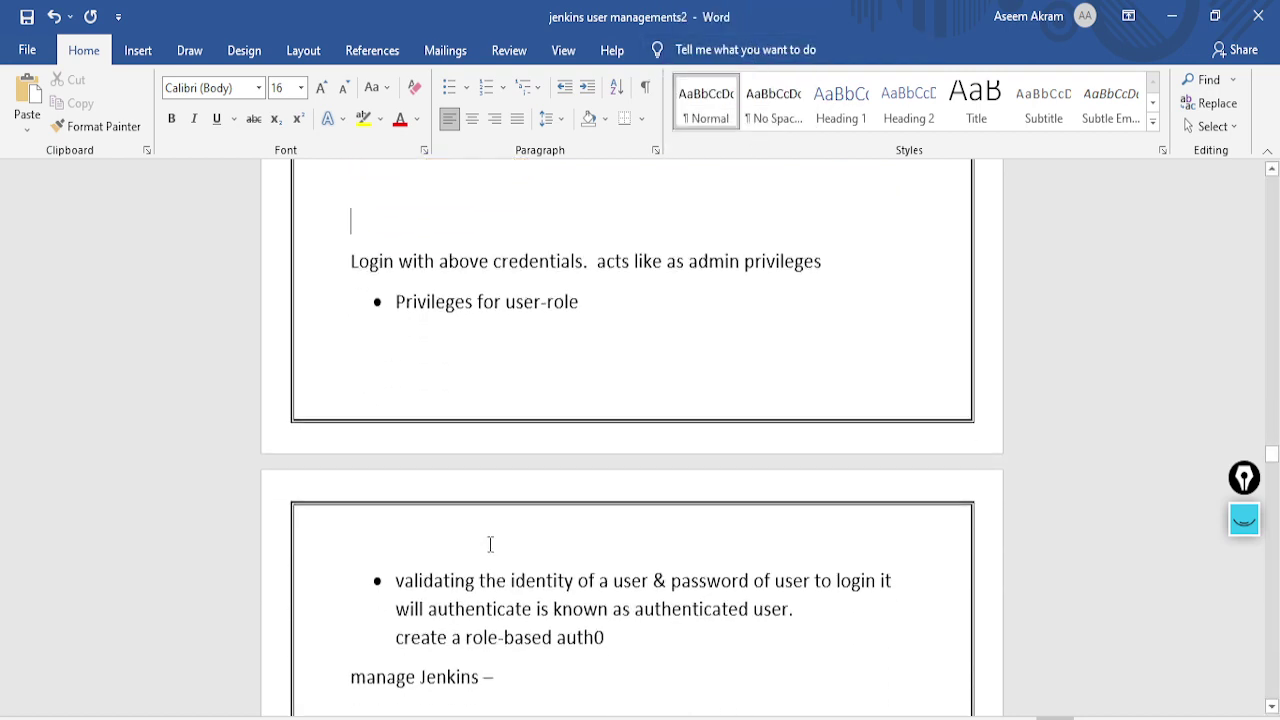
pyautogui.scroll(1, 517, 264)
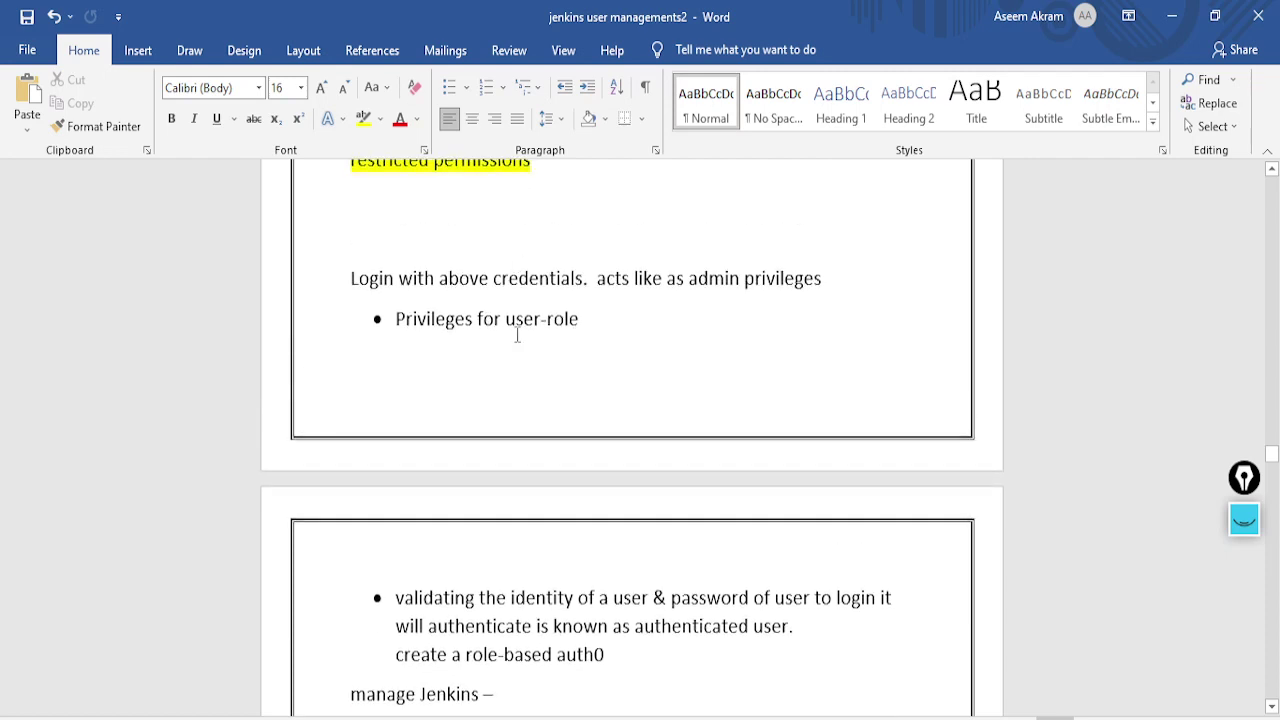
pyautogui.scroll(-6, 555, 414)
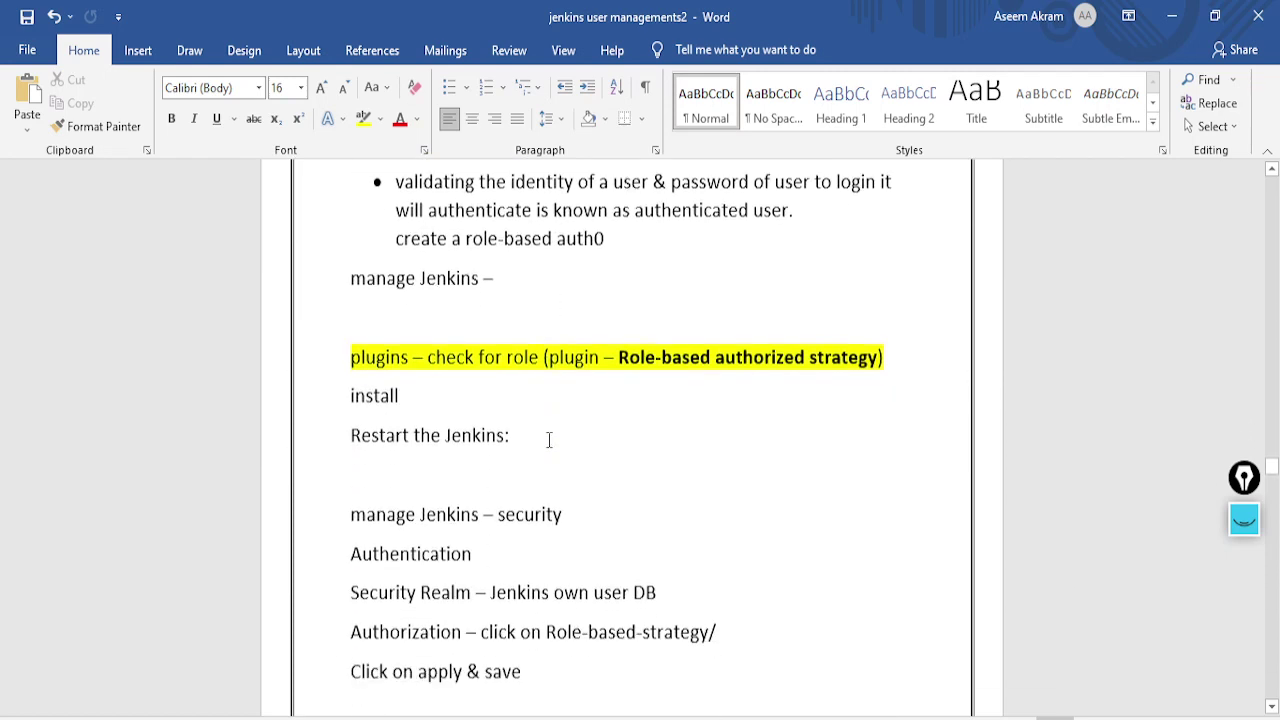
pyautogui.scroll(-6, 549, 441)
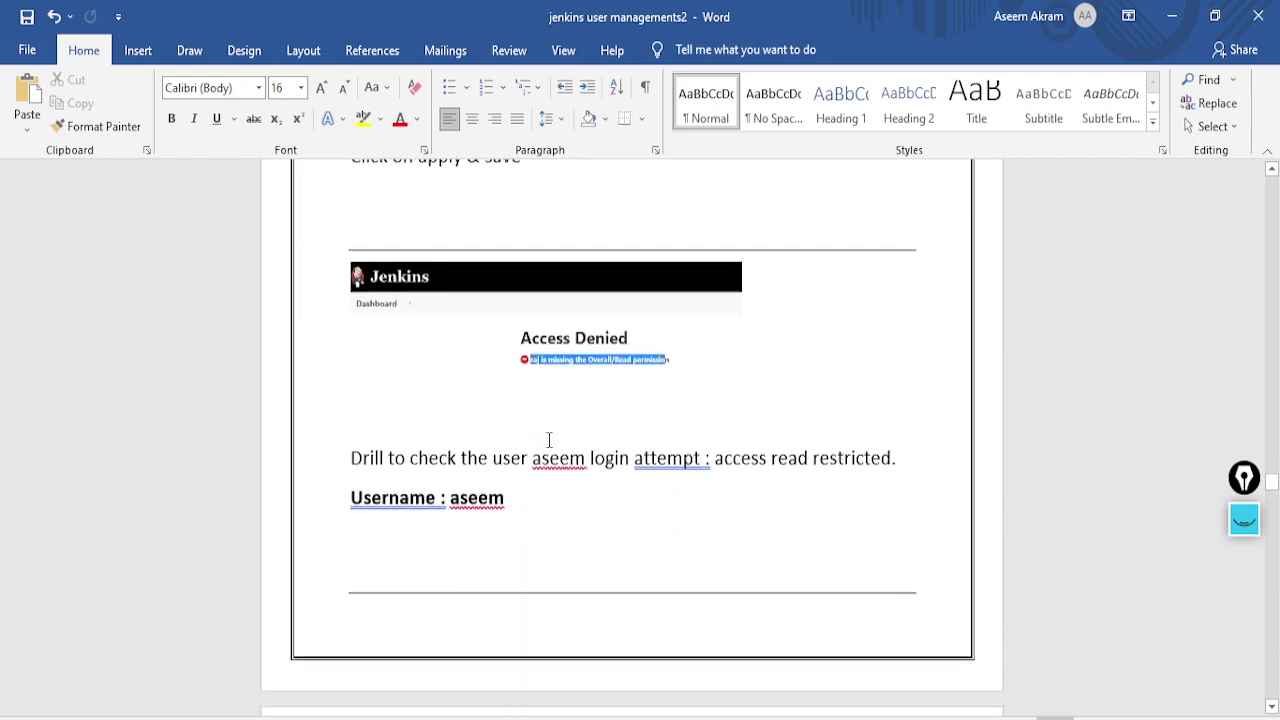
pyautogui.hotkey('alt', 'Tab')
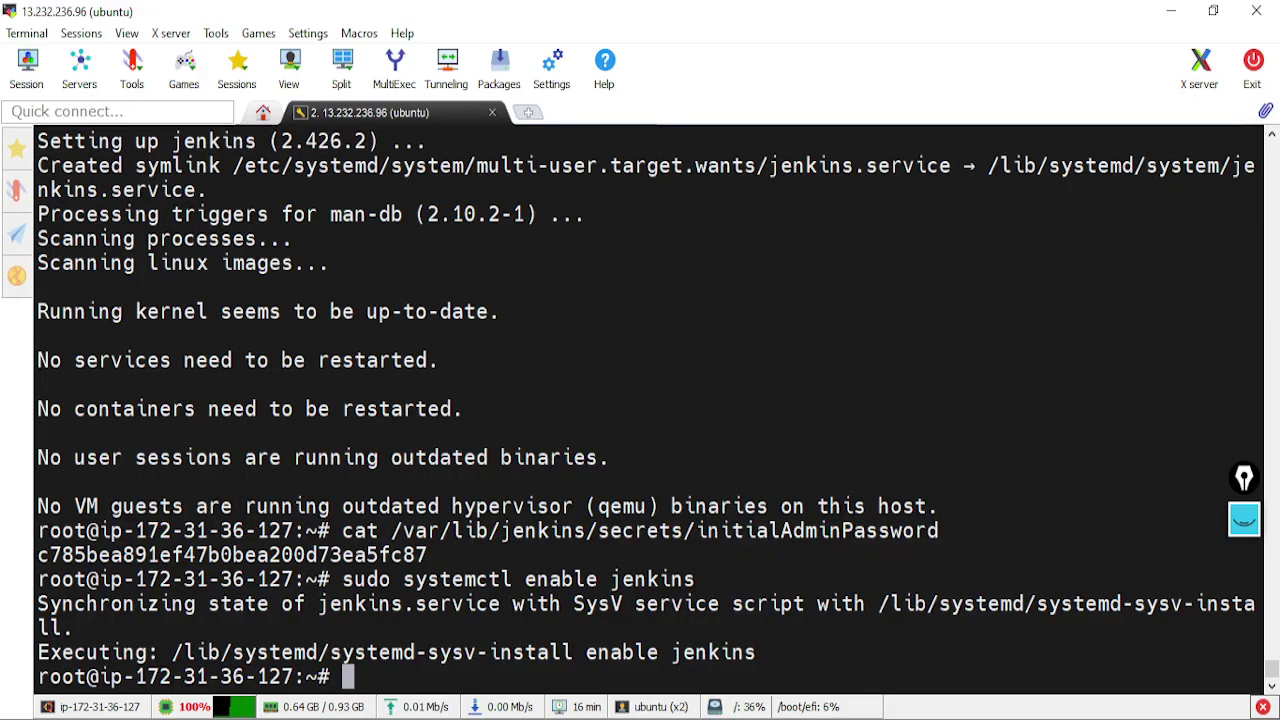
pyautogui.hotkey('alt', 'Tab')
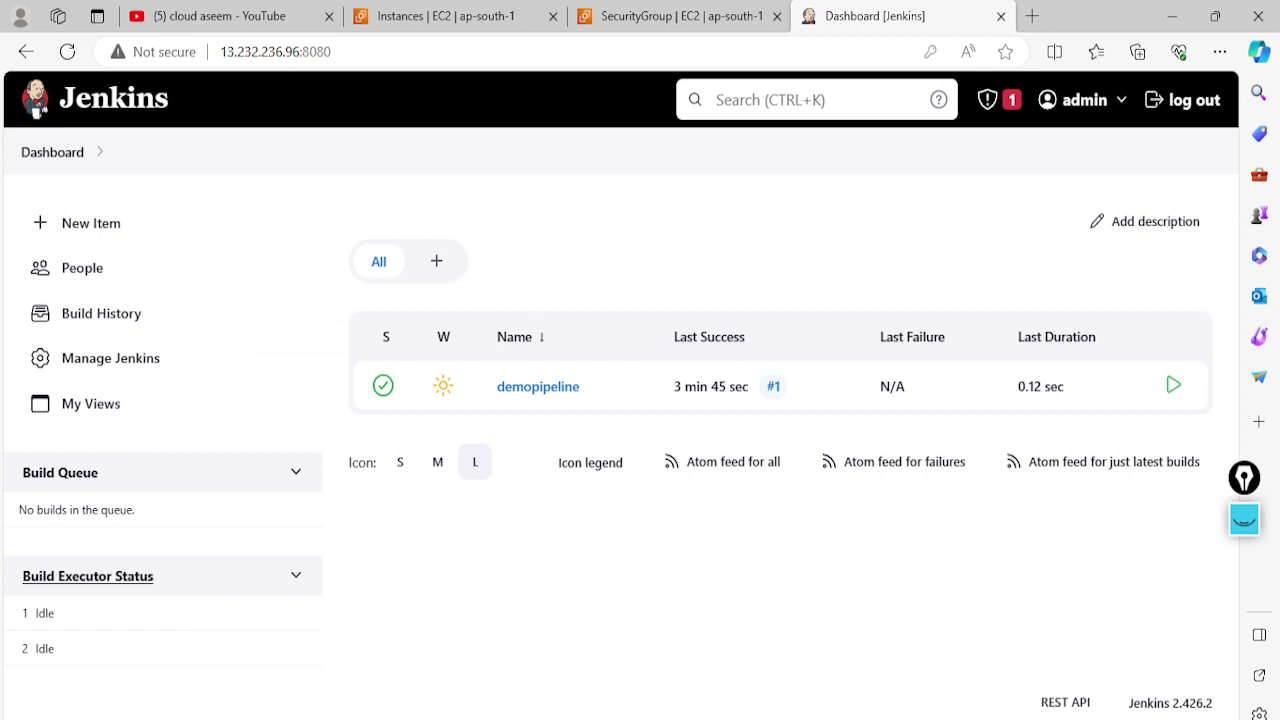
pyautogui.hotkey('alt', 'Tab')
pyautogui.click(414, 62)
pyautogui.press('Return')
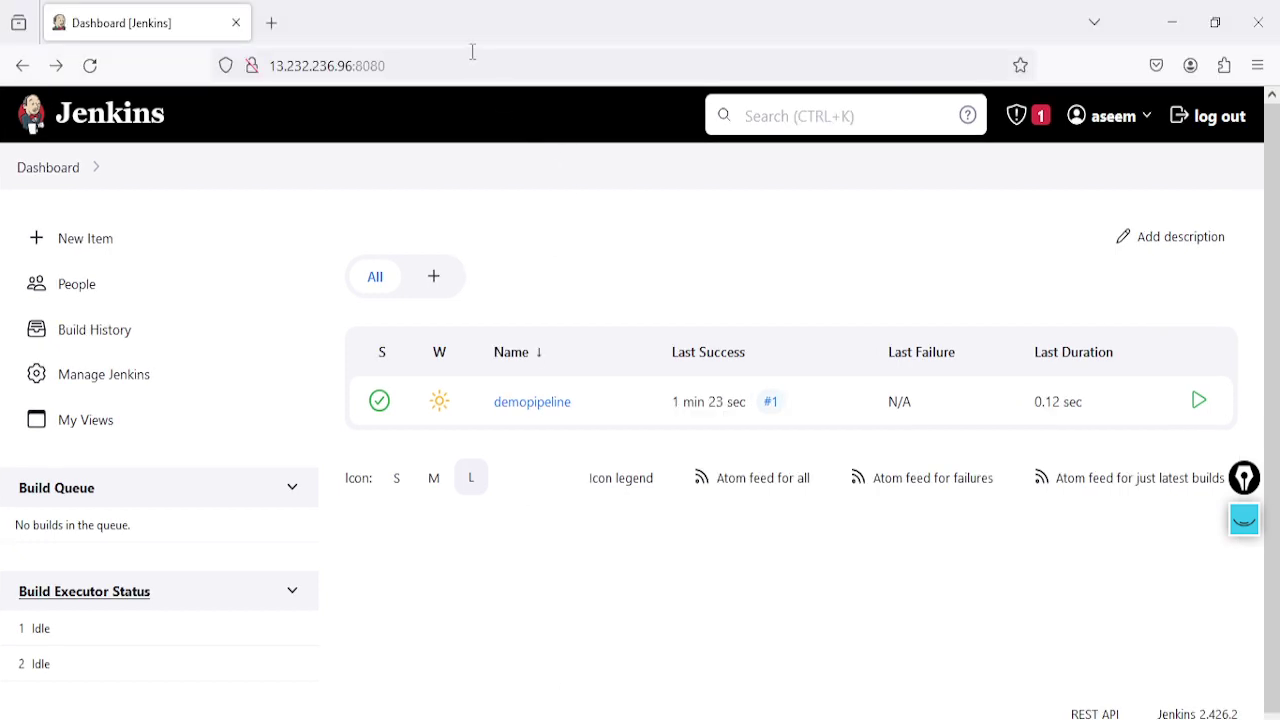
pyautogui.click(471, 65)
pyautogui.press('Return')
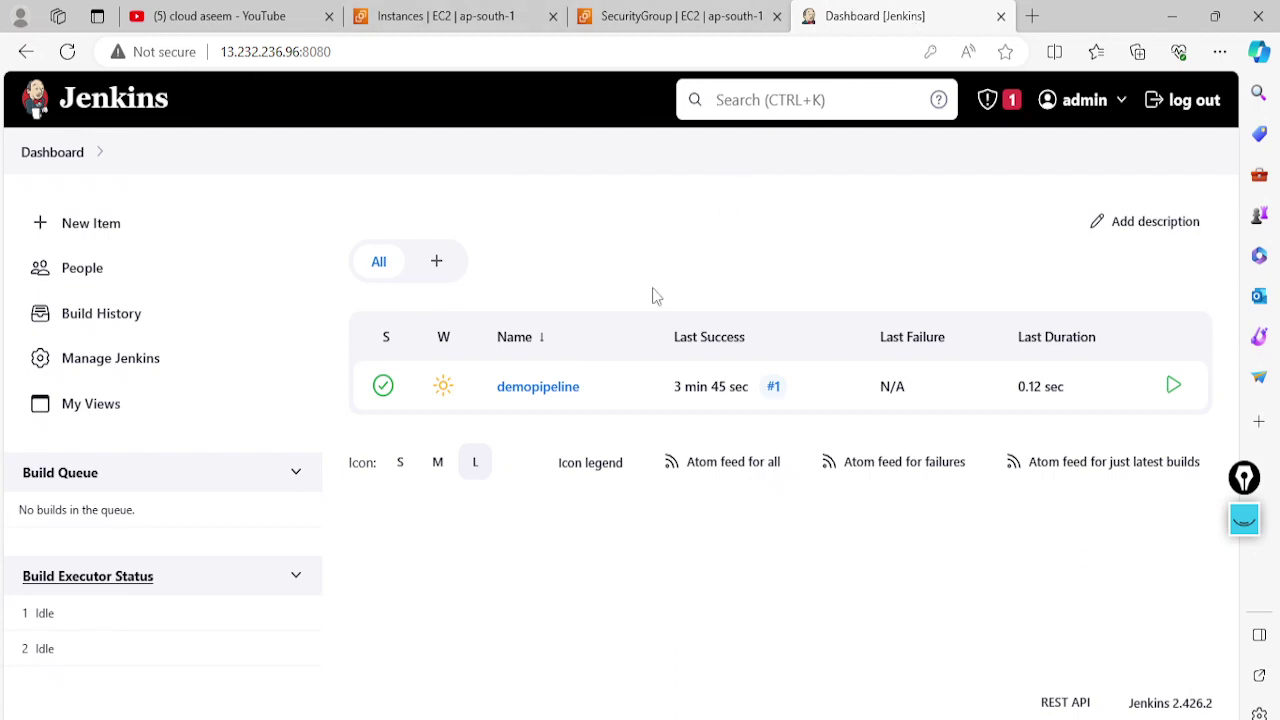
# Go to Manage Jenkins and open the Security configuration page
pyautogui.click(140, 370)
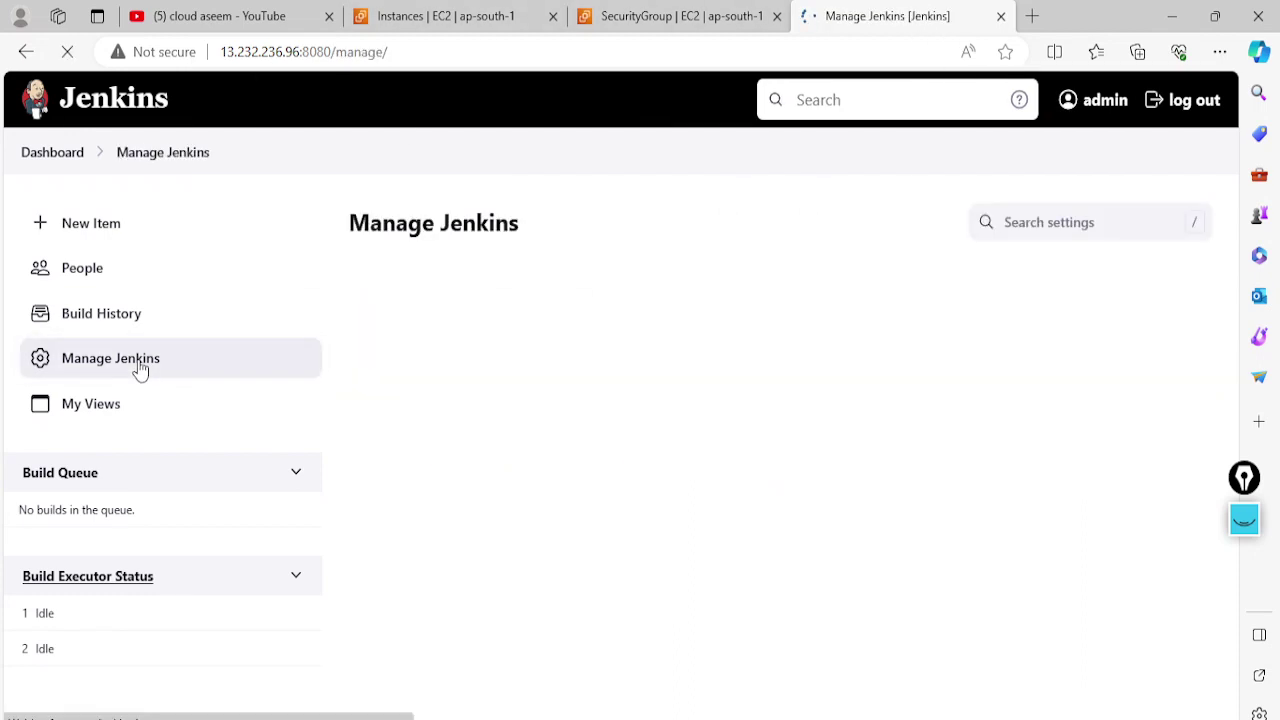
pyautogui.scroll(-4, 686, 417)
pyautogui.scroll(-8, 687, 417)
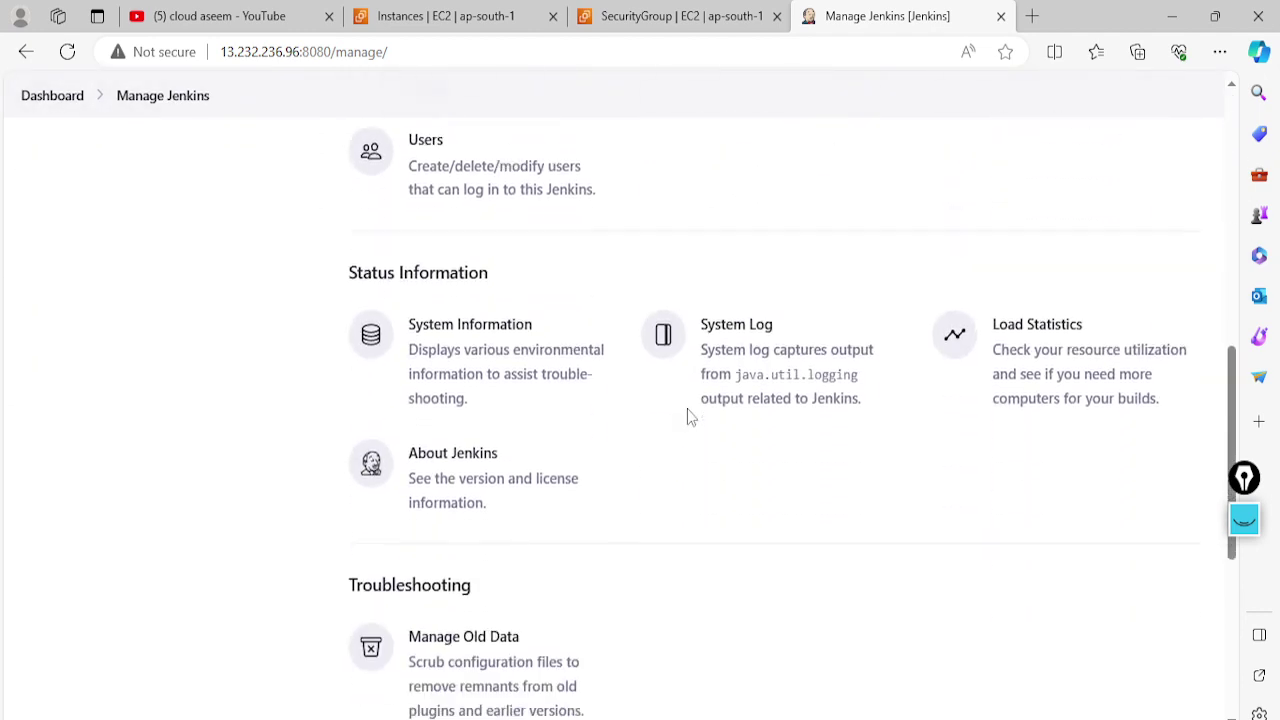
pyautogui.scroll(7, 632, 430)
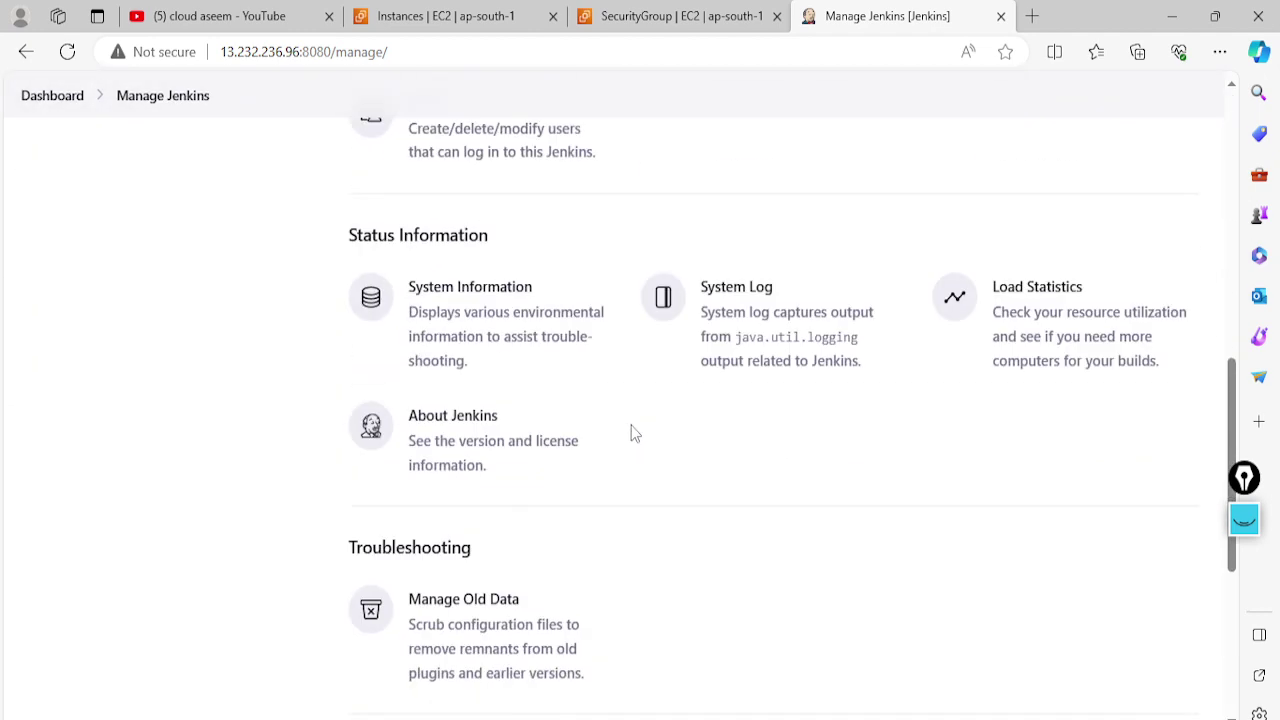
pyautogui.scroll(2, 640, 478)
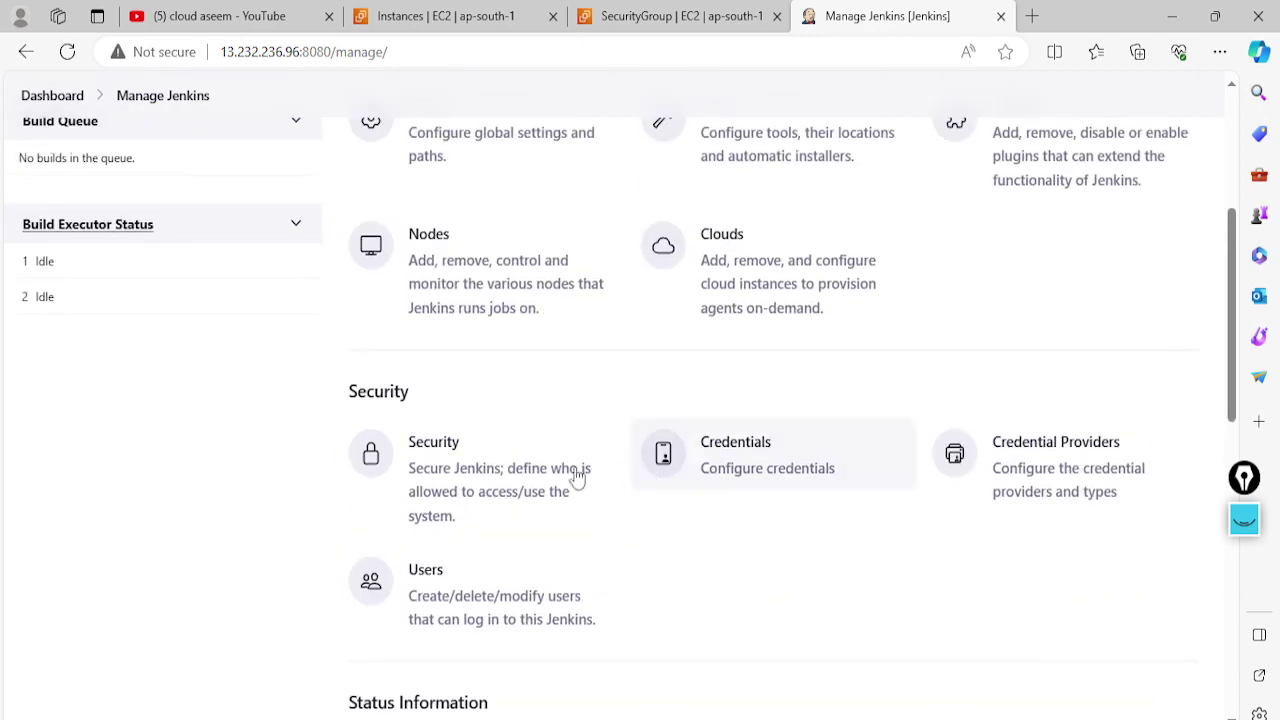
pyautogui.scroll(2, 985, 436)
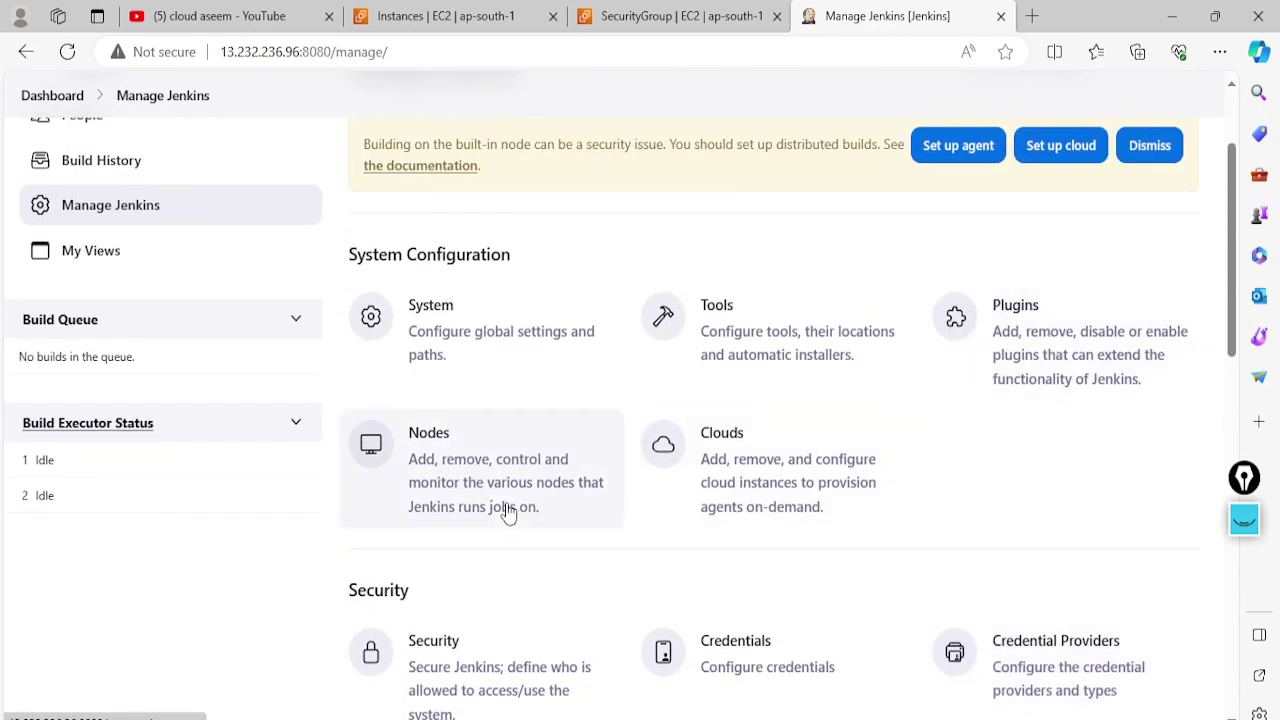
pyautogui.scroll(-3, 500, 500)
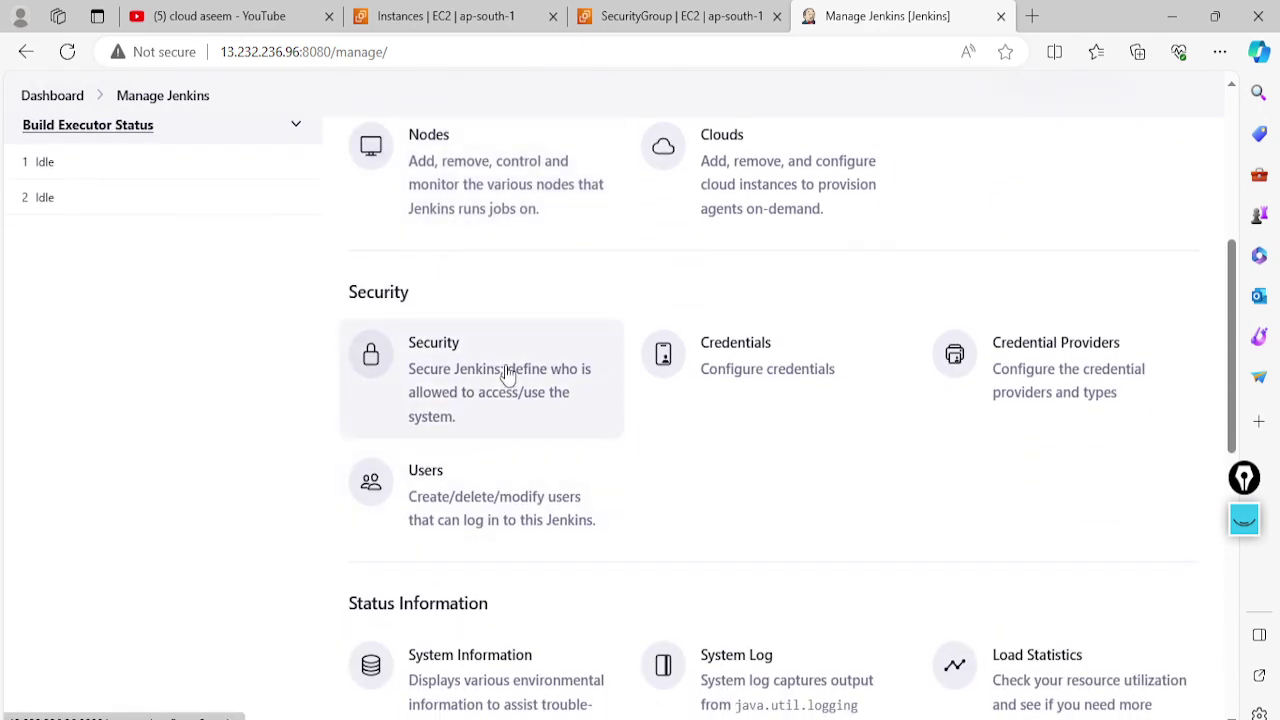
pyautogui.click(508, 372)
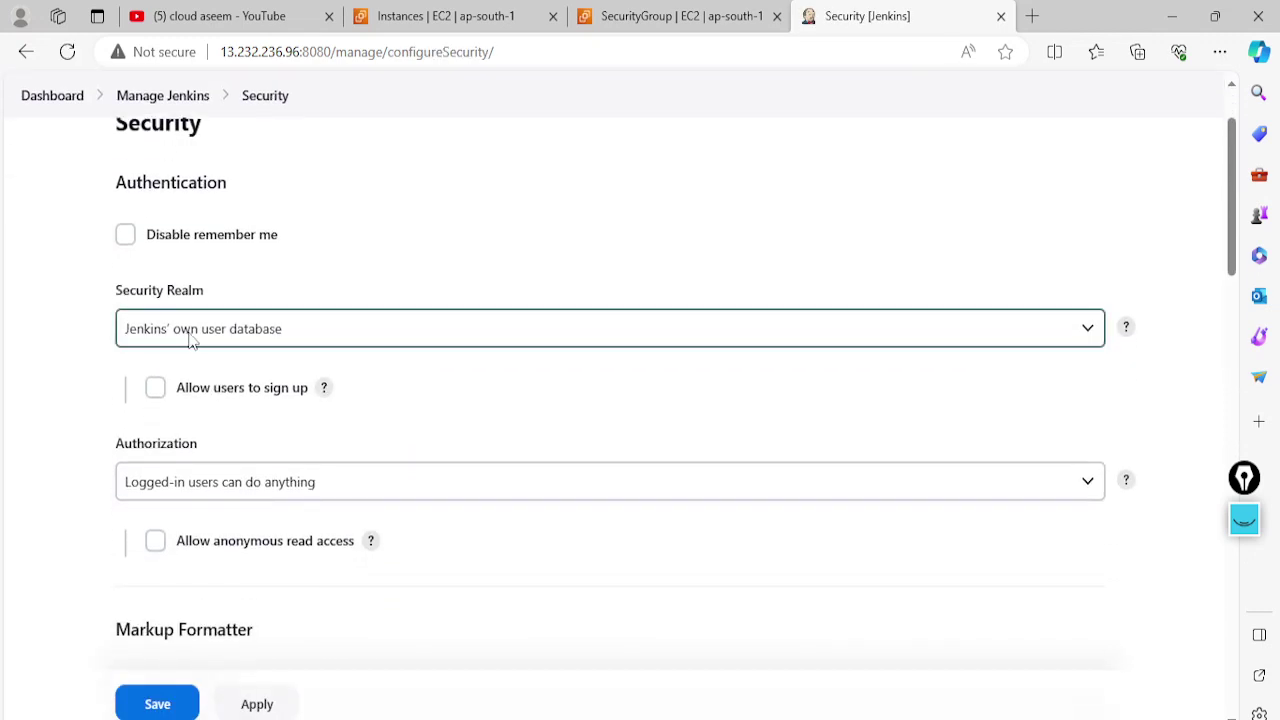
# Keep Jenkins' own user database as realm, choose Role-Based Strategy authorization, and save
pyautogui.click(208, 340)
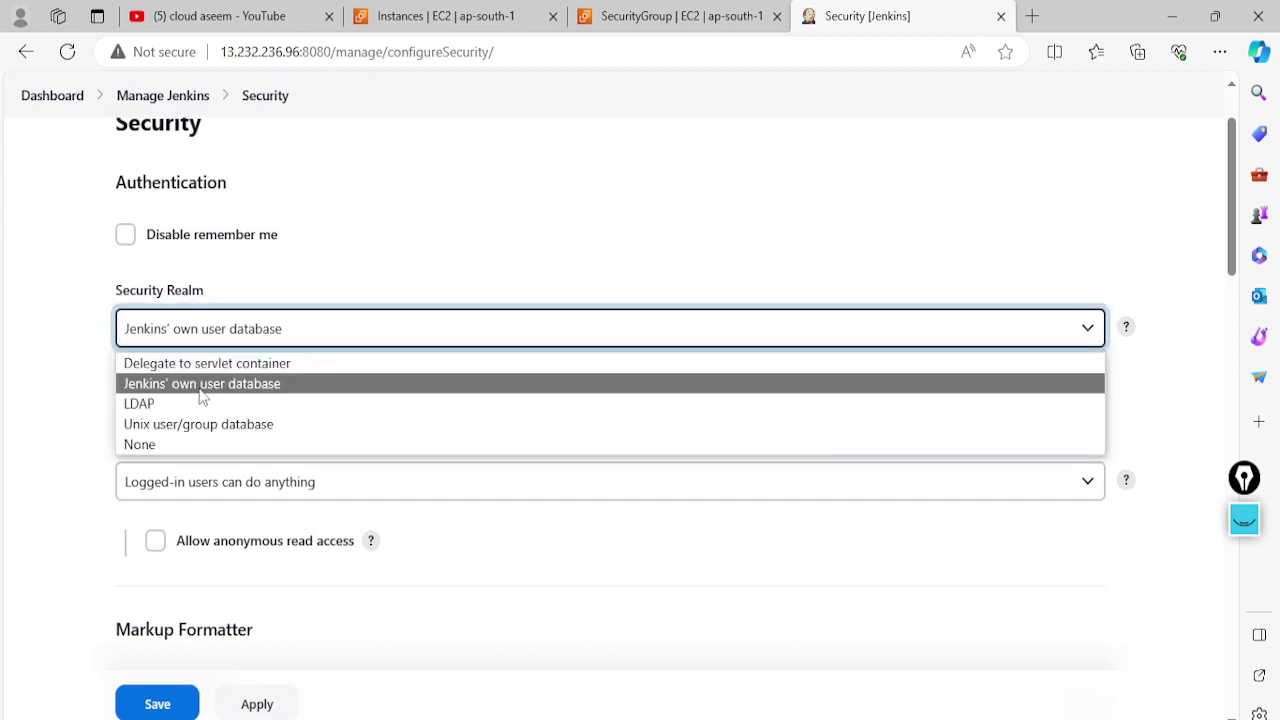
pyautogui.click(259, 390)
pyautogui.click(254, 482)
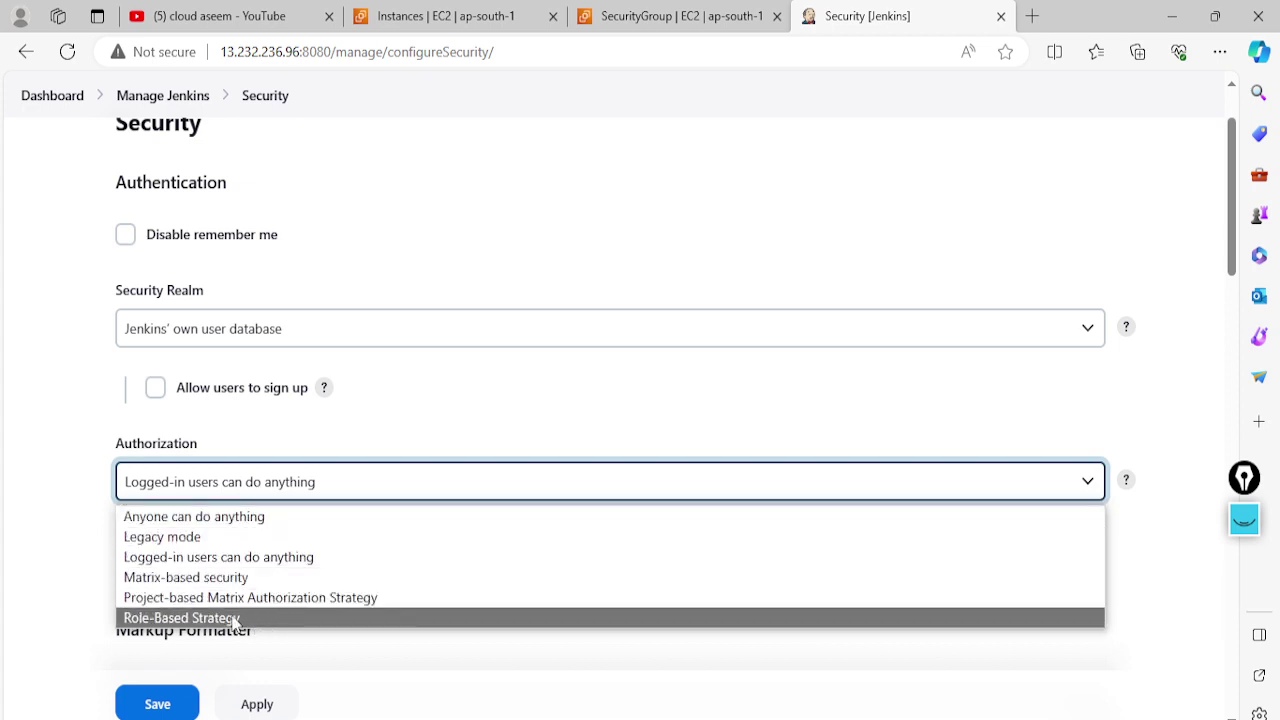
pyautogui.click(233, 618)
pyautogui.scroll(-1, 548, 236)
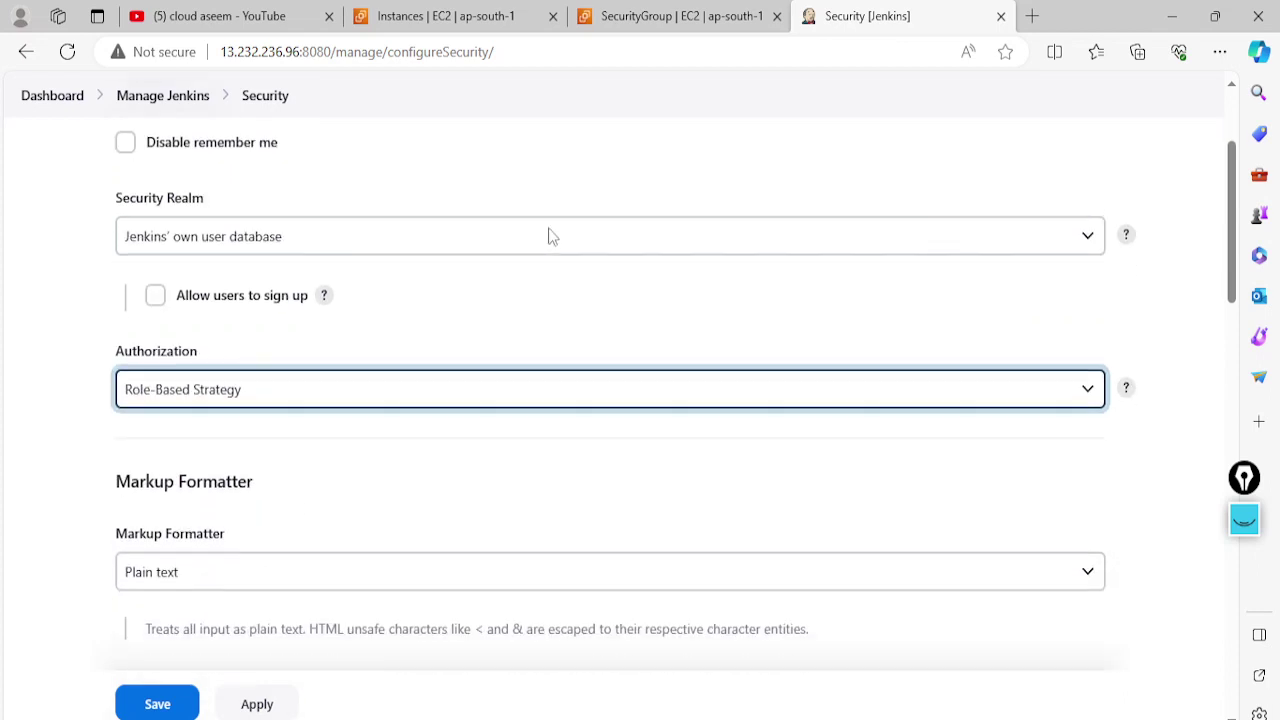
pyautogui.scroll(-4, 212, 455)
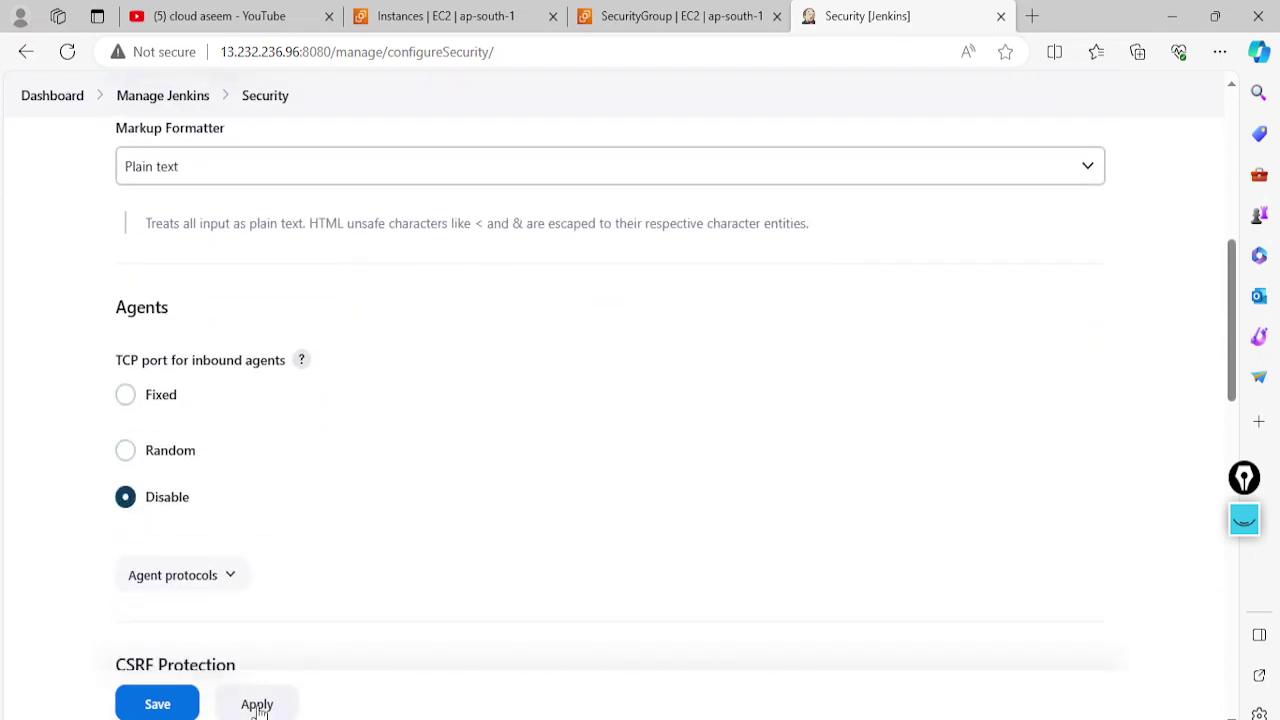
pyautogui.click(175, 706)
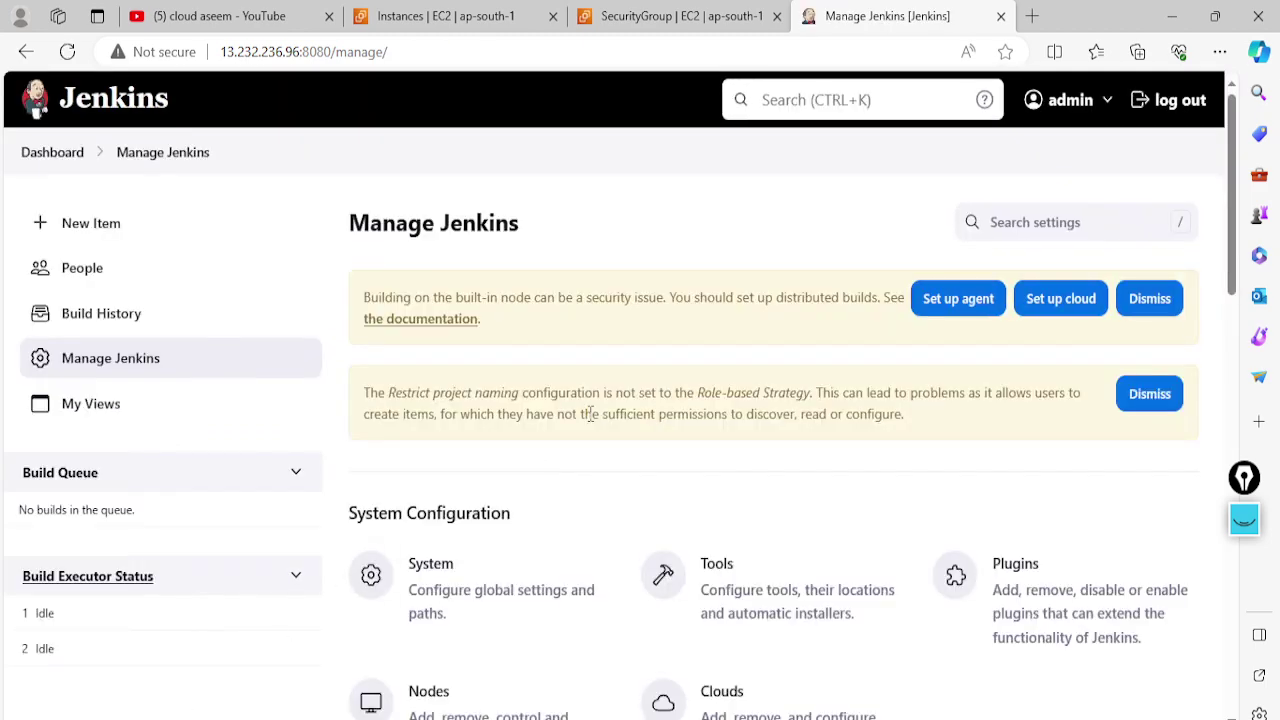
# Dismiss the Restrict project naming notice on the Manage Jenkins page
pyautogui.scroll(-2, 592, 418)
pyautogui.click(1146, 200)
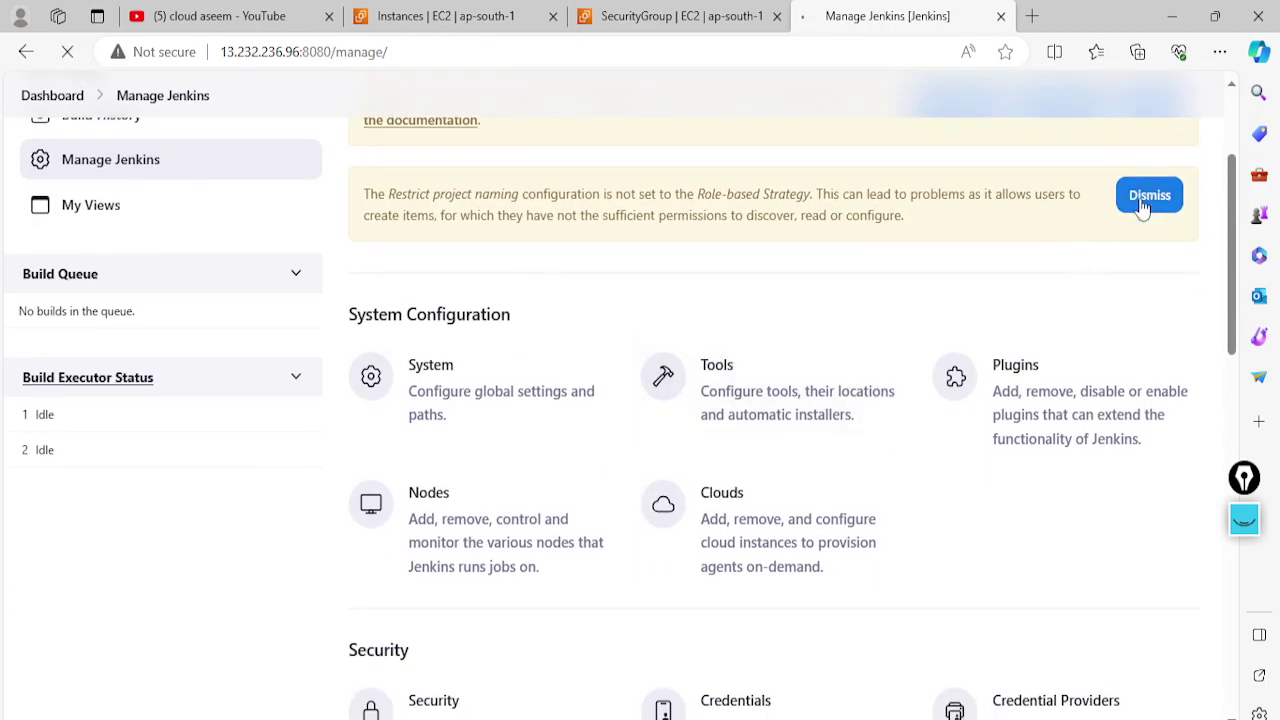
pyautogui.scroll(-3, 691, 494)
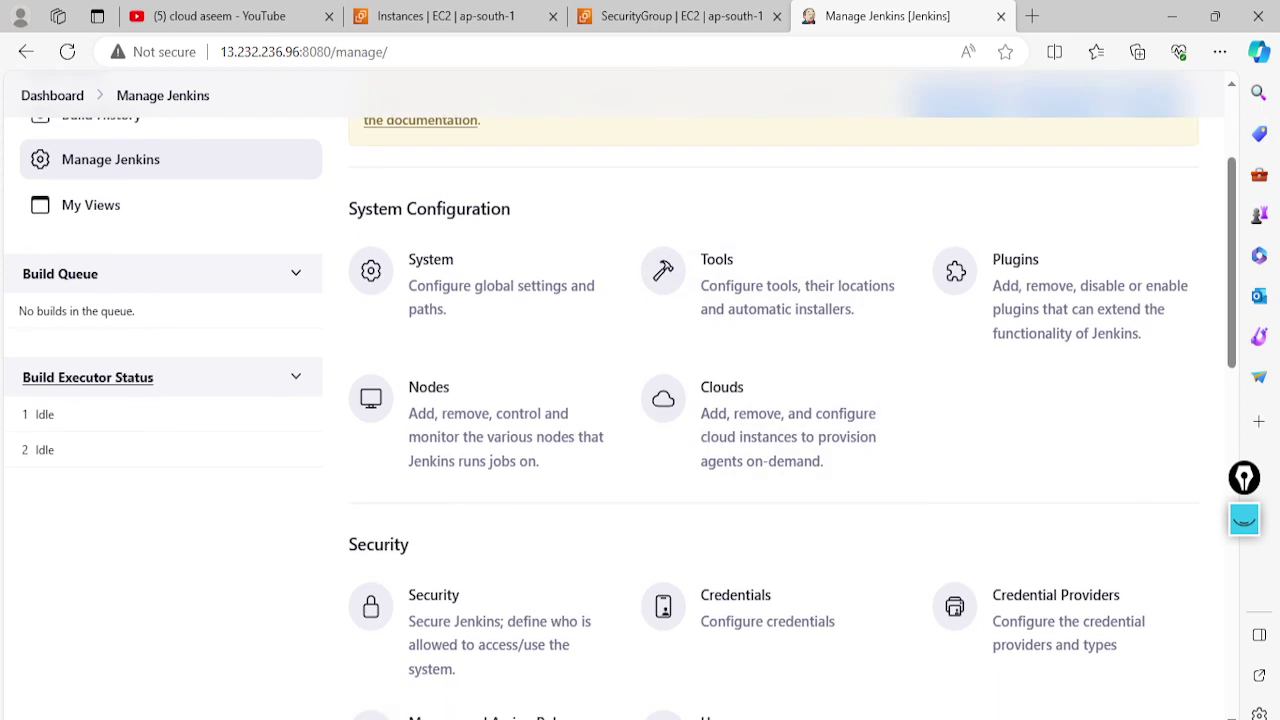
# In the other user's browser window, reload the page to reach the Jenkins sign-in form
pyautogui.hotkey('alt', 'Tab')
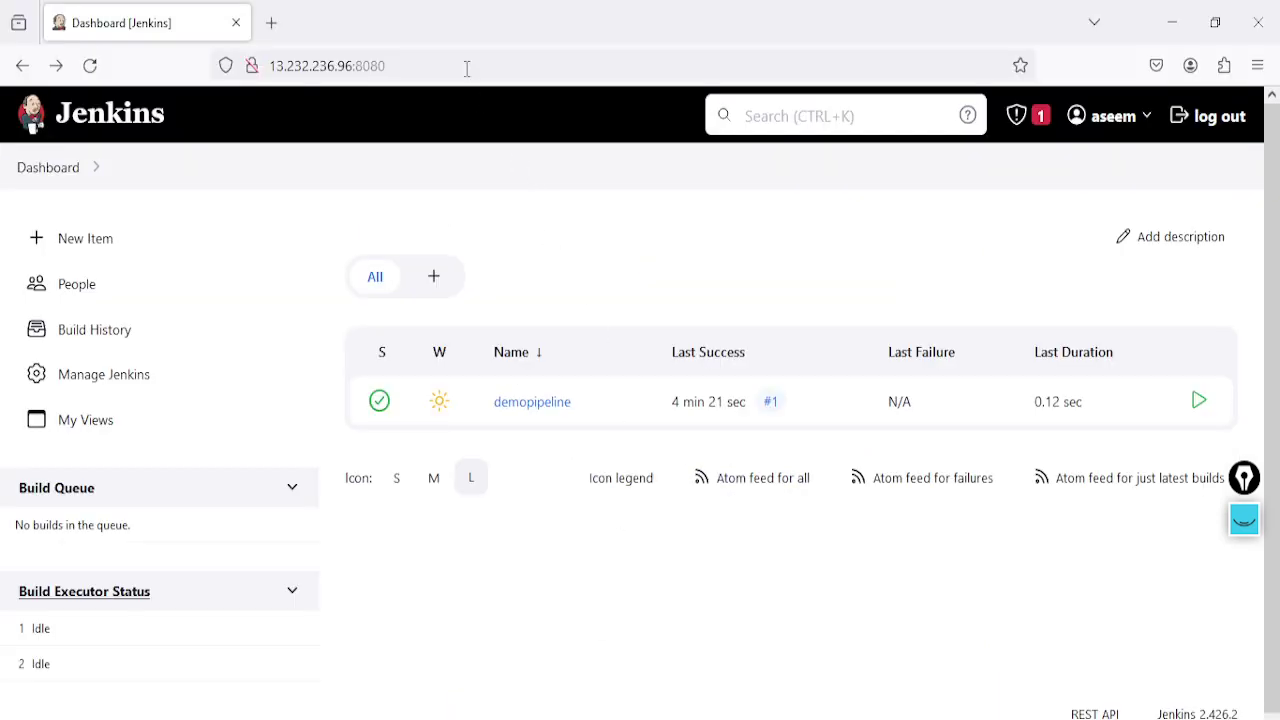
pyautogui.click(466, 68)
pyautogui.press('Return')
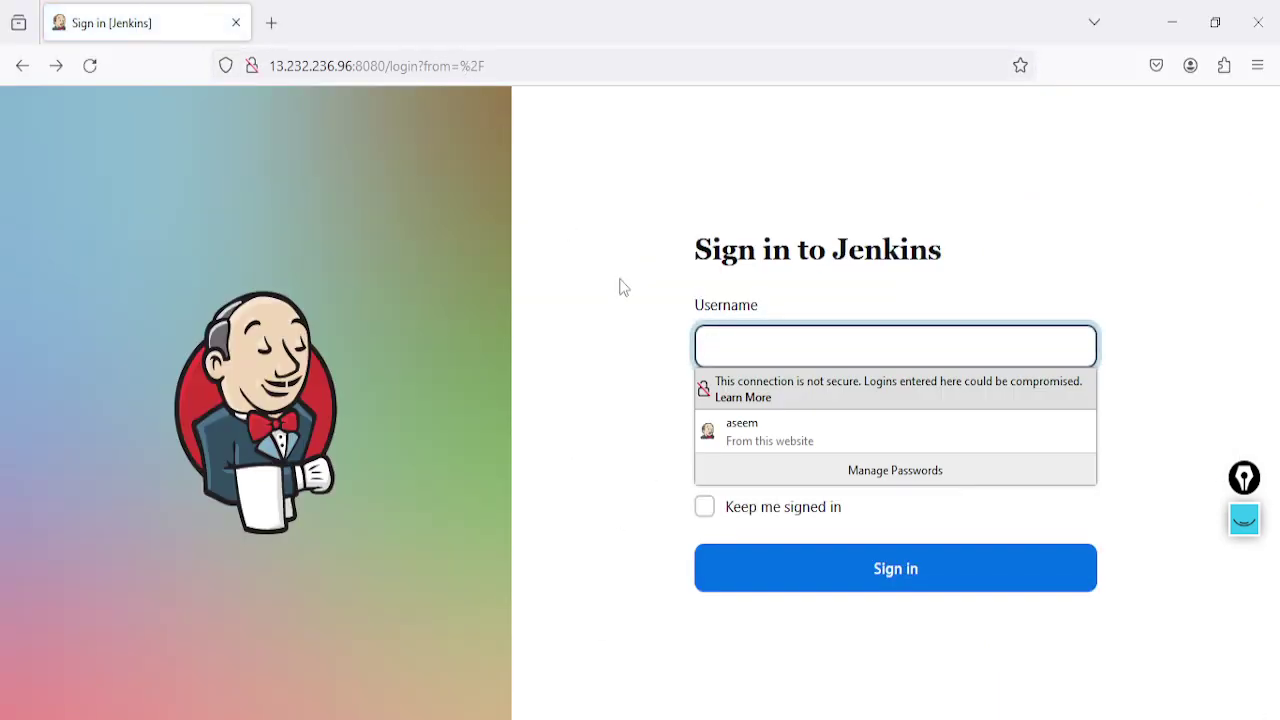
pyautogui.click(772, 348)
pyautogui.click(772, 348)
pyautogui.click(772, 348)
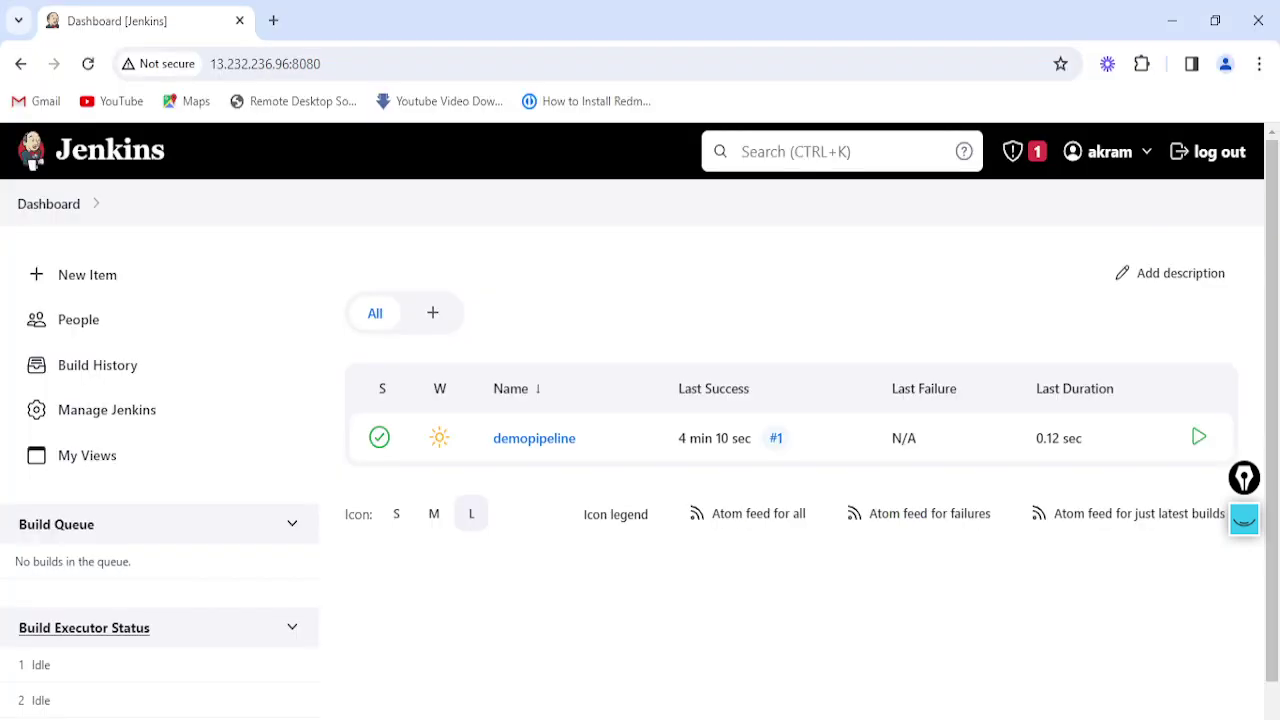
pyautogui.click(366, 63)
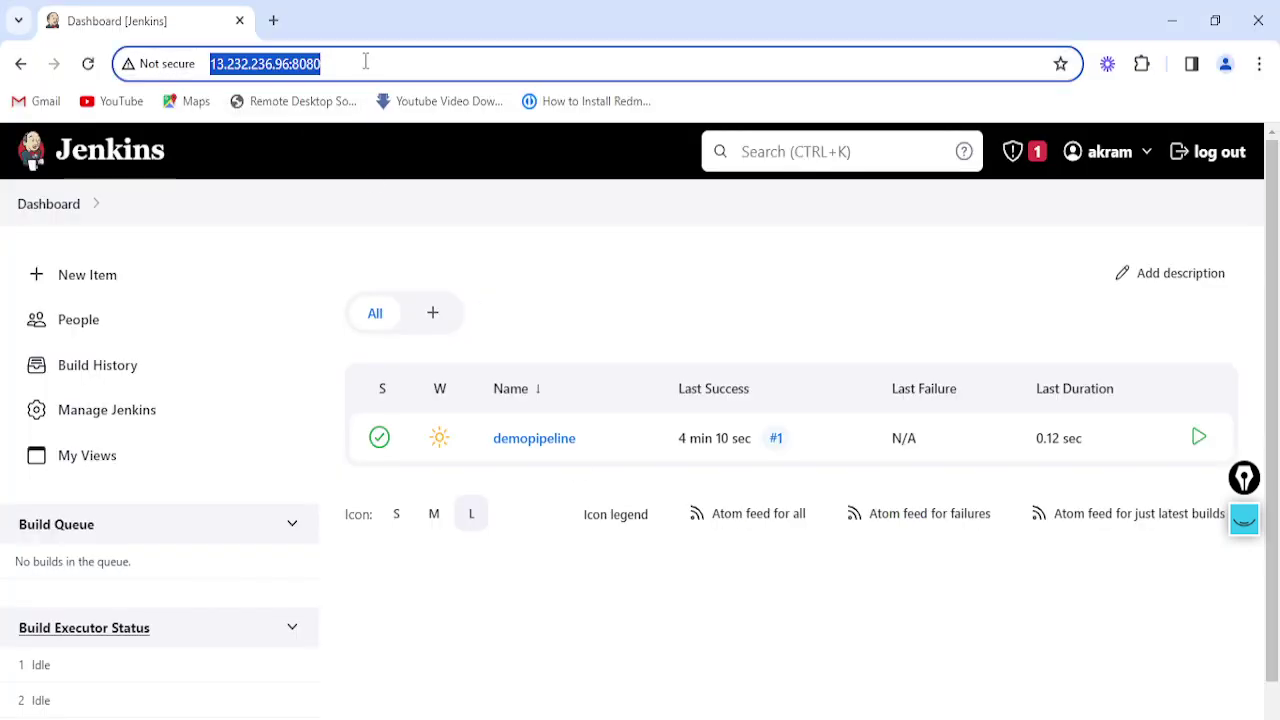
pyautogui.press('Return')
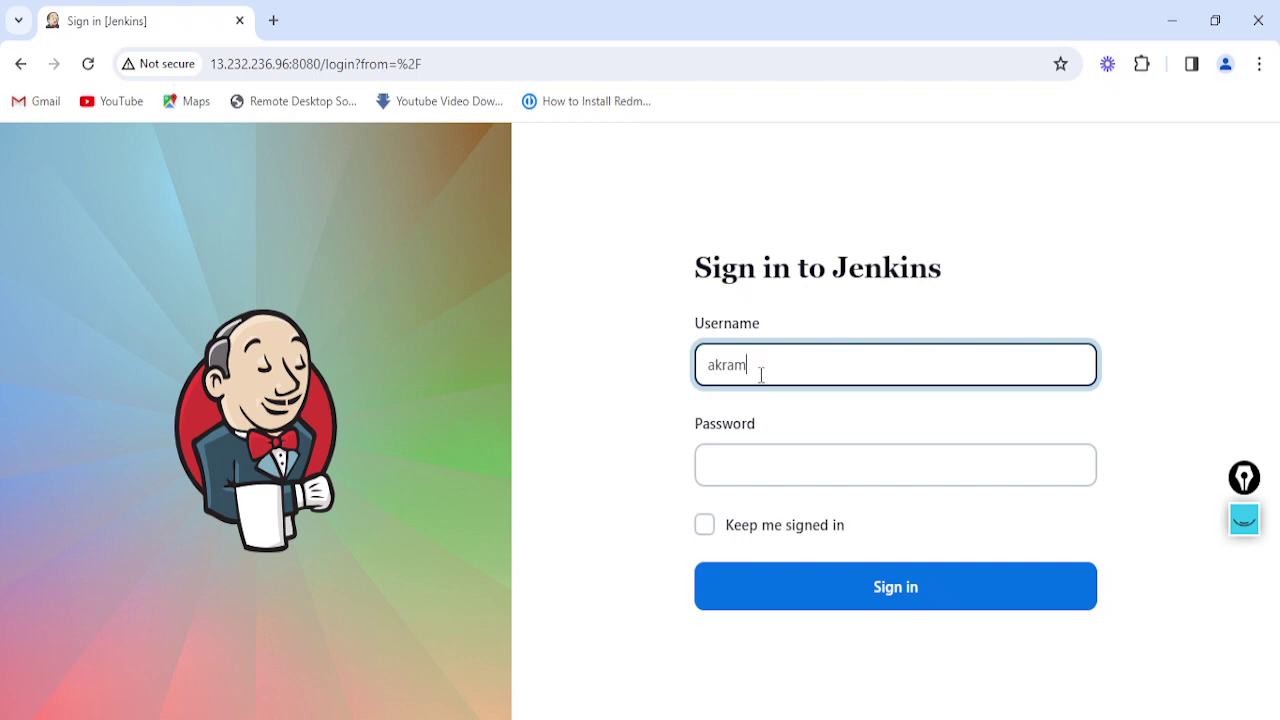
# Enter the test user's password, tick Keep me signed in, and sign in
pyautogui.click(739, 450)
pyautogui.write('a')
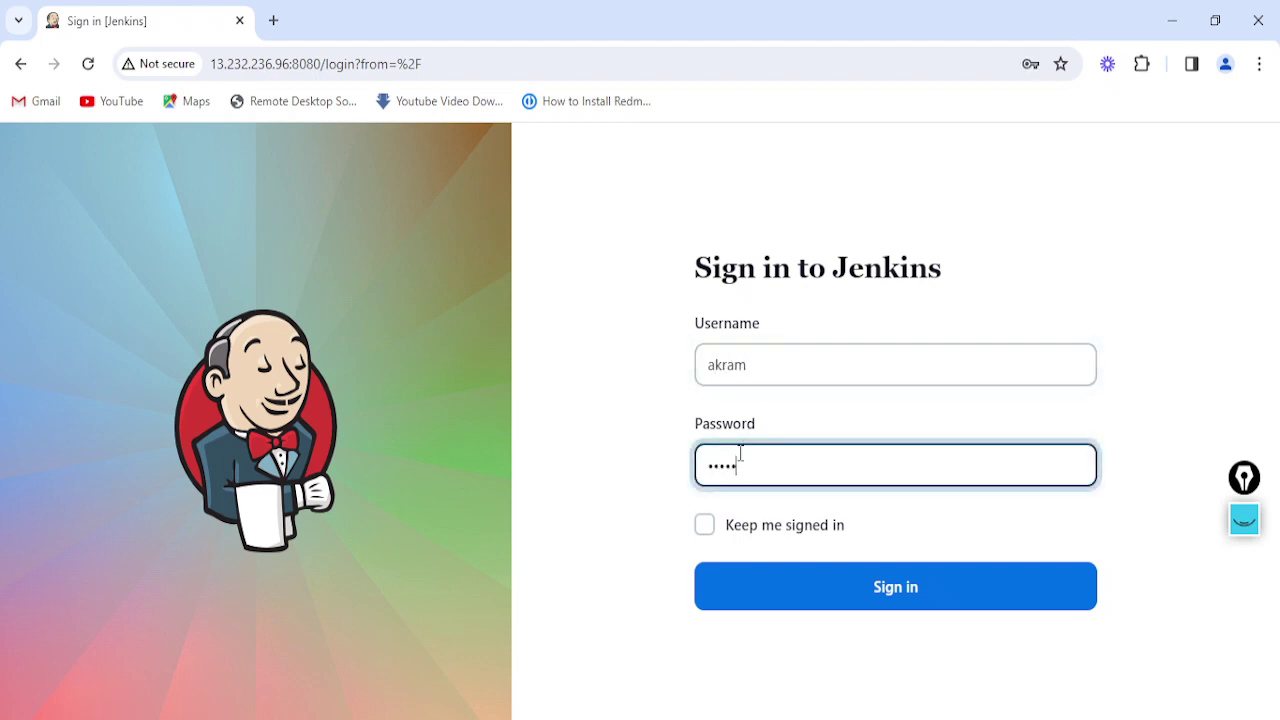
pyautogui.click(705, 524)
pyautogui.click(866, 590)
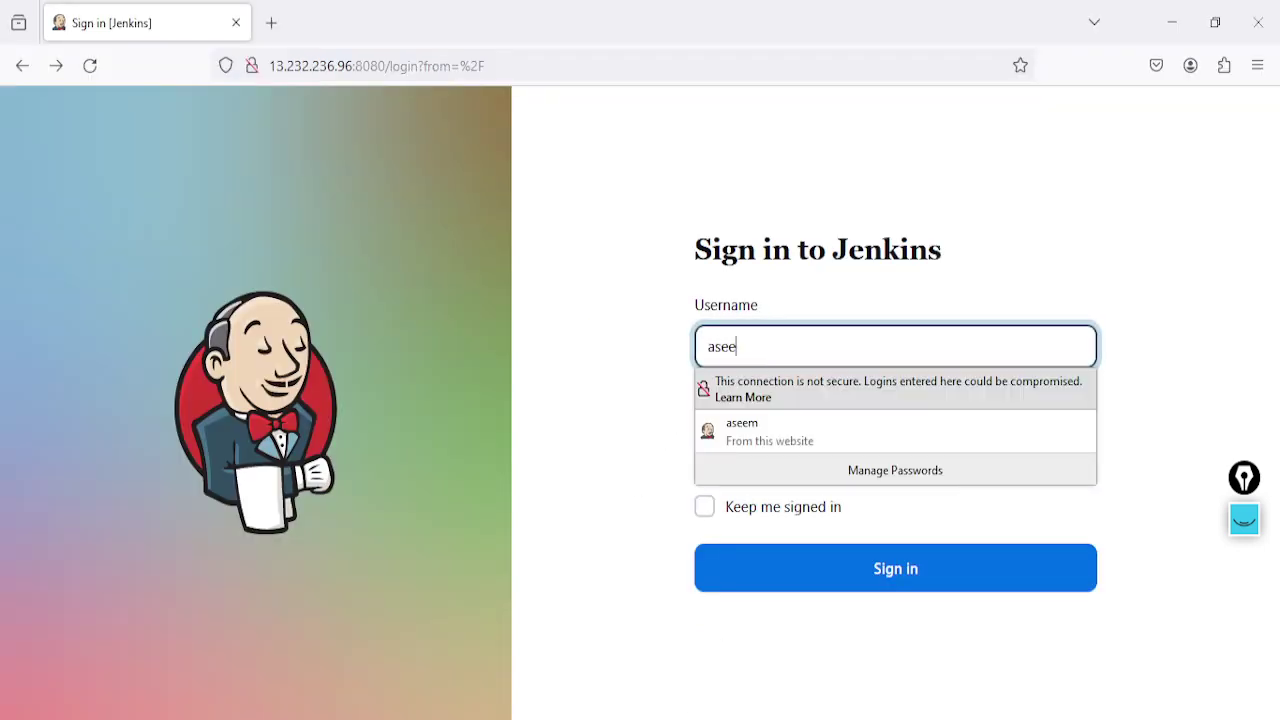
# Re-enter the password and sign in again, getting Access Denied for missing Overall/Read
pyautogui.click(676, 318)
pyautogui.click(746, 451)
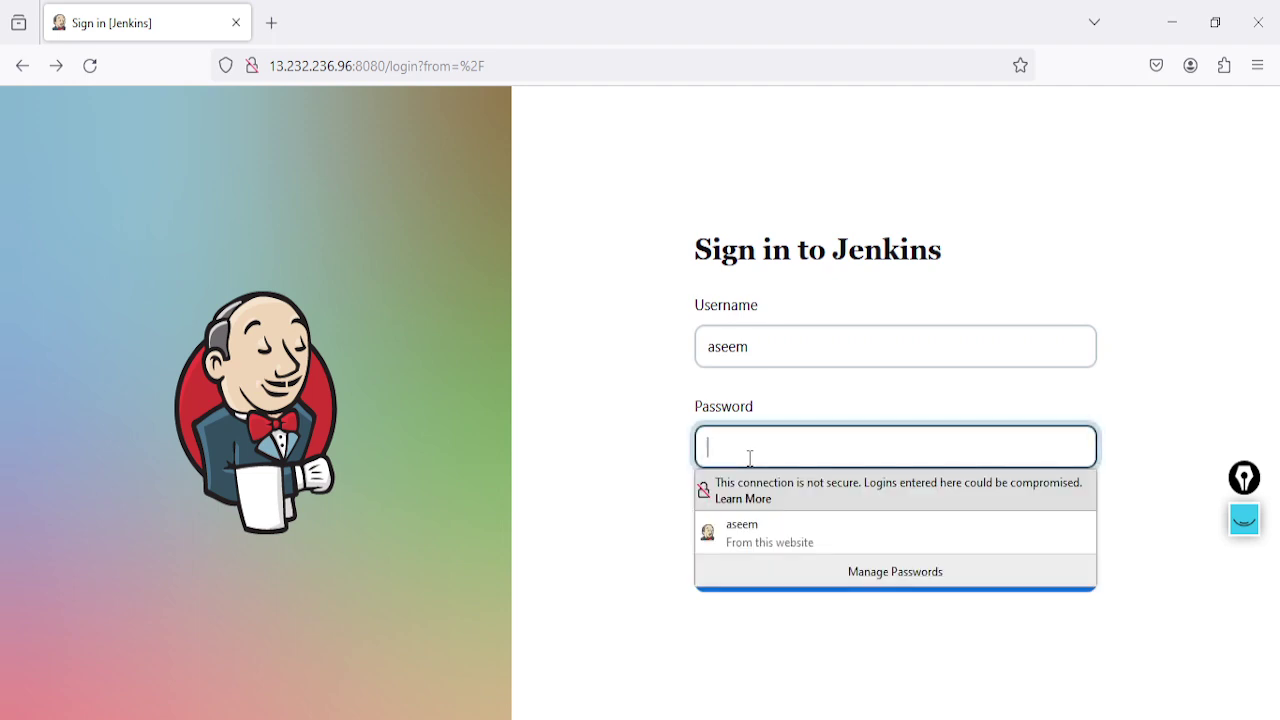
pyautogui.write('a')
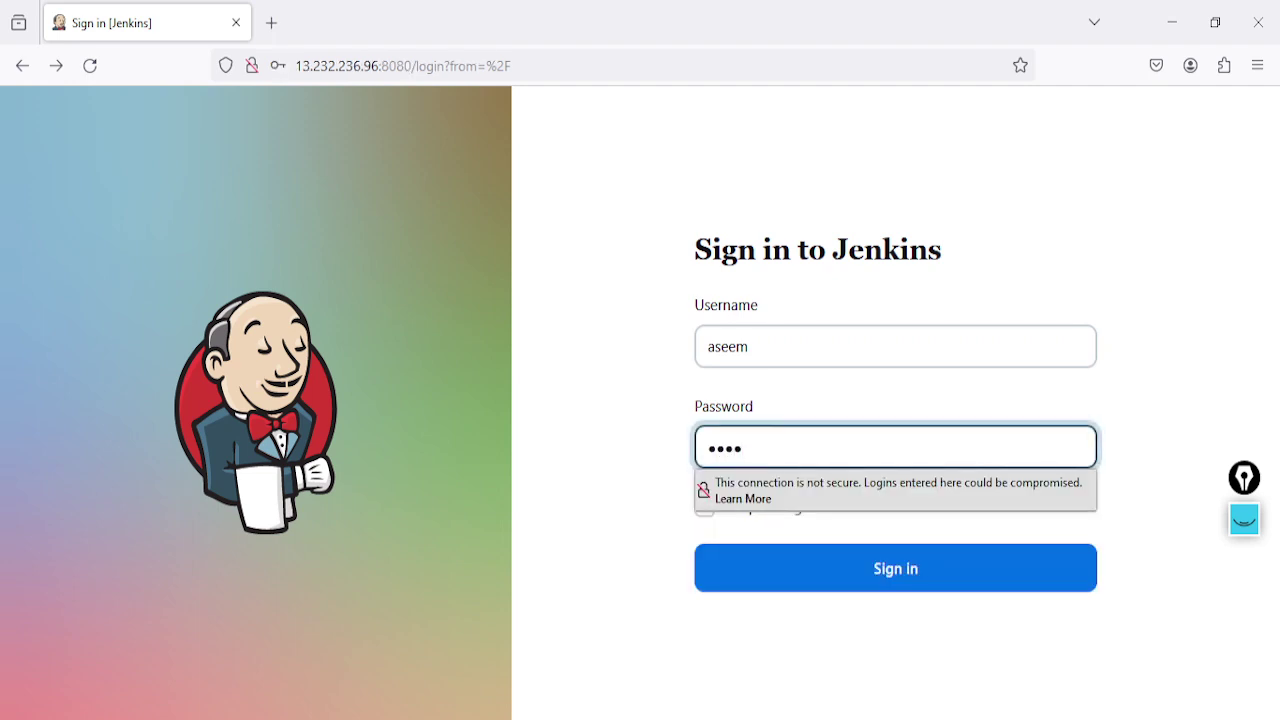
pyautogui.press('BackSpace')
pyautogui.press('BackSpace')
pyautogui.write('adm')
pyautogui.click(708, 510)
pyautogui.click(766, 583)
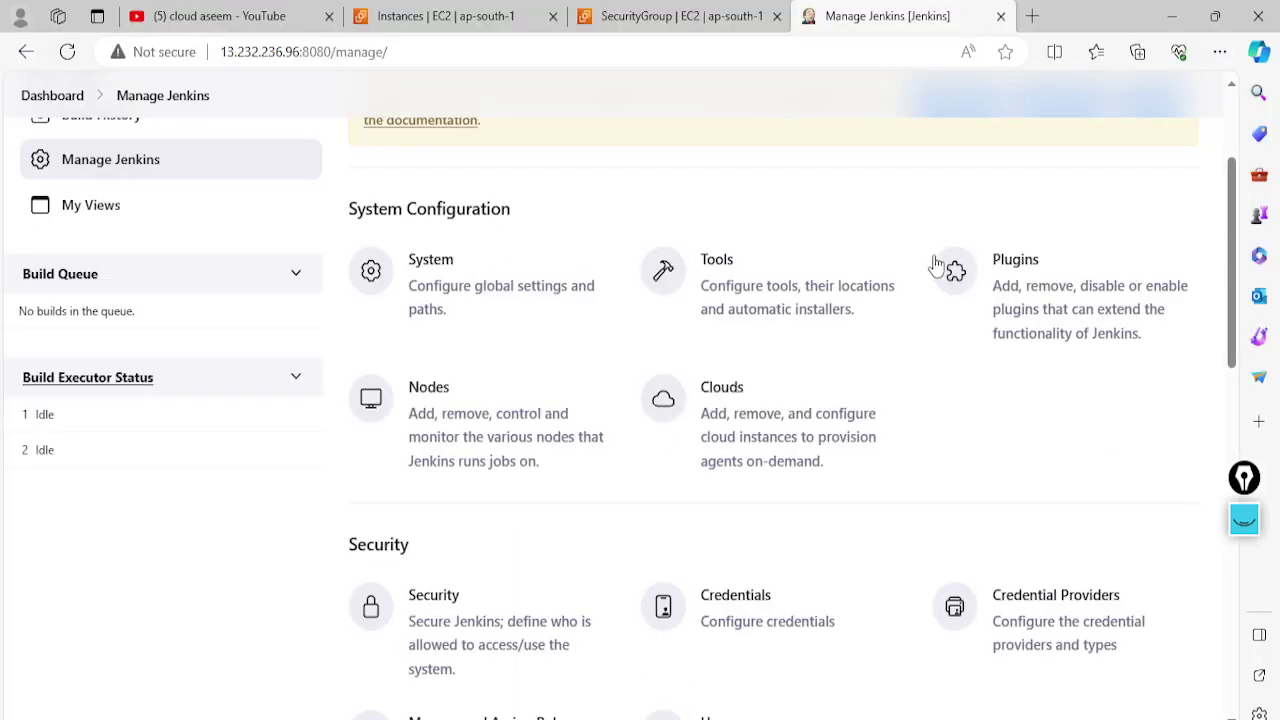
# As admin, open Manage and Assign Roles and view the Global and Item roles tables
pyautogui.scroll(3, 940, 280)
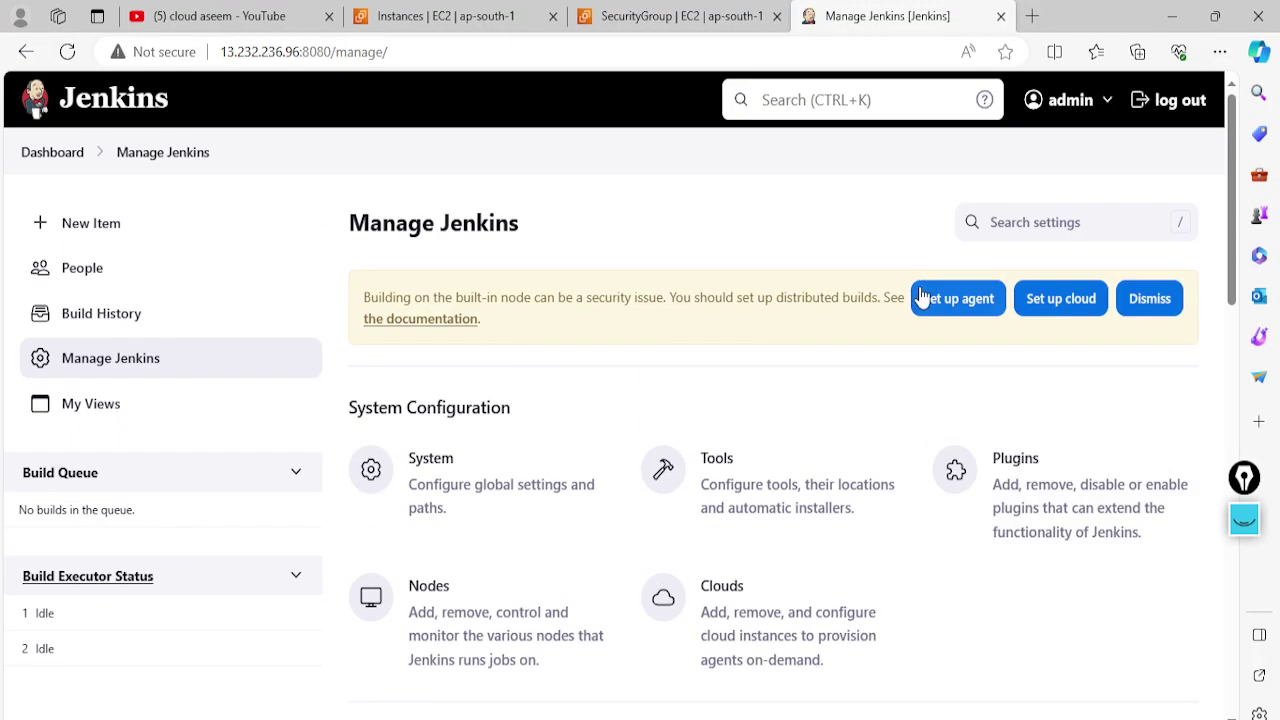
pyautogui.scroll(-3, 590, 425)
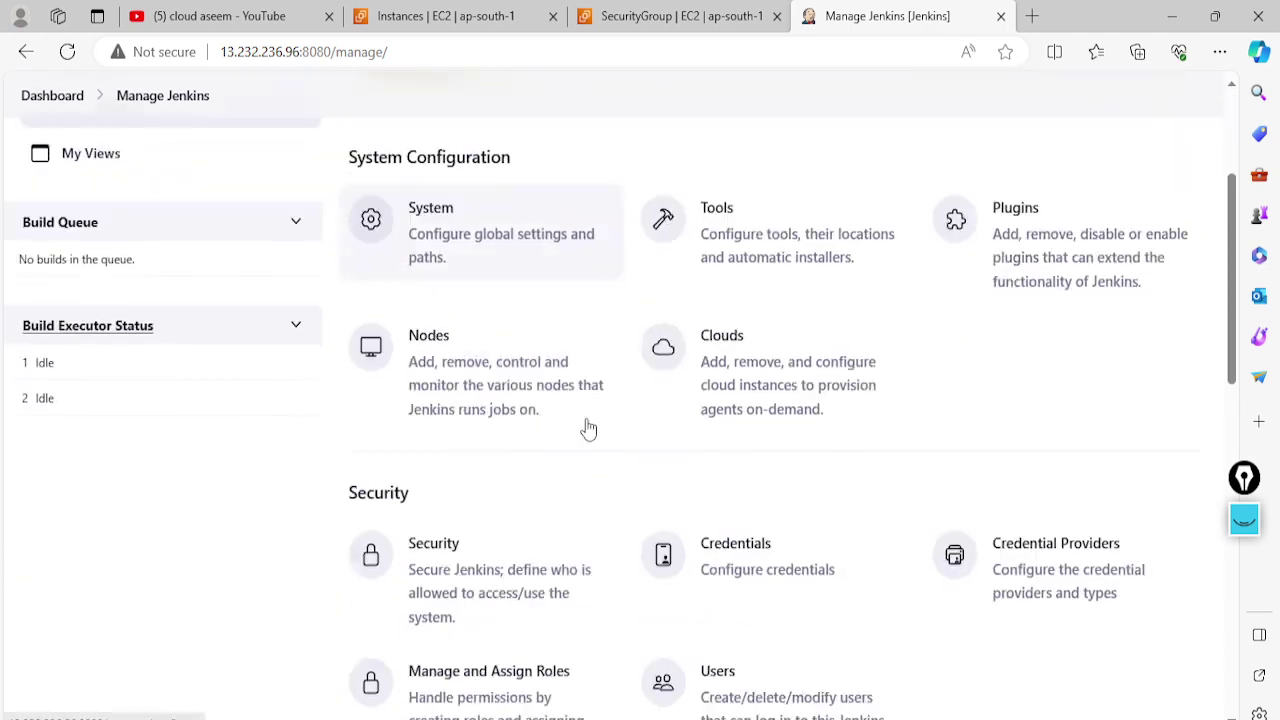
pyautogui.scroll(-2, 590, 425)
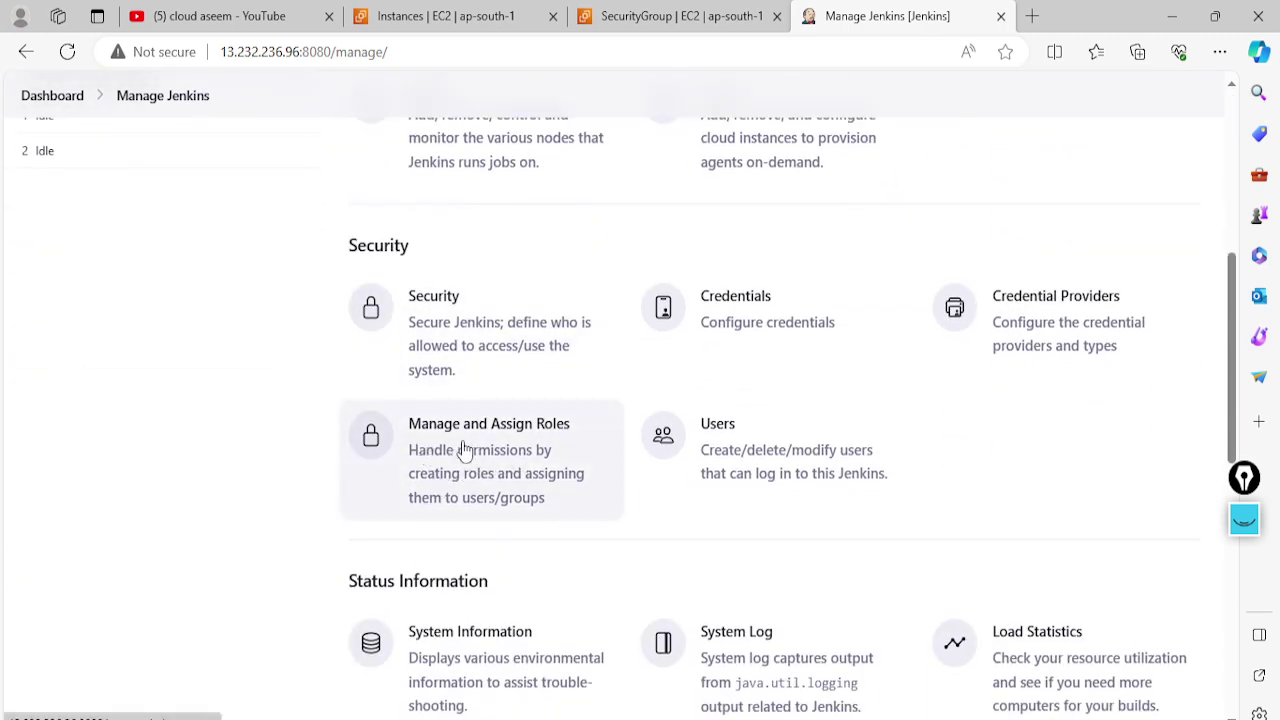
pyautogui.click(487, 472)
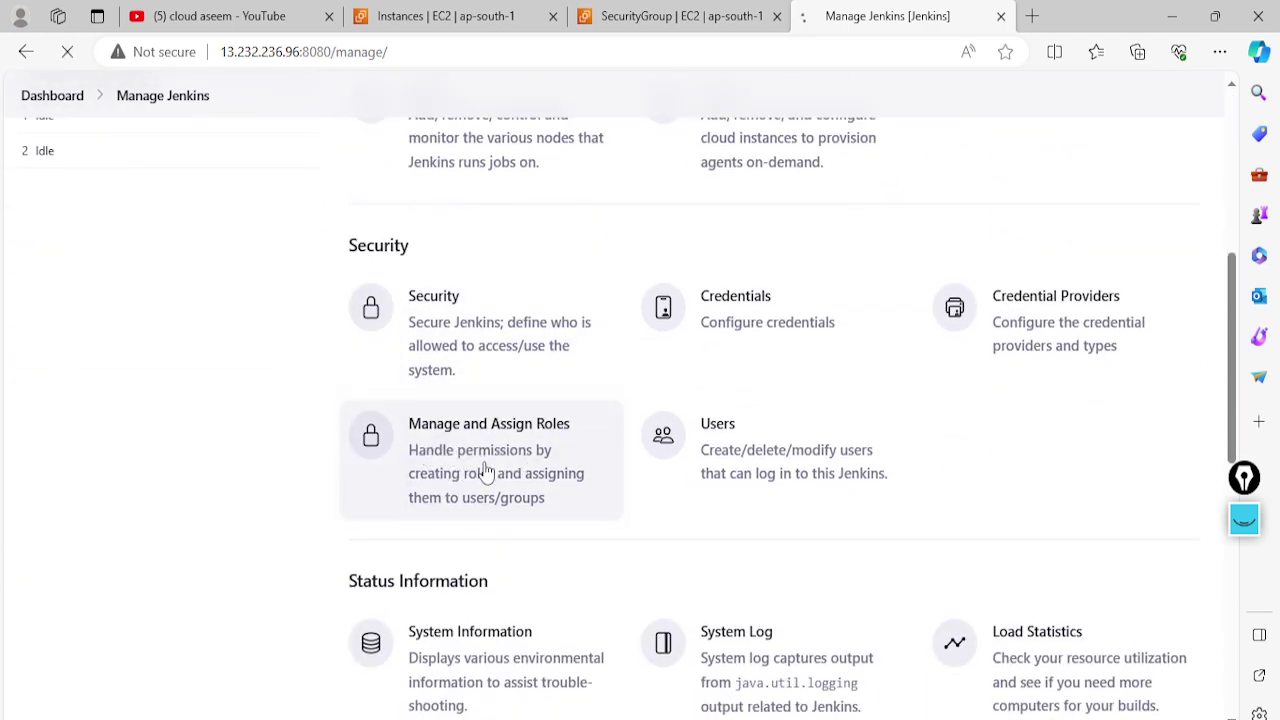
pyautogui.scroll(-1, 255, 451)
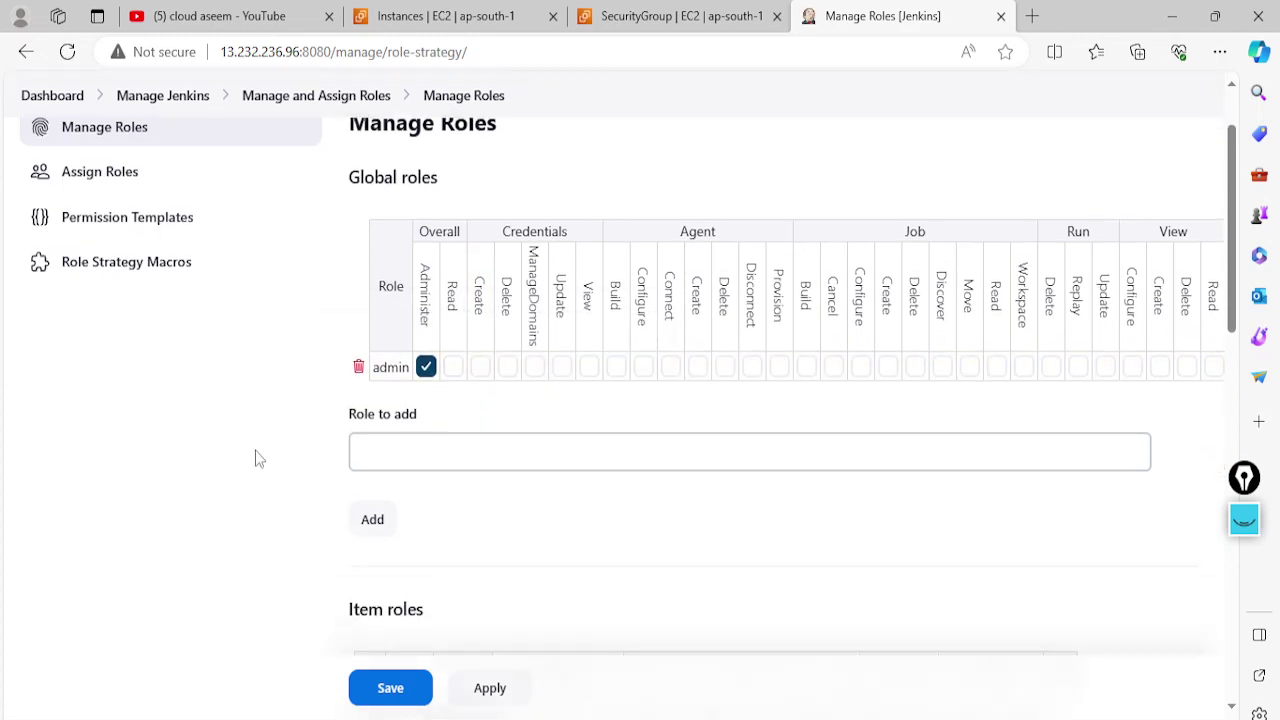
pyautogui.scroll(-4, 258, 452)
pyautogui.scroll(5, 268, 452)
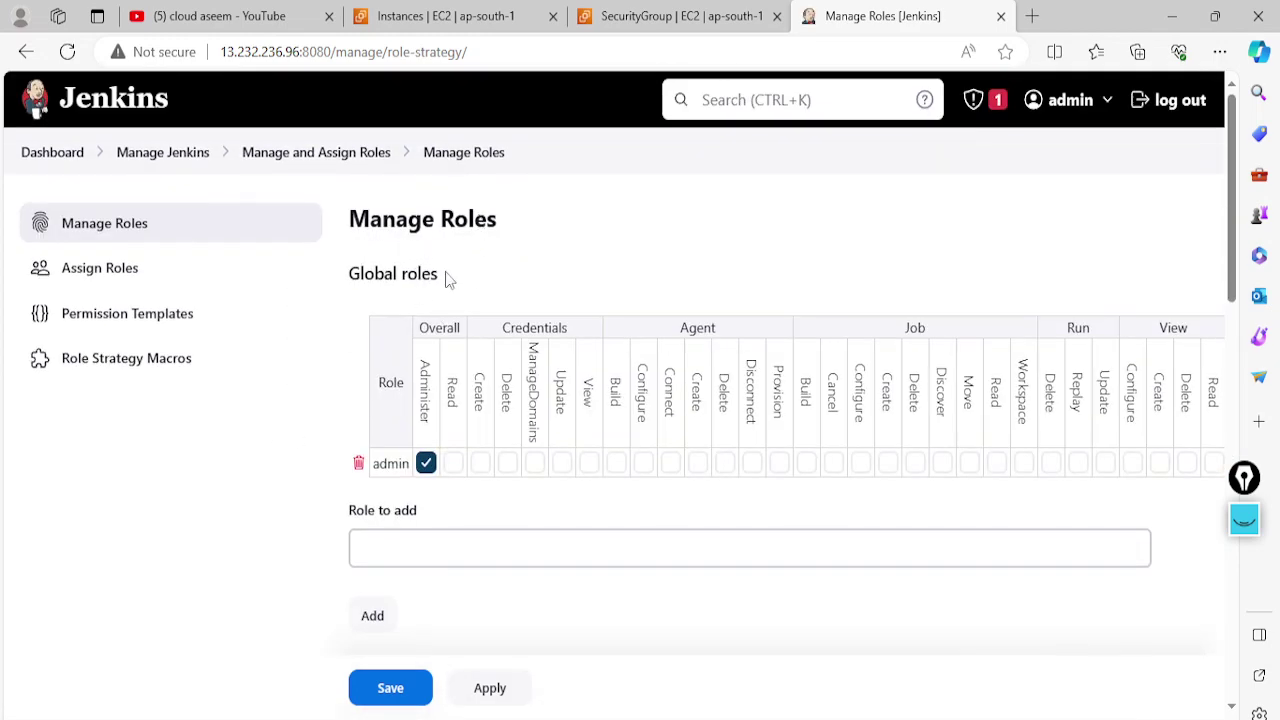
pyautogui.scroll(-4, 360, 505)
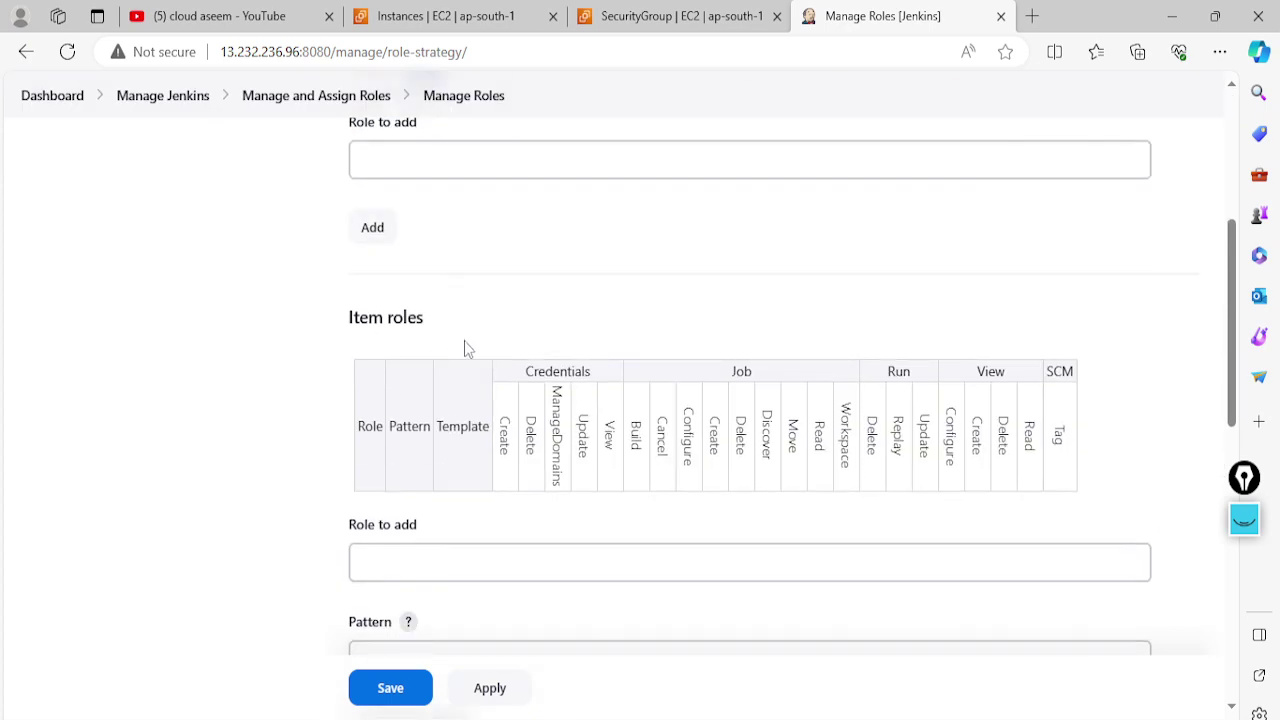
# Check the Word notes, then return to the Manage Roles page
pyautogui.hotkey('alt', 'Tab')
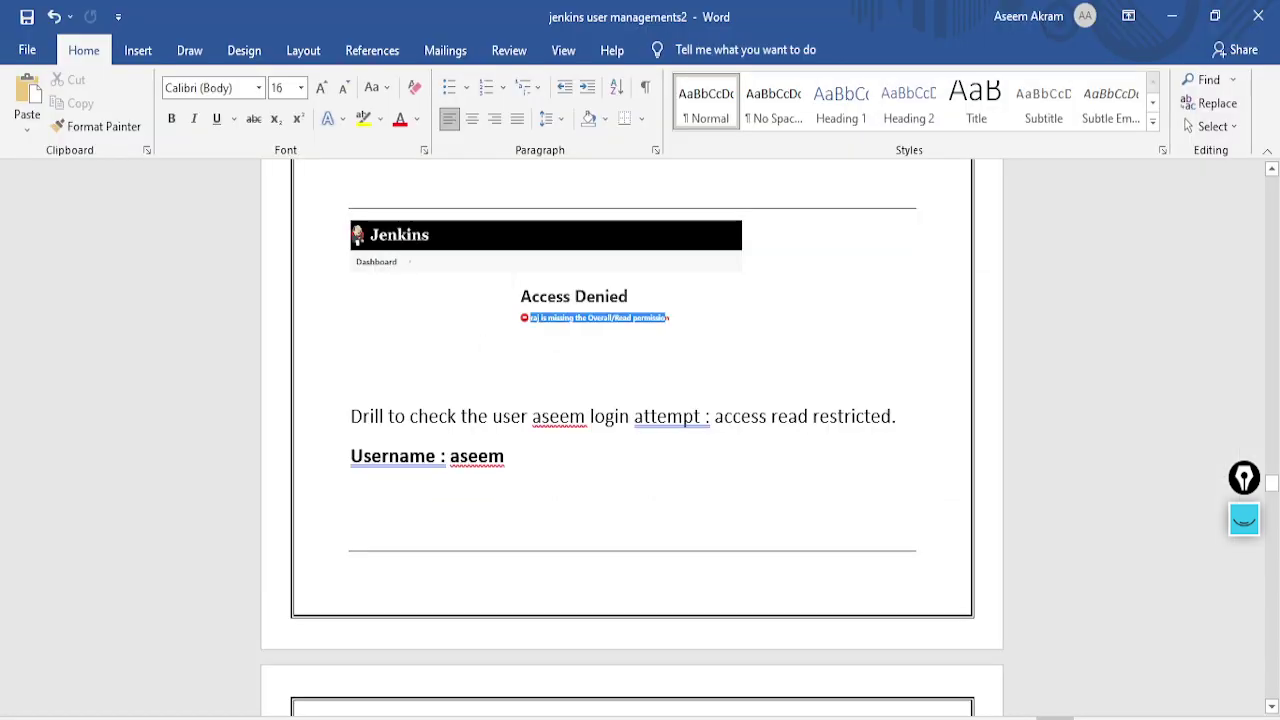
pyautogui.scroll(-10, 595, 498)
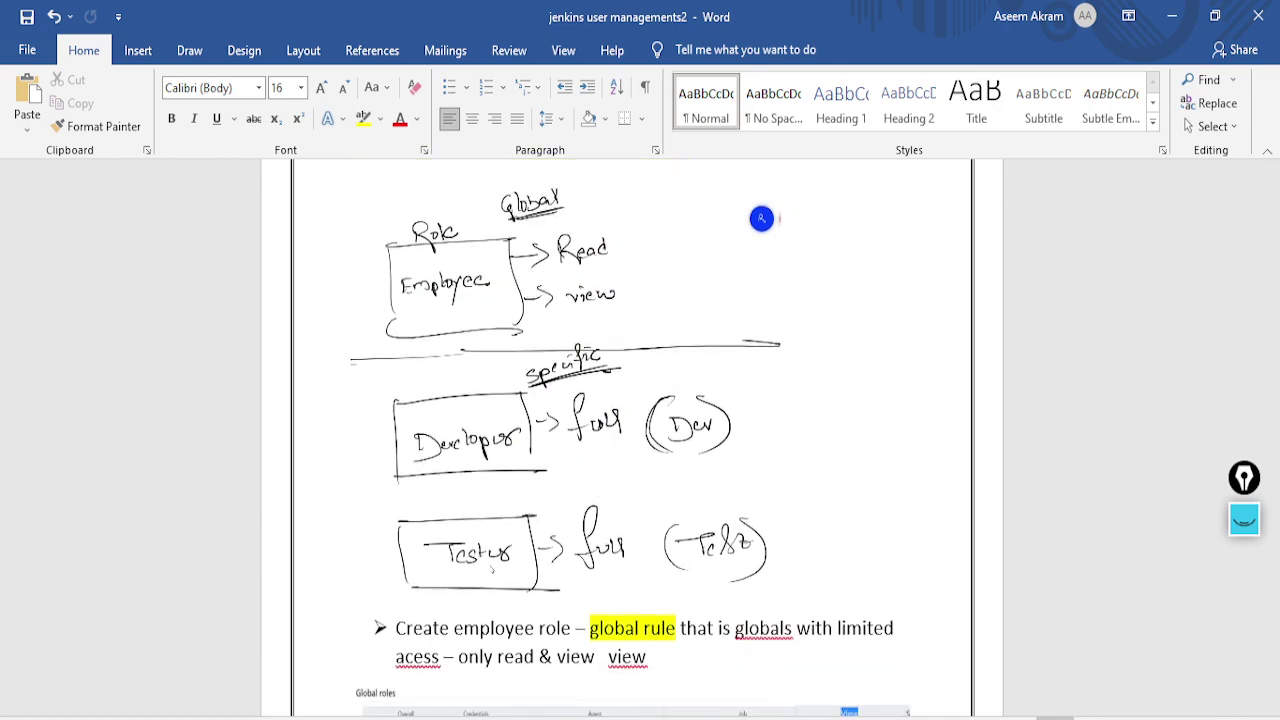
pyautogui.hotkey('alt', 'Tab')
pyautogui.scroll(3, 386, 277)
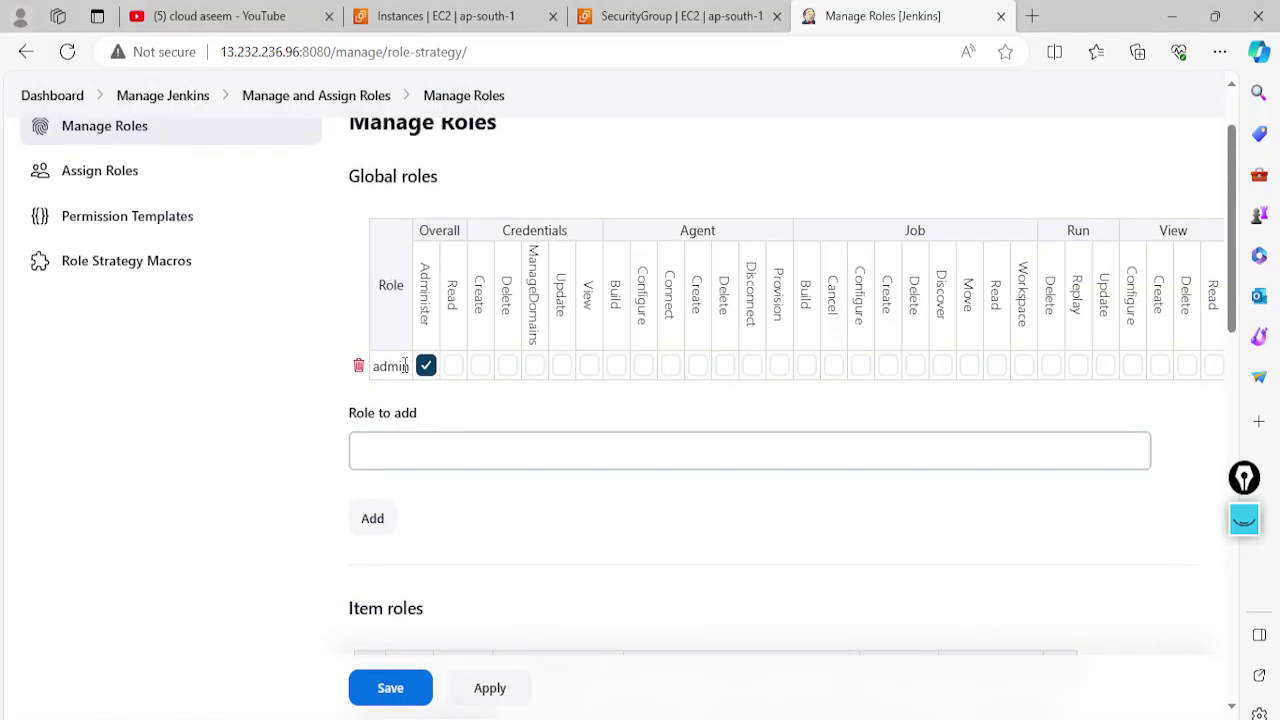
# Add a global role named employee and grant it Overall/Read
pyautogui.click(406, 449)
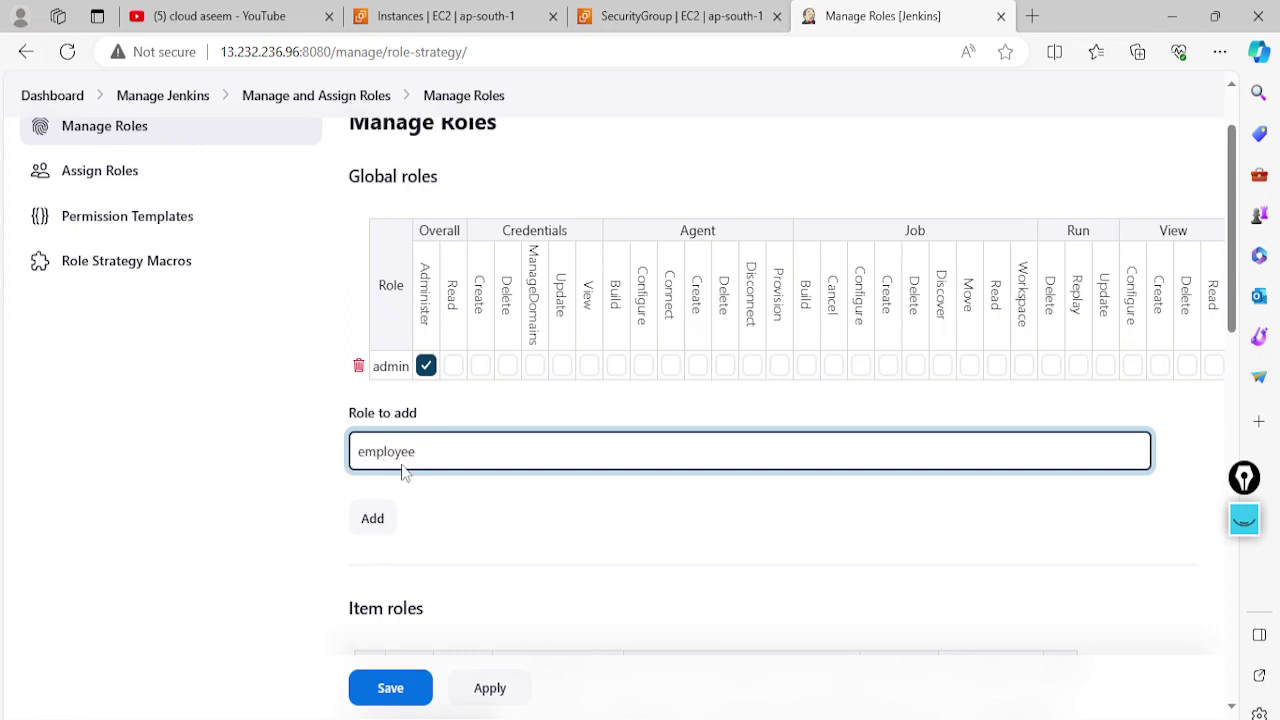
pyautogui.click(372, 518)
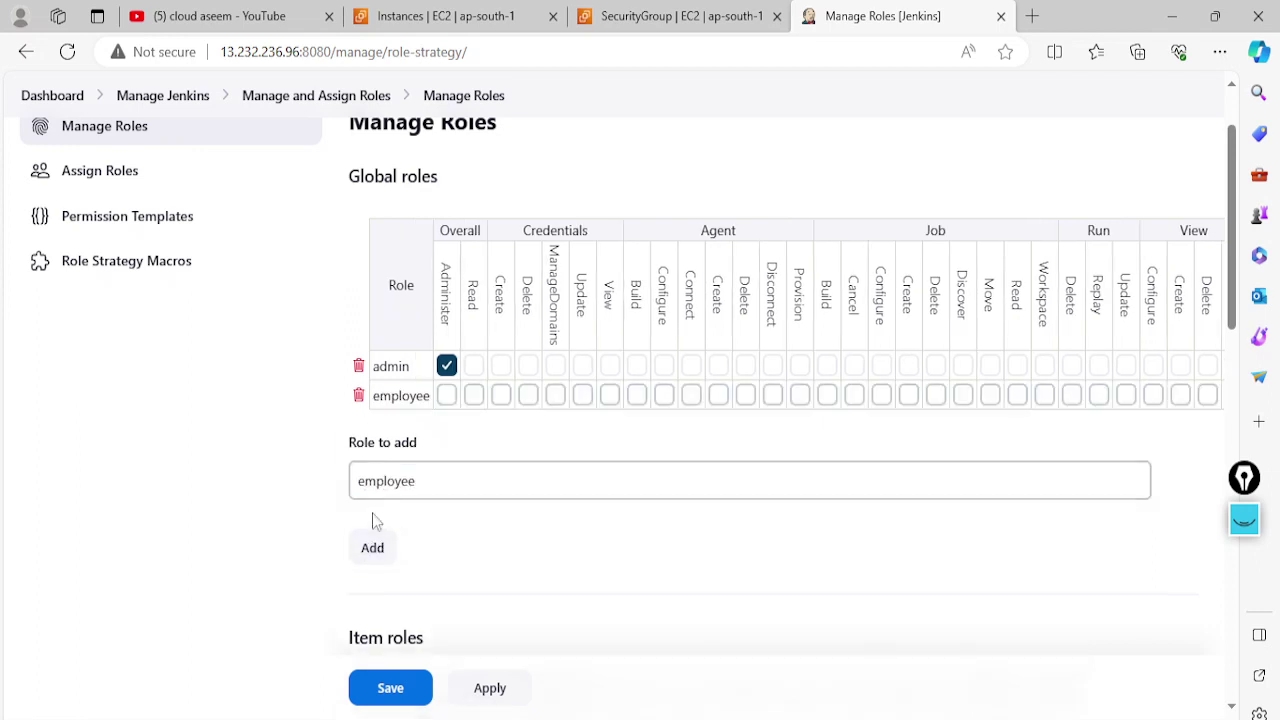
pyautogui.click(473, 396)
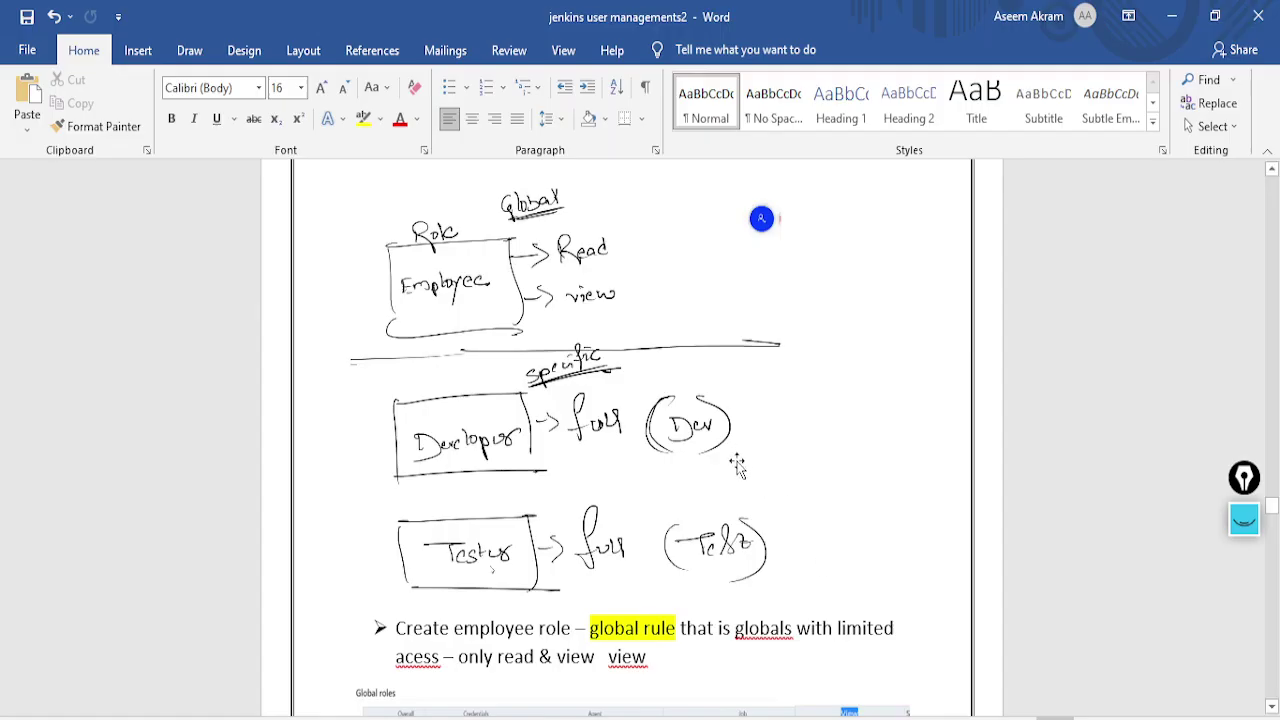
pyautogui.scroll(-4, 708, 515)
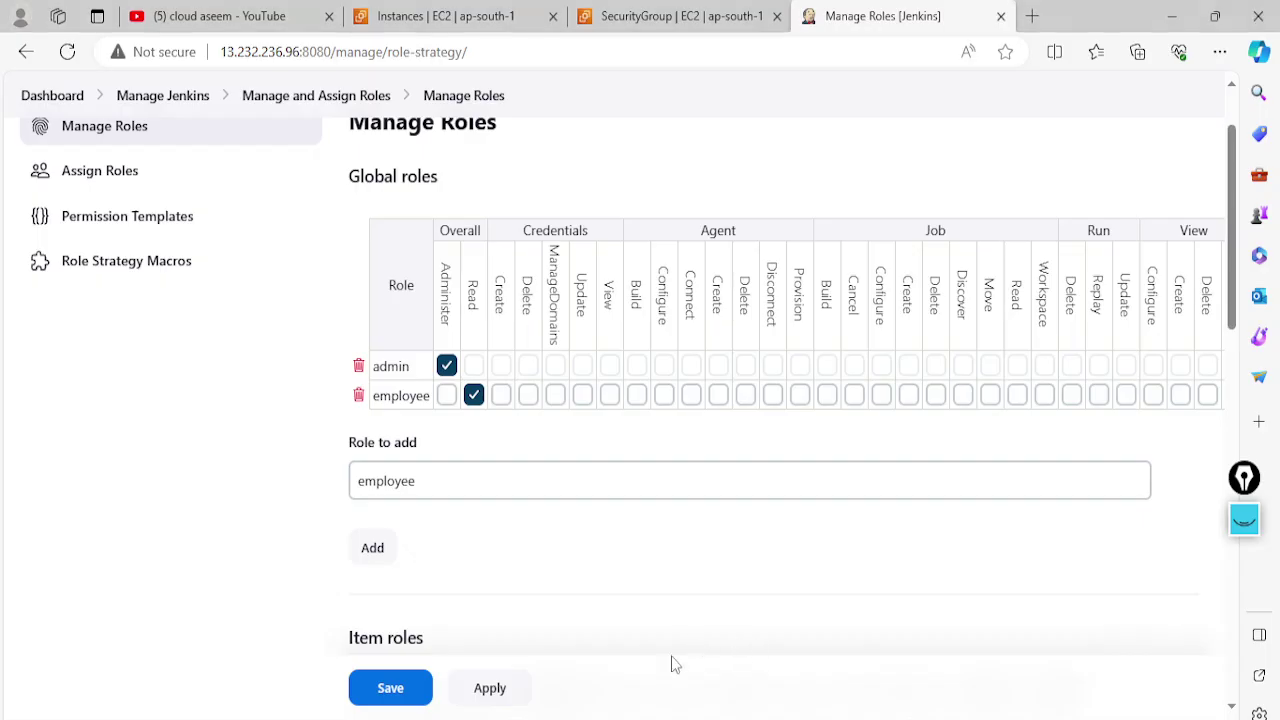
pyautogui.hscroll(2, 614, 389)
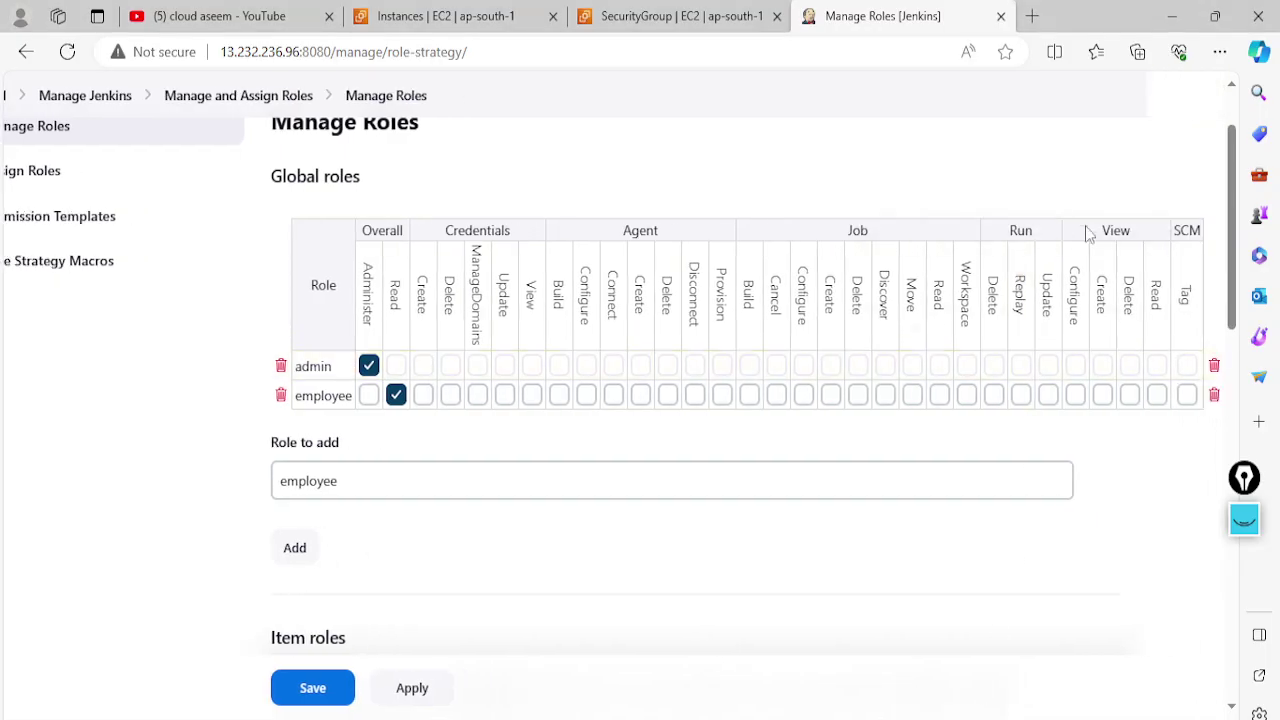
# Grant employee View Configure, Create, Delete and Read, and apply the changes
pyautogui.click(1075, 395)
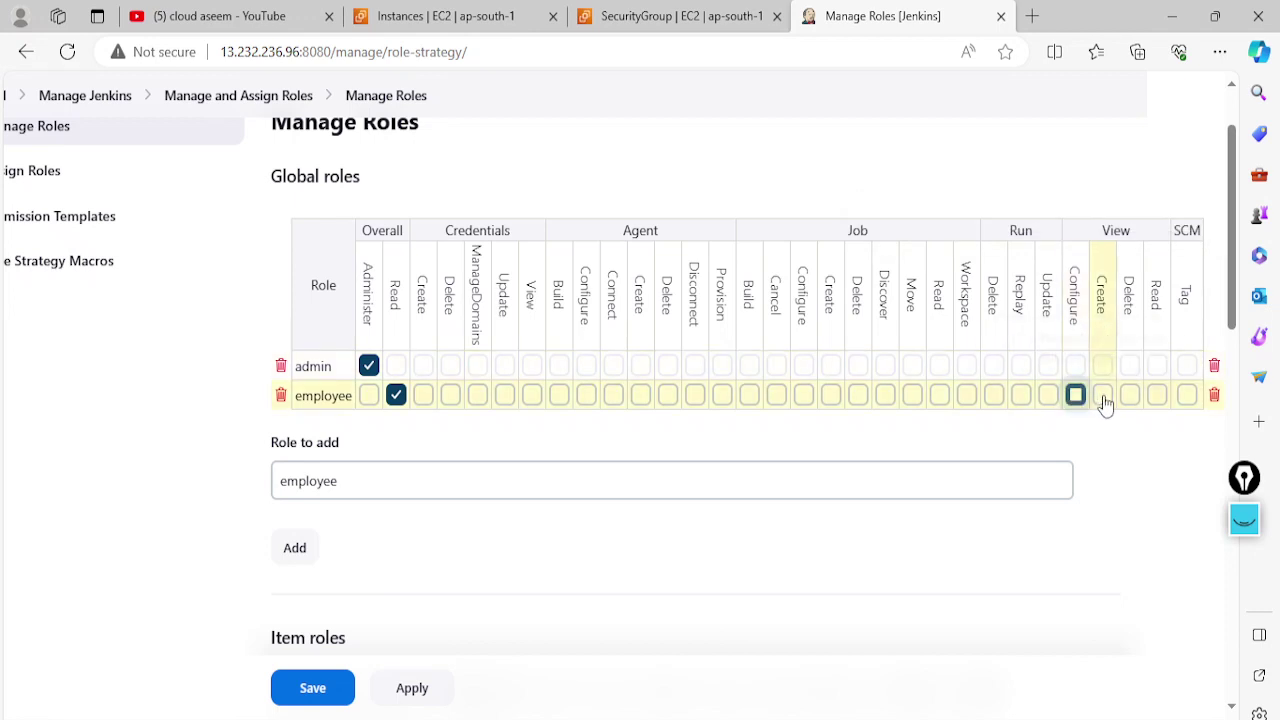
pyautogui.click(1102, 395)
pyautogui.click(1129, 395)
pyautogui.click(1156, 395)
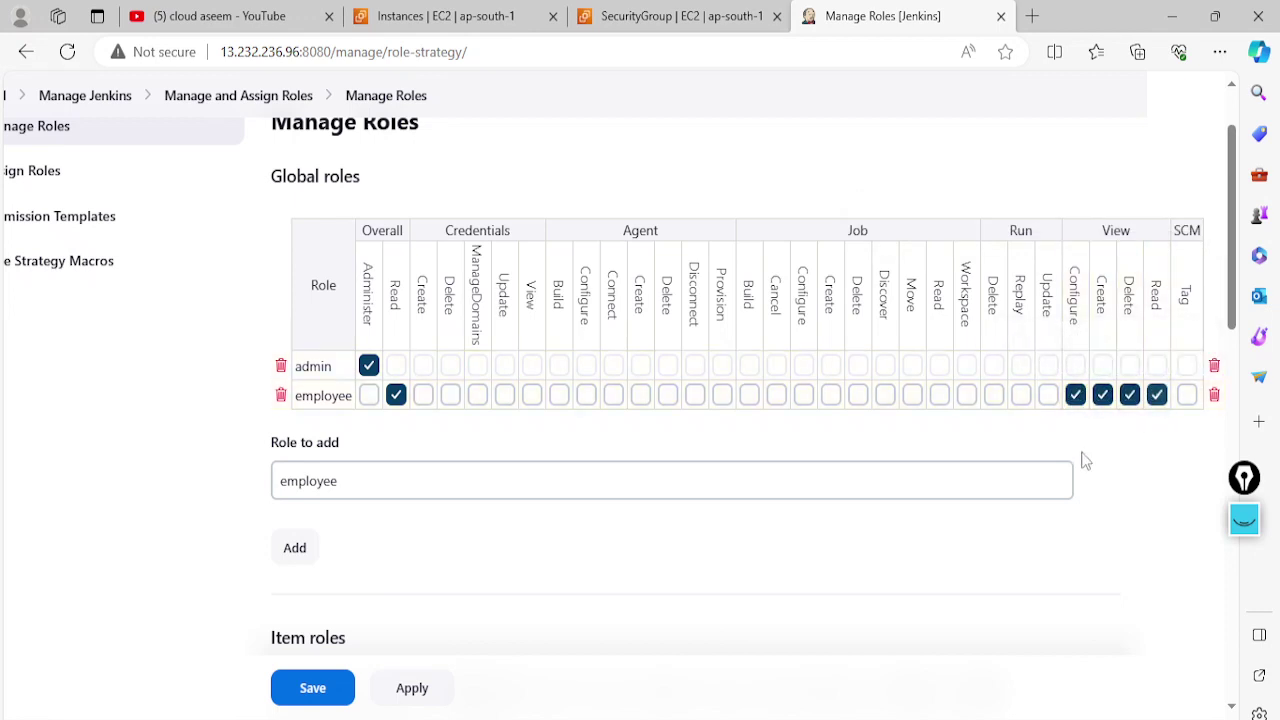
pyautogui.scroll(-1, 561, 590)
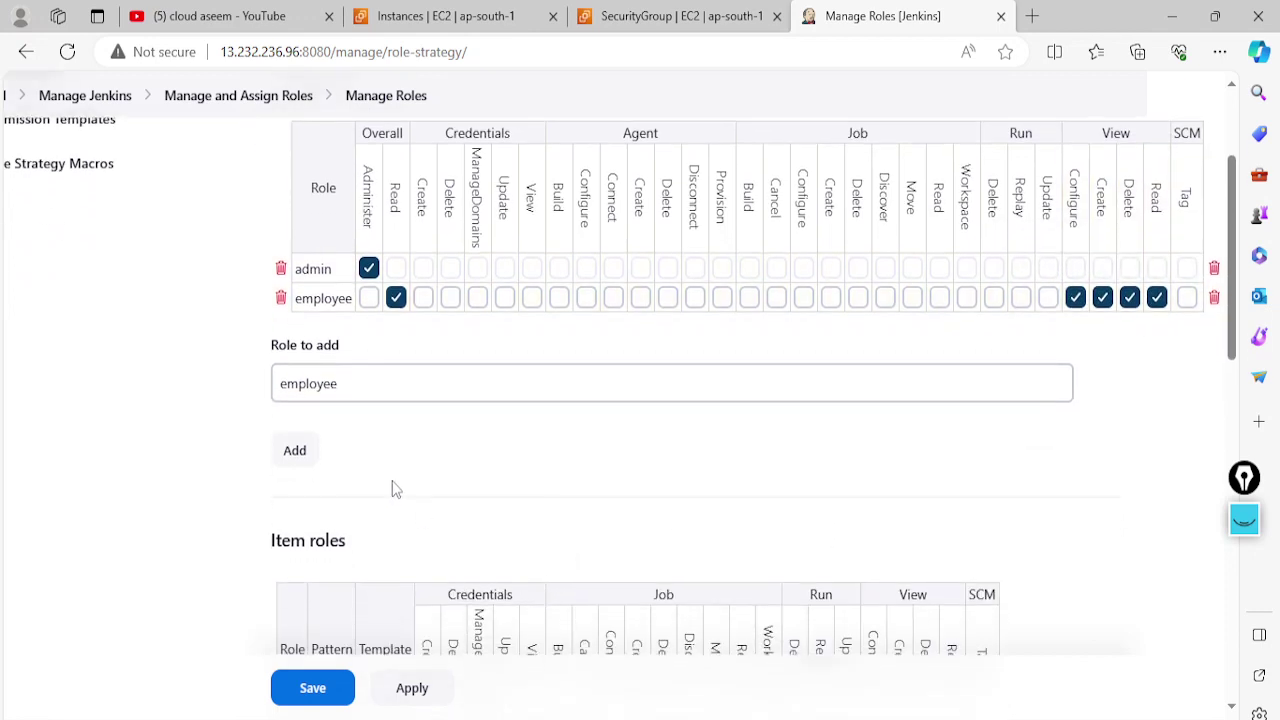
pyautogui.click(432, 695)
# Scroll through the notes on item roles
pyautogui.scroll(2, 432, 431)
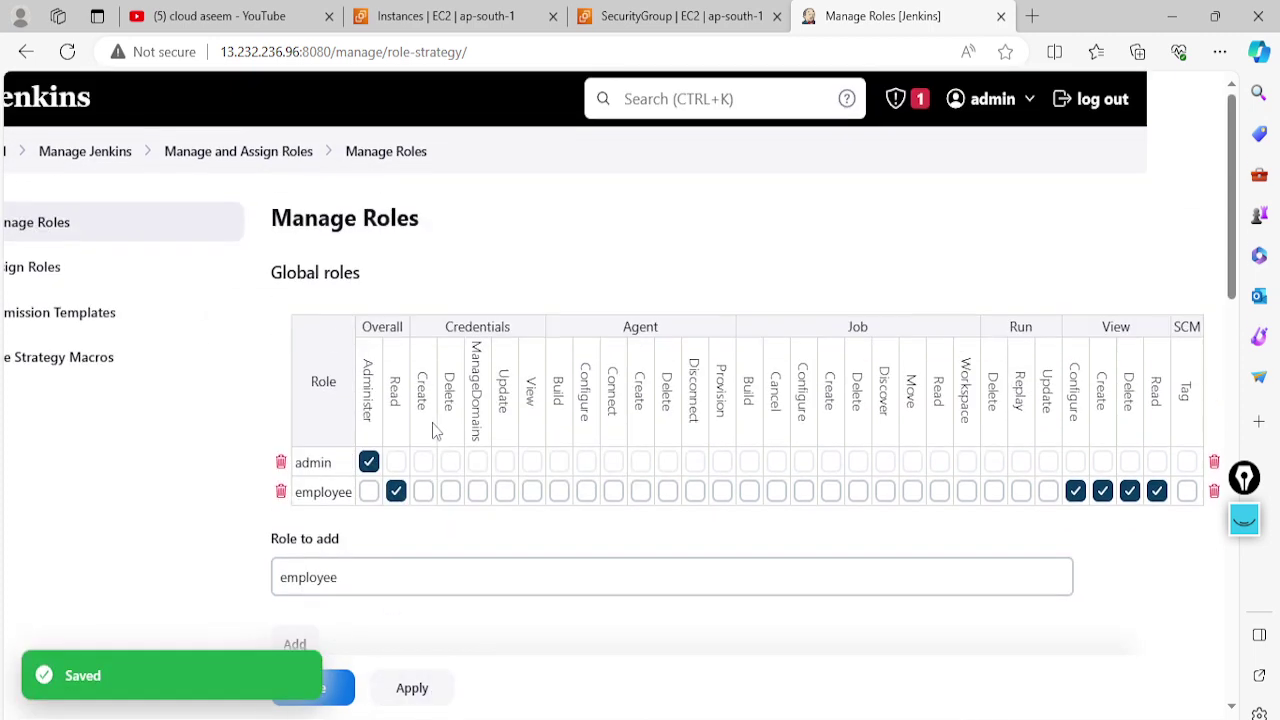
pyautogui.scroll(-1, 433, 435)
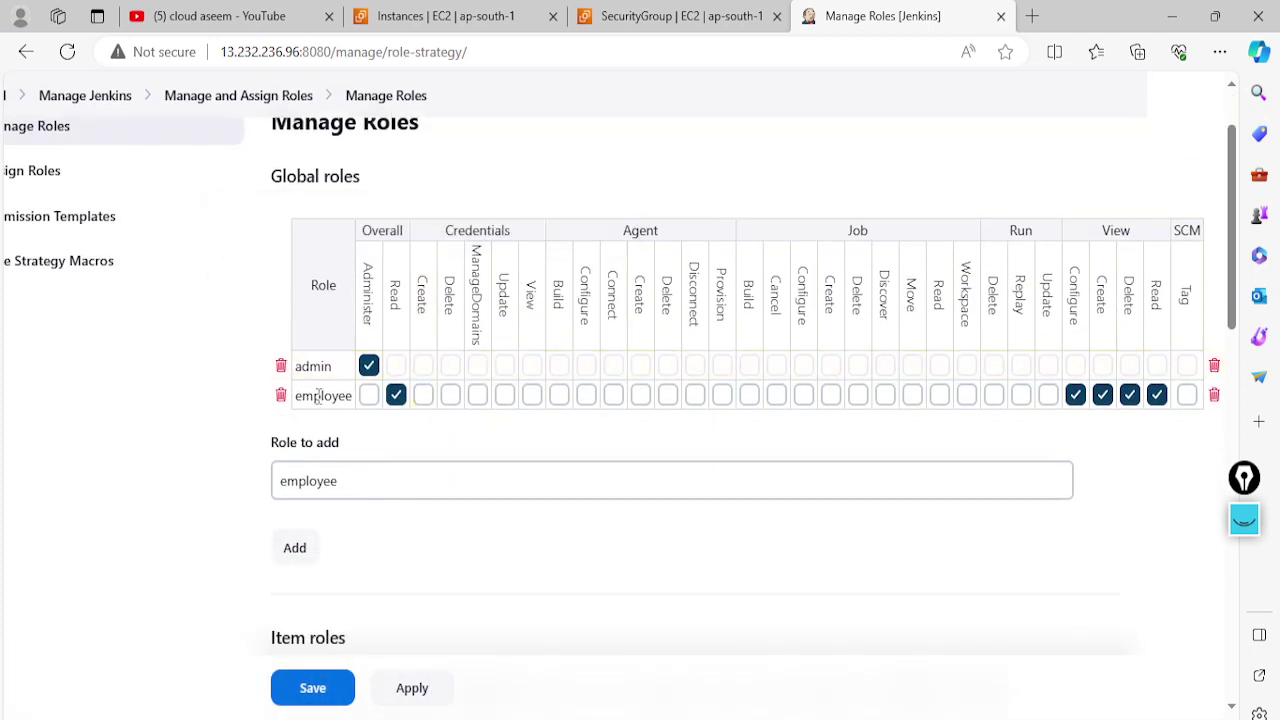
pyautogui.scroll(1, 433, 435)
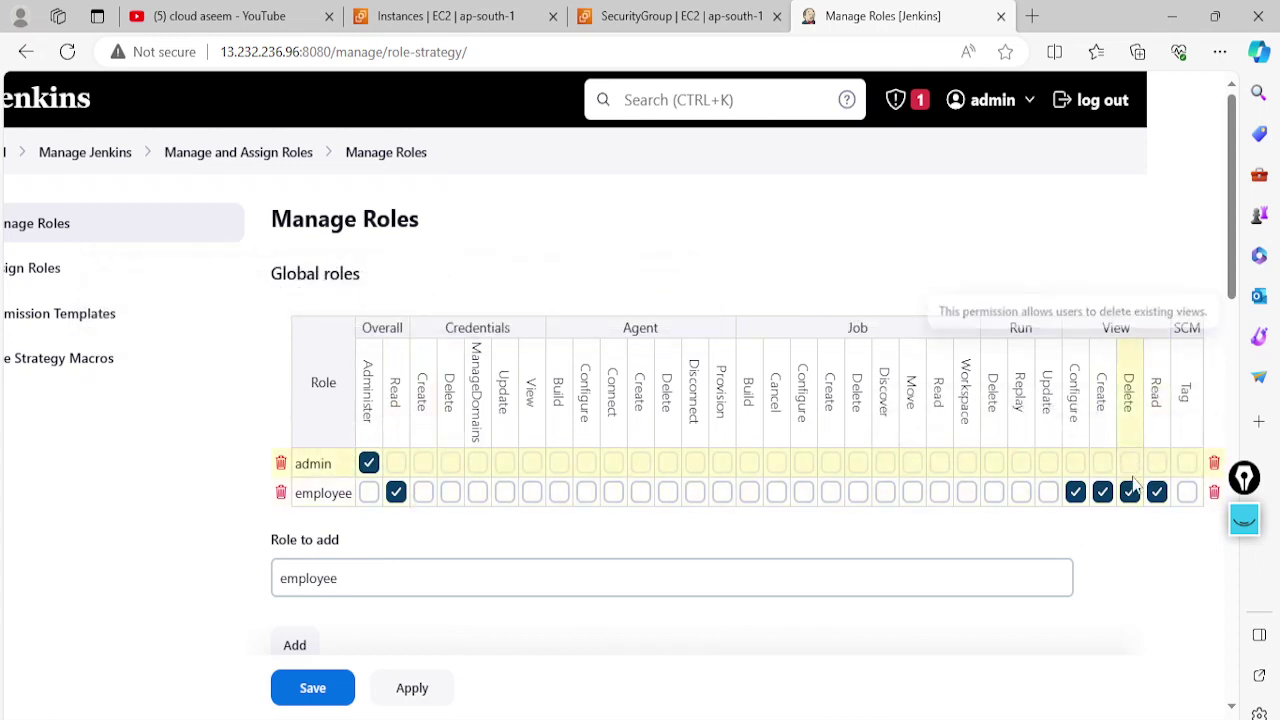
pyautogui.scroll(-2, 1080, 560)
pyautogui.scroll(-4, 632, 562)
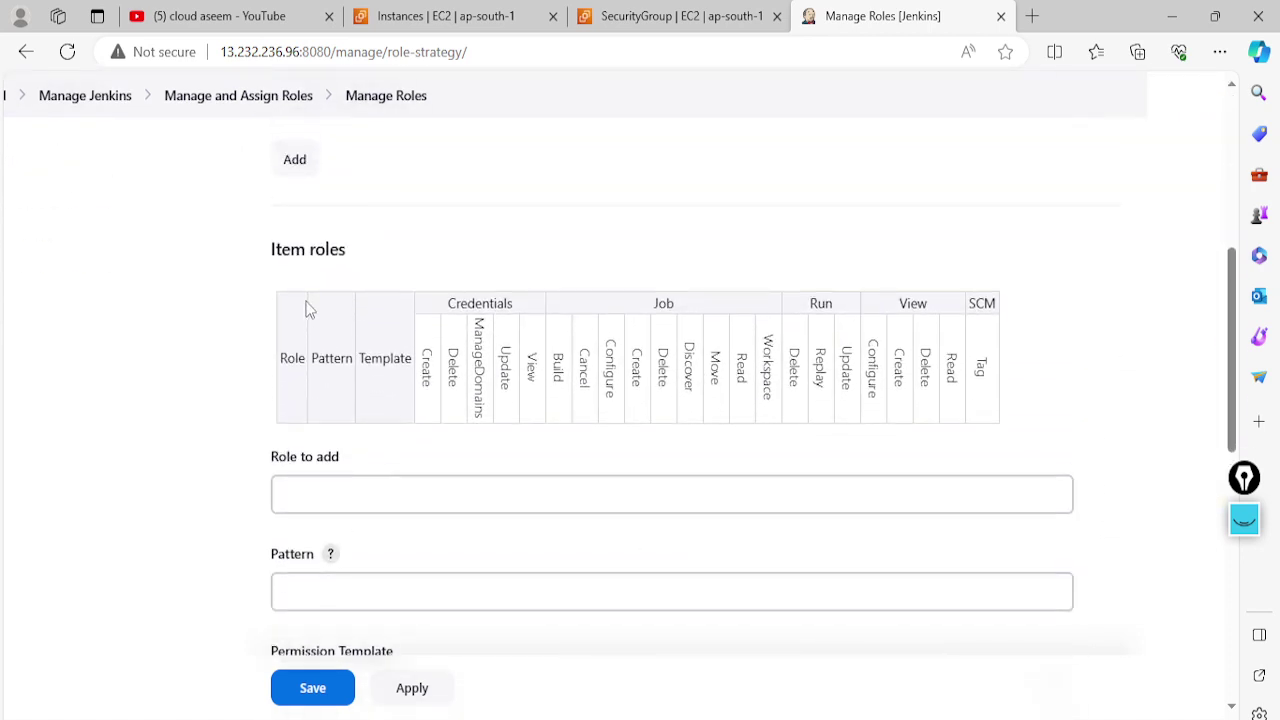
pyautogui.scroll(-2, 436, 440)
pyautogui.scroll(2, 430, 455)
pyautogui.scroll(-1, 400, 466)
# Review the Word notes on the employee global role and the Developer item role with pattern Dev.*
pyautogui.hotkey('alt', 'Tab')
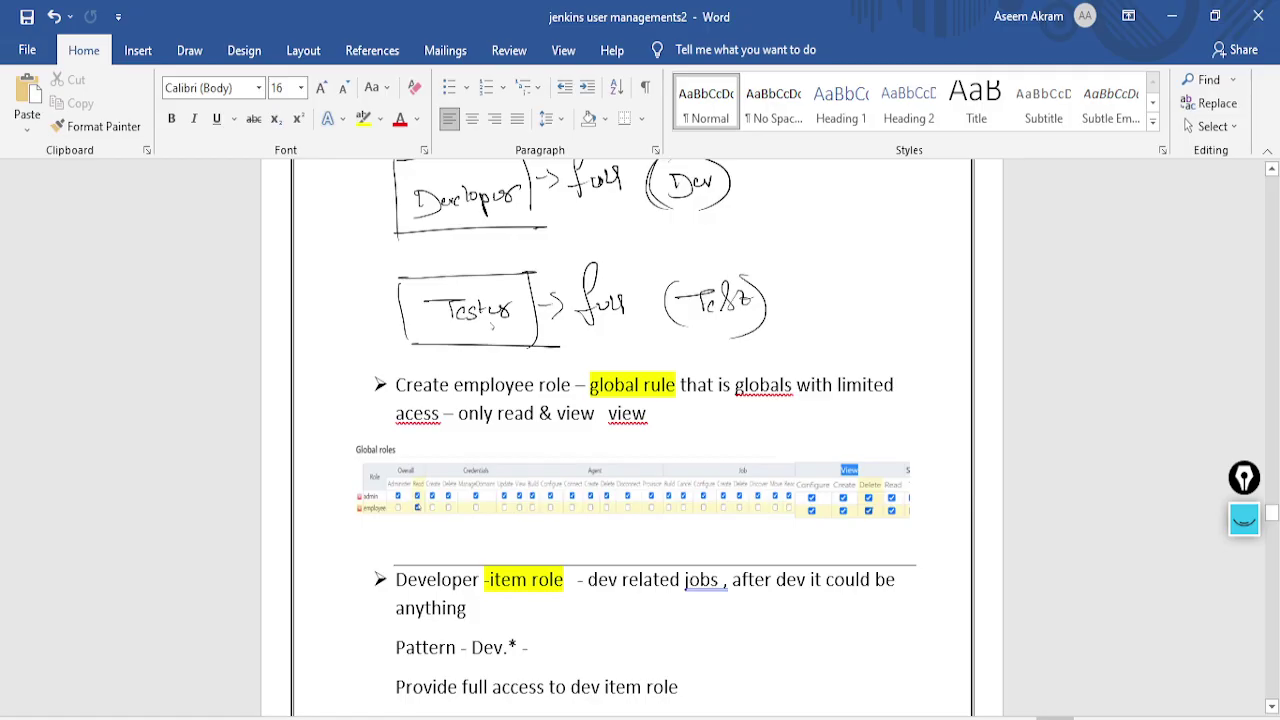
pyautogui.scroll(-3, 624, 567)
pyautogui.scroll(1, 624, 567)
pyautogui.scroll(4, 624, 567)
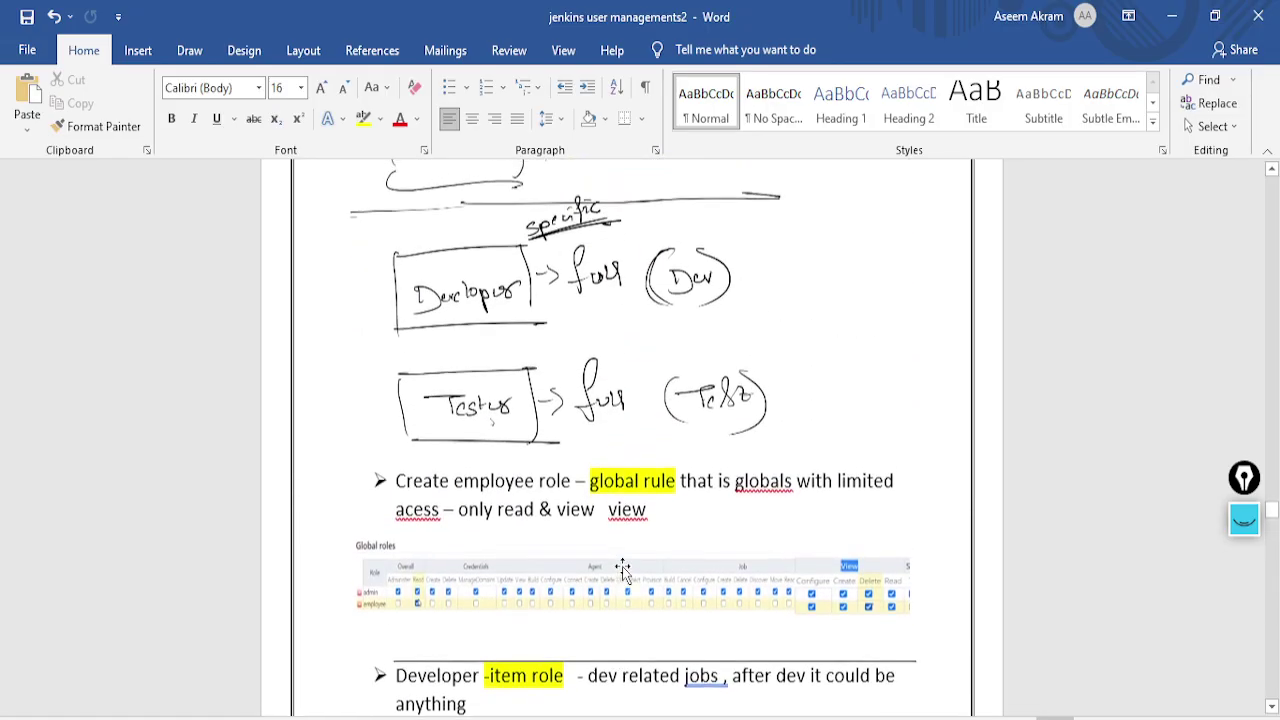
pyautogui.scroll(-1, 722, 484)
pyautogui.scroll(-1, 722, 484)
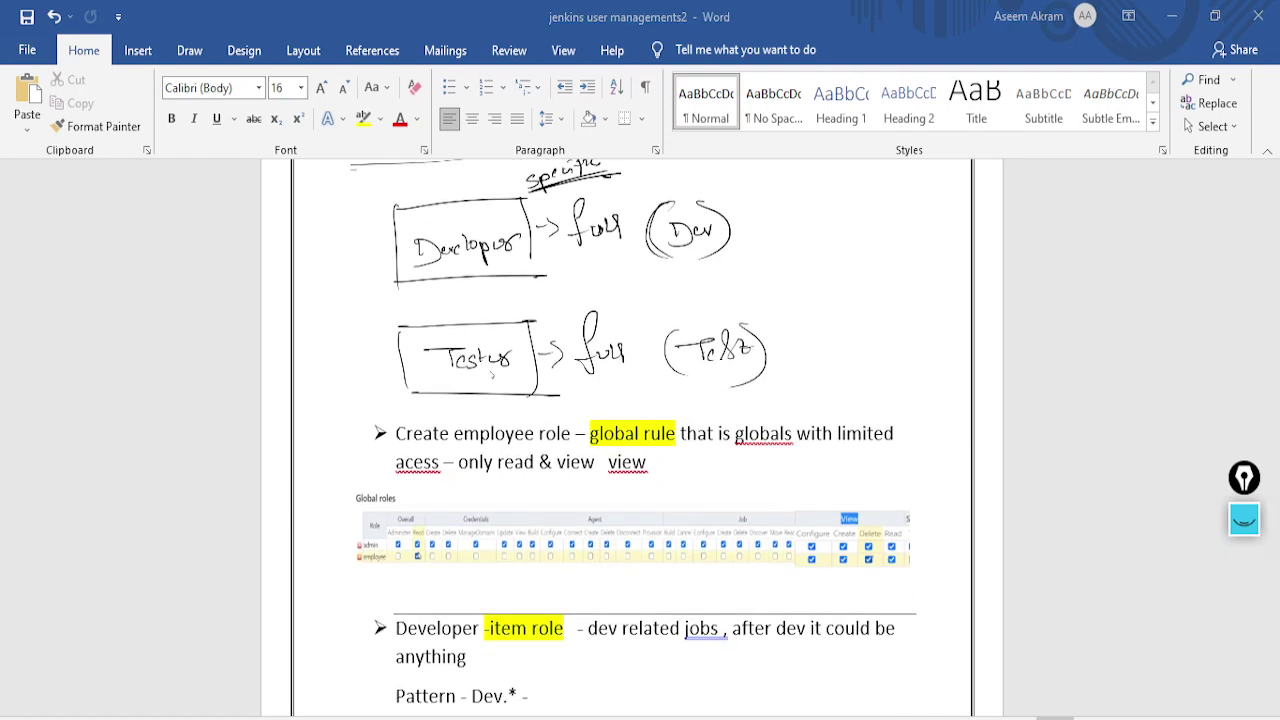
pyautogui.hotkey('alt', 'Tab')
# Add an item role named Deveploer with pattern Dev.*
pyautogui.click(411, 404)
pyautogui.scroll(2, 411, 404)
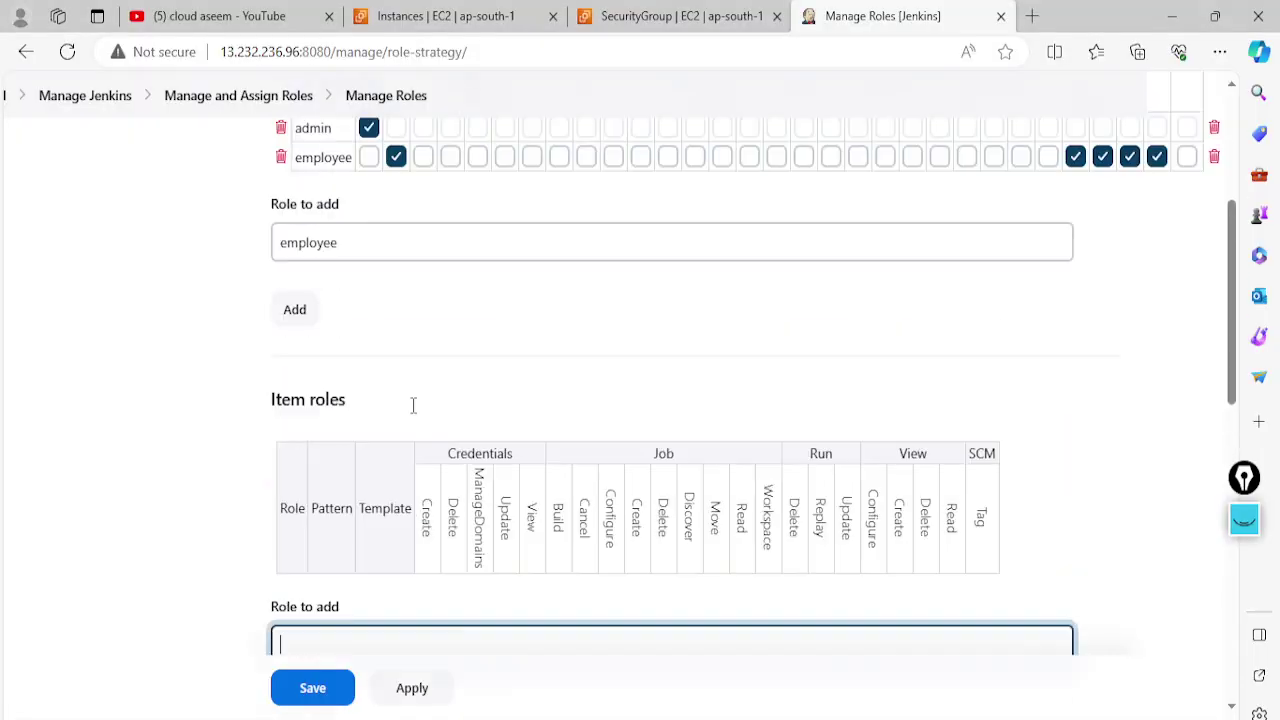
pyautogui.scroll(-3, 415, 420)
pyautogui.scroll(1, 420, 444)
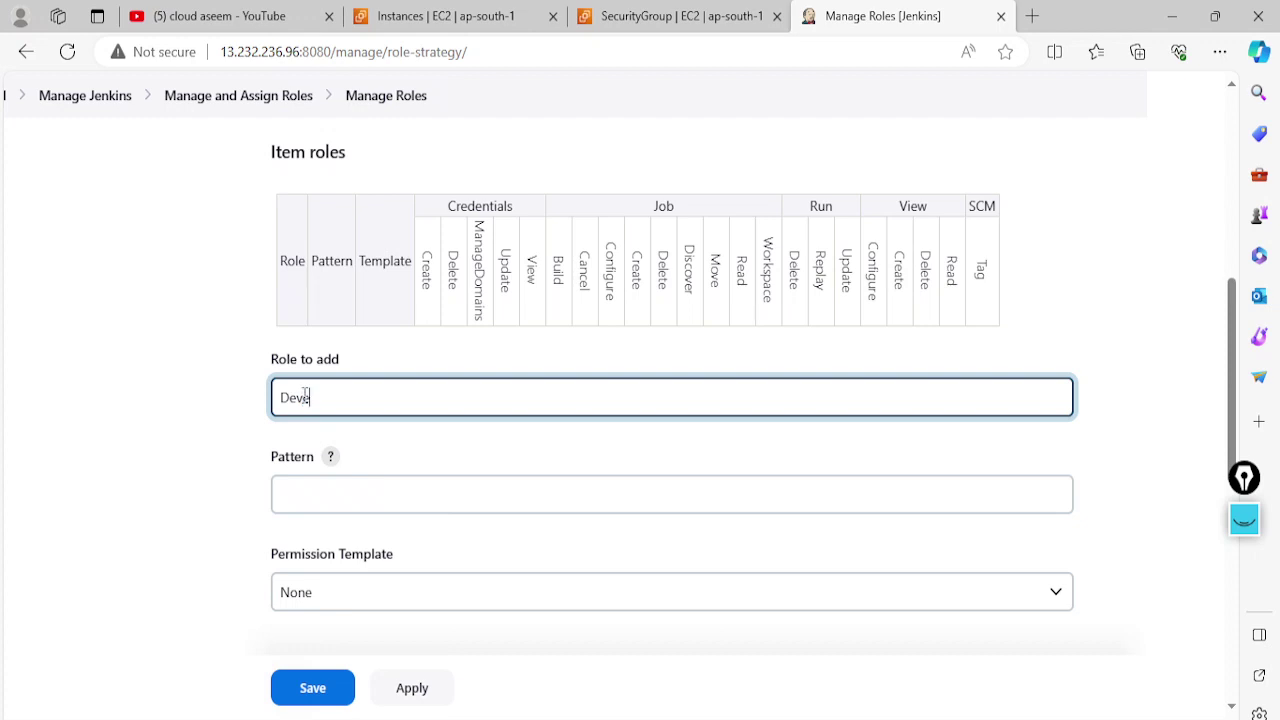
pyautogui.click(311, 497)
pyautogui.write('Dev.*')
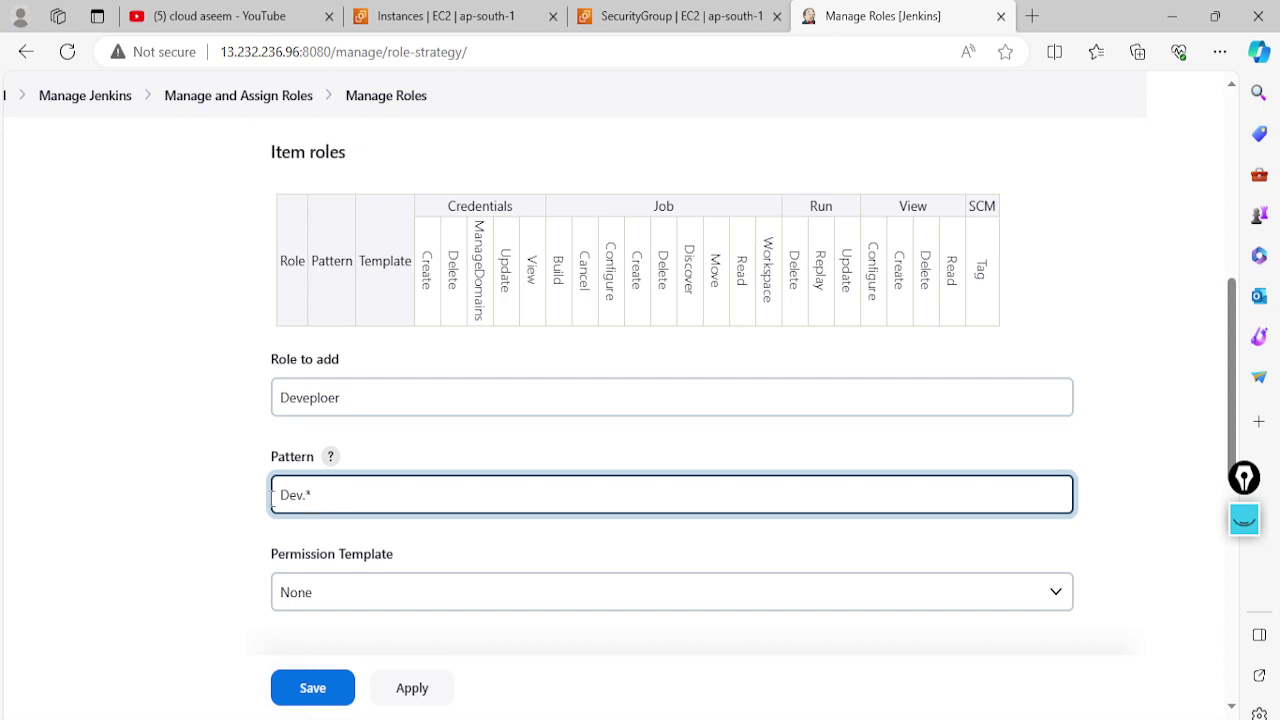
pyautogui.scroll(-1, 300, 530)
pyautogui.click(349, 500)
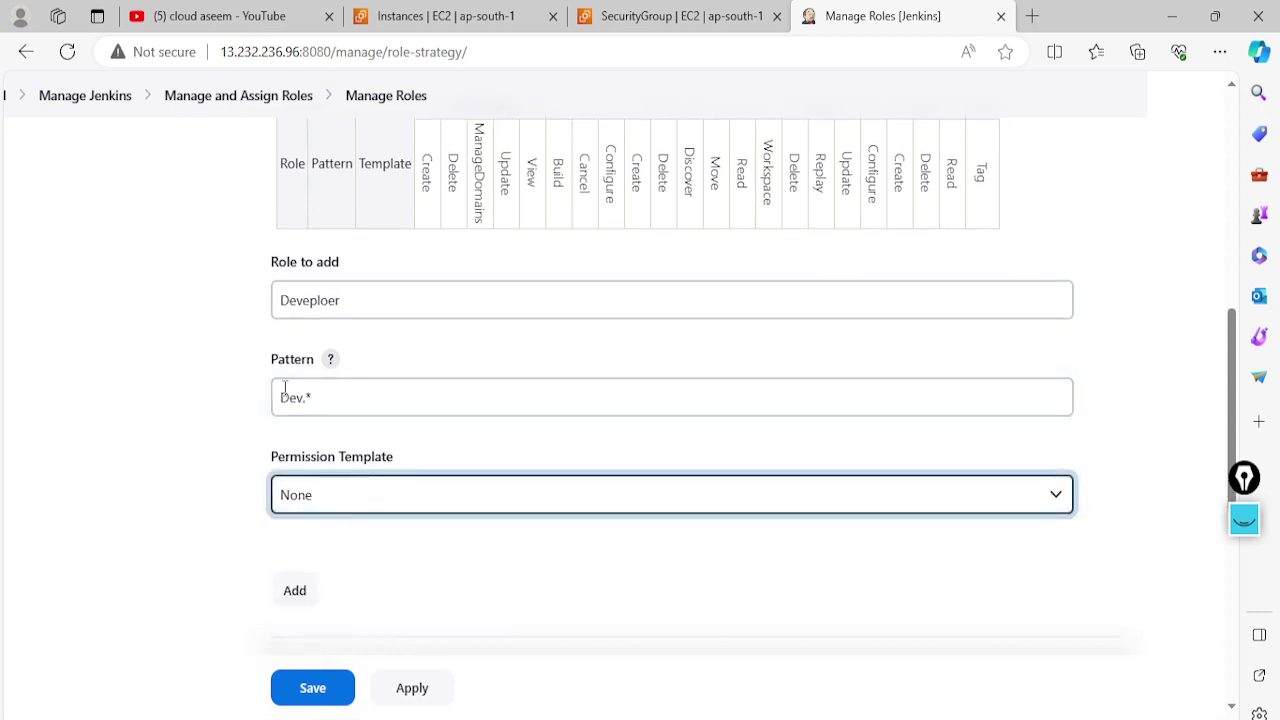
pyautogui.click(298, 591)
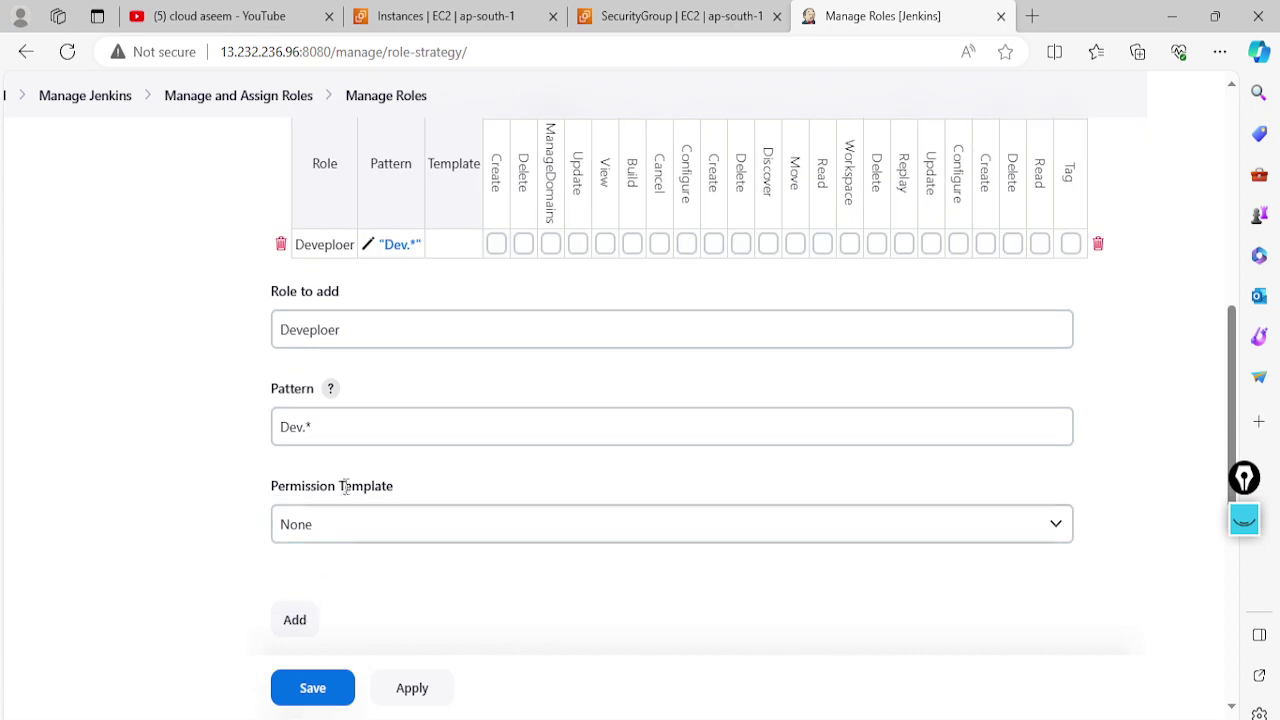
# Retry adding Deveploer, dismiss the 'already exists' alert, and select the role name for replacement
pyautogui.scroll(1, 343, 486)
pyautogui.scroll(-1, 426, 583)
pyautogui.scroll(-2, 350, 470)
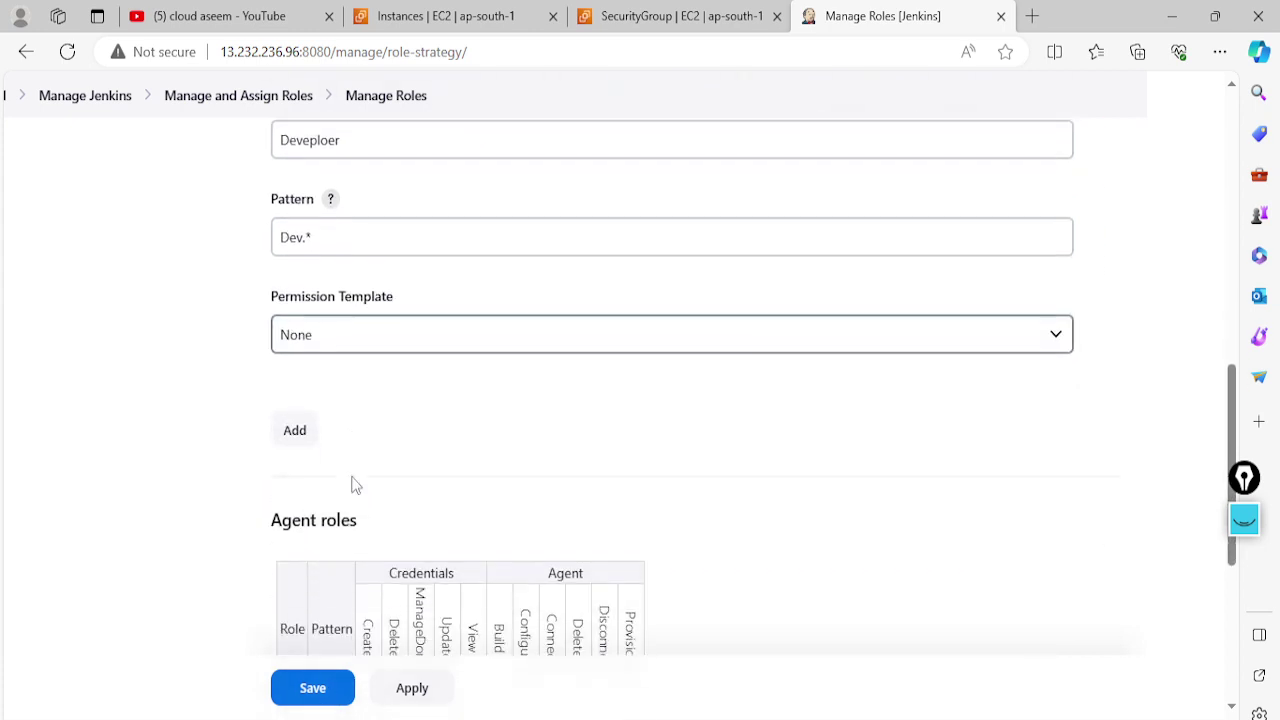
pyautogui.click(309, 431)
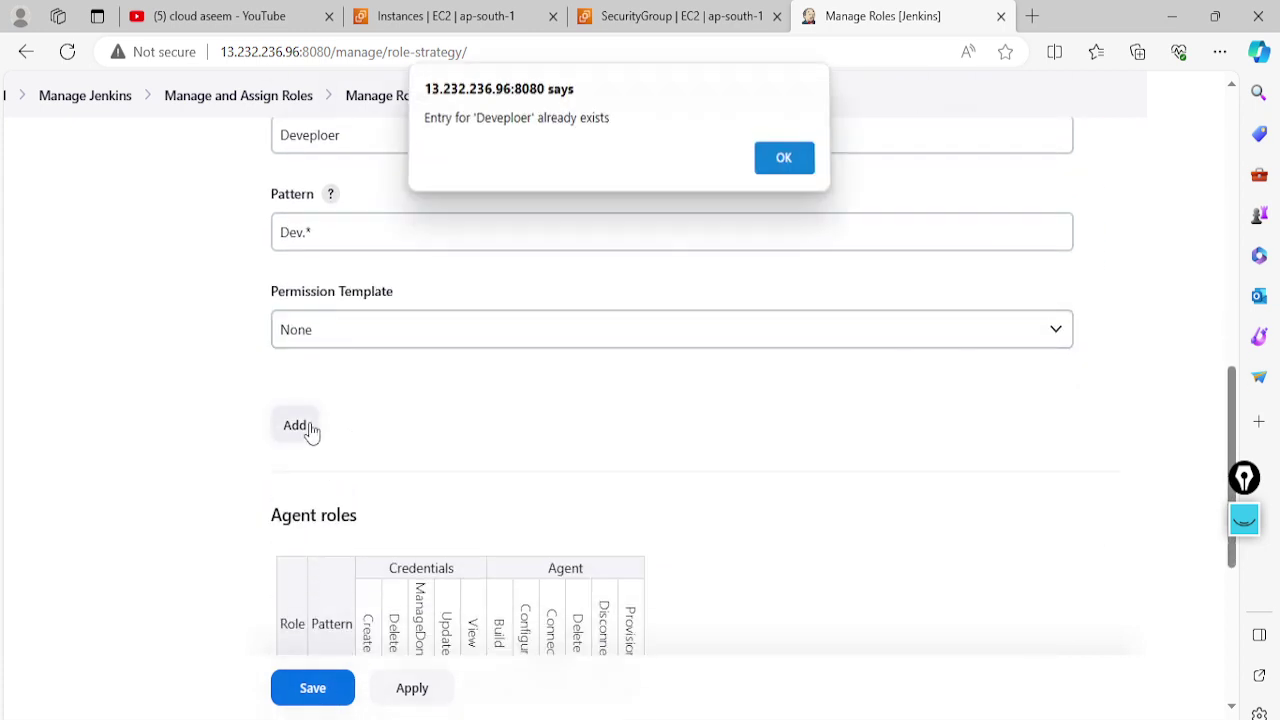
pyautogui.click(782, 163)
pyautogui.scroll(2, 726, 209)
pyautogui.moveTo(360, 330); pyautogui.dragTo(274, 340)
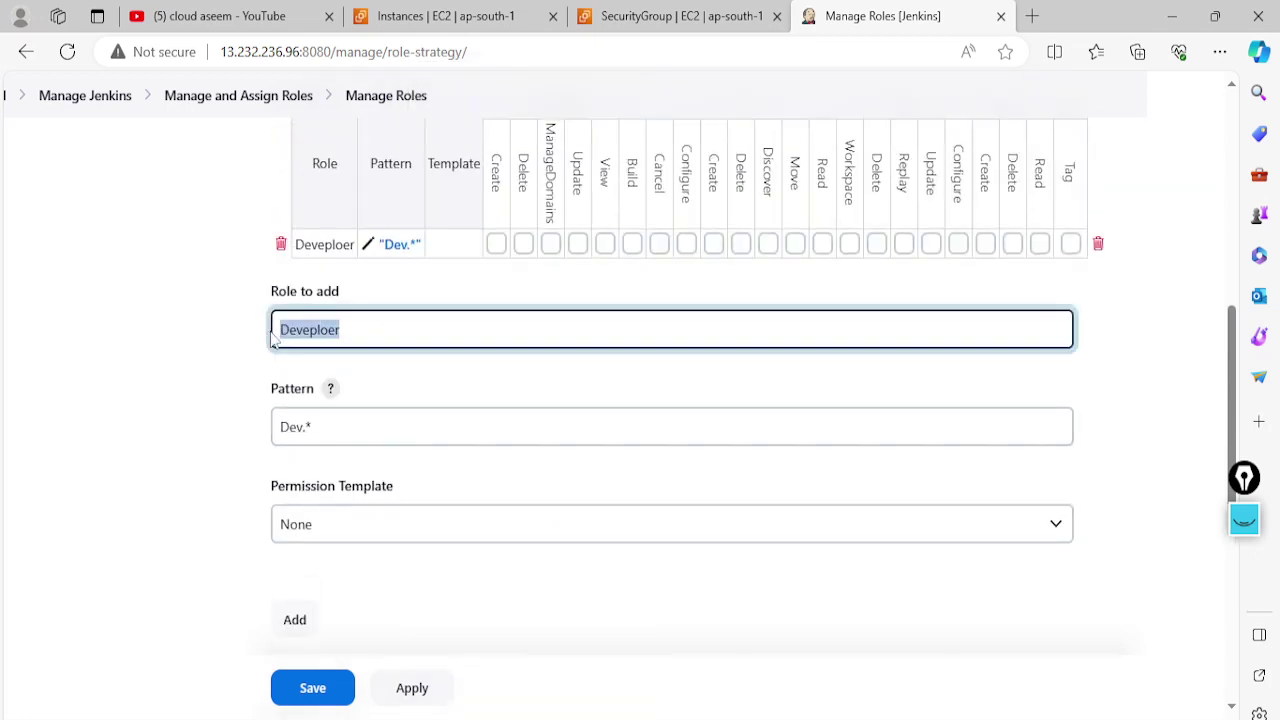
# Add a Tester item role with pattern Test.*
pyautogui.click(271, 336)
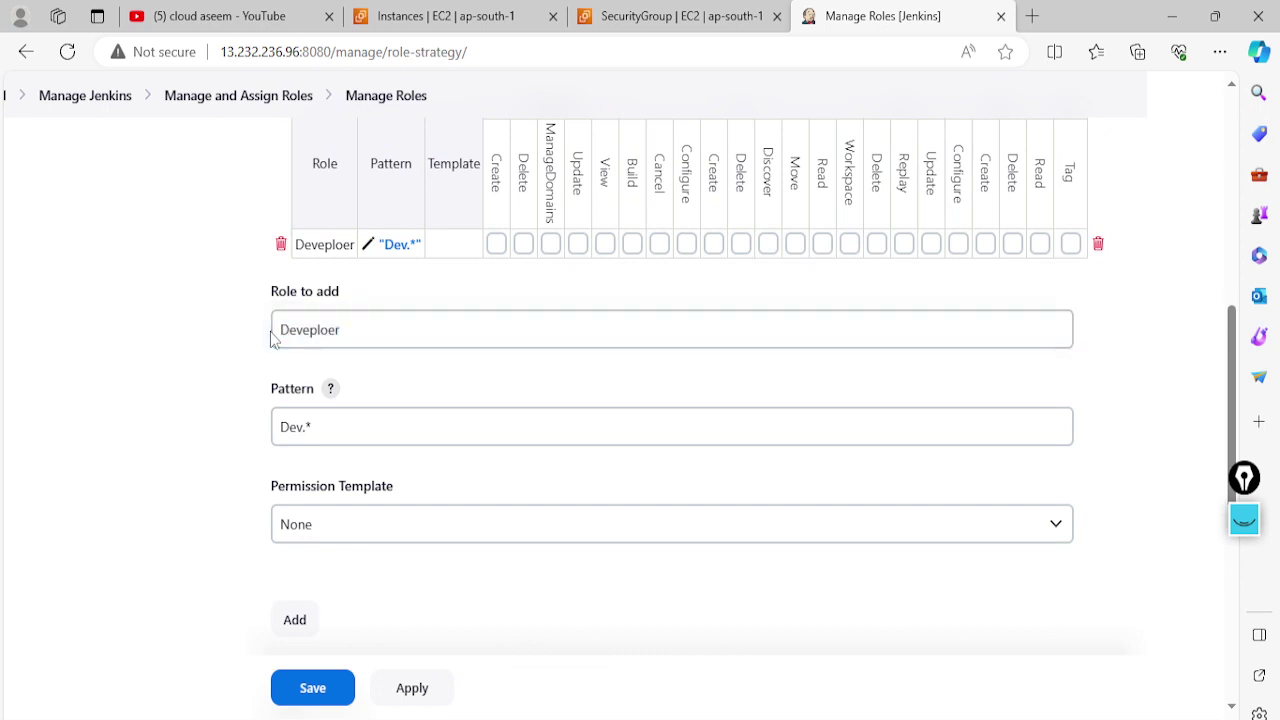
pyautogui.moveTo(357, 321); pyautogui.dragTo(286, 322)
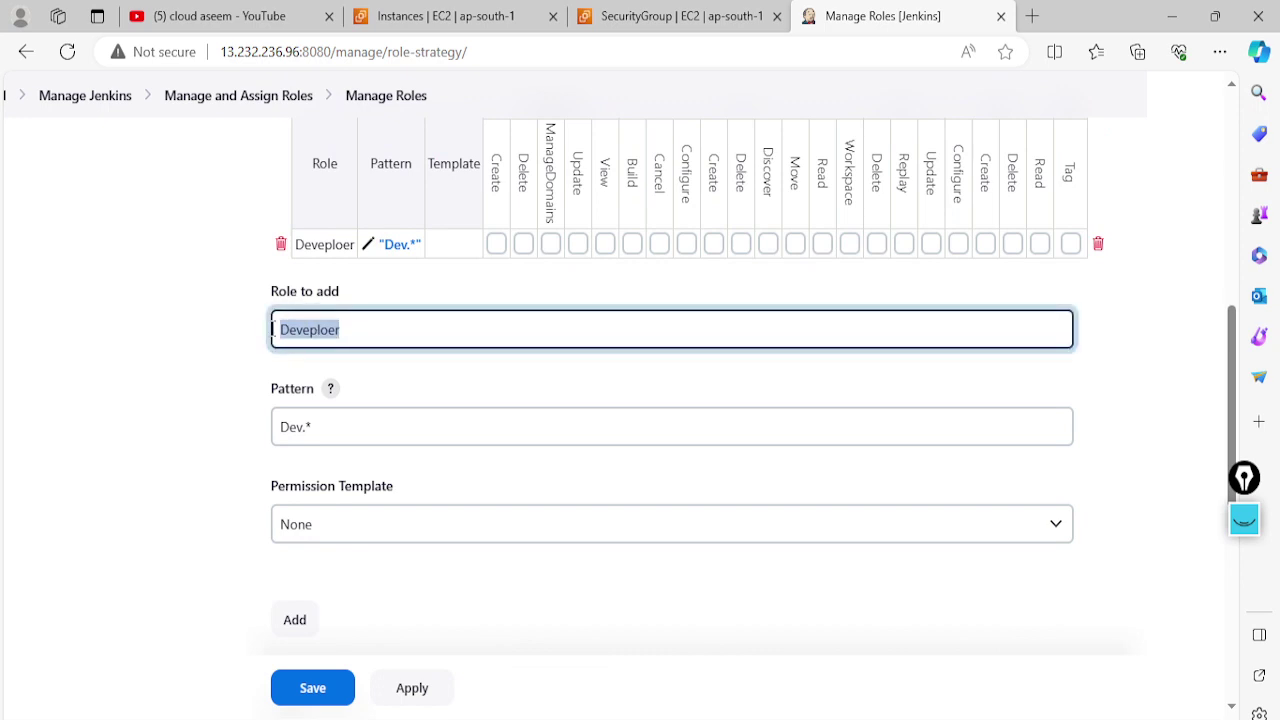
pyautogui.write('Tester')
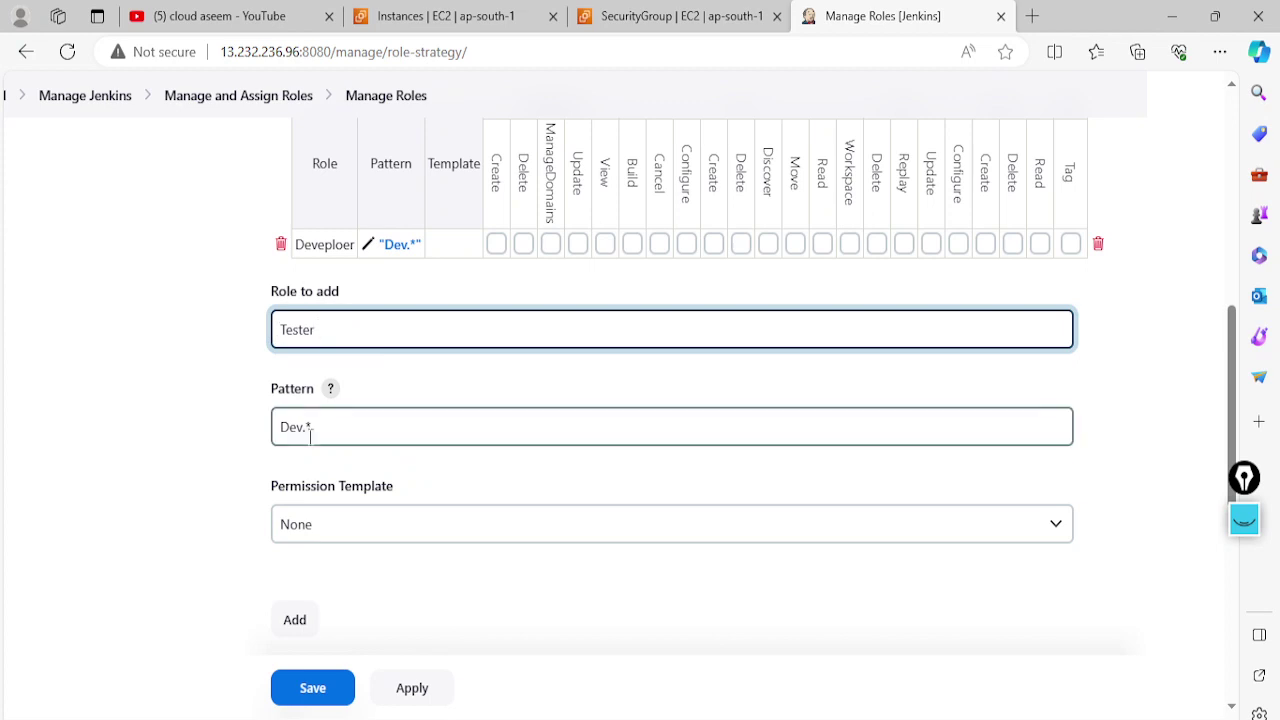
pyautogui.moveTo(303, 428); pyautogui.dragTo(275, 432)
pyautogui.write('Te')
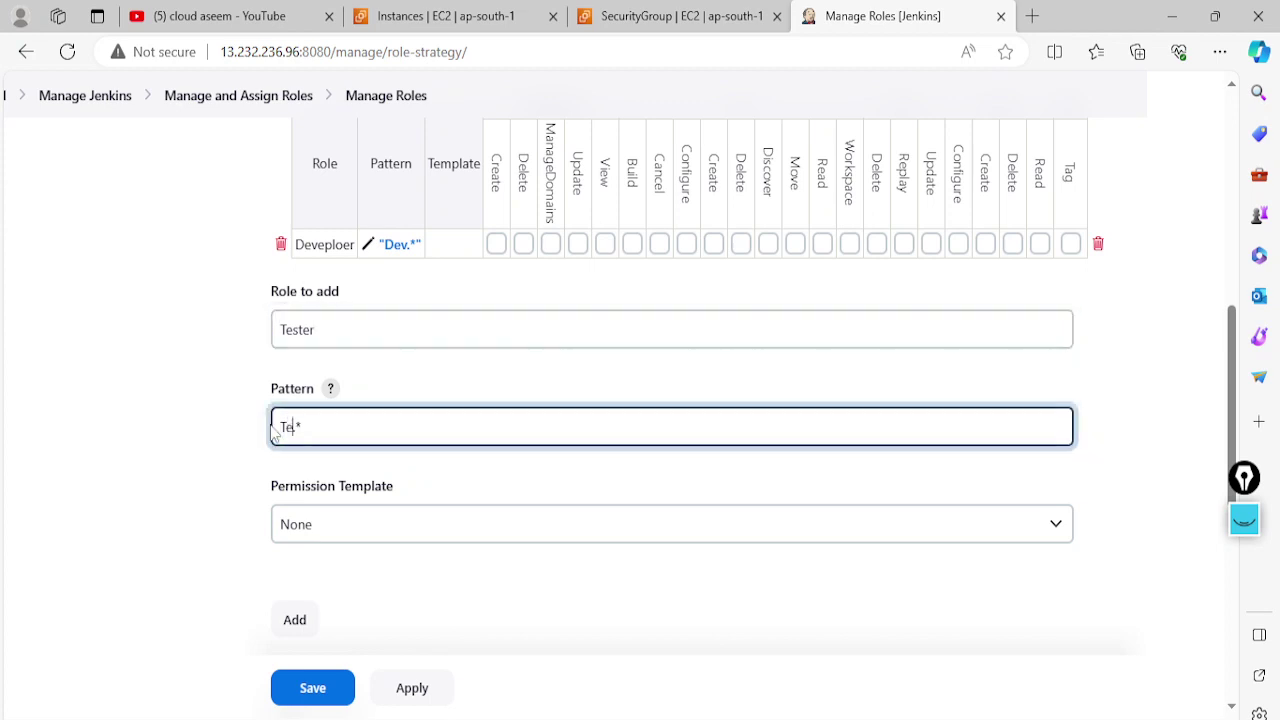
pyautogui.write('st')
pyautogui.scroll(-1, 272, 437)
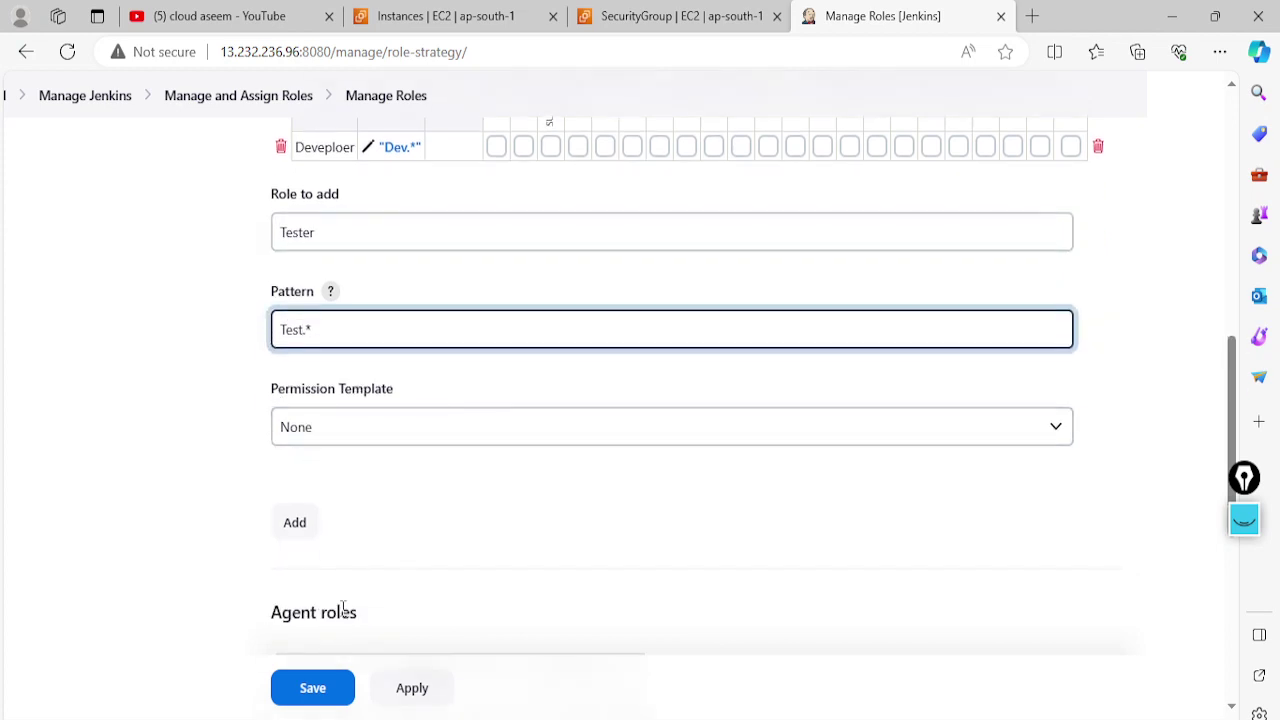
pyautogui.click(302, 522)
# Apply and save the item role configuration
pyautogui.scroll(1, 388, 504)
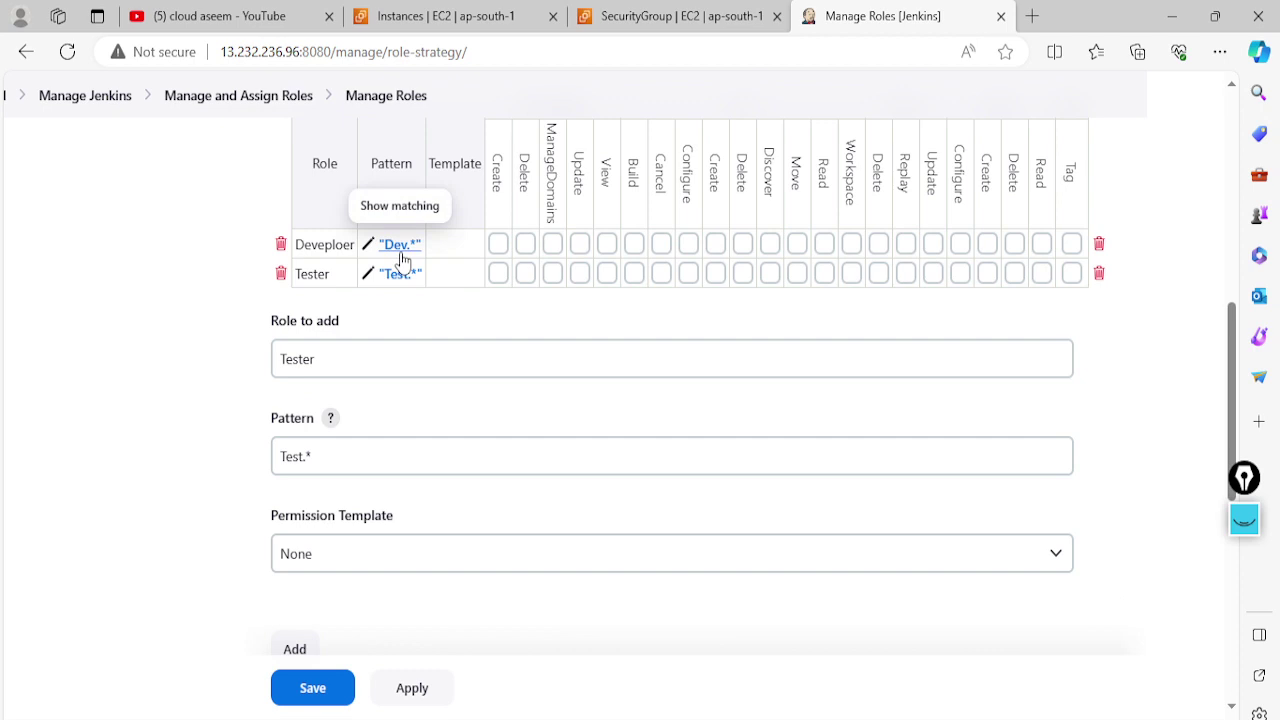
pyautogui.scroll(1, 425, 330)
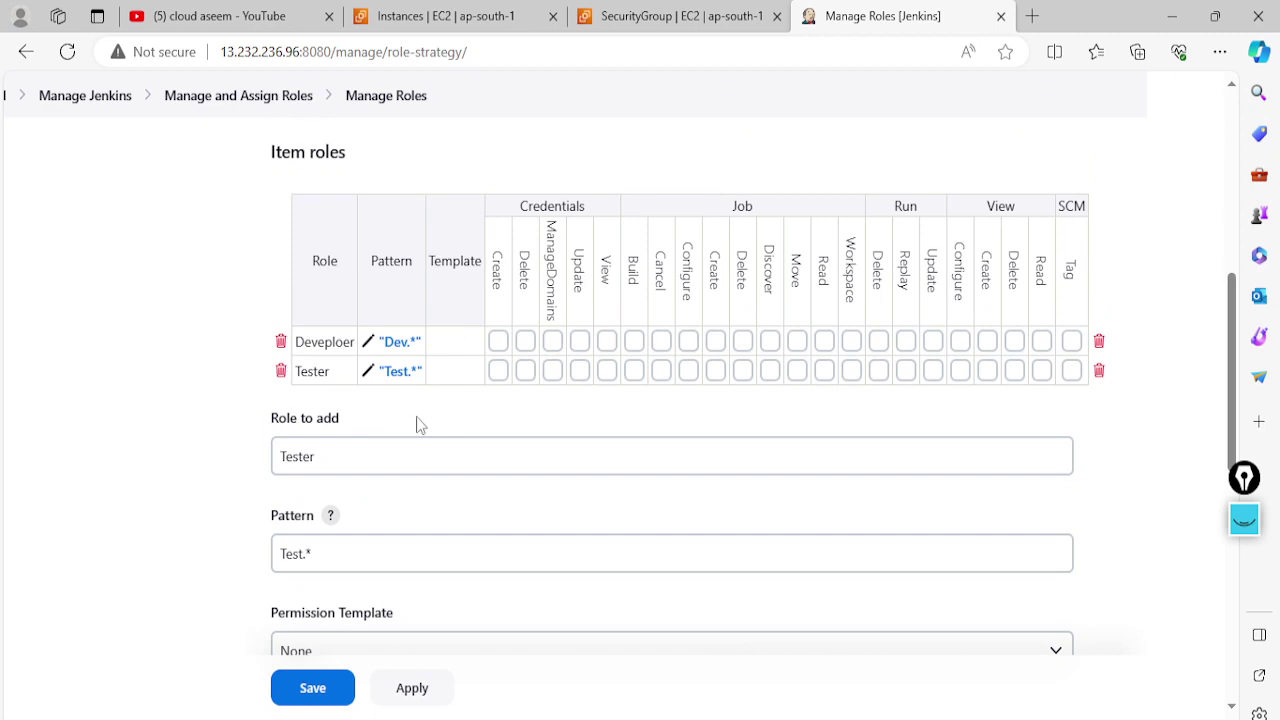
pyautogui.scroll(-2, 420, 418)
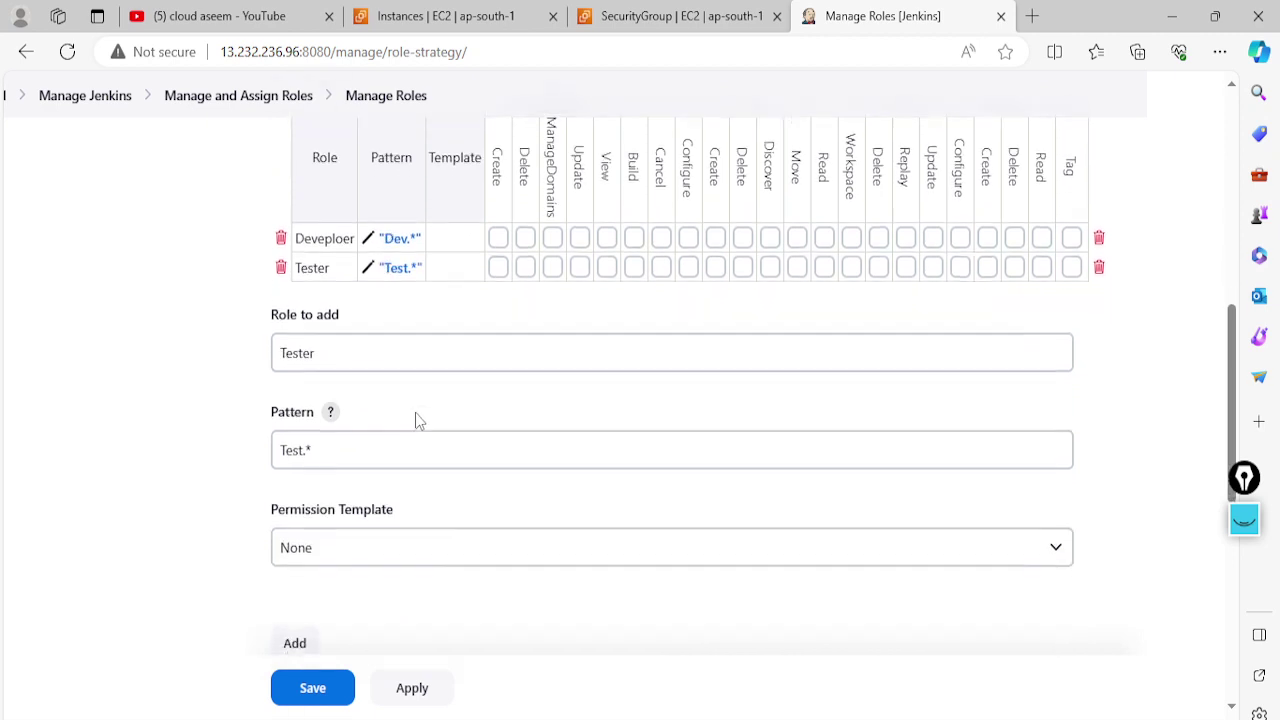
pyautogui.click(428, 703)
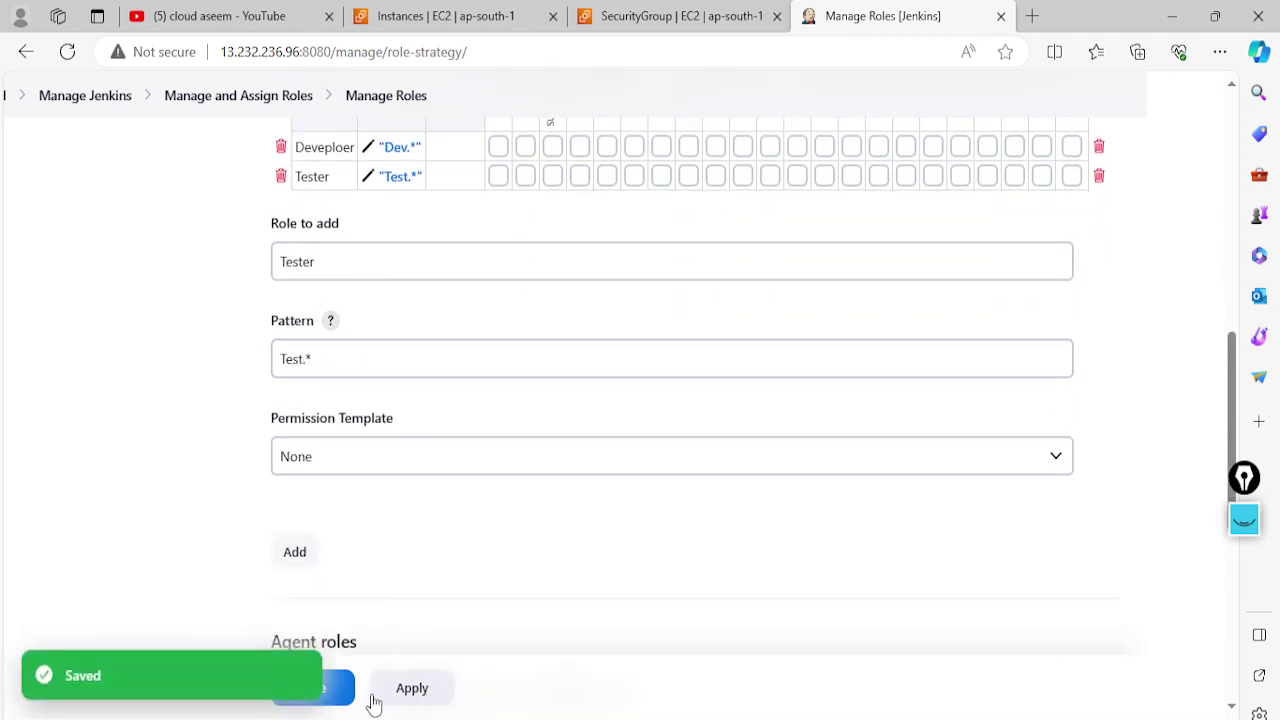
pyautogui.click(337, 697)
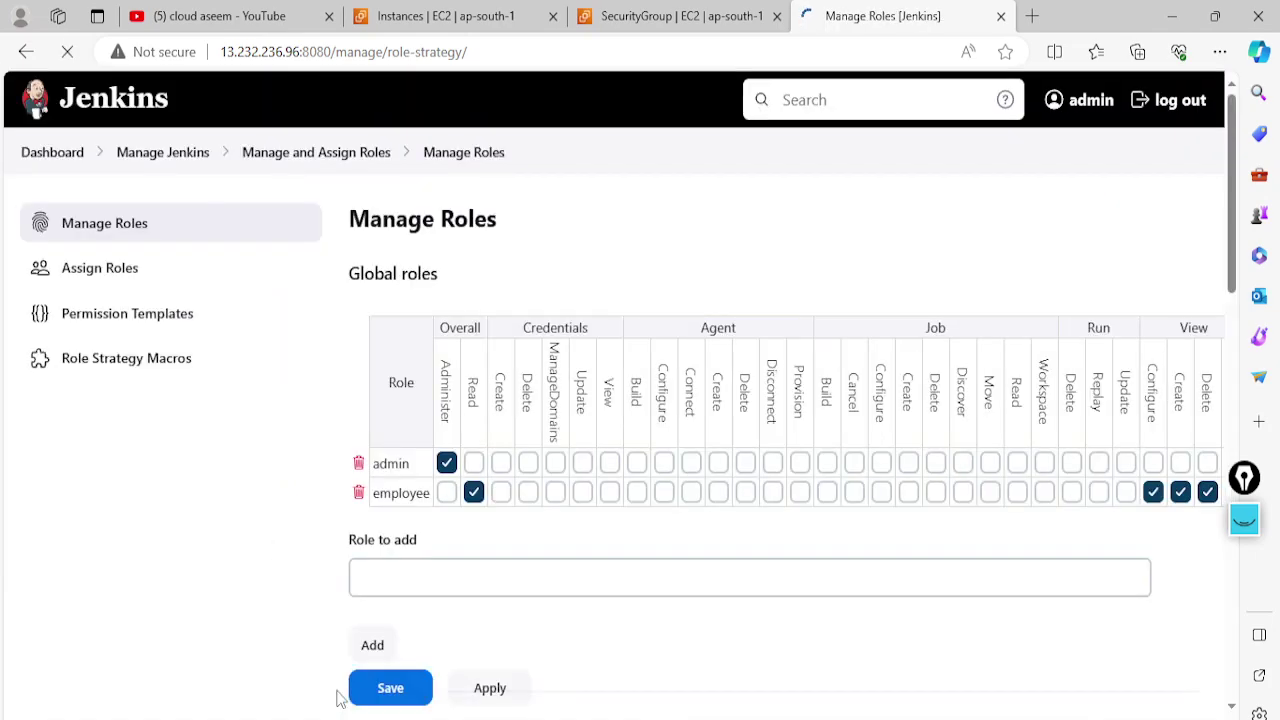
# Check the admin, employee, Deveploer and Tester roles, then go to Assign Roles
pyautogui.scroll(-1, 488, 440)
pyautogui.scroll(1, 505, 300)
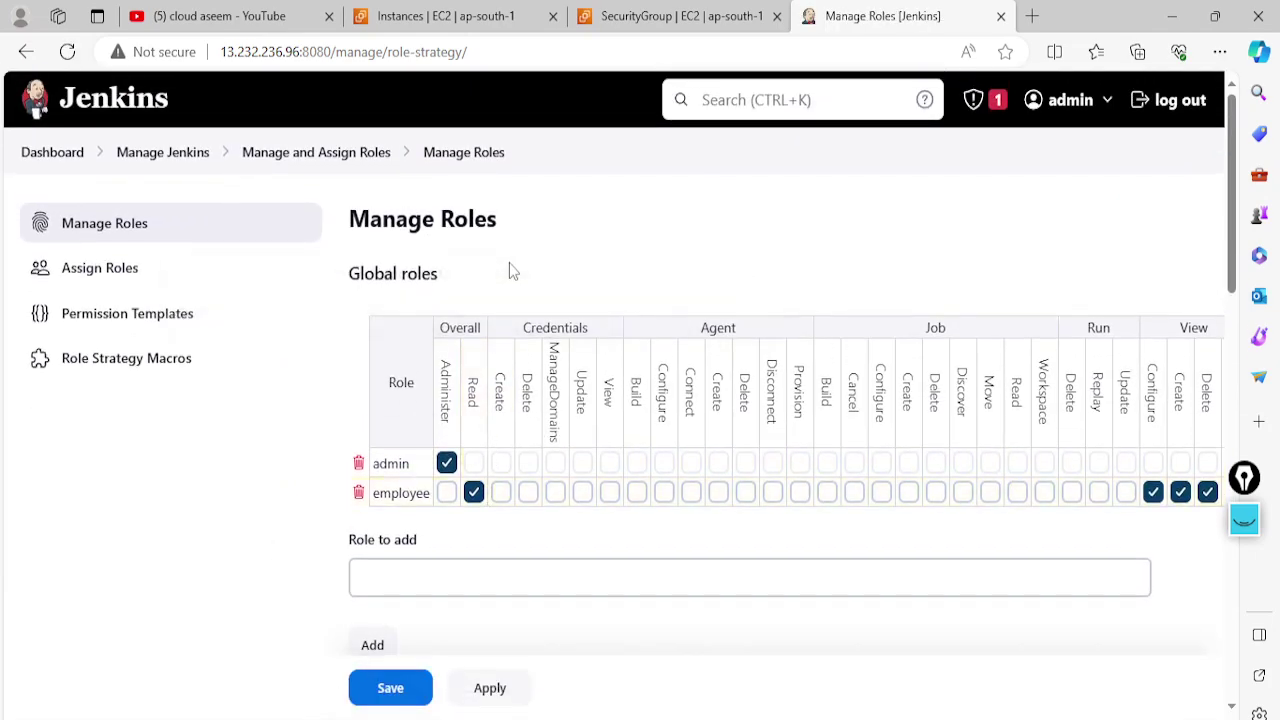
pyautogui.scroll(-4, 489, 517)
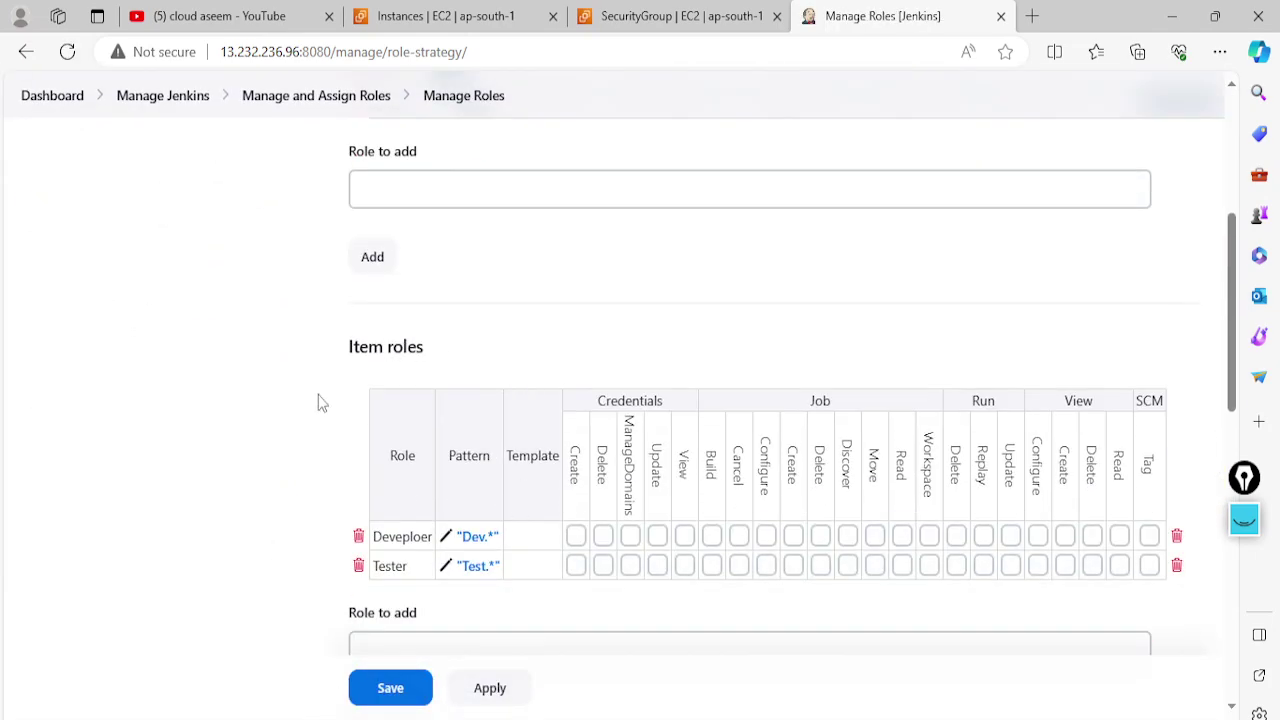
pyautogui.scroll(5, 565, 578)
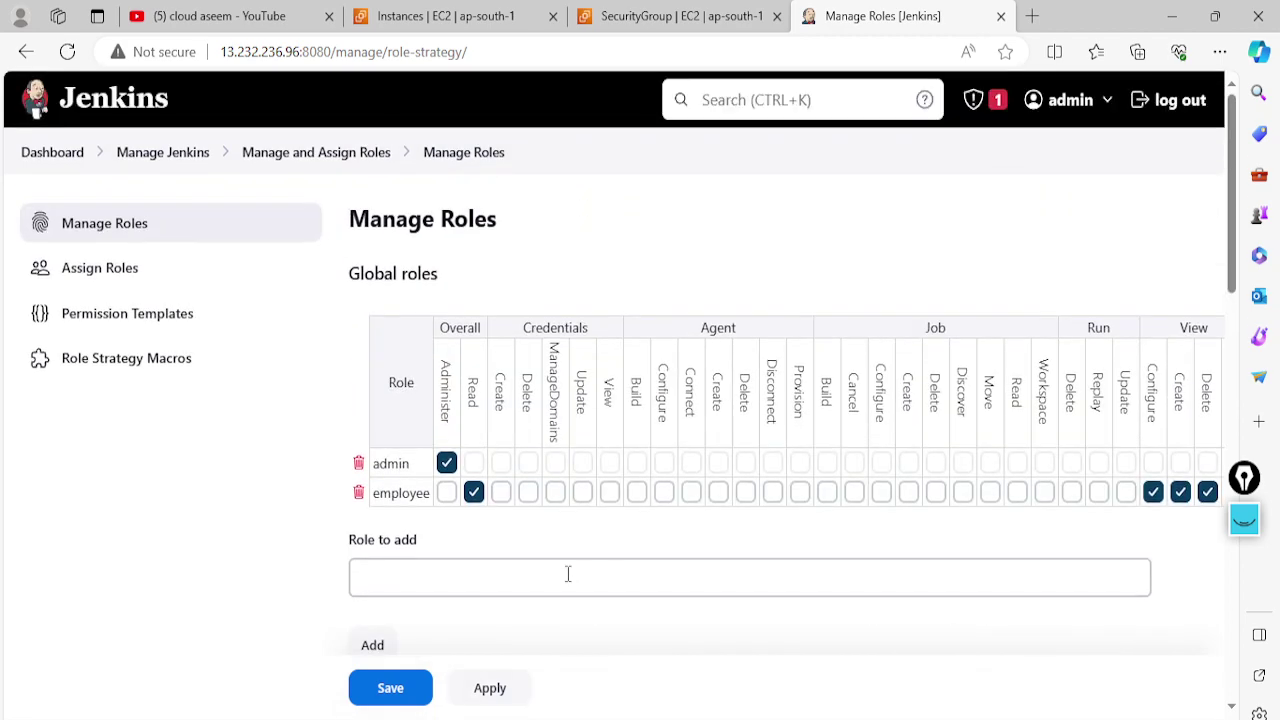
pyautogui.click(160, 280)
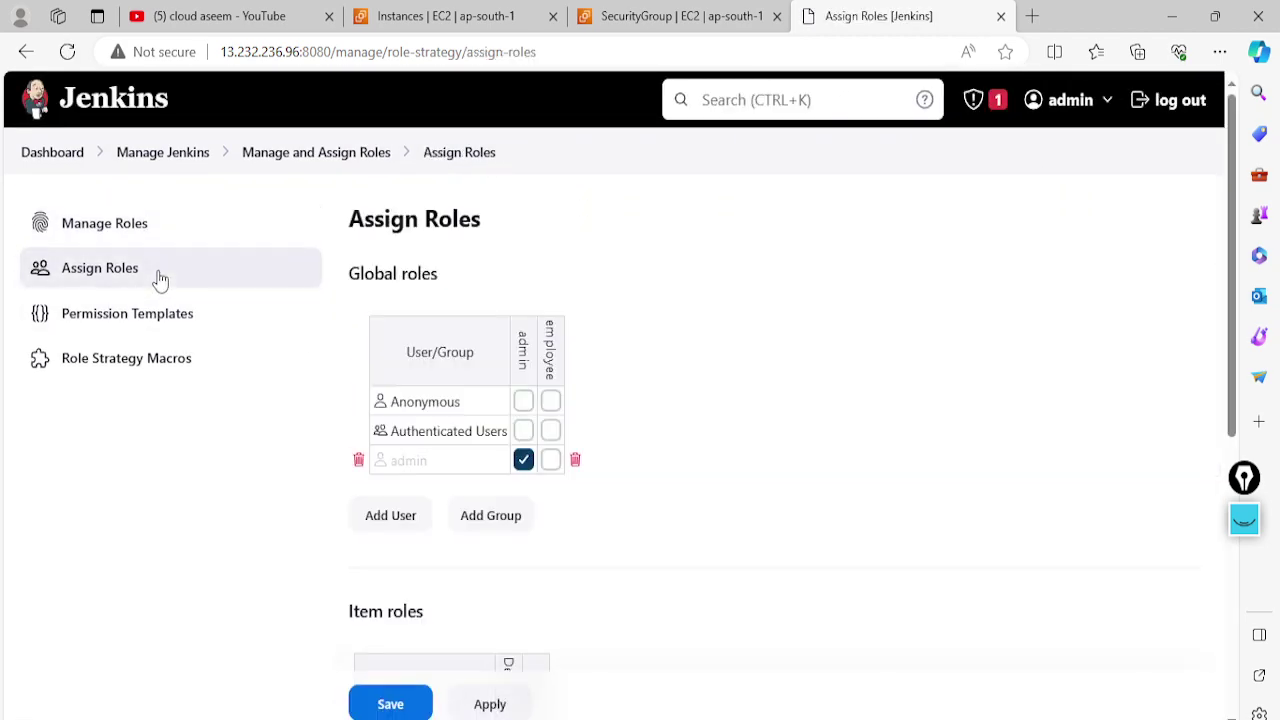
pyautogui.scroll(-1, 629, 404)
pyautogui.scroll(-1, 629, 404)
pyautogui.scroll(2, 600, 400)
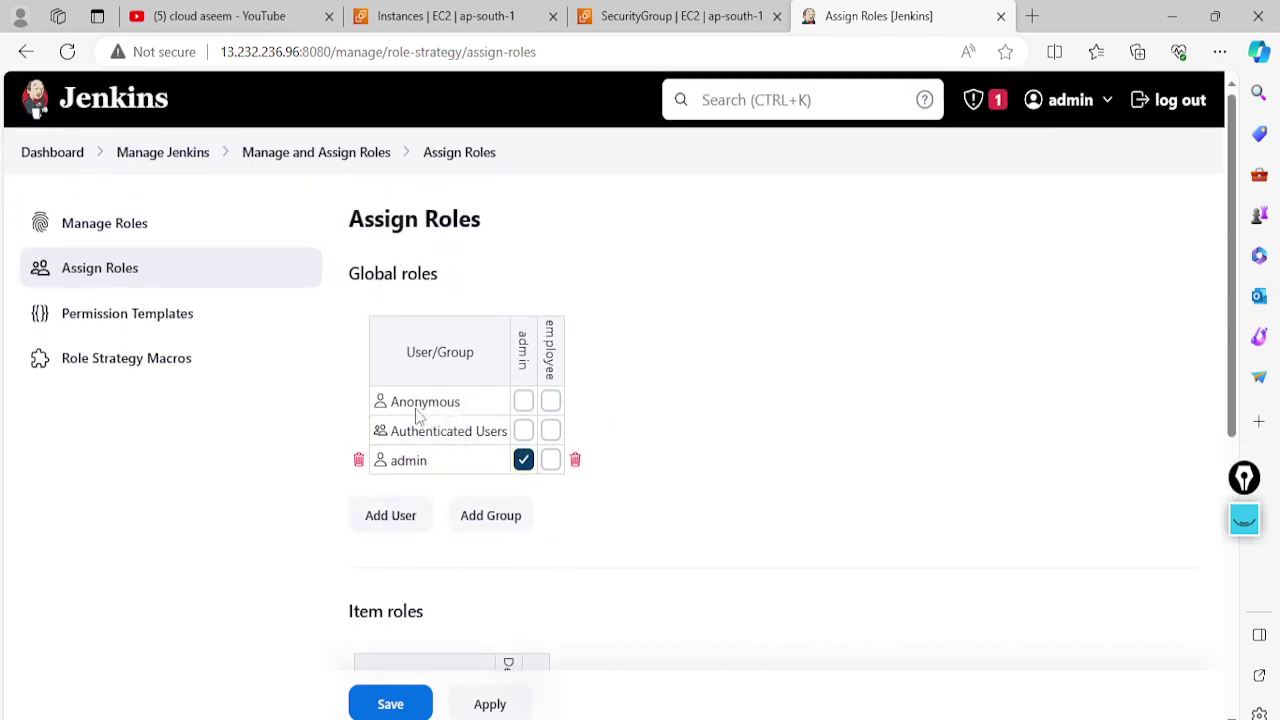
pyautogui.scroll(-2, 481, 484)
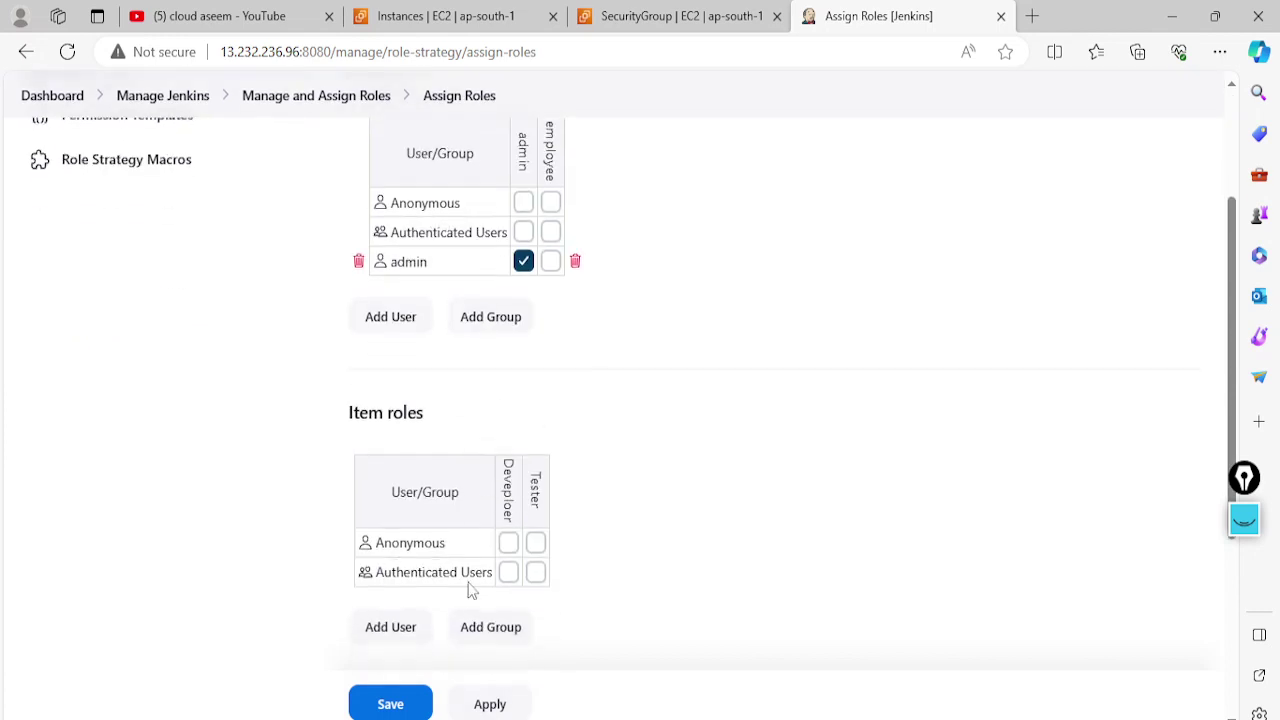
pyautogui.scroll(1, 601, 545)
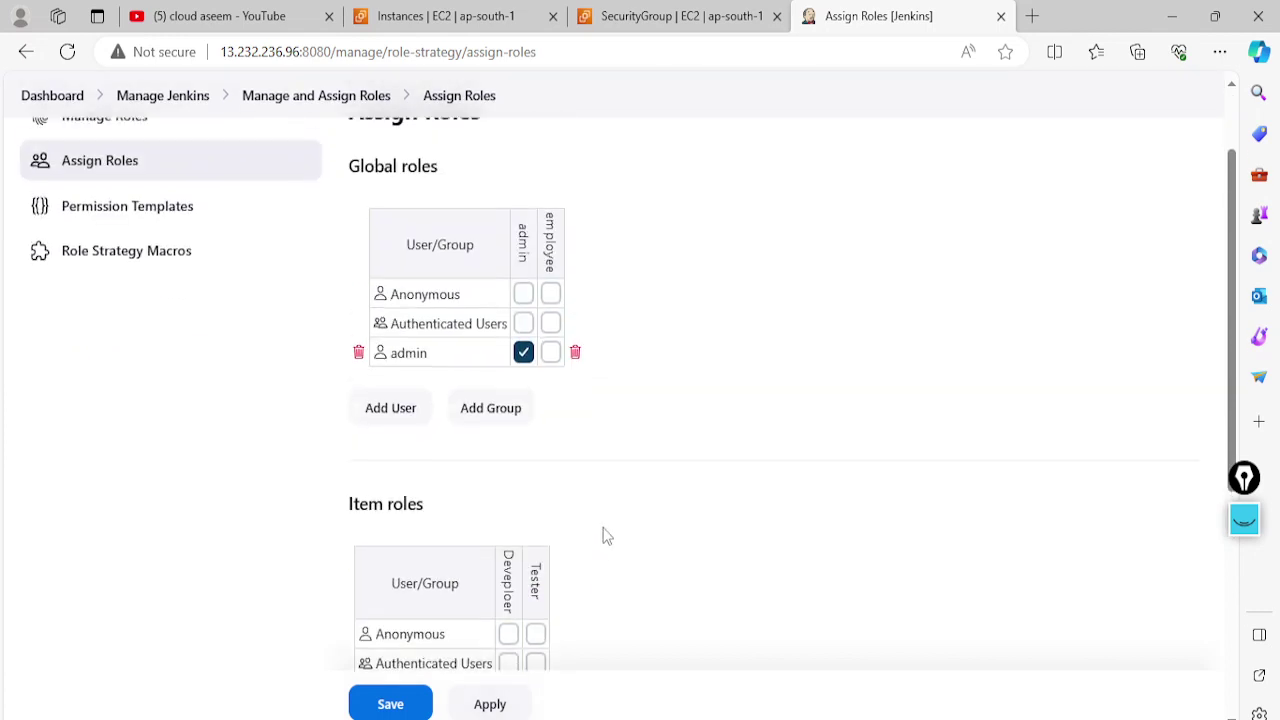
pyautogui.click(385, 420)
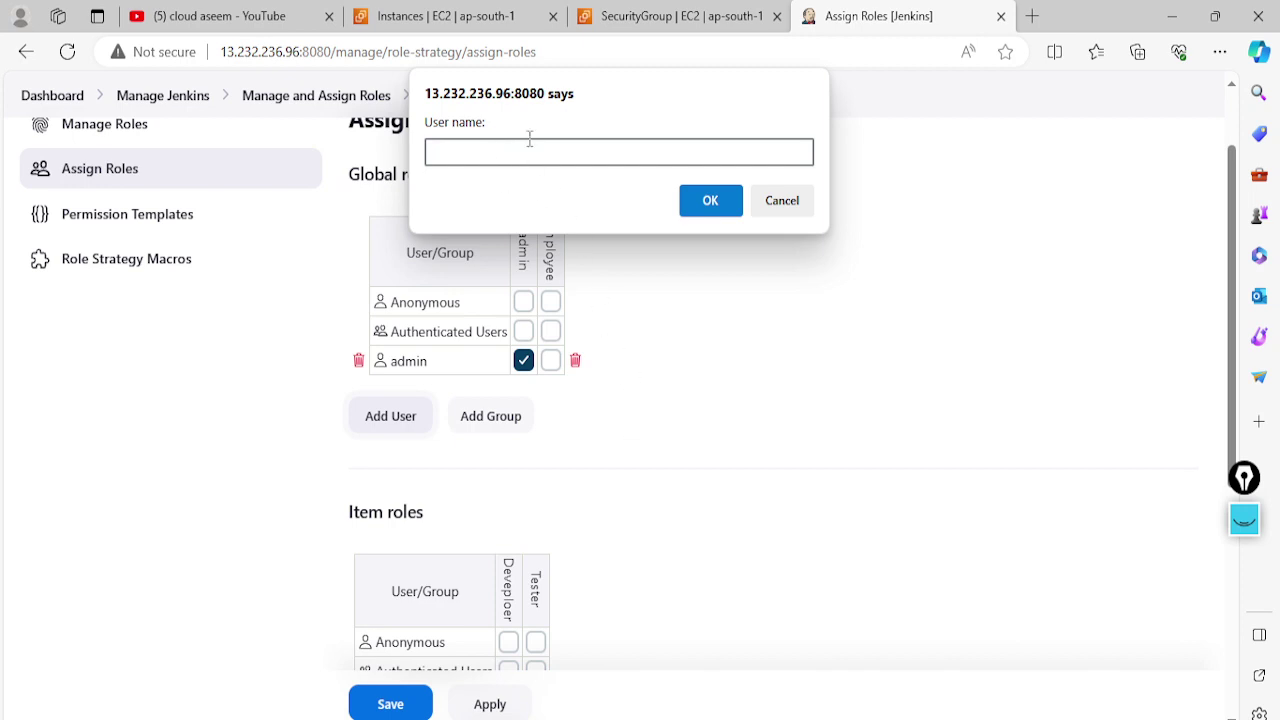
pyautogui.click(781, 202)
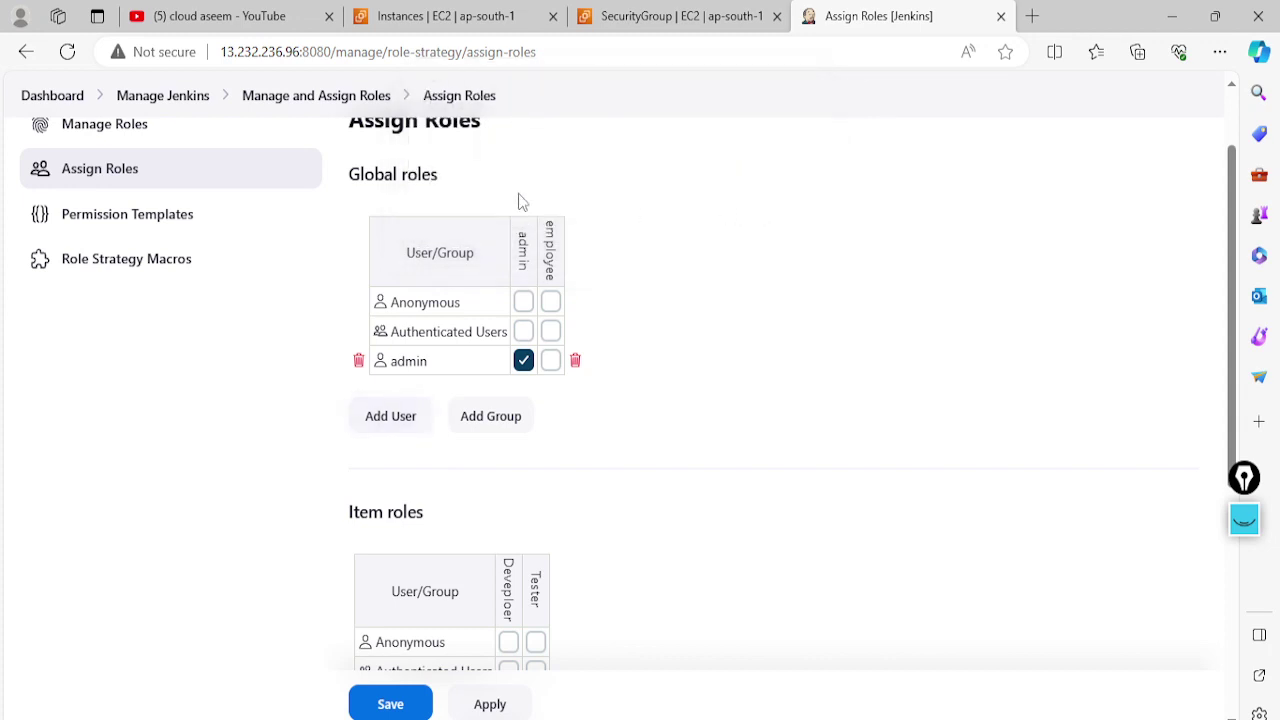
pyautogui.scroll(1, 520, 200)
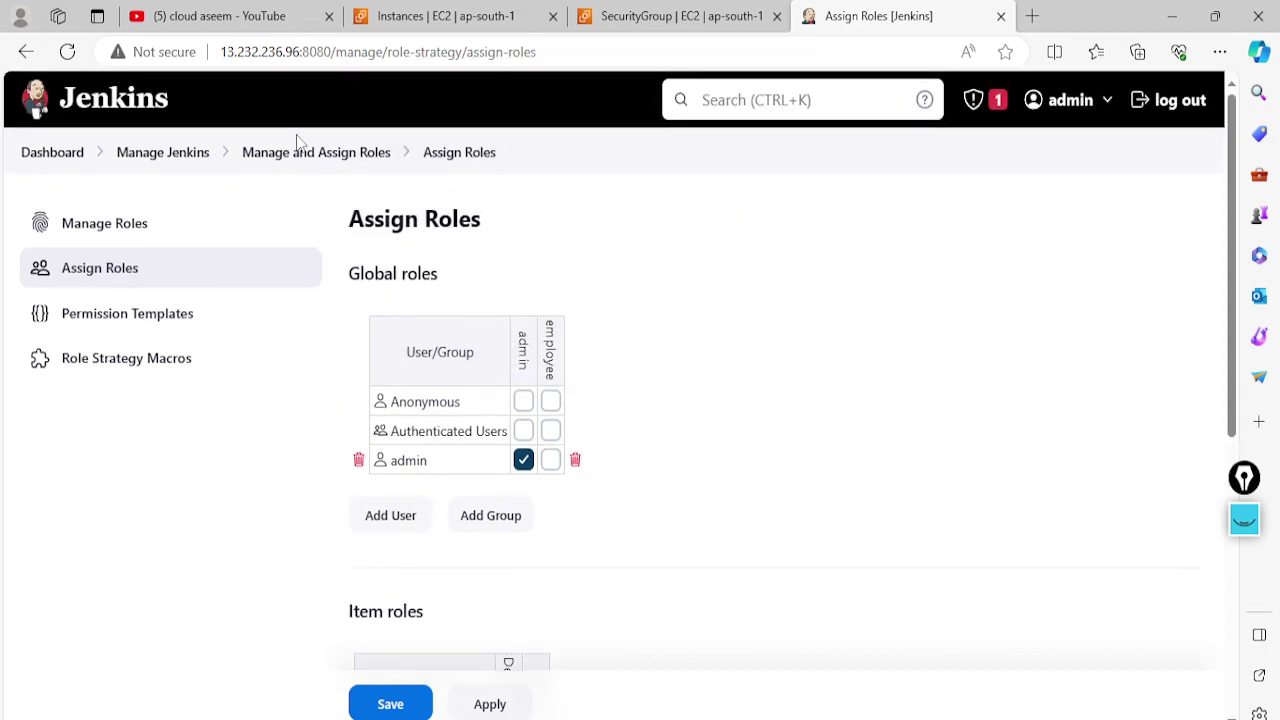
# Open Manage Jenkins in a new tab, show its Users list, and return to Assign Roles
pyautogui.rightClick(182, 156)
pyautogui.click(230, 172)
pyautogui.hotkey('ctrl', 'Tab')
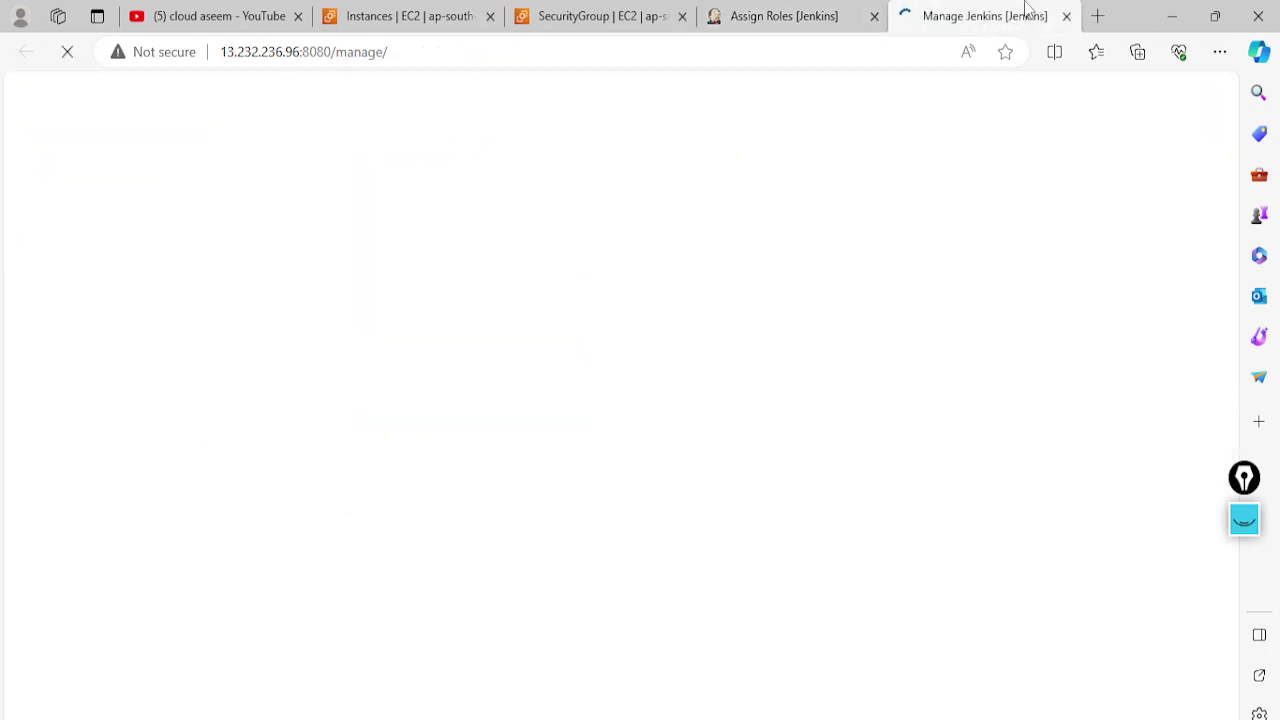
pyautogui.scroll(-5, 443, 491)
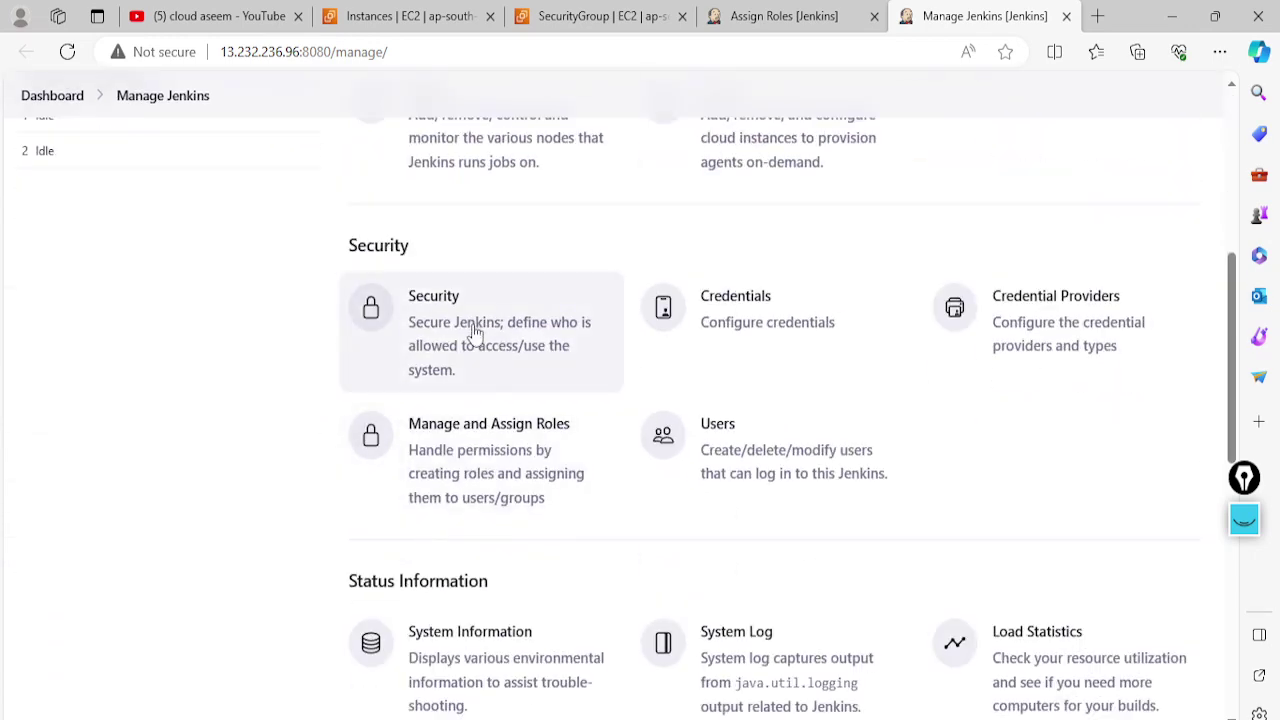
pyautogui.scroll(-5, 489, 457)
pyautogui.scroll(4, 489, 455)
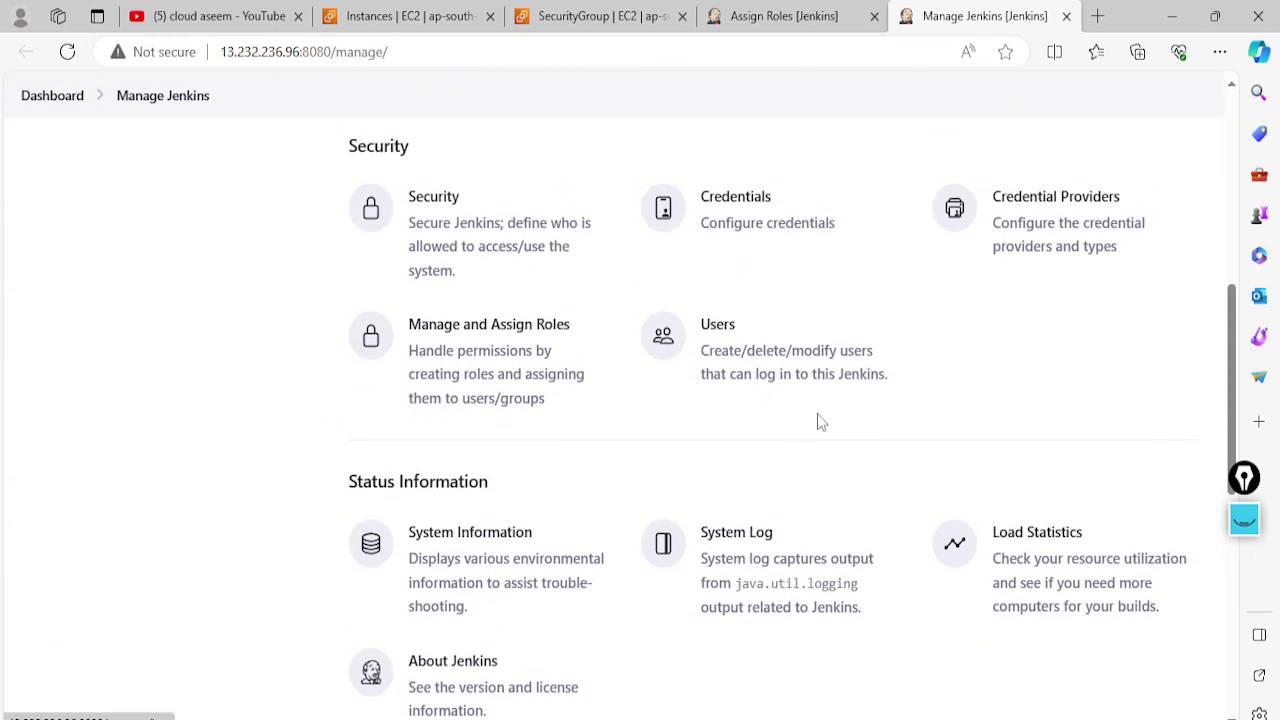
pyautogui.click(808, 372)
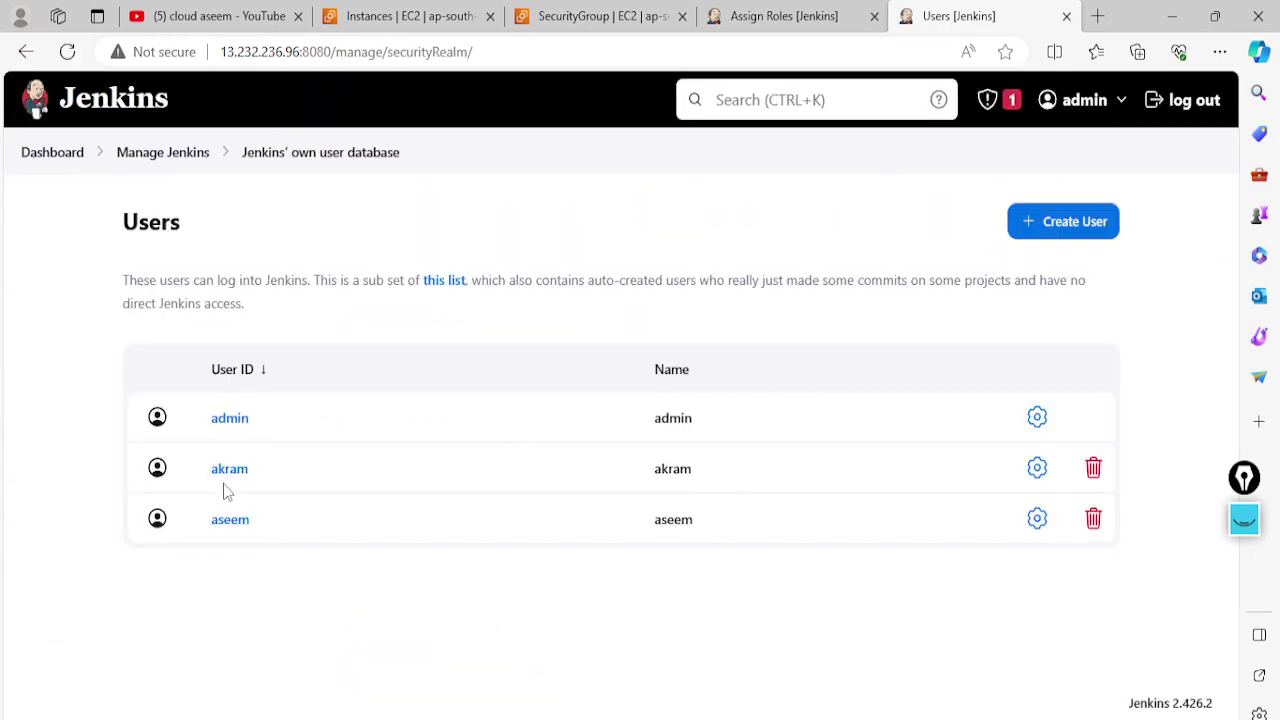
pyautogui.click(787, 10)
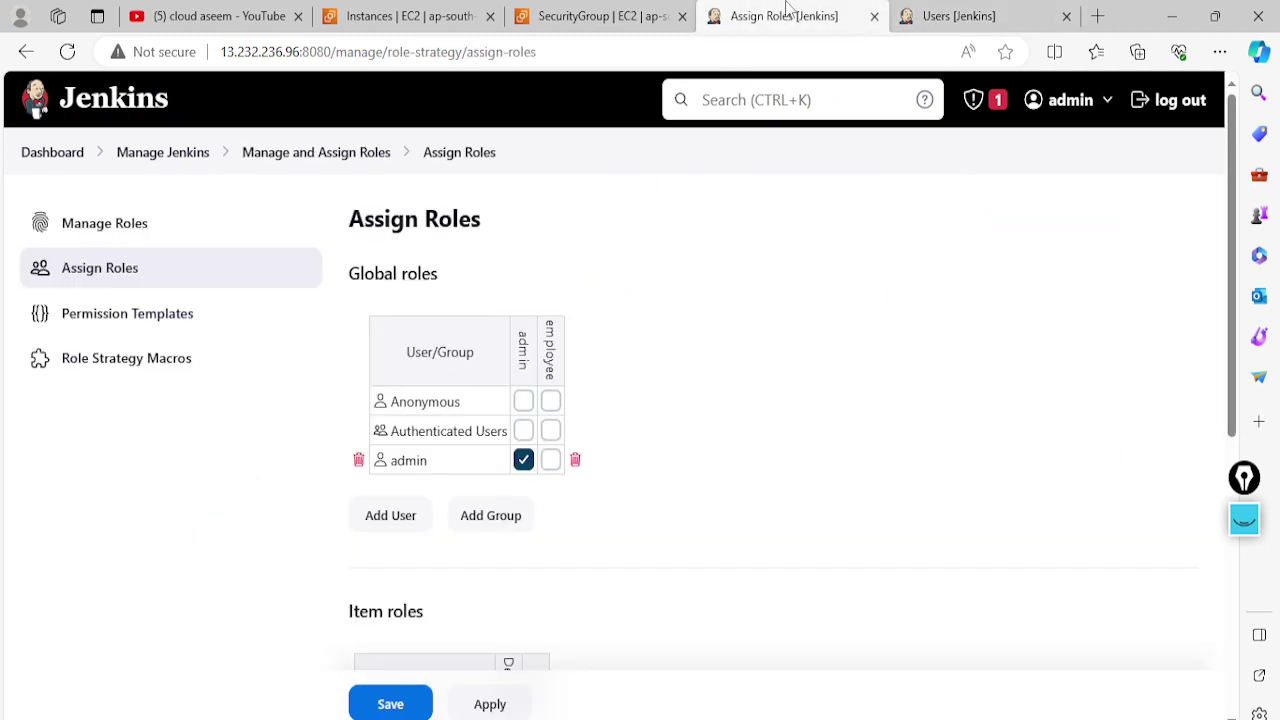
# Add the two new users as Global roles rows, leaving all roles unticked
pyautogui.scroll(-1, 447, 490)
pyautogui.click(392, 416)
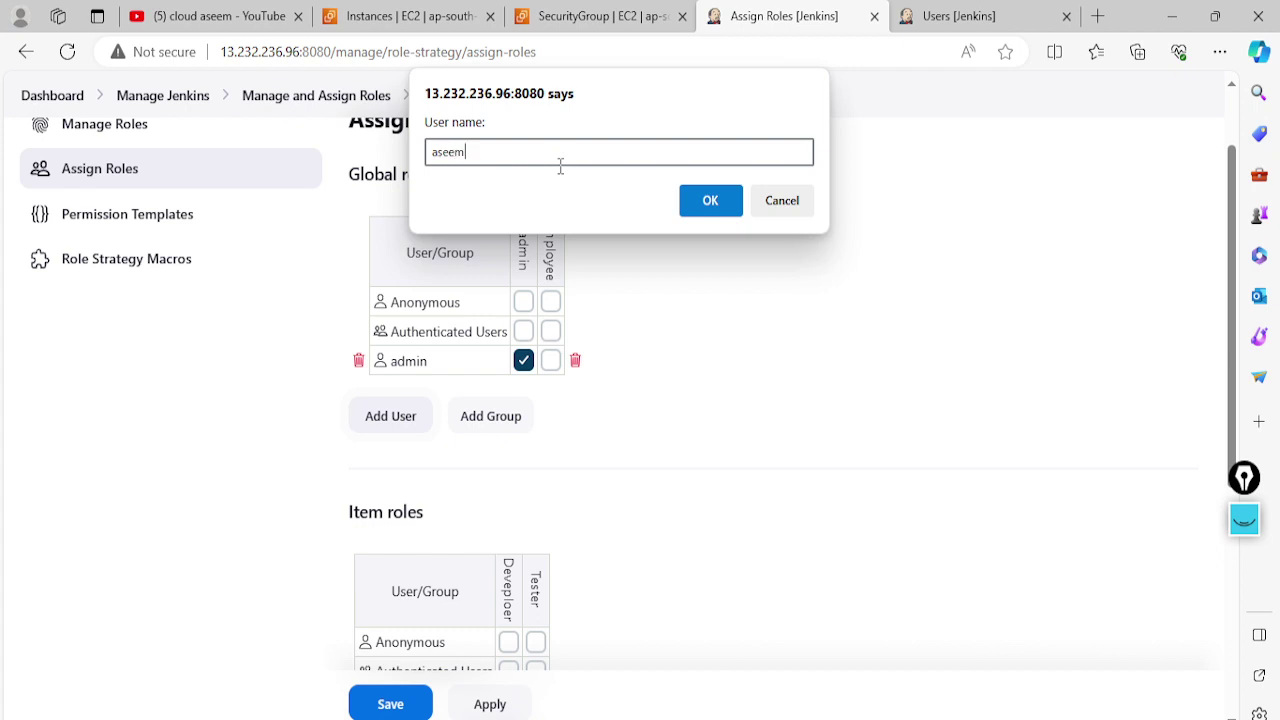
pyautogui.click(709, 194)
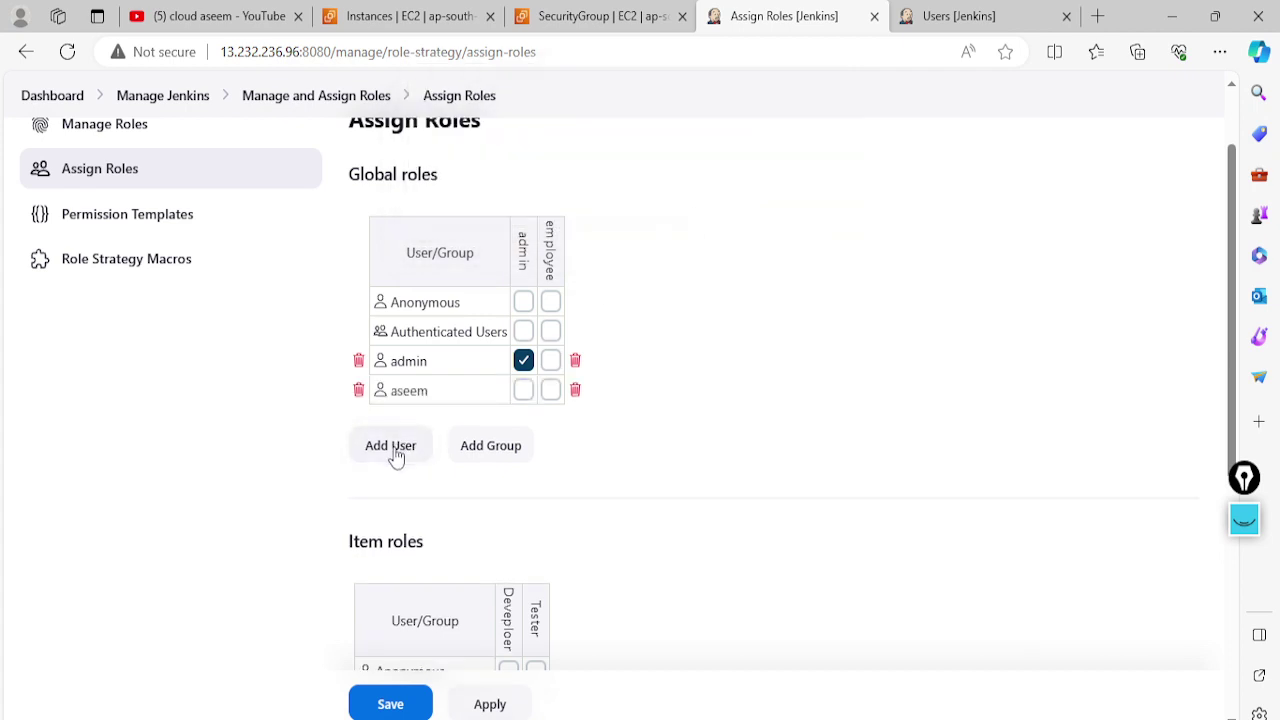
pyautogui.click(398, 444)
pyautogui.write('akram')
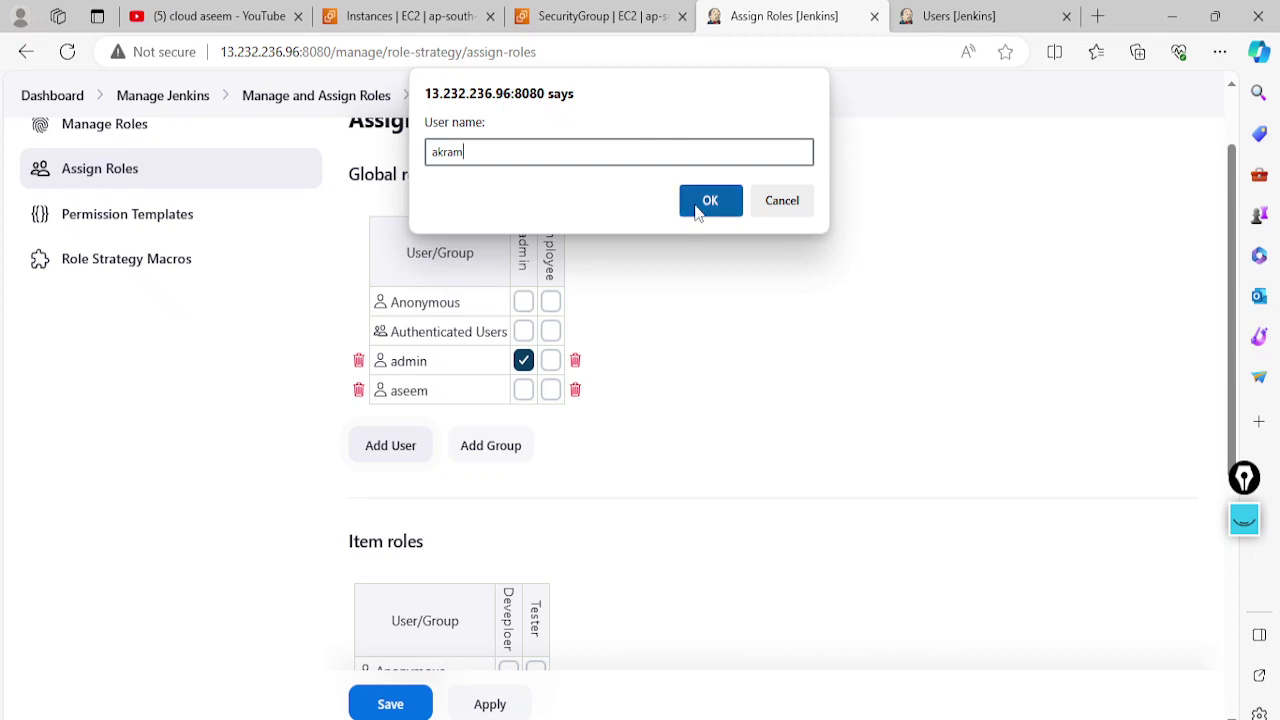
pyautogui.click(709, 201)
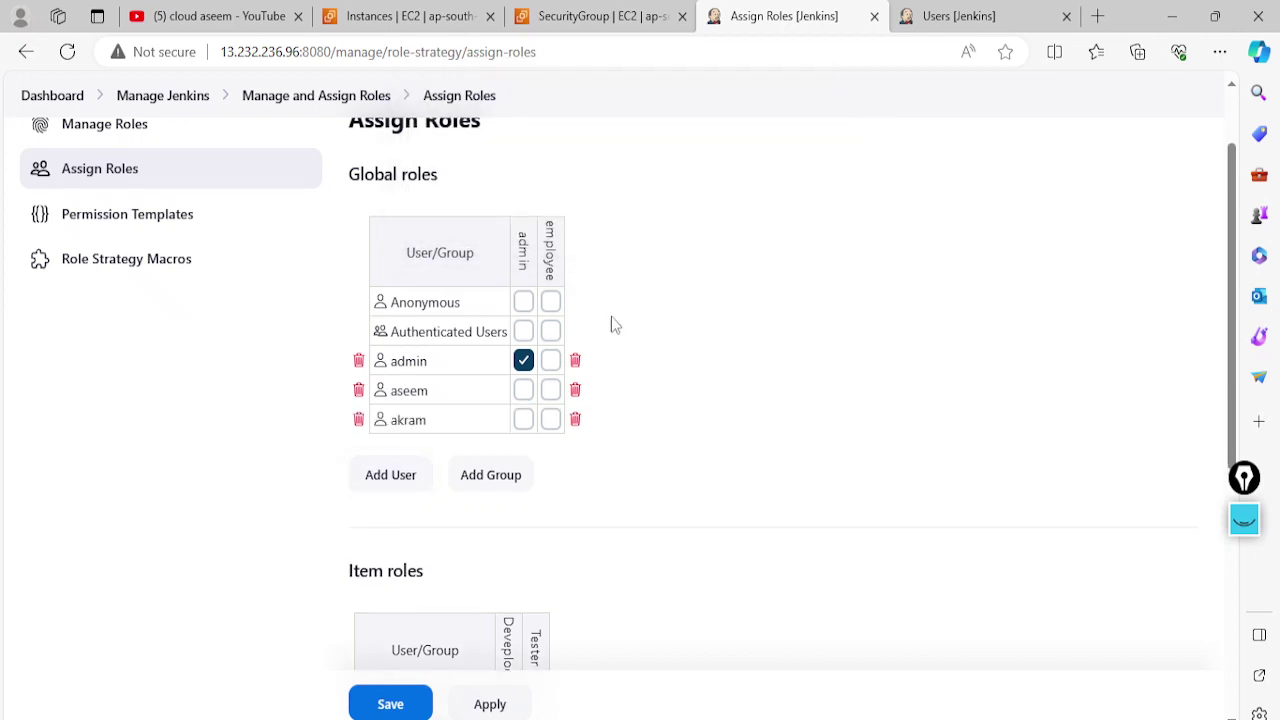
pyautogui.scroll(1, 393, 345)
pyautogui.scroll(-1, 420, 345)
pyautogui.hotkey('alt', 'Tab')
pyautogui.scroll(5, 662, 545)
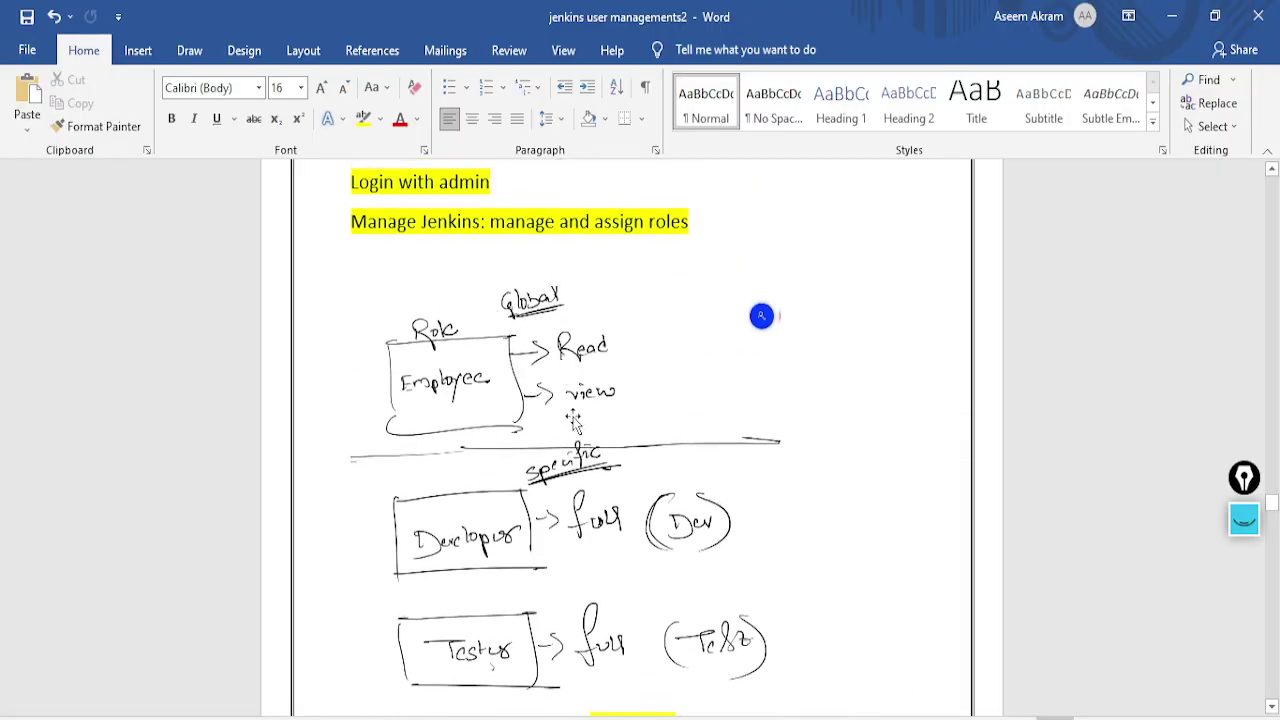
pyautogui.scroll(-2, 660, 400)
pyautogui.scroll(-2, 657, 435)
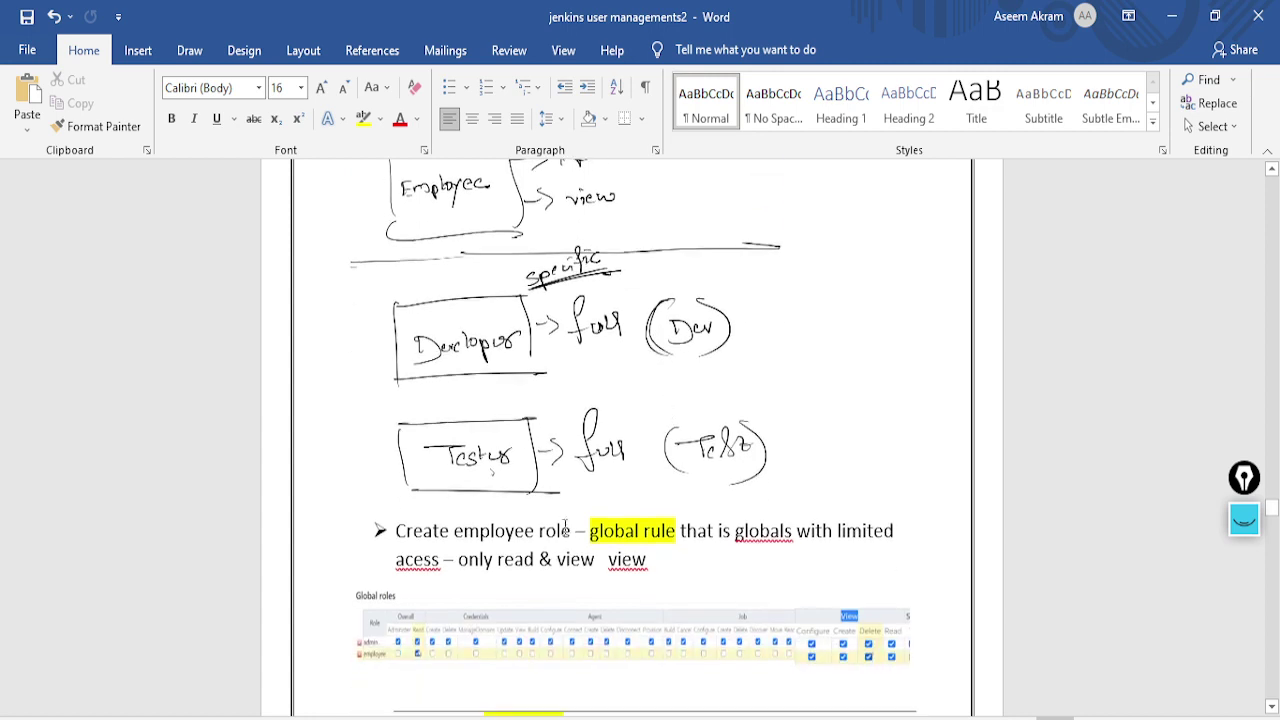
pyautogui.scroll(-1, 757, 487)
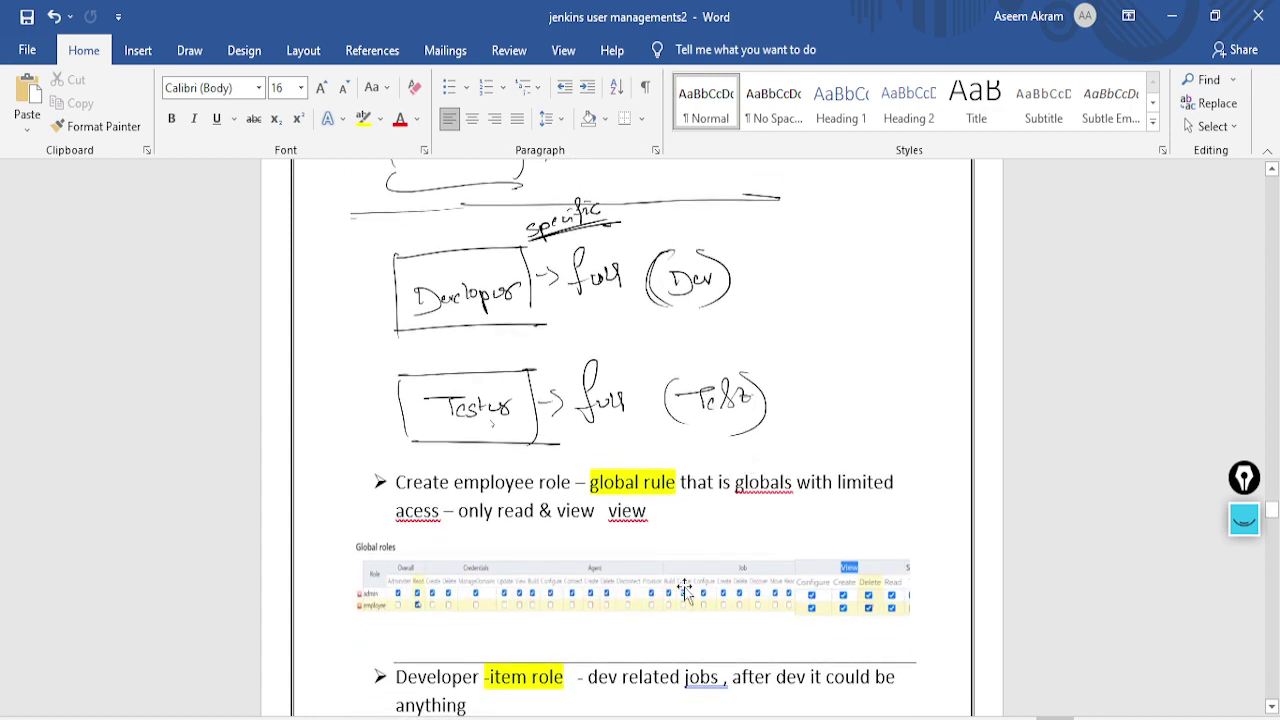
pyautogui.hotkey('alt', 'Tab')
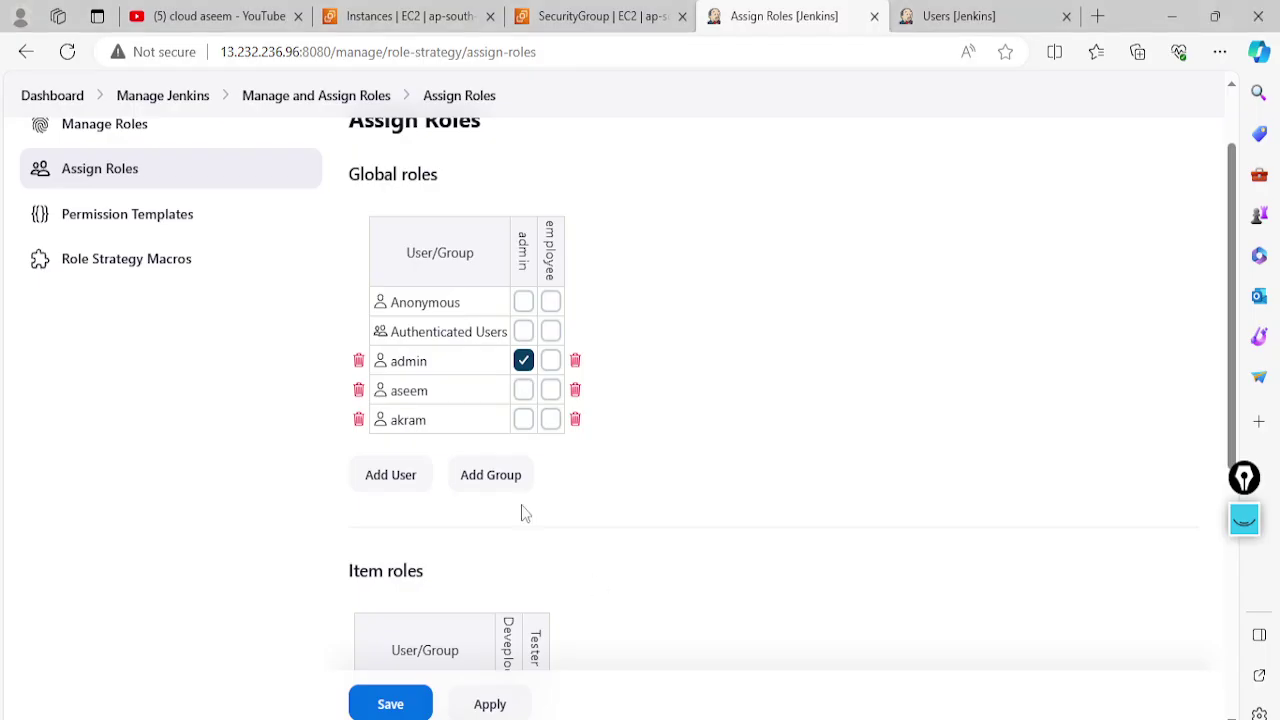
# Add both new users to the Item roles assignment table and apply
pyautogui.scroll(-3, 400, 486)
pyautogui.scroll(3, 409, 491)
pyautogui.scroll(-5, 411, 491)
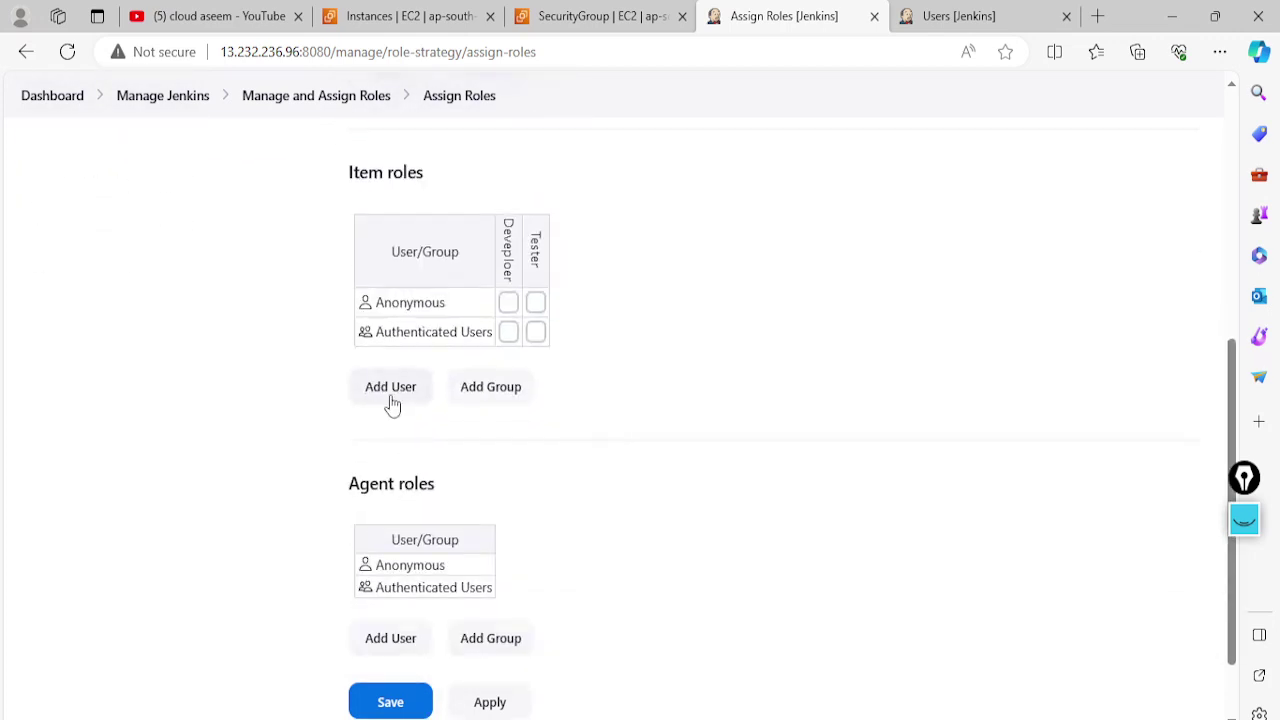
pyautogui.scroll(1, 395, 450)
pyautogui.click(403, 503)
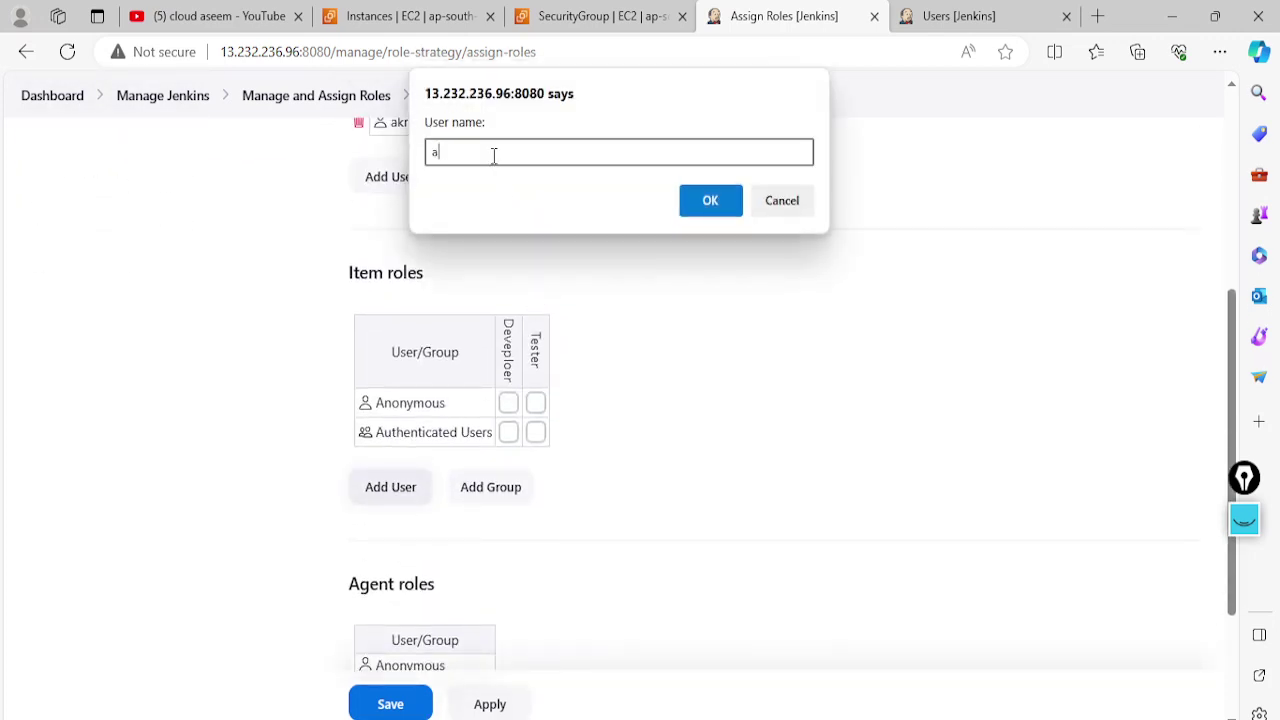
pyautogui.click(712, 201)
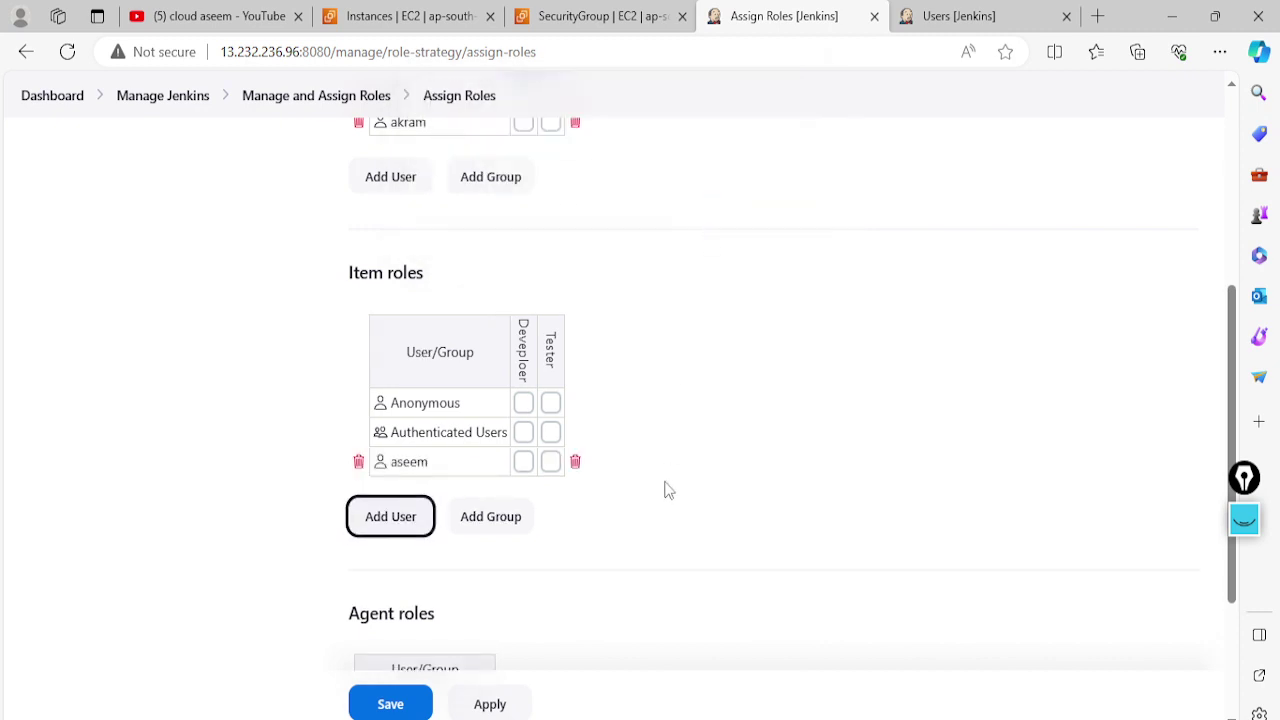
pyautogui.click(420, 517)
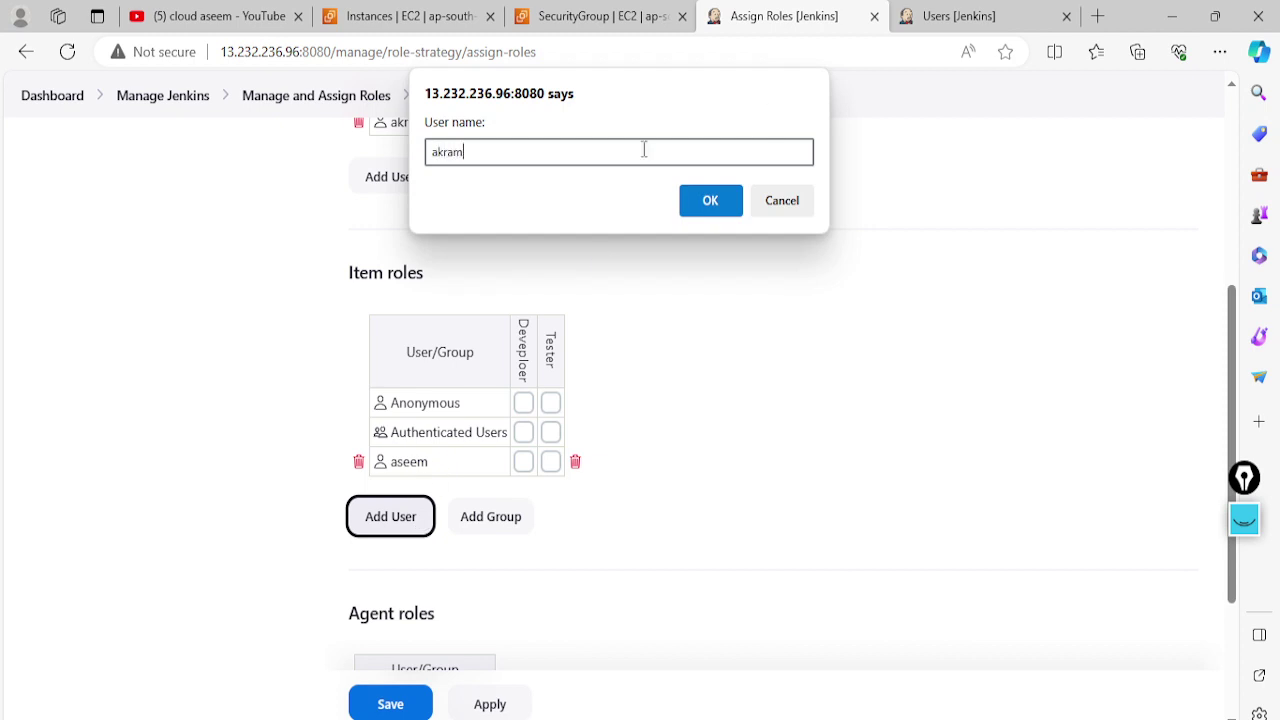
pyautogui.click(712, 200)
pyautogui.scroll(5, 608, 474)
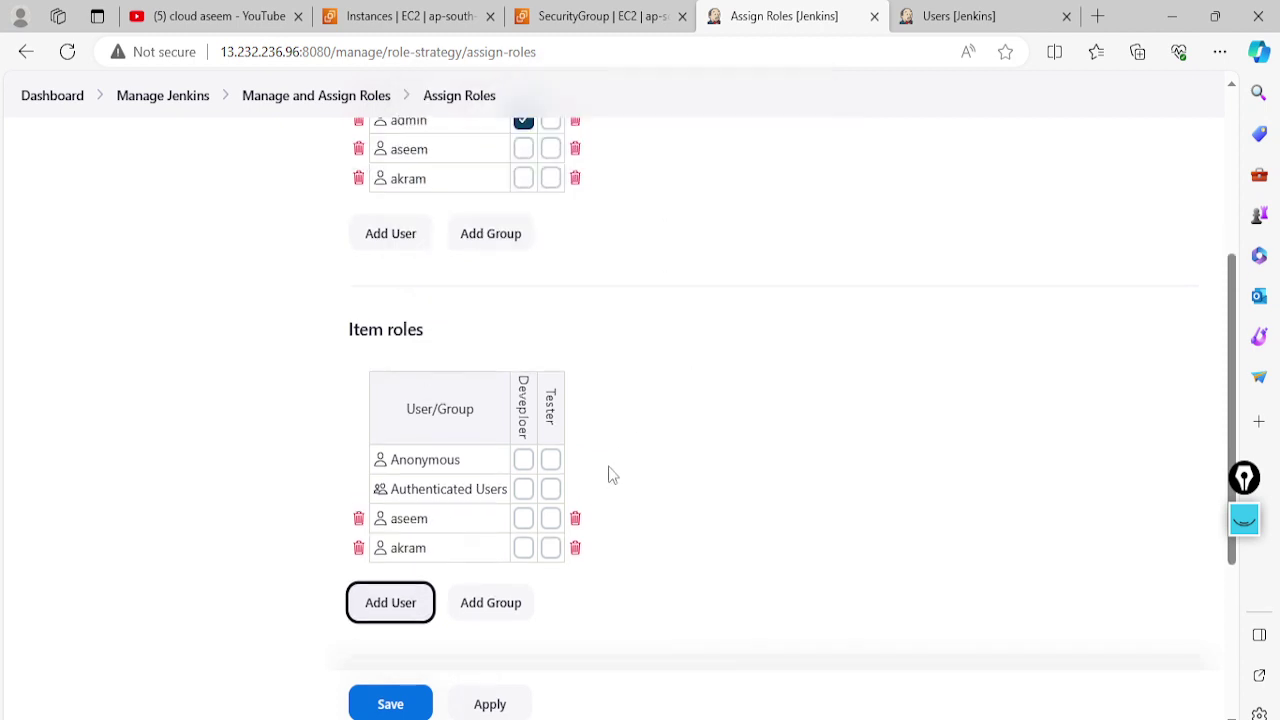
pyautogui.scroll(-5, 620, 455)
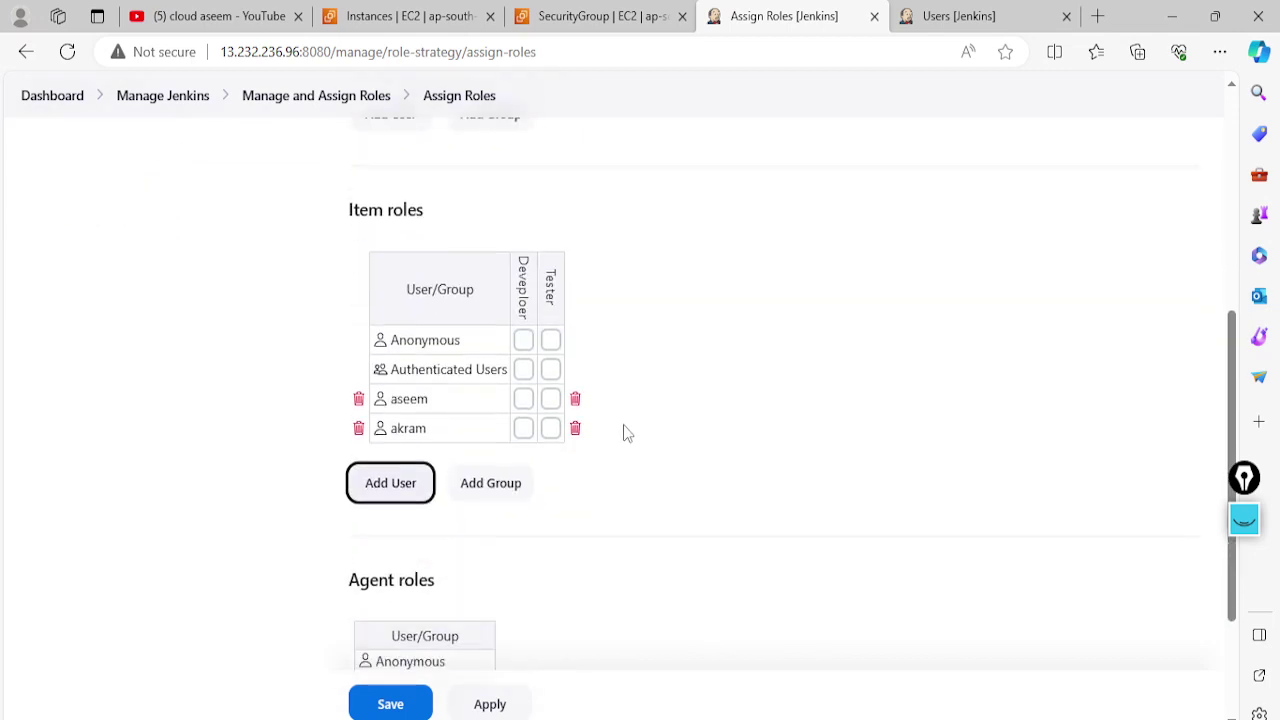
pyautogui.scroll(1, 551, 515)
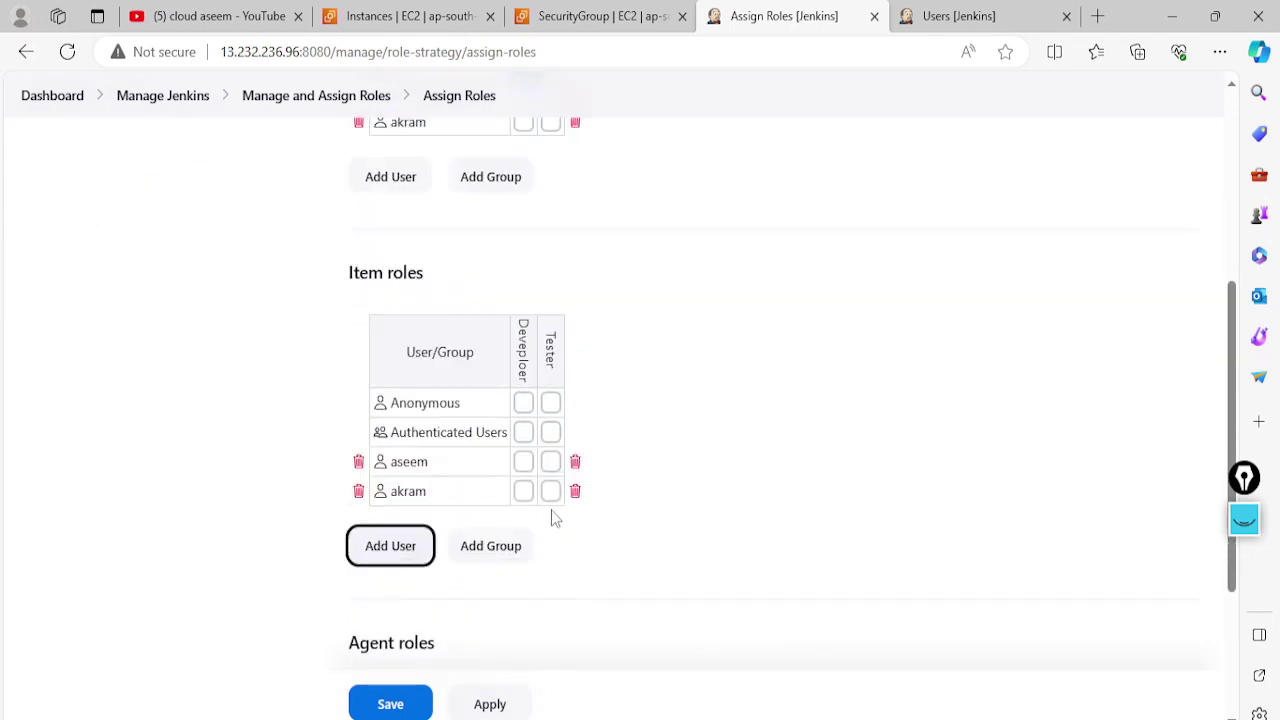
pyautogui.click(503, 710)
# Tick then untick the employee global role for the first user
pyautogui.scroll(2, 677, 489)
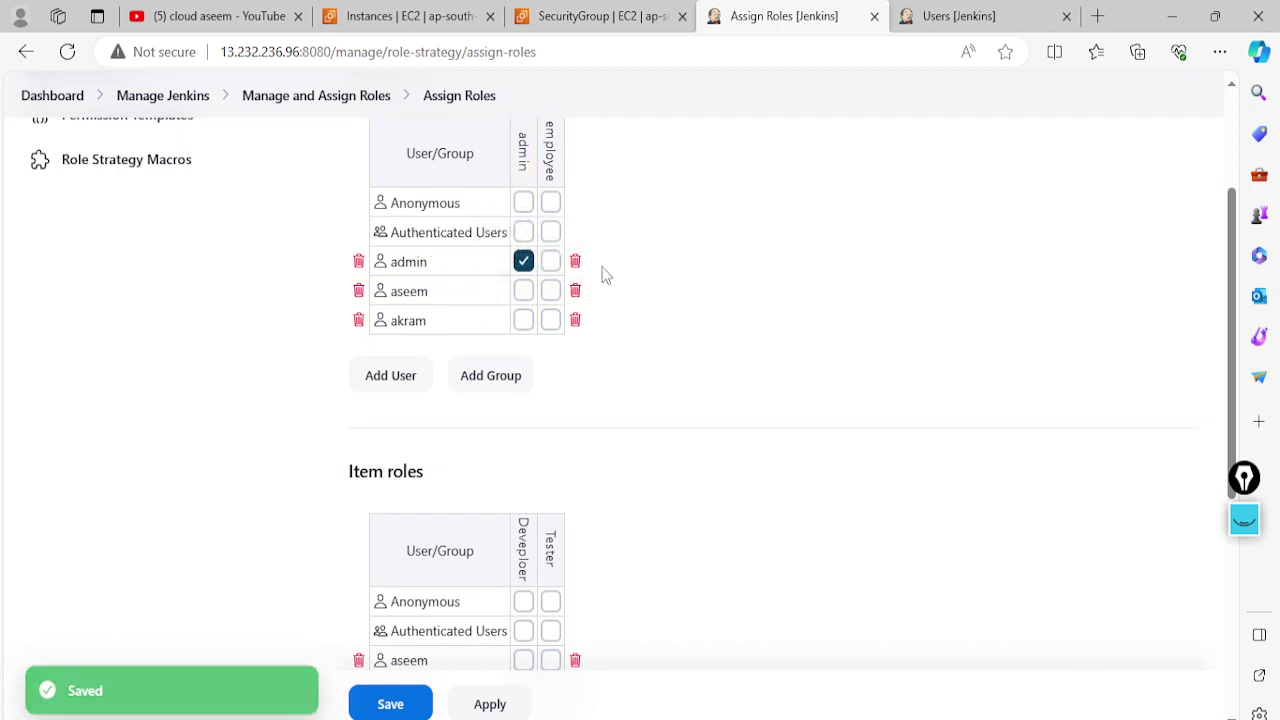
pyautogui.click(550, 291)
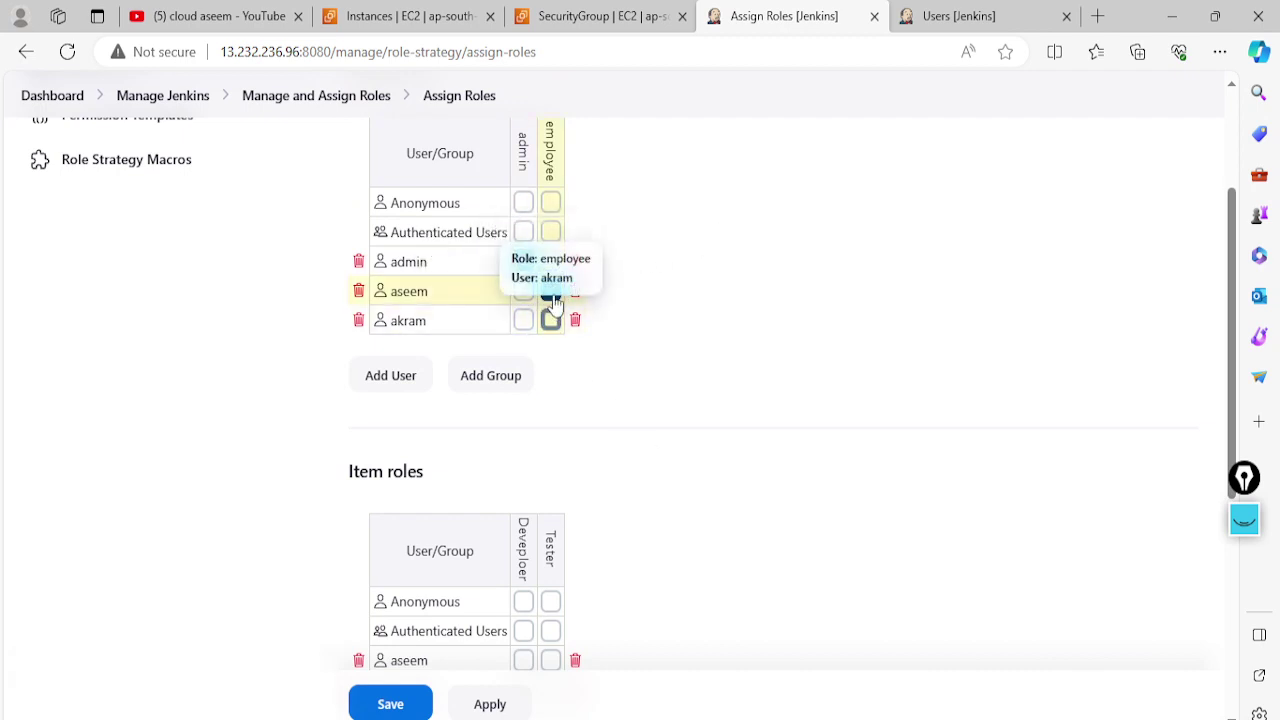
pyautogui.click(550, 291)
pyautogui.scroll(-1, 621, 432)
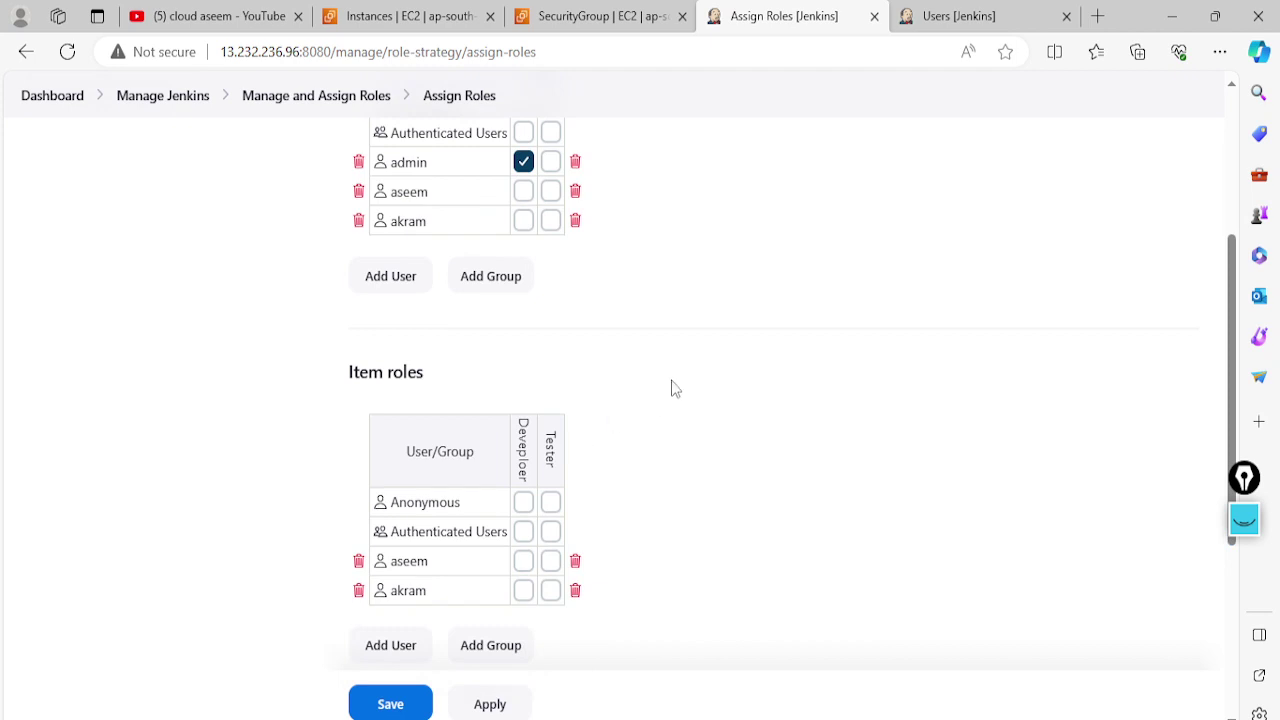
pyautogui.scroll(-2, 540, 390)
pyautogui.scroll(1, 374, 296)
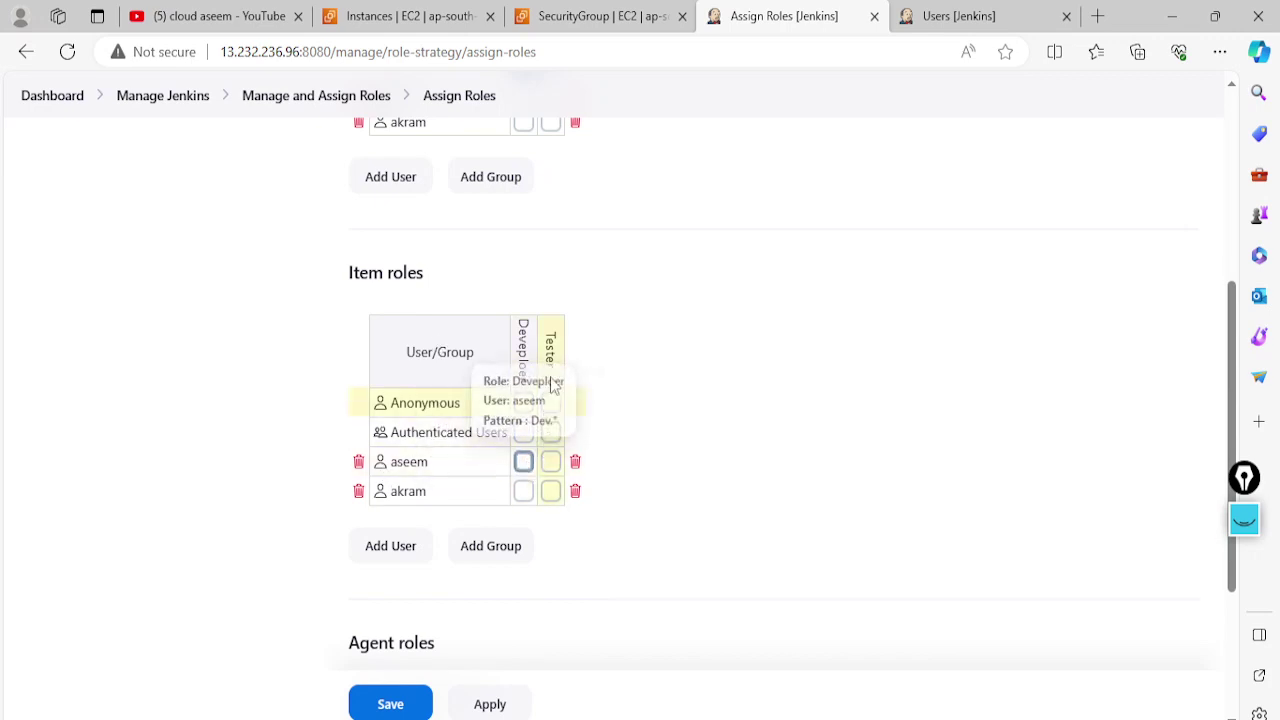
# Give the first user Deveploer and the second user Tester, then apply and save
pyautogui.click(523, 461)
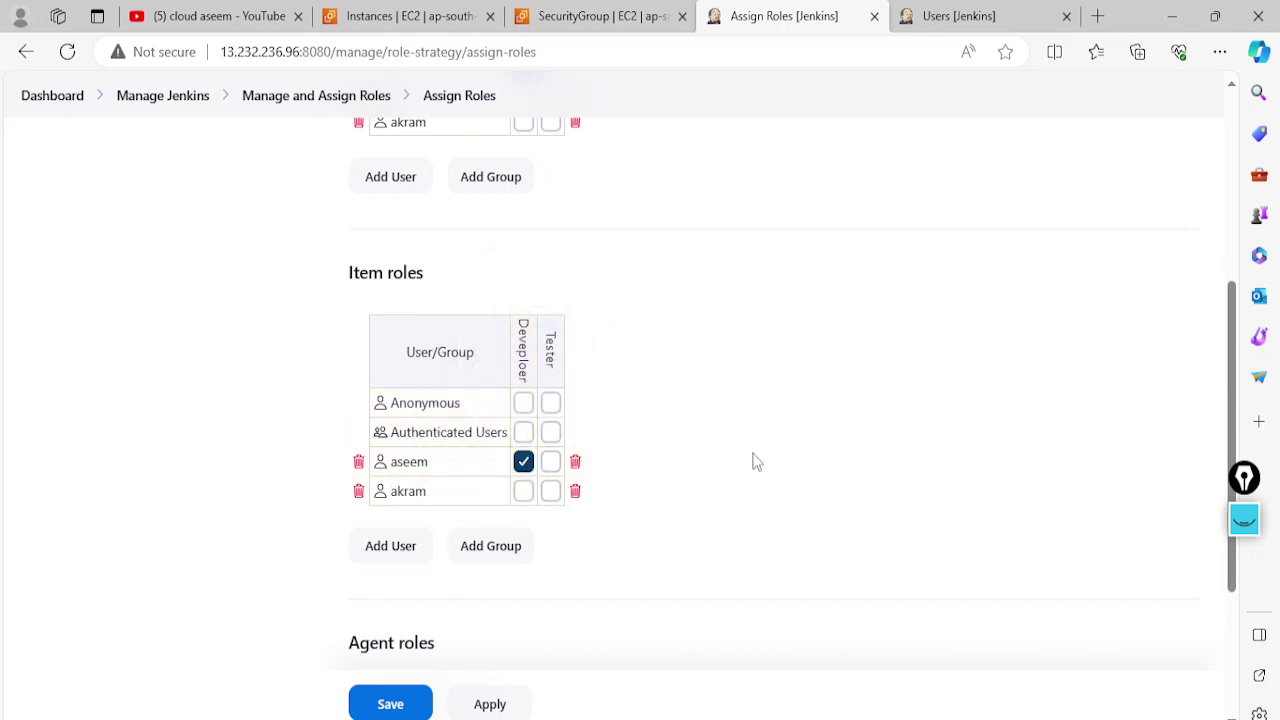
pyautogui.click(552, 491)
pyautogui.scroll(-1, 673, 592)
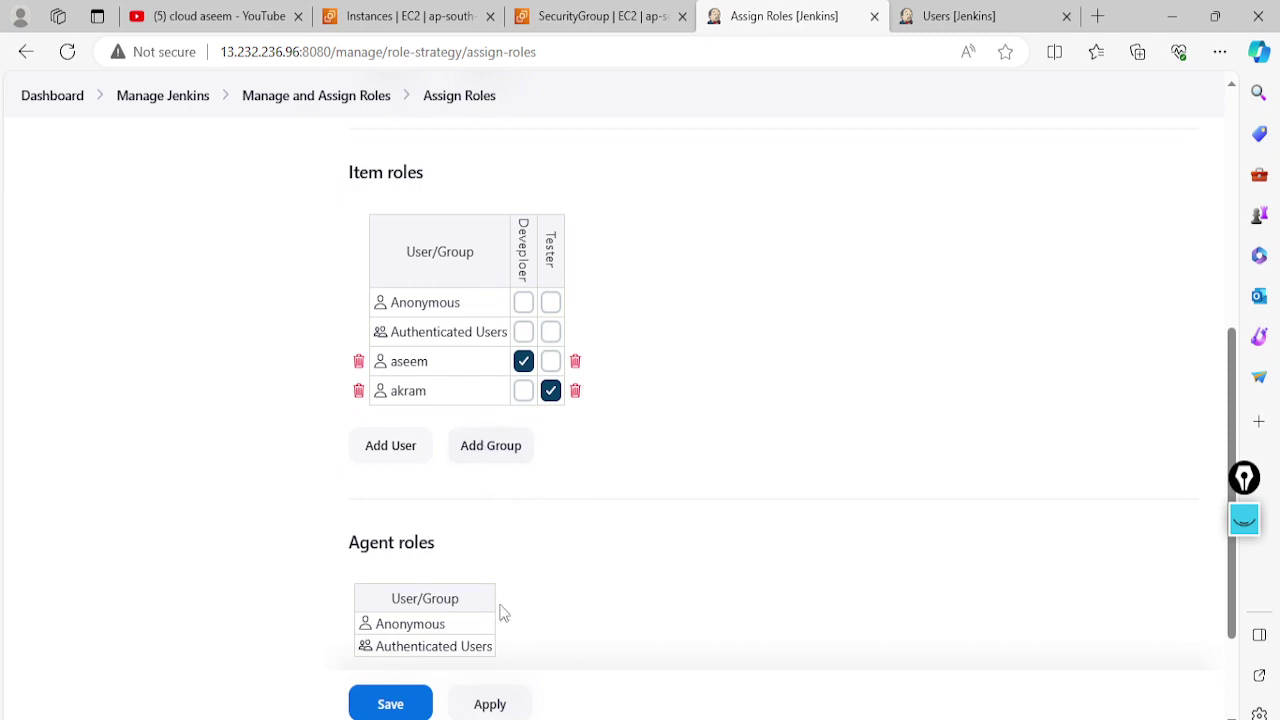
pyautogui.click(498, 710)
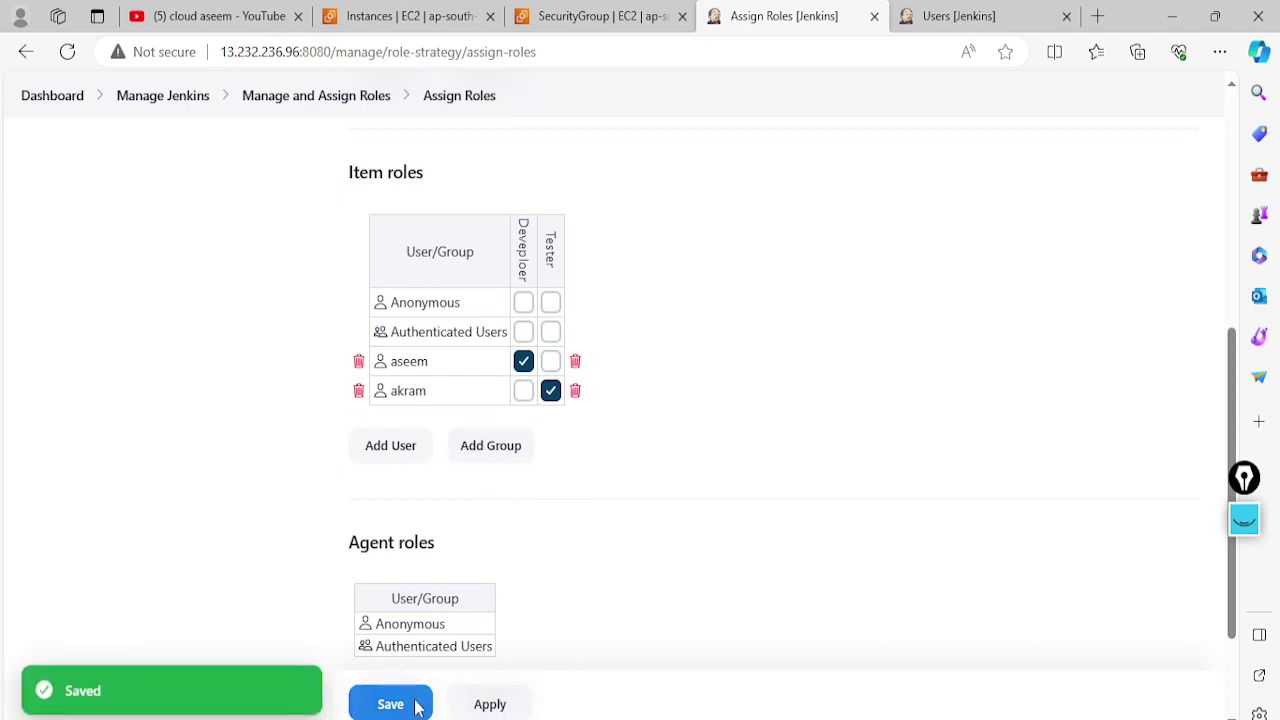
pyautogui.click(414, 706)
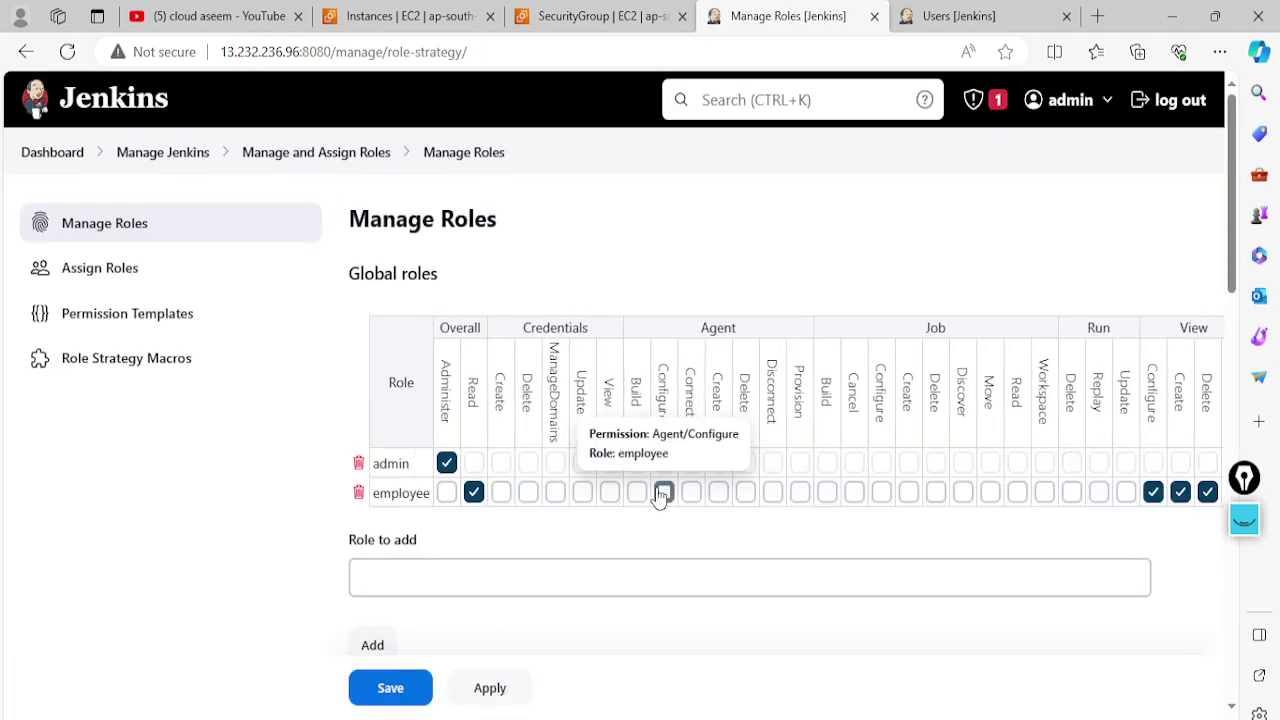
# From the dashboard, create a new item named devpipline as a Freestyle project
pyautogui.click(948, 30)
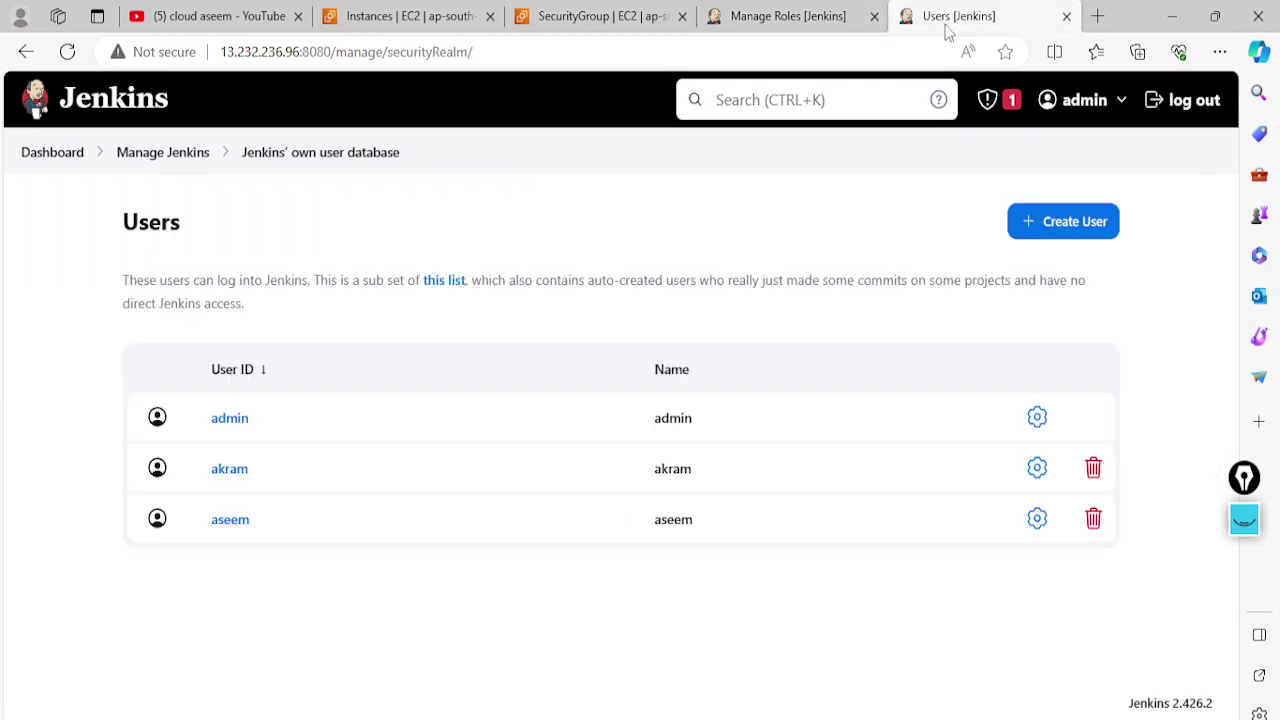
pyautogui.click(32, 156)
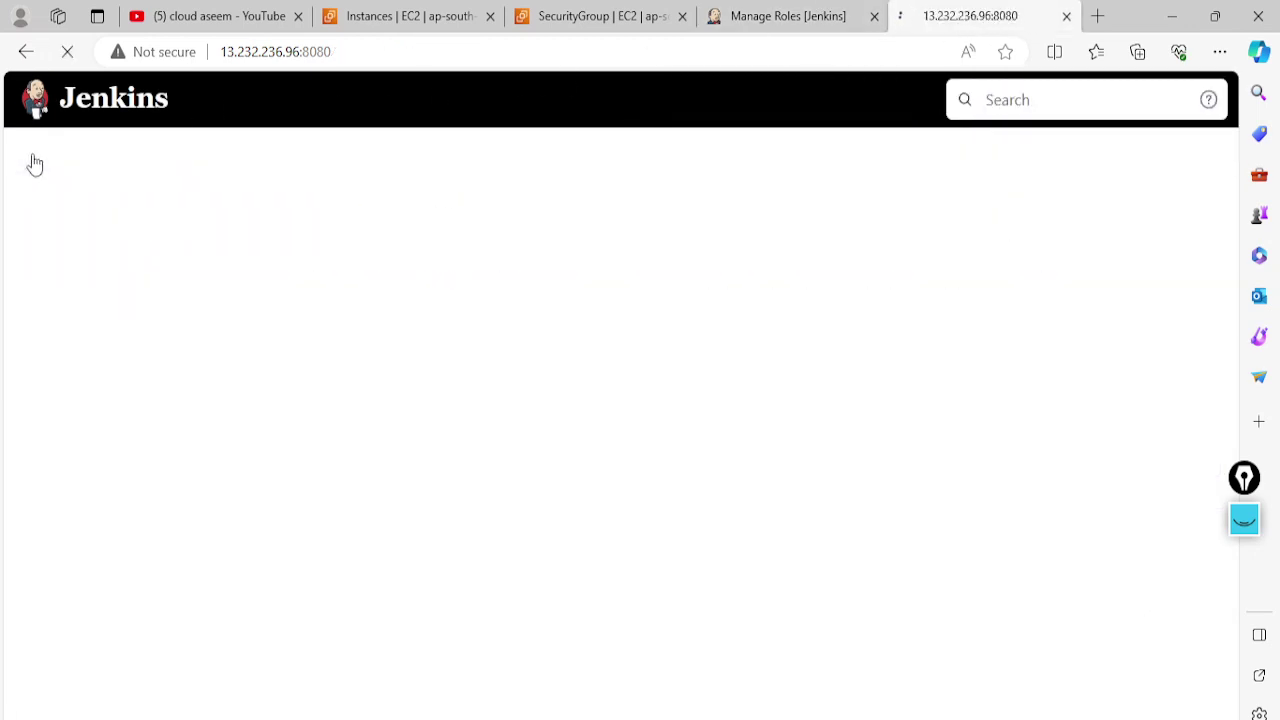
pyautogui.click(85, 222)
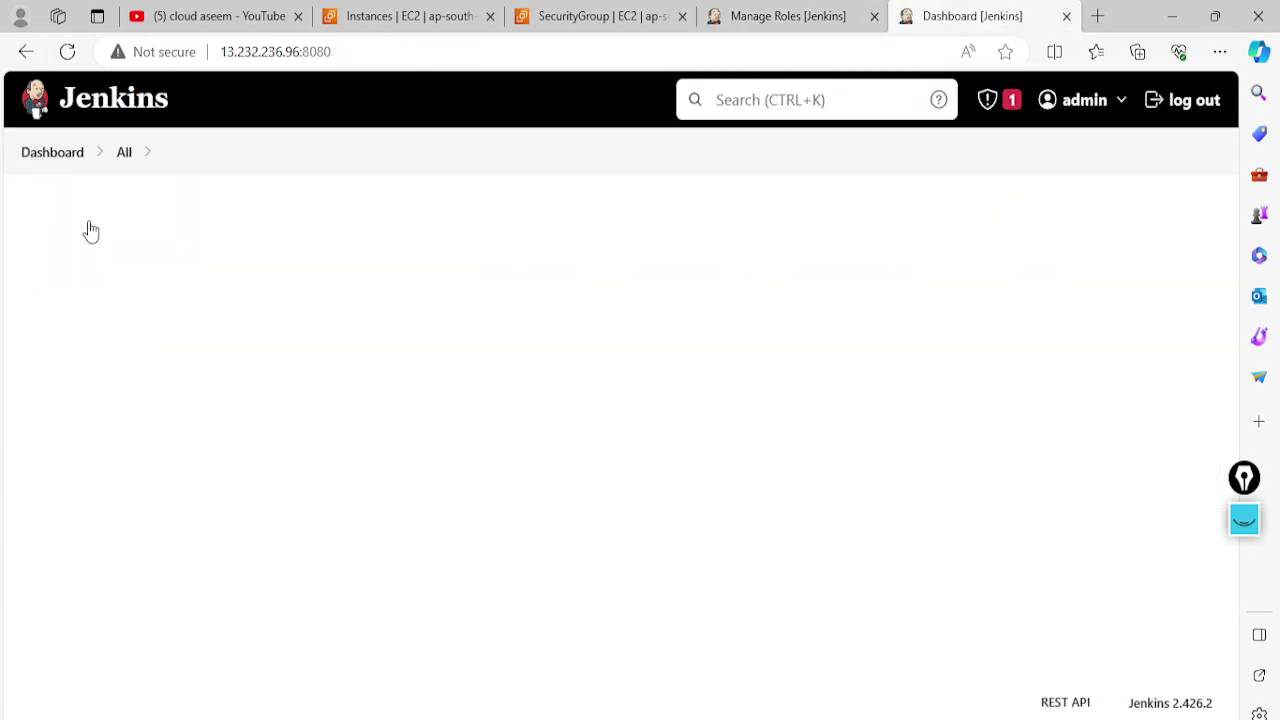
pyautogui.write('dev')
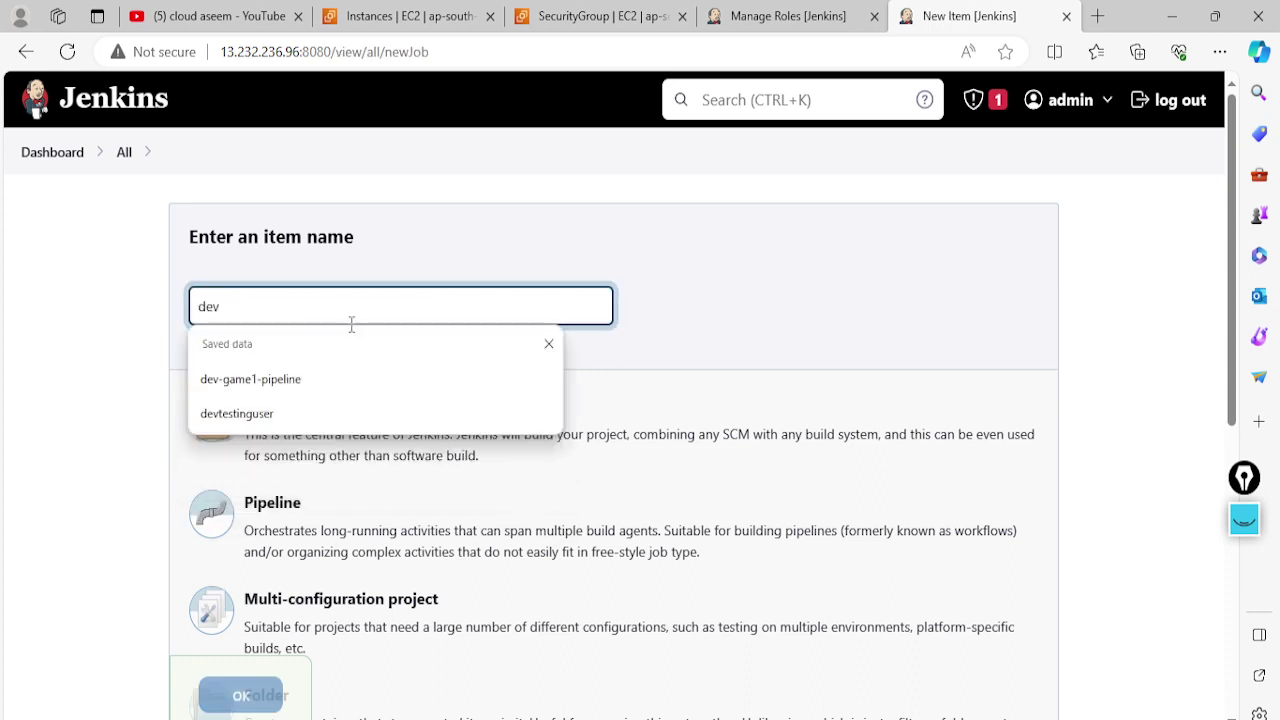
pyautogui.write('test')
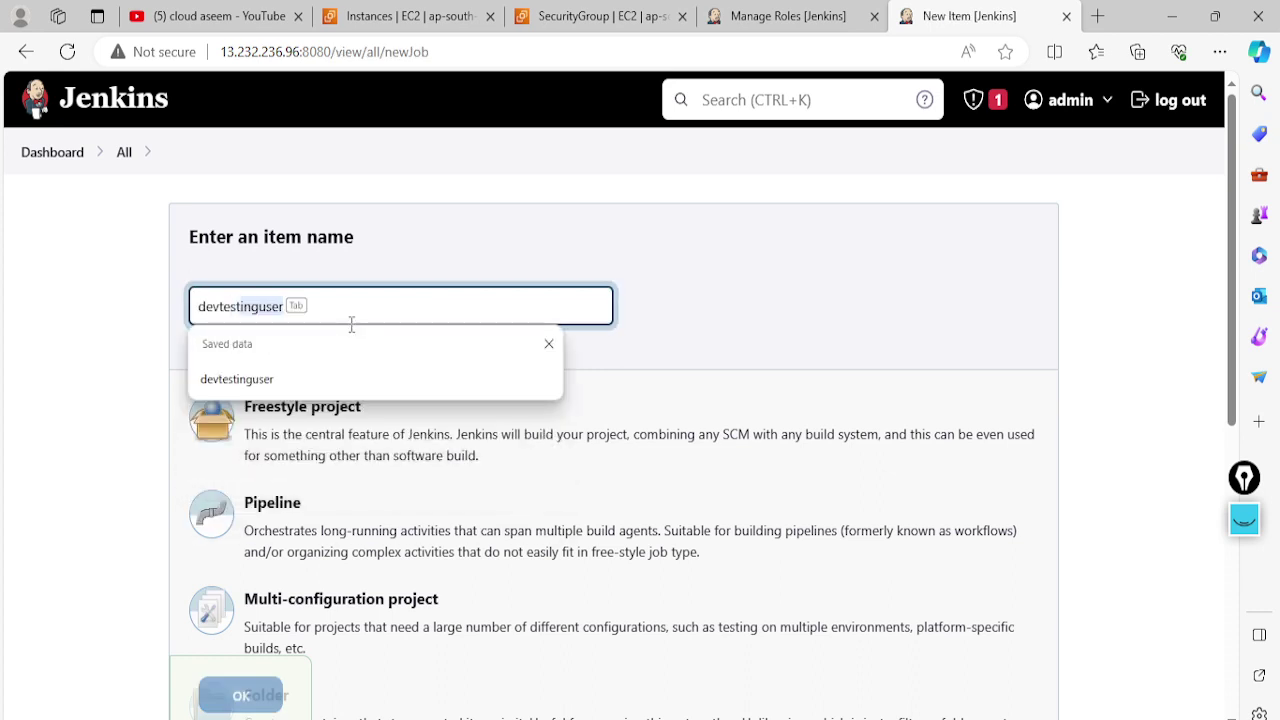
pyautogui.press('BackSpace')
pyautogui.press('BackSpace')
pyautogui.press('BackSpace')
pyautogui.press('BackSpace')
pyautogui.press('BackSpace')
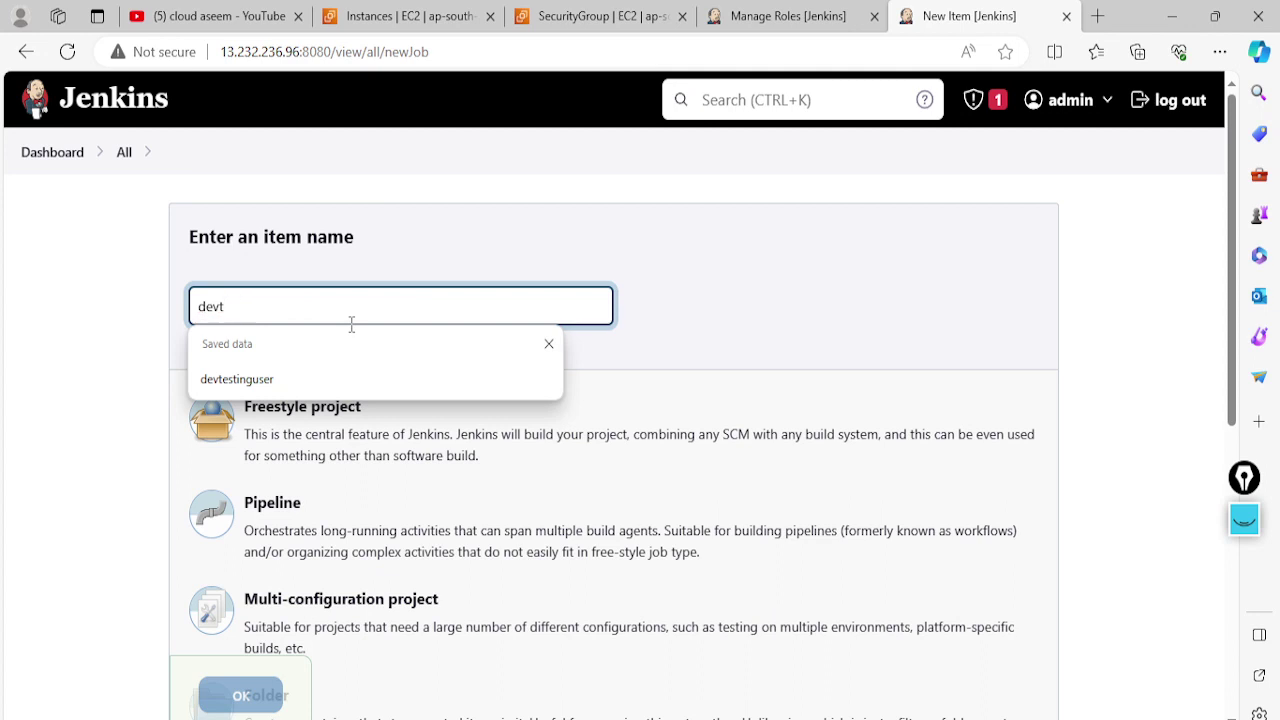
pyautogui.write('pp')
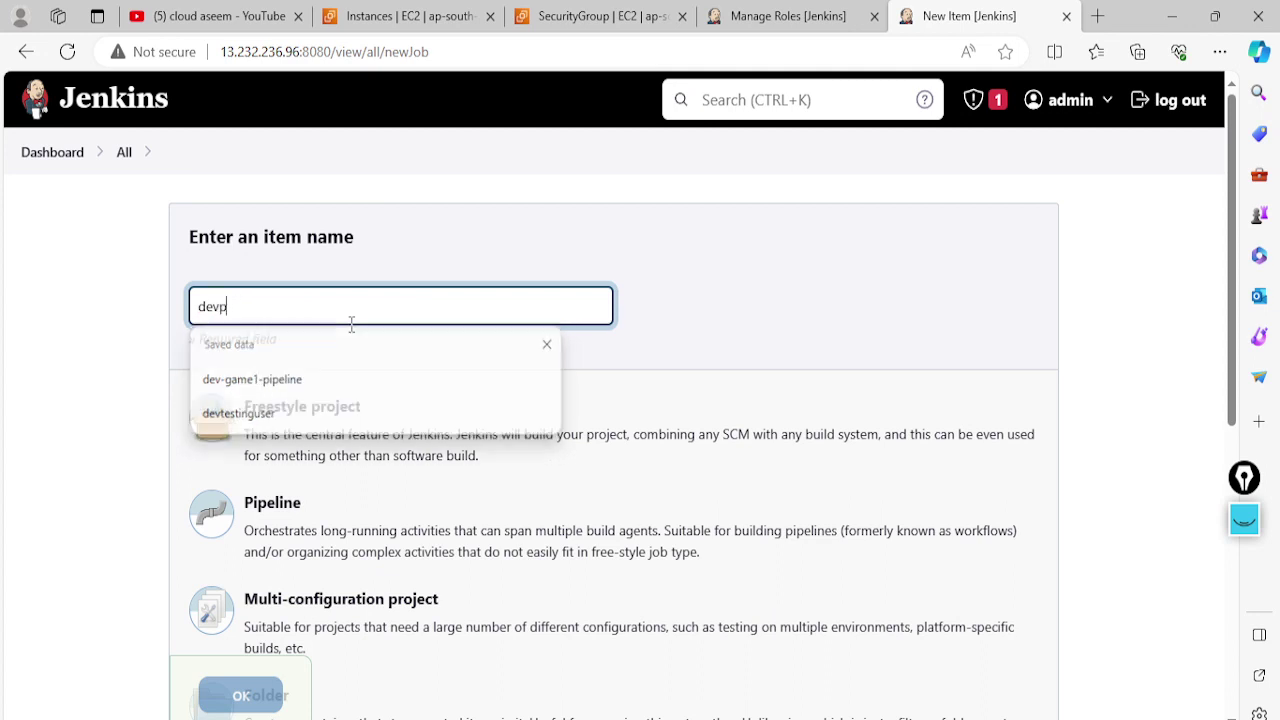
pyautogui.press('BackSpace')
pyautogui.write('pipli')
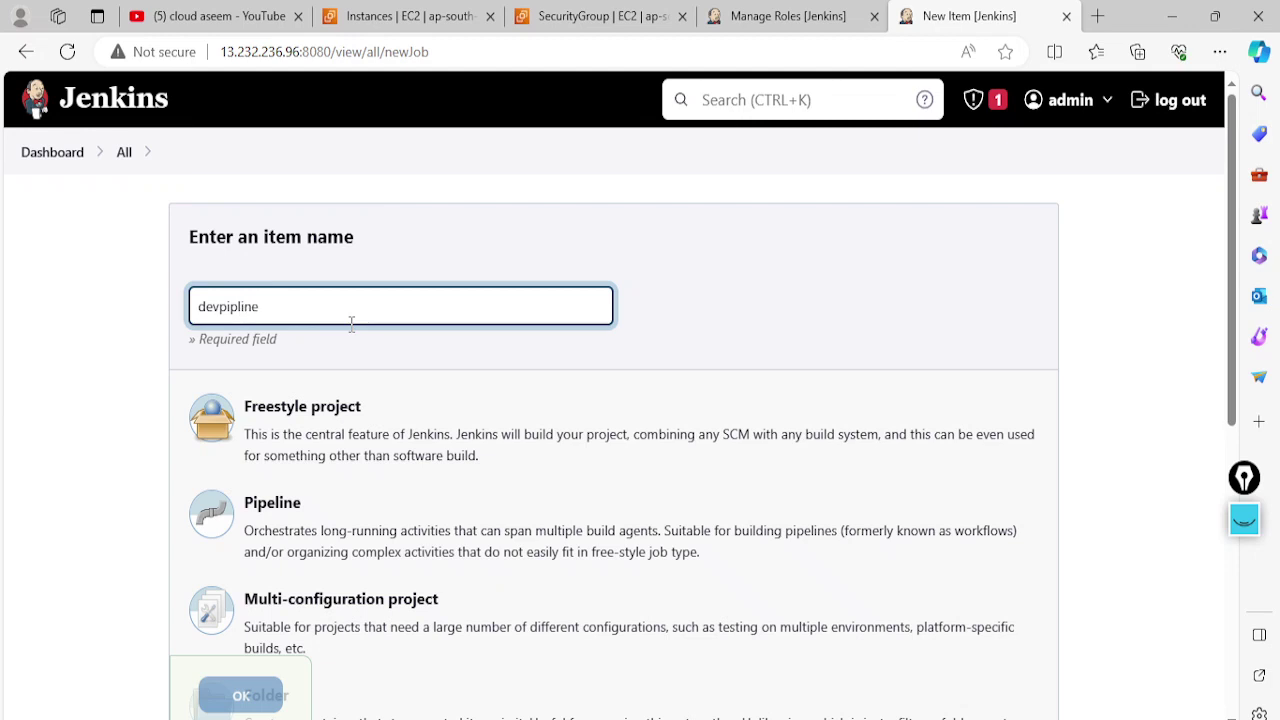
pyautogui.write('ne')
pyautogui.click(320, 417)
pyautogui.scroll(-2, 251, 634)
# Confirm creating the devpipline job and enter its description
pyautogui.click(245, 699)
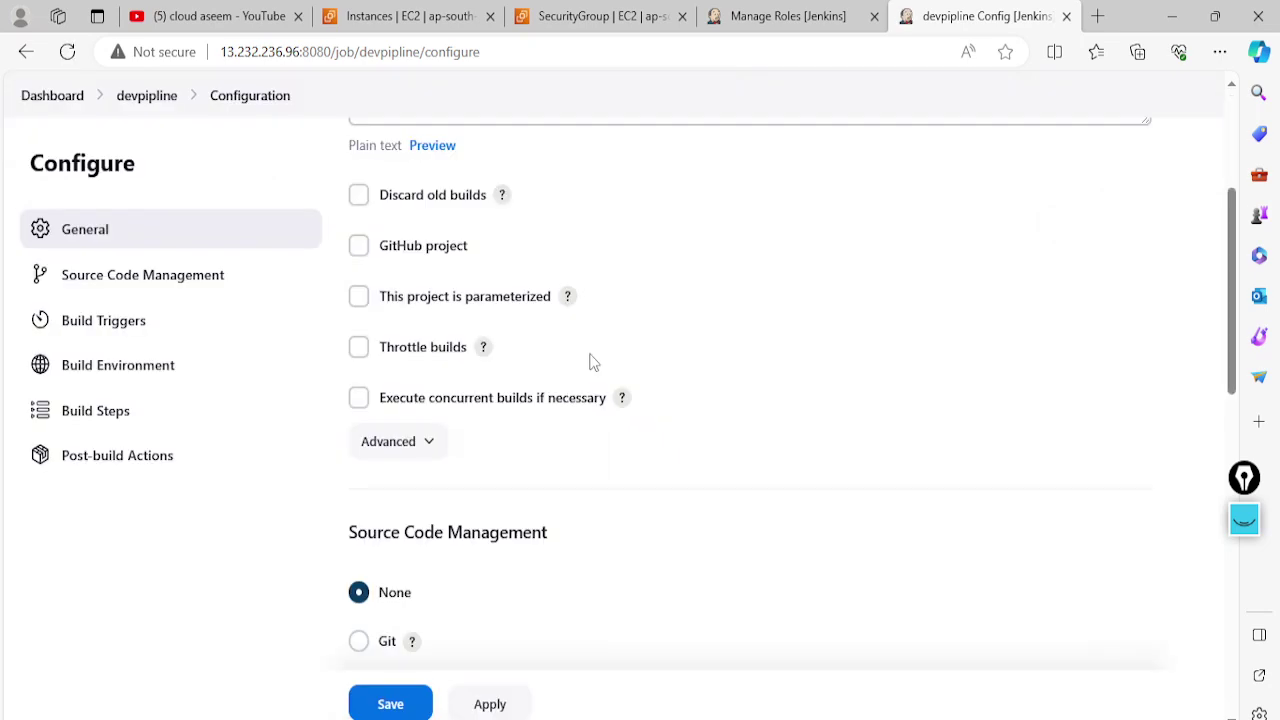
pyautogui.scroll(2, 440, 420)
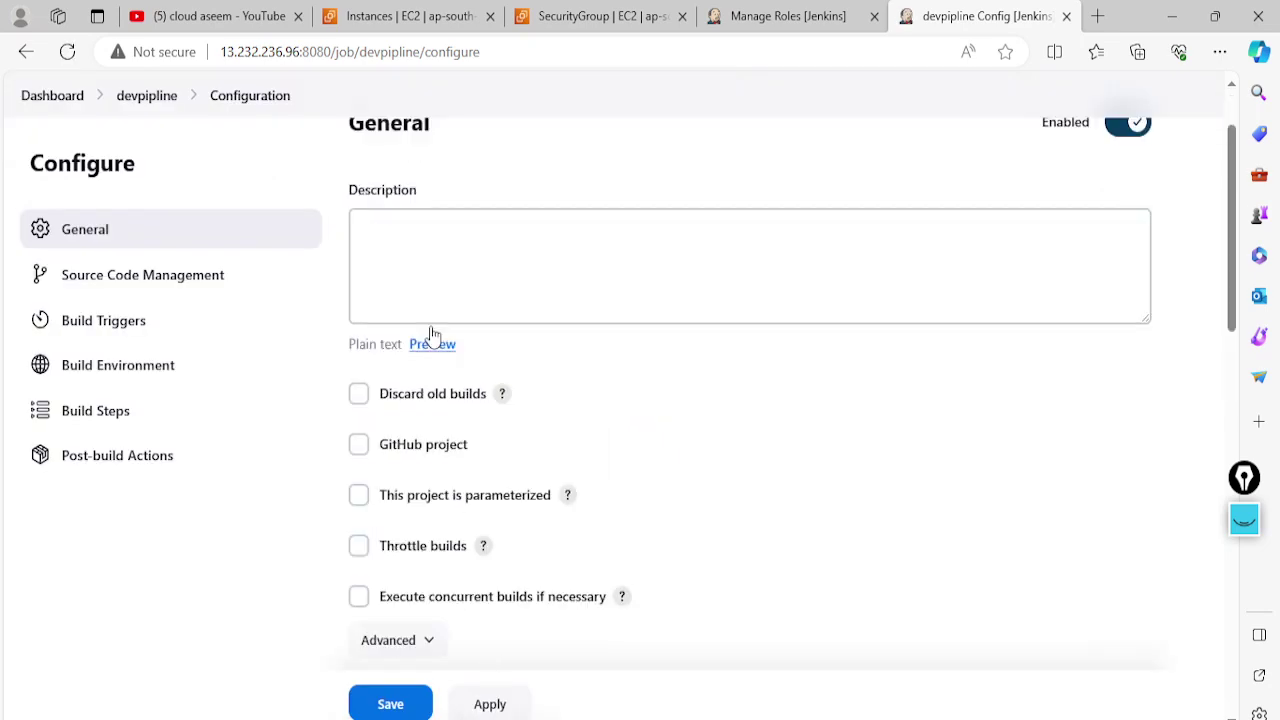
pyautogui.click(411, 234)
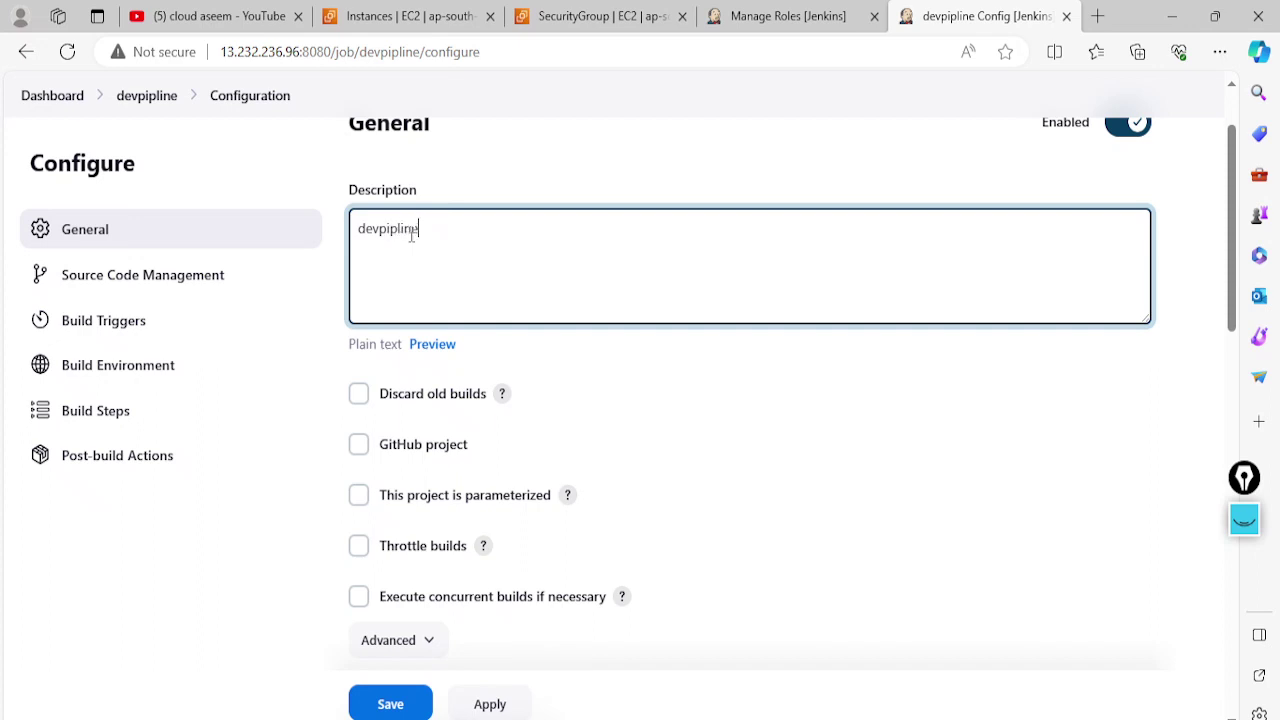
pyautogui.press('BackSpace')
pyautogui.press('BackSpace')
pyautogui.scroll(-13, 420, 502)
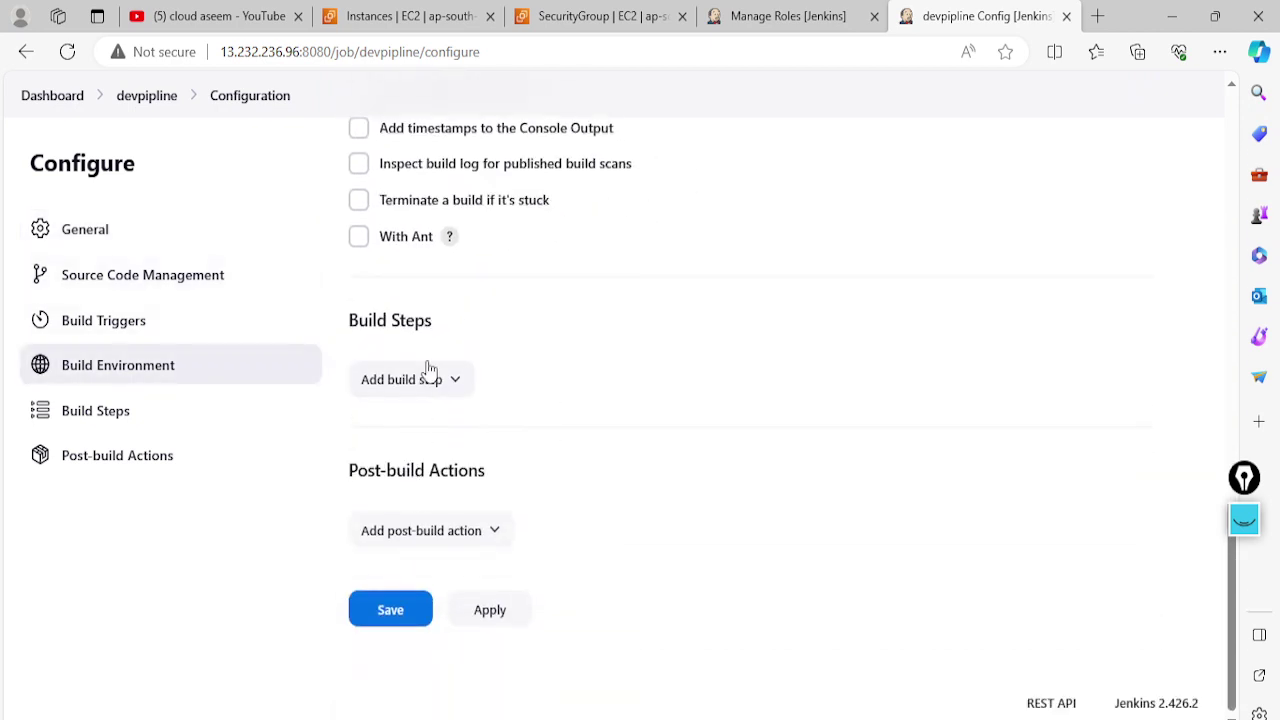
# Add an Execute shell step running 'touch index.html', then apply and save
pyautogui.click(426, 377)
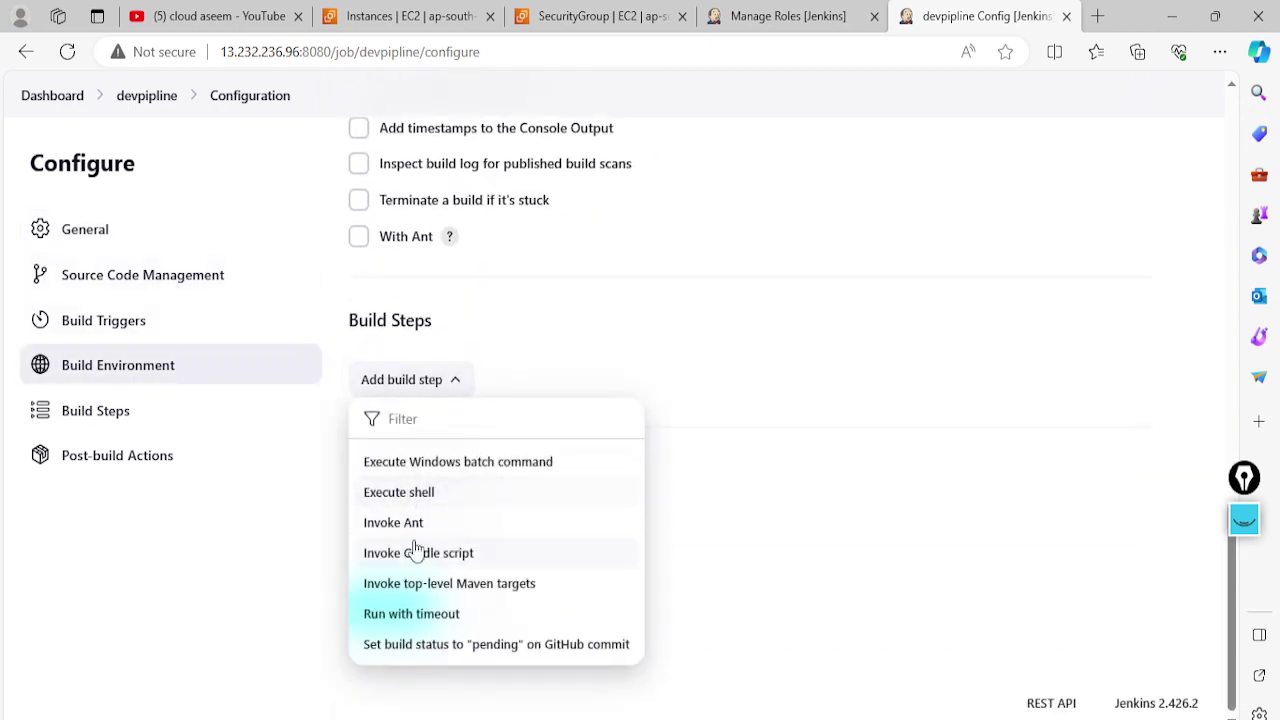
pyautogui.click(423, 495)
pyautogui.click(422, 510)
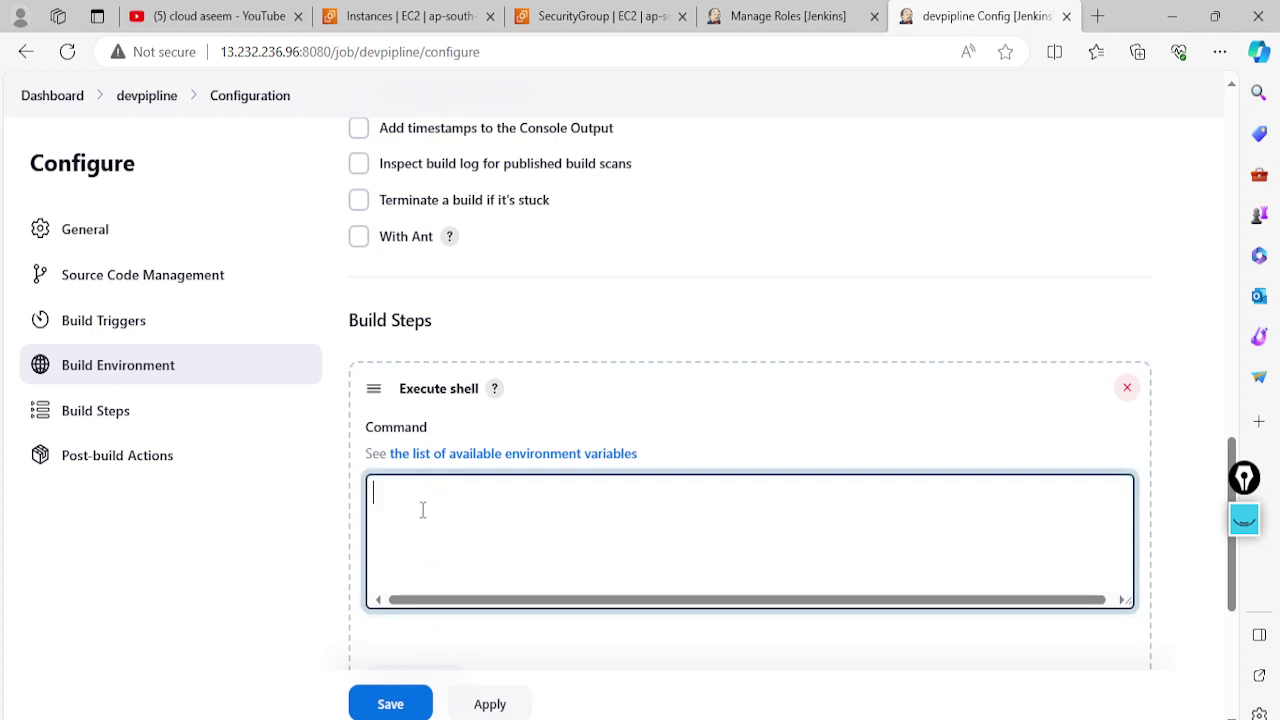
pyautogui.write('ls')
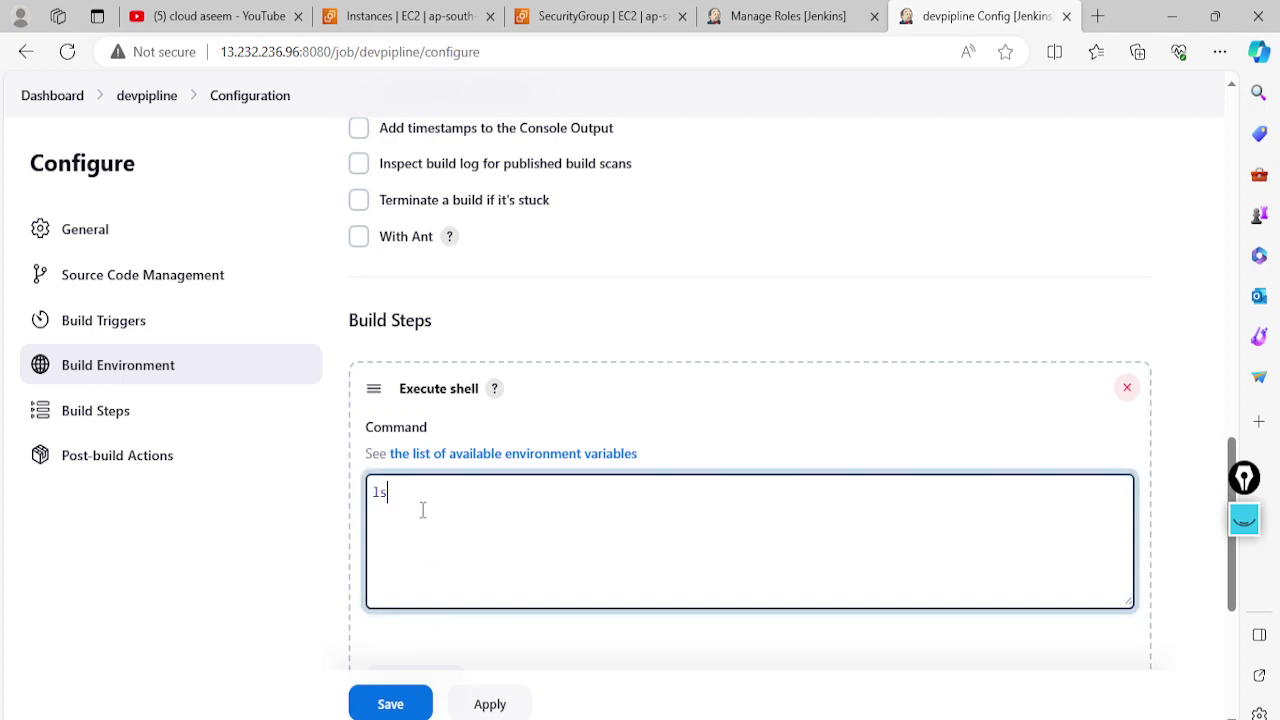
pyautogui.scroll(-1, 422, 510)
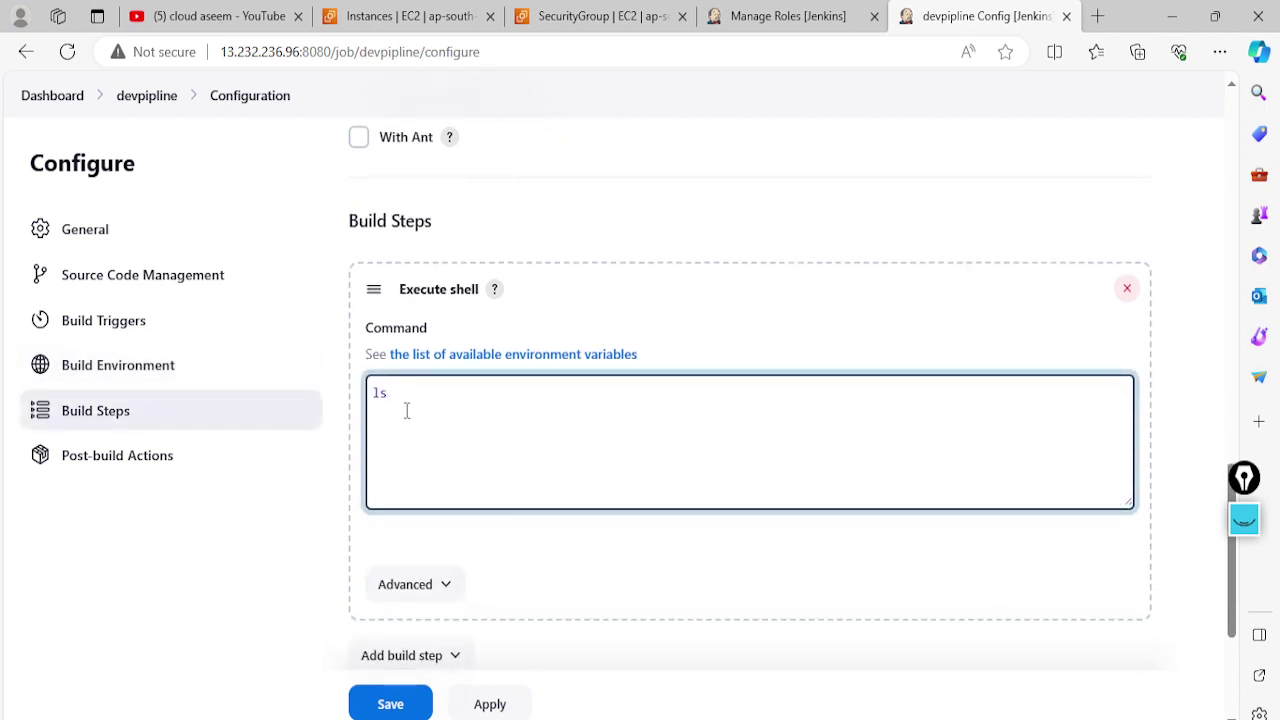
pyautogui.moveTo(406, 409); pyautogui.dragTo(370, 388)
pyautogui.write('ch index.htm')
pyautogui.scroll(-2, 406, 408)
pyautogui.click(490, 695)
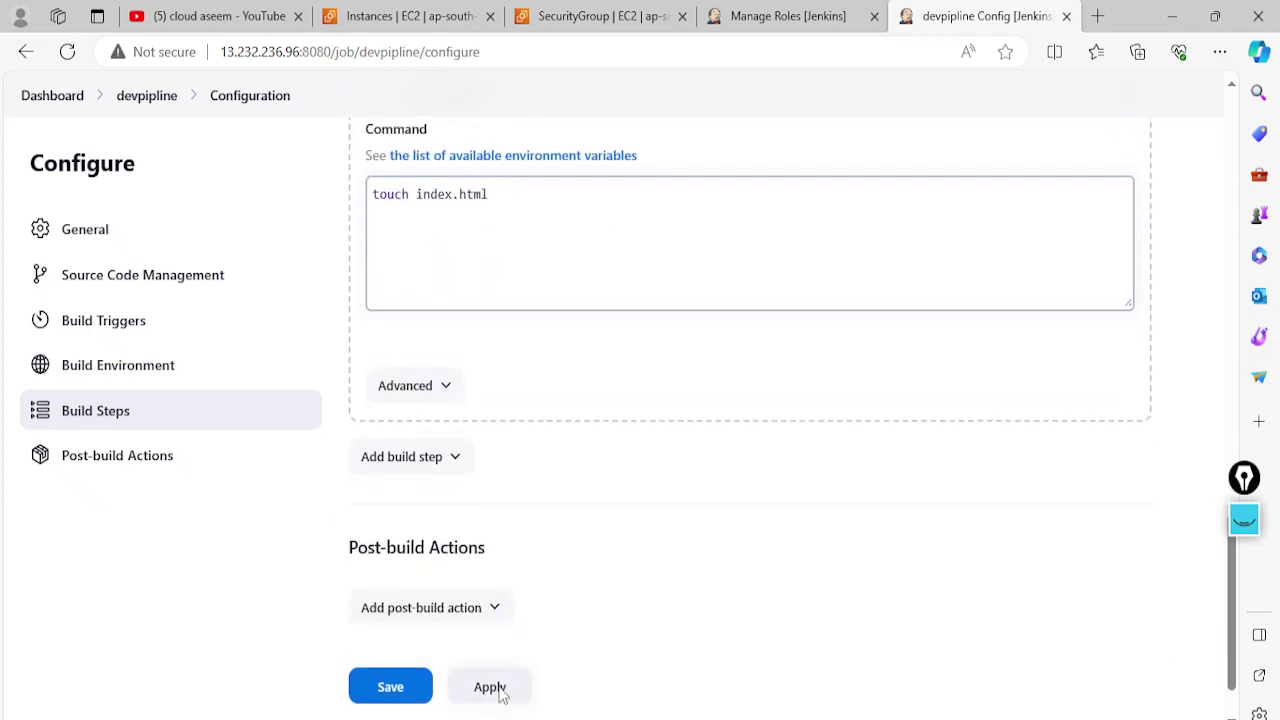
pyautogui.click(405, 695)
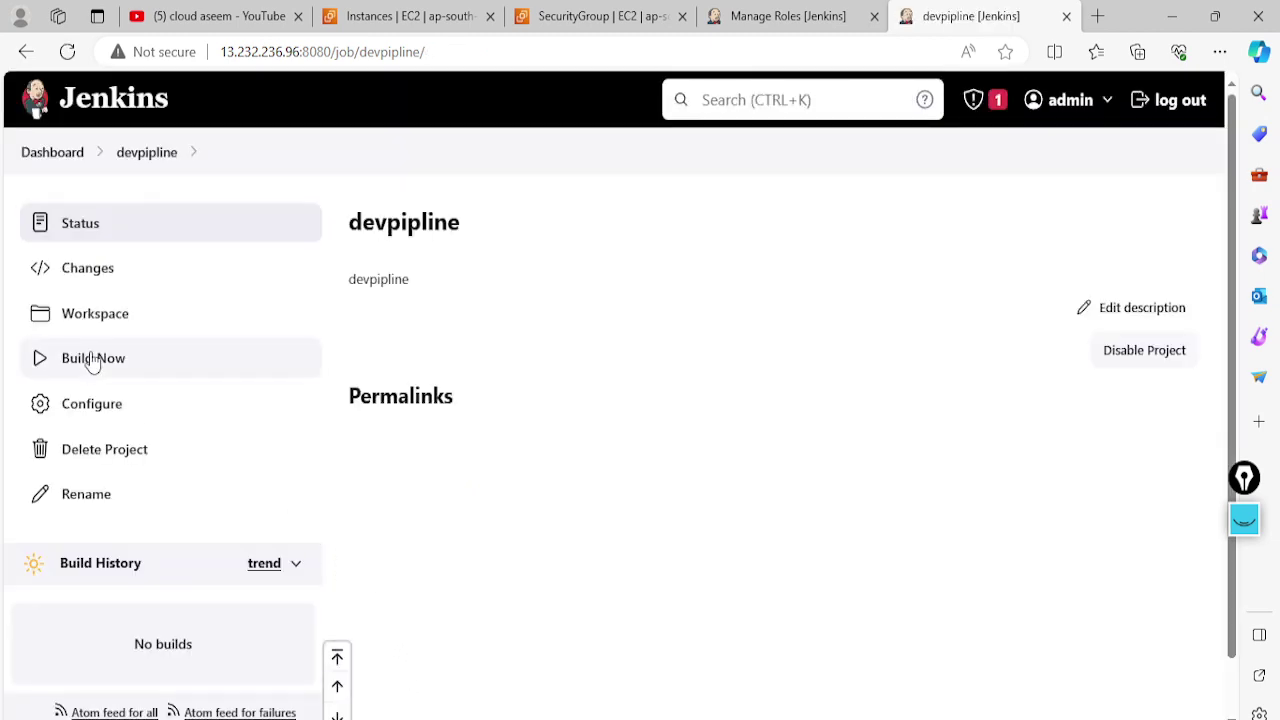
# Run devpipline build #1 and return to the dashboard to start a new item
pyautogui.click(92, 359)
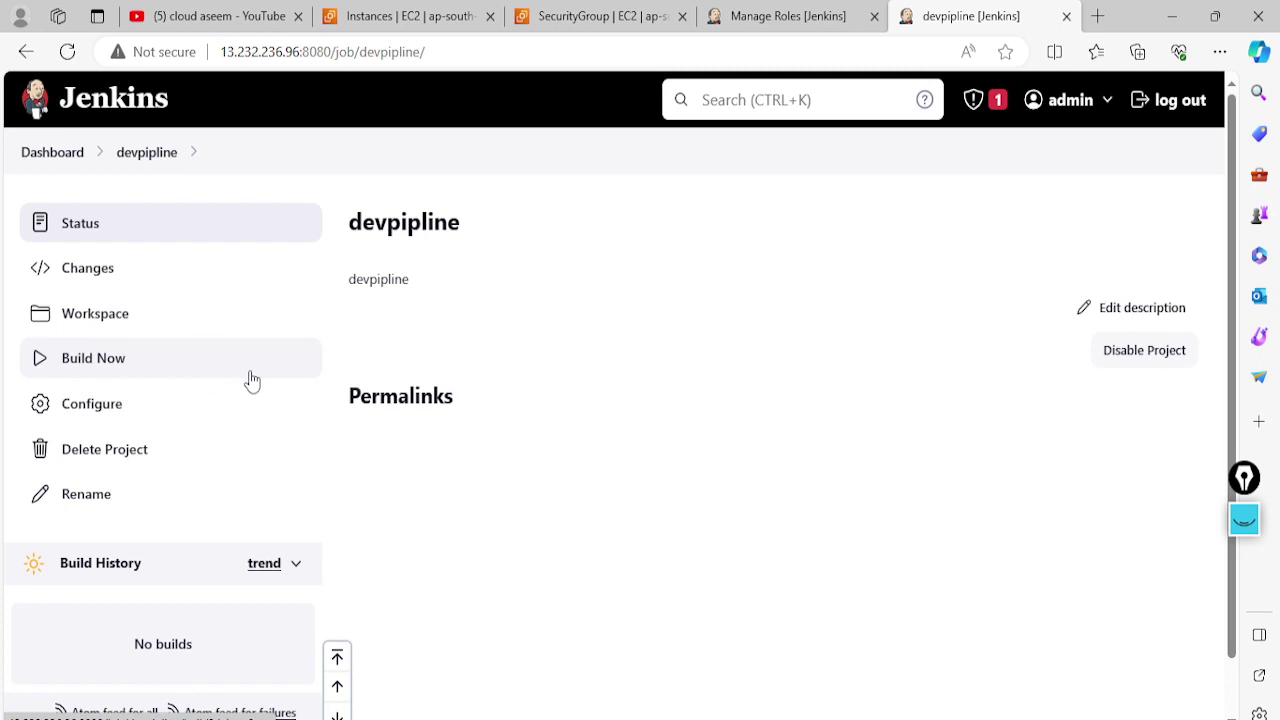
pyautogui.click(49, 163)
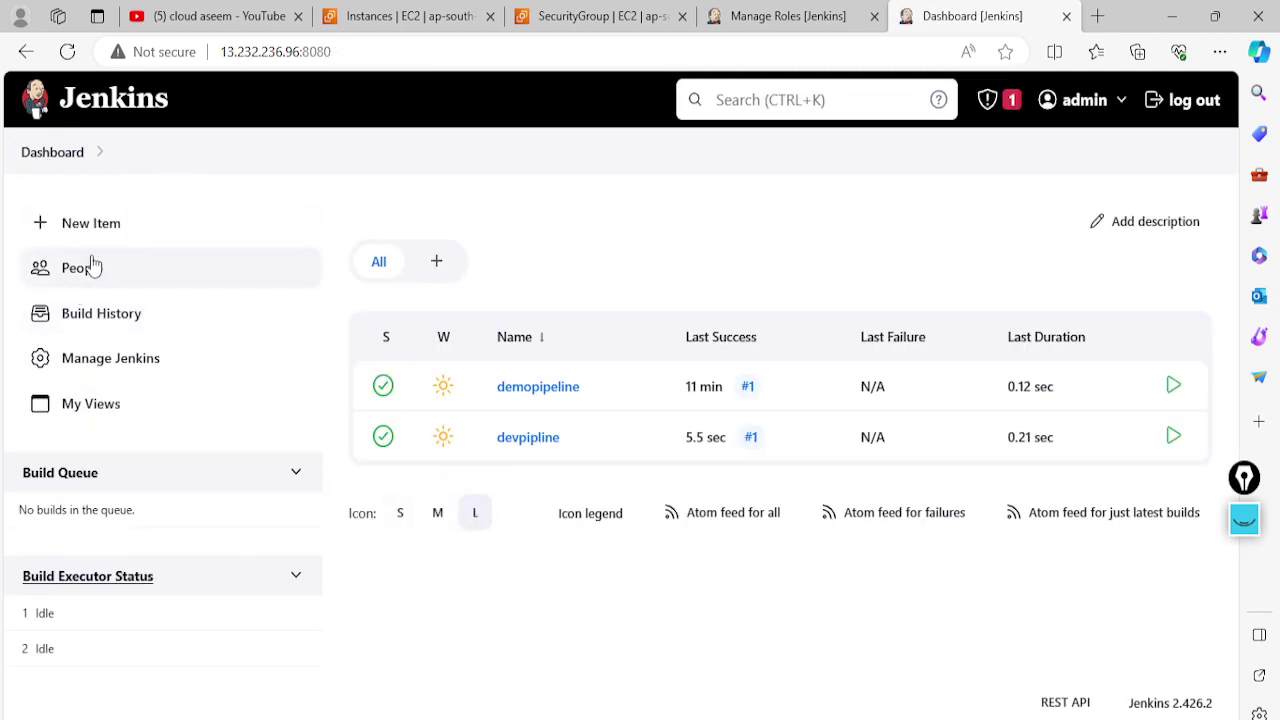
pyautogui.click(103, 230)
# Create a Freestyle project named testpipline
pyautogui.click(314, 310)
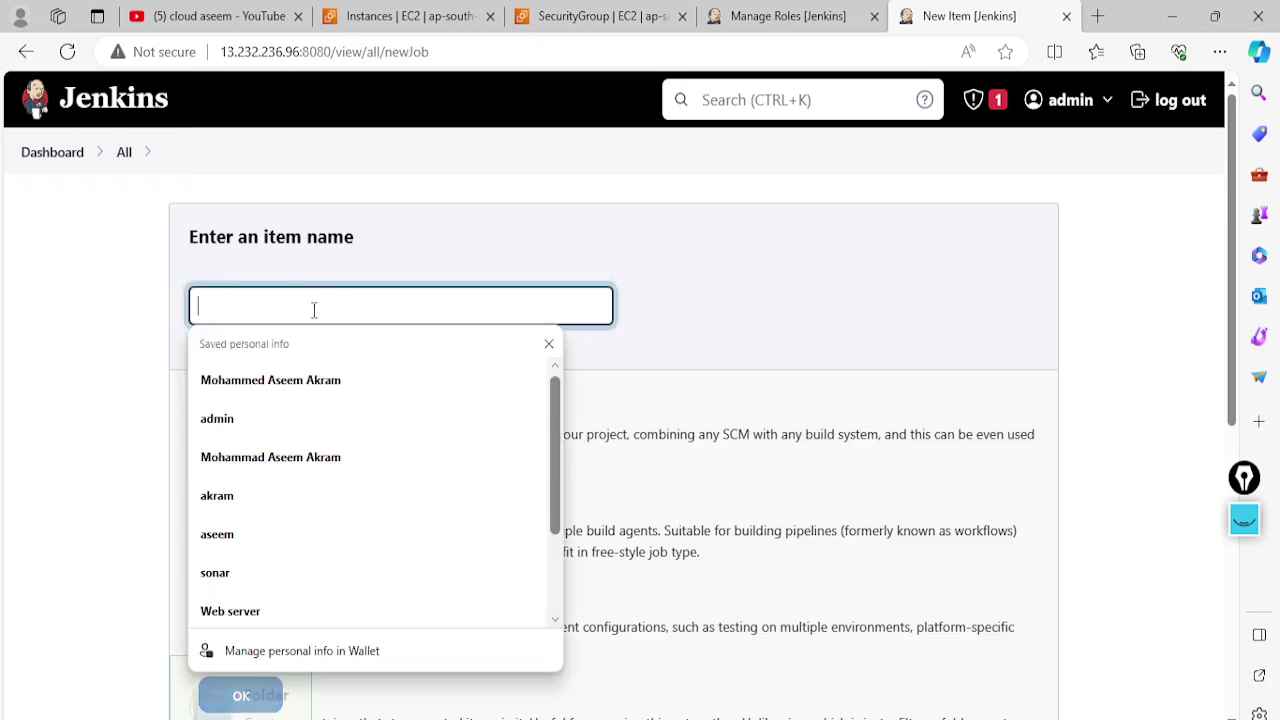
pyautogui.write('test')
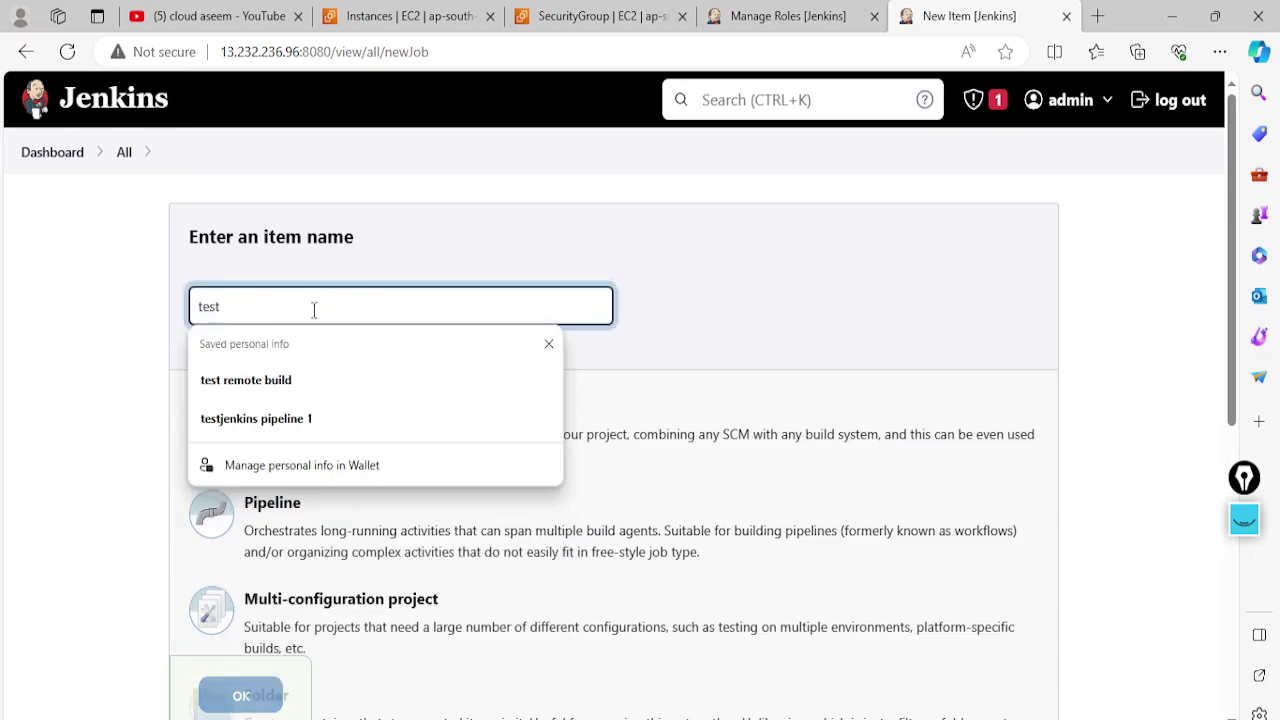
pyautogui.write('pipli')
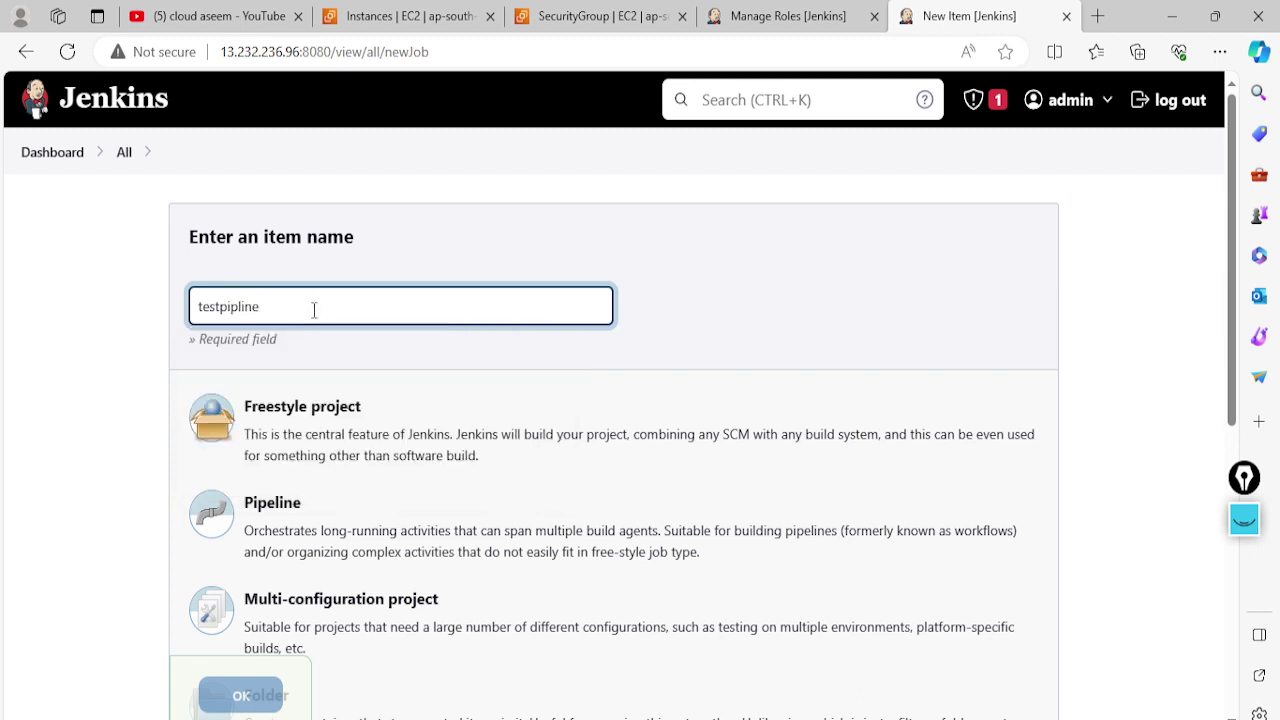
pyautogui.write('ne')
pyautogui.click(330, 452)
pyautogui.click(254, 700)
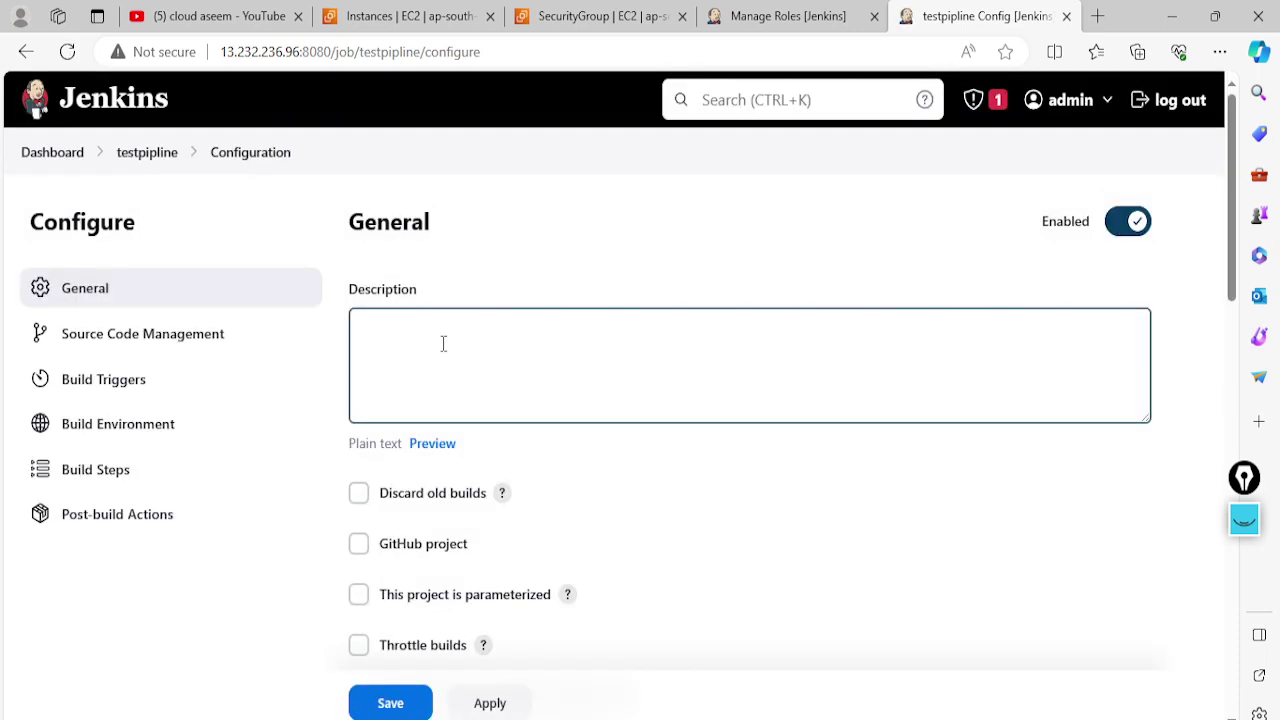
# Give the testpipline job the description 'tester'
pyautogui.click(443, 344)
pyautogui.write('tester')
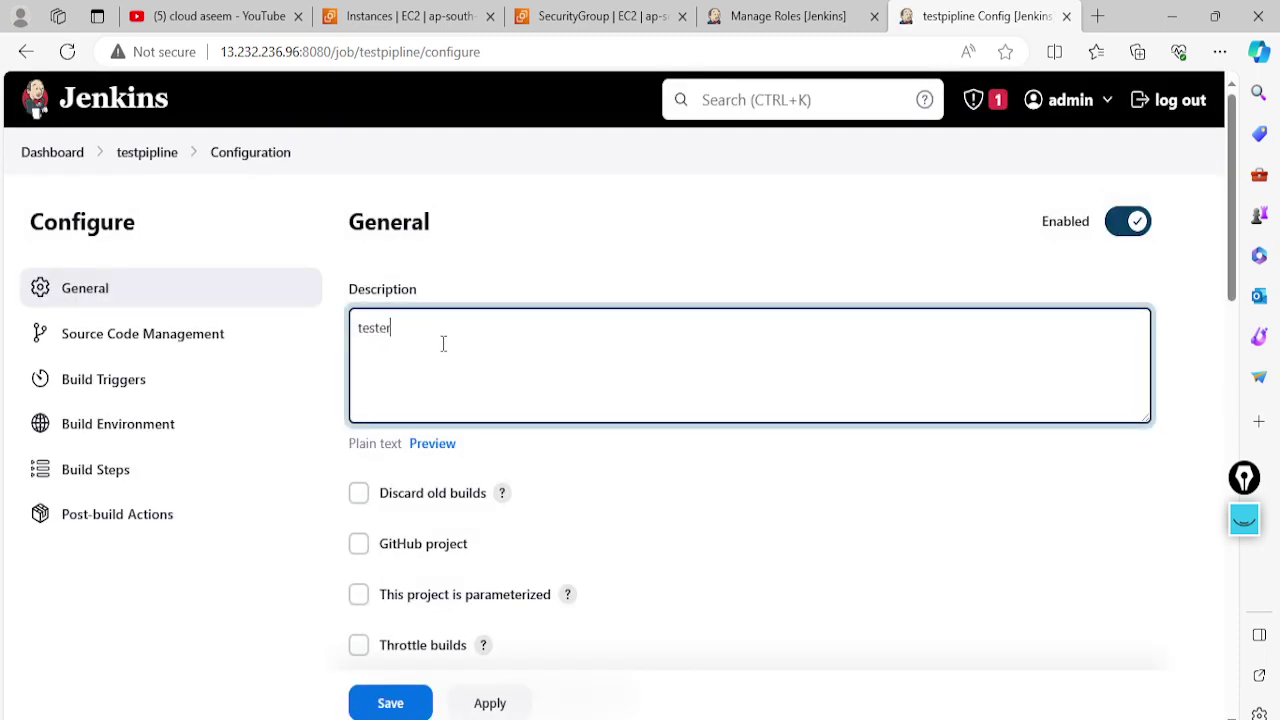
pyautogui.scroll(-10, 443, 344)
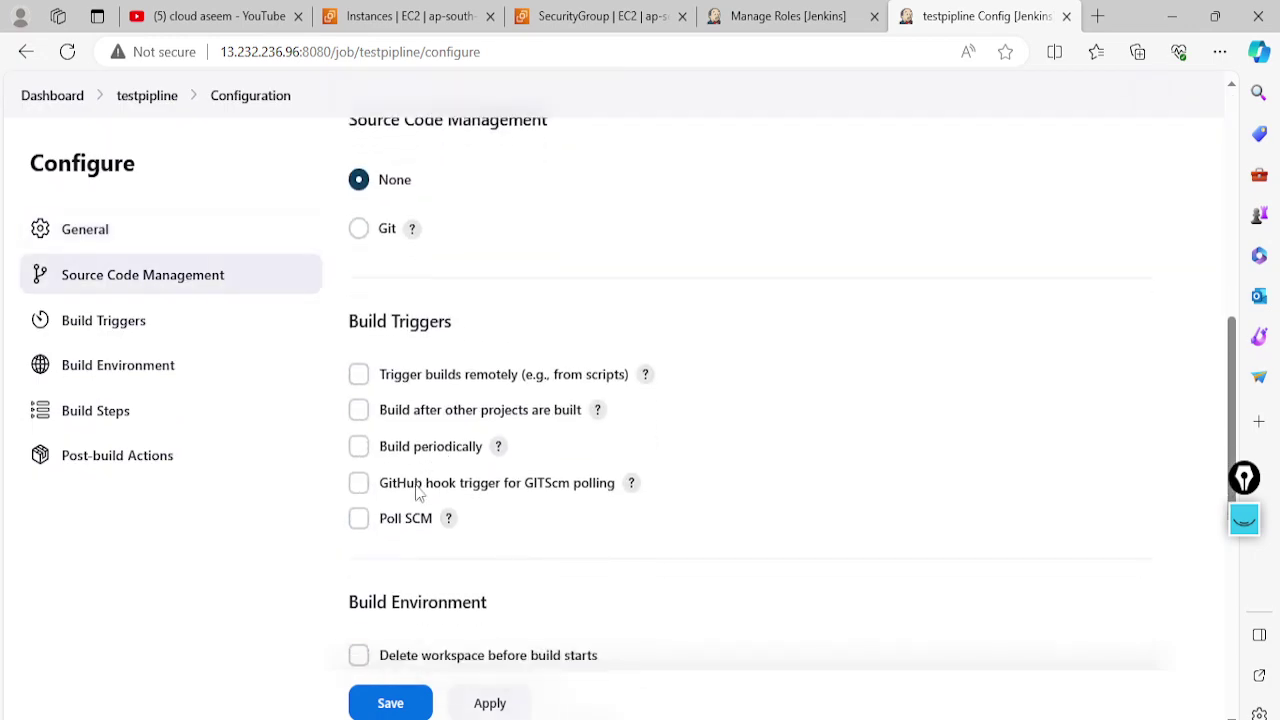
pyautogui.scroll(-6, 412, 522)
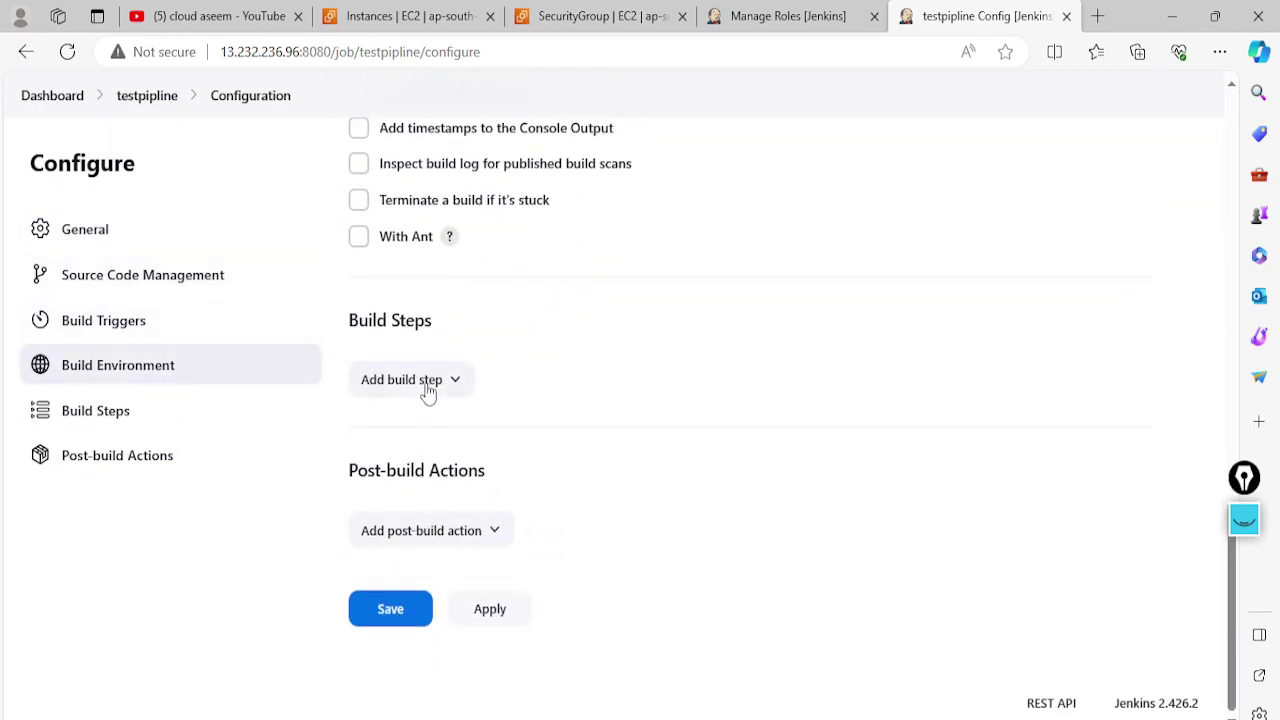
# Add an Execute shell step running 'touch test.html', then apply and save
pyautogui.click(427, 386)
pyautogui.click(412, 493)
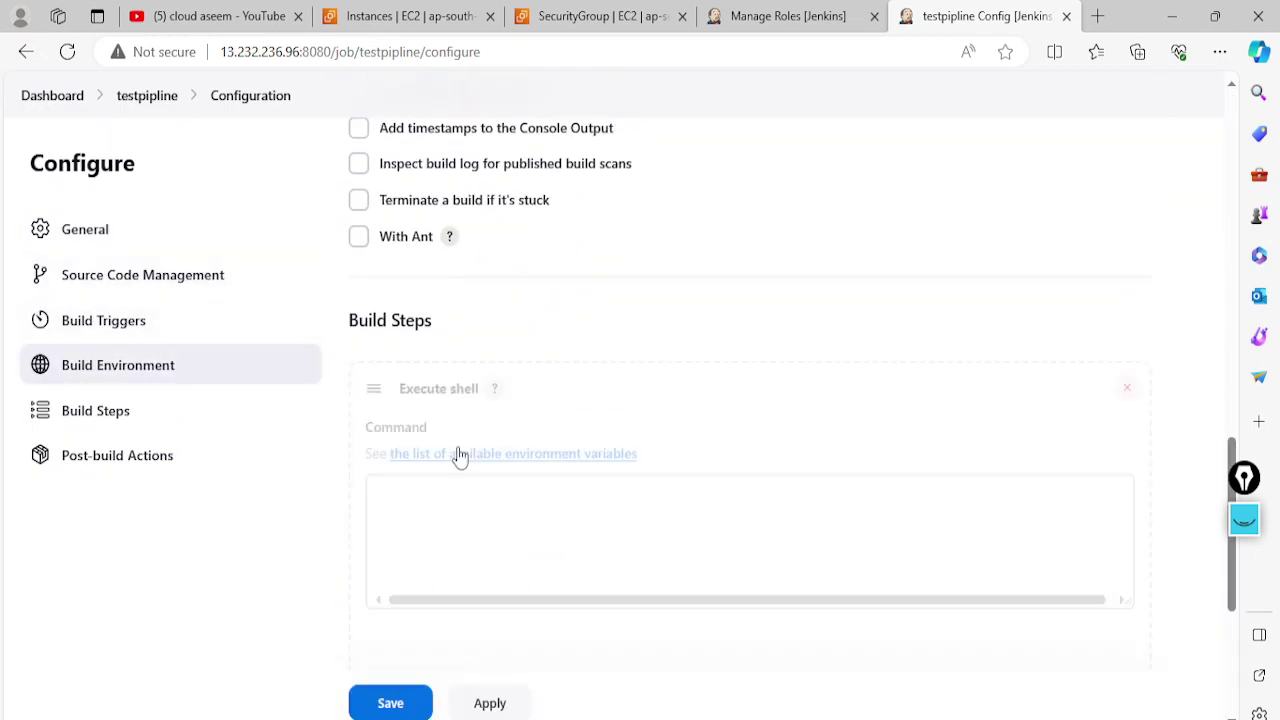
pyautogui.click(440, 521)
pyautogui.write('touch')
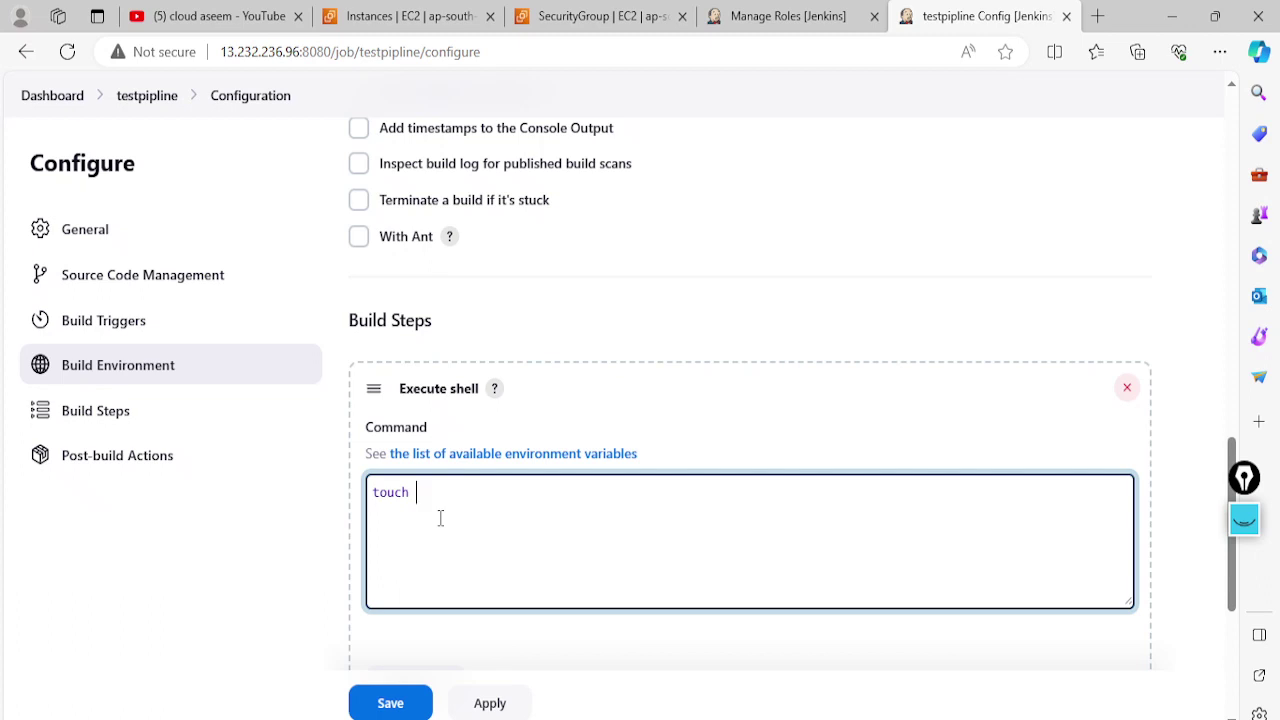
pyautogui.write('test.html')
pyautogui.click(489, 703)
pyautogui.click(390, 703)
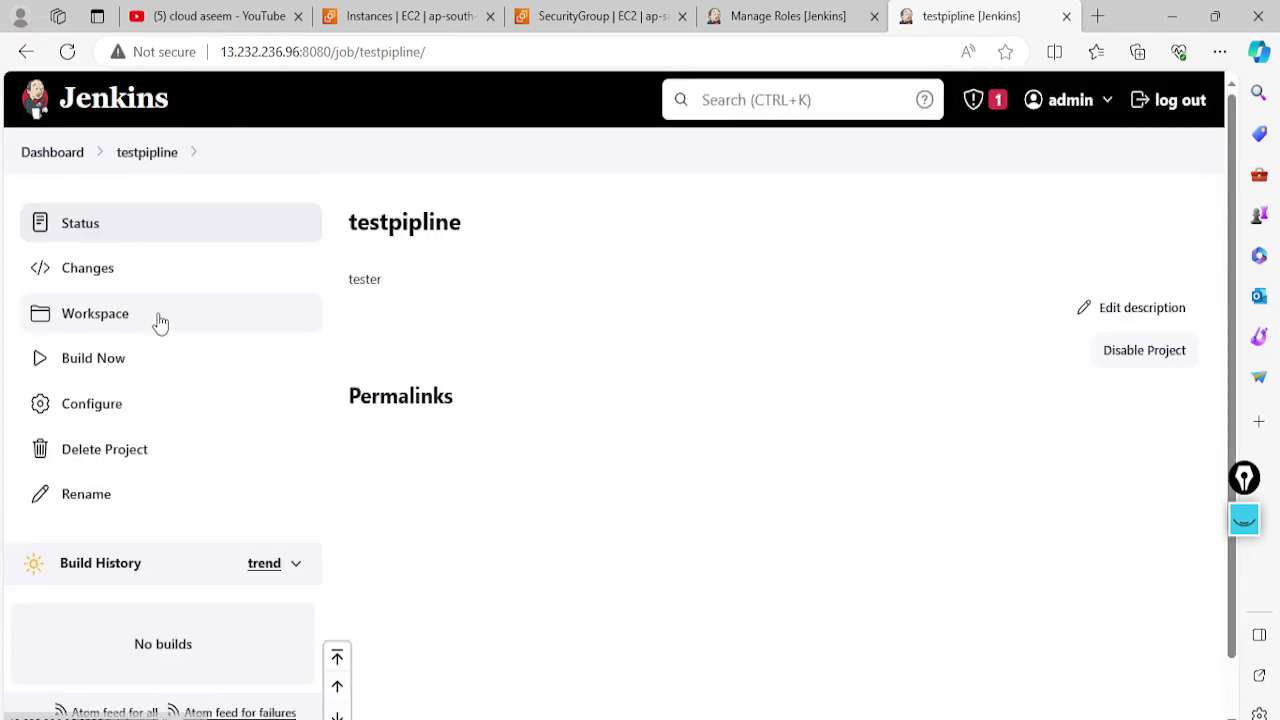
# Build testpipline once, then return to the dashboard listing three successful pipelines
pyautogui.click(110, 376)
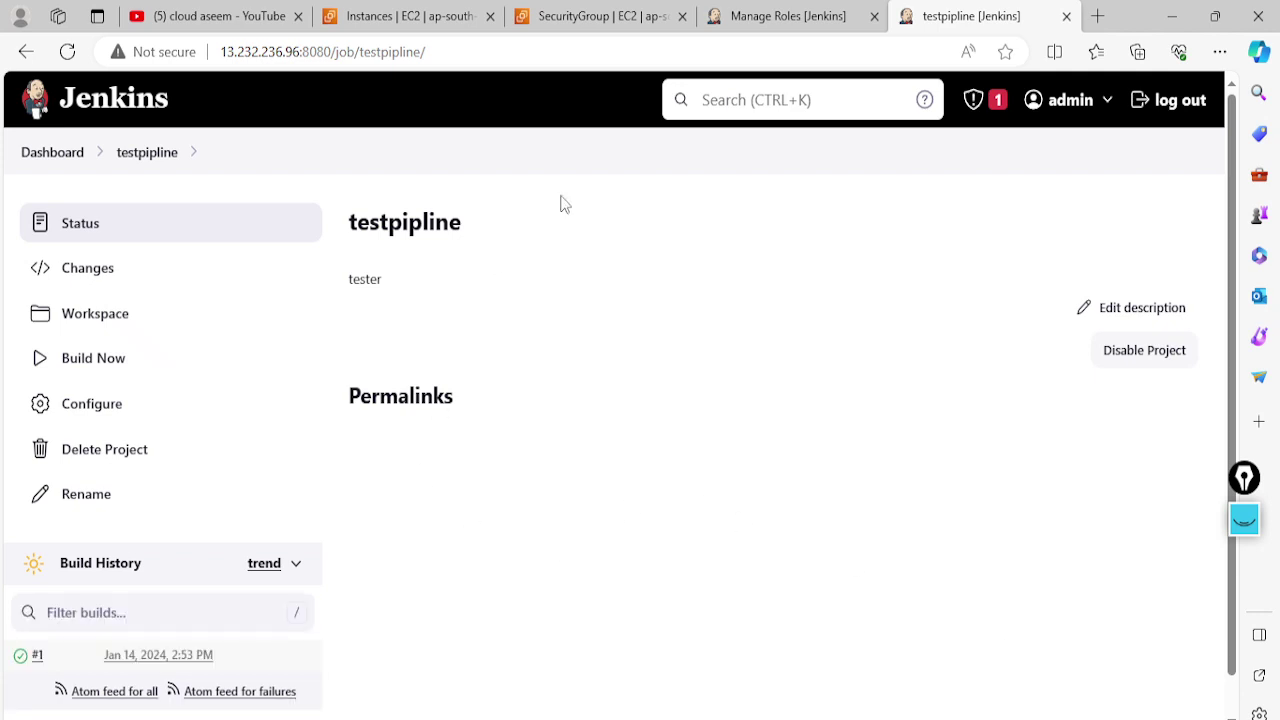
pyautogui.click(57, 154)
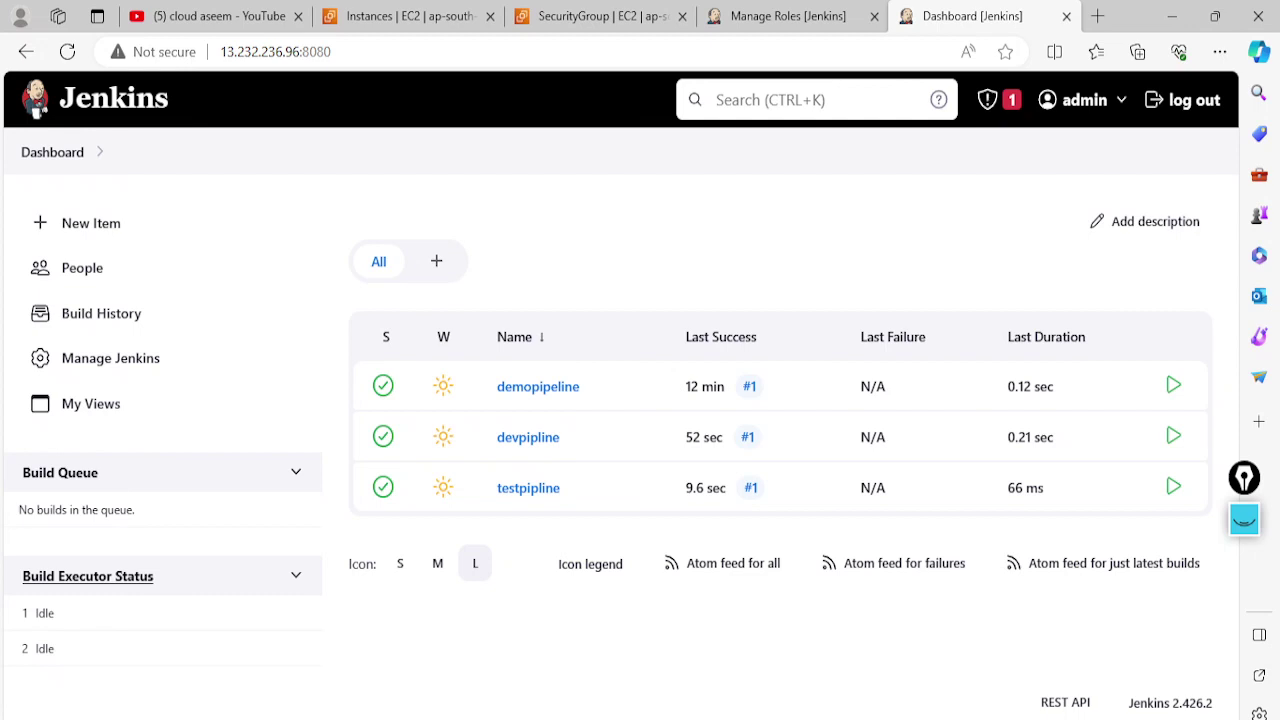
pyautogui.hotkey('alt', 'Tab')
pyautogui.click(343, 63)
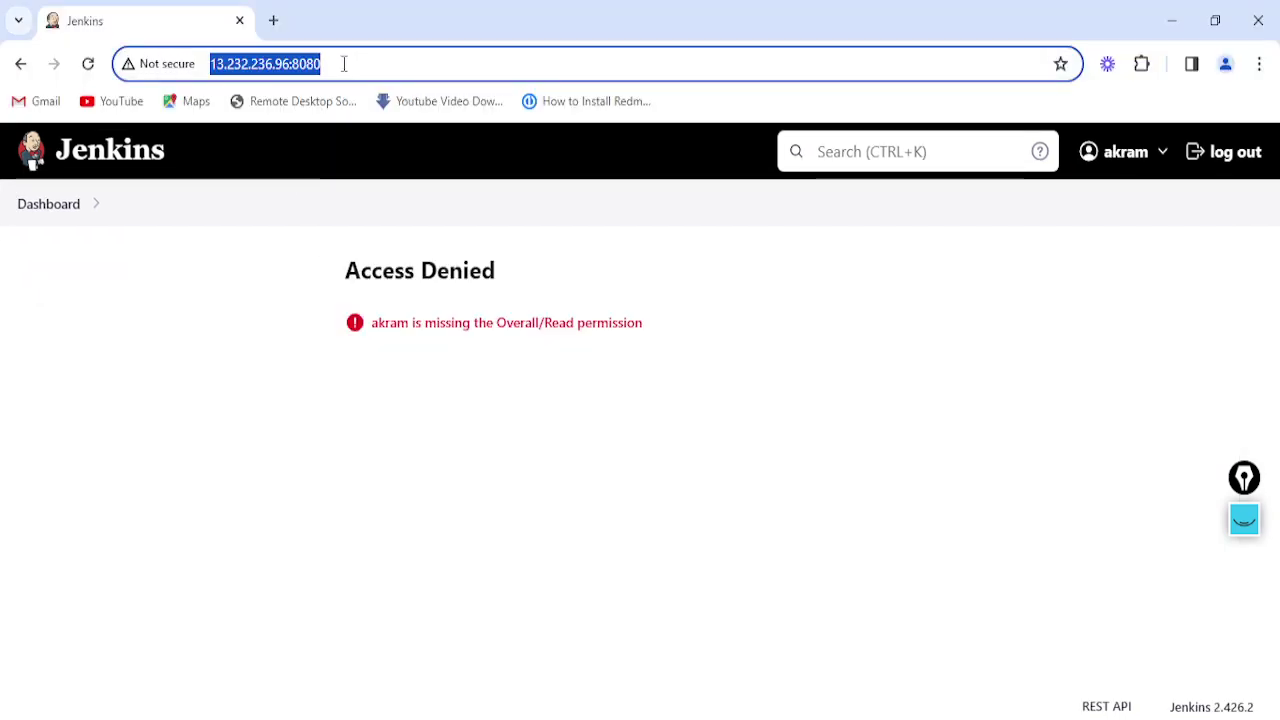
pyautogui.press('Return')
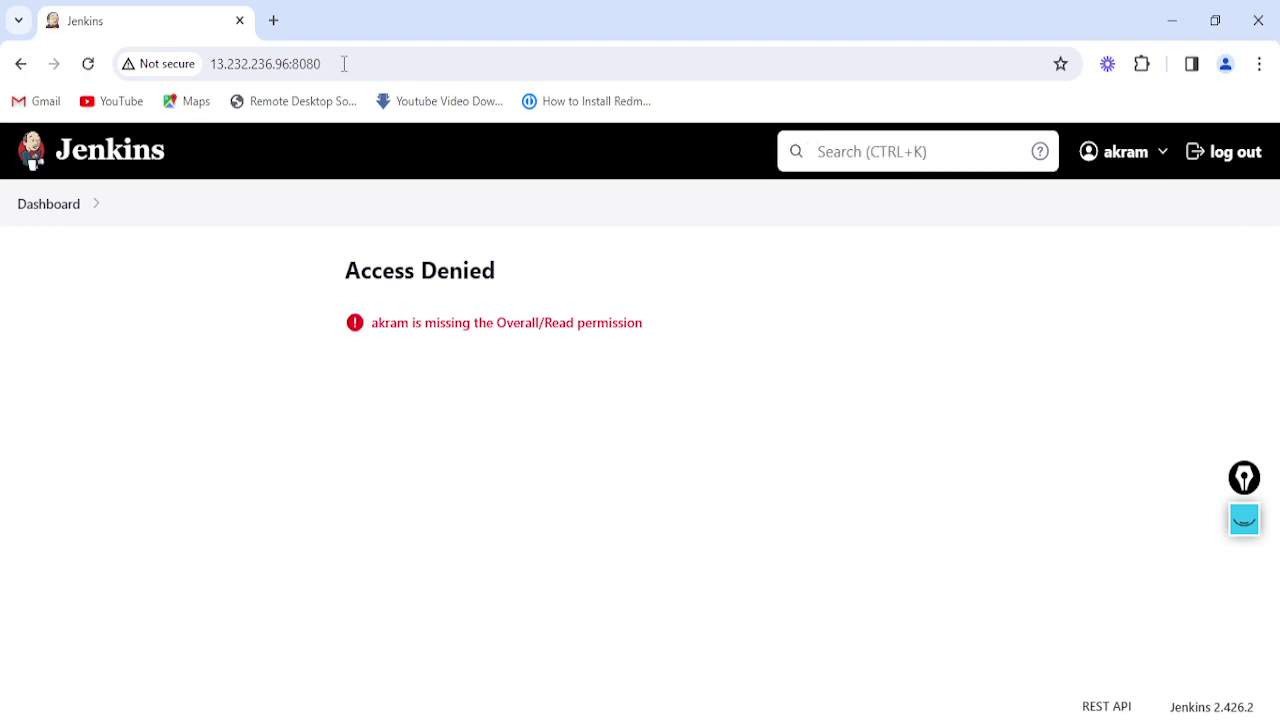
pyautogui.click(343, 63)
pyautogui.press('Return')
pyautogui.hotkey('alt', 'Tab')
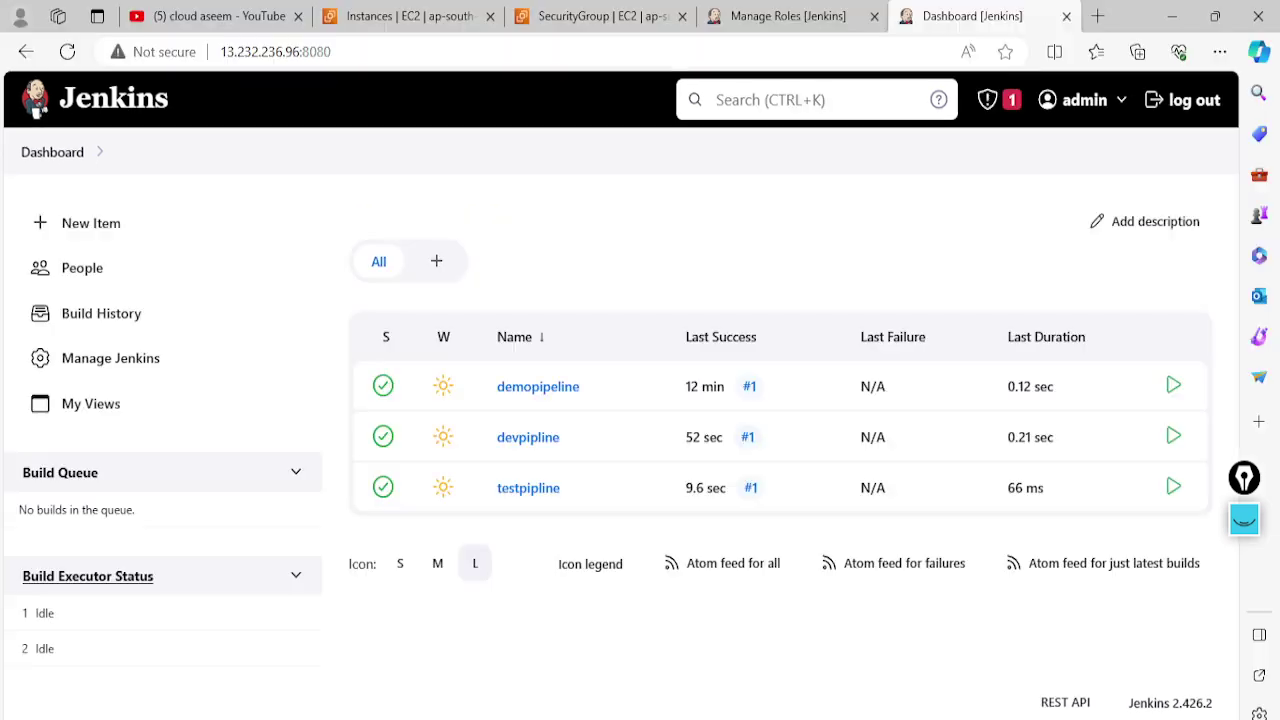
# Open Assign Roles and add the developer user as a global role row
pyautogui.click(829, 12)
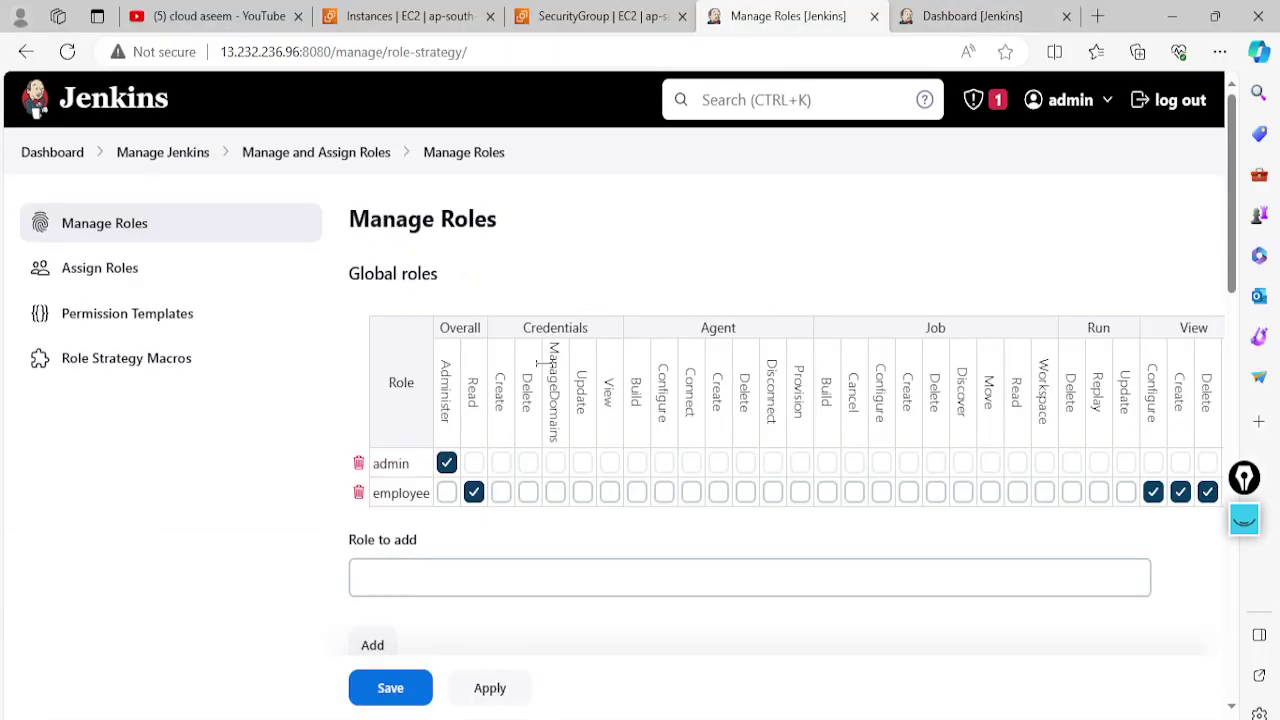
pyautogui.click(89, 281)
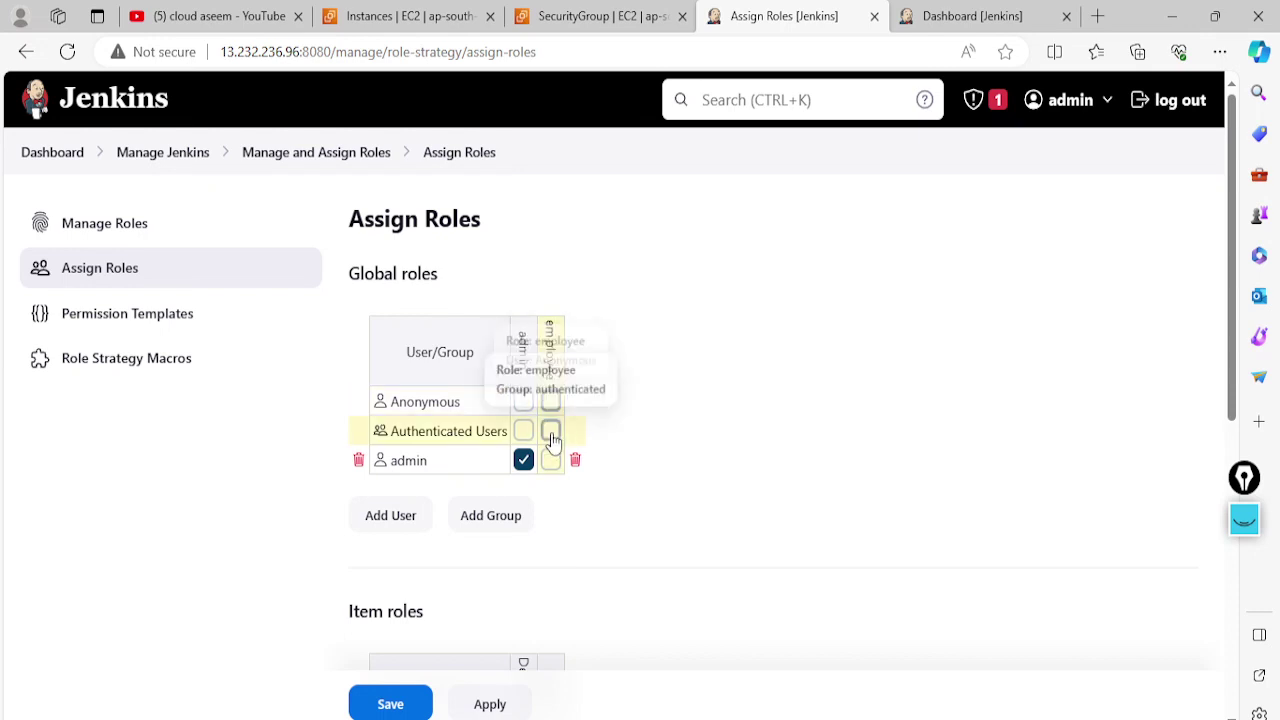
pyautogui.scroll(-1, 610, 482)
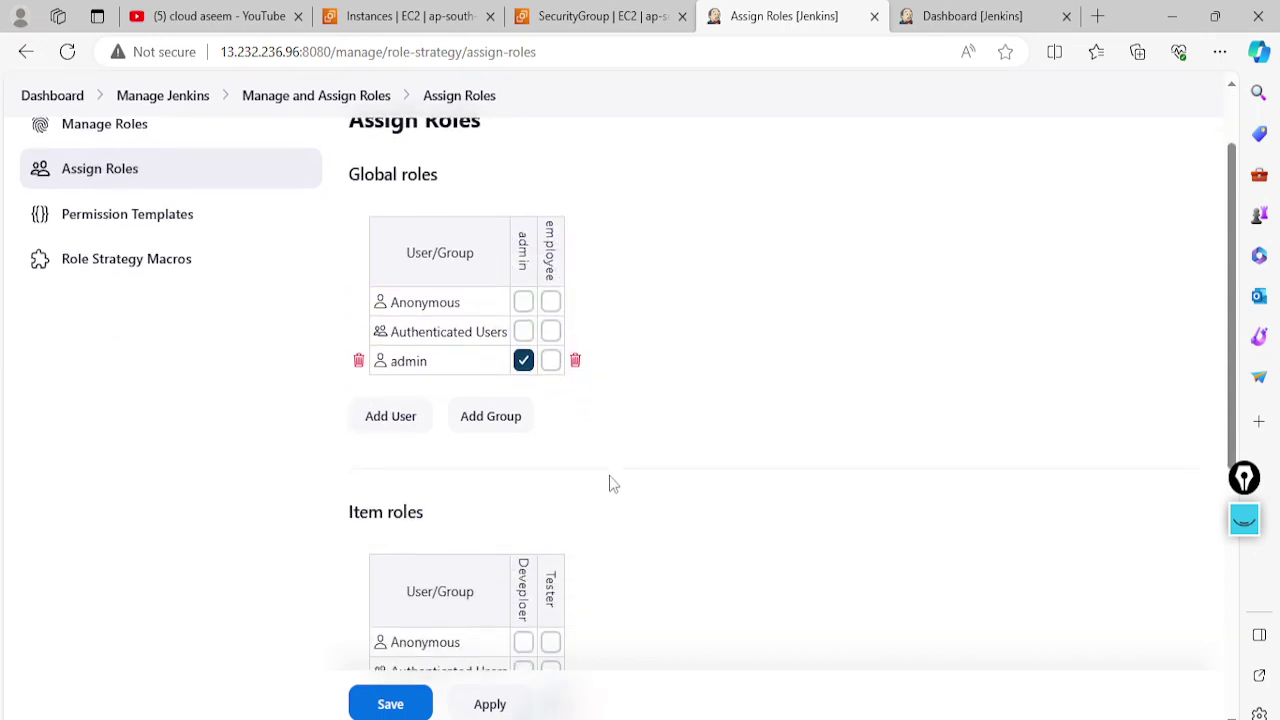
pyautogui.scroll(-2, 610, 482)
pyautogui.scroll(2, 609, 483)
pyautogui.scroll(1, 557, 423)
pyautogui.scroll(-1, 669, 431)
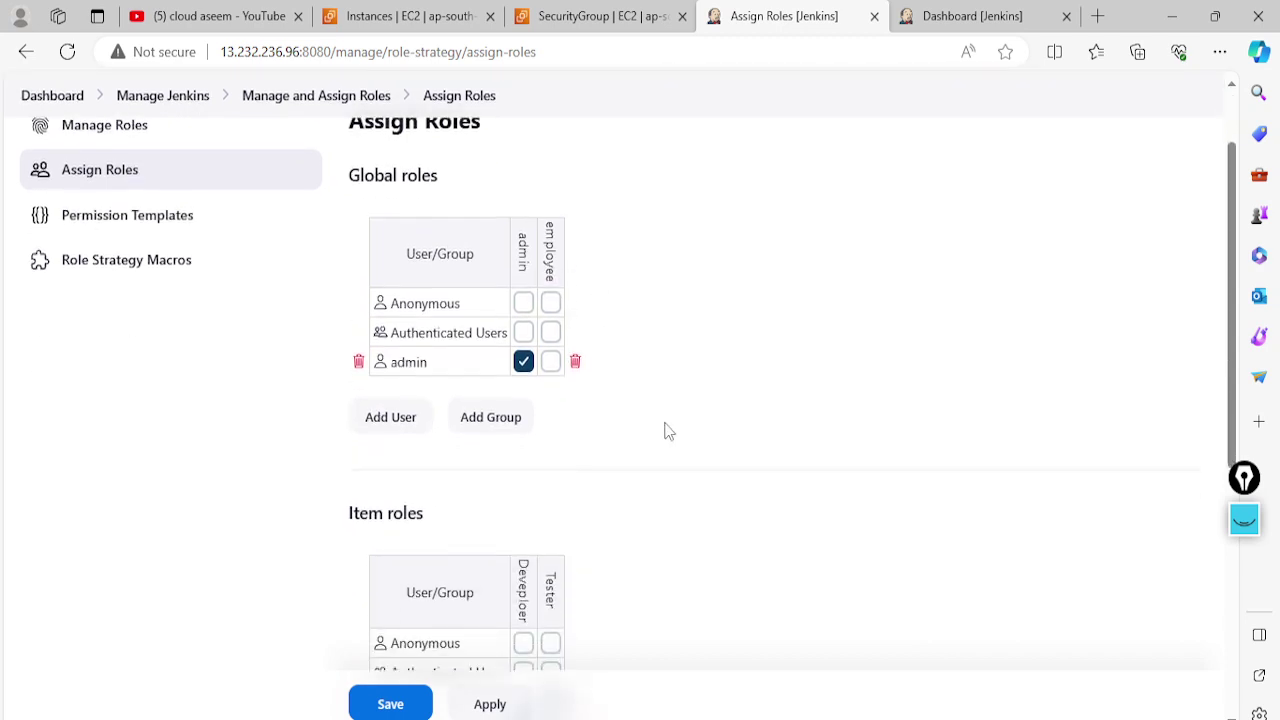
pyautogui.click(396, 420)
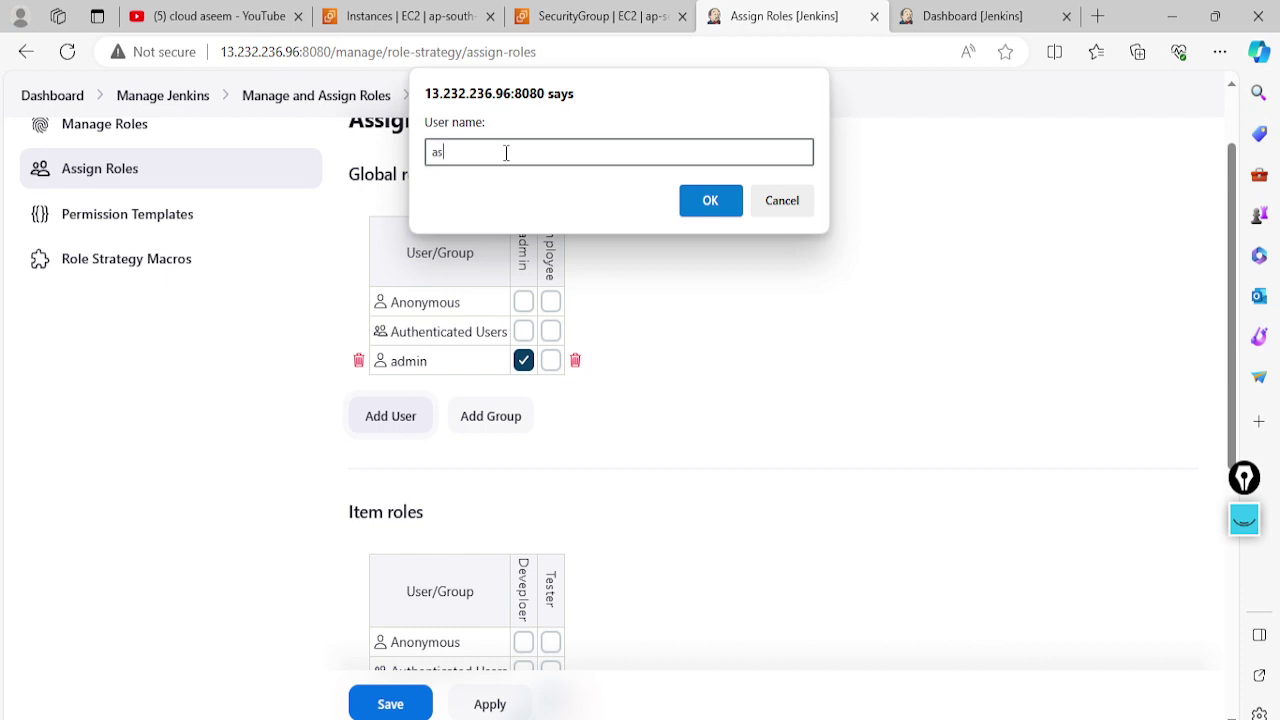
pyautogui.click(711, 205)
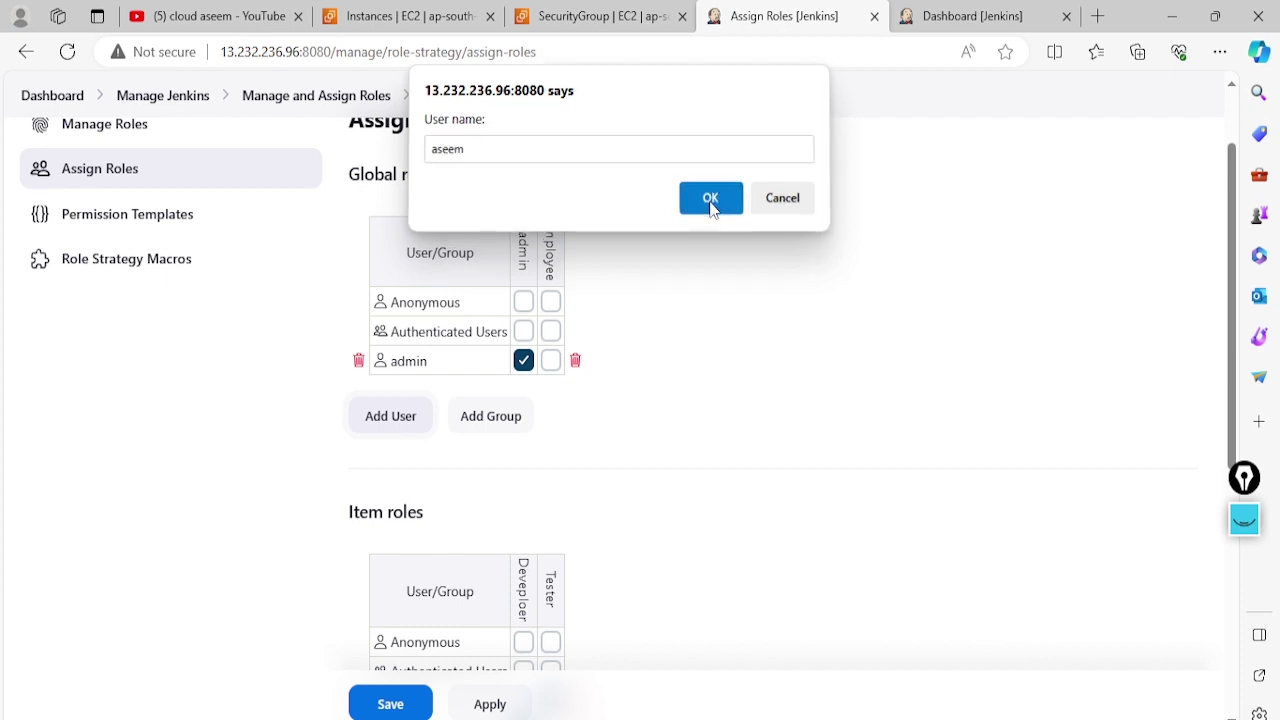
# Add the tester user as a second global role row, then apply and save the assignments
pyautogui.click(392, 447)
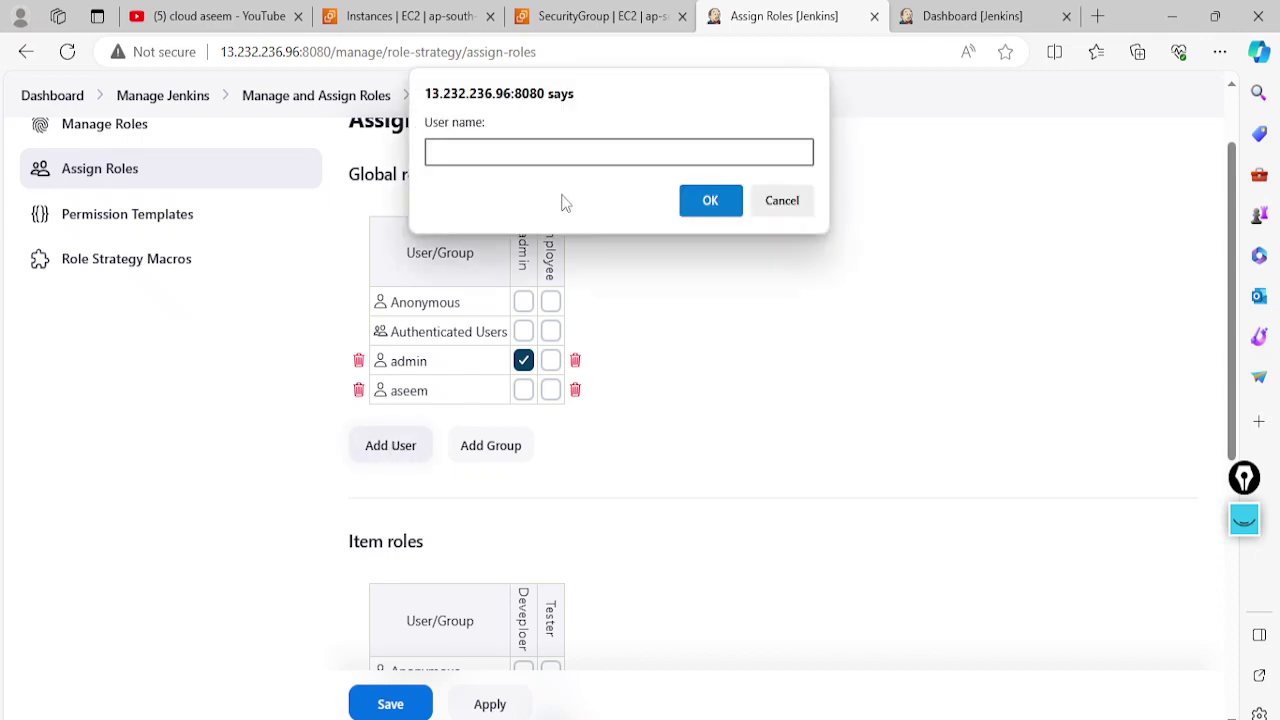
pyautogui.write('akram')
pyautogui.click(710, 205)
pyautogui.scroll(-1, 430, 507)
pyautogui.scroll(-3, 425, 507)
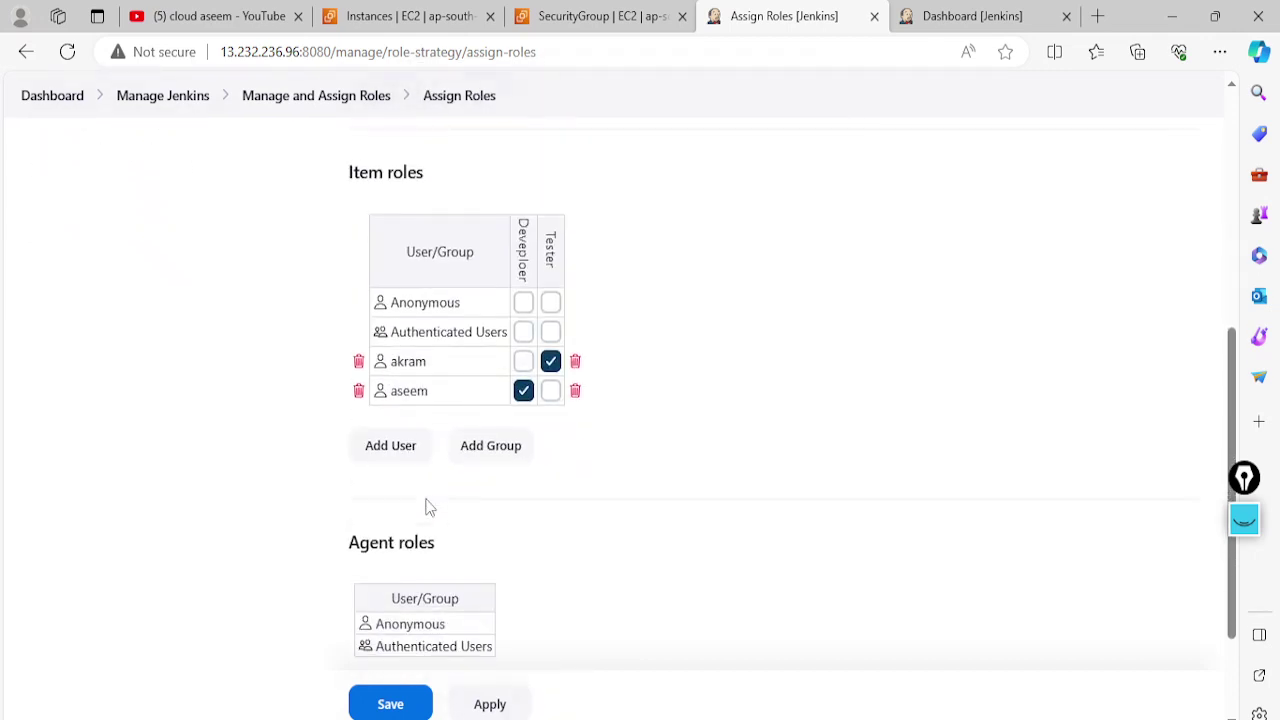
pyautogui.scroll(-1, 425, 507)
pyautogui.scroll(2, 429, 514)
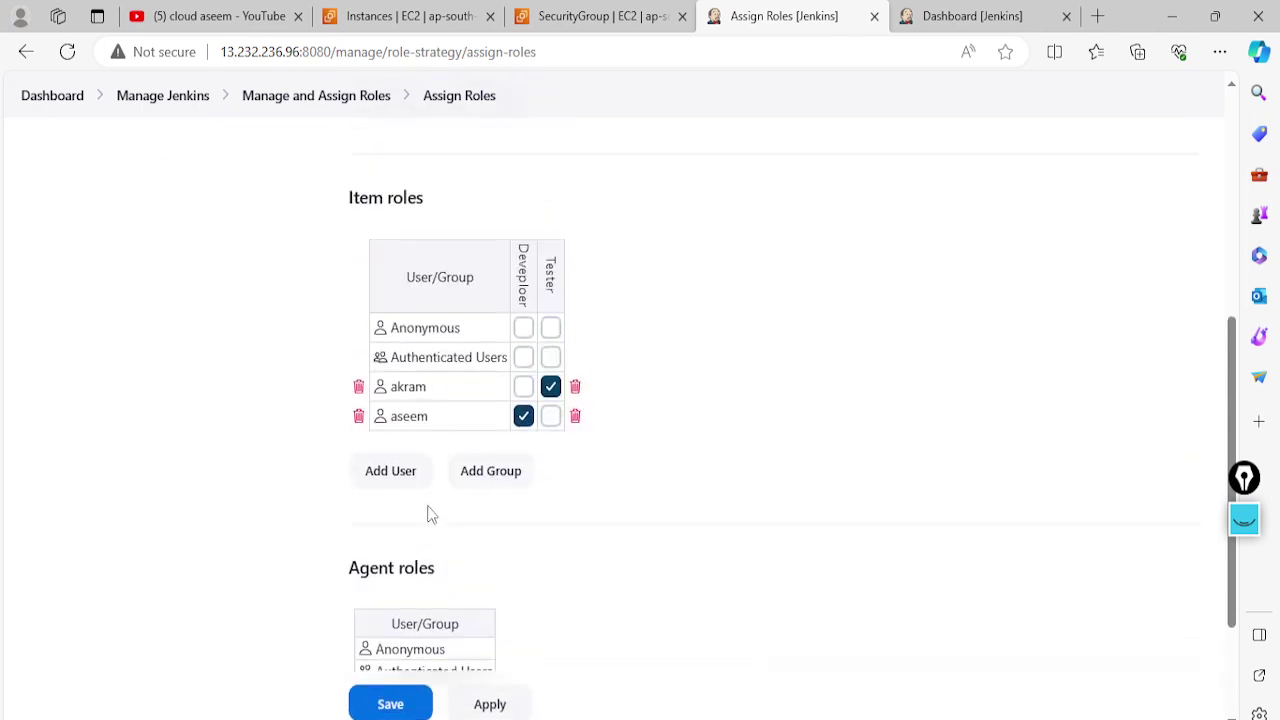
pyautogui.click(490, 704)
pyautogui.click(420, 702)
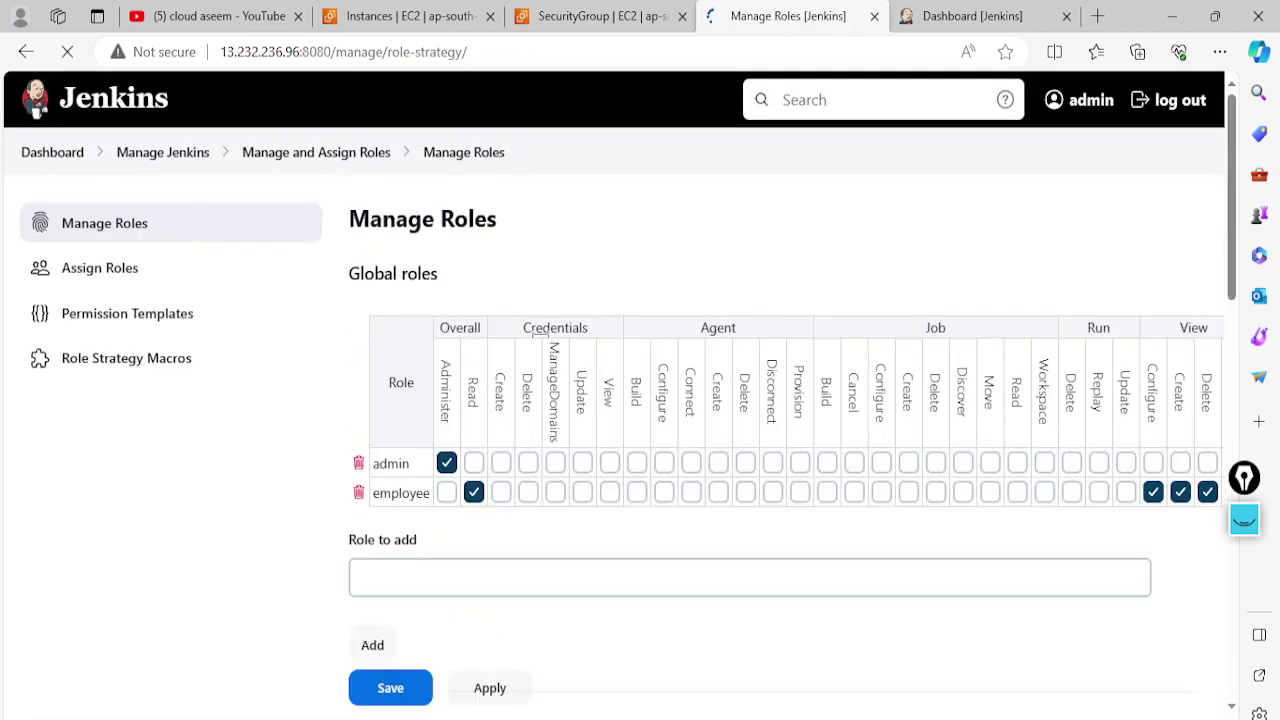
pyautogui.click(100, 275)
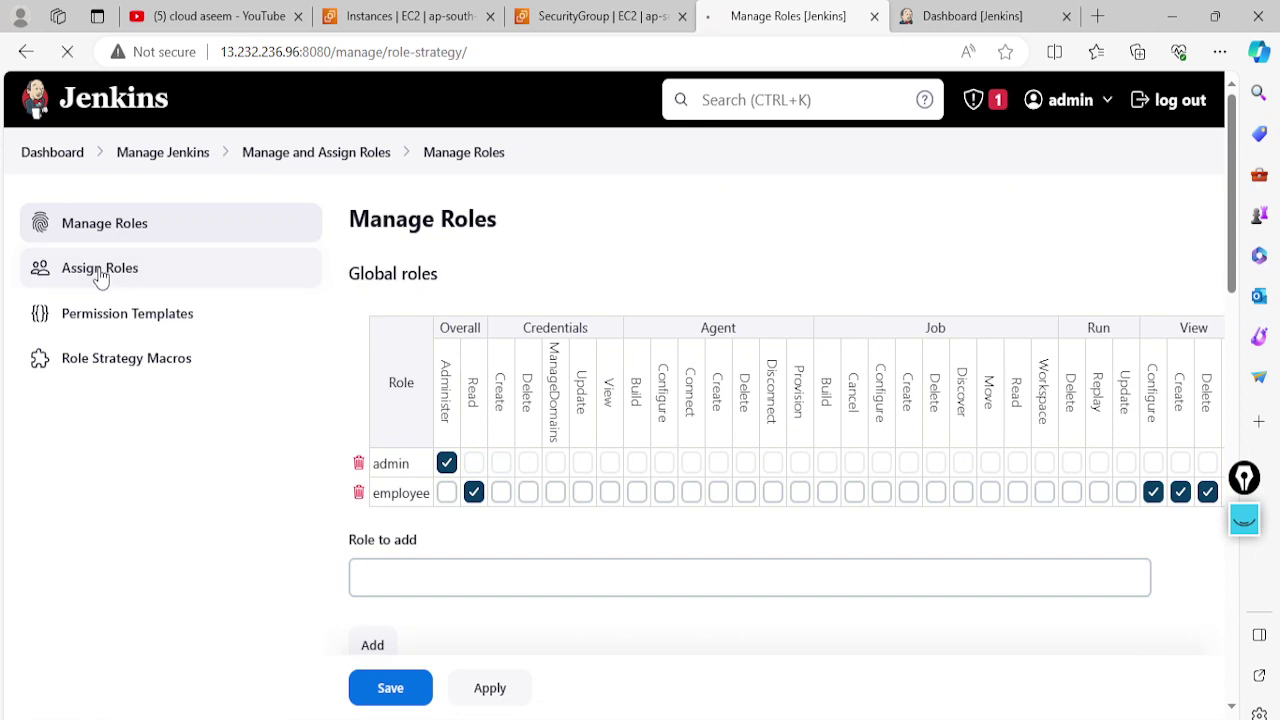
pyautogui.scroll(-6, 648, 416)
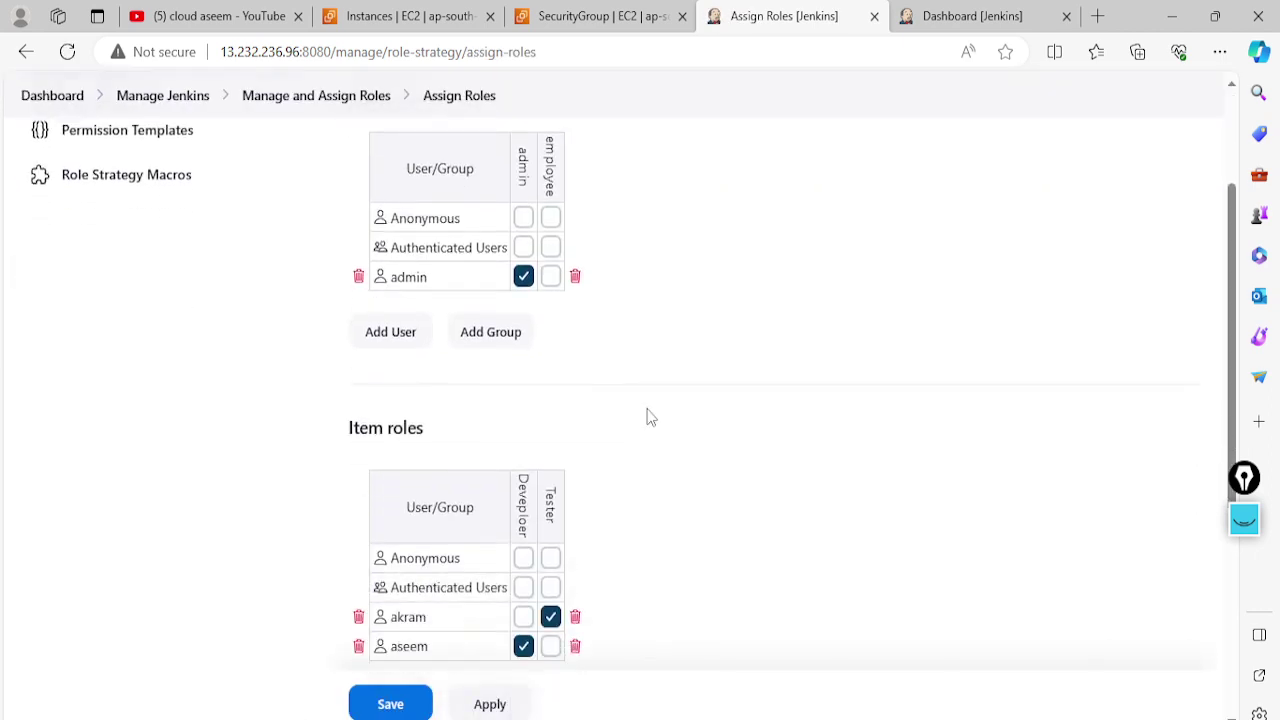
pyautogui.scroll(7, 586, 445)
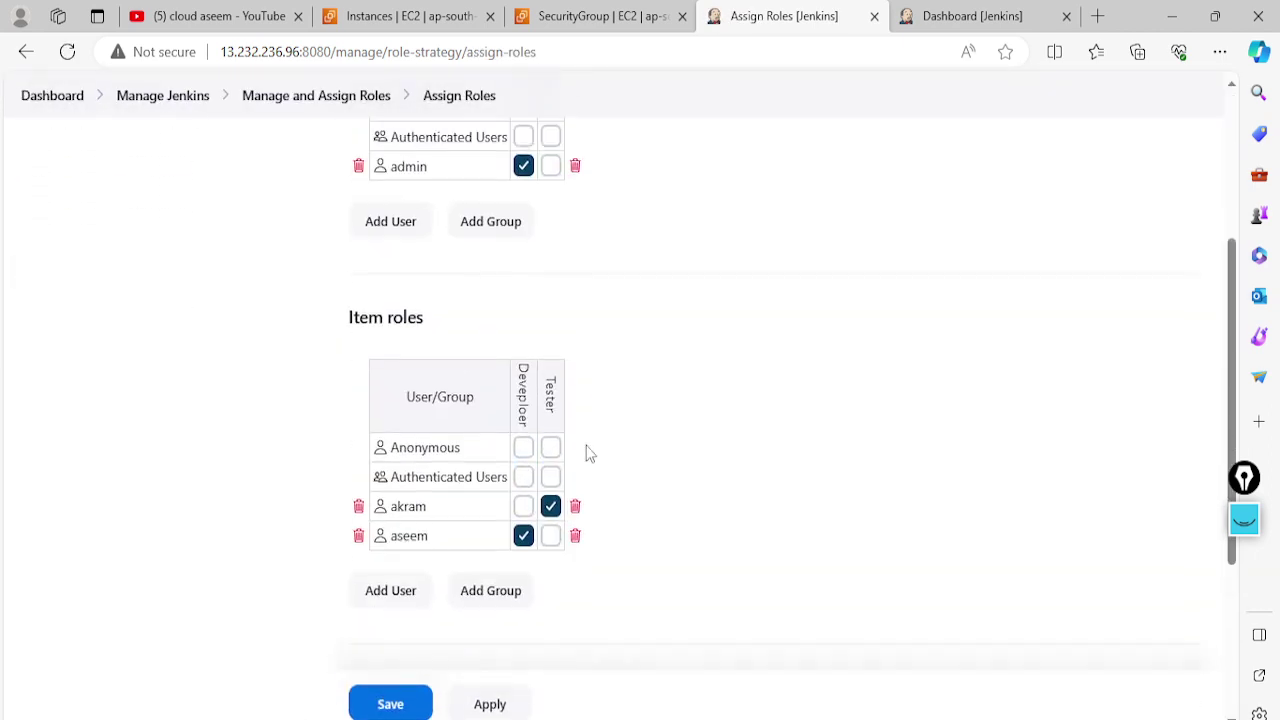
pyautogui.scroll(1, 145, 210)
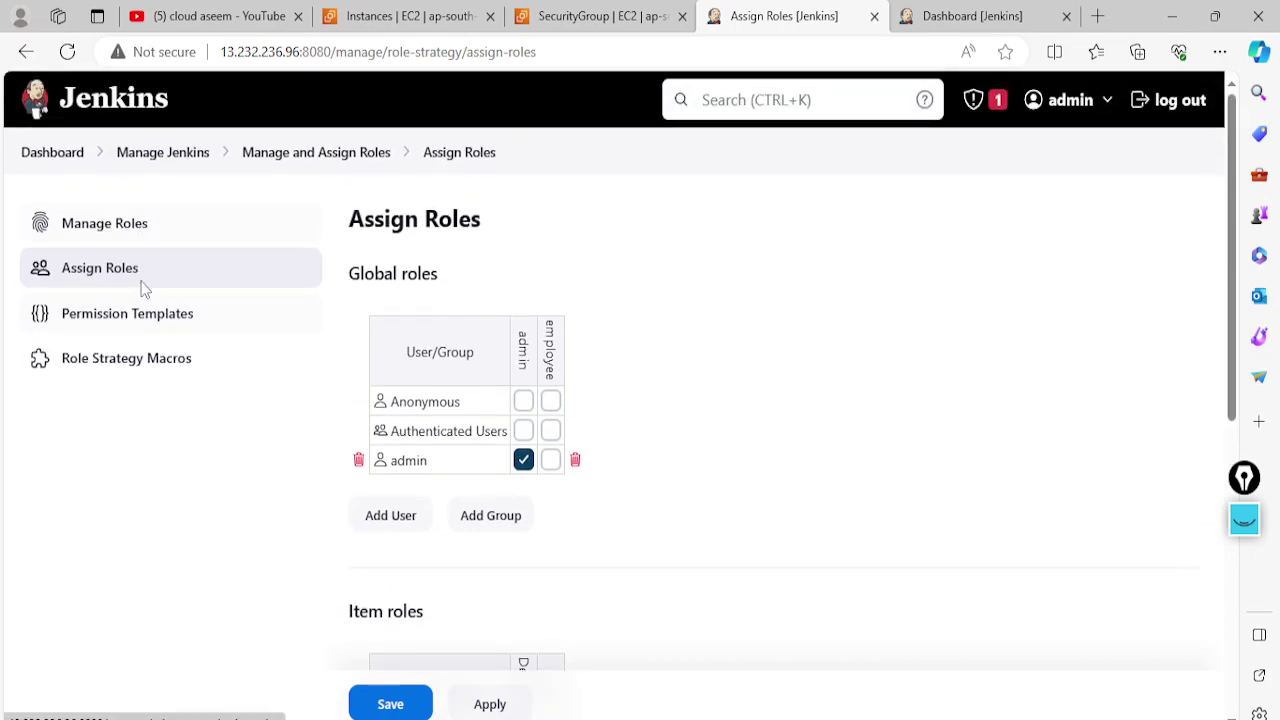
pyautogui.click(134, 221)
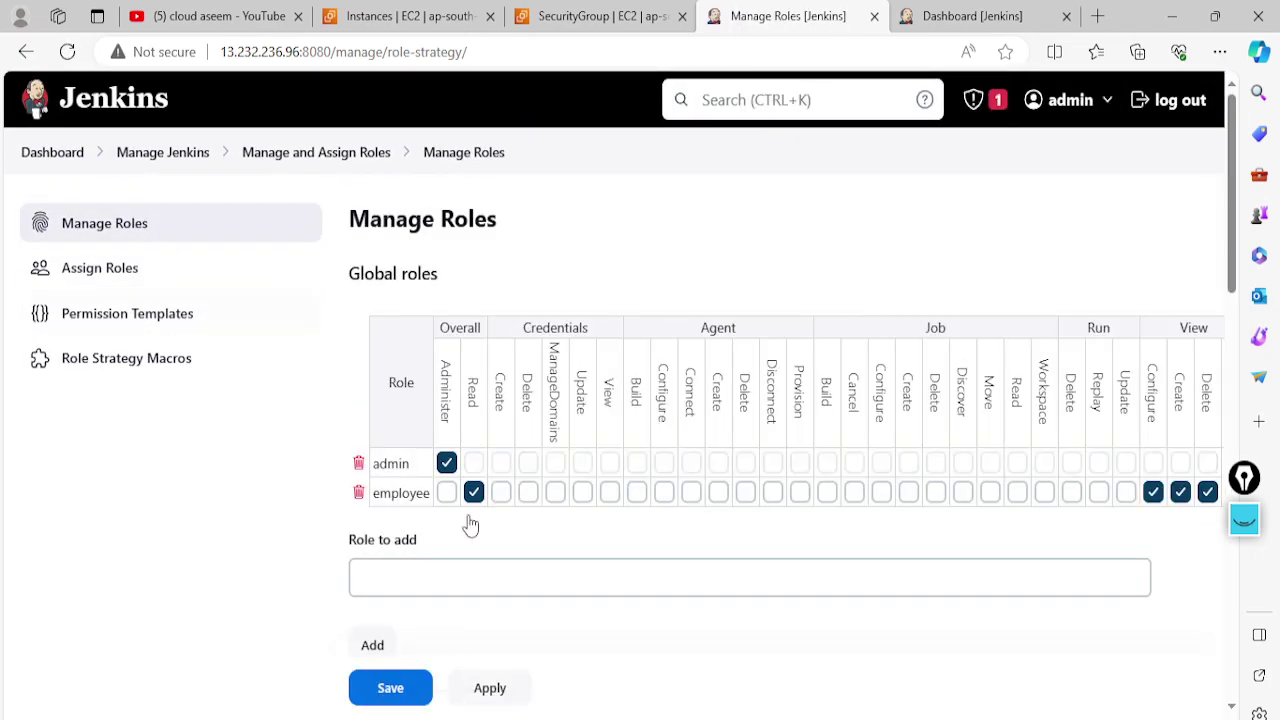
pyautogui.scroll(-2, 470, 525)
pyautogui.scroll(-1, 478, 514)
pyautogui.scroll(-3, 478, 514)
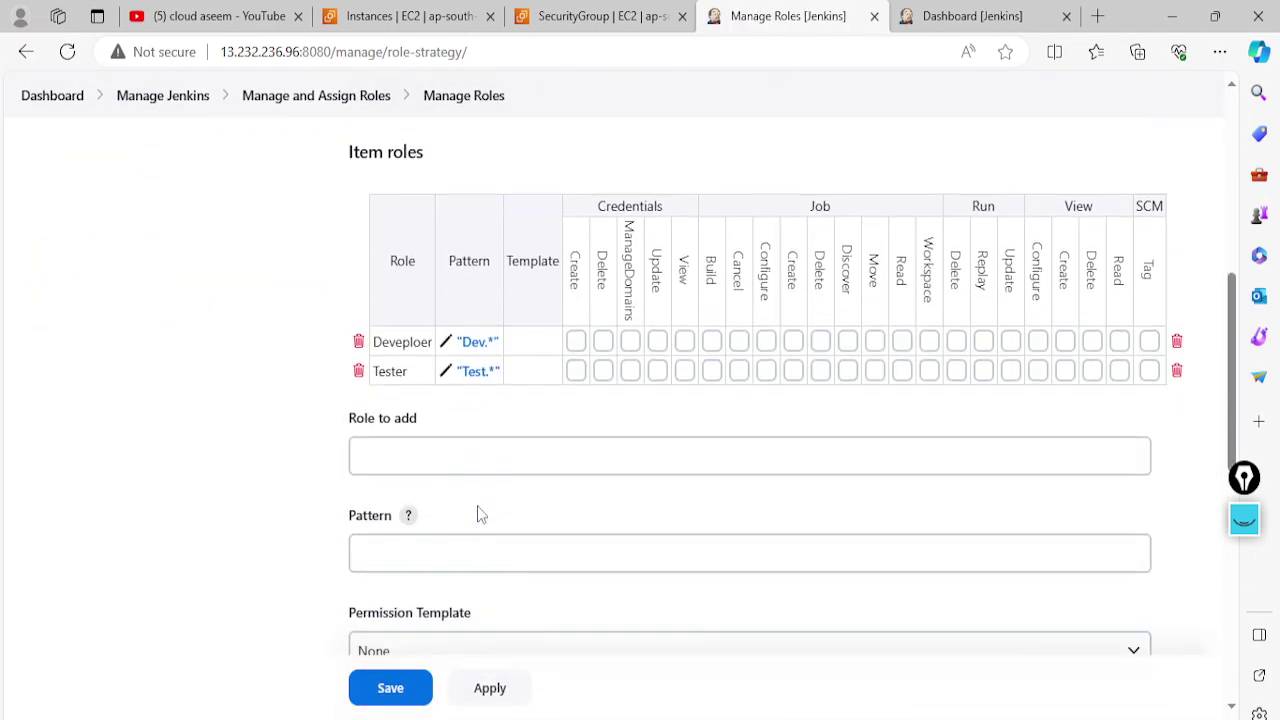
pyautogui.scroll(-5, 478, 512)
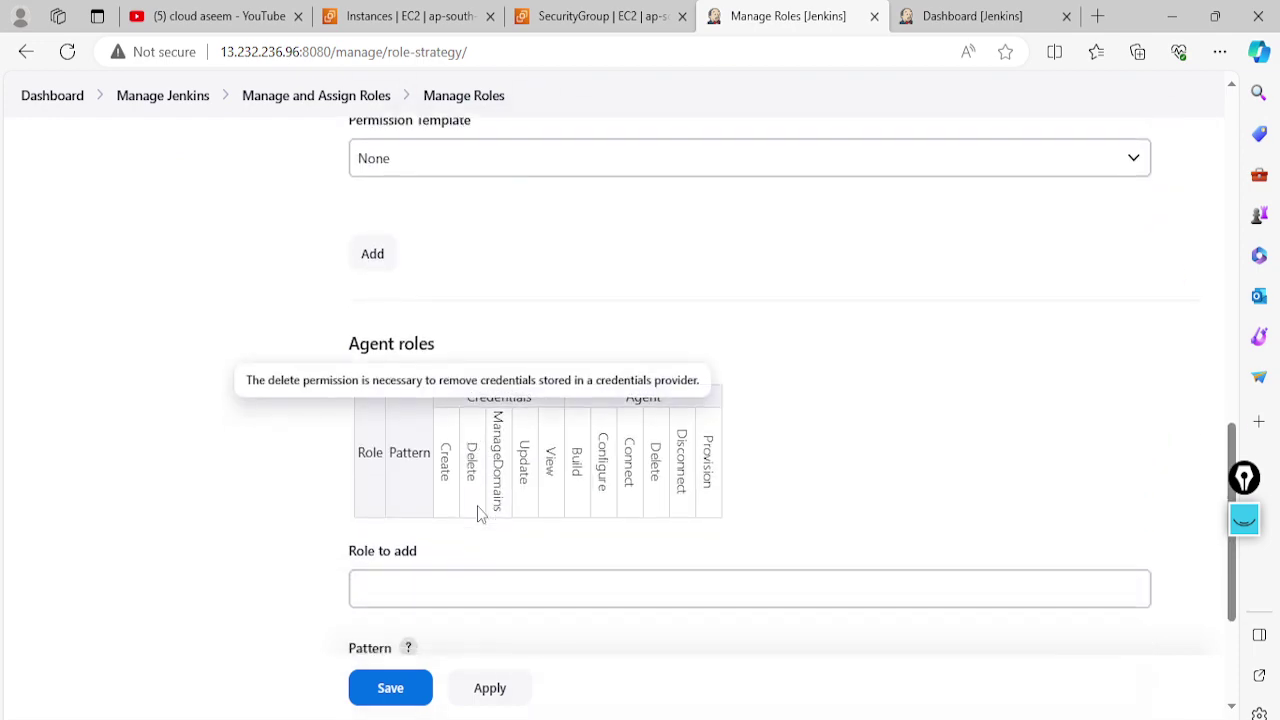
pyautogui.scroll(4, 478, 506)
pyautogui.scroll(6, 478, 510)
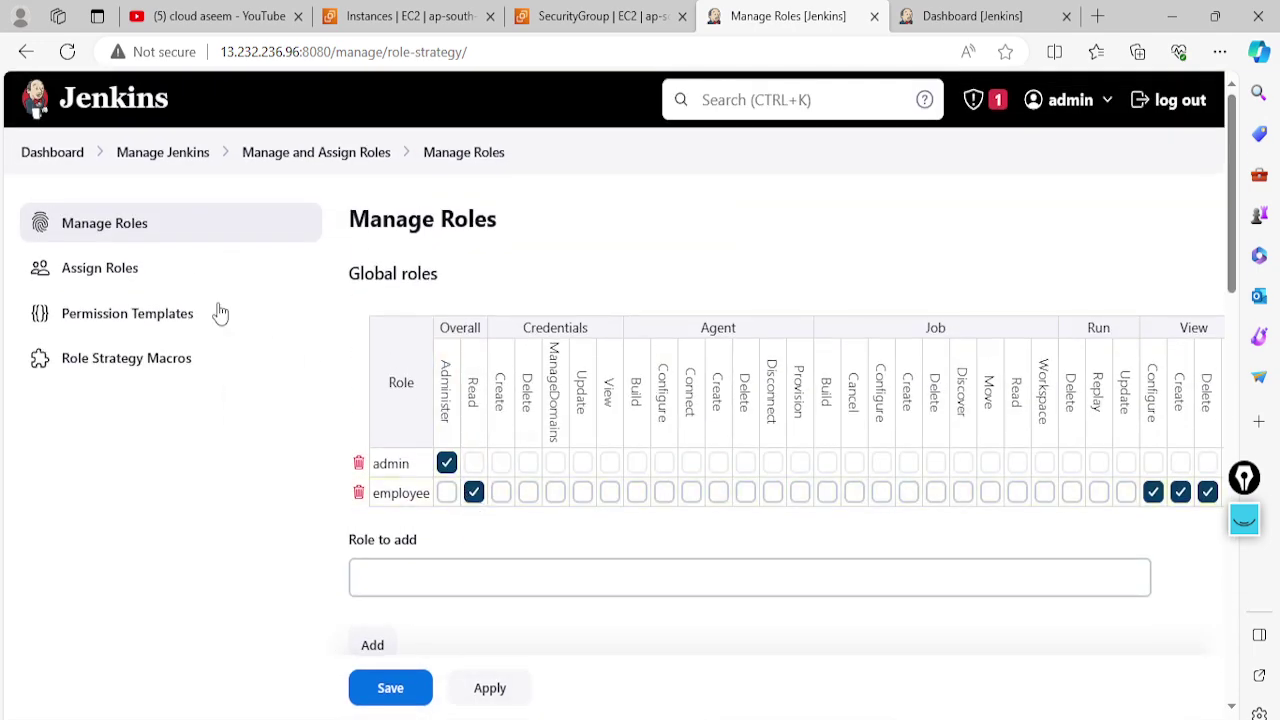
# On Assign Roles, add the developer user and give them the global employee role
pyautogui.click(130, 278)
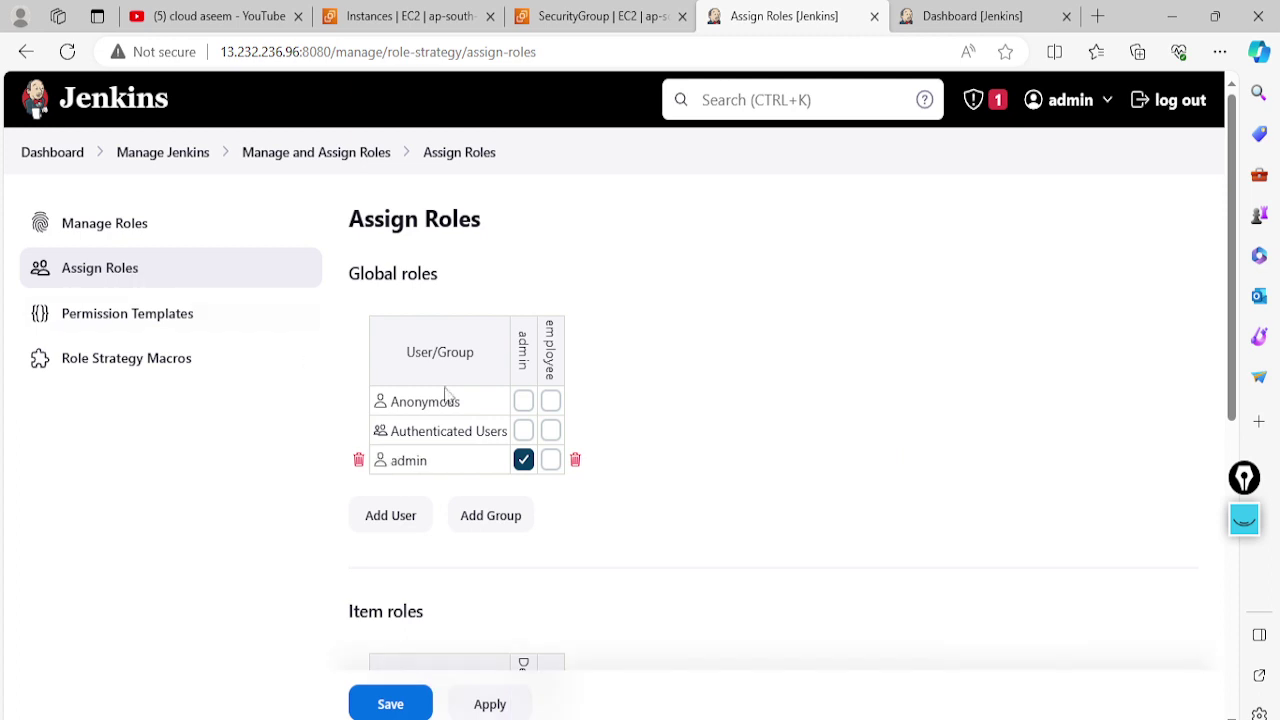
pyautogui.click(412, 516)
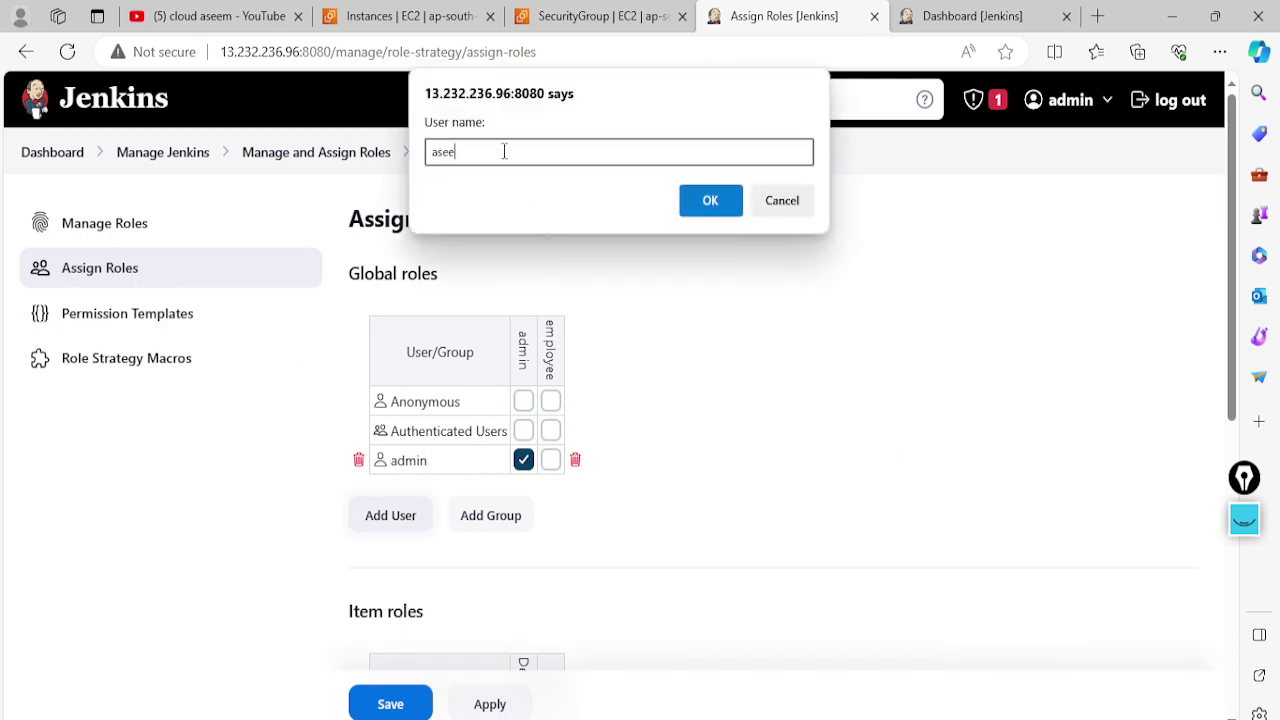
pyautogui.write('aseem')
pyautogui.click(710, 201)
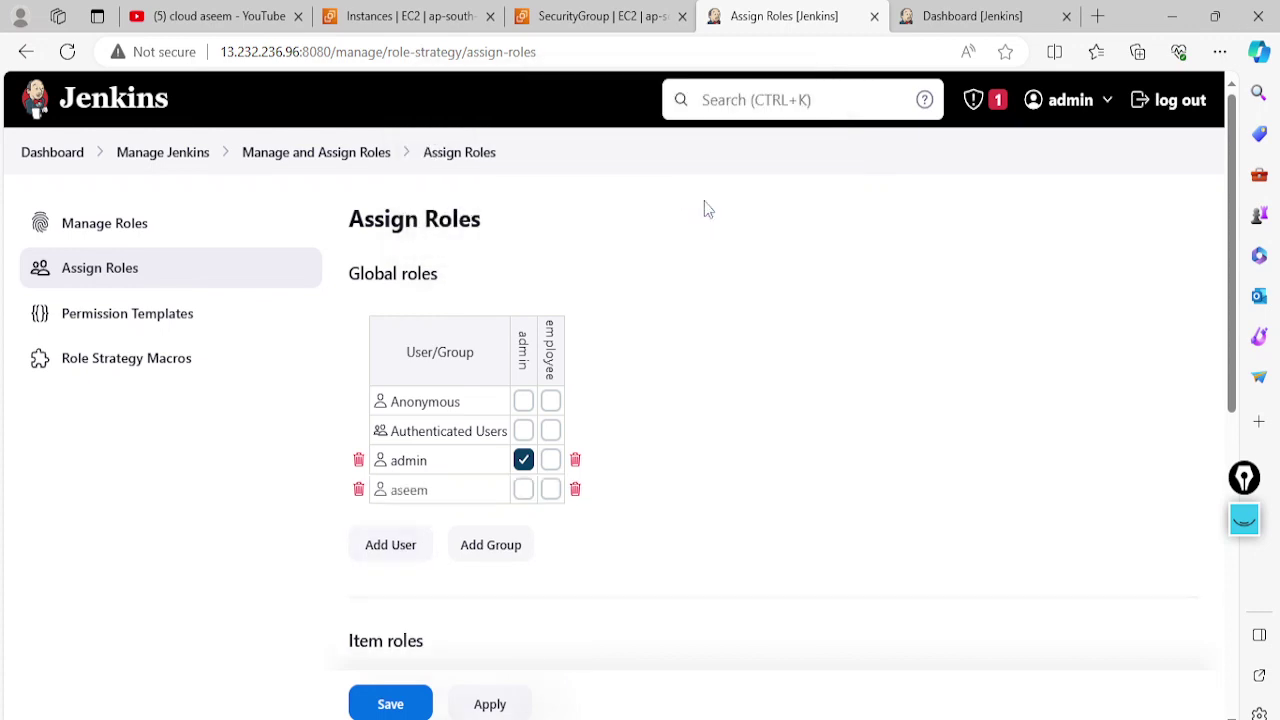
pyautogui.scroll(-1, 708, 306)
pyautogui.click(551, 390)
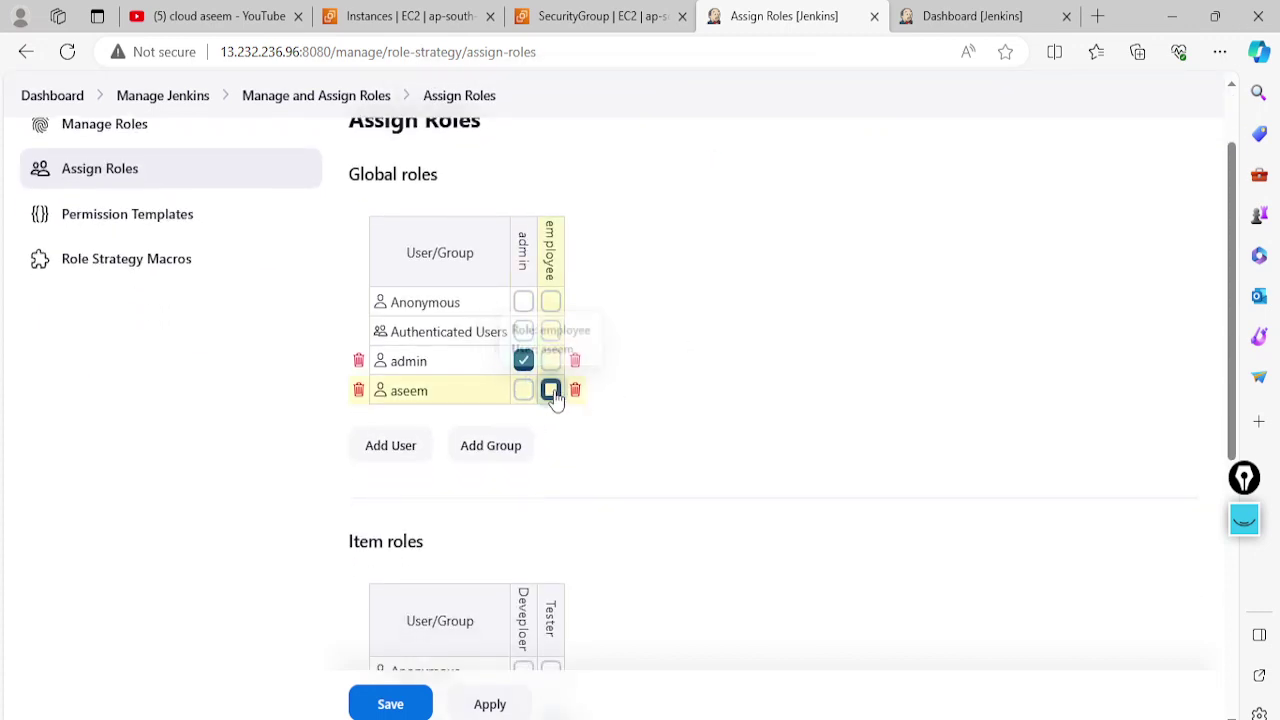
# Add the tester user with the global employee role, then apply and save
pyautogui.scroll(-1, 450, 410)
pyautogui.click(390, 346)
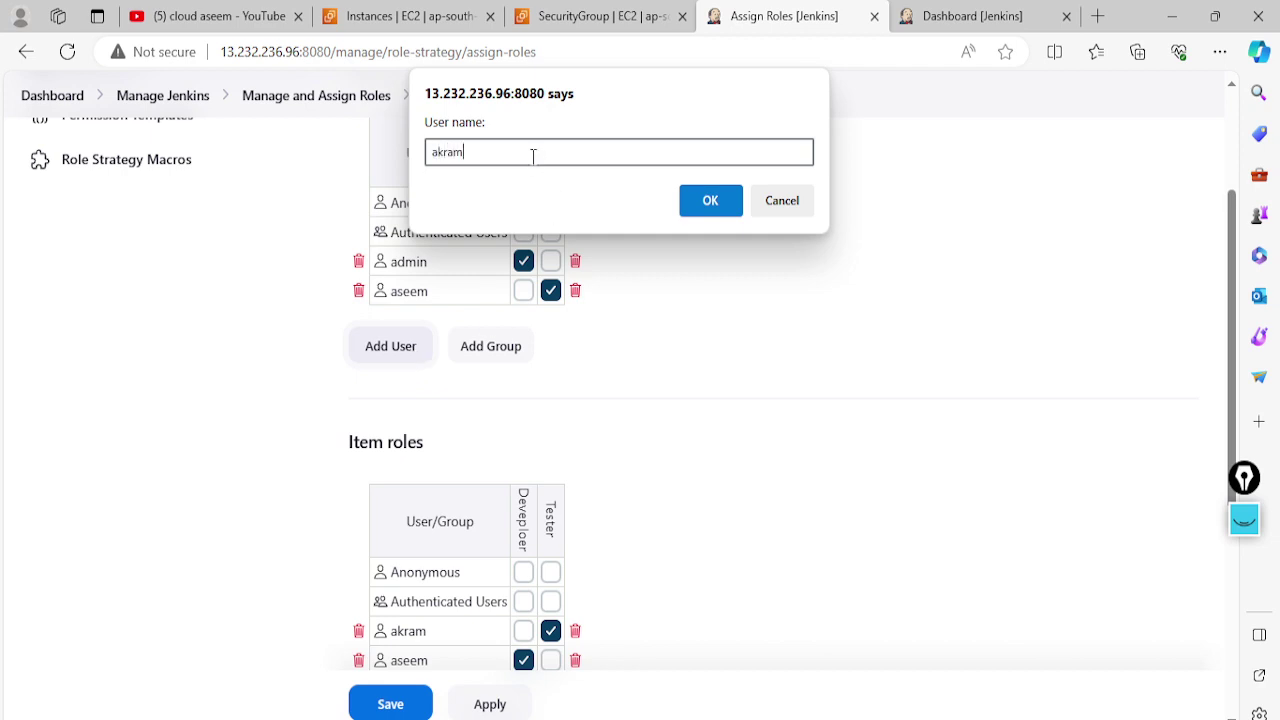
pyautogui.click(731, 205)
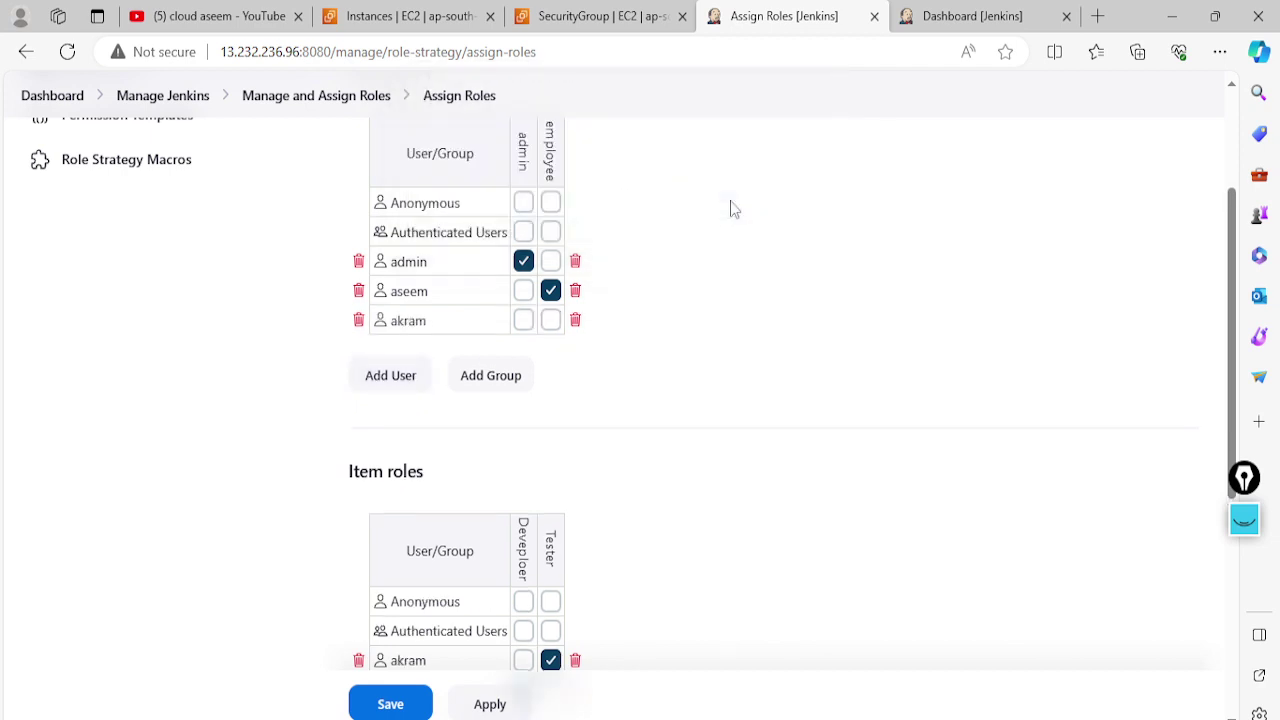
pyautogui.click(550, 320)
pyautogui.click(489, 708)
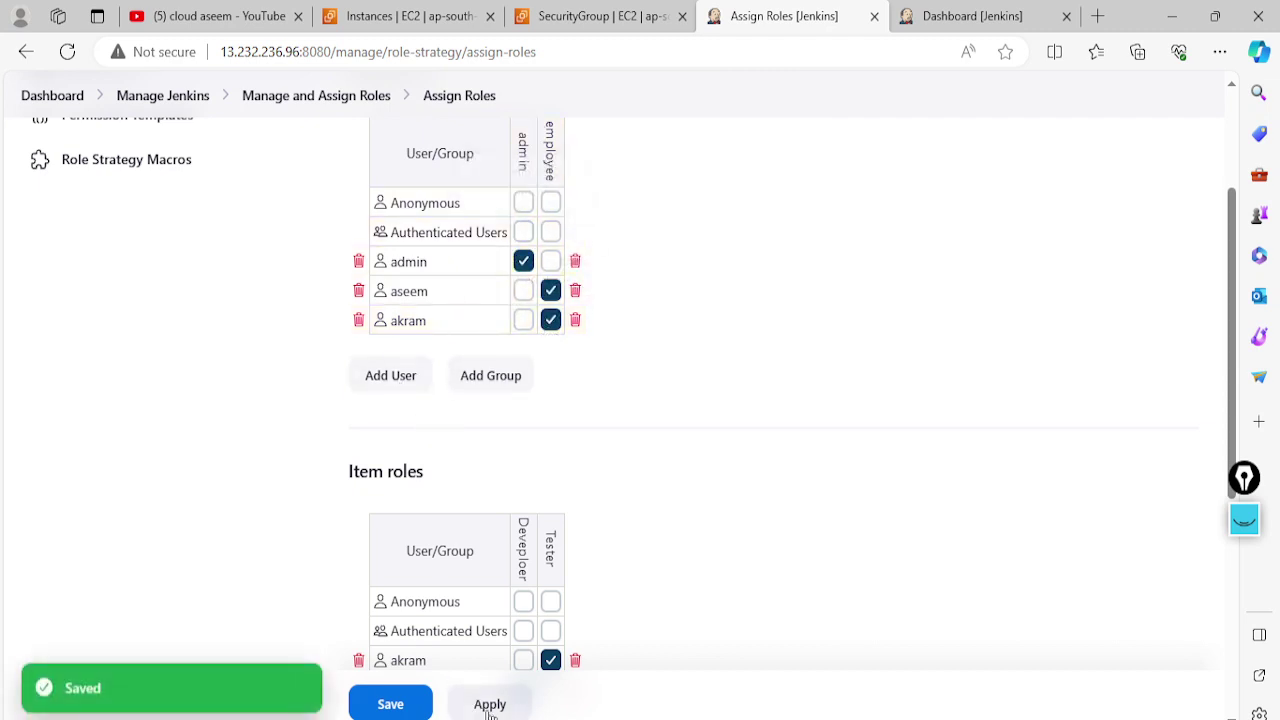
pyautogui.click(398, 705)
# Grant the Developer item role credential view plus job, run, view and SCM Tag permissions
pyautogui.scroll(-3, 535, 459)
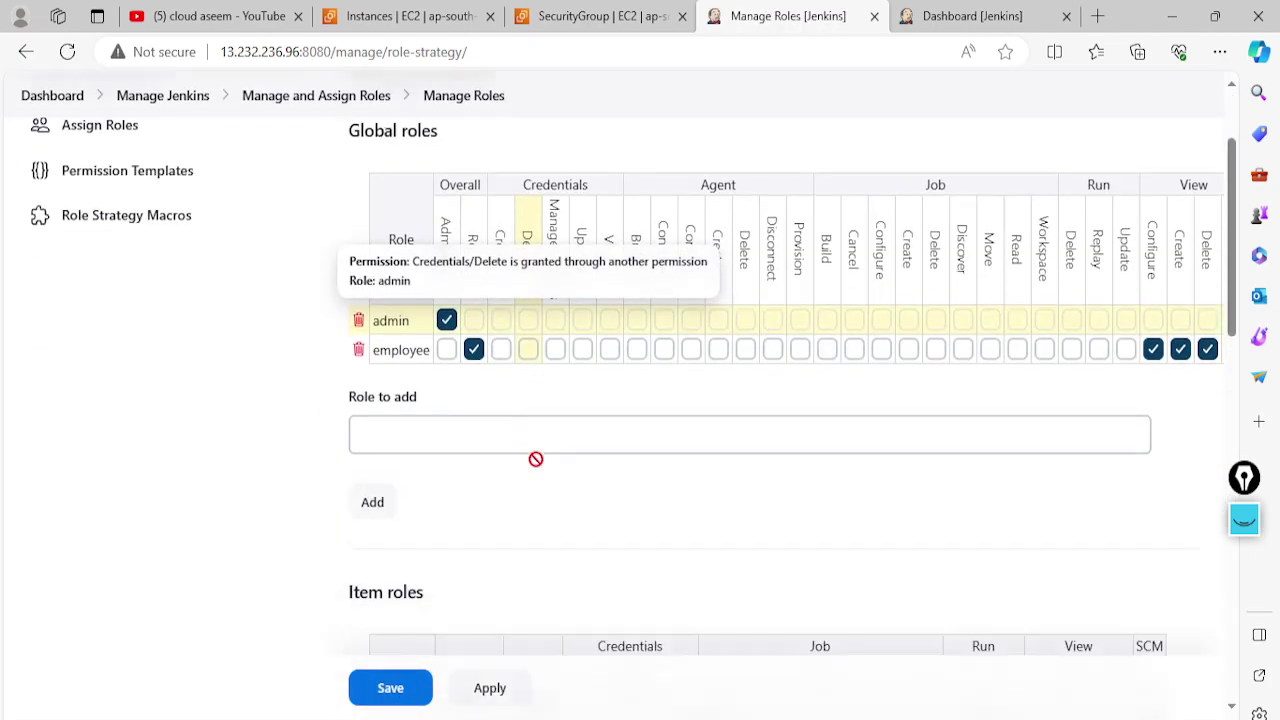
pyautogui.scroll(2, 535, 459)
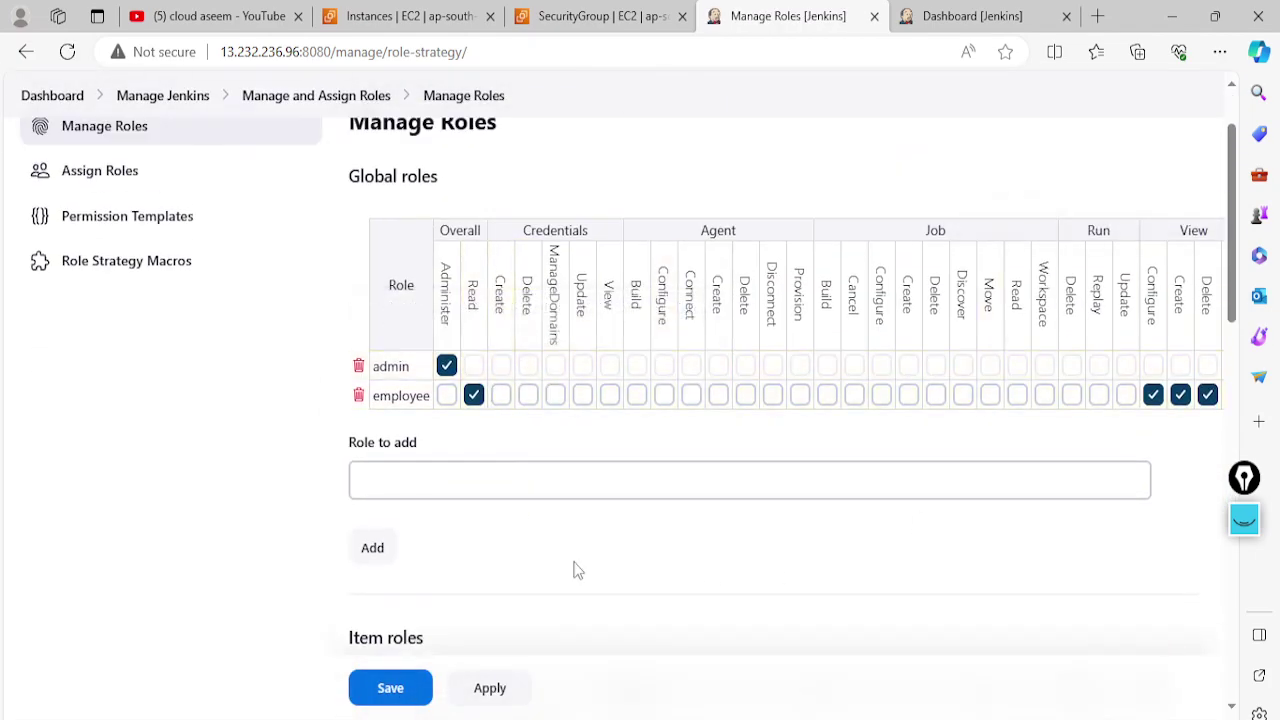
pyautogui.scroll(-7, 574, 566)
pyautogui.scroll(2, 560, 262)
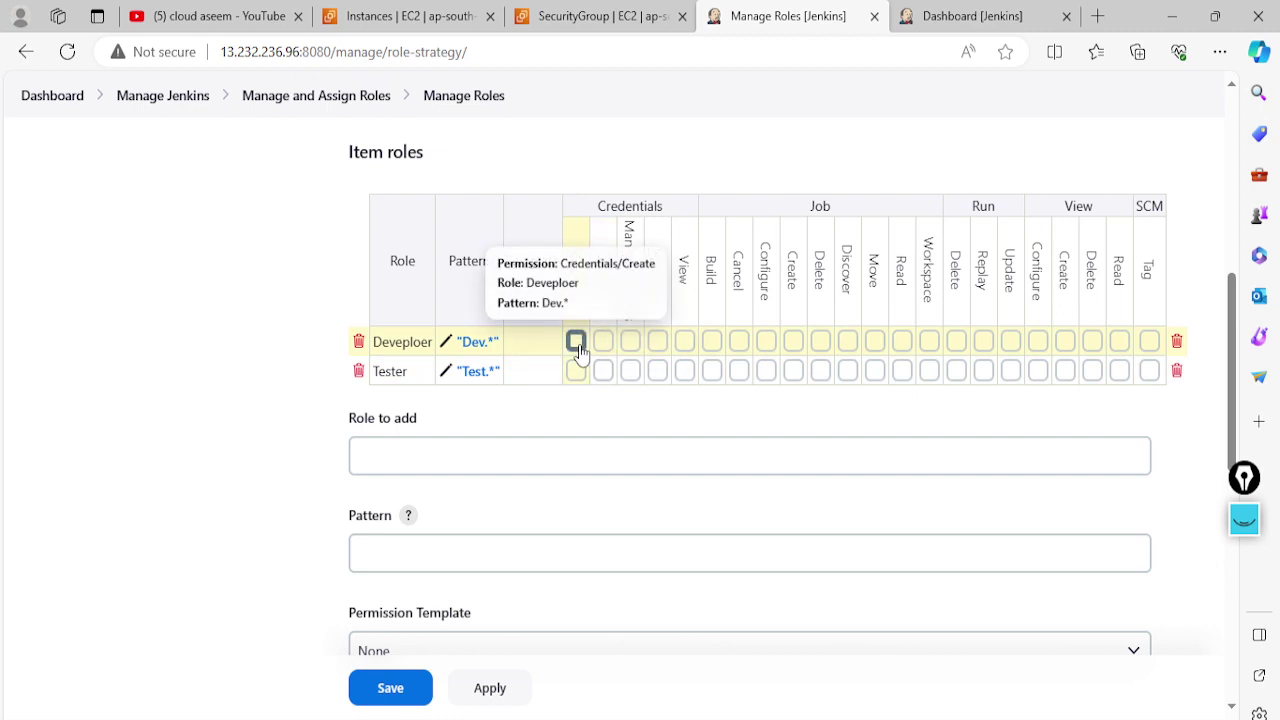
pyautogui.click(684, 341)
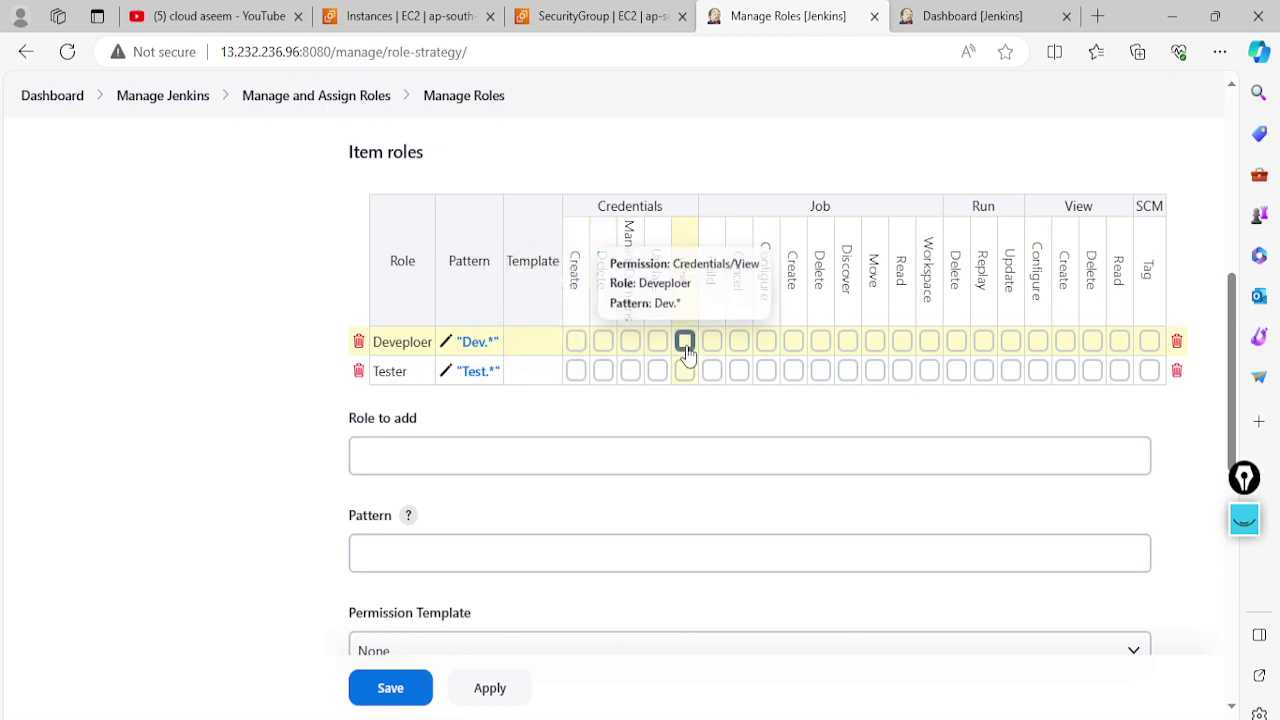
pyautogui.click(711, 341)
pyautogui.click(738, 341)
pyautogui.click(766, 341)
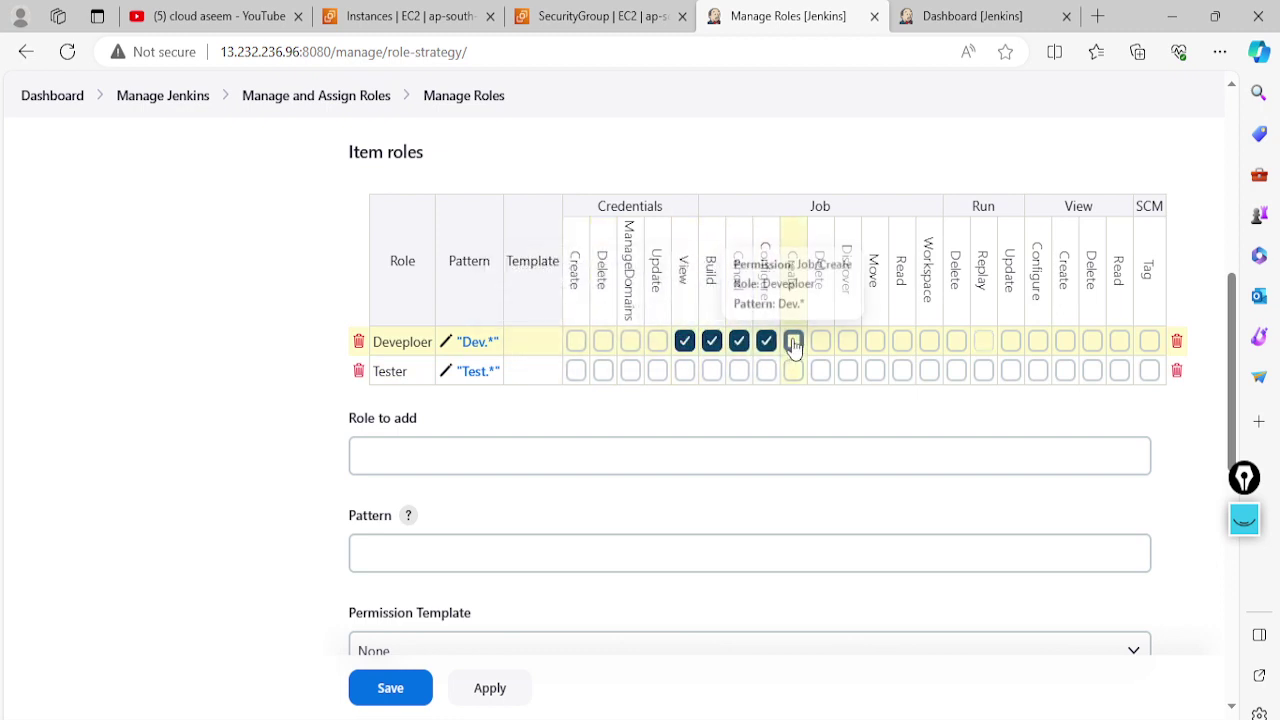
pyautogui.click(793, 341)
pyautogui.click(820, 341)
pyautogui.click(875, 341)
pyautogui.click(902, 341)
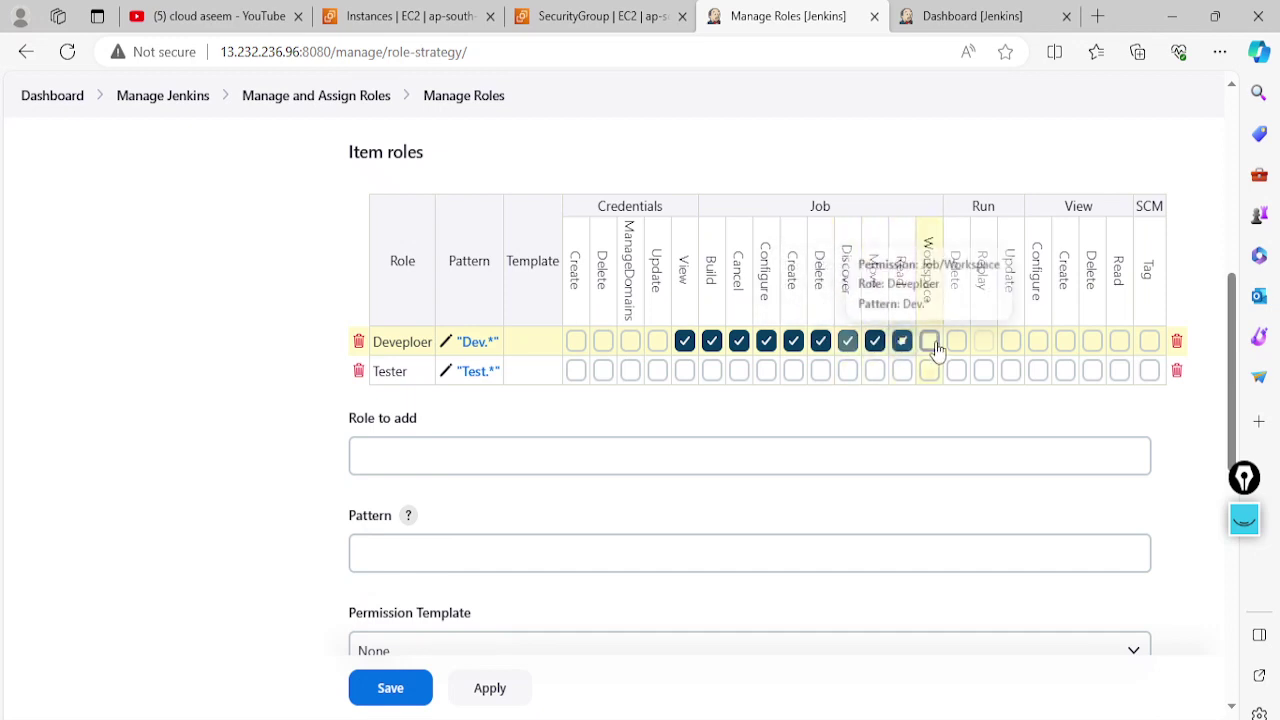
pyautogui.click(929, 341)
pyautogui.click(956, 341)
pyautogui.click(1011, 341)
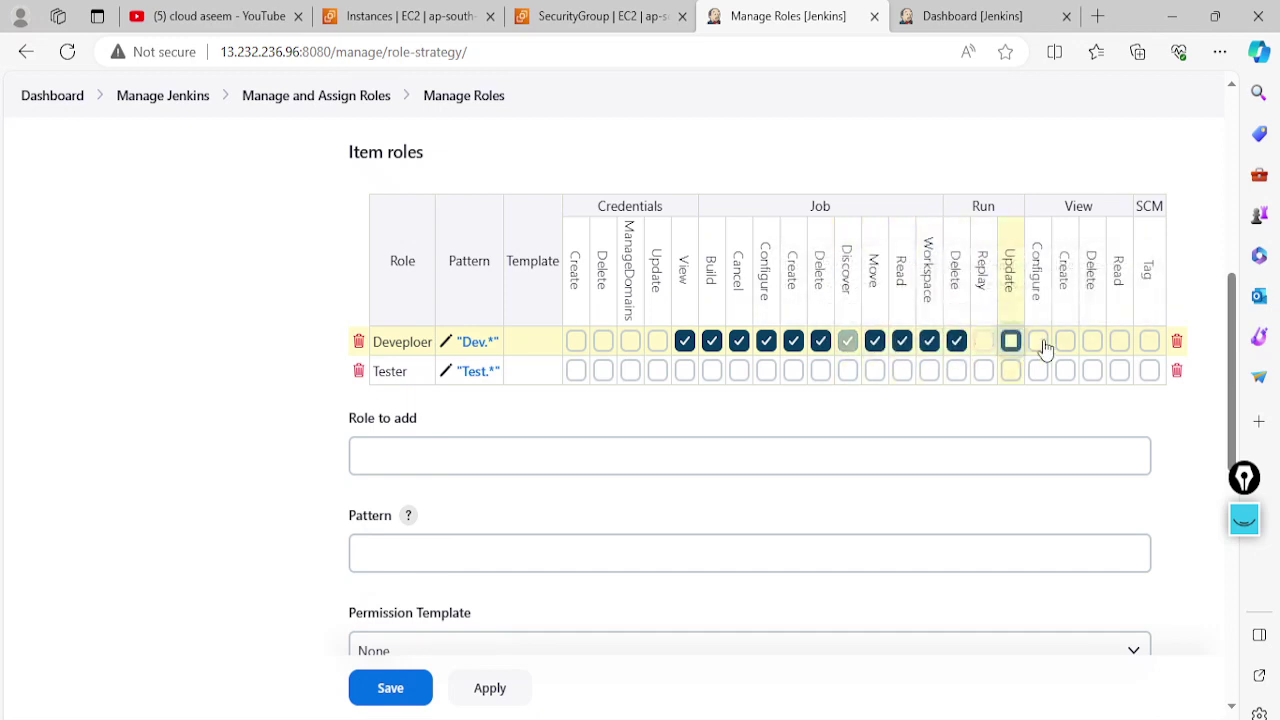
pyautogui.click(1038, 341)
pyautogui.click(1065, 341)
pyautogui.click(1092, 341)
pyautogui.click(1119, 341)
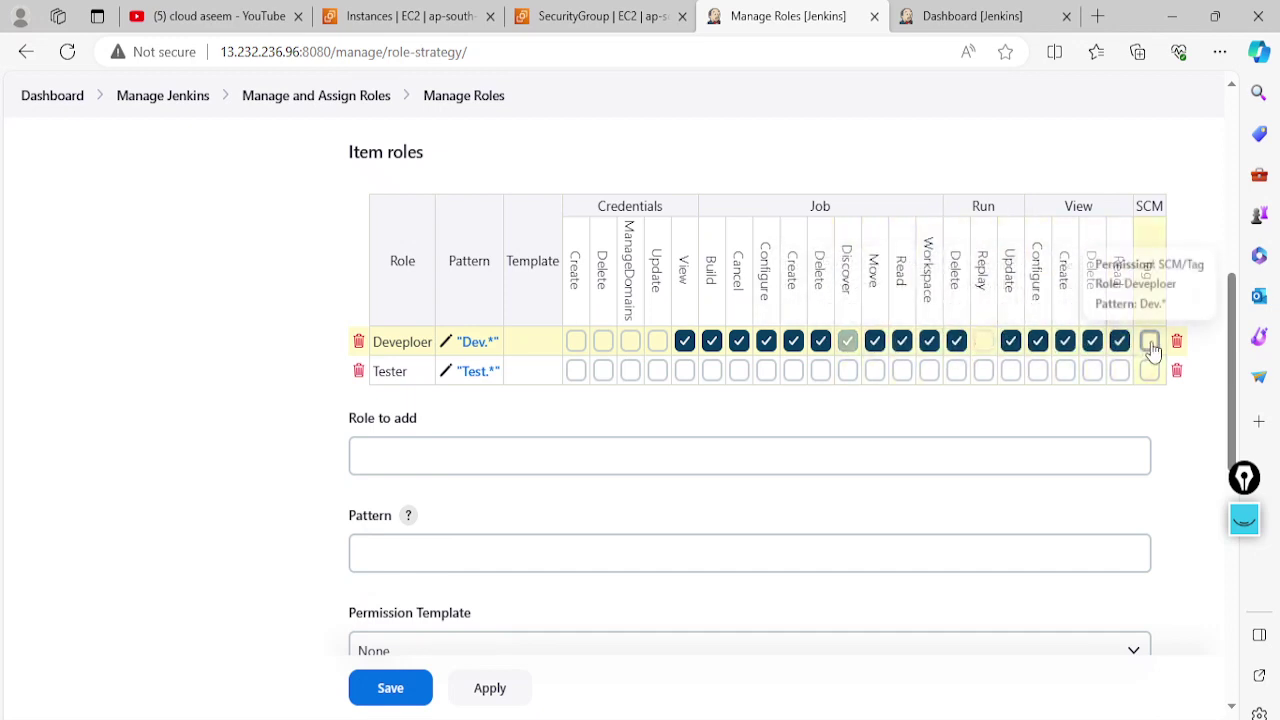
pyautogui.click(1148, 342)
# Grant the Tester item role SCM Tag, view, run and job permissions plus credential view, update and create
pyautogui.click(1149, 371)
pyautogui.click(1119, 371)
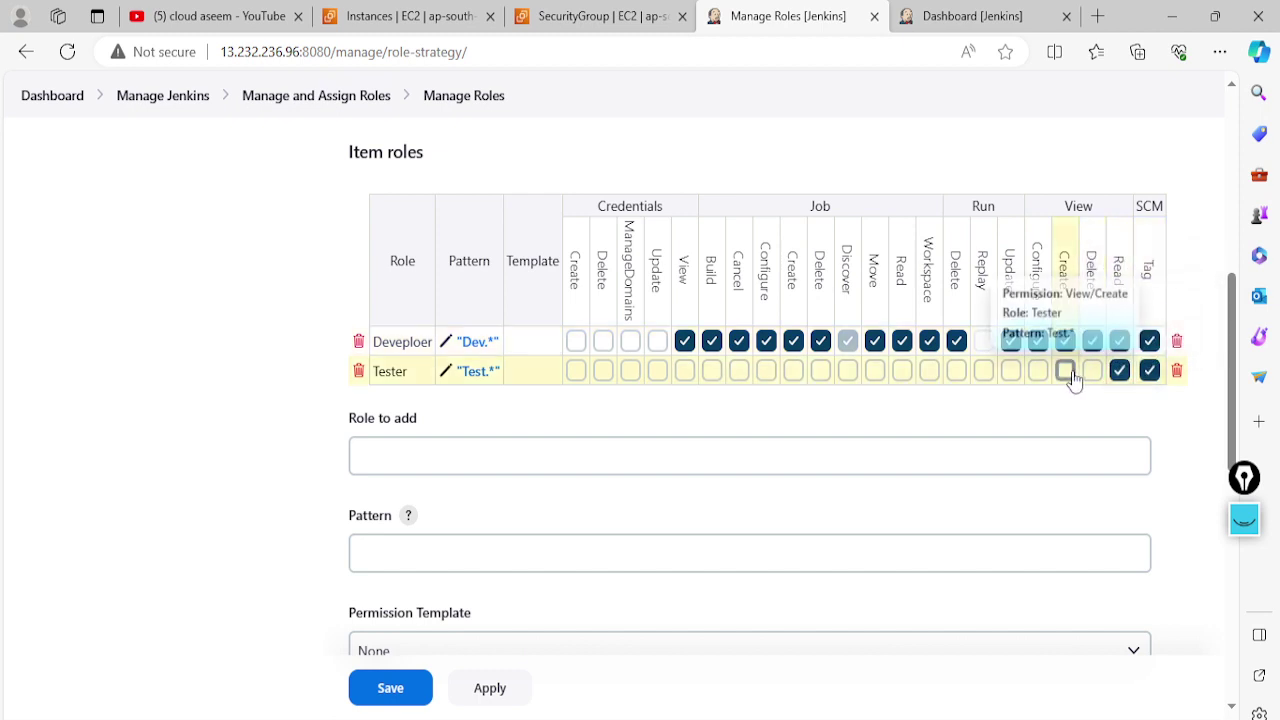
pyautogui.click(1065, 371)
pyautogui.click(1038, 371)
pyautogui.click(1011, 371)
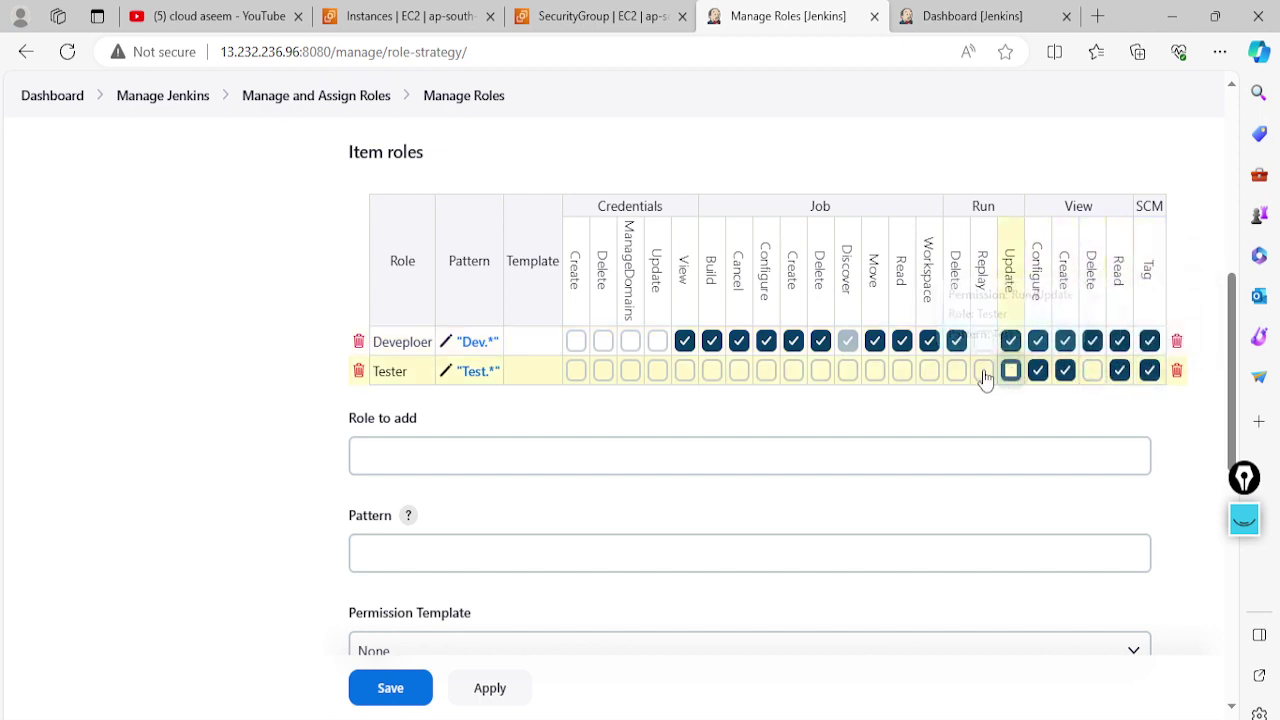
pyautogui.click(984, 371)
pyautogui.click(957, 371)
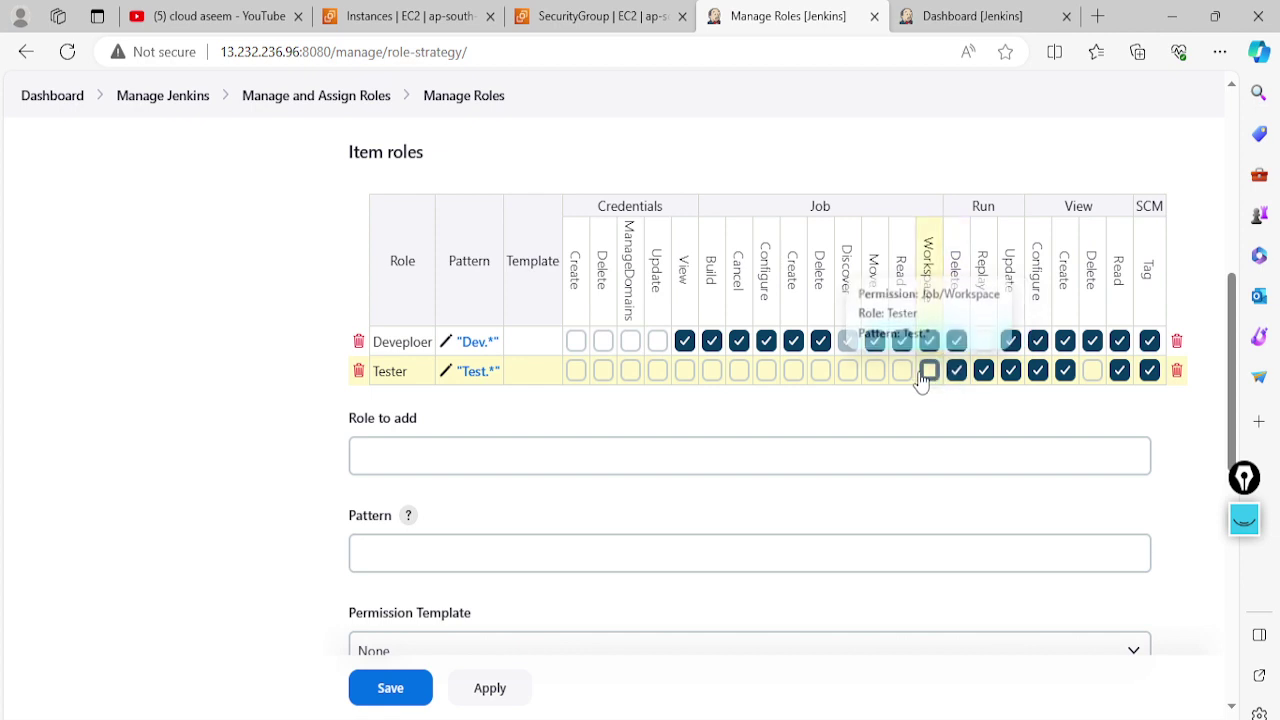
pyautogui.click(929, 371)
pyautogui.click(902, 371)
pyautogui.click(820, 371)
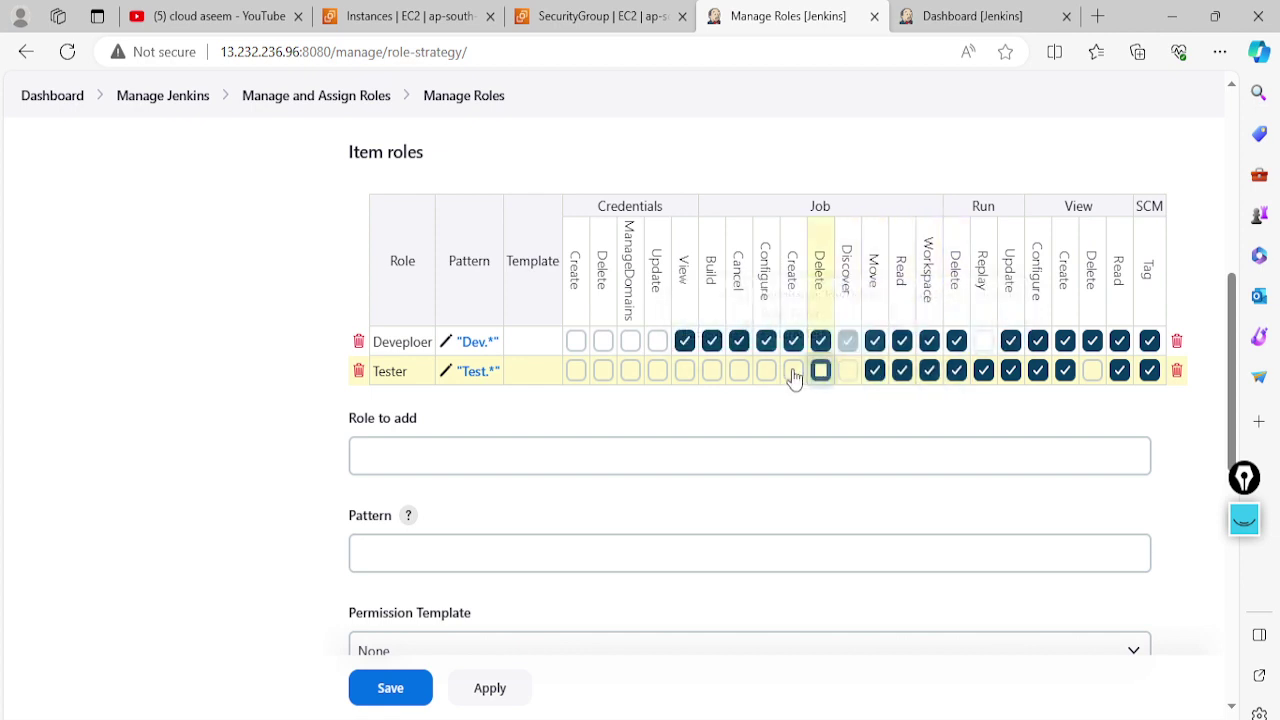
pyautogui.click(793, 371)
pyautogui.click(766, 371)
pyautogui.click(738, 371)
pyautogui.click(711, 371)
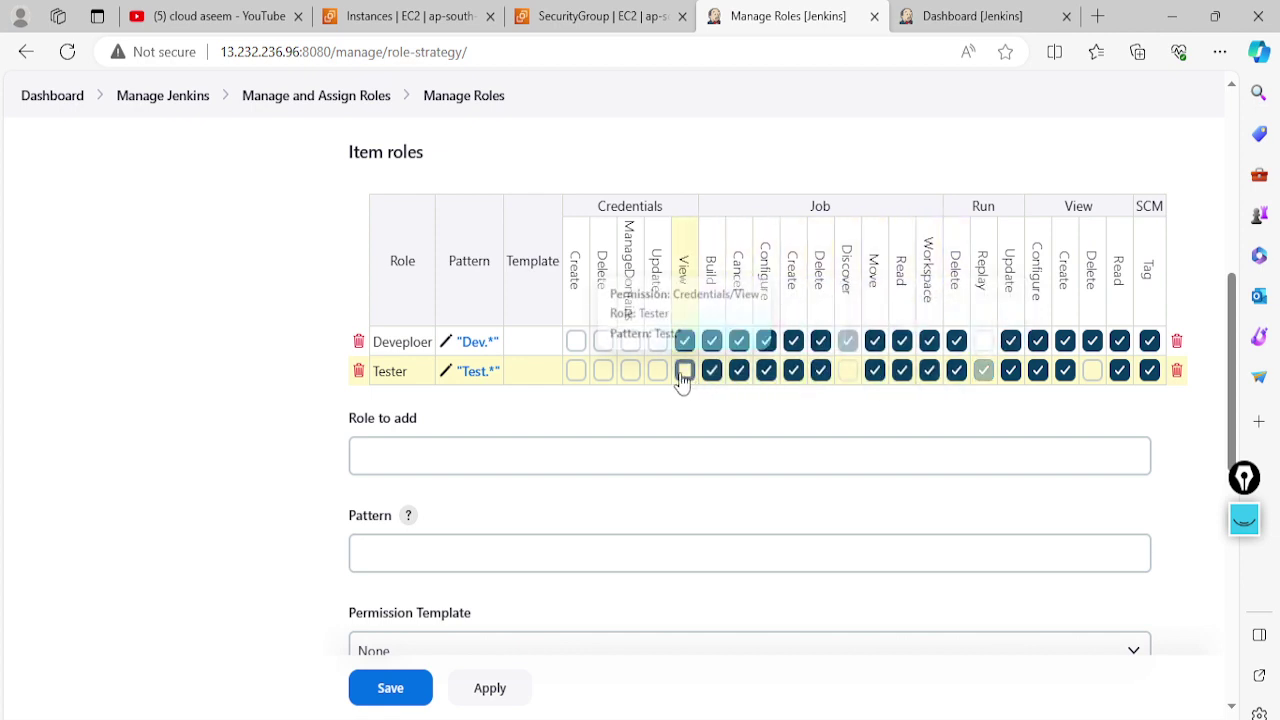
pyautogui.click(684, 371)
pyautogui.click(657, 371)
pyautogui.click(576, 371)
# Add the remaining credential permissions to Developer and Tester, then apply and save the roles
pyautogui.click(576, 341)
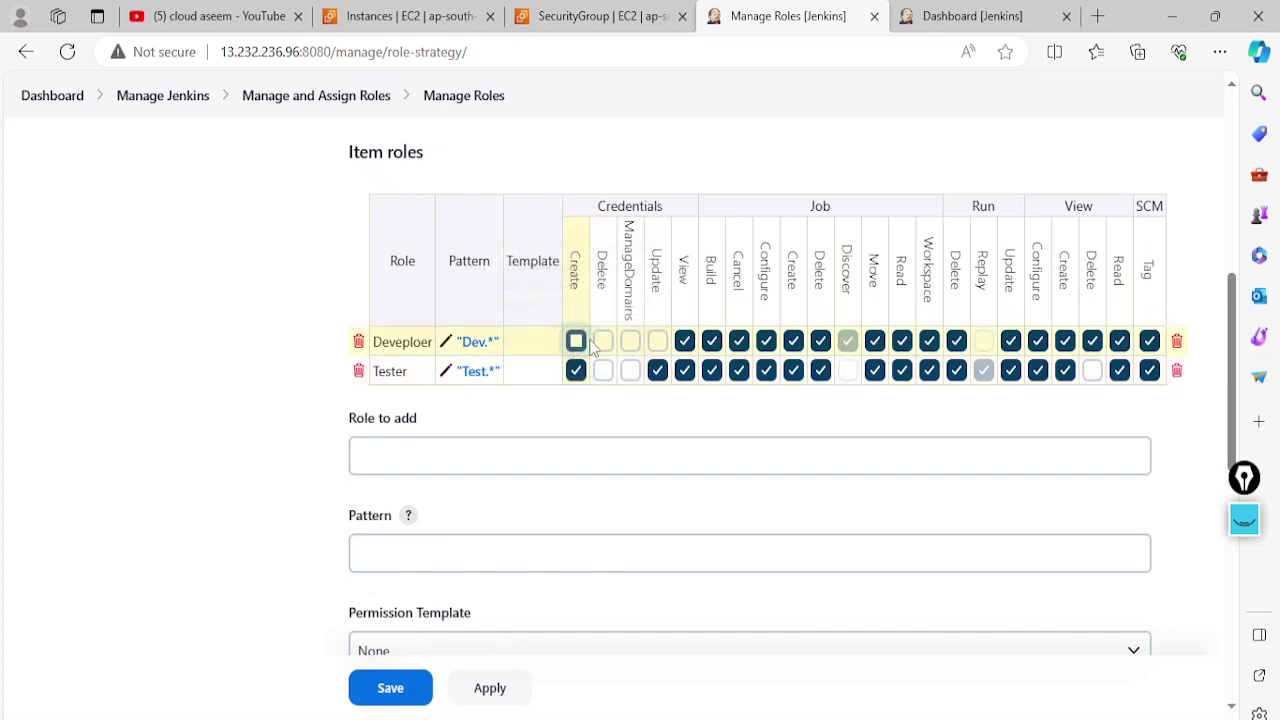
pyautogui.click(603, 341)
pyautogui.click(630, 341)
pyautogui.click(657, 341)
pyautogui.click(630, 371)
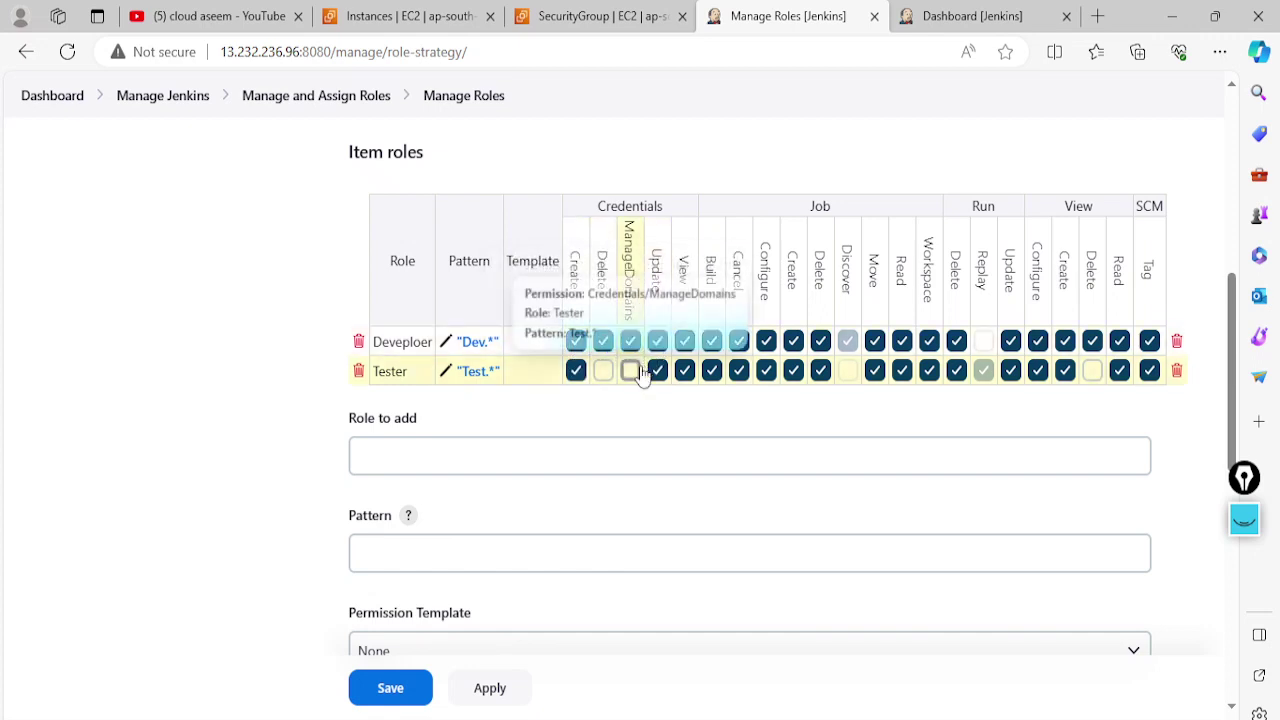
pyautogui.click(603, 371)
pyautogui.click(490, 690)
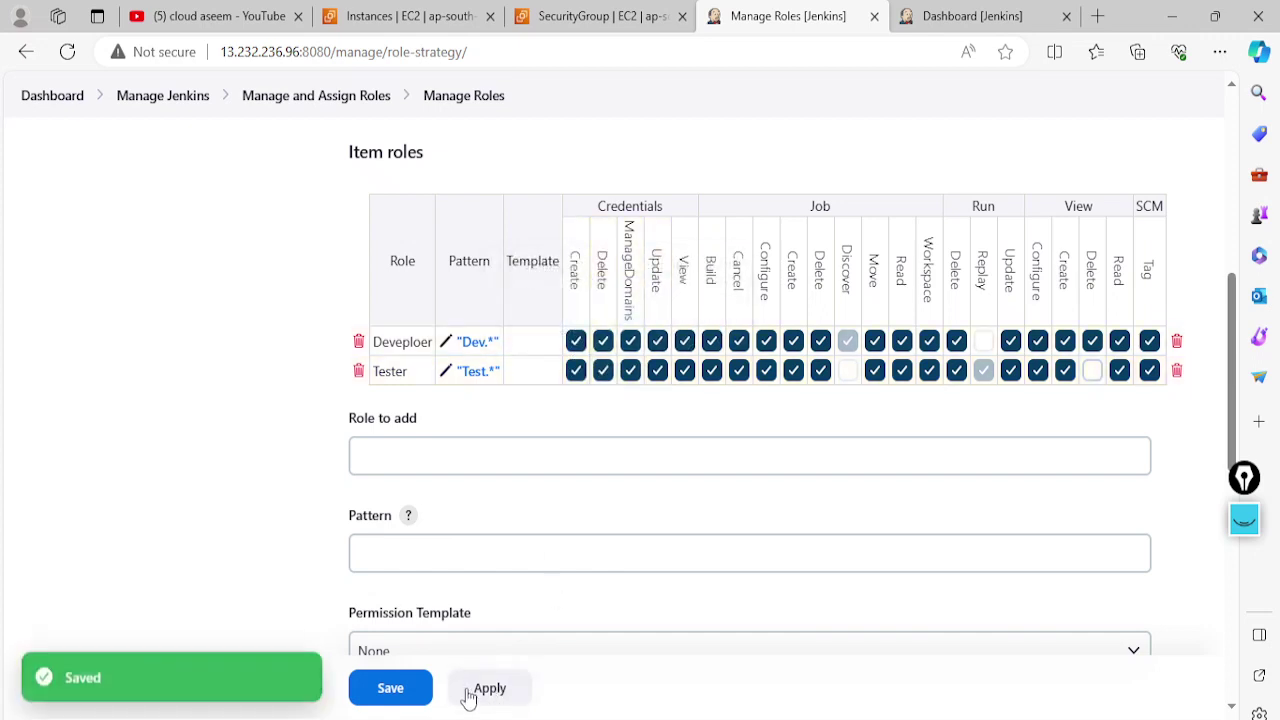
pyautogui.click(409, 690)
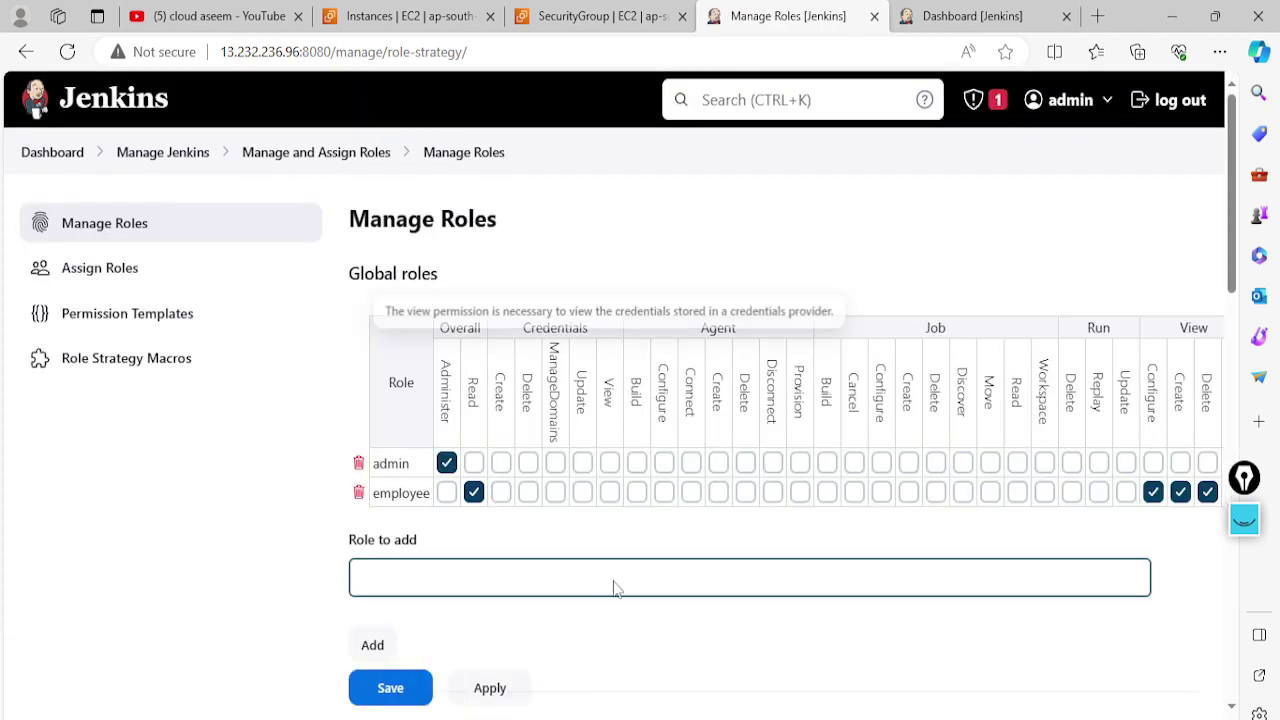
# Reload Jenkins in both test users' Chrome and Firefox windows so each reaches the dashboard
pyautogui.hotkey('alt', 'Tab')
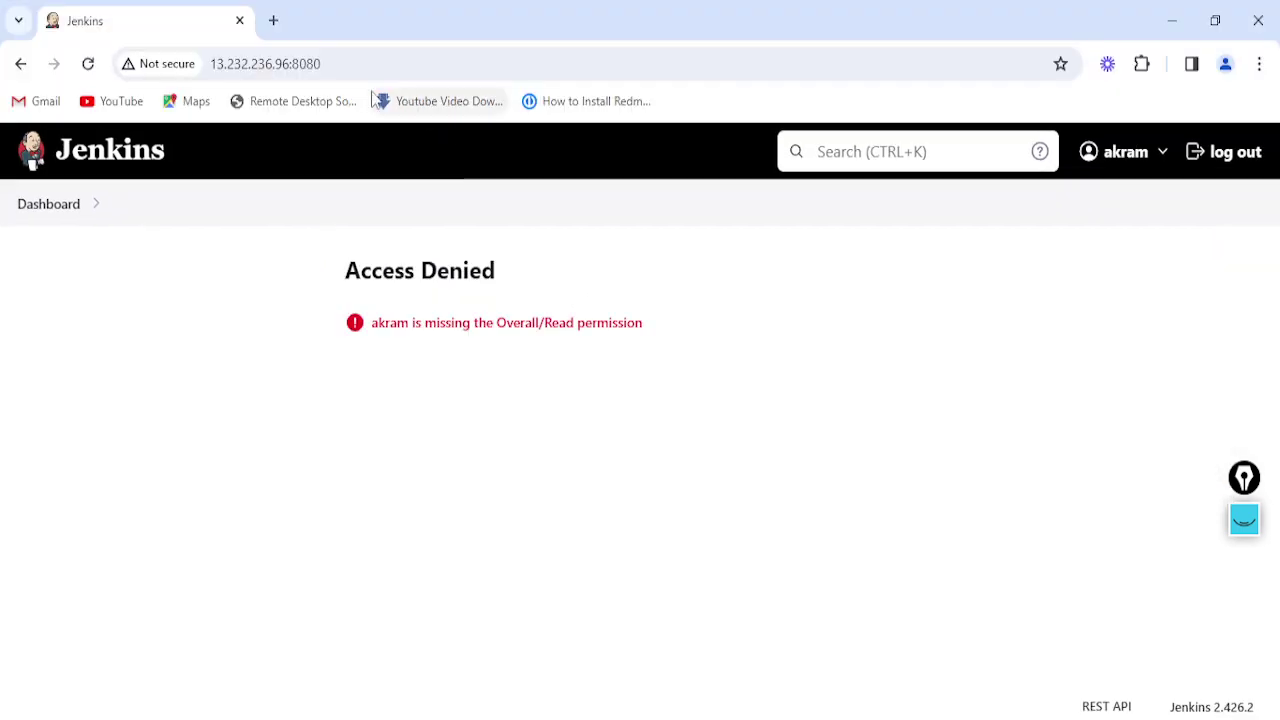
pyautogui.click(372, 69)
pyautogui.press('Return')
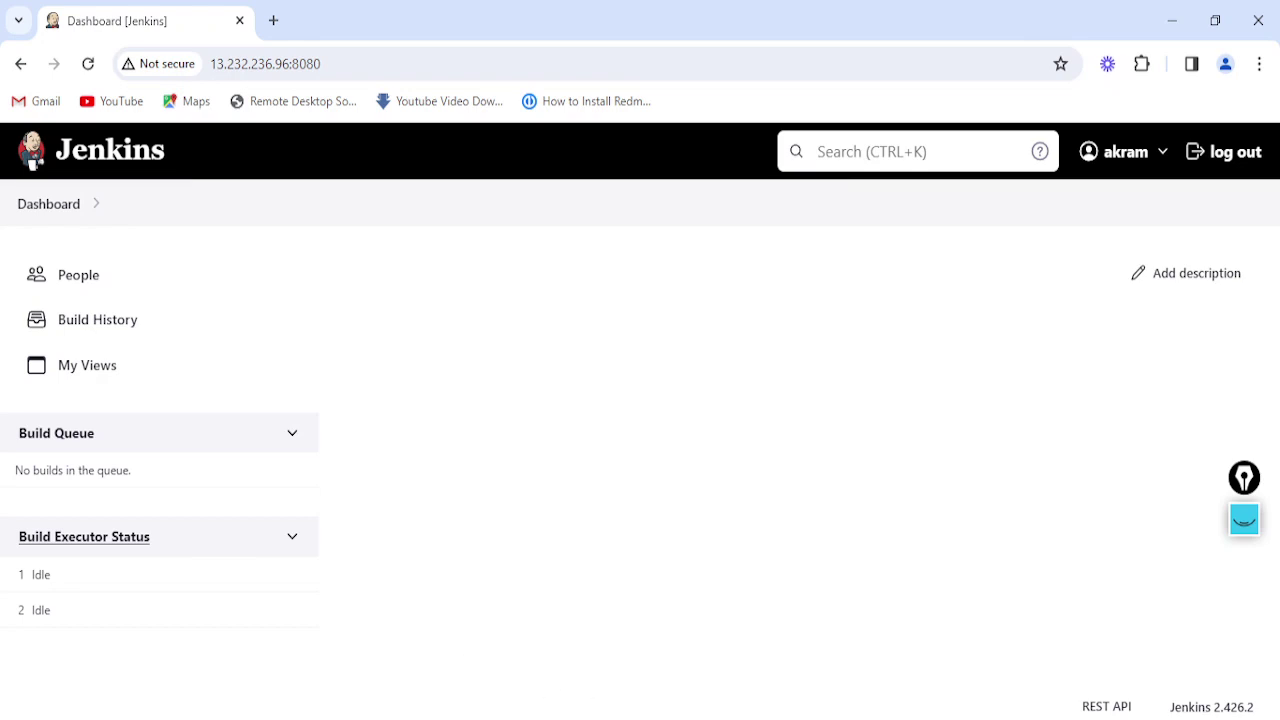
pyautogui.hotkey('alt', 'Tab')
pyautogui.click(468, 58)
pyautogui.press('Return')
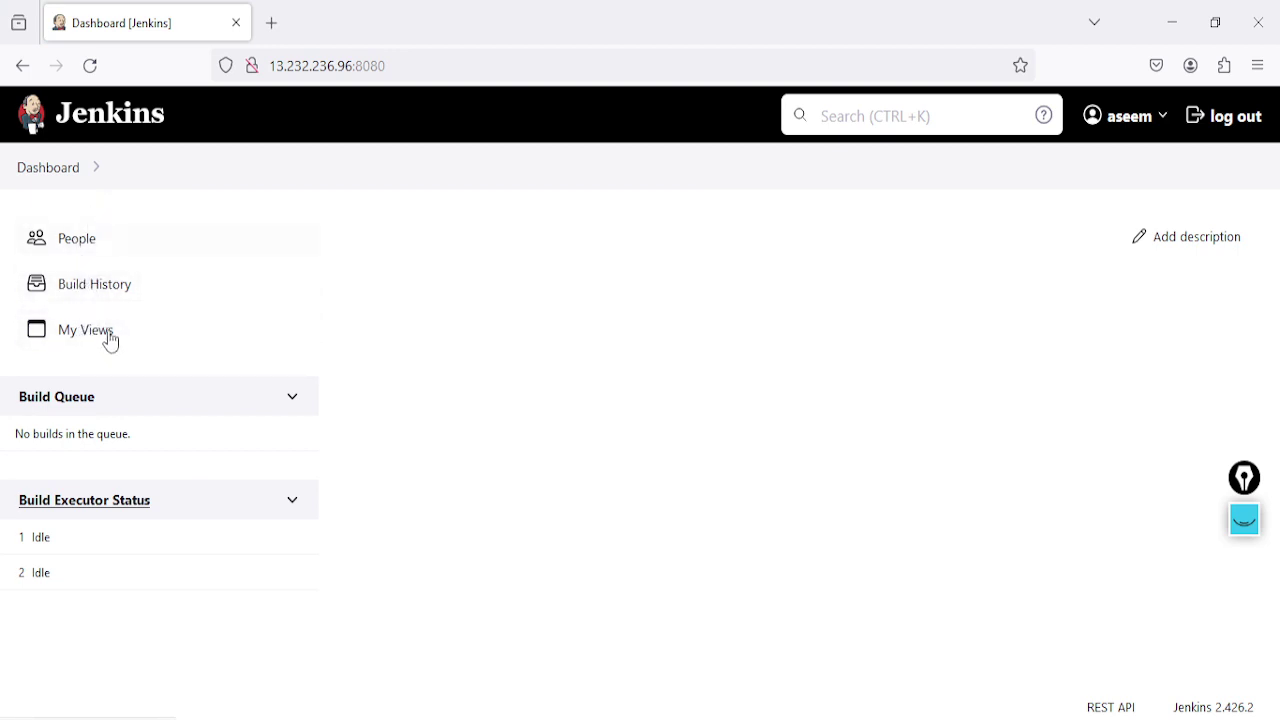
# Review the saved Developer and Tester item roles as admin, then go back to the three-pipeline dashboard
pyautogui.hotkey('alt', 'Tab')
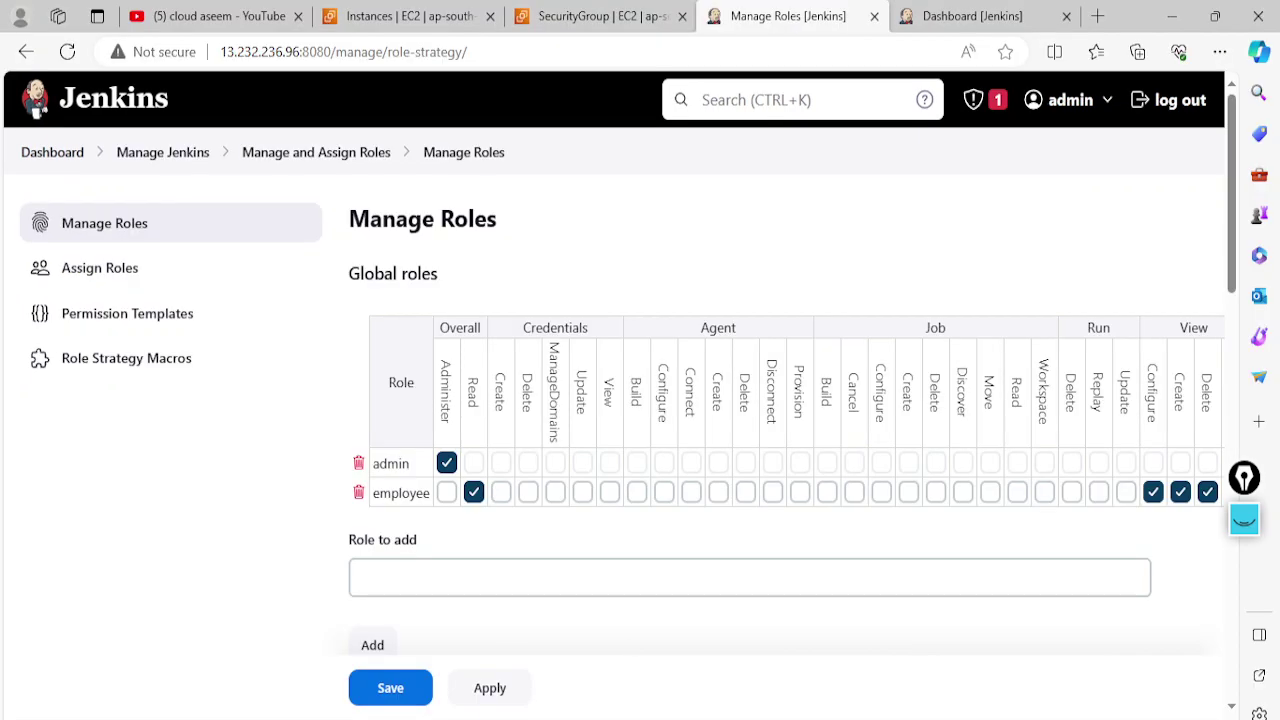
pyautogui.scroll(-7, 640, 523)
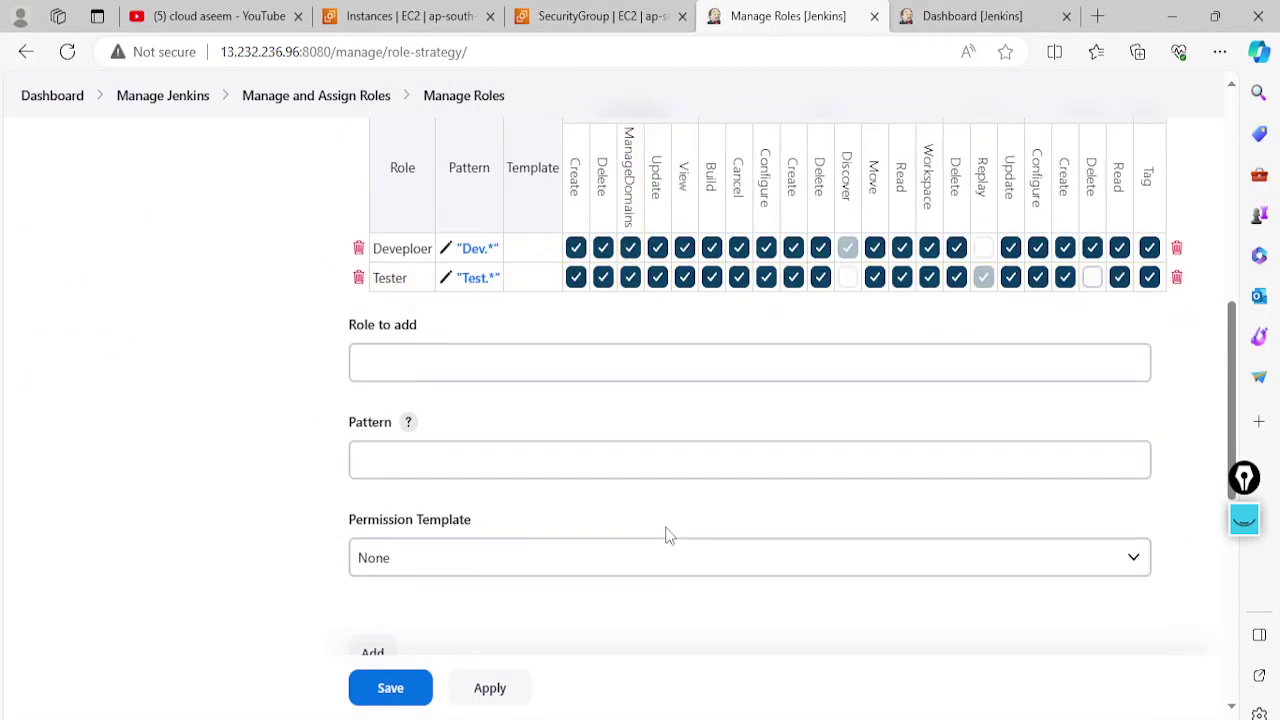
pyautogui.scroll(2, 511, 452)
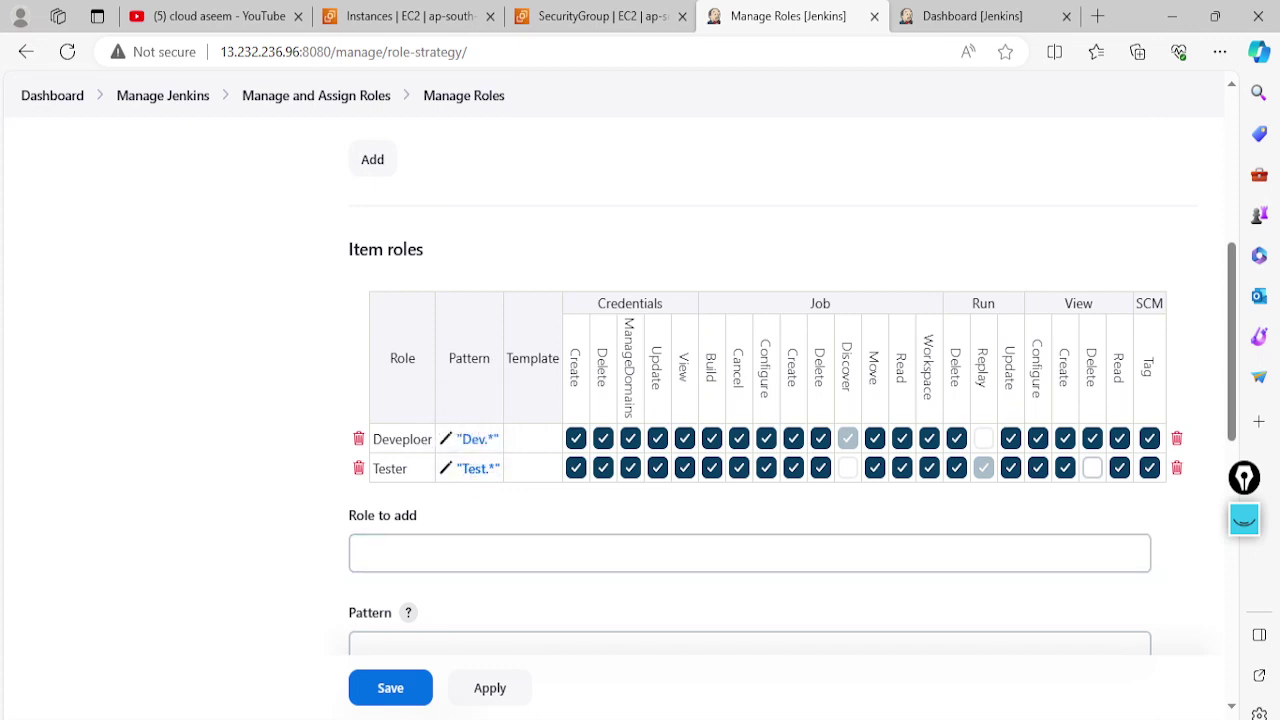
pyautogui.click(970, 12)
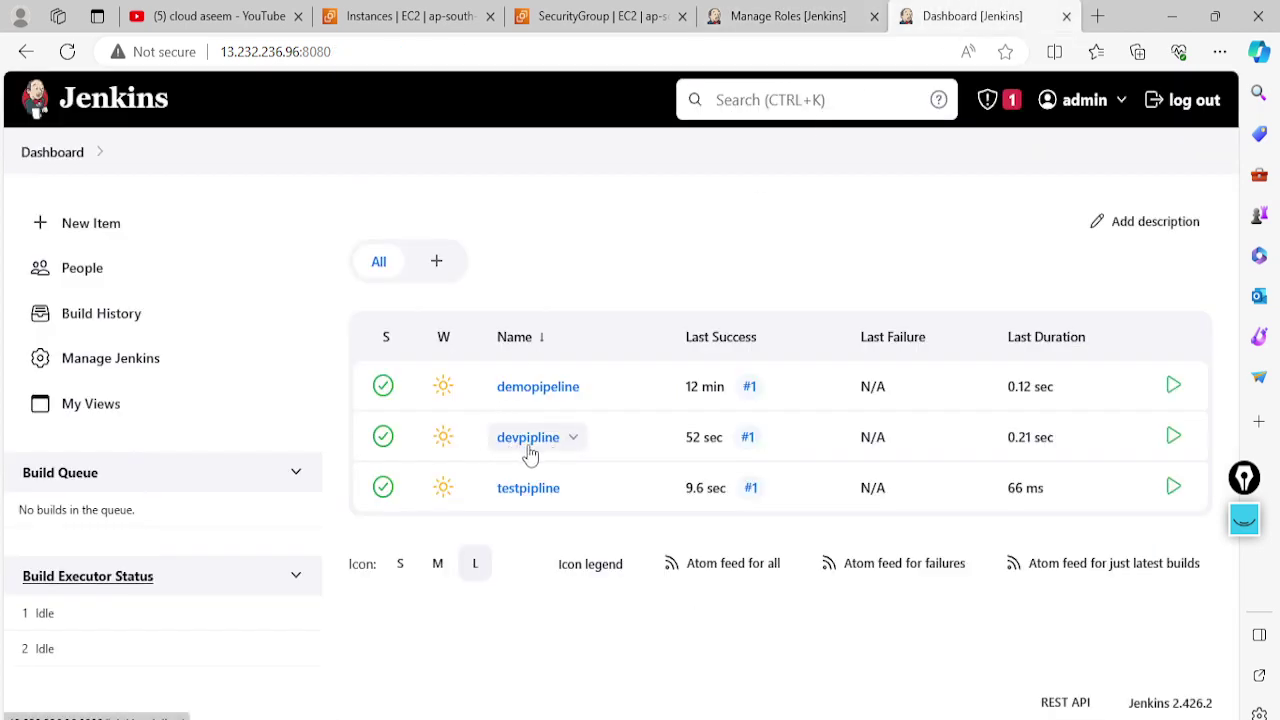
pyautogui.click(572, 443)
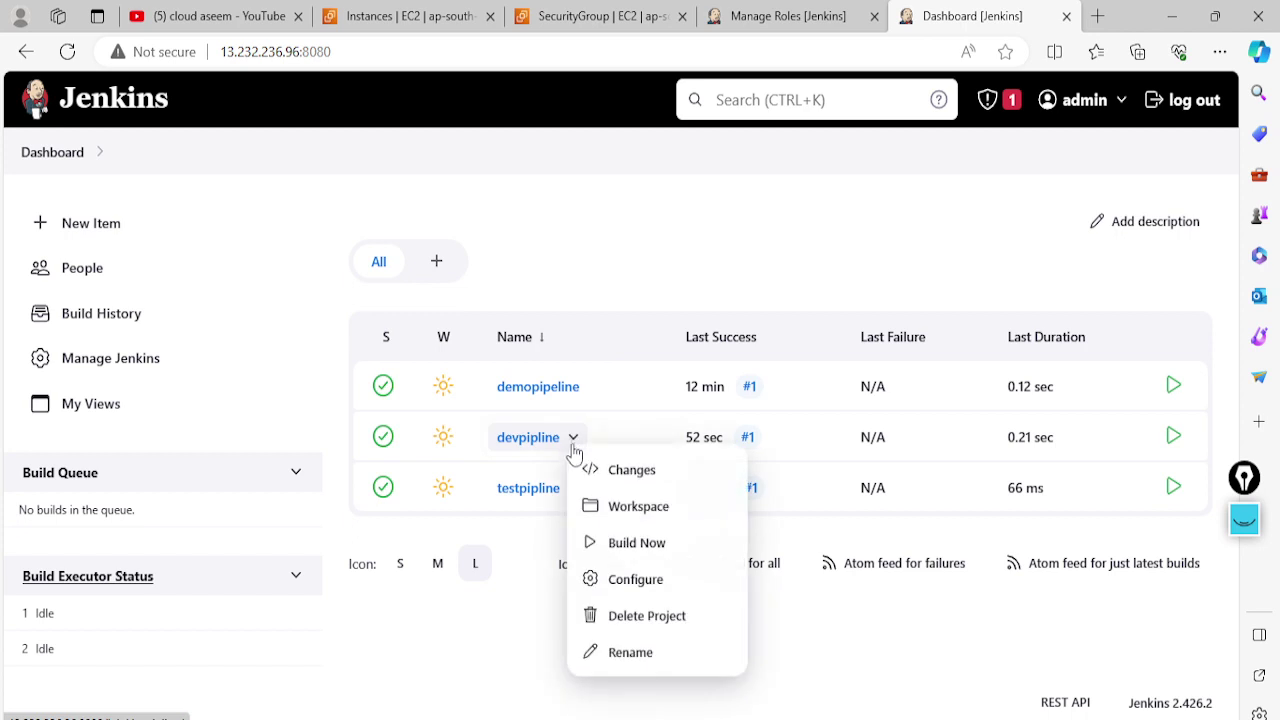
pyautogui.click(618, 652)
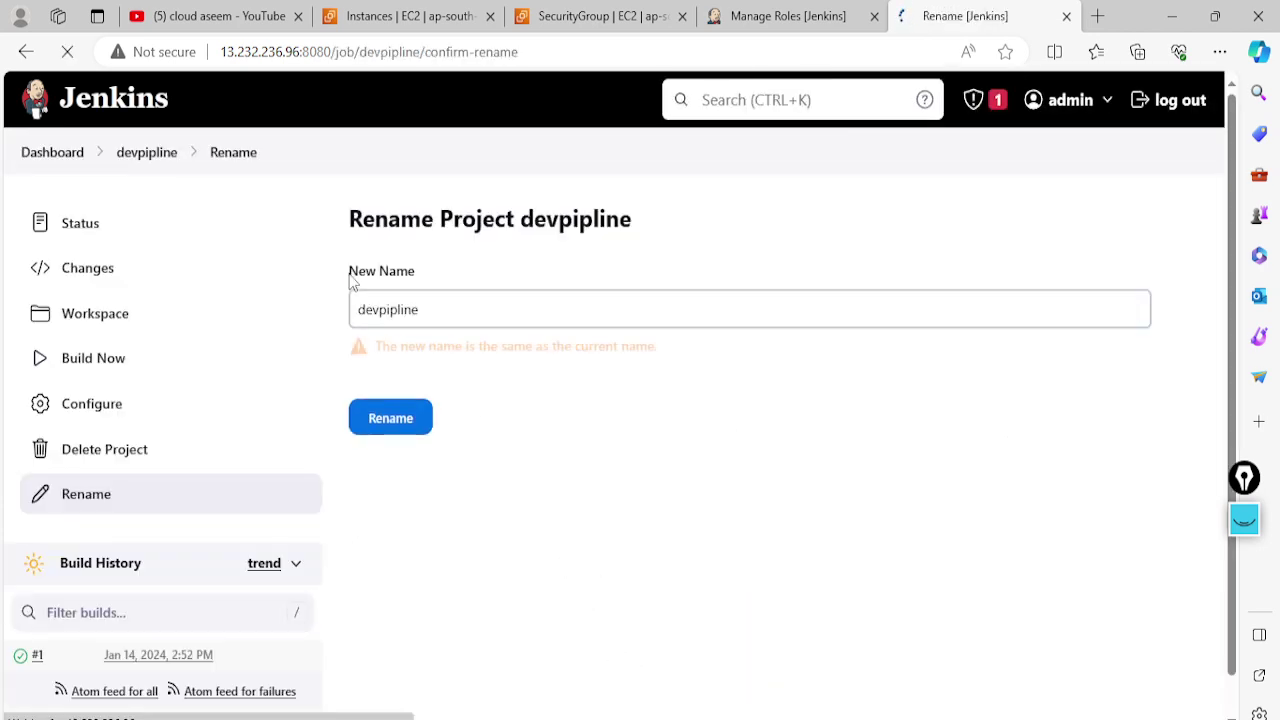
pyautogui.click(360, 309)
pyautogui.press('Delete')
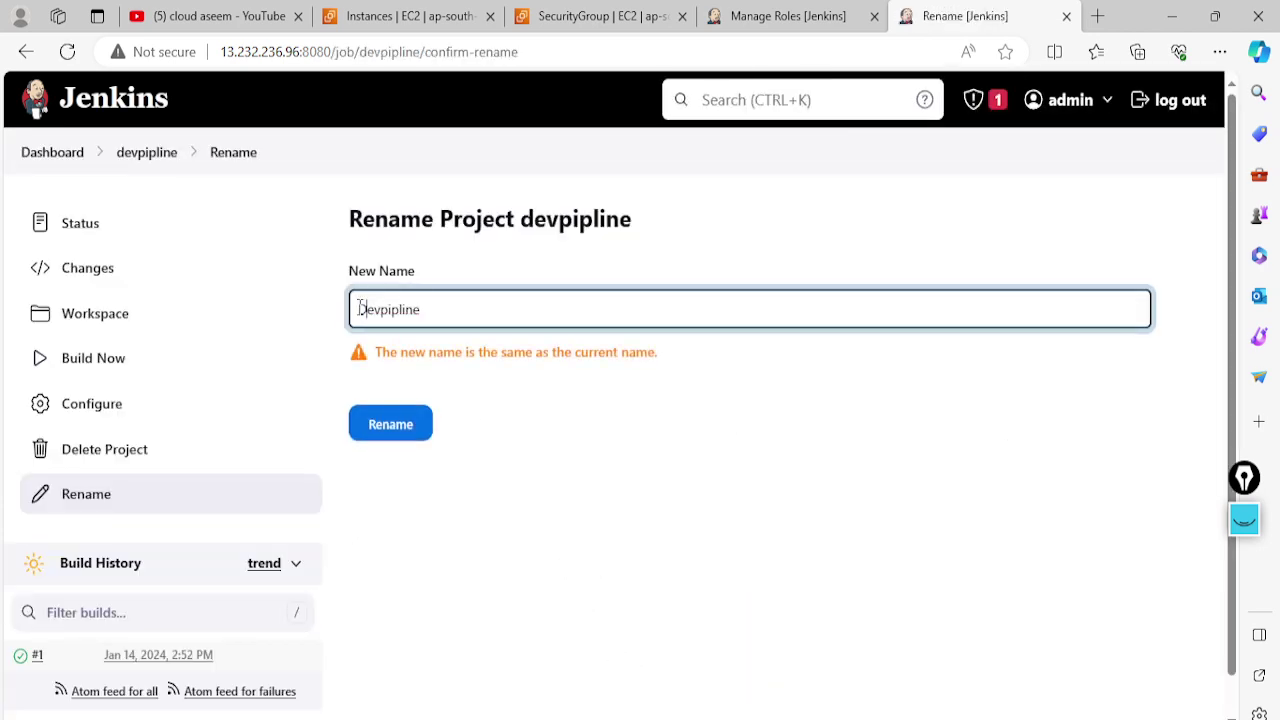
pyautogui.write('D')
pyautogui.click(405, 430)
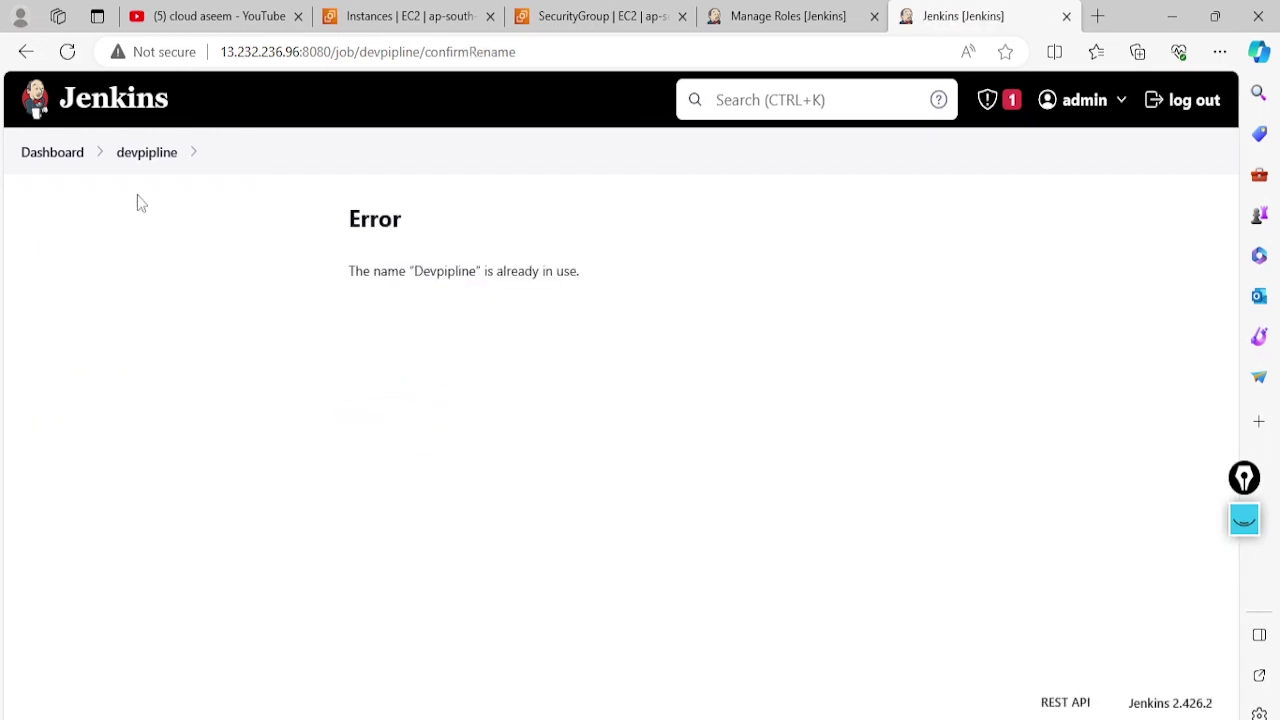
pyautogui.click(26, 51)
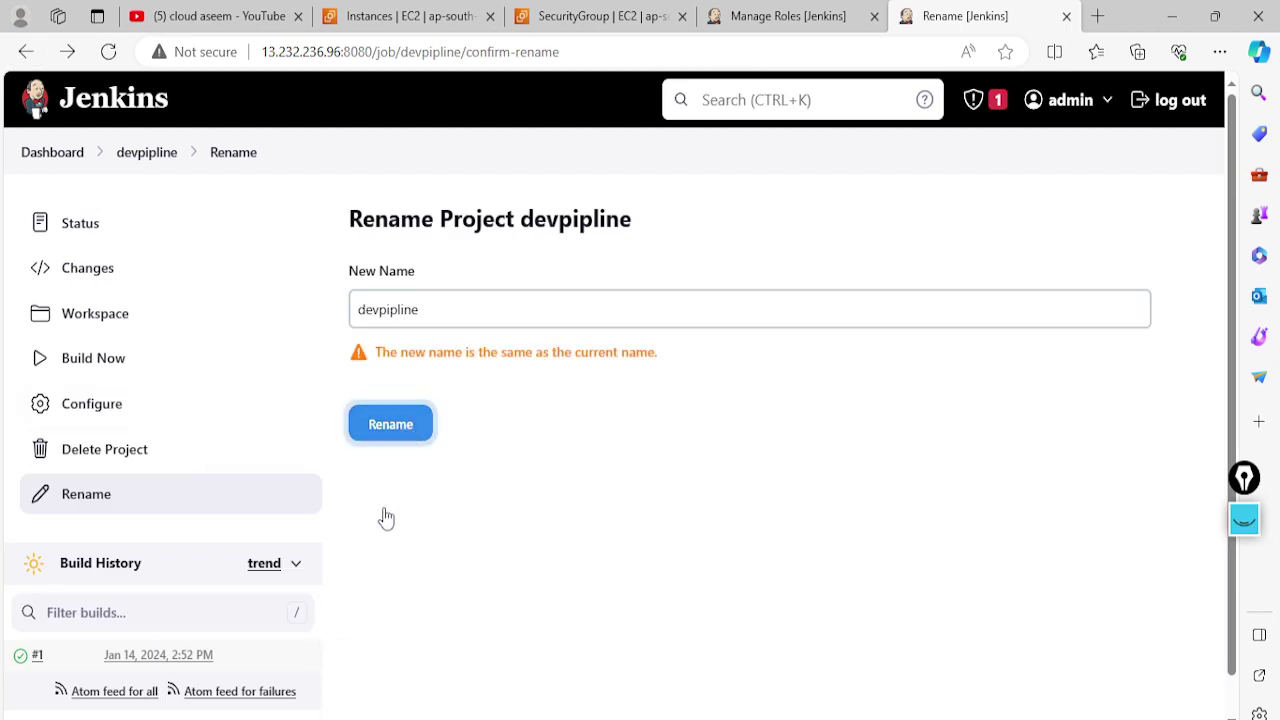
pyautogui.click(57, 154)
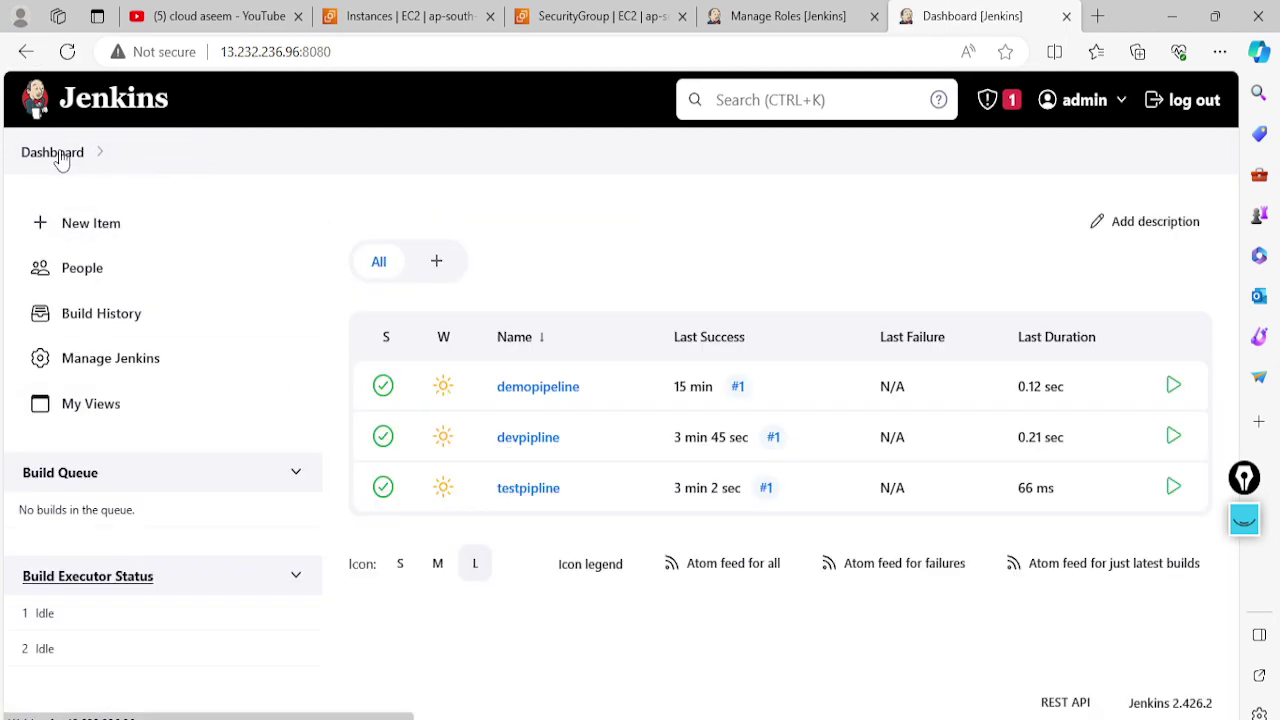
pyautogui.click(573, 441)
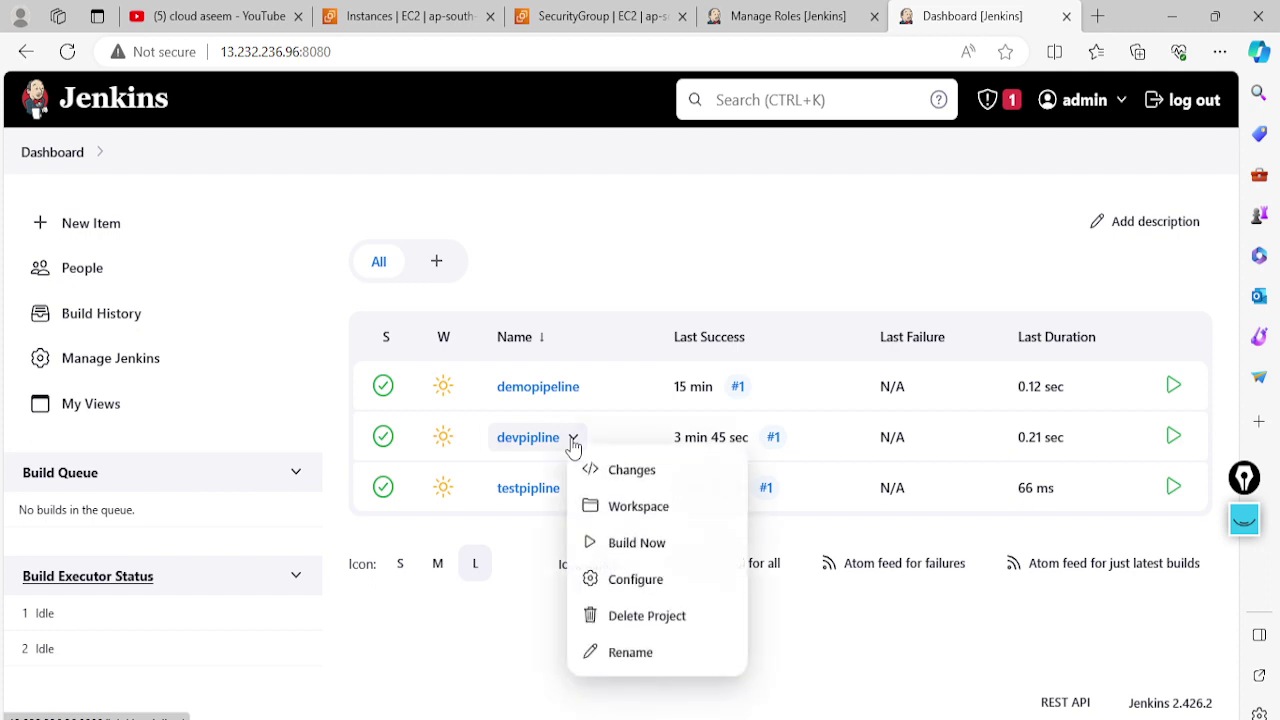
pyautogui.click(630, 653)
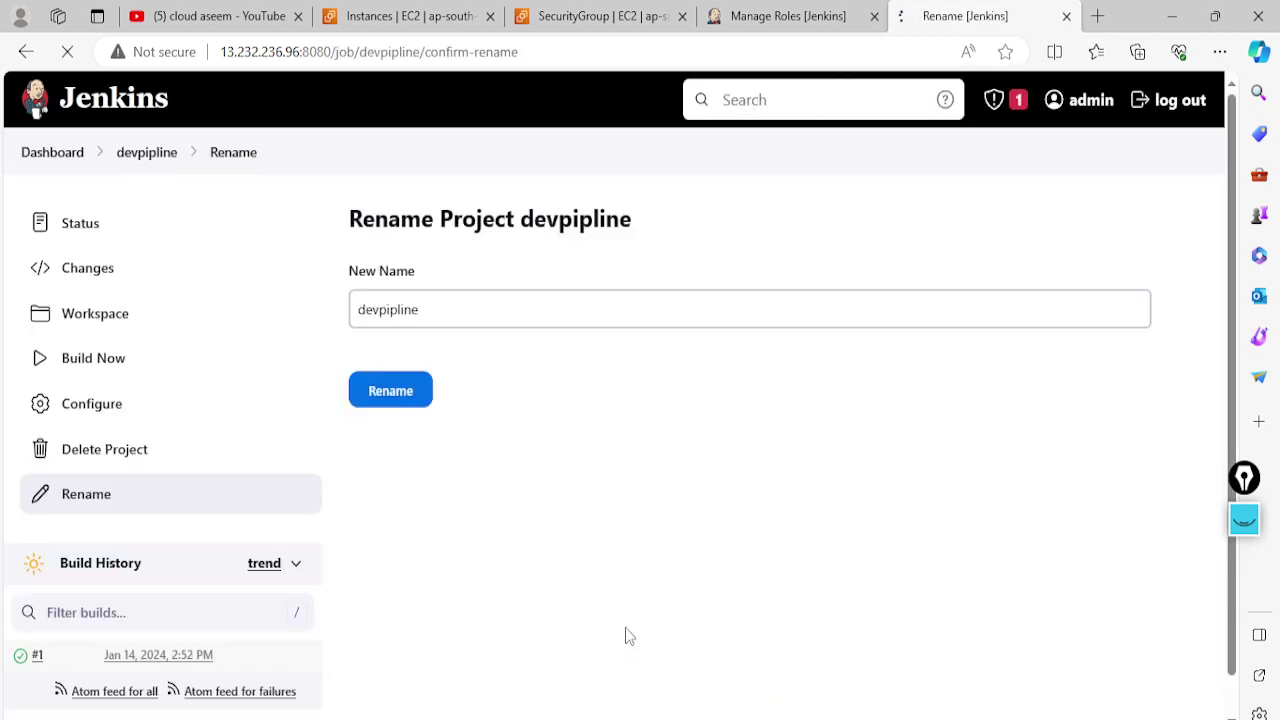
pyautogui.click(353, 308)
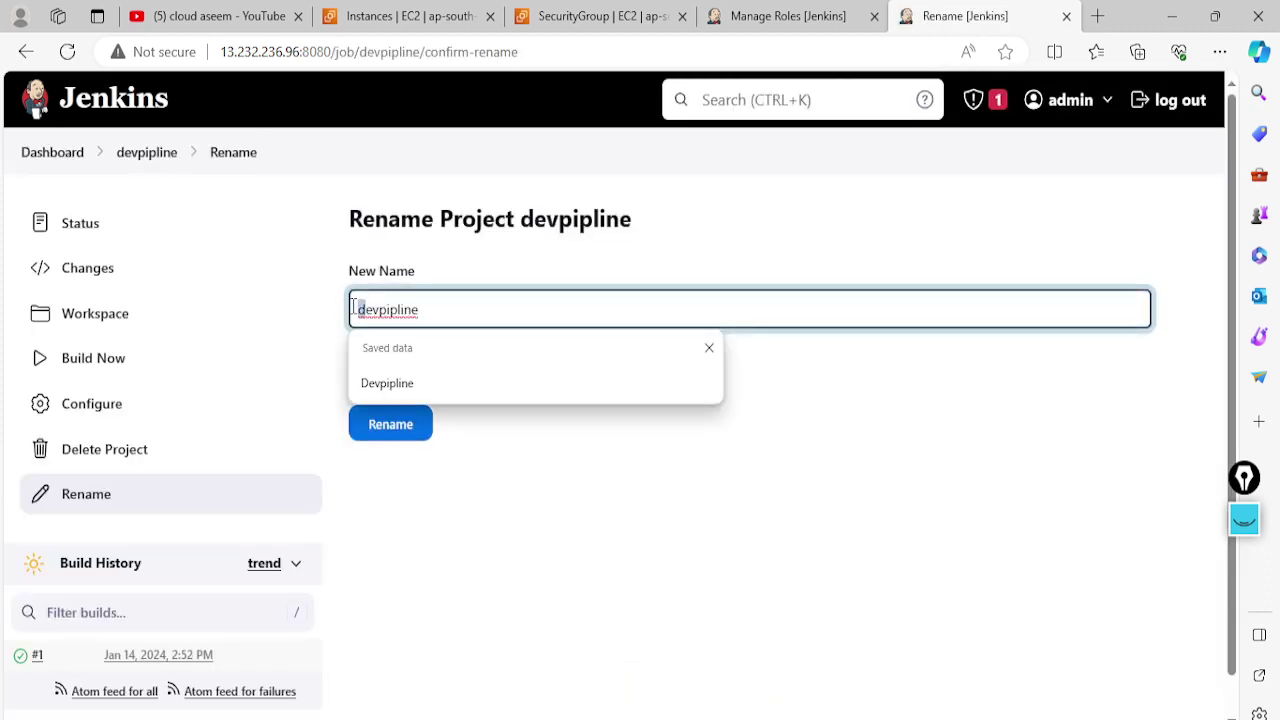
pyautogui.write('D')
pyautogui.press('Return')
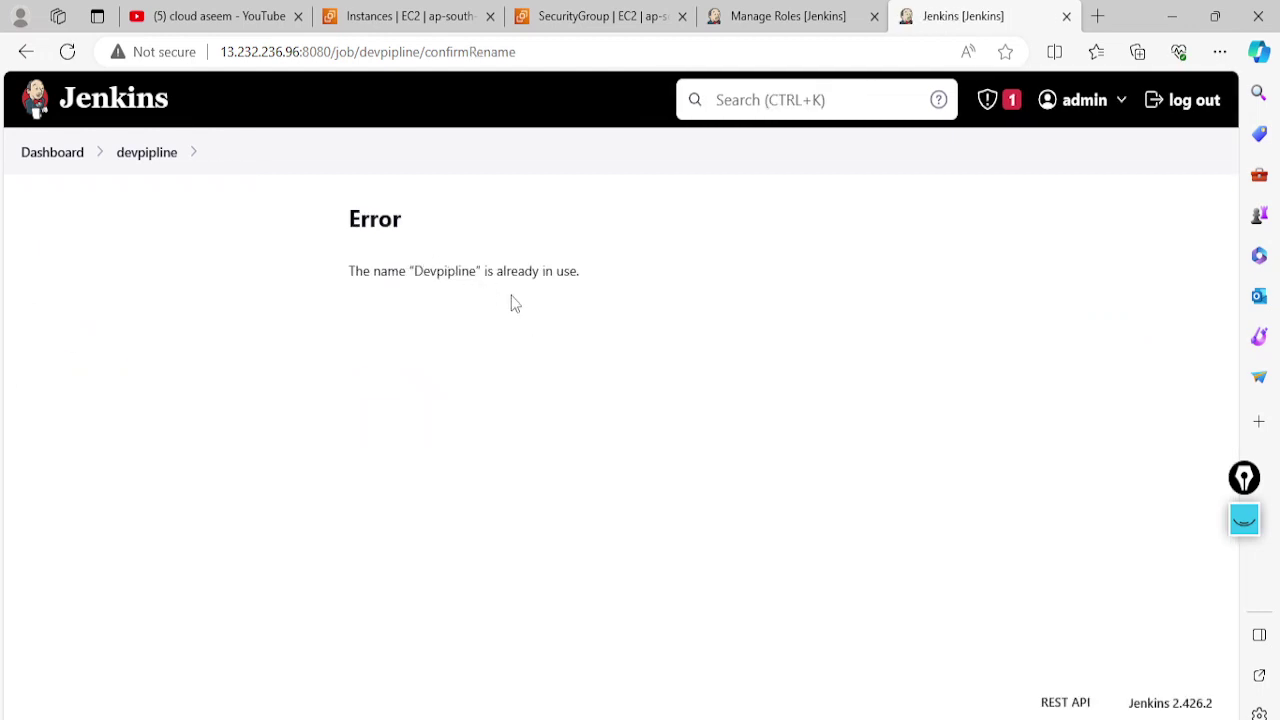
pyautogui.click(24, 55)
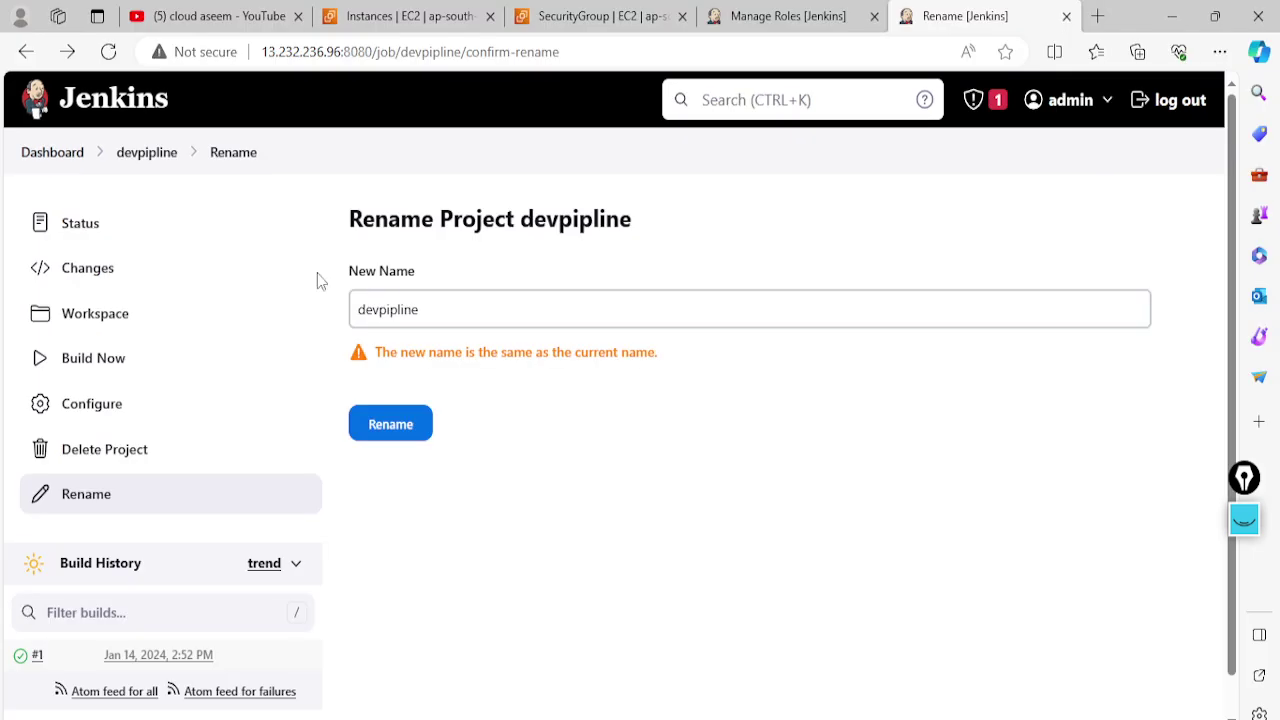
pyautogui.click(44, 158)
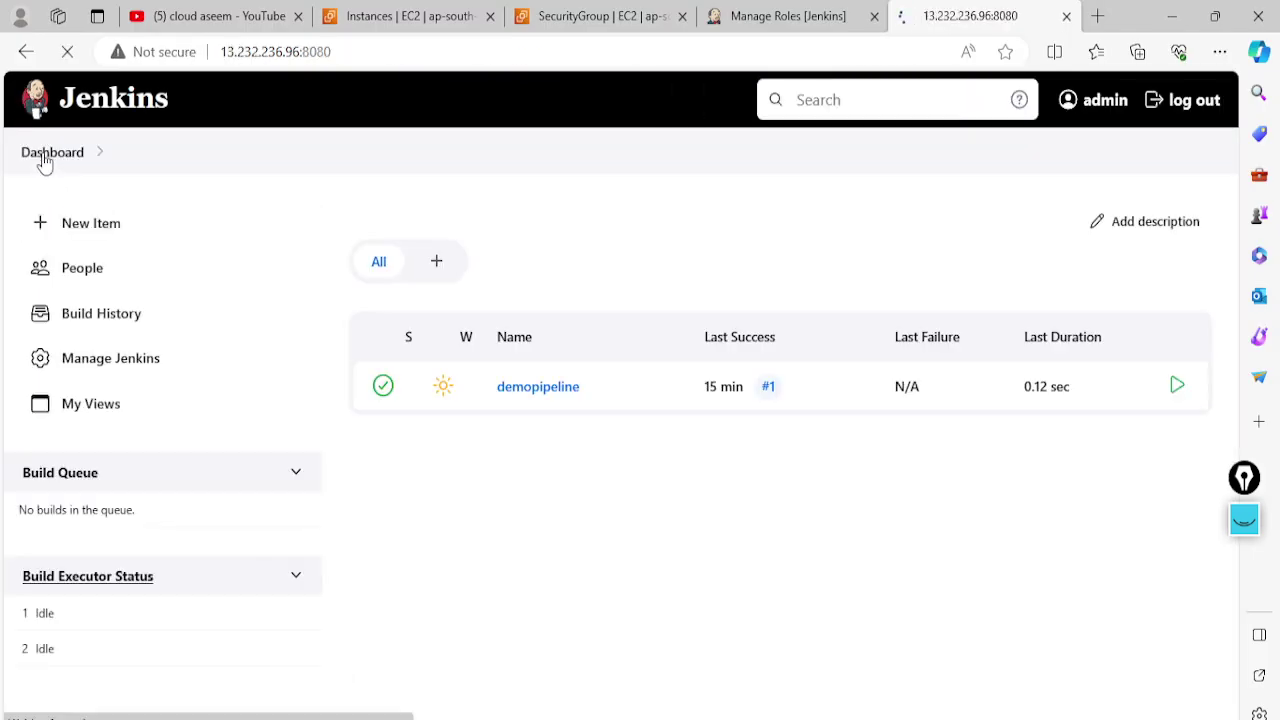
# Create a new Freestyle project named Testpipeline
pyautogui.click(84, 226)
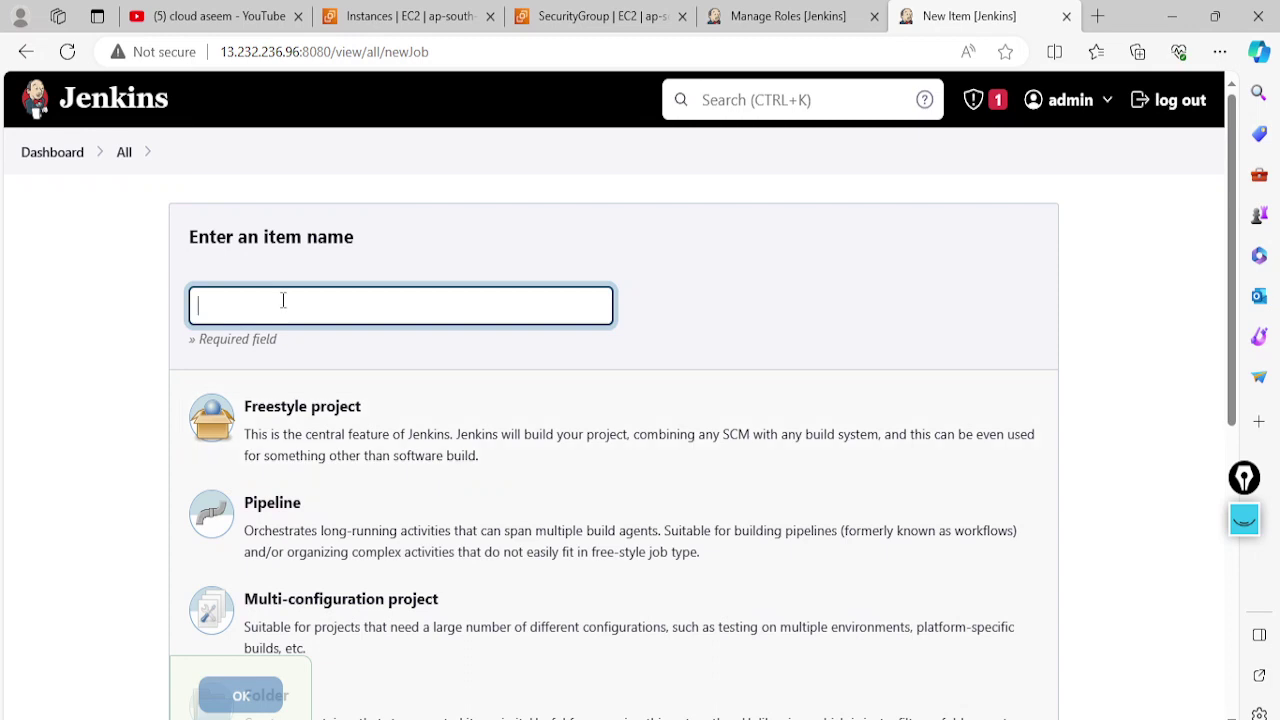
pyautogui.write('Dev')
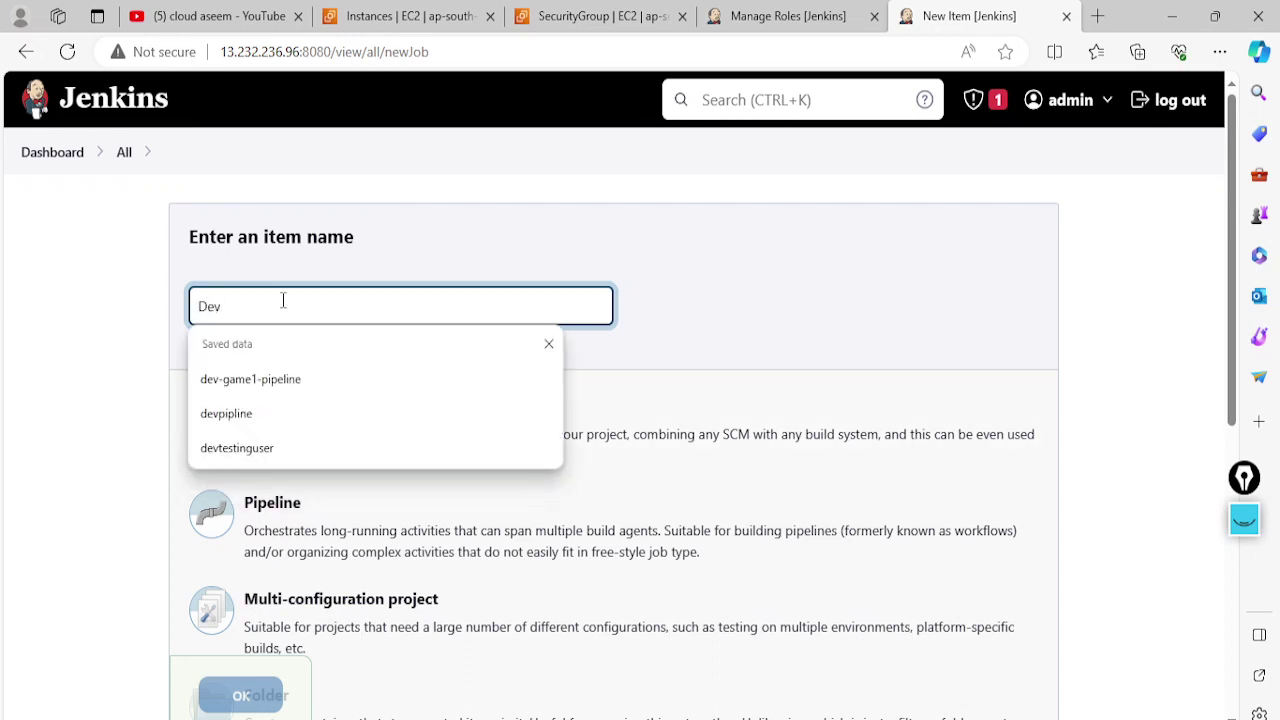
pyautogui.write('p')
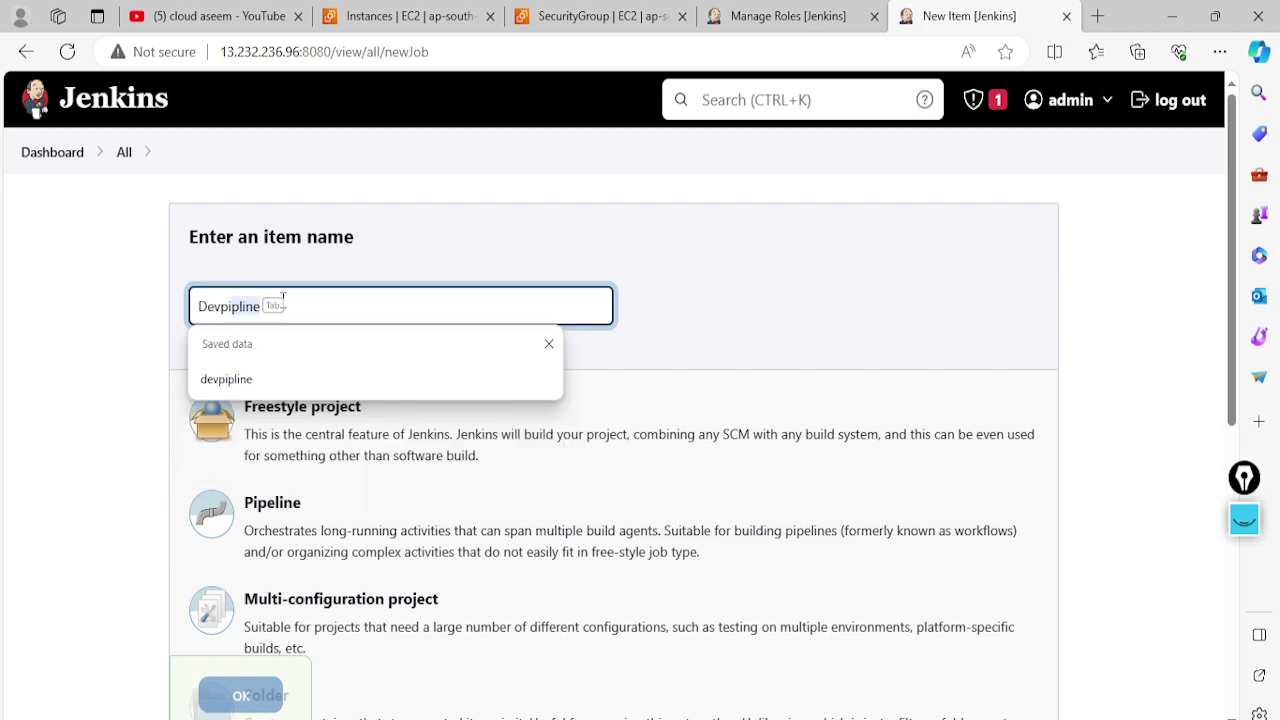
pyautogui.write('ipline')
pyautogui.hotkey('ctrl', 'a')
pyautogui.press('BackSpace')
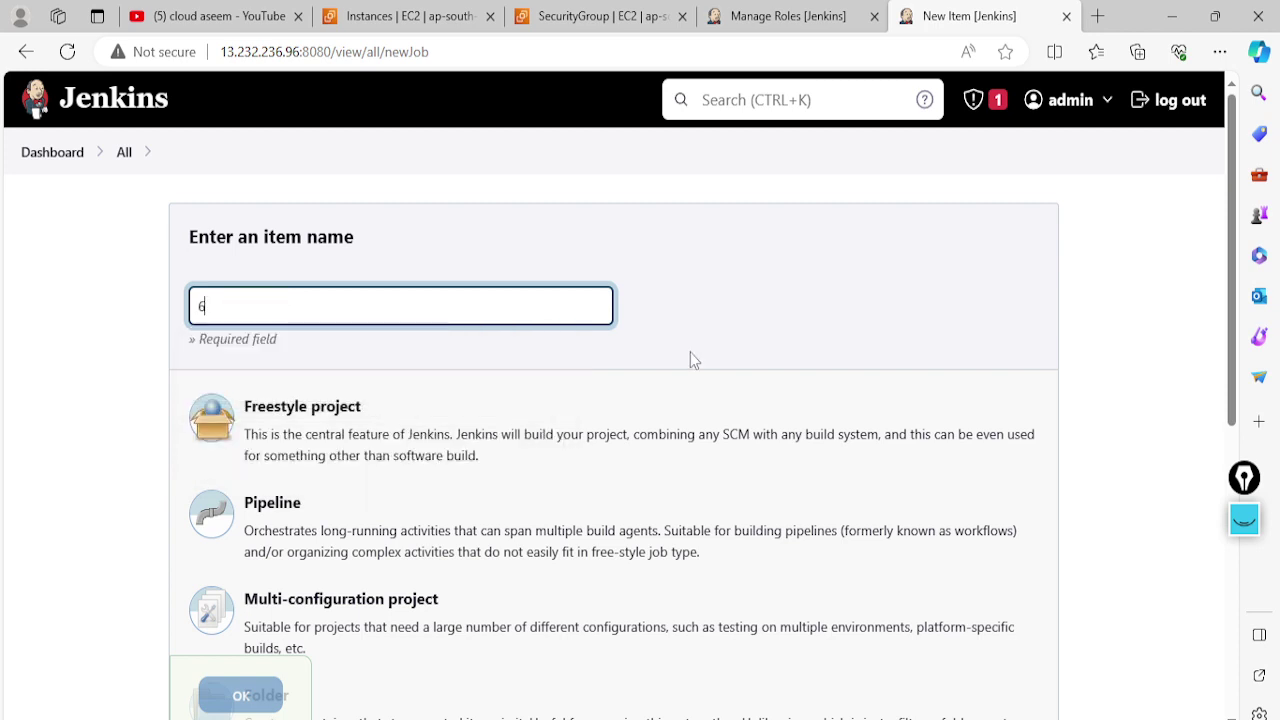
pyautogui.press('BackSpace')
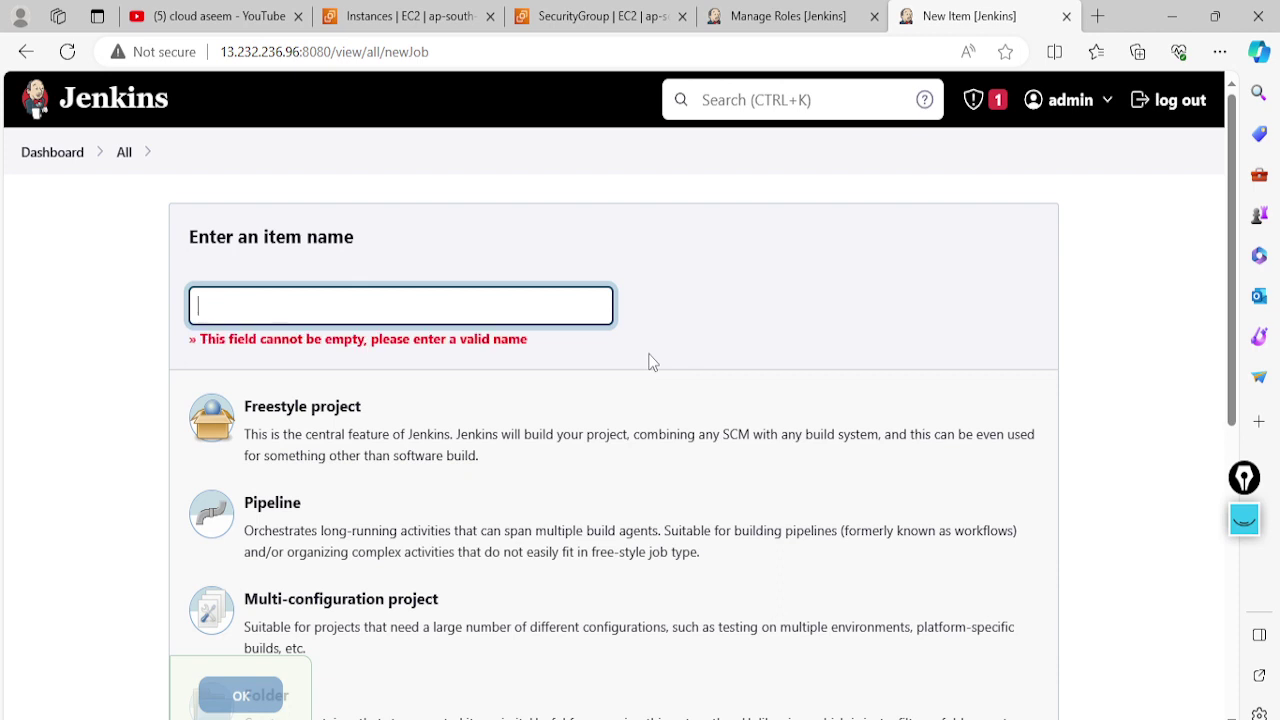
pyautogui.write('Test')
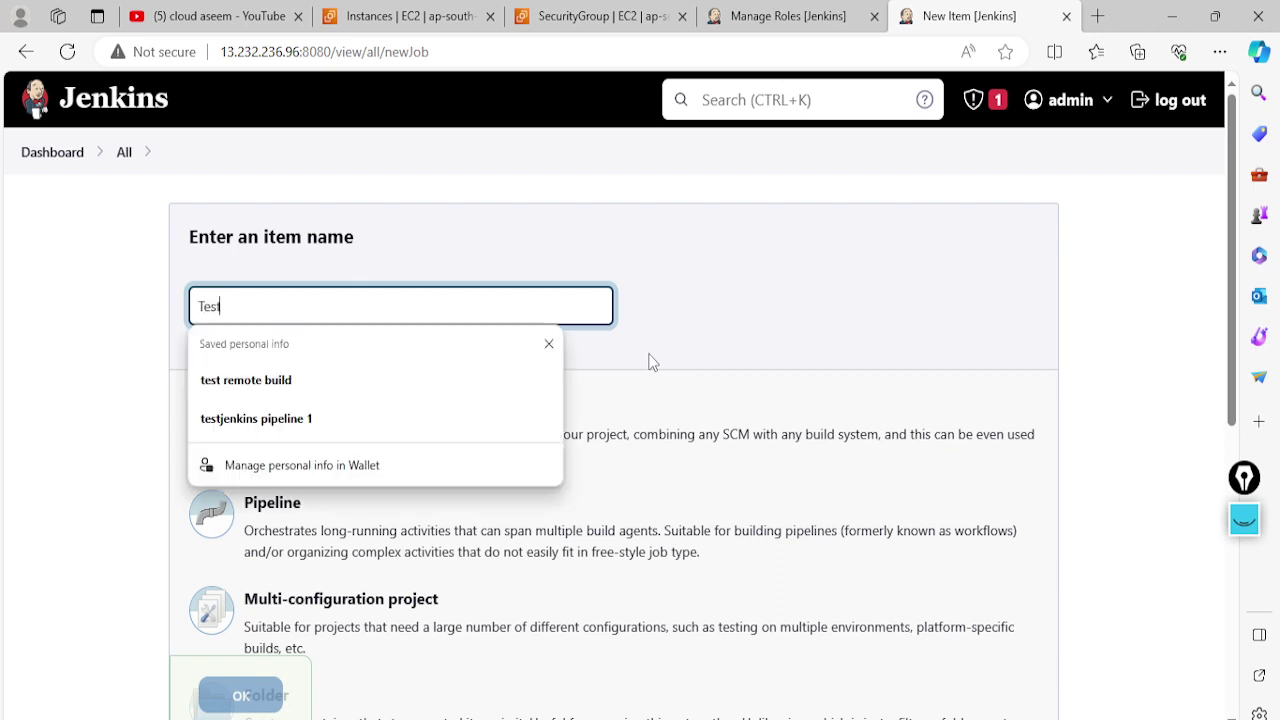
pyautogui.write('pi')
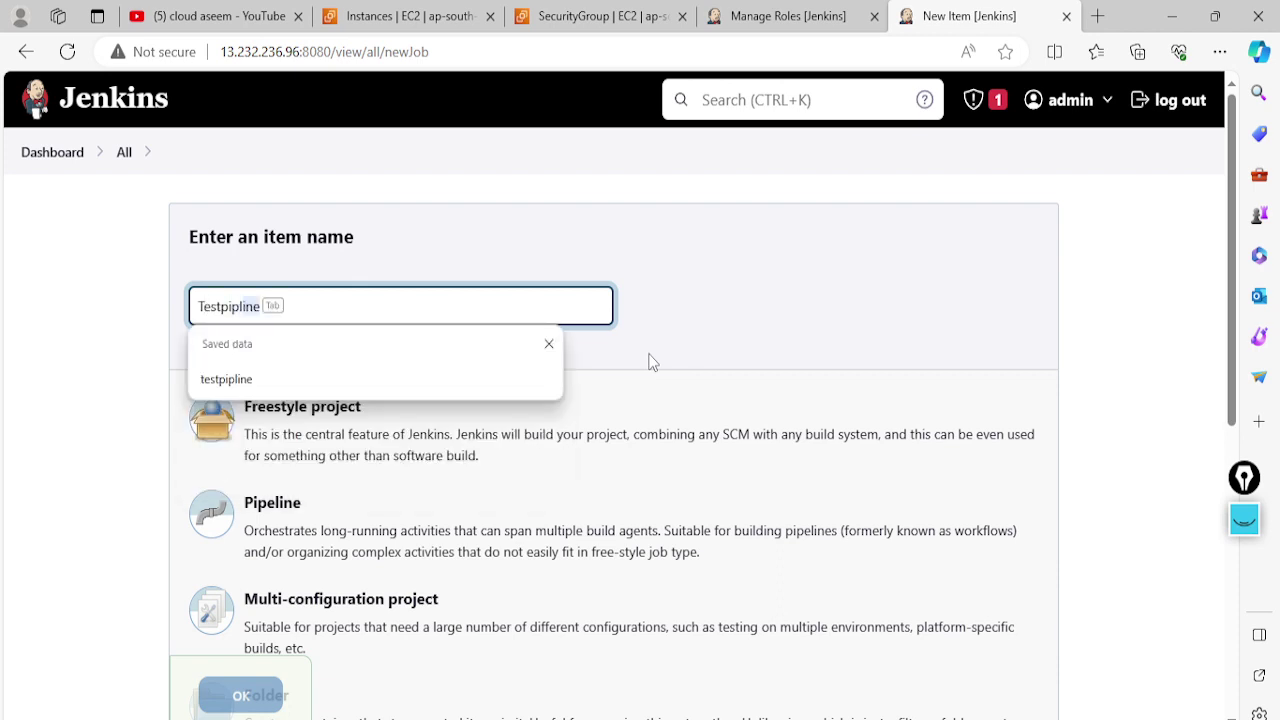
pyautogui.write('p')
pyautogui.press('Tab')
pyautogui.click(660, 358)
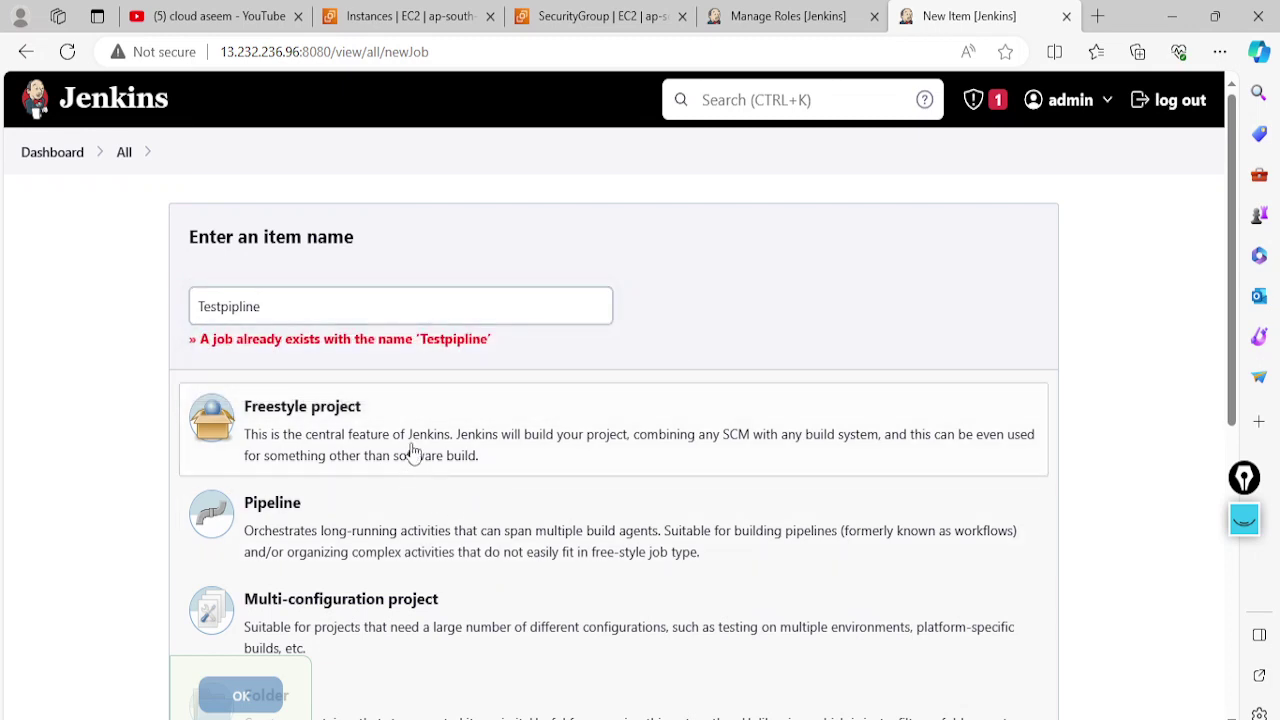
pyautogui.click(302, 312)
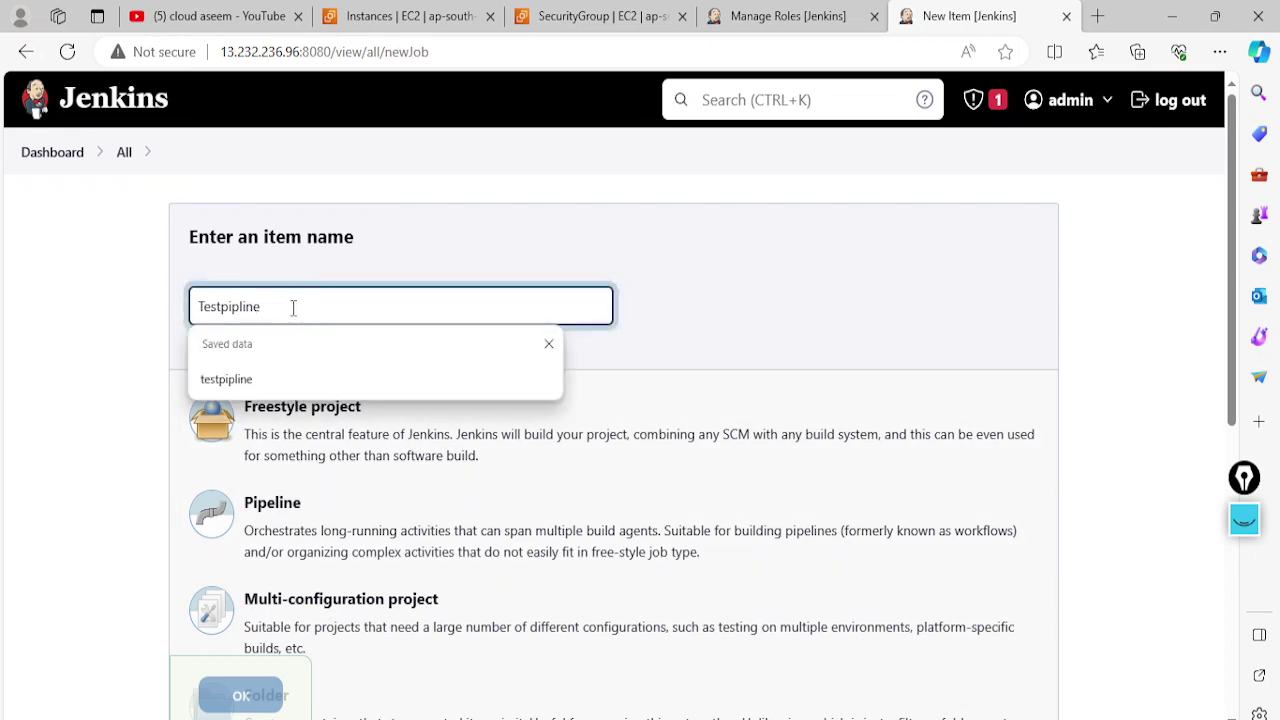
pyautogui.write('e')
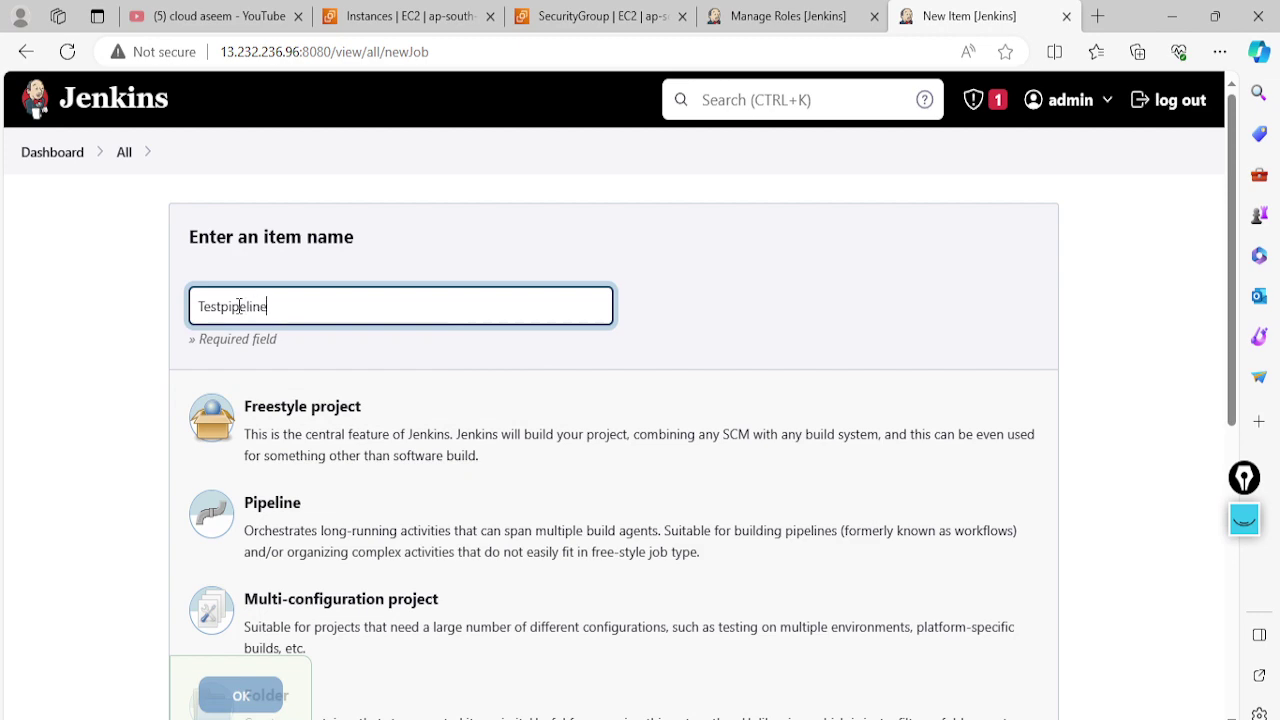
pyautogui.click(320, 448)
pyautogui.scroll(-2, 240, 694)
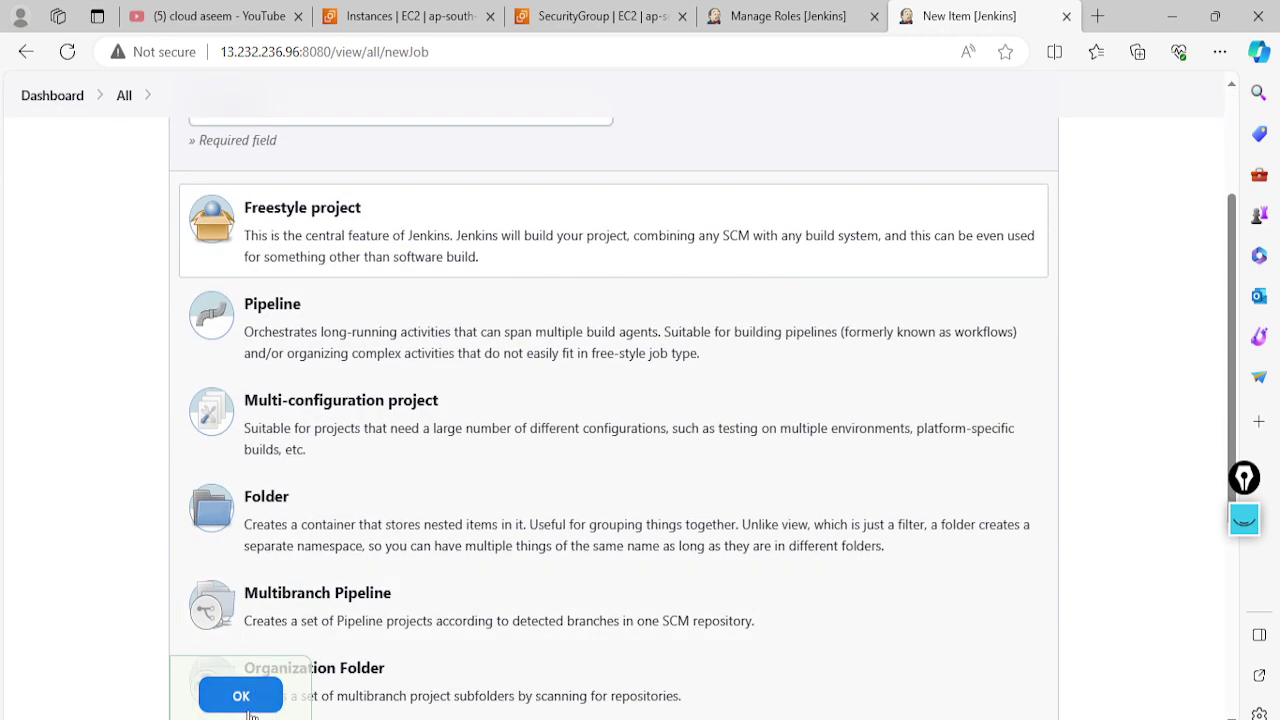
pyautogui.click(250, 700)
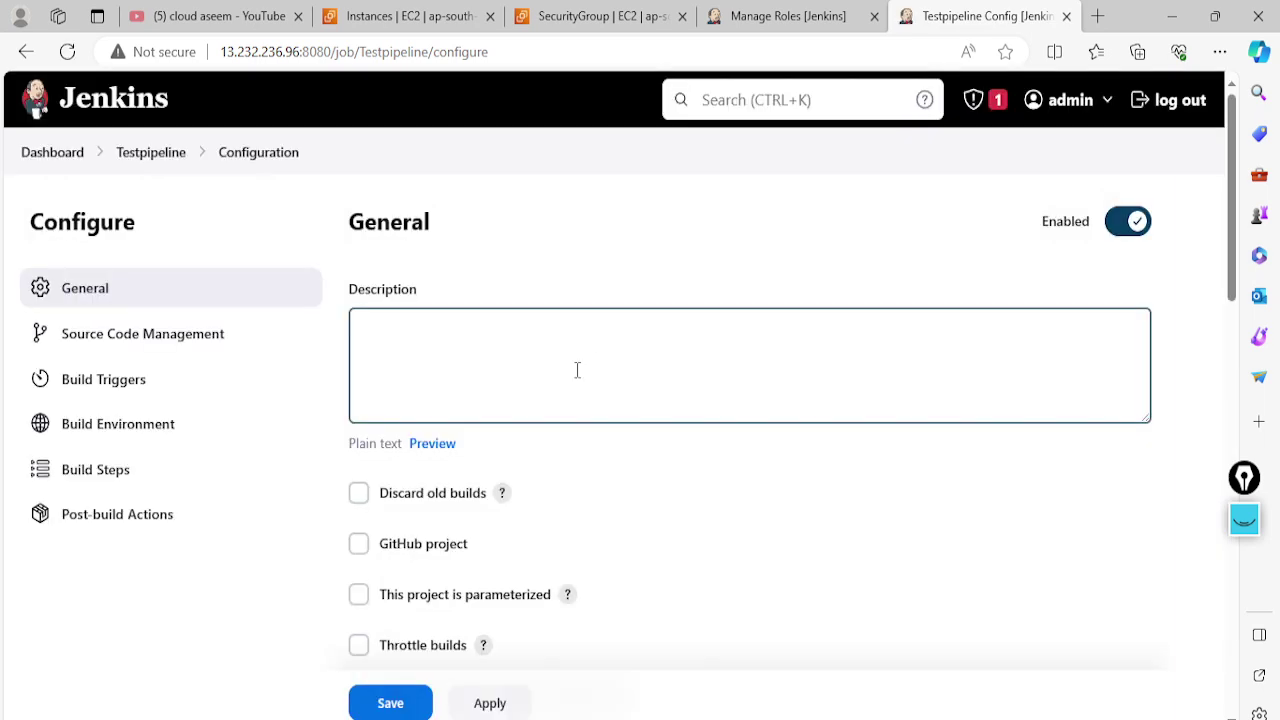
# Save Testpipeline with default configuration and start its first build
pyautogui.click(530, 345)
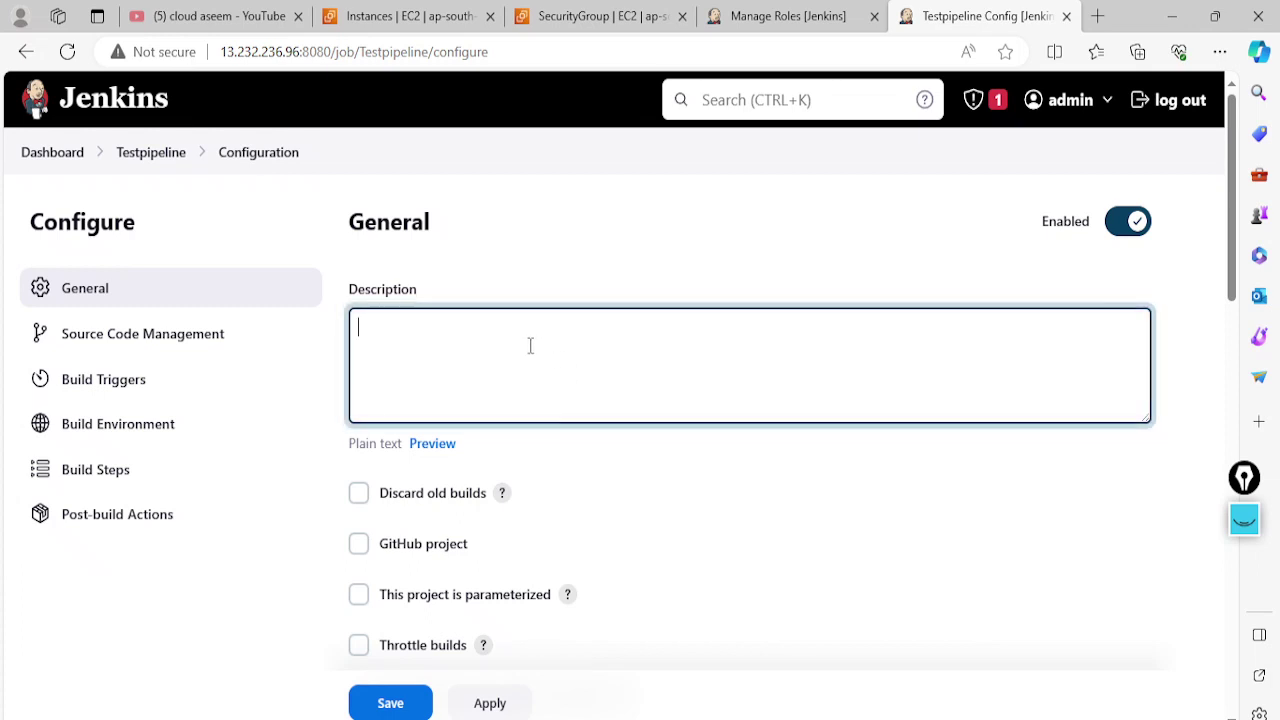
pyautogui.scroll(-5, 529, 346)
pyautogui.click(490, 704)
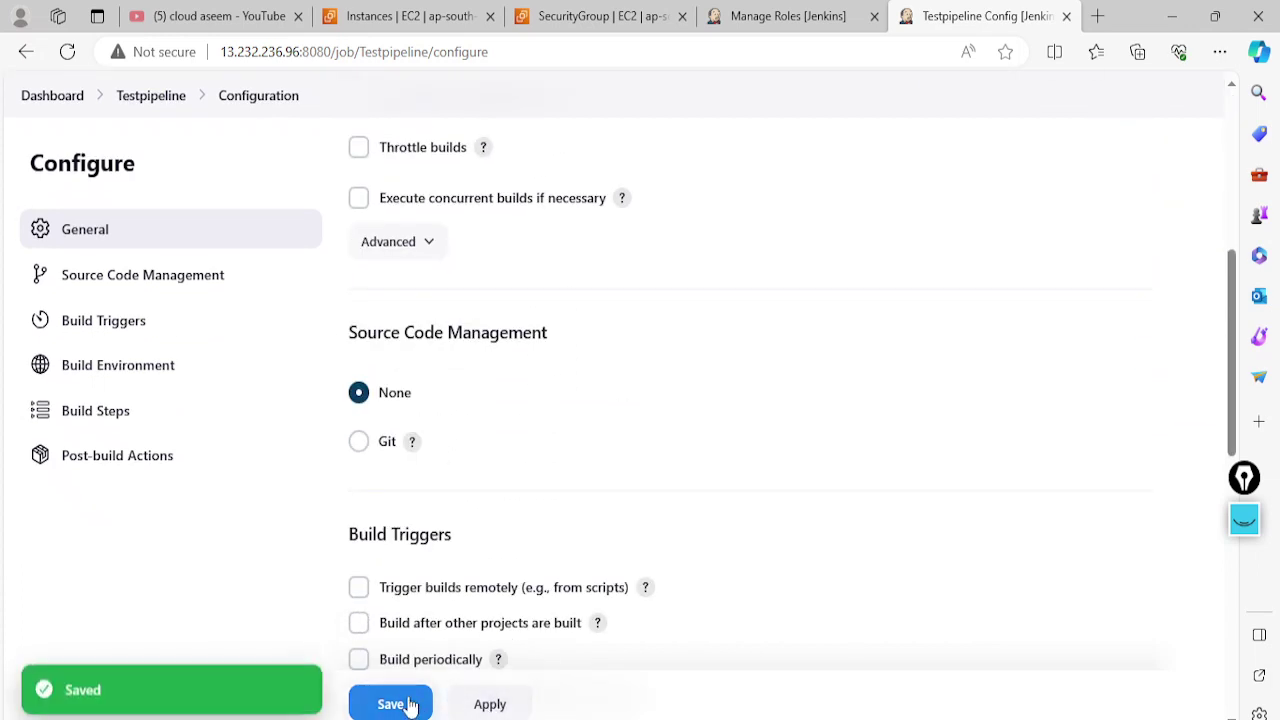
pyautogui.click(405, 703)
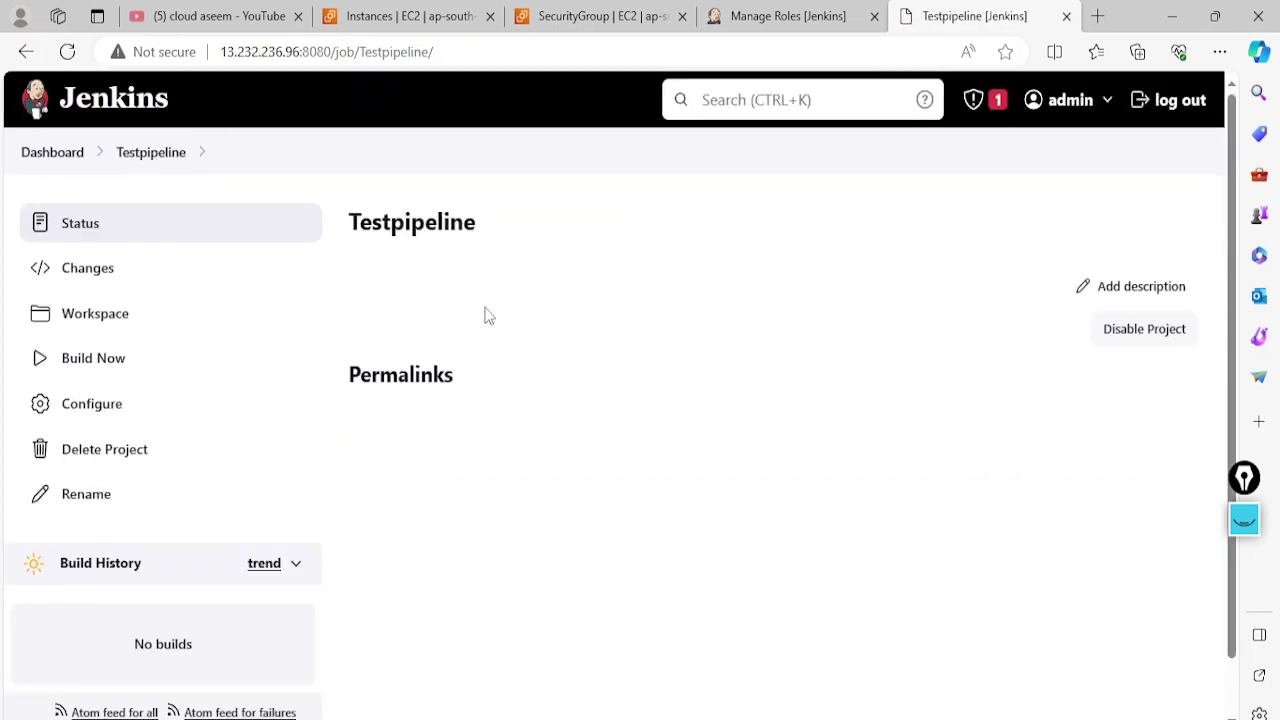
pyautogui.click(107, 370)
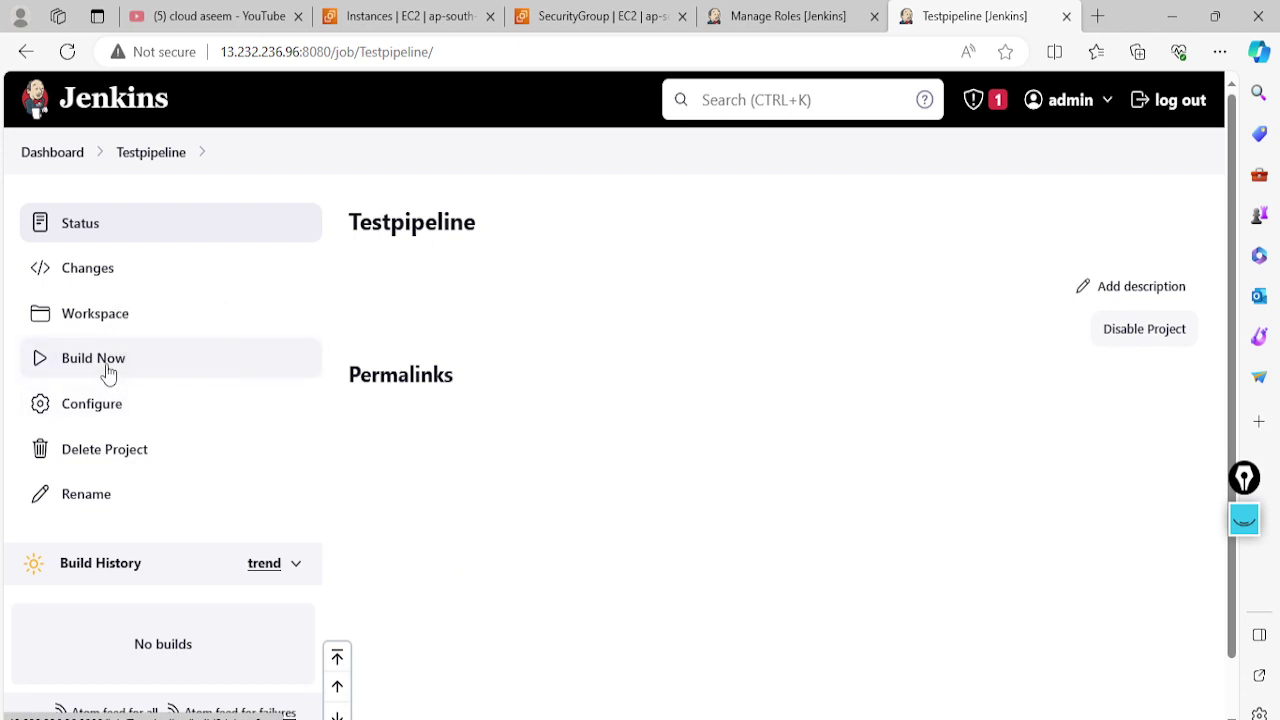
# Reload the admin dashboard to confirm all five jobs, then switch to the Word role notes
pyautogui.press('XF86MonBrightnessDown')
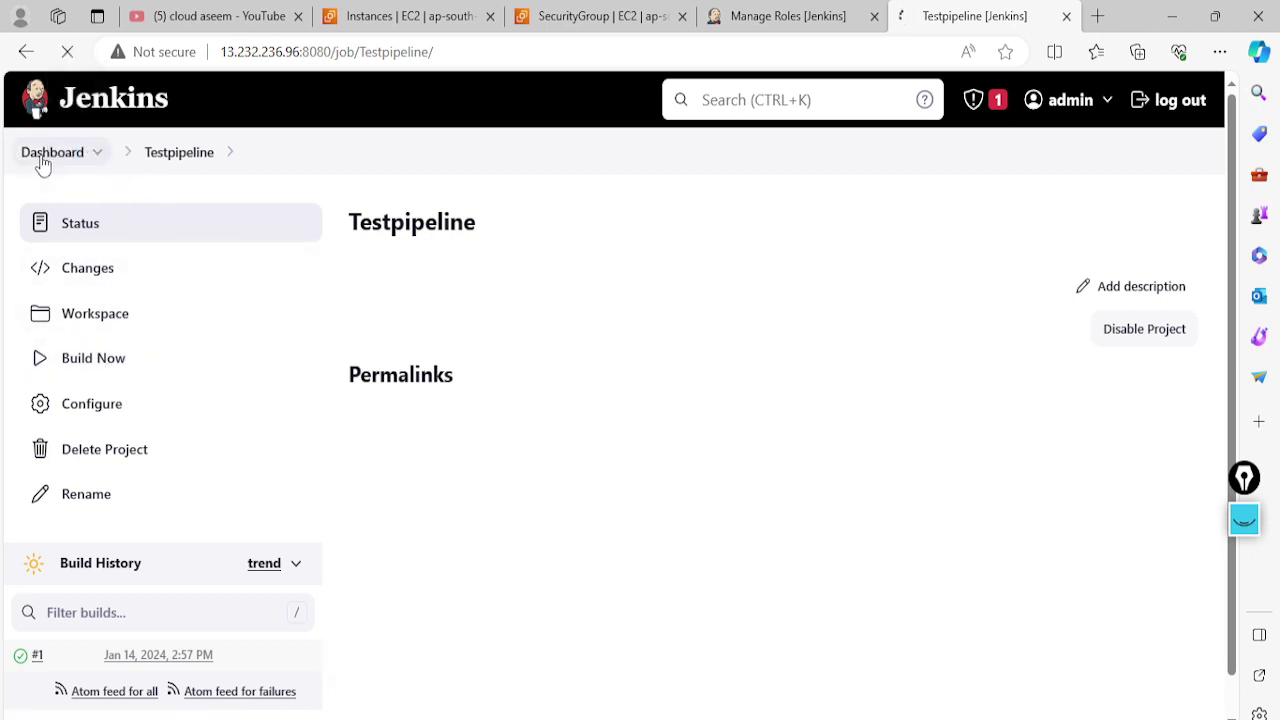
pyautogui.scroll(-1, 515, 472)
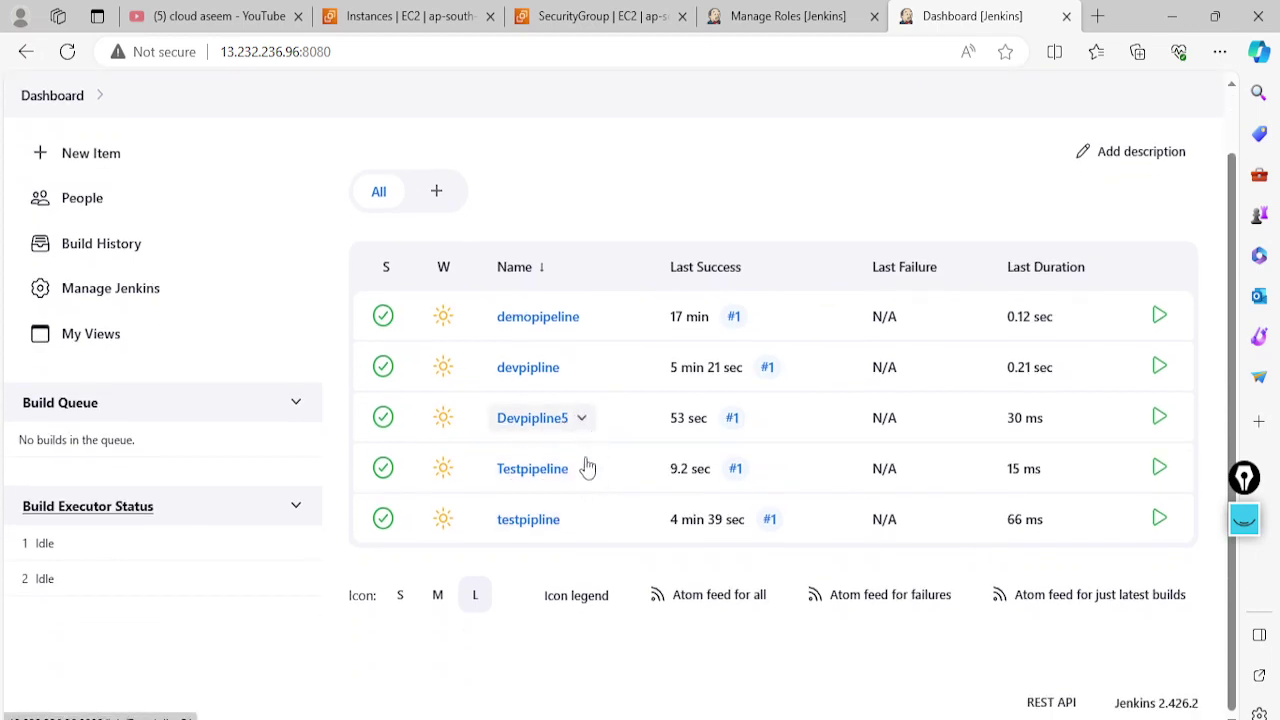
pyautogui.scroll(1, 563, 478)
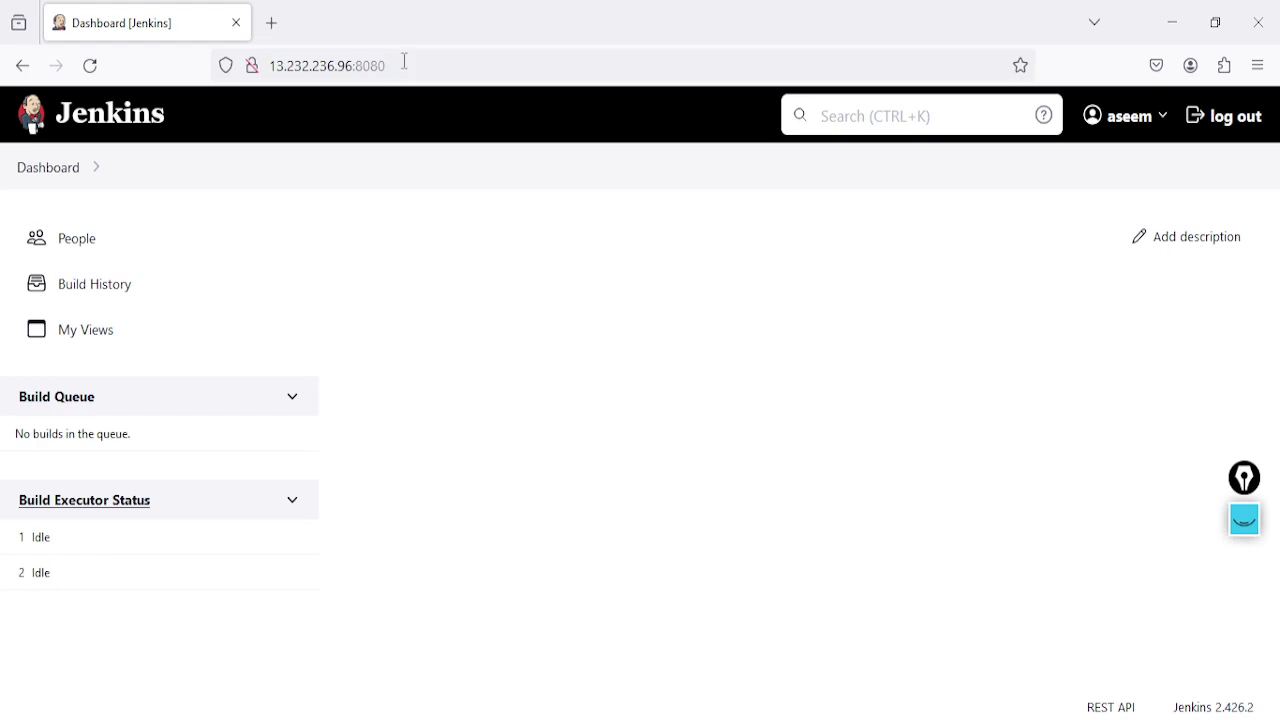
pyautogui.click(404, 61)
pyautogui.press('Return')
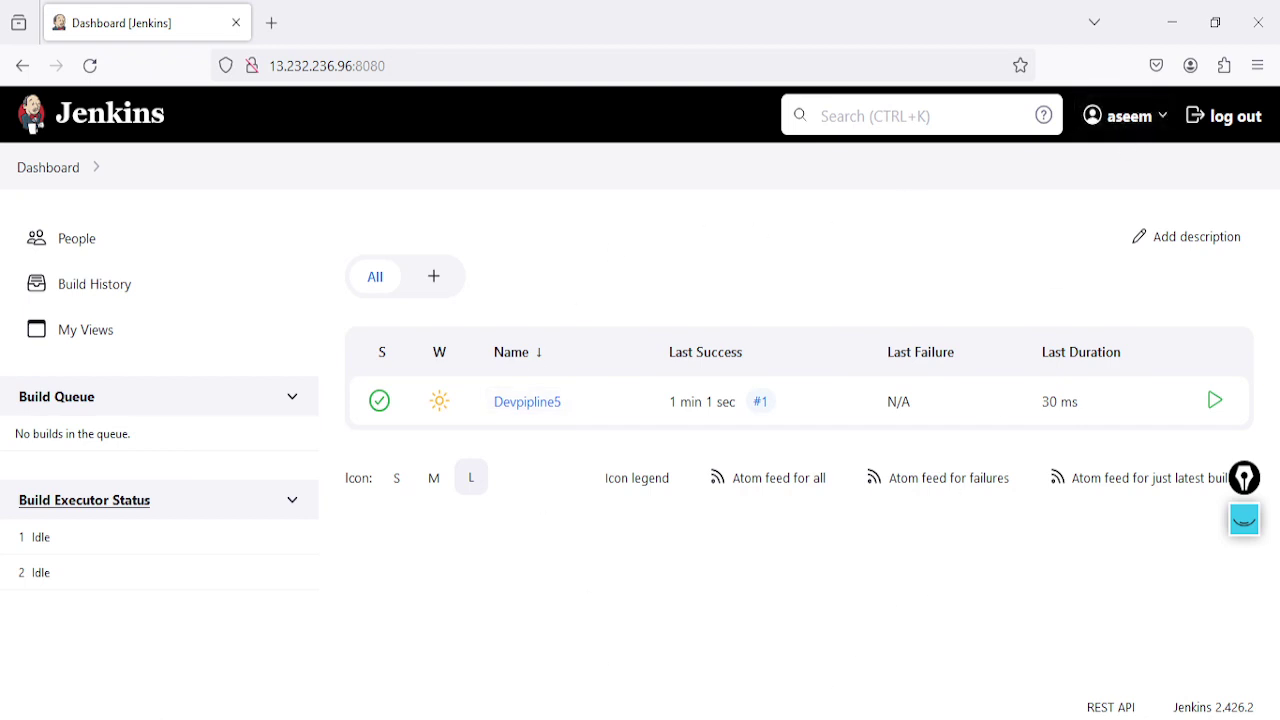
pyautogui.hotkey('alt', 'Tab')
# Scroll through the Employee, Developer and Tester notes in Word, then return to the tester's Jenkins window
pyautogui.scroll(2, 591, 400)
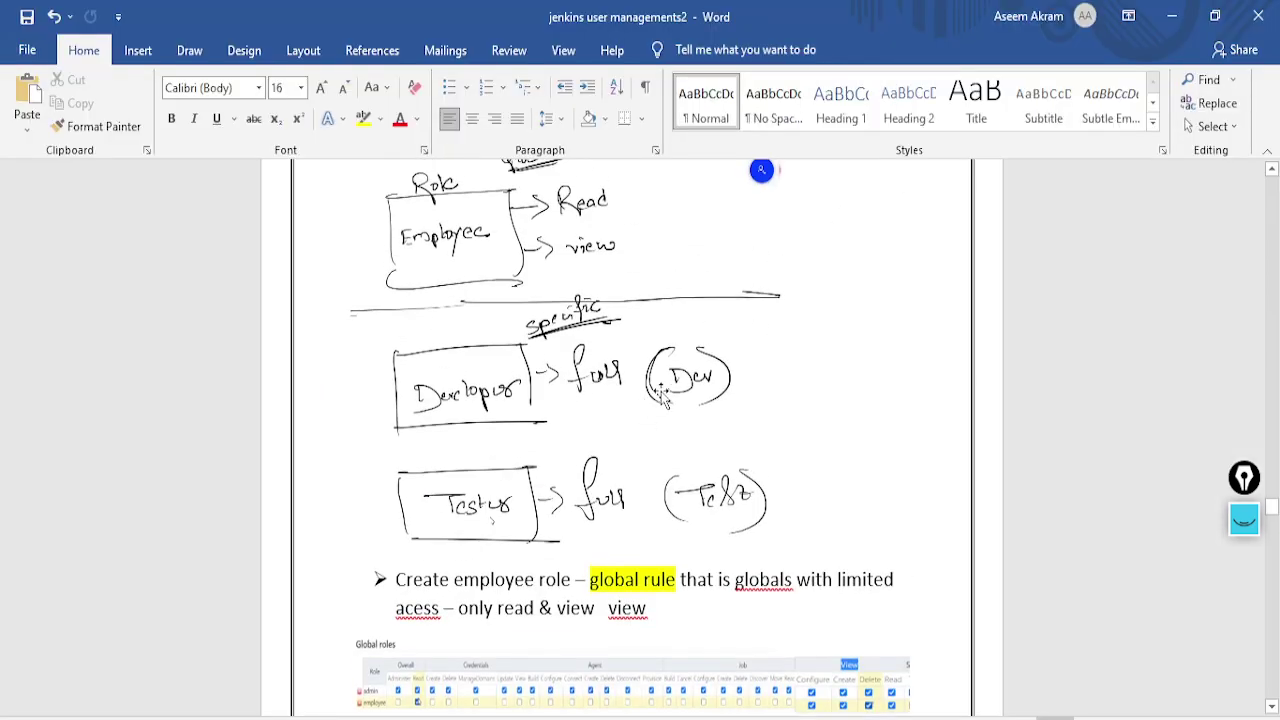
pyautogui.scroll(-3, 648, 403)
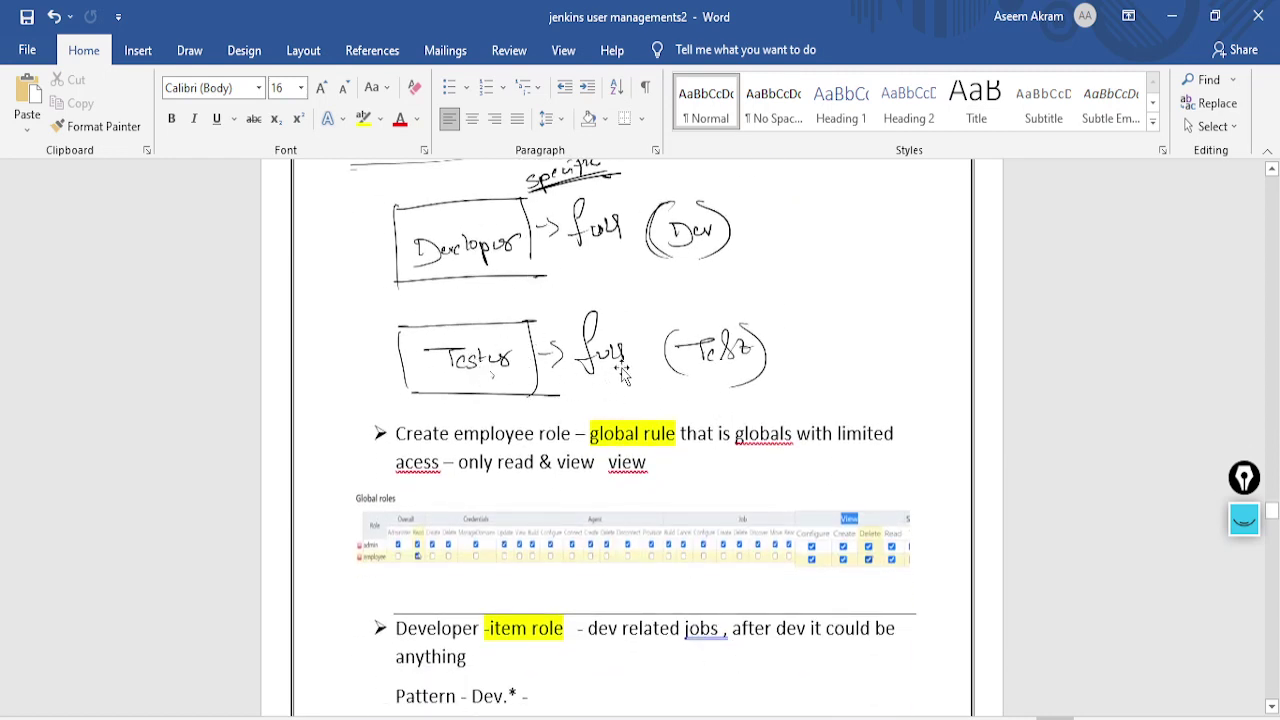
pyautogui.scroll(1, 621, 373)
pyautogui.hotkey('alt', 'Tab')
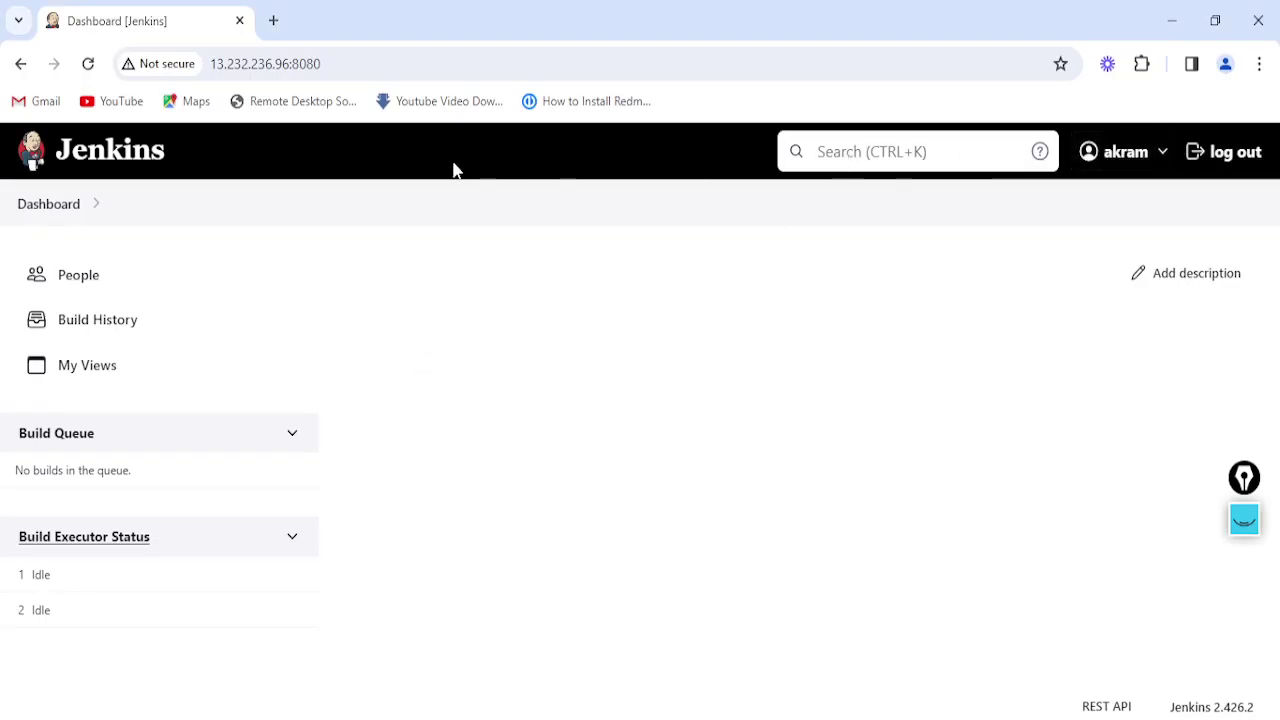
# As the tester, reload the dashboard, open Testpipeline and build it
pyautogui.click(386, 54)
pyautogui.press('Return')
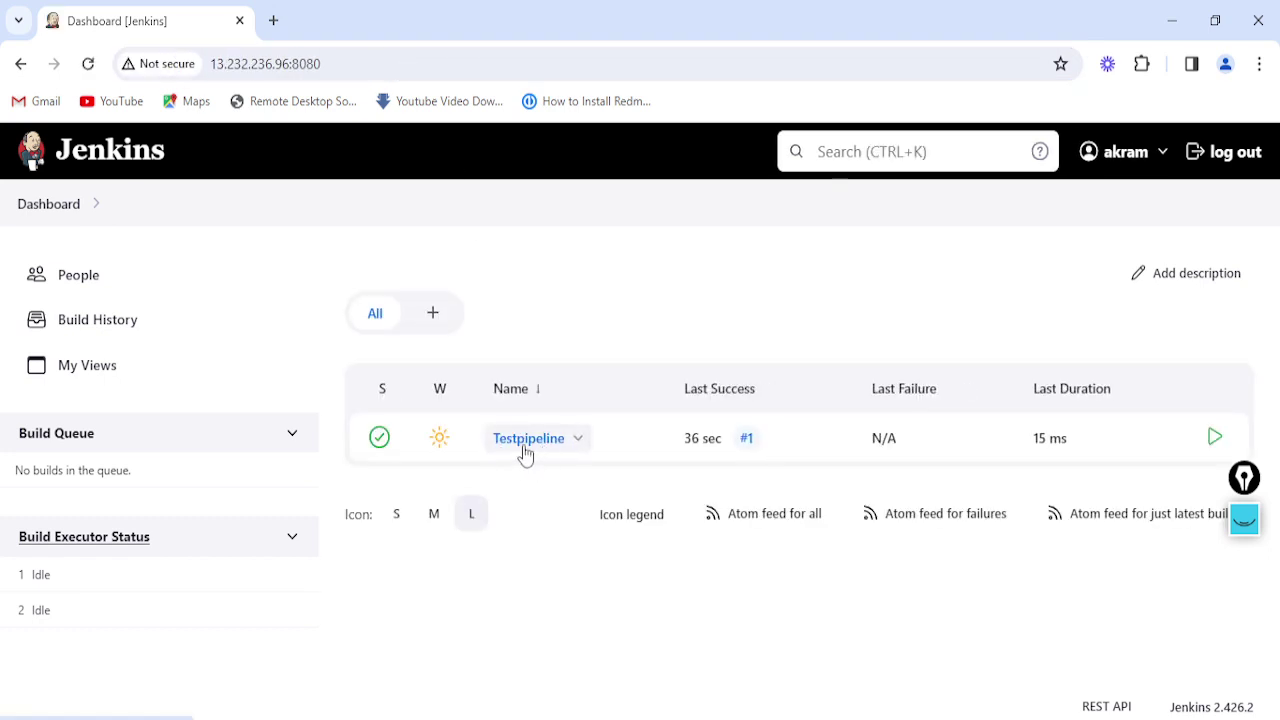
pyautogui.click(530, 440)
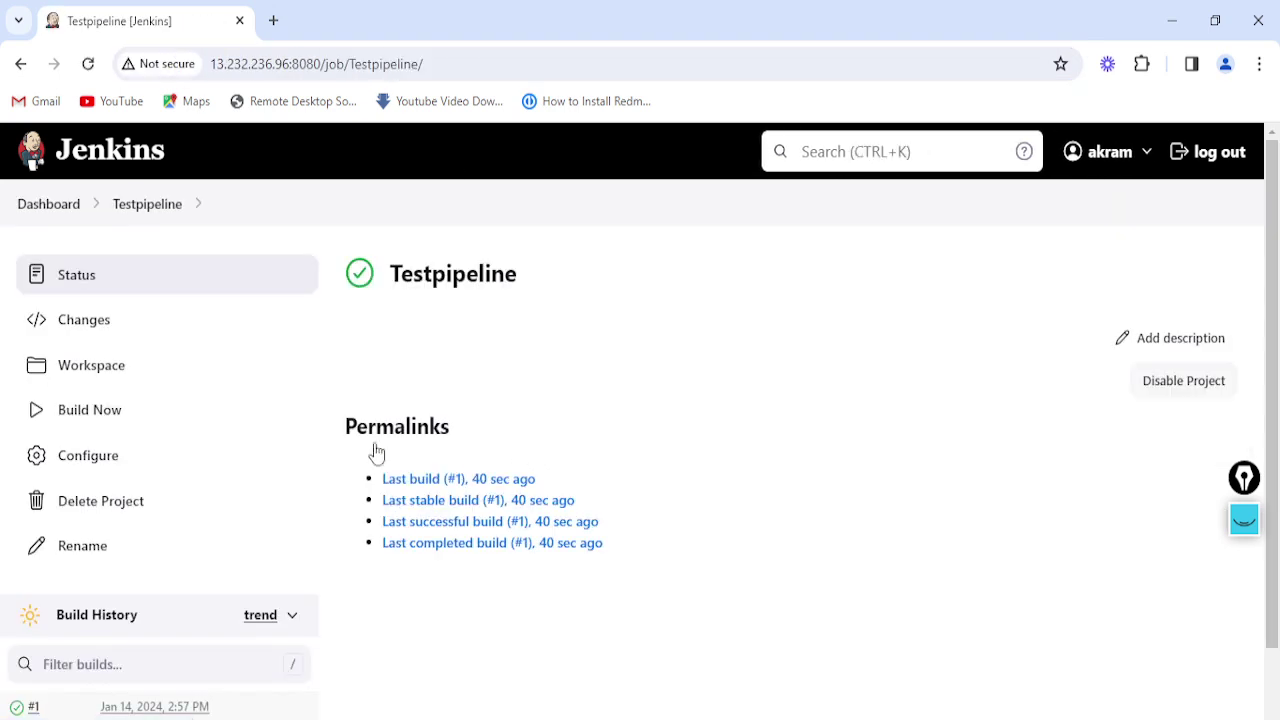
pyautogui.click(111, 425)
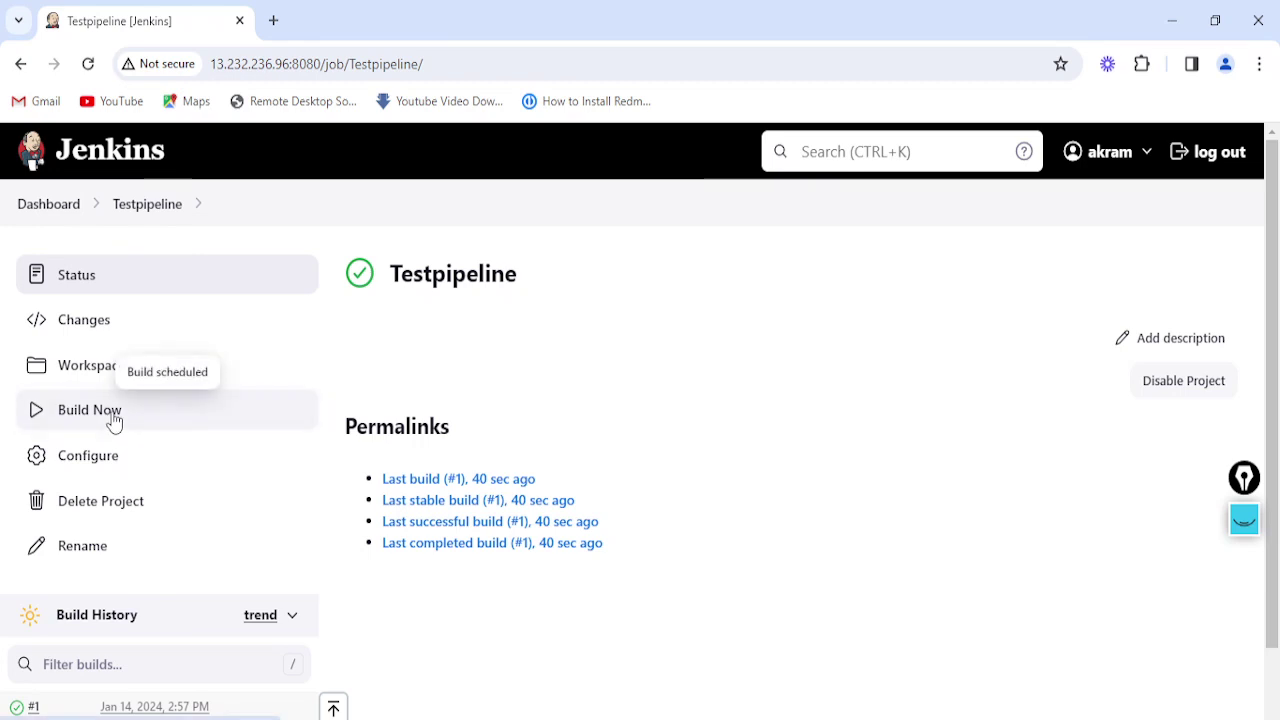
# Check Testpipeline's configuration page as tester, then start a new job from the admin browser
pyautogui.scroll(-1, 112, 425)
pyautogui.click(110, 380)
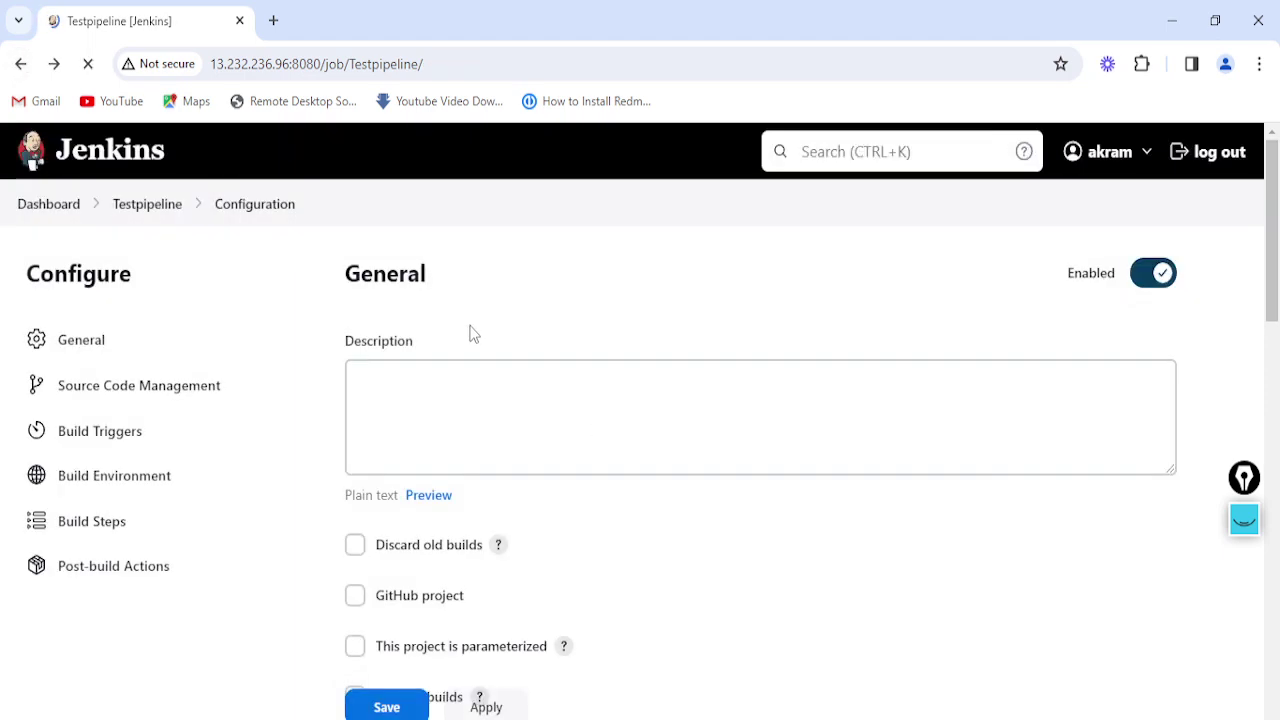
pyautogui.hotkey('alt', 'Left')
pyautogui.scroll(1, 435, 317)
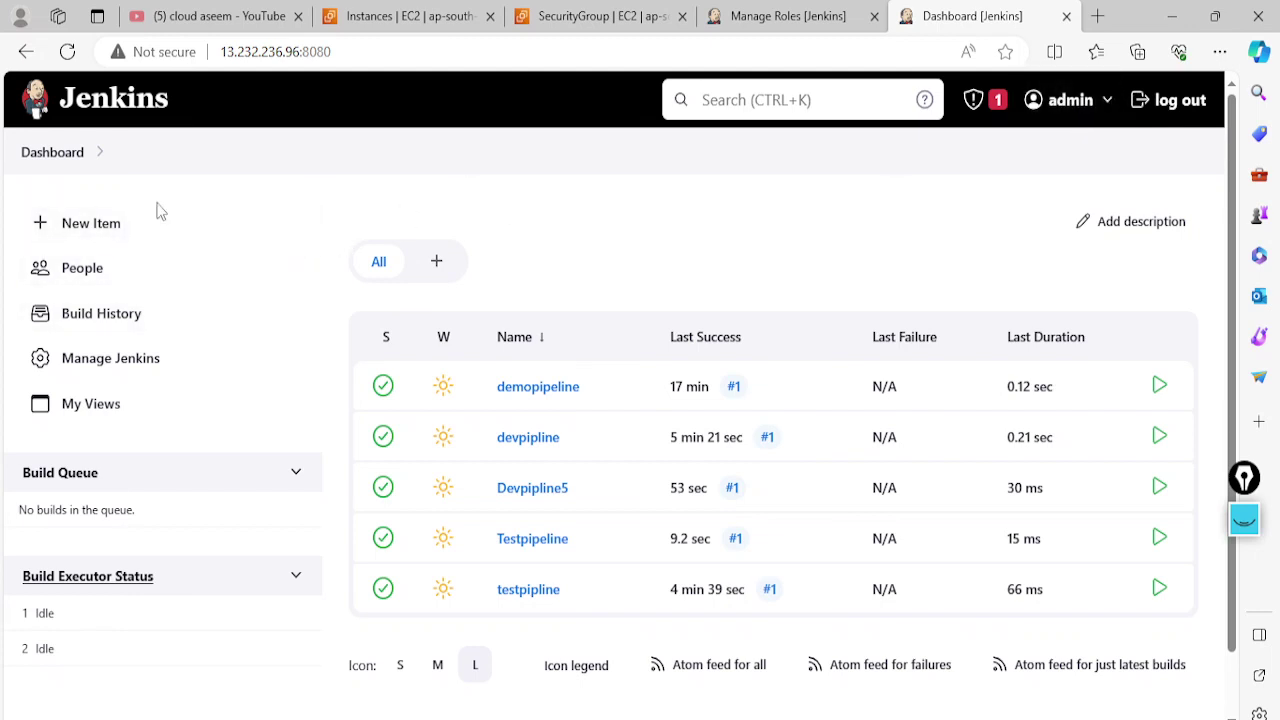
pyautogui.click(112, 224)
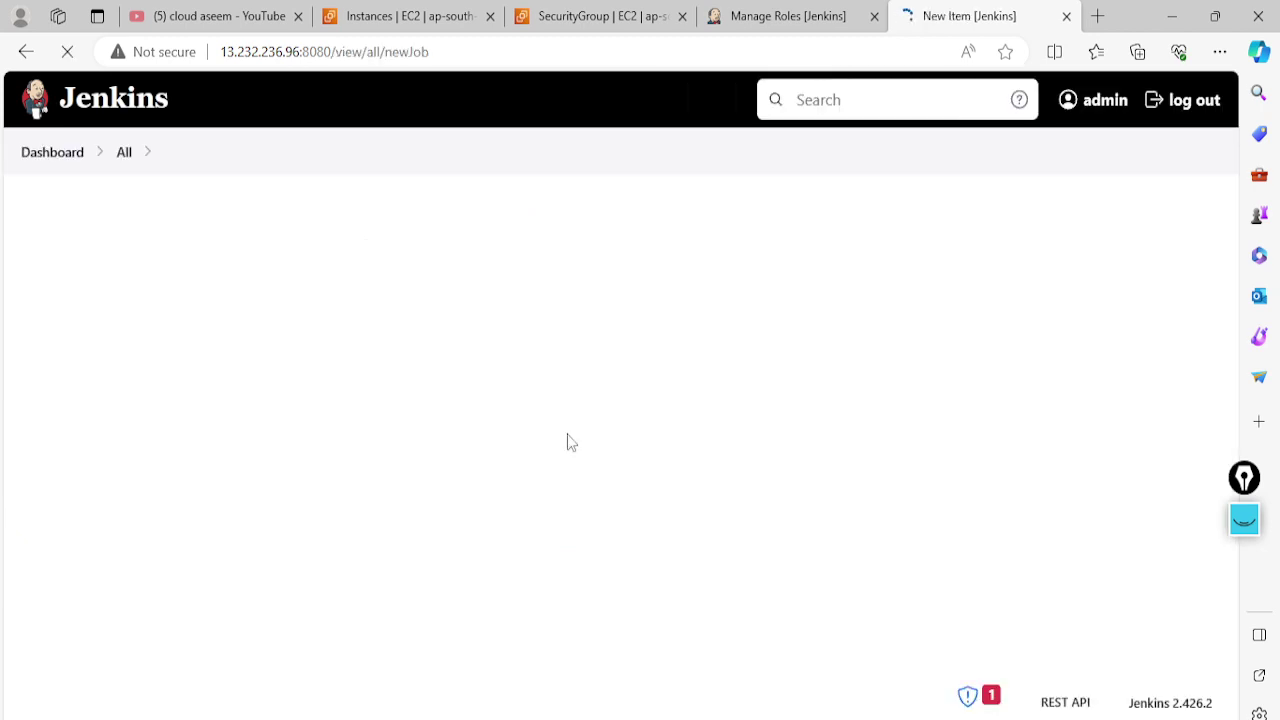
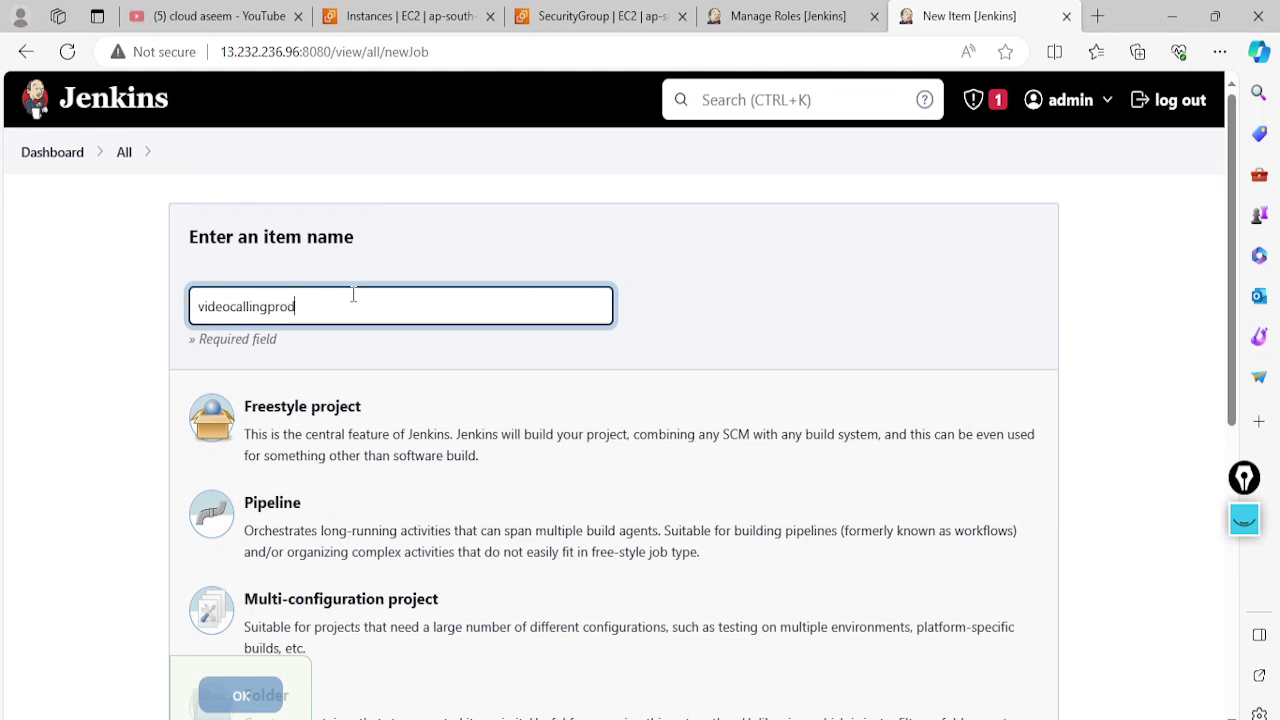
# Create and save the freestyle job videocallingproduct, then return to the dashboard job list
pyautogui.scroll(-1, 320, 355)
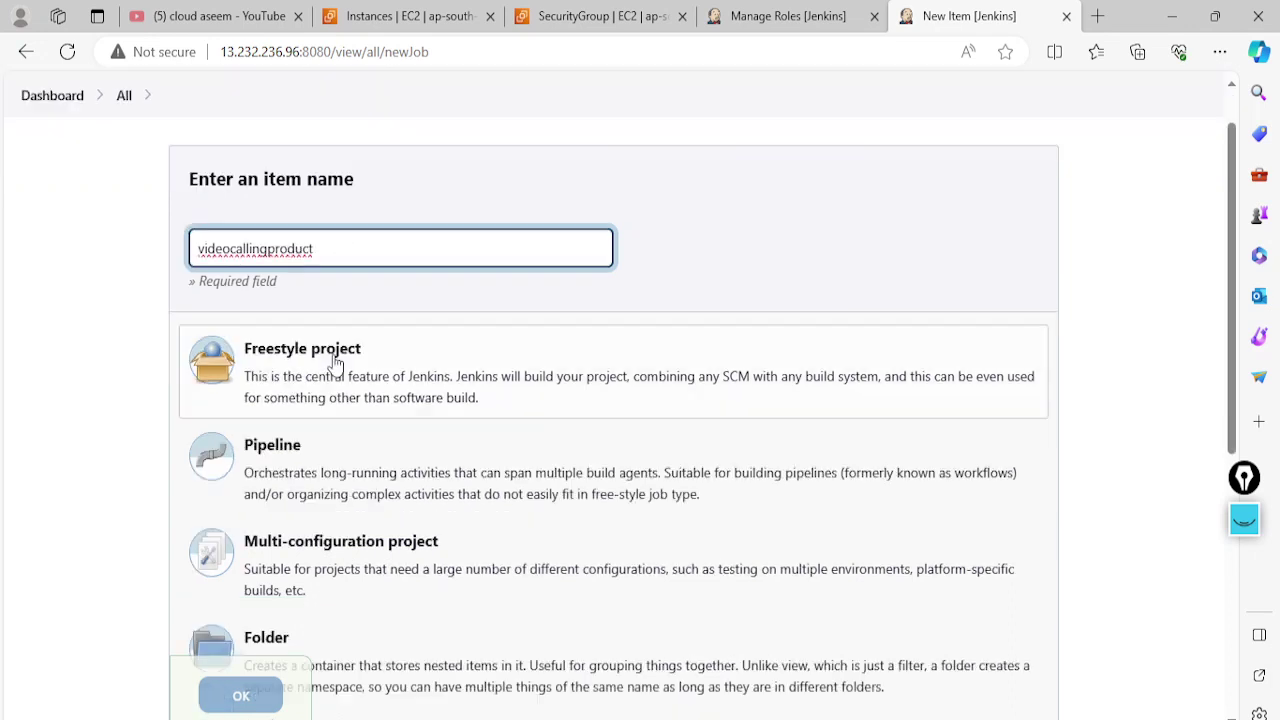
pyautogui.click(322, 340)
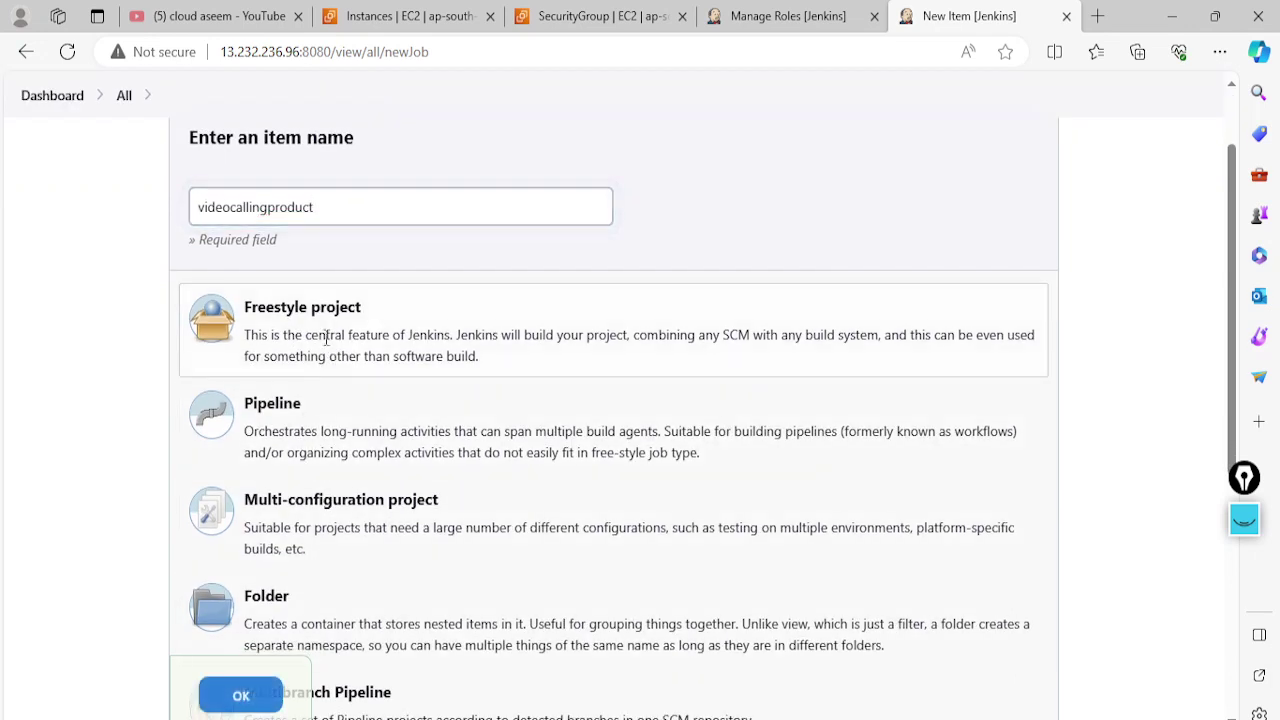
pyautogui.click(245, 700)
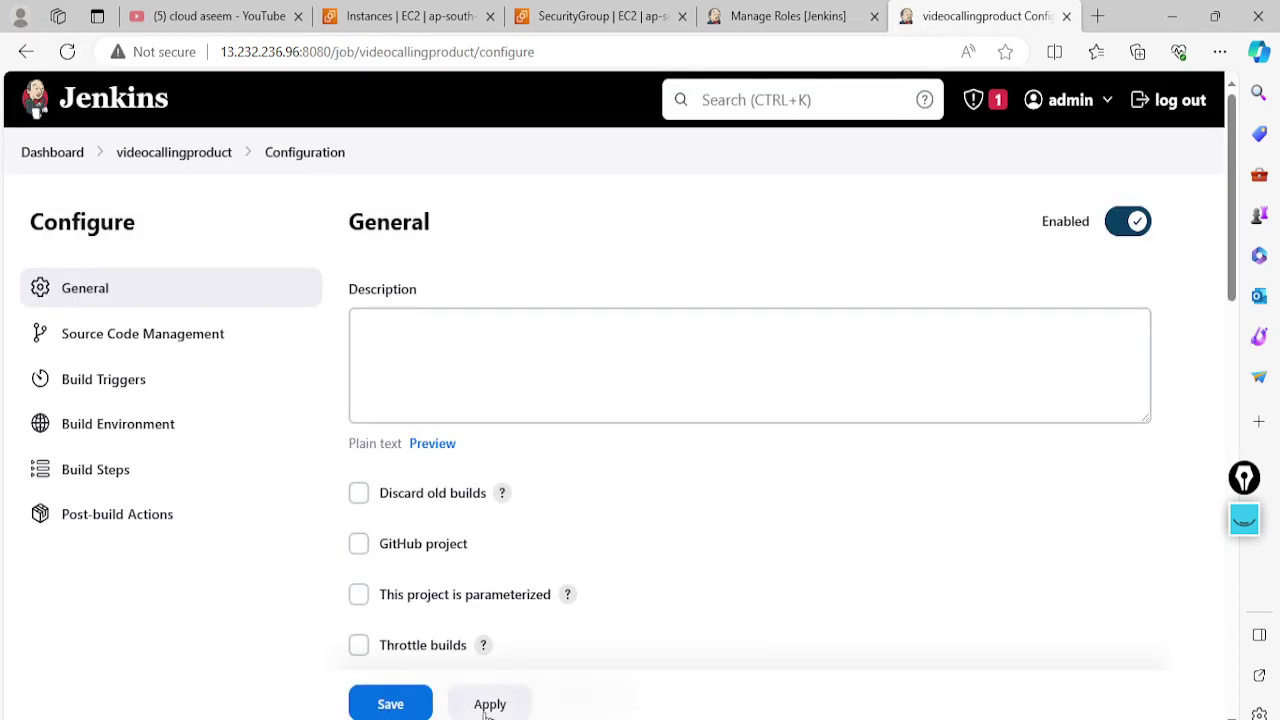
pyautogui.click(419, 708)
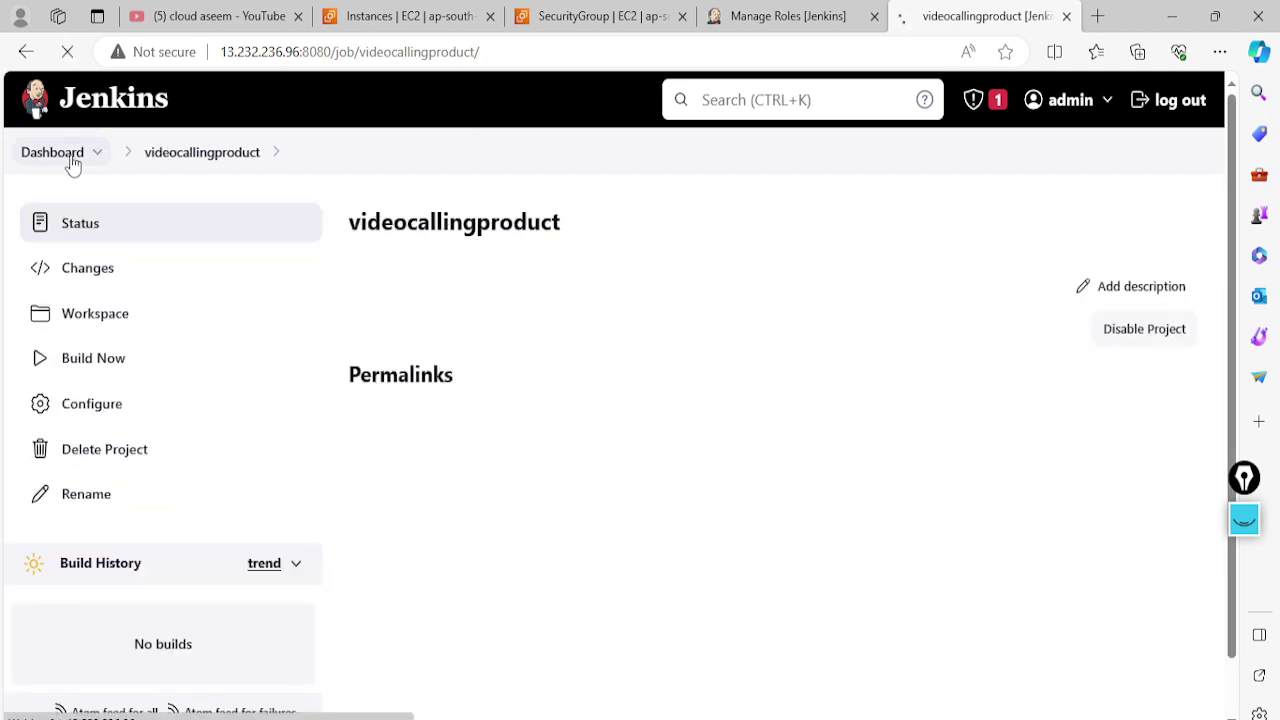
pyautogui.click(72, 163)
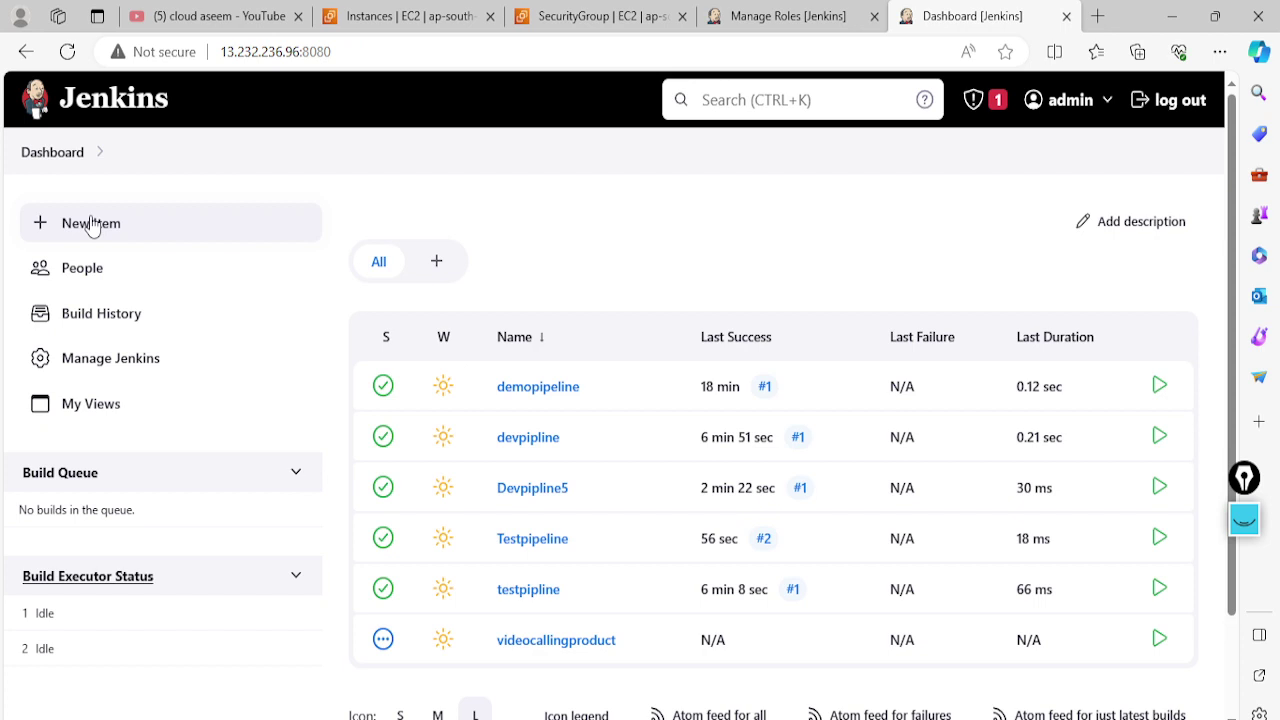
pyautogui.click(91, 223)
# Create a freestyle job named healthproduct, correcting the mistyped name
pyautogui.click(354, 305)
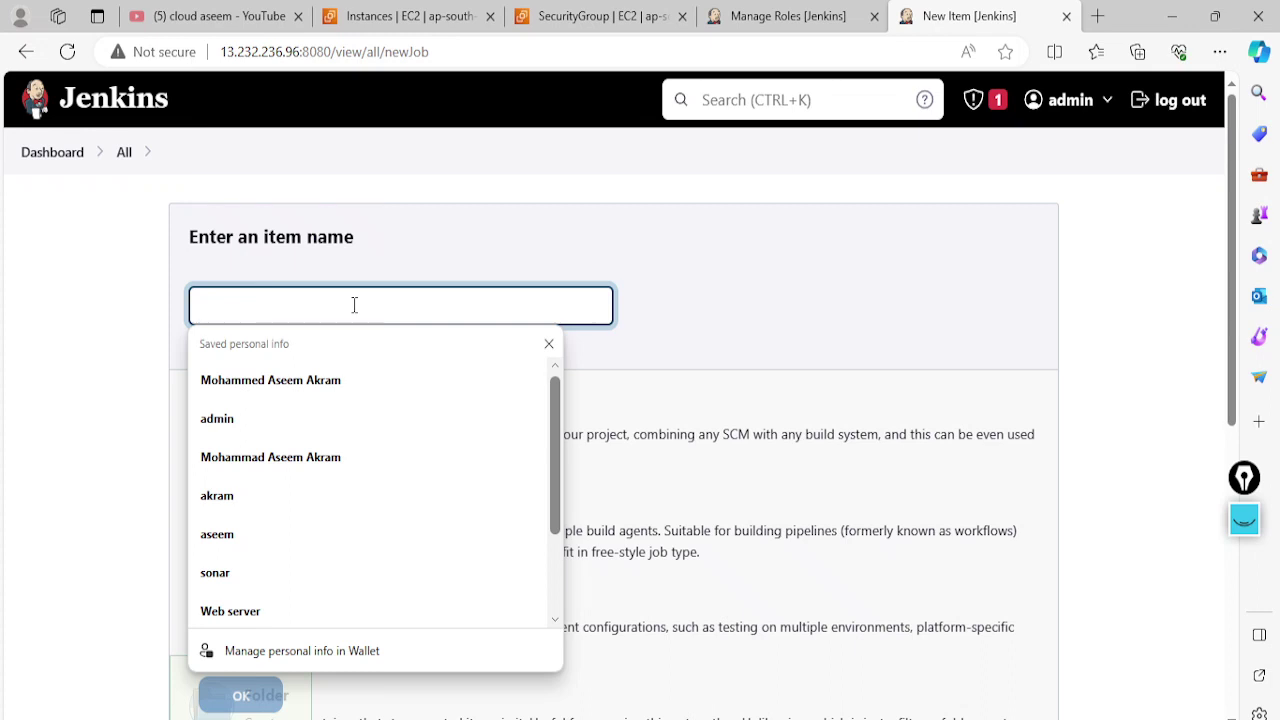
pyautogui.write('healthpro')
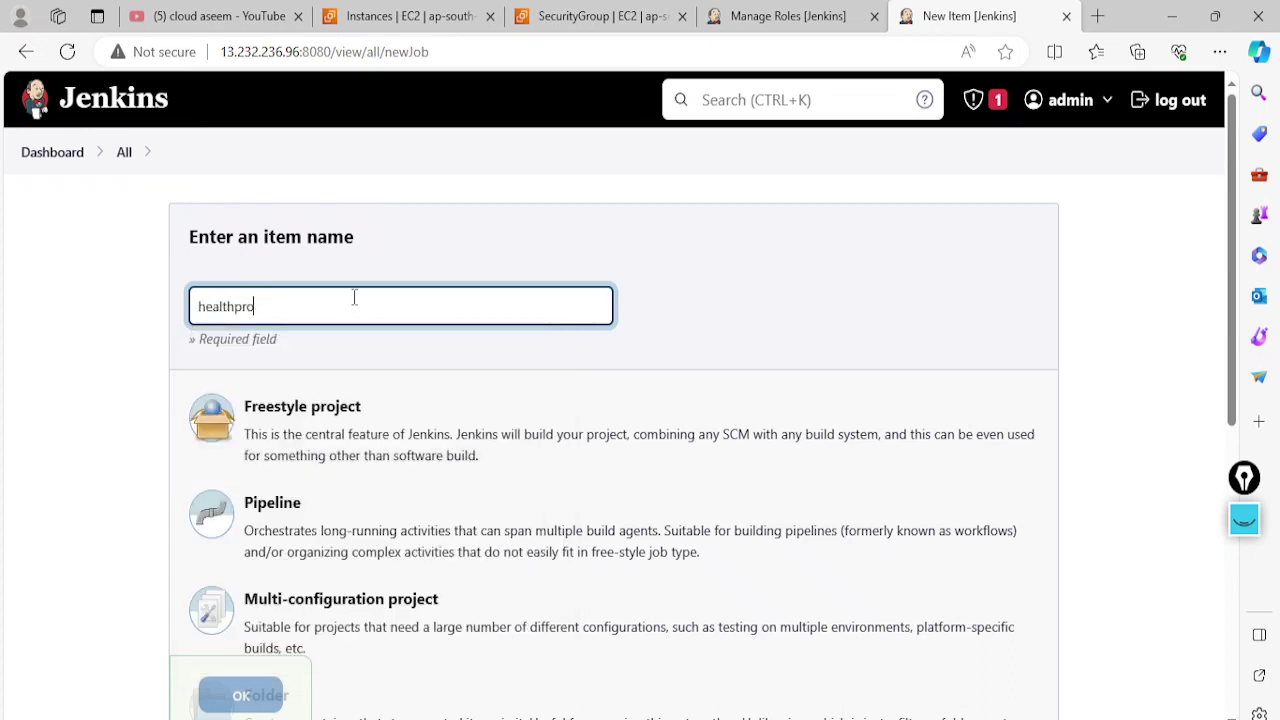
pyautogui.write('uct')
pyautogui.press('BackSpace')
pyautogui.press('BackSpace')
pyautogui.press('BackSpace')
pyautogui.write('duct')
pyautogui.scroll(-2, 300, 600)
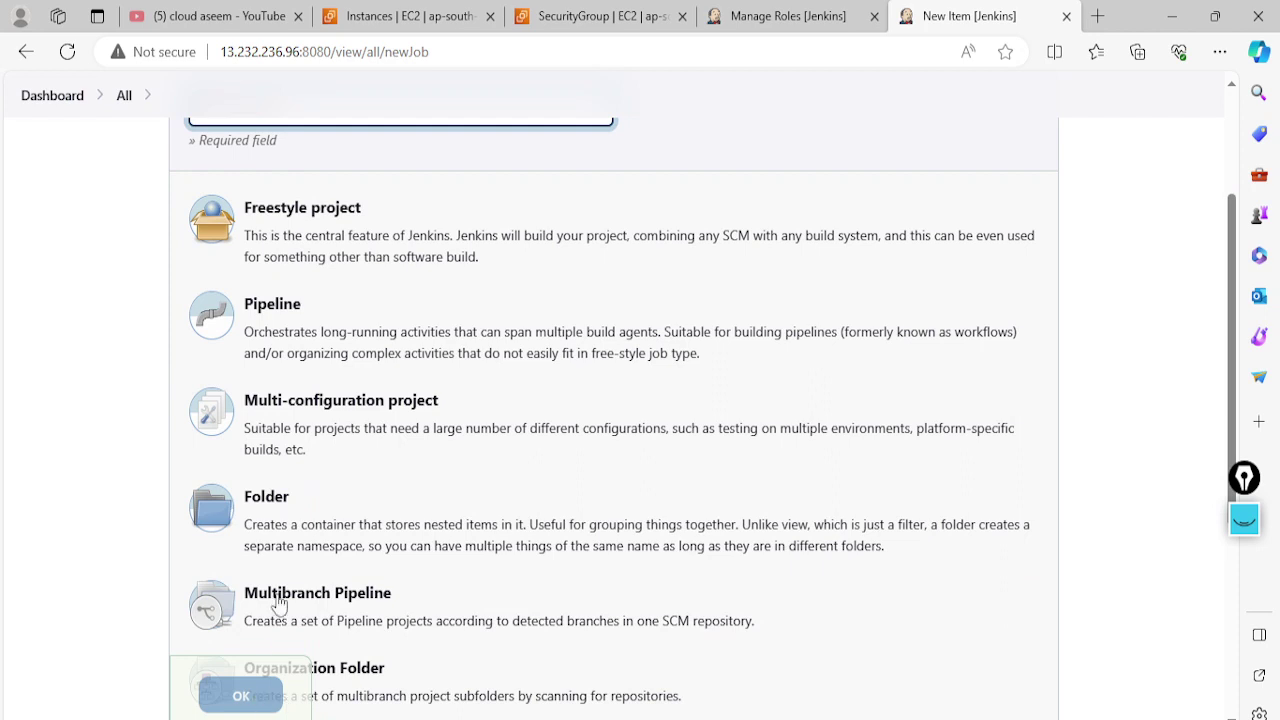
pyautogui.click(314, 248)
pyautogui.click(241, 697)
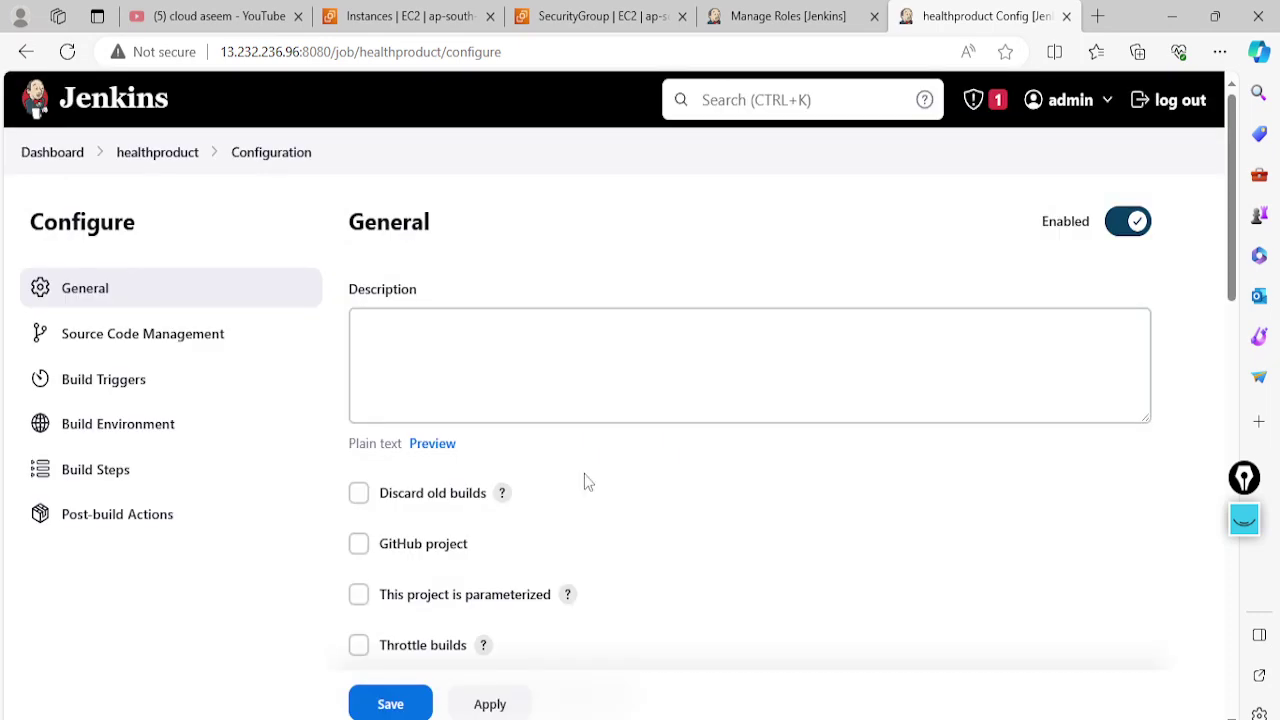
# Apply and save the healthproduct configuration, then go to the Manage Roles page
pyautogui.scroll(-2, 588, 482)
pyautogui.click(490, 704)
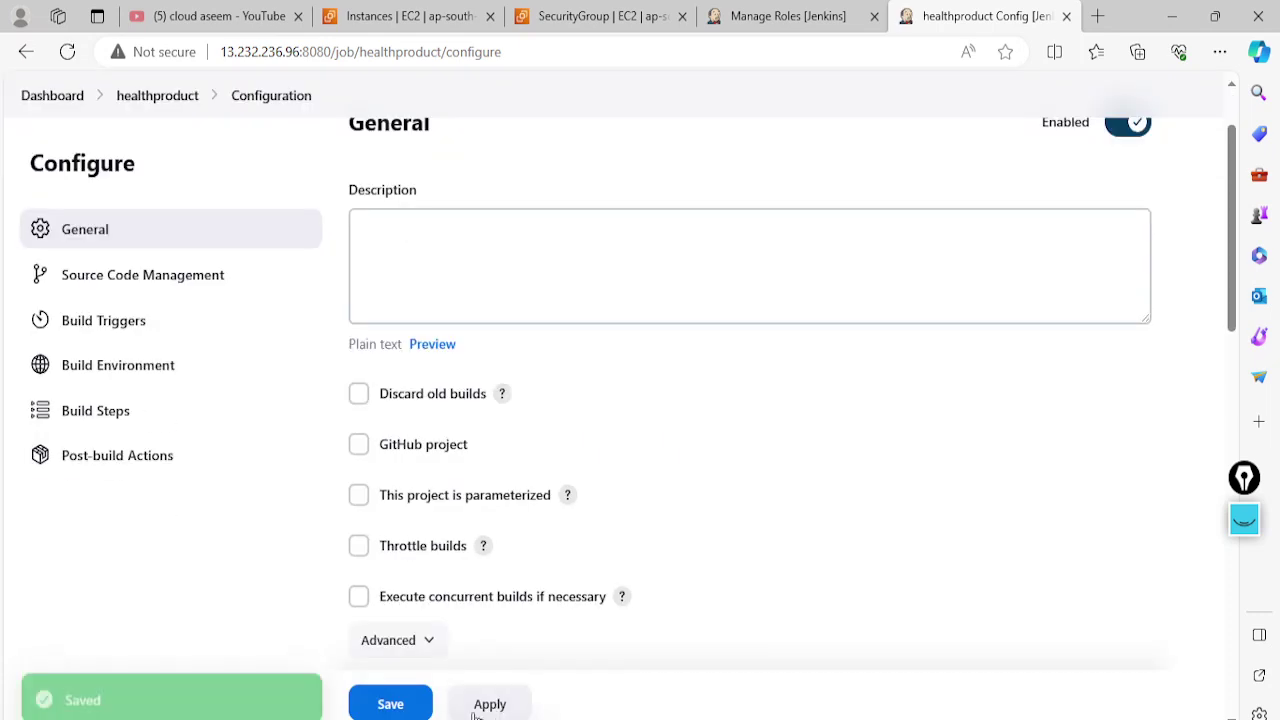
pyautogui.click(405, 709)
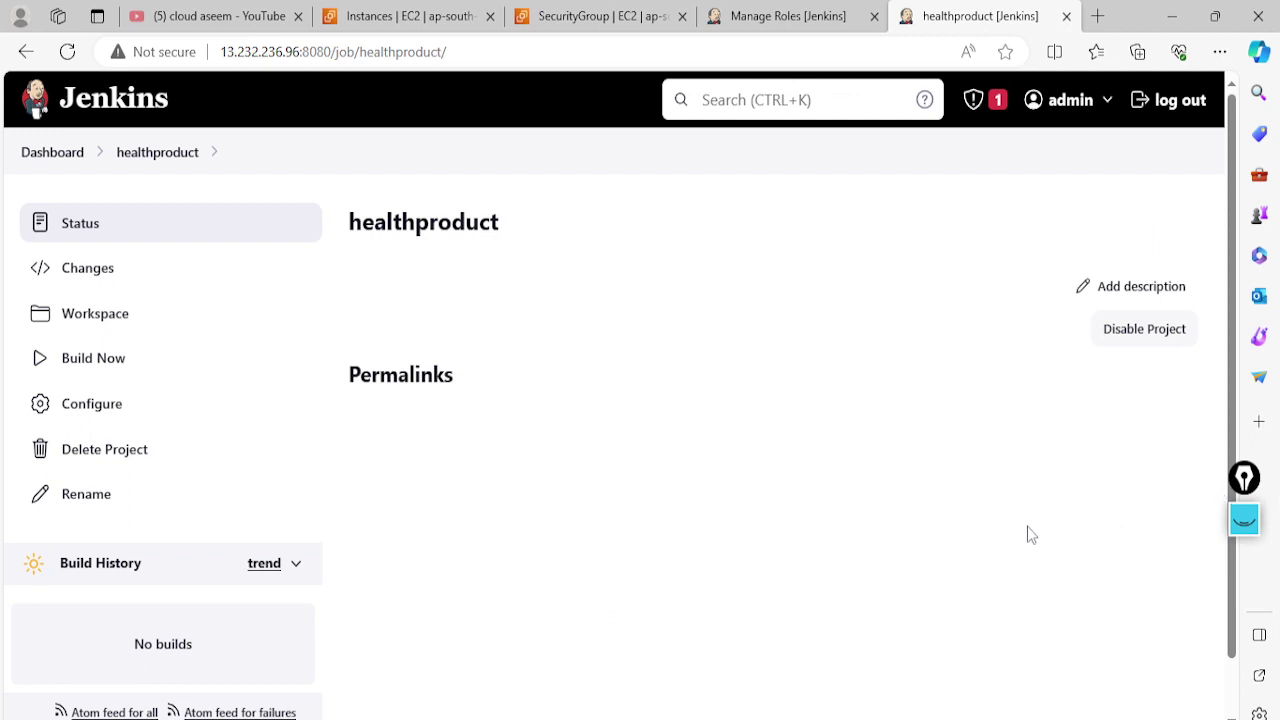
pyautogui.click(775, 16)
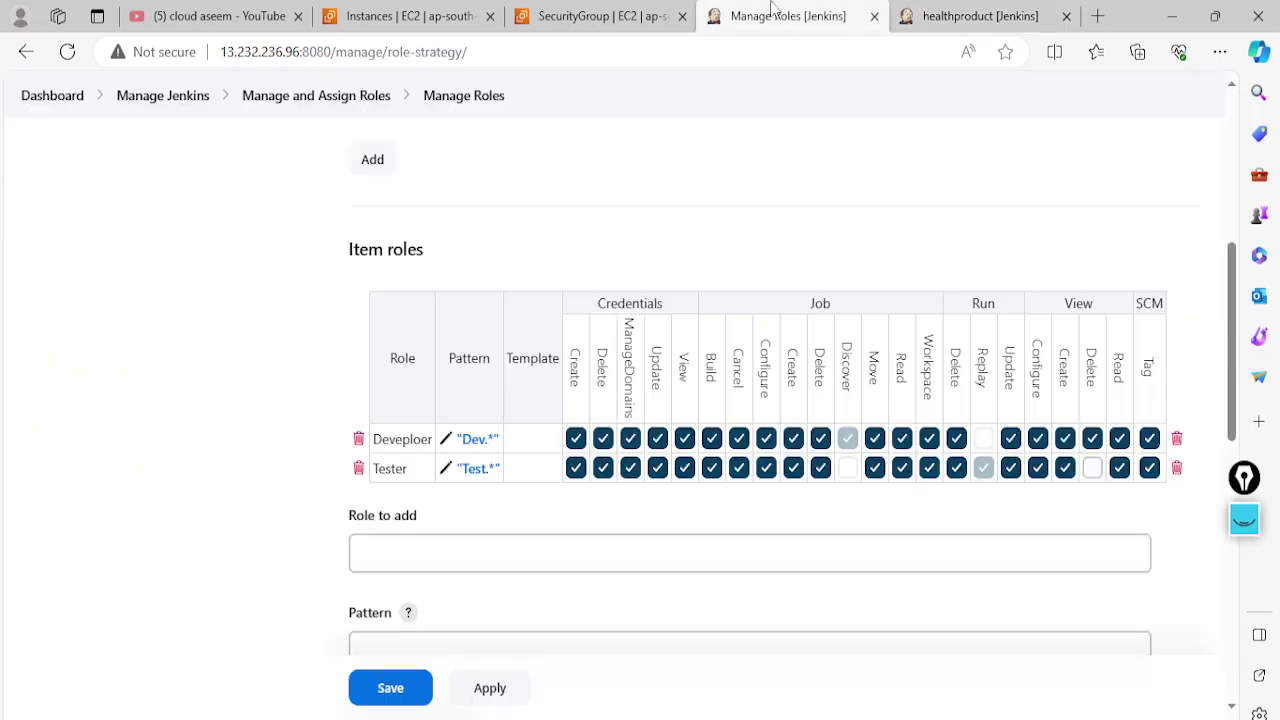
# Check the job names on the dashboard before naming the new item role
pyautogui.click(439, 561)
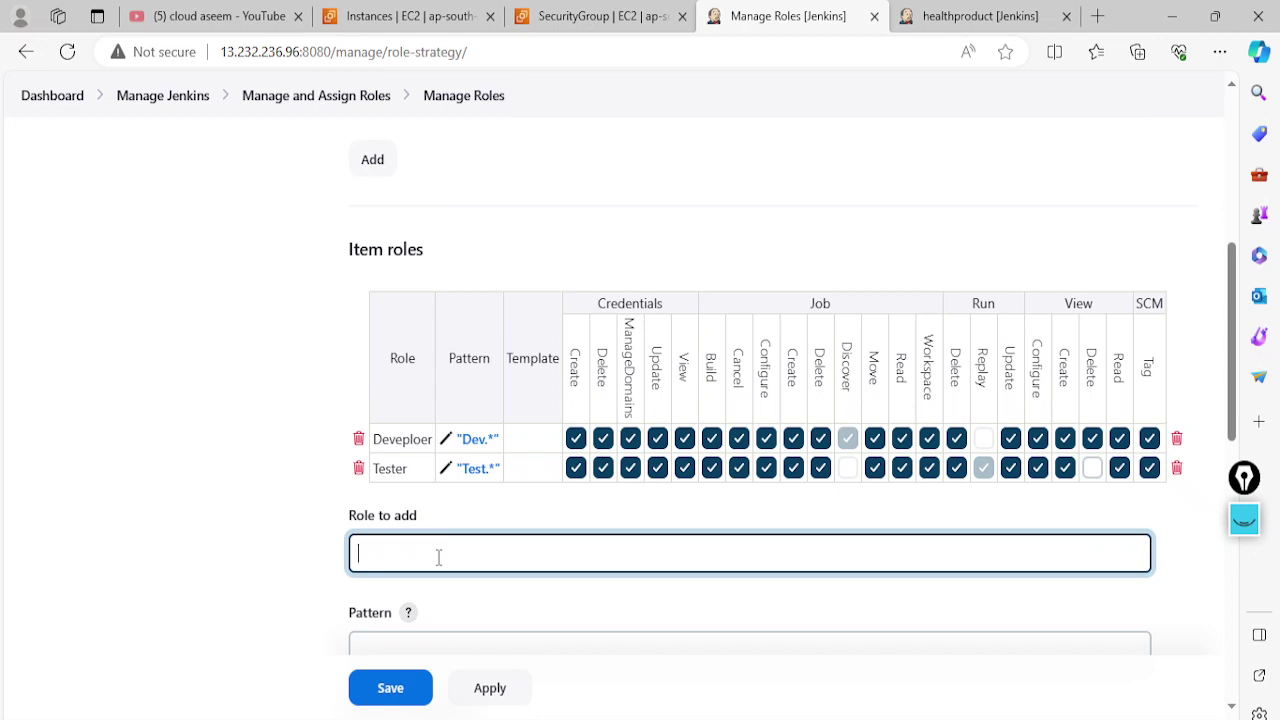
pyautogui.click(968, 16)
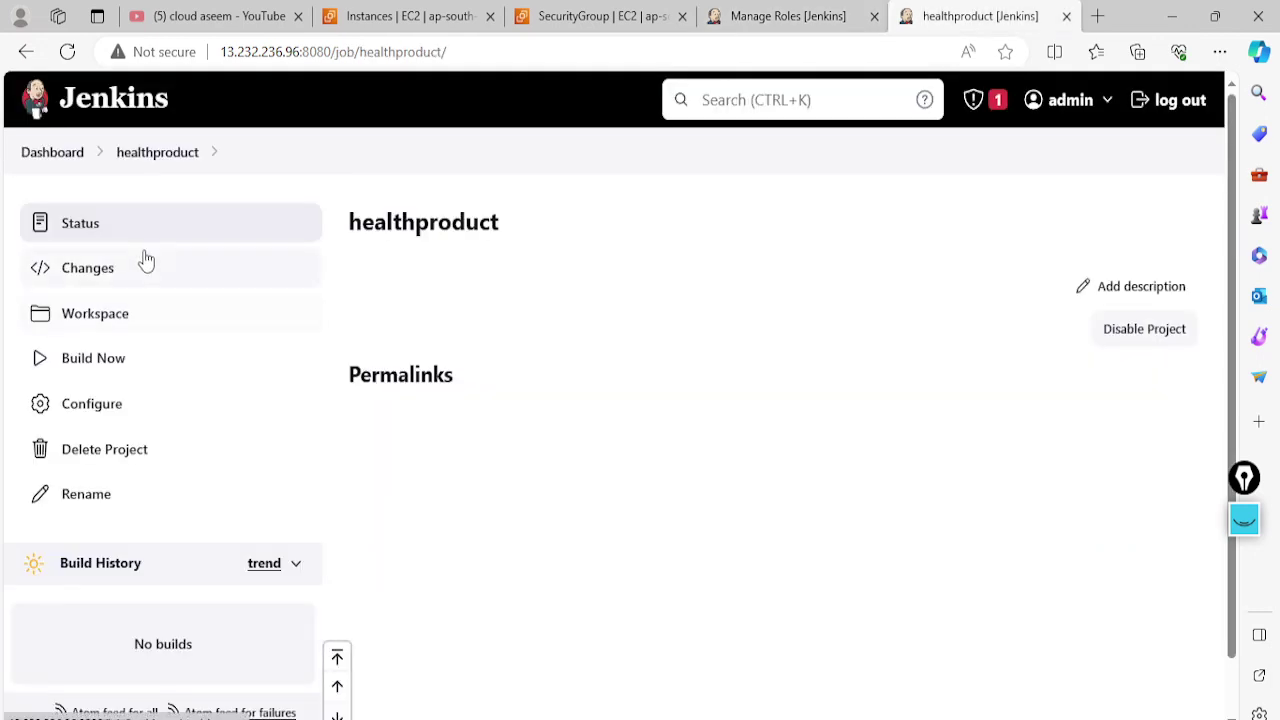
pyautogui.click(44, 160)
pyautogui.scroll(-1, 557, 557)
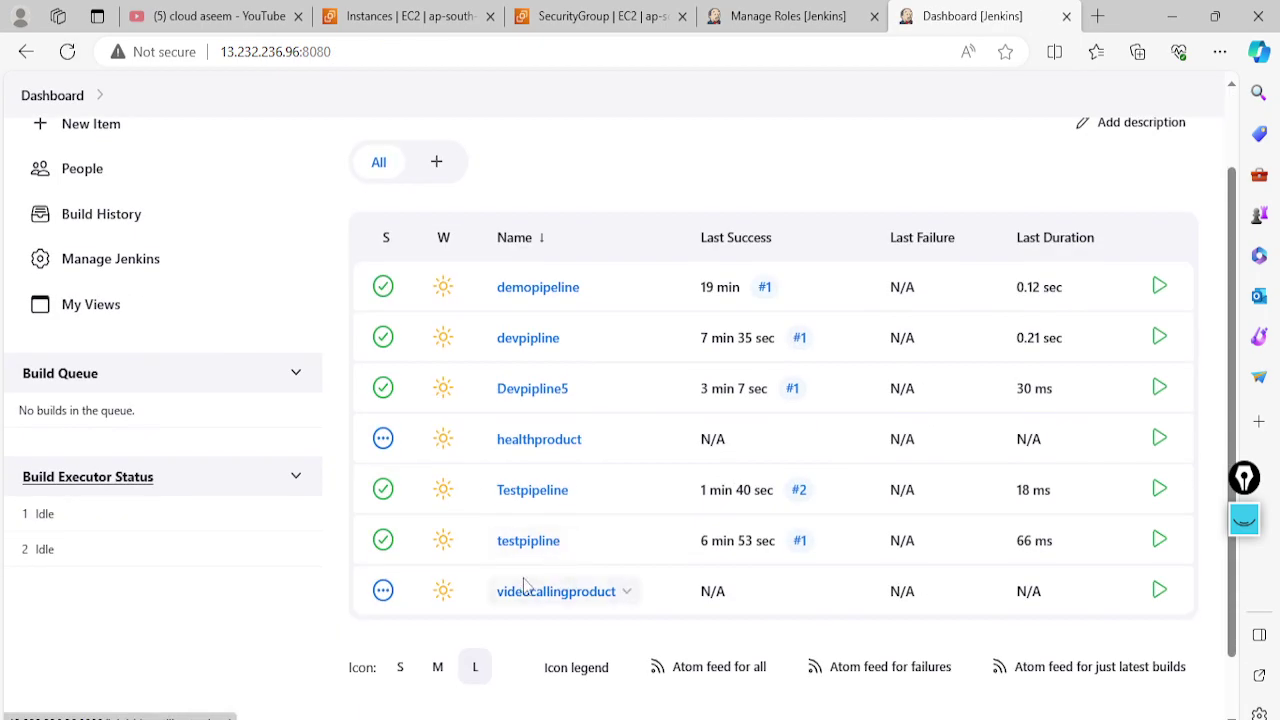
pyautogui.click(790, 14)
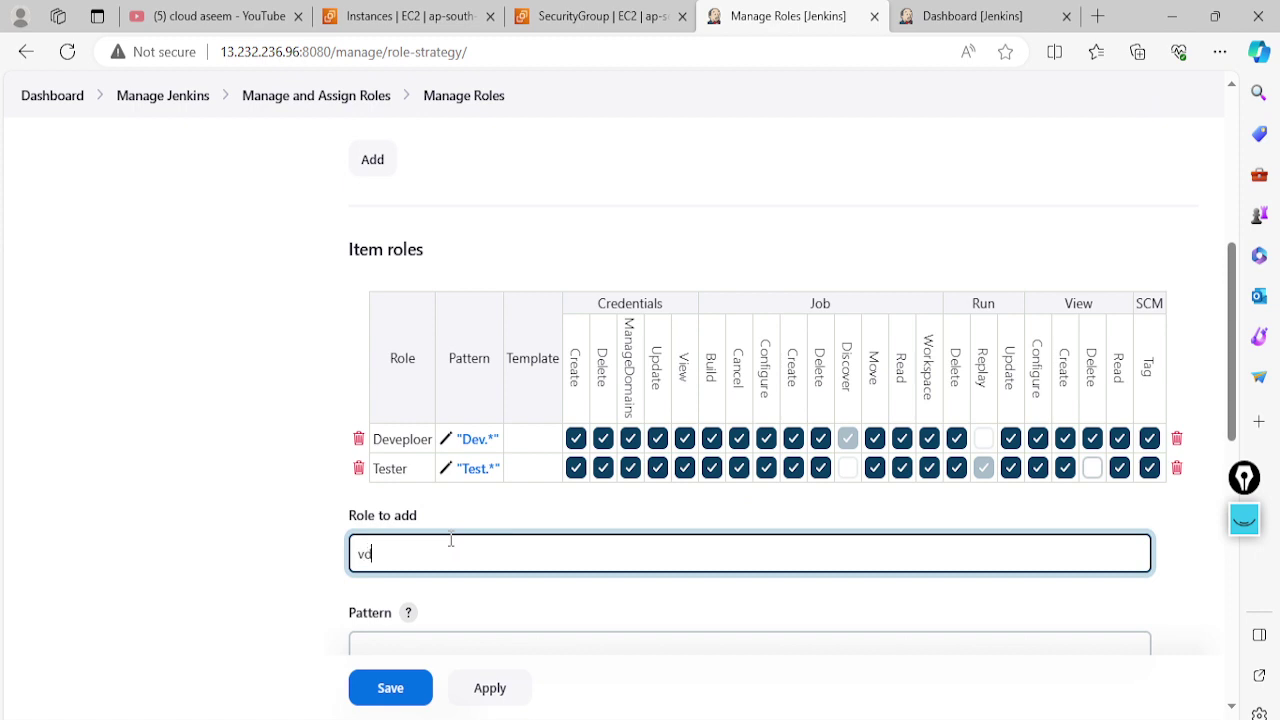
# Add an item role 'video' with pattern video.*, then recheck the dashboard job names
pyautogui.click(451, 540)
pyautogui.write('video')
pyautogui.scroll(-1, 420, 570)
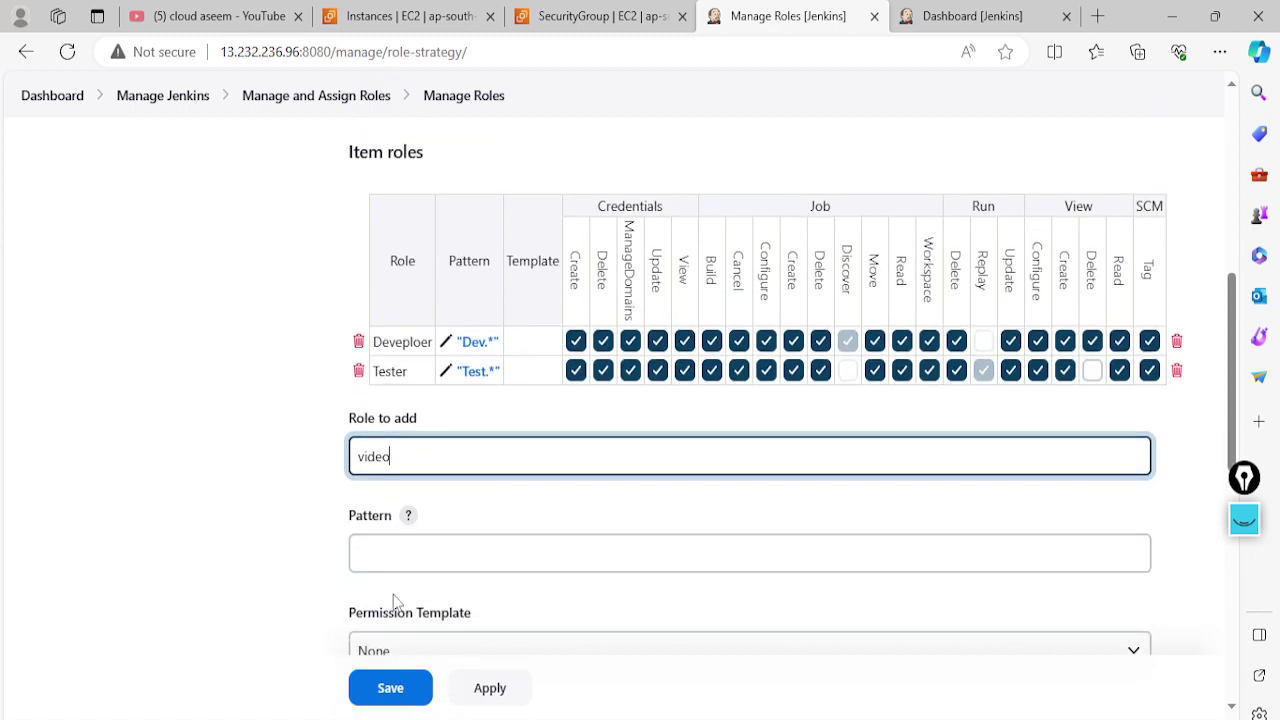
pyautogui.click(393, 554)
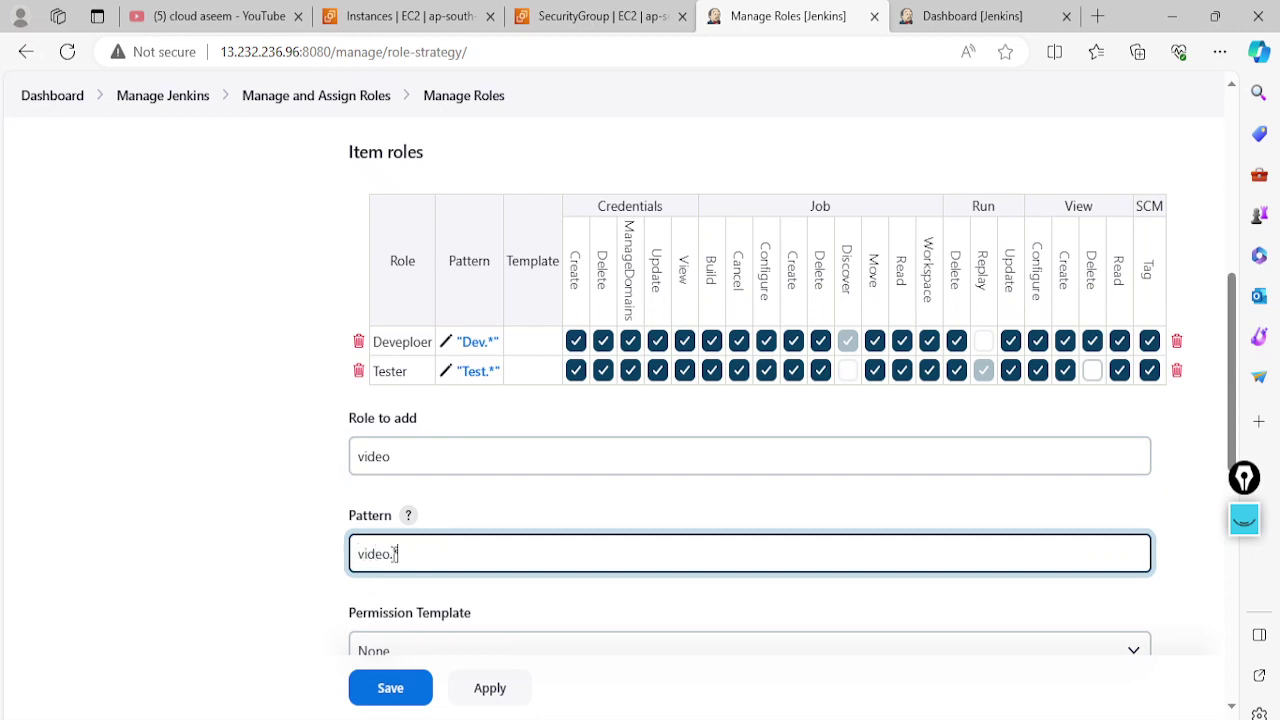
pyautogui.write('video.*')
pyautogui.scroll(-1, 398, 570)
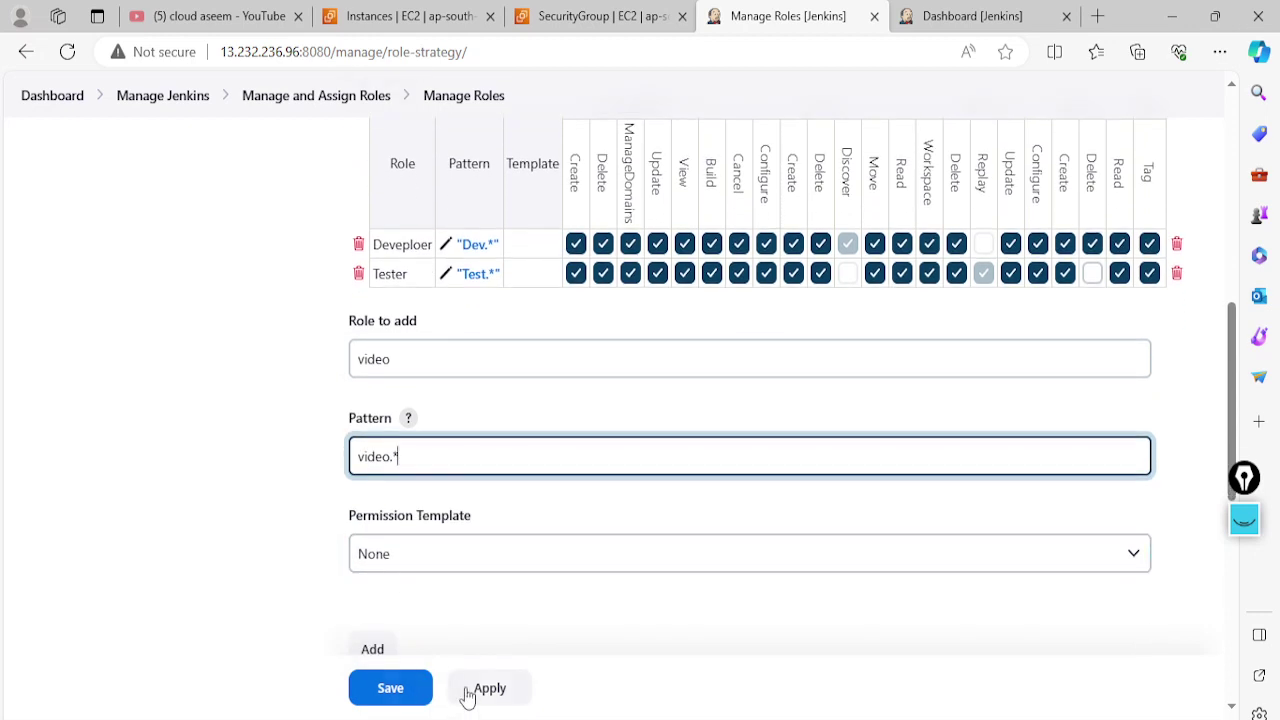
pyautogui.click(373, 652)
pyautogui.scroll(-1, 440, 530)
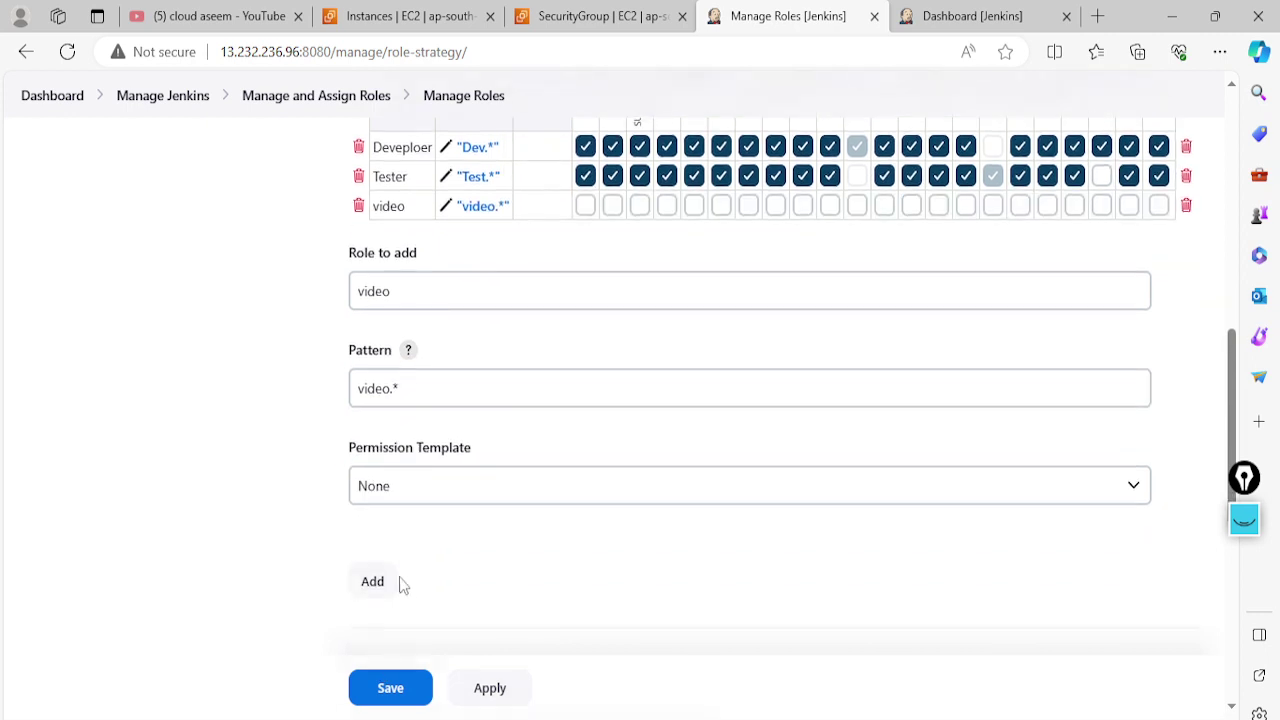
pyautogui.moveTo(390, 290); pyautogui.dragTo(340, 305)
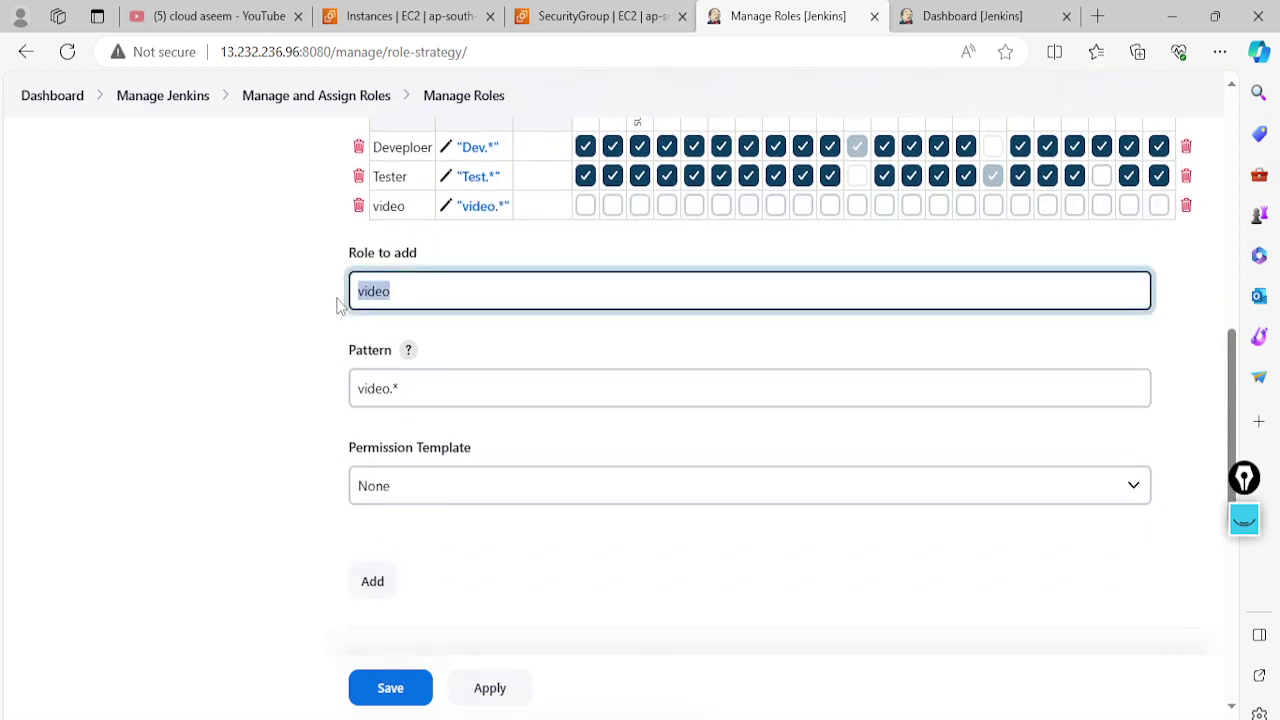
pyautogui.click(975, 15)
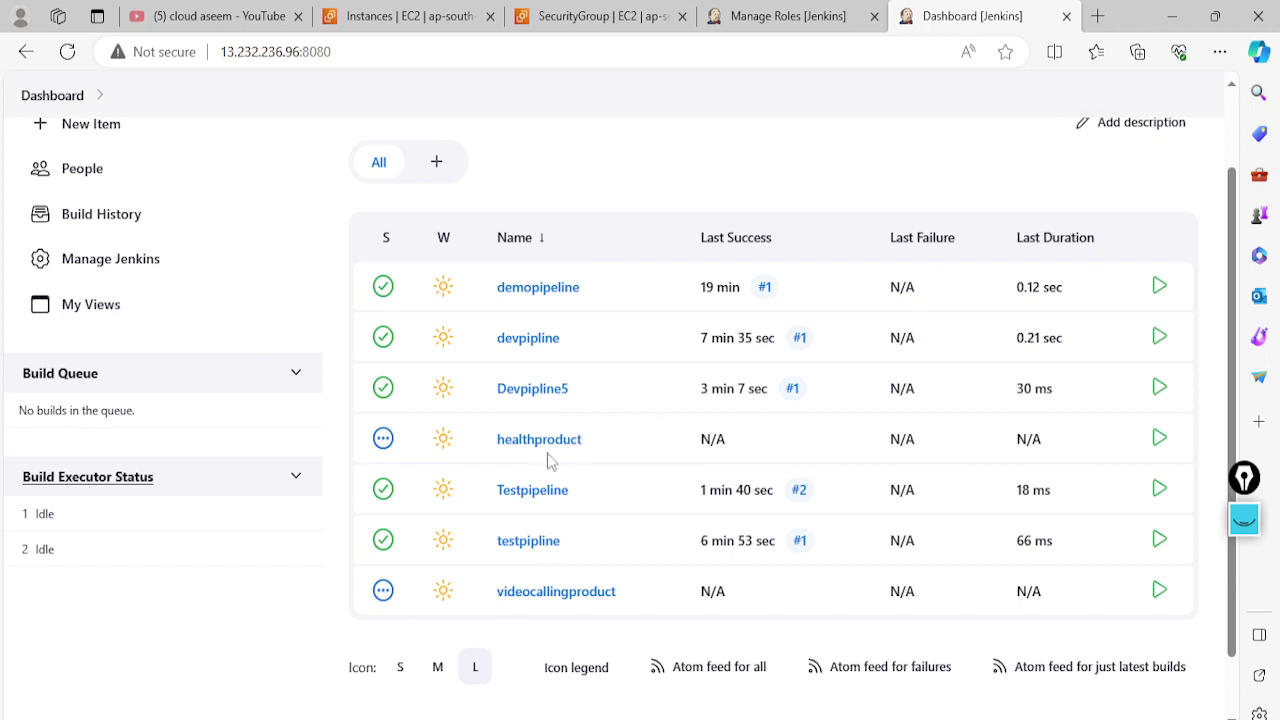
# Enter role name 'health' and change the pattern to health.*
pyautogui.click(757, 16)
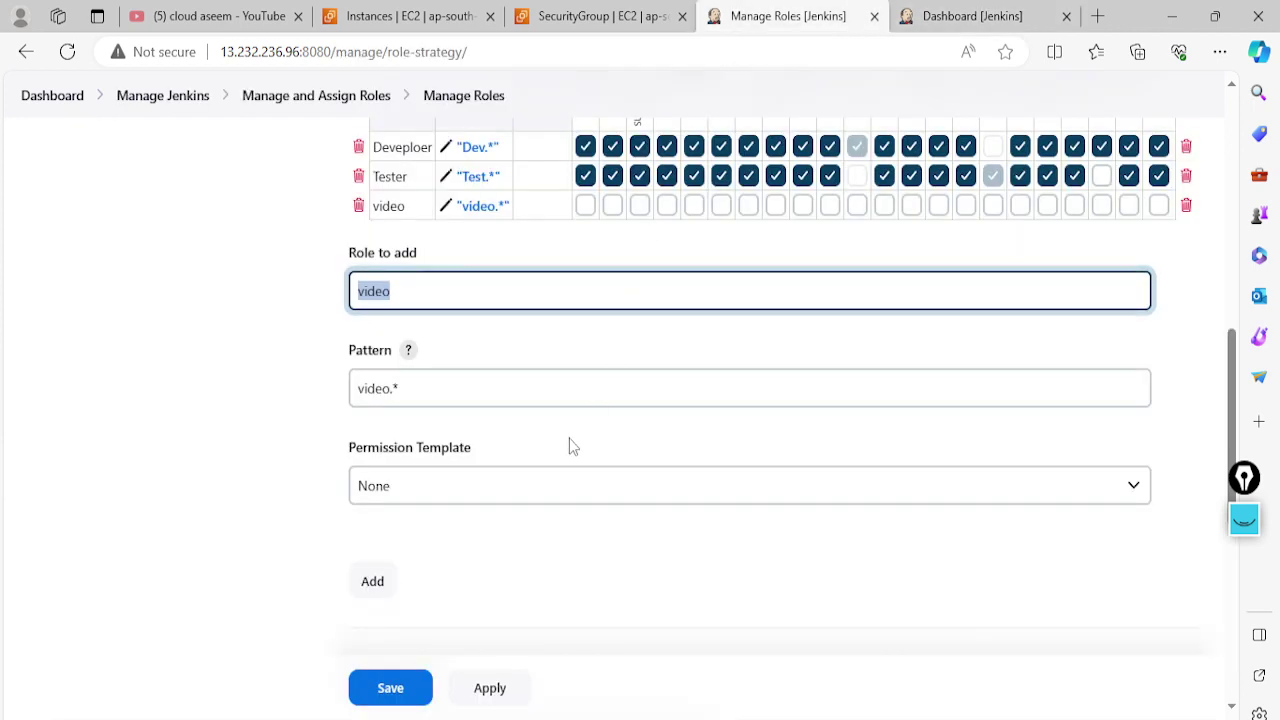
pyautogui.write('health')
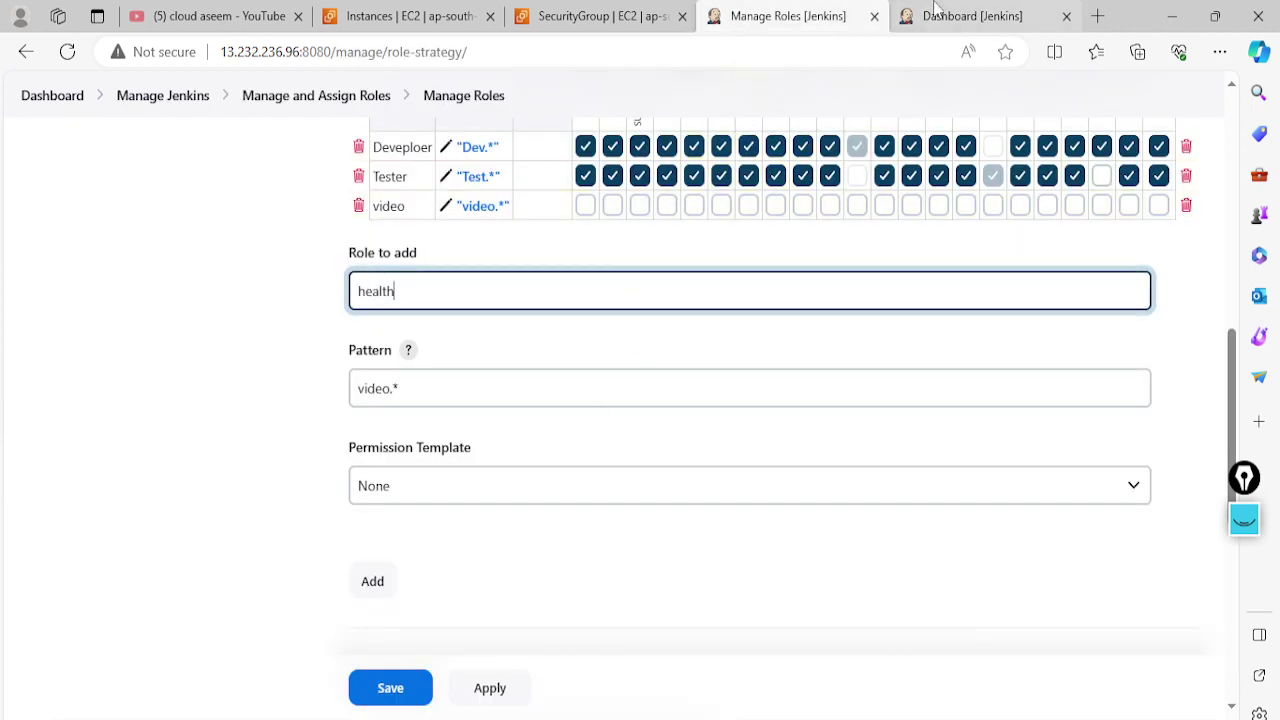
pyautogui.click(990, 15)
pyautogui.click(780, 16)
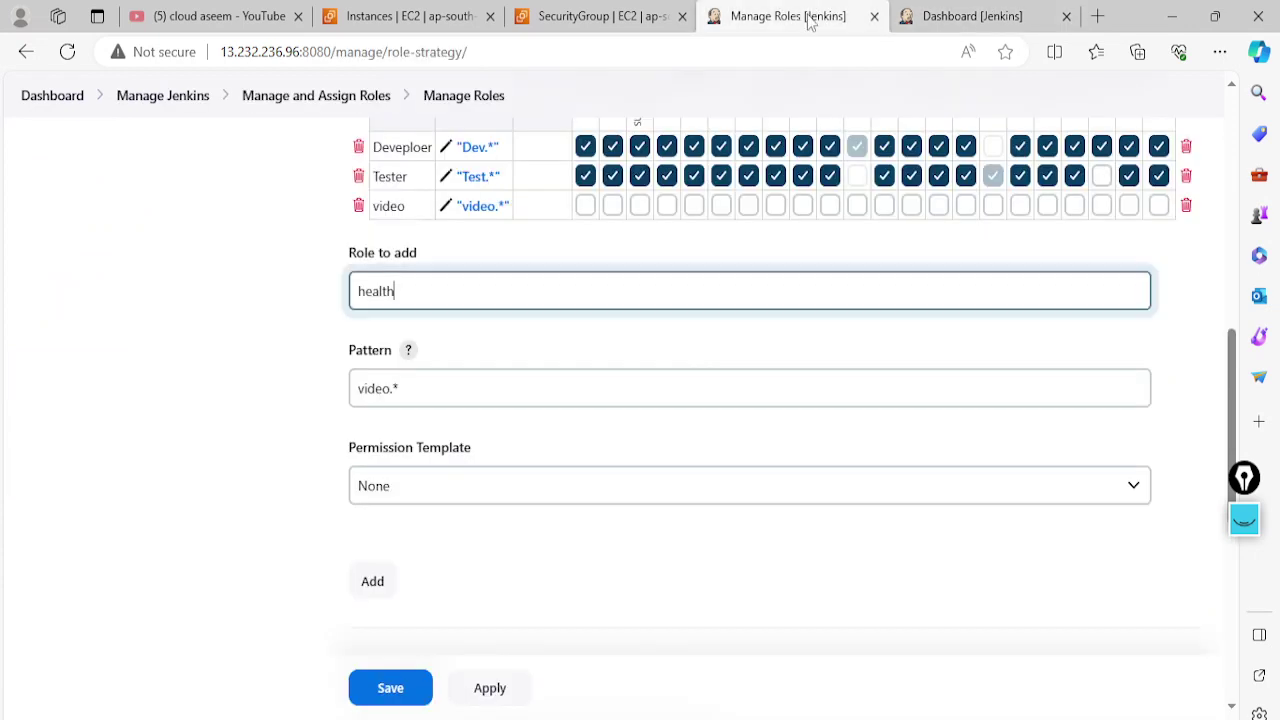
pyautogui.moveTo(390, 388); pyautogui.dragTo(343, 391)
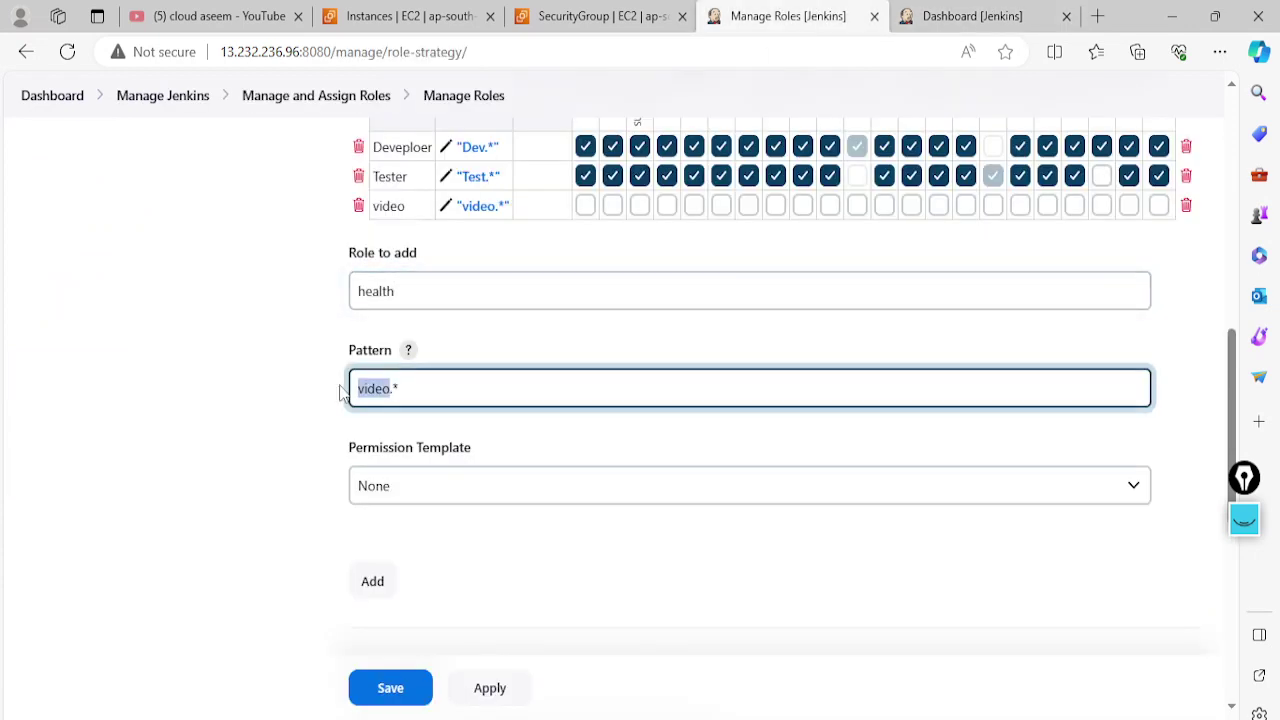
pyautogui.write('healt')
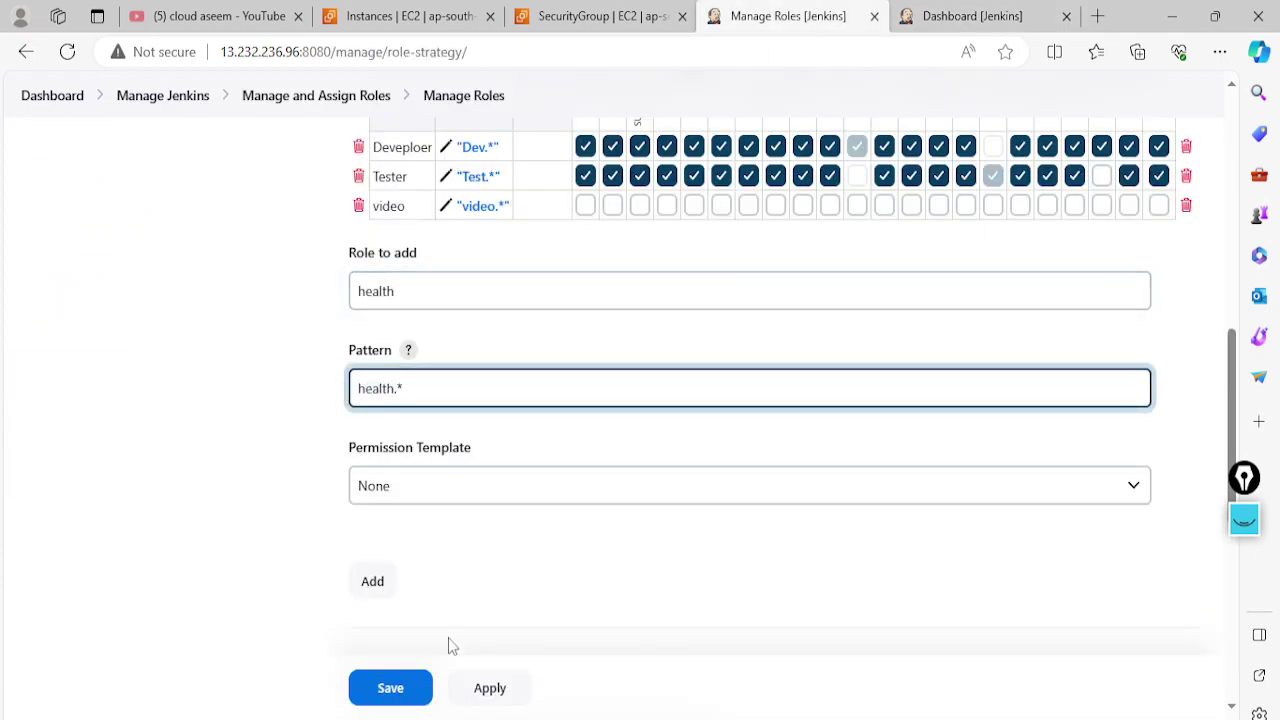
pyautogui.write('h')
# Add the health item role and save the role configuration
pyautogui.click(490, 697)
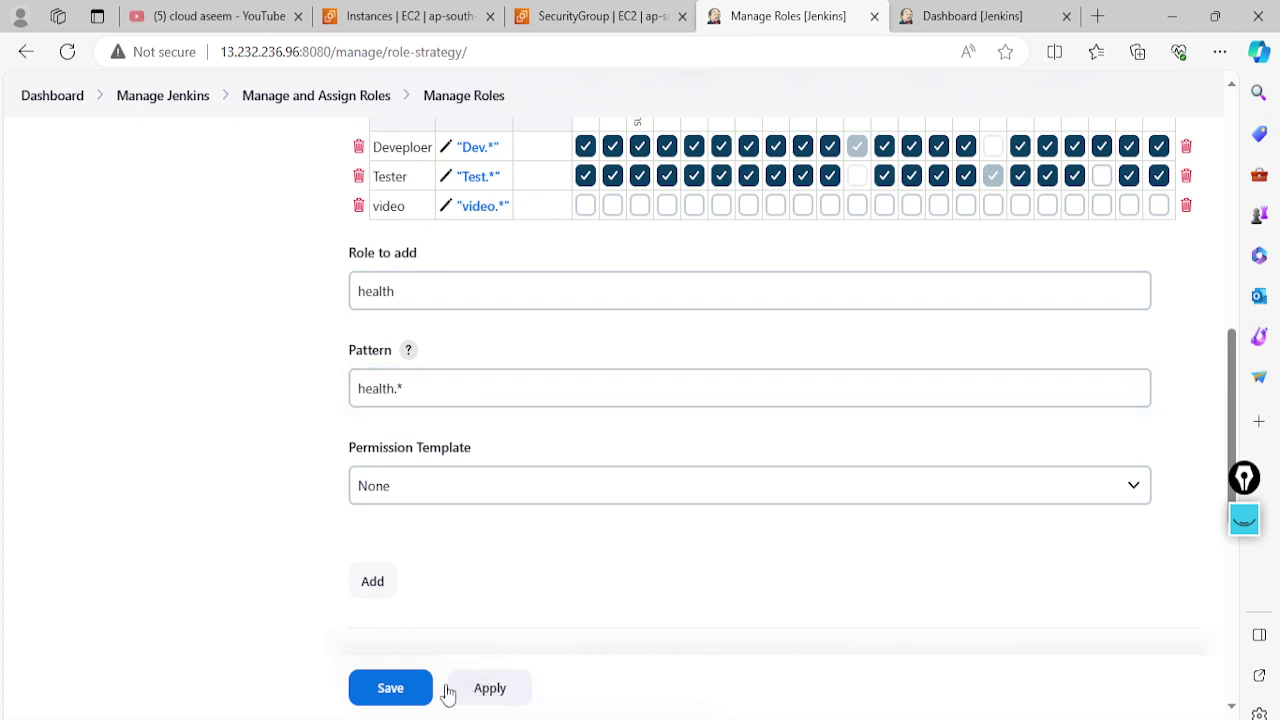
pyautogui.click(400, 692)
pyautogui.scroll(2, 463, 346)
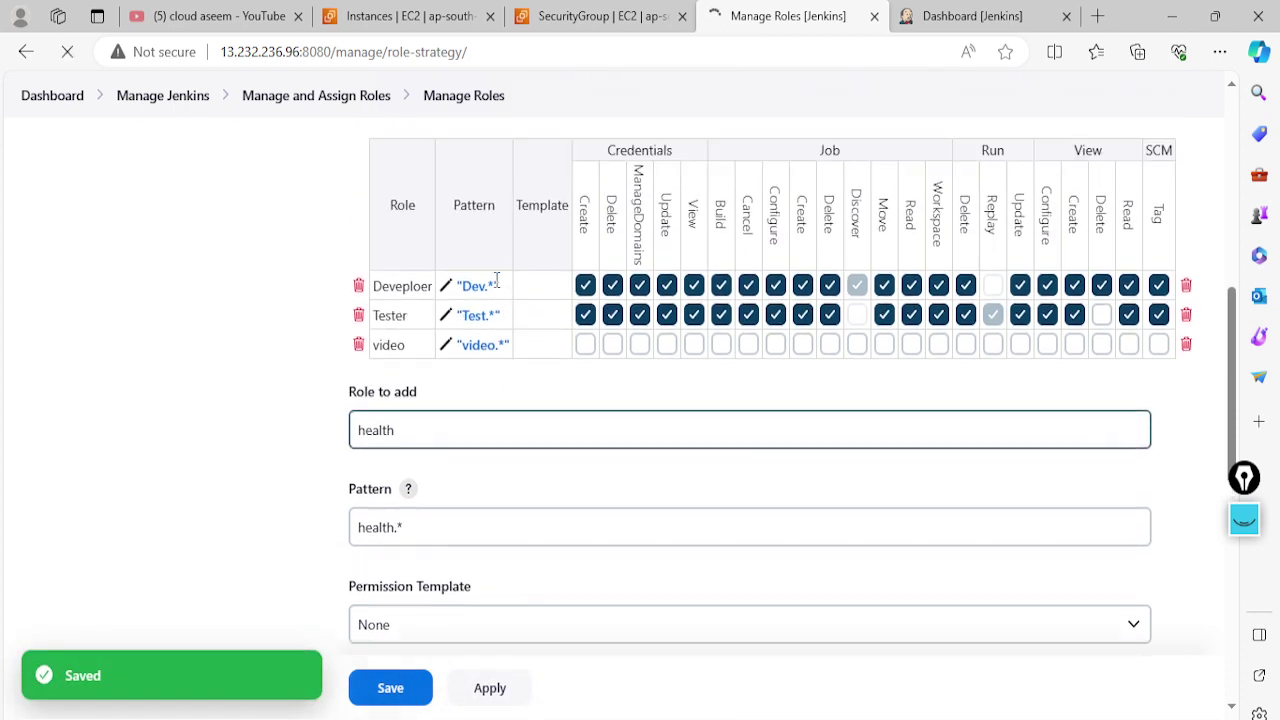
pyautogui.scroll(-3, 440, 540)
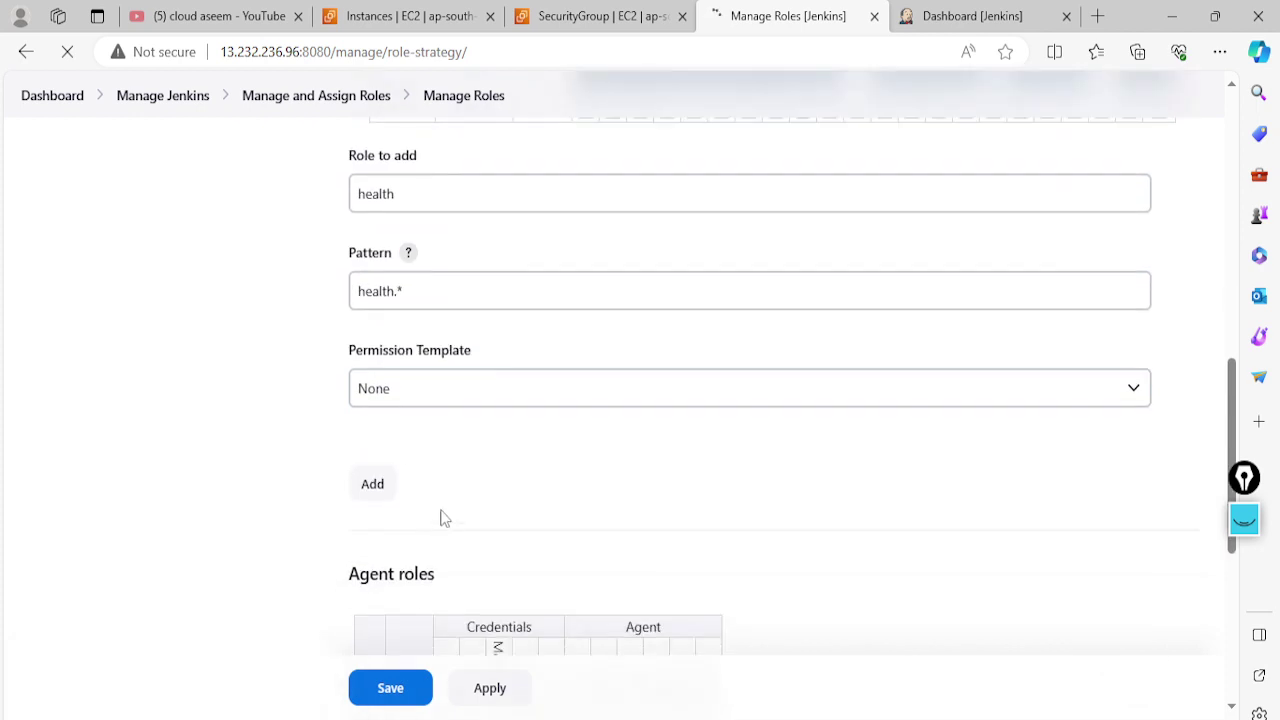
pyautogui.click(374, 489)
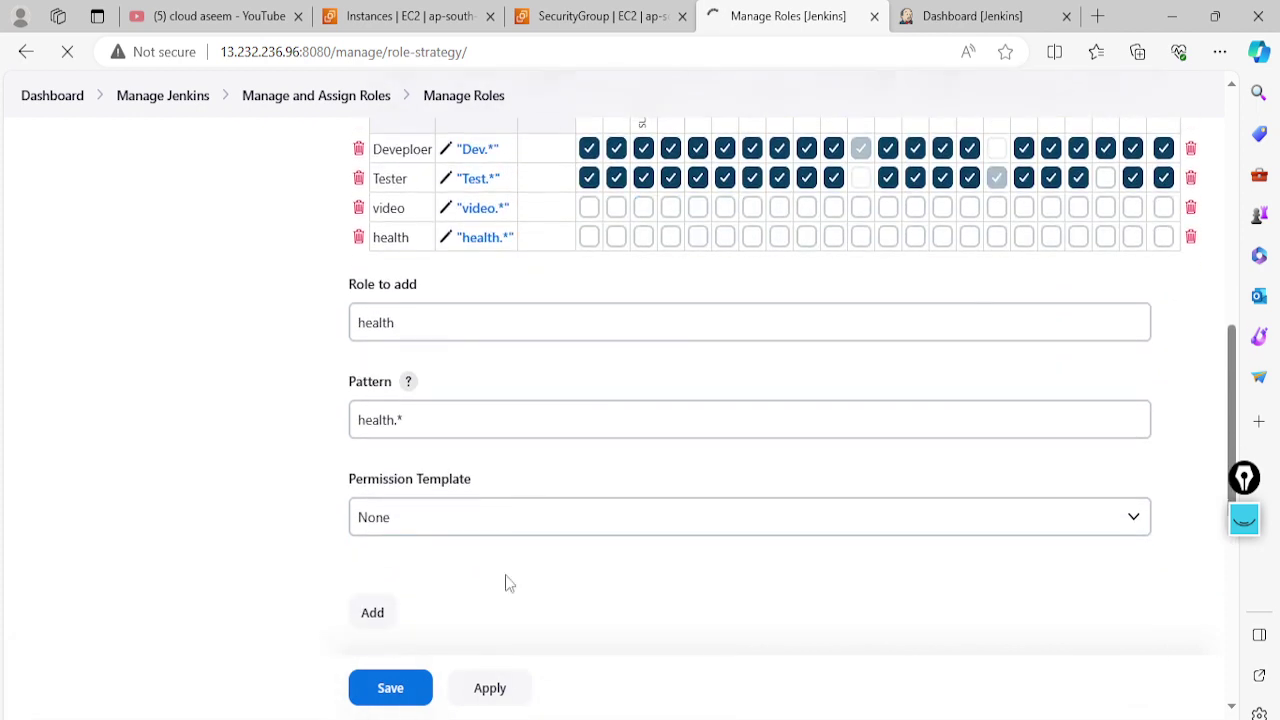
pyautogui.click(415, 689)
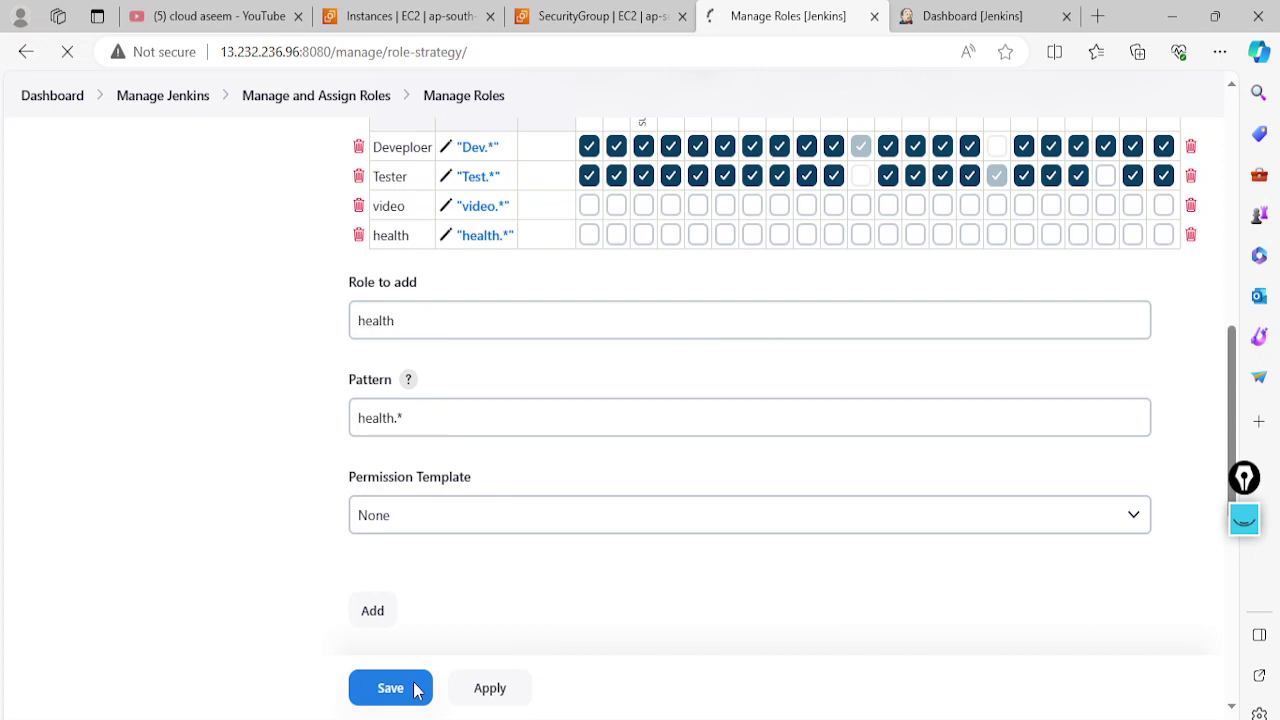
# Give the video role Credentials, Job, Run Delete/Update, View and SCM Tag permissions
pyautogui.scroll(2, 530, 480)
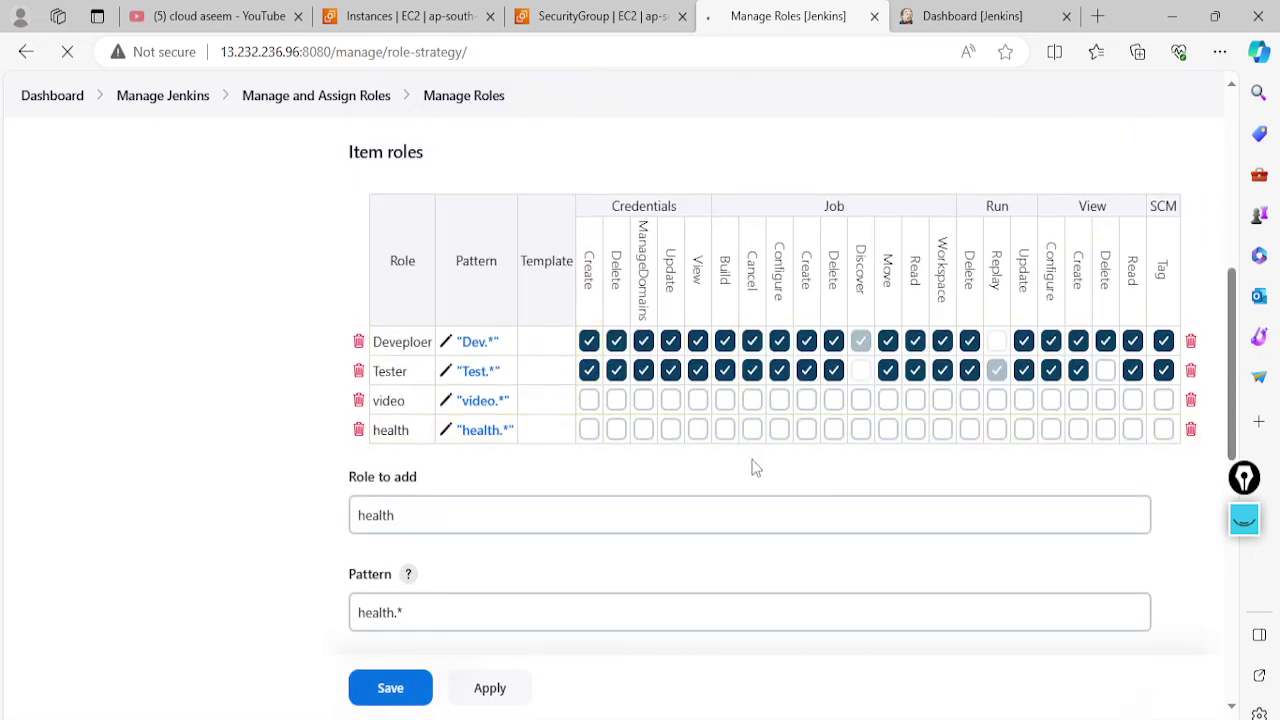
pyautogui.click(589, 400)
pyautogui.click(616, 400)
pyautogui.click(643, 400)
pyautogui.click(670, 400)
pyautogui.click(697, 400)
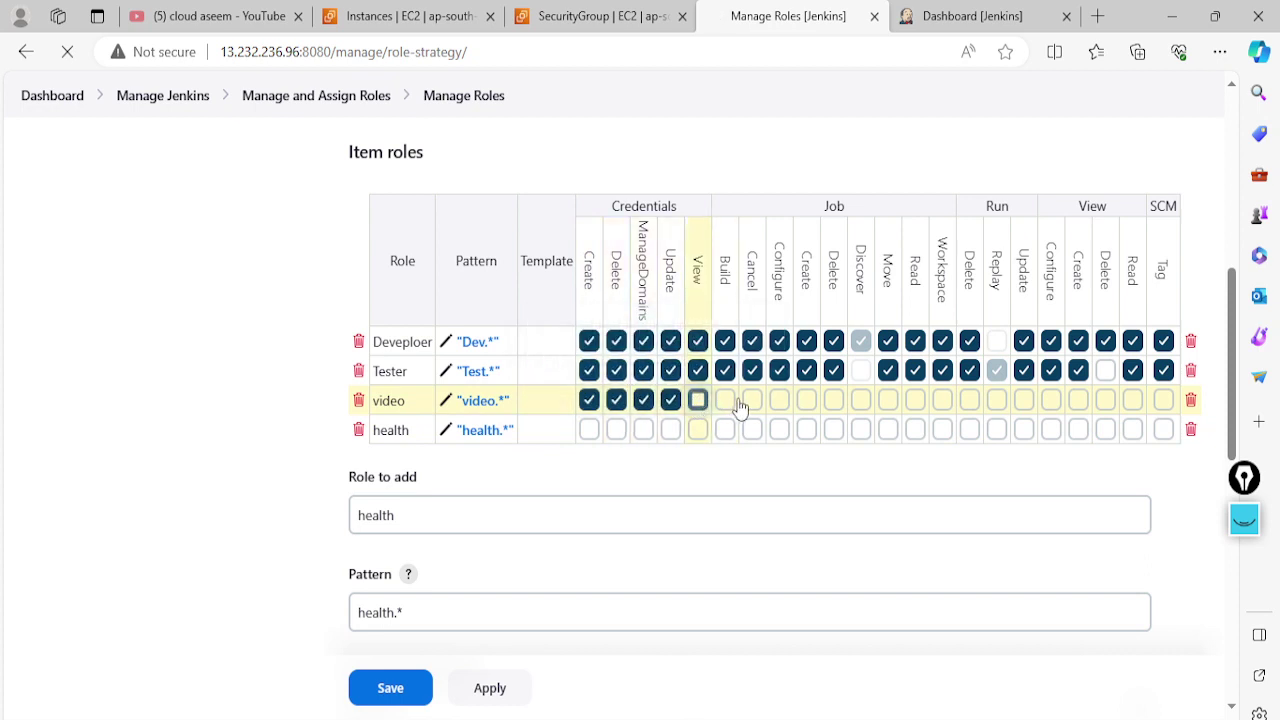
pyautogui.click(725, 400)
pyautogui.click(752, 400)
pyautogui.click(779, 400)
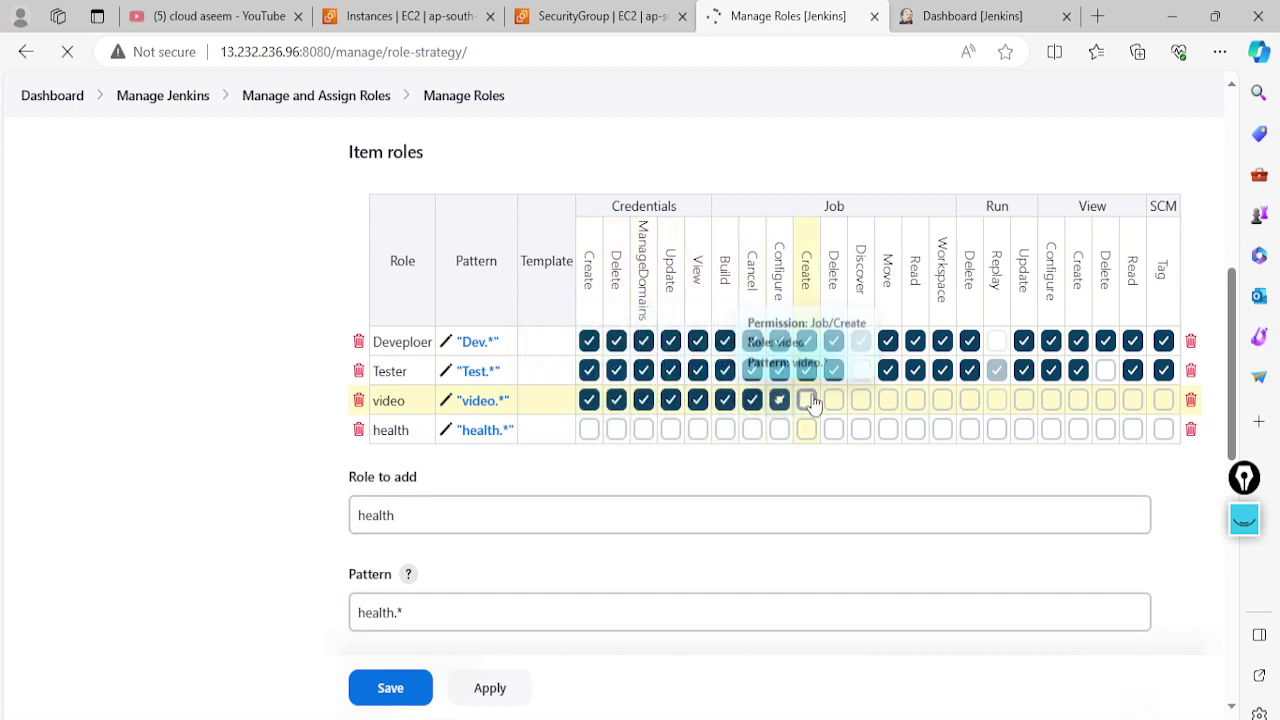
pyautogui.click(806, 400)
pyautogui.click(833, 400)
pyautogui.click(887, 400)
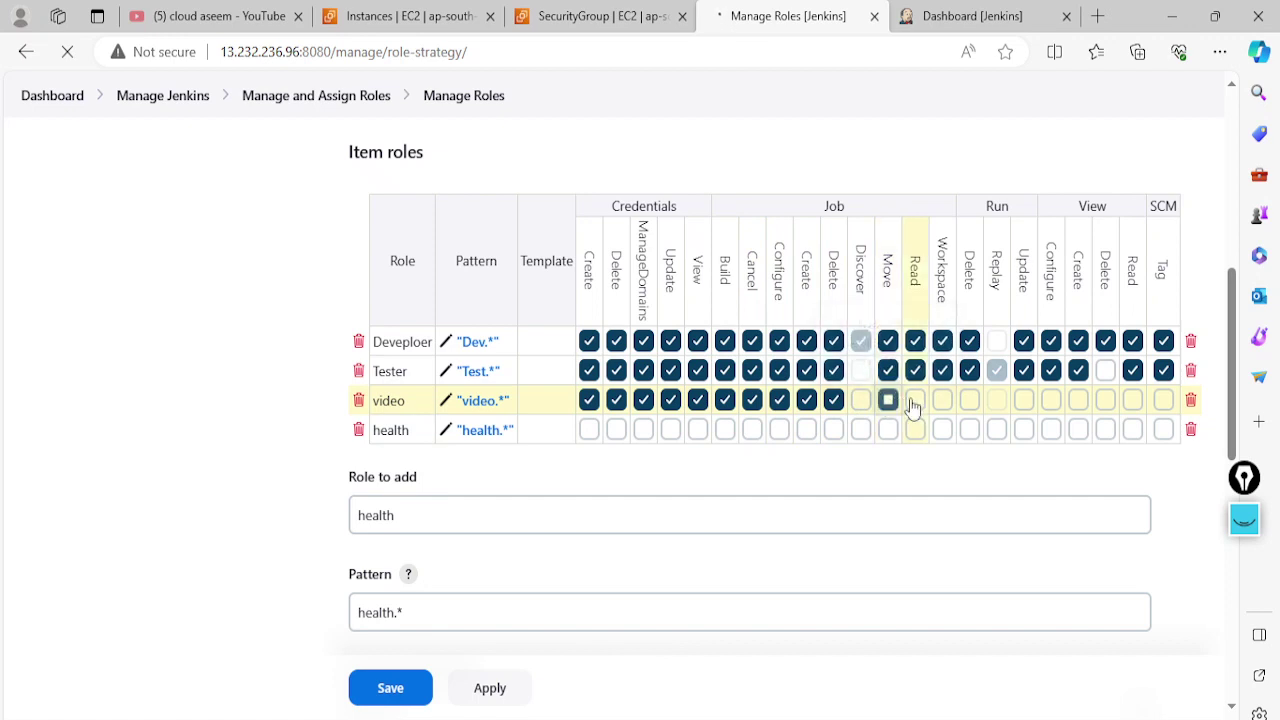
pyautogui.click(915, 400)
pyautogui.click(942, 400)
pyautogui.click(969, 400)
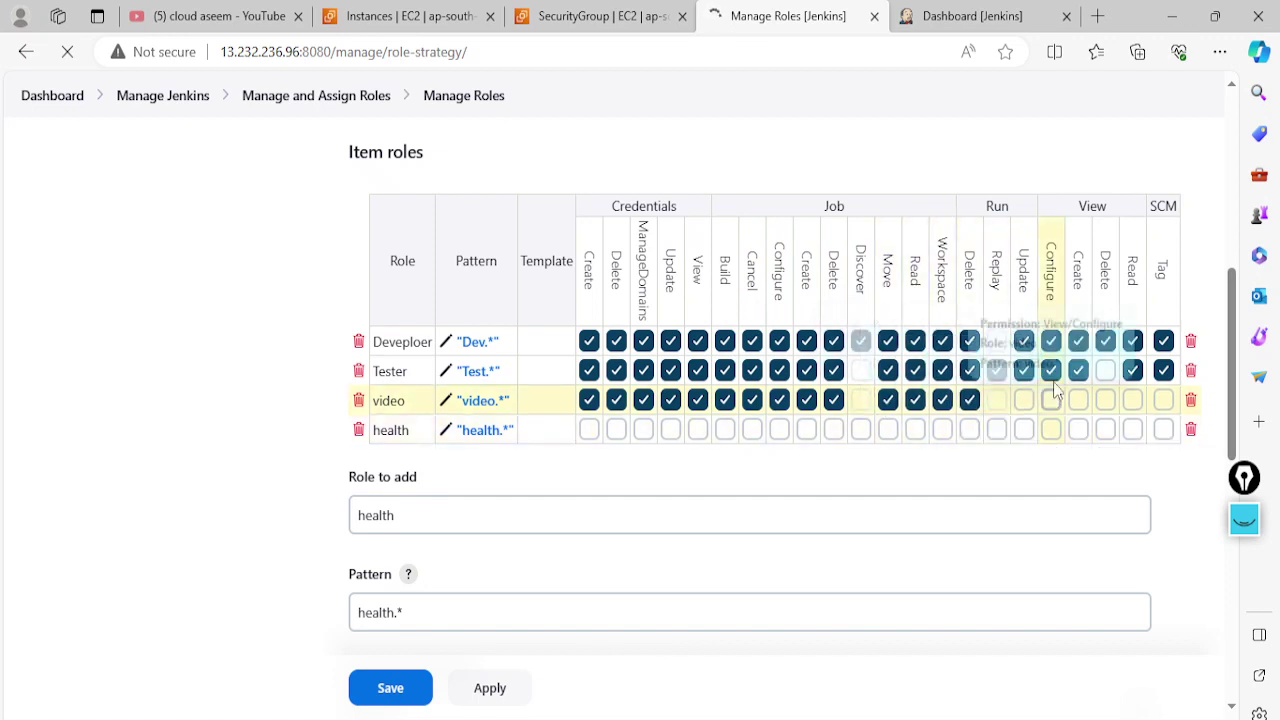
pyautogui.click(1024, 400)
pyautogui.click(1051, 400)
pyautogui.click(1078, 400)
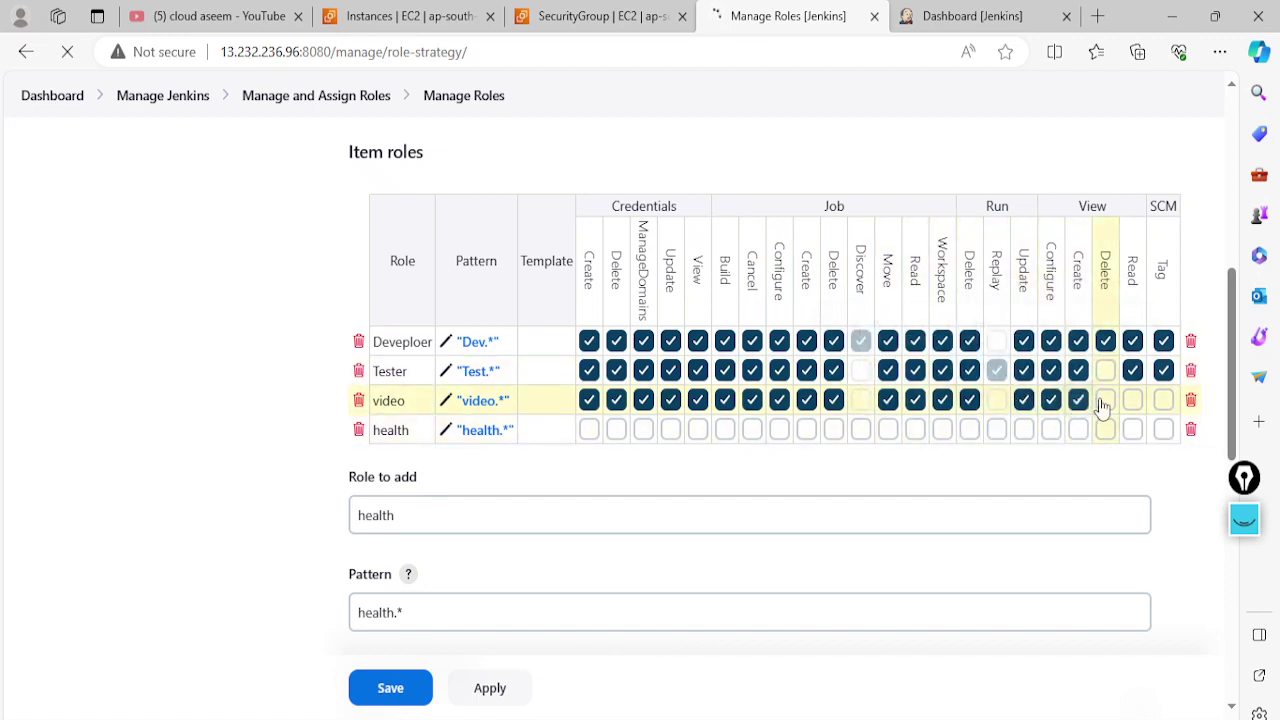
pyautogui.click(1132, 400)
pyautogui.click(1163, 400)
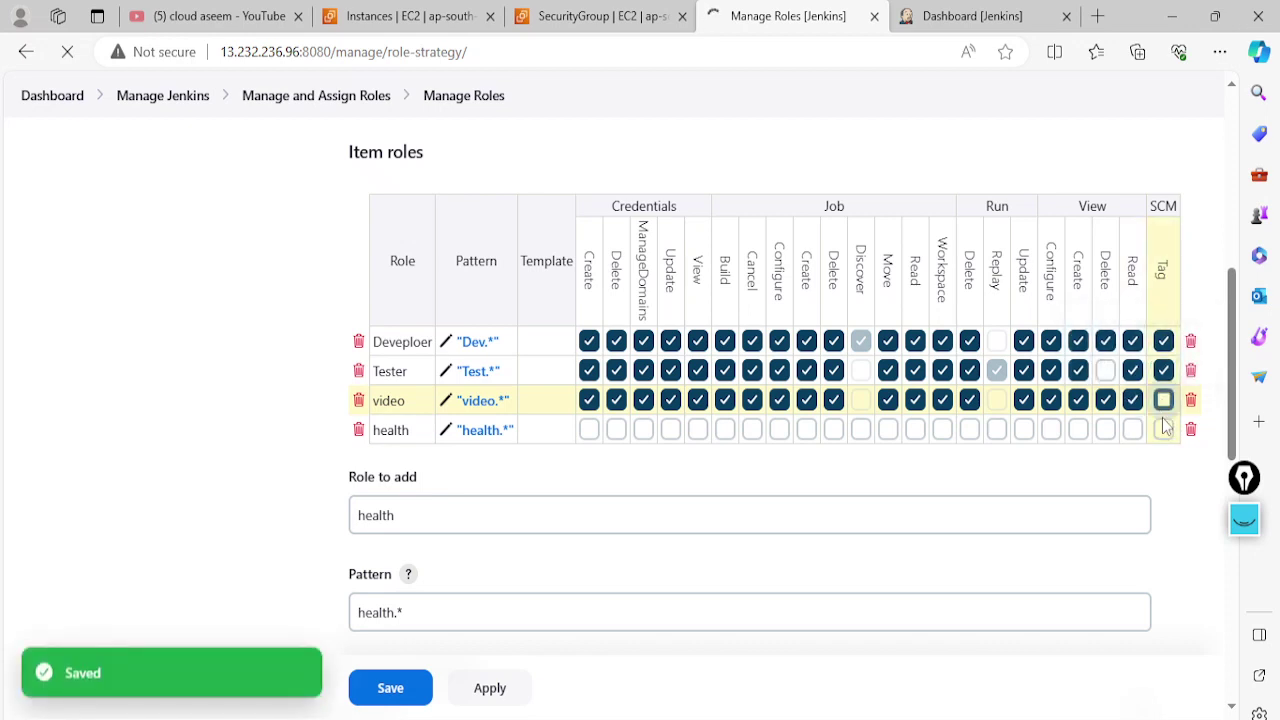
# Give the health role the same permissions, then untick Run Delete for both roles
pyautogui.click(1132, 429)
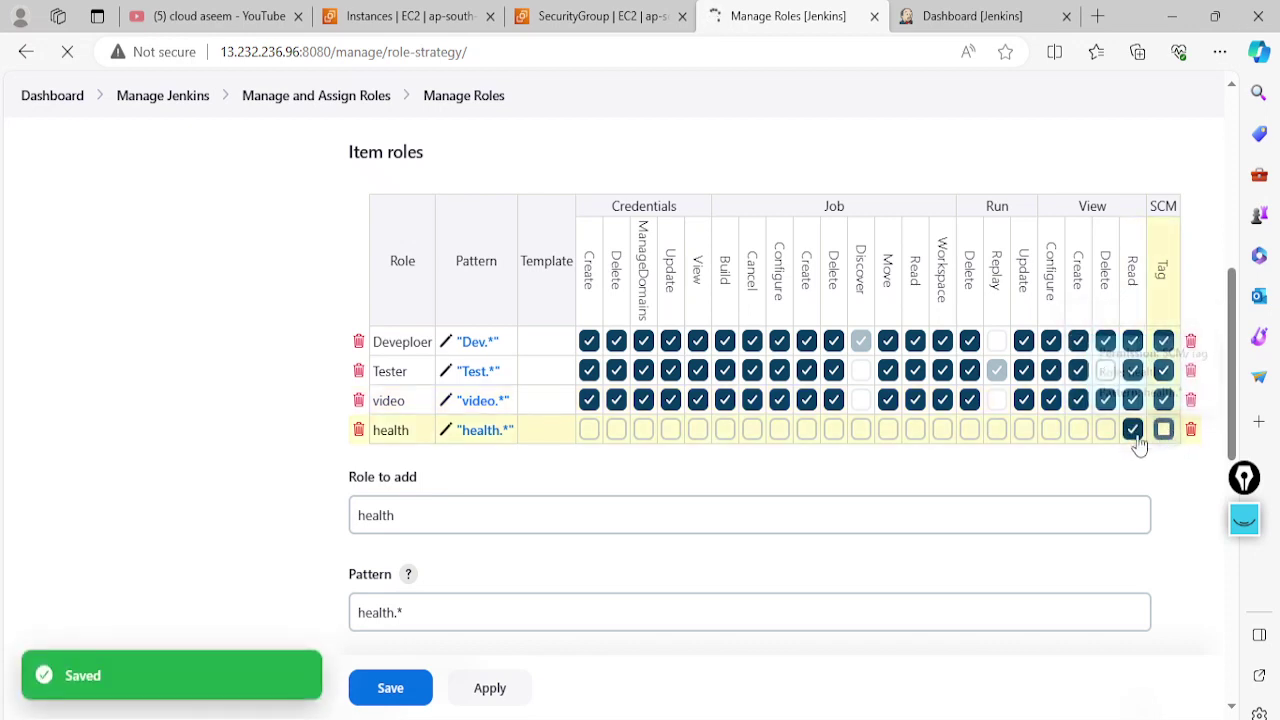
pyautogui.click(1163, 429)
pyautogui.click(1024, 429)
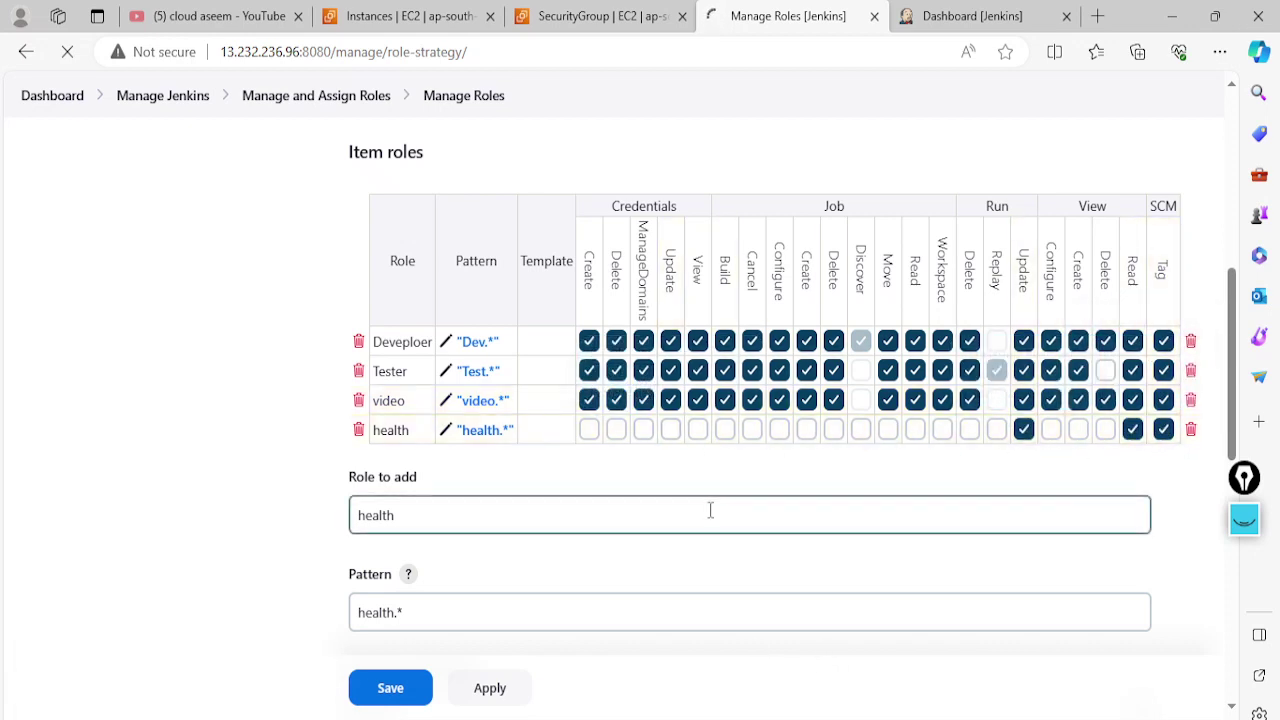
pyautogui.click(589, 429)
pyautogui.click(616, 429)
pyautogui.click(643, 429)
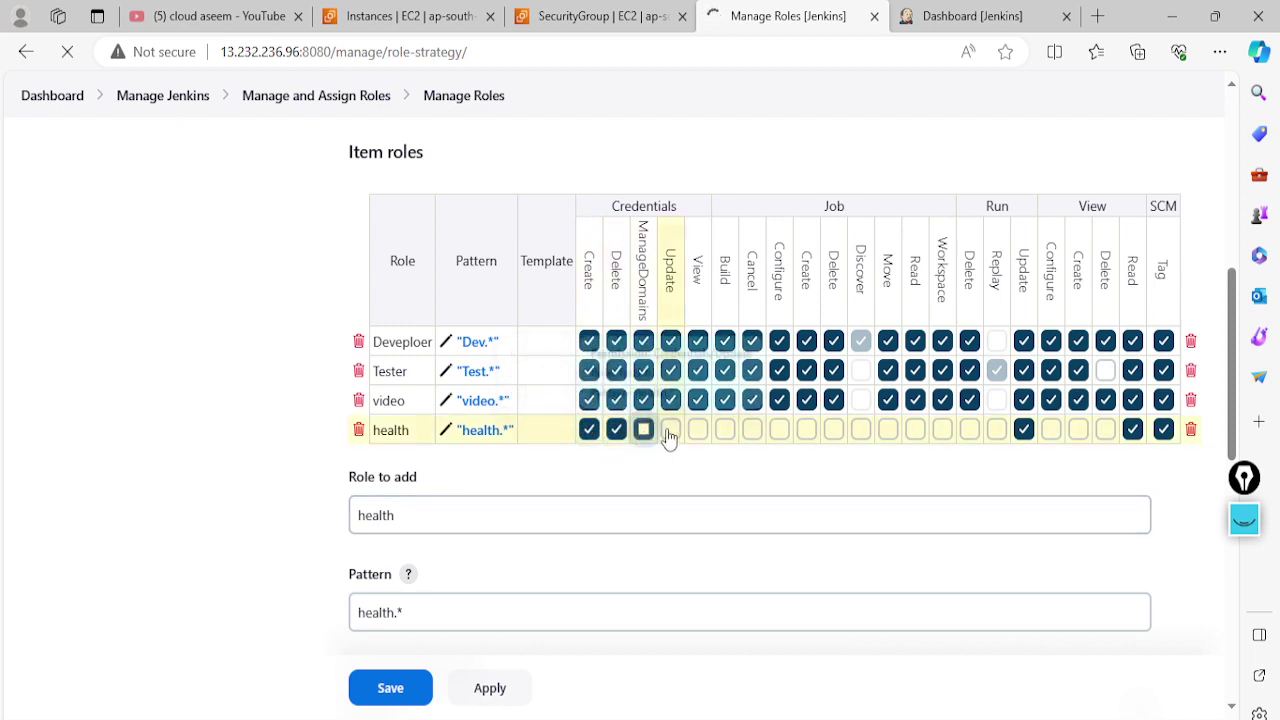
pyautogui.click(670, 431)
pyautogui.click(697, 431)
pyautogui.click(725, 431)
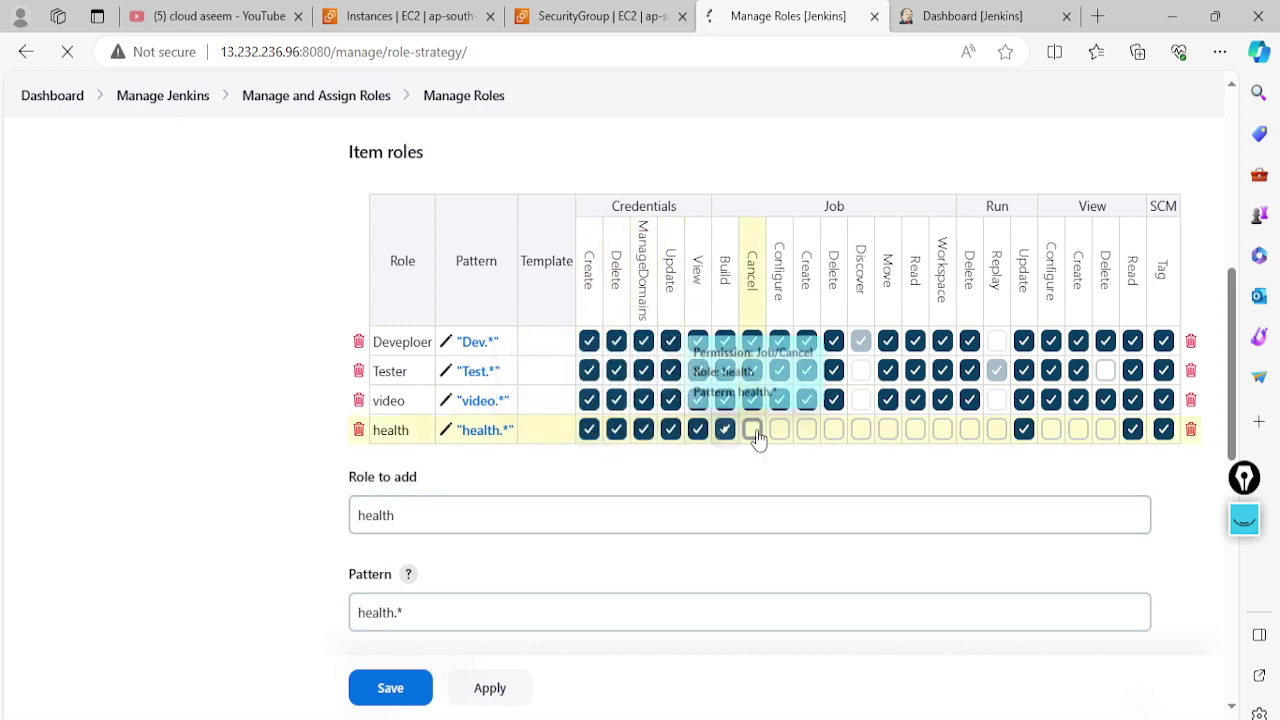
pyautogui.click(752, 431)
pyautogui.click(779, 431)
pyautogui.click(806, 431)
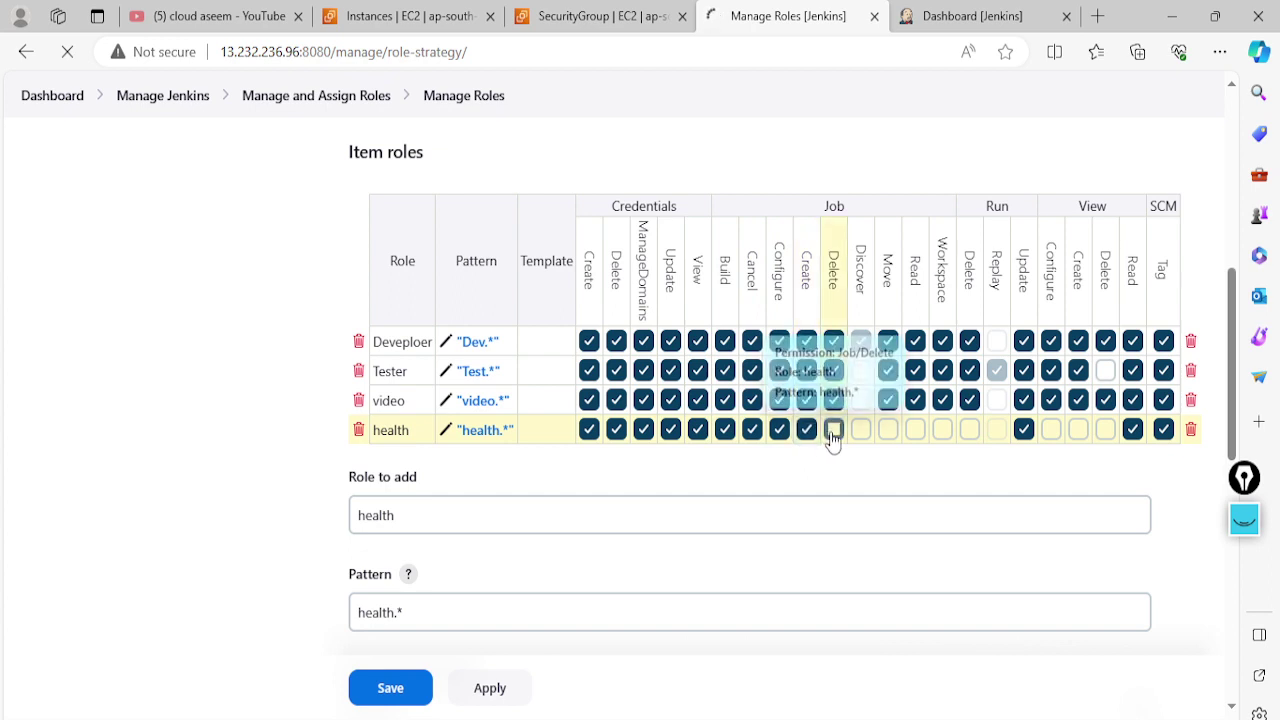
pyautogui.click(833, 431)
pyautogui.click(888, 431)
pyautogui.click(915, 431)
pyautogui.click(942, 431)
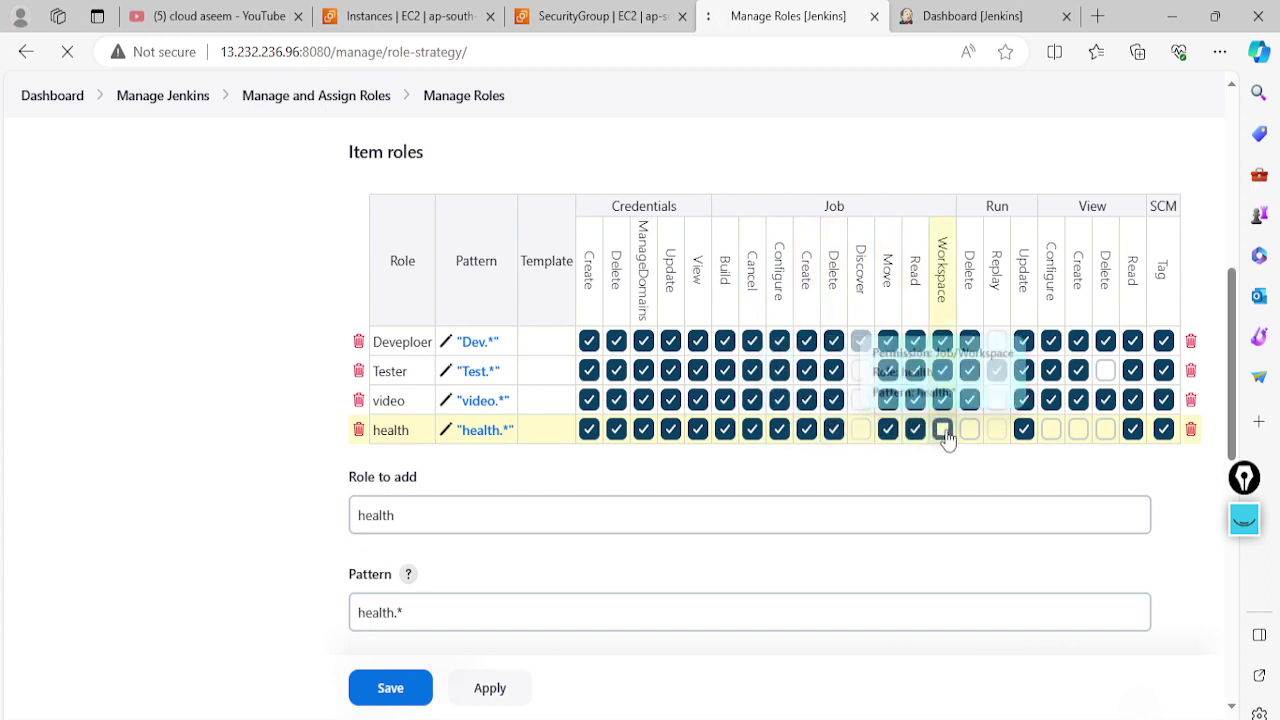
pyautogui.click(969, 431)
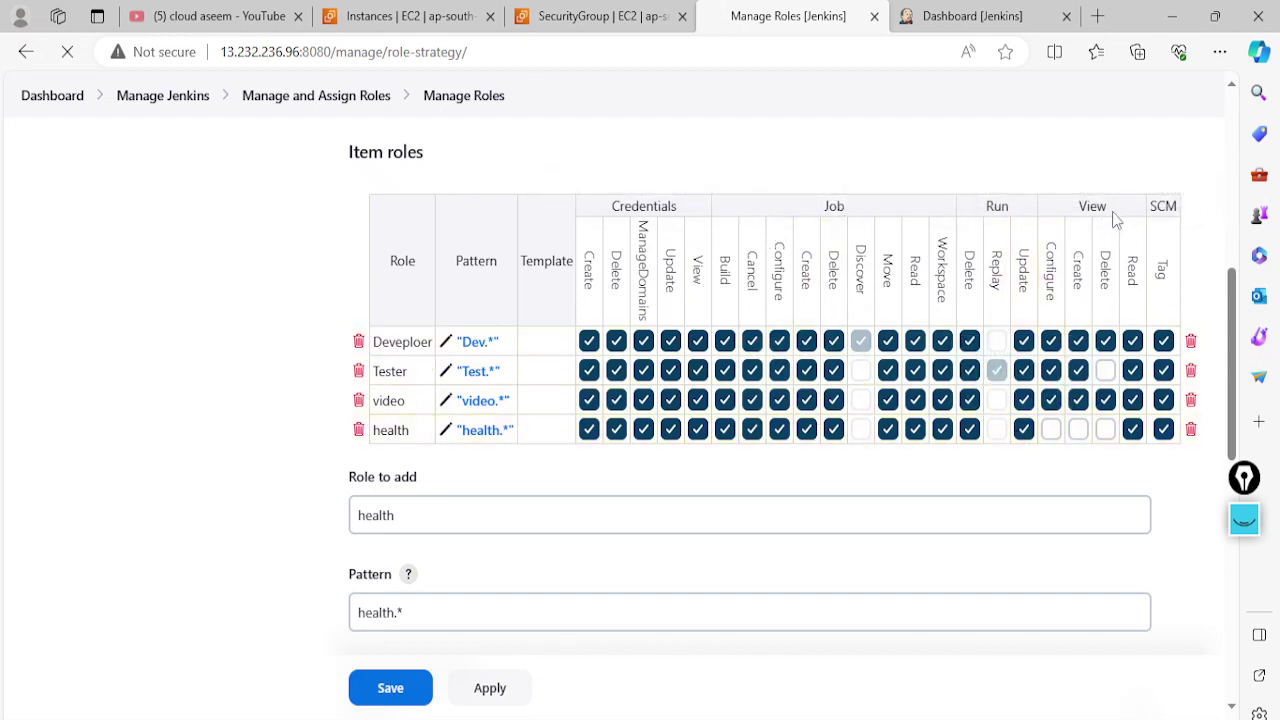
pyautogui.click(970, 430)
pyautogui.click(971, 401)
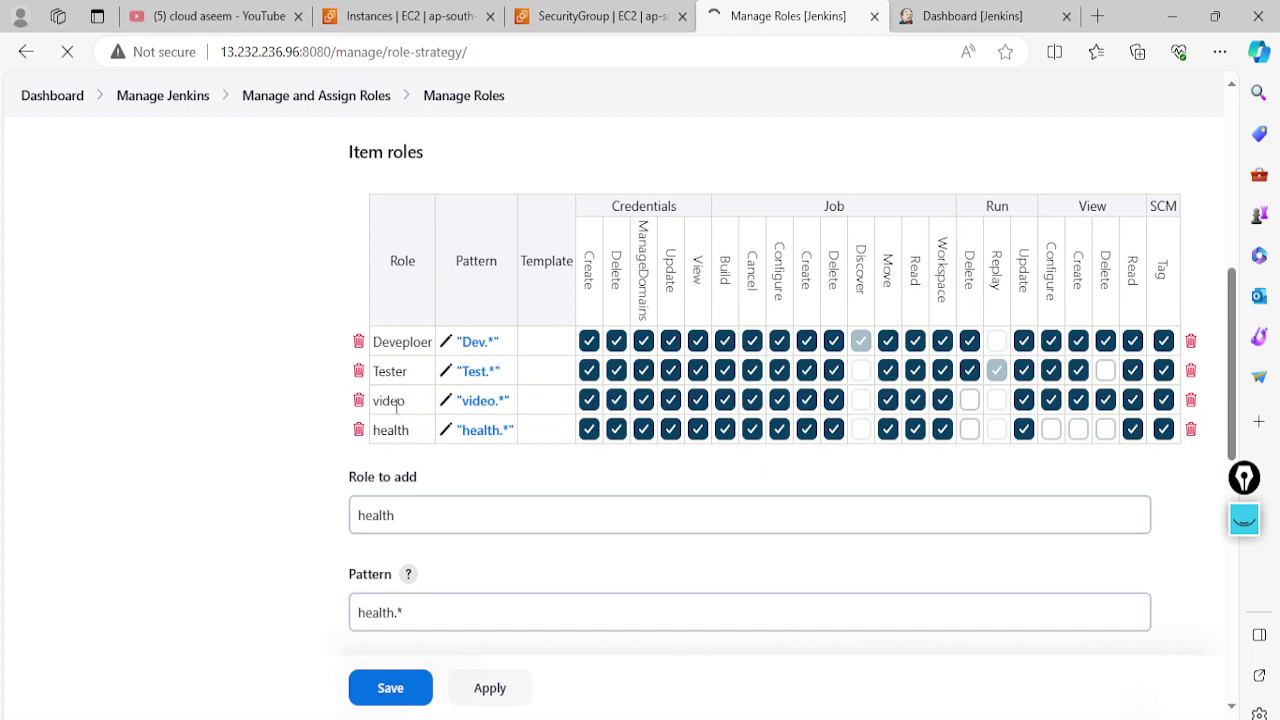
# Review the roles page, then close the EC2 Instances and YouTube browser tabs
pyautogui.scroll(-1, 420, 500)
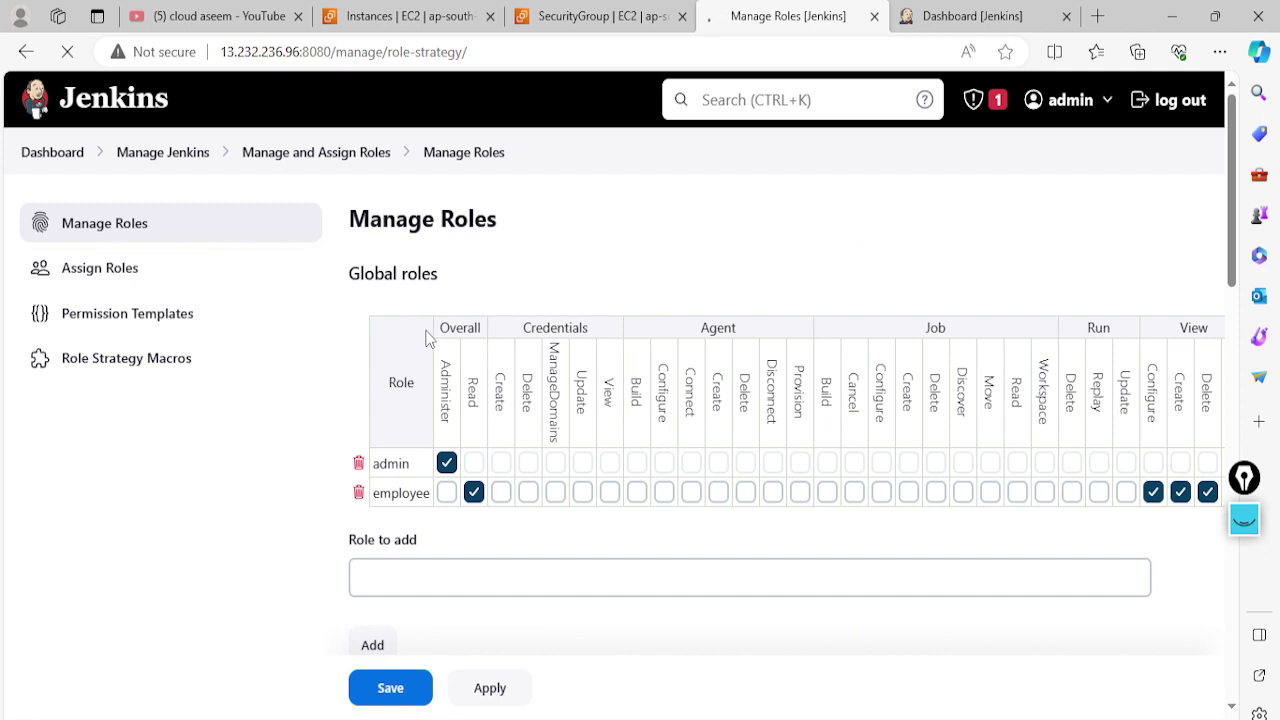
pyautogui.scroll(-2, 425, 340)
pyautogui.scroll(2, 425, 340)
pyautogui.scroll(-5, 604, 281)
pyautogui.scroll(4, 604, 281)
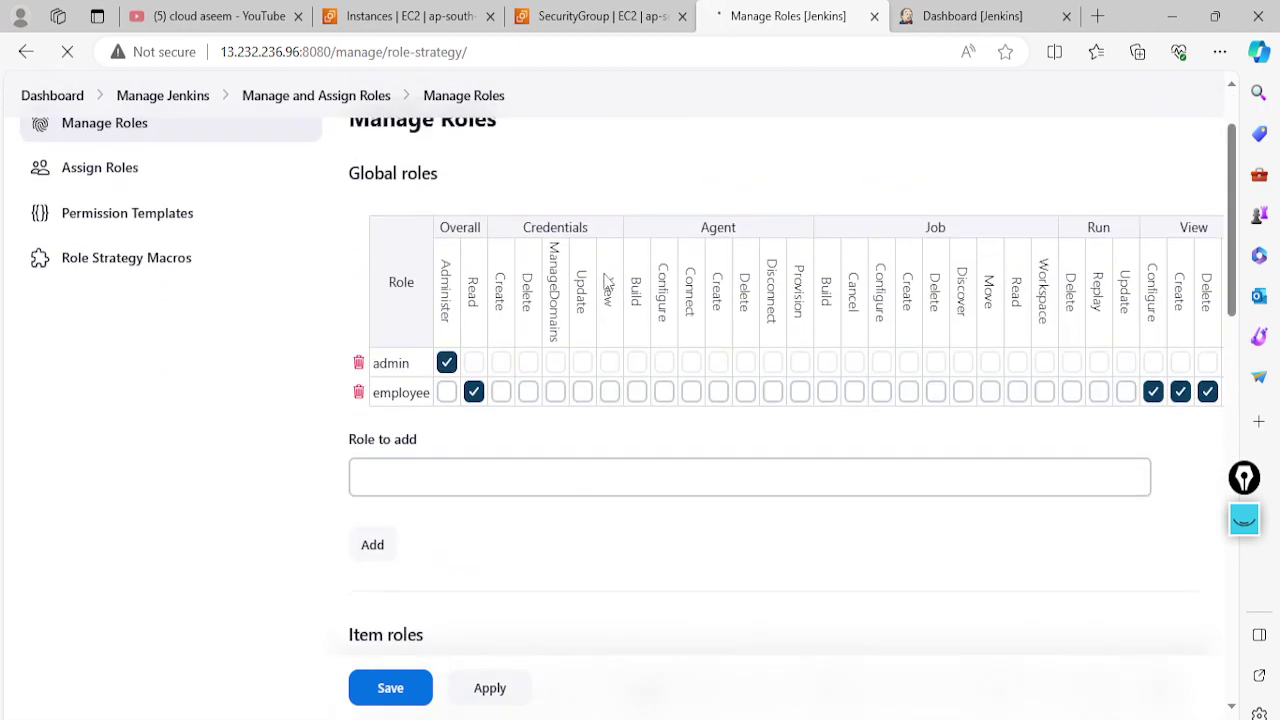
pyautogui.scroll(1, 606, 284)
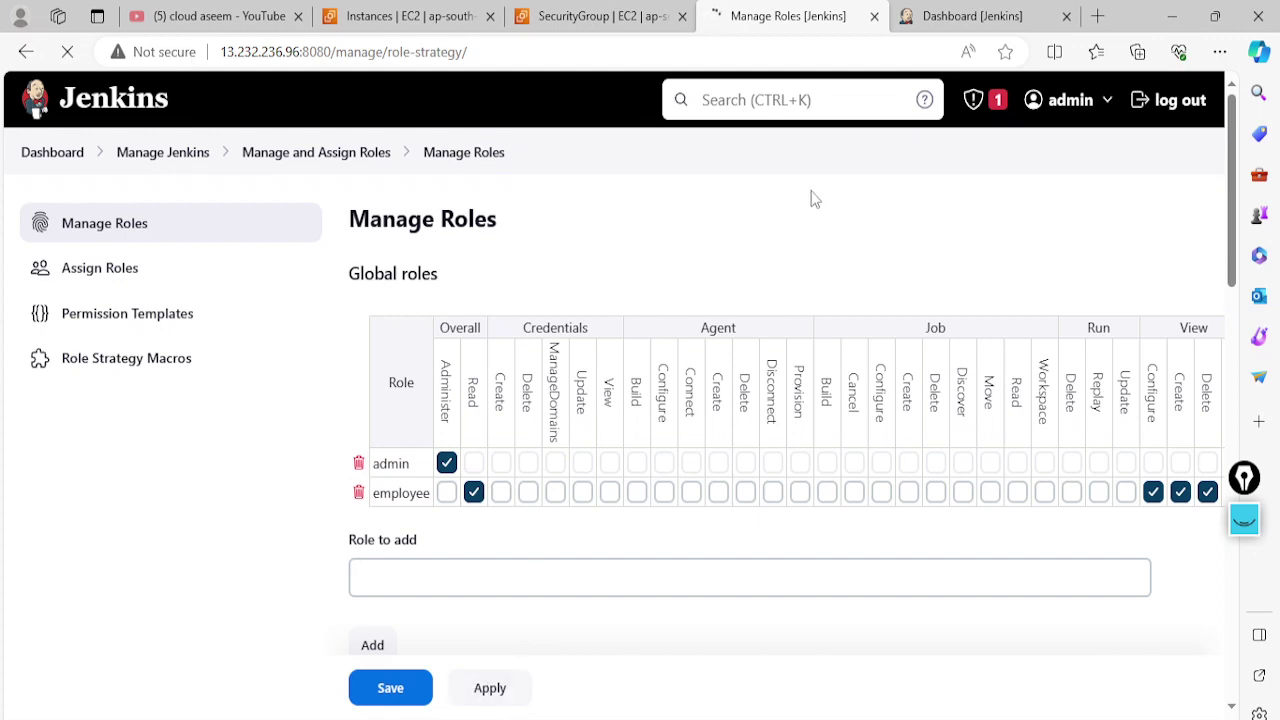
pyautogui.click(490, 16)
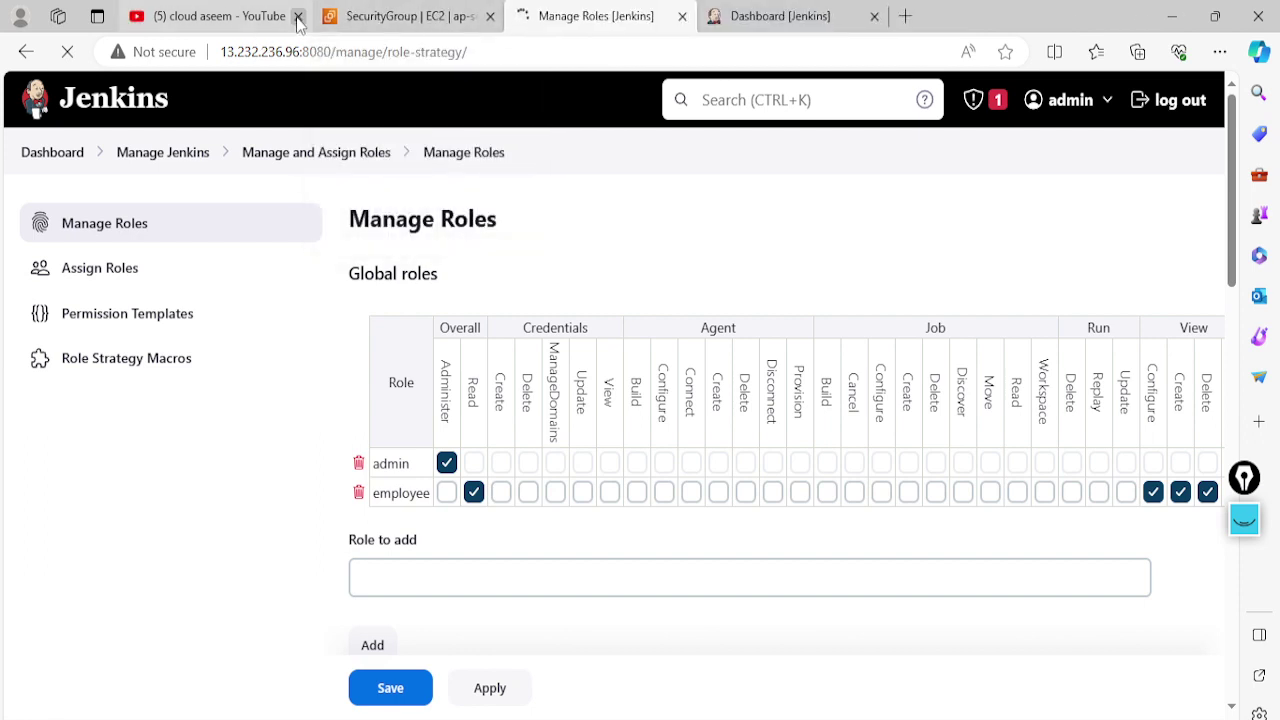
pyautogui.click(297, 17)
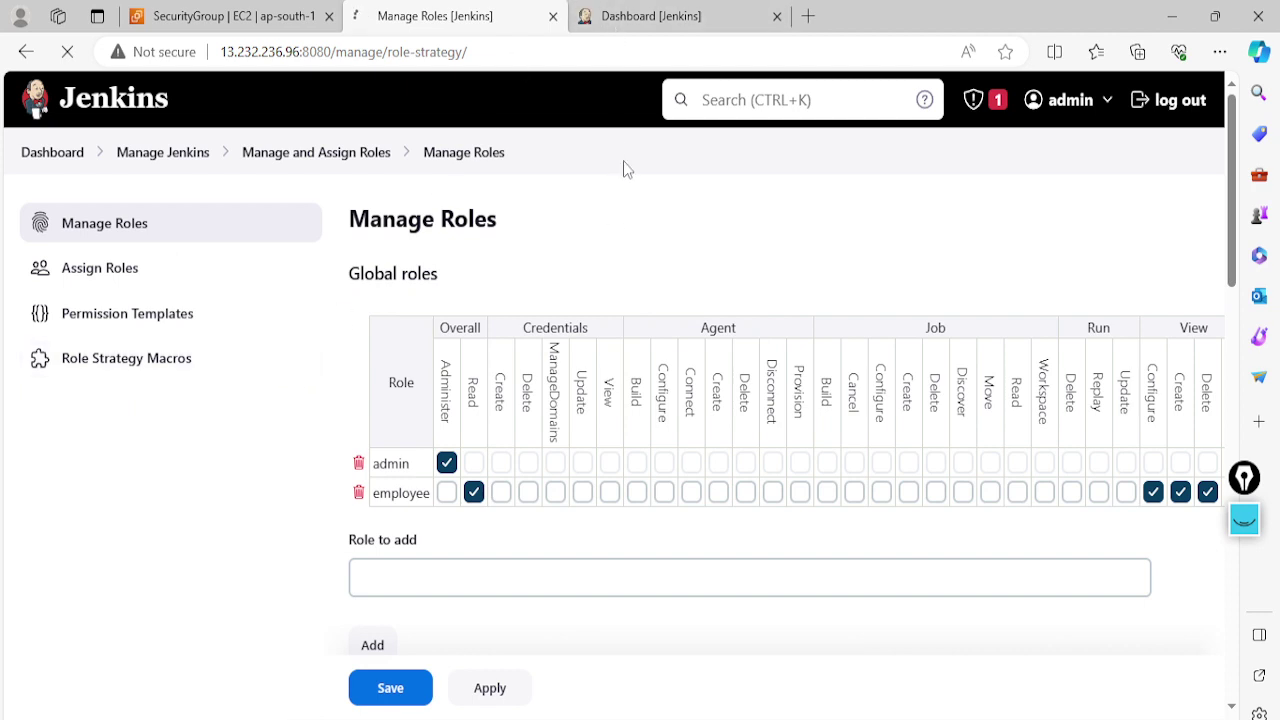
# Switch to the Jenkins dashboard and refresh it
pyautogui.click(637, 17)
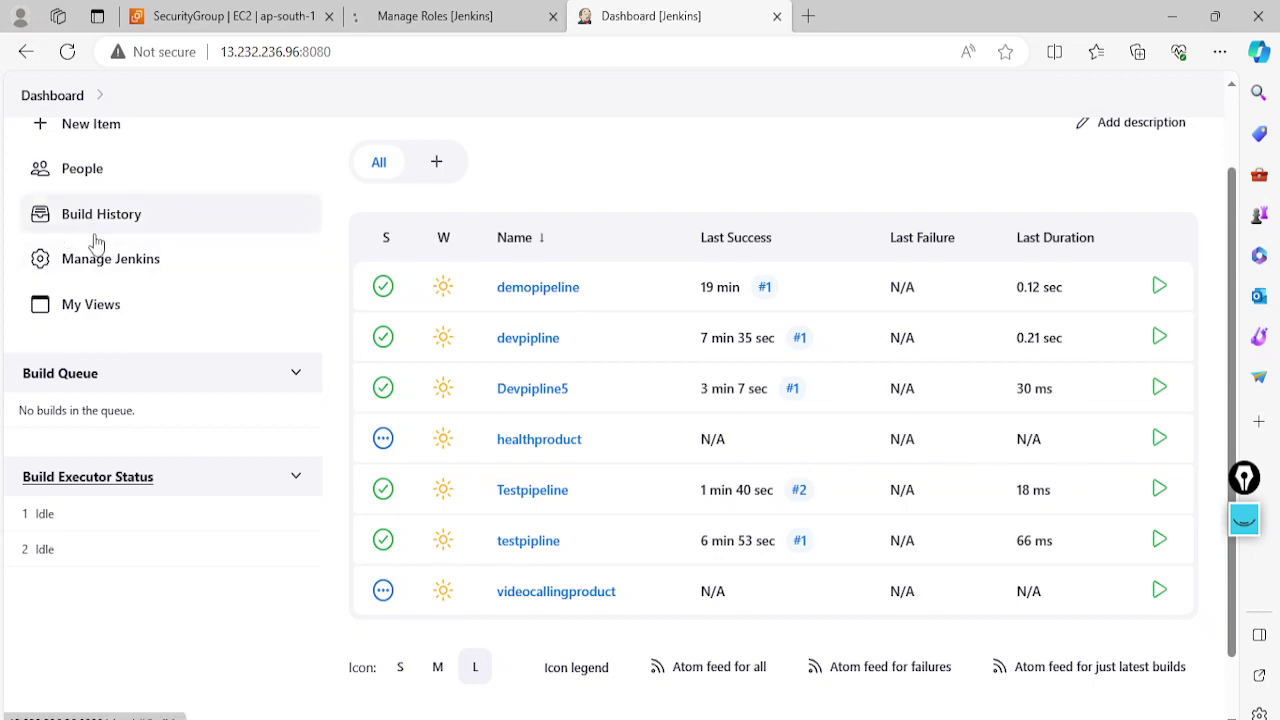
pyautogui.click(422, 16)
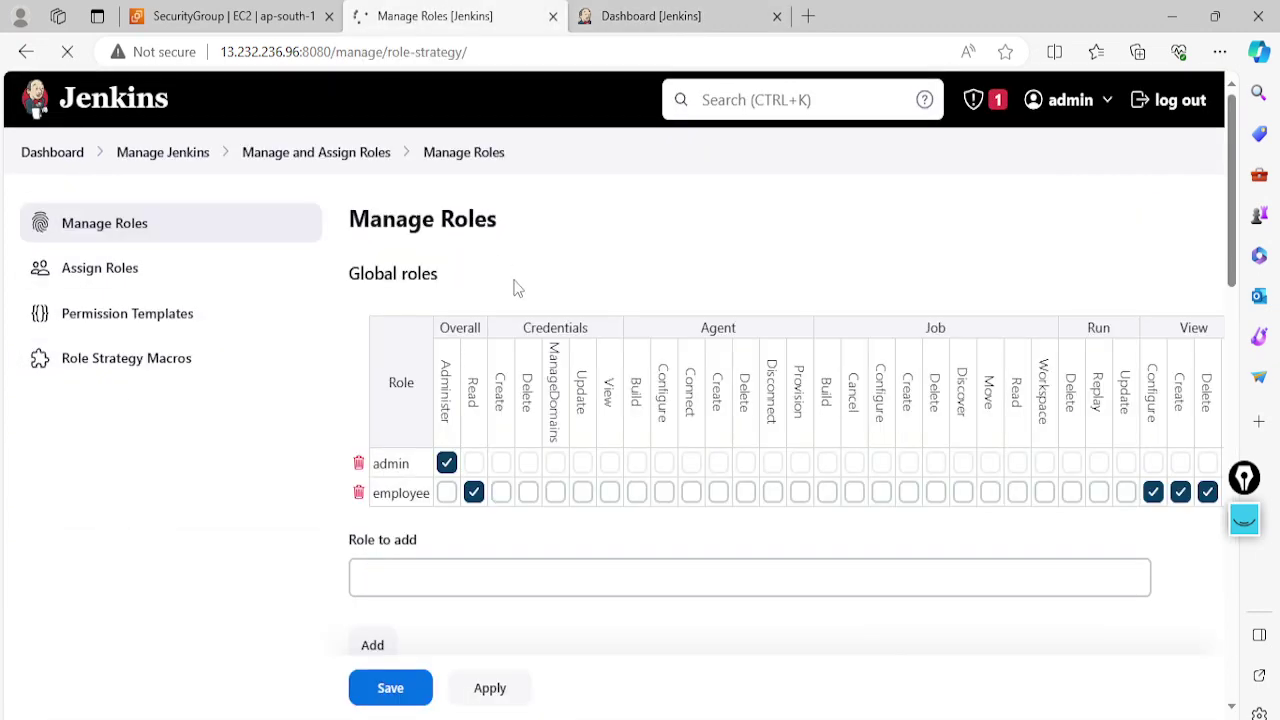
pyautogui.click(636, 16)
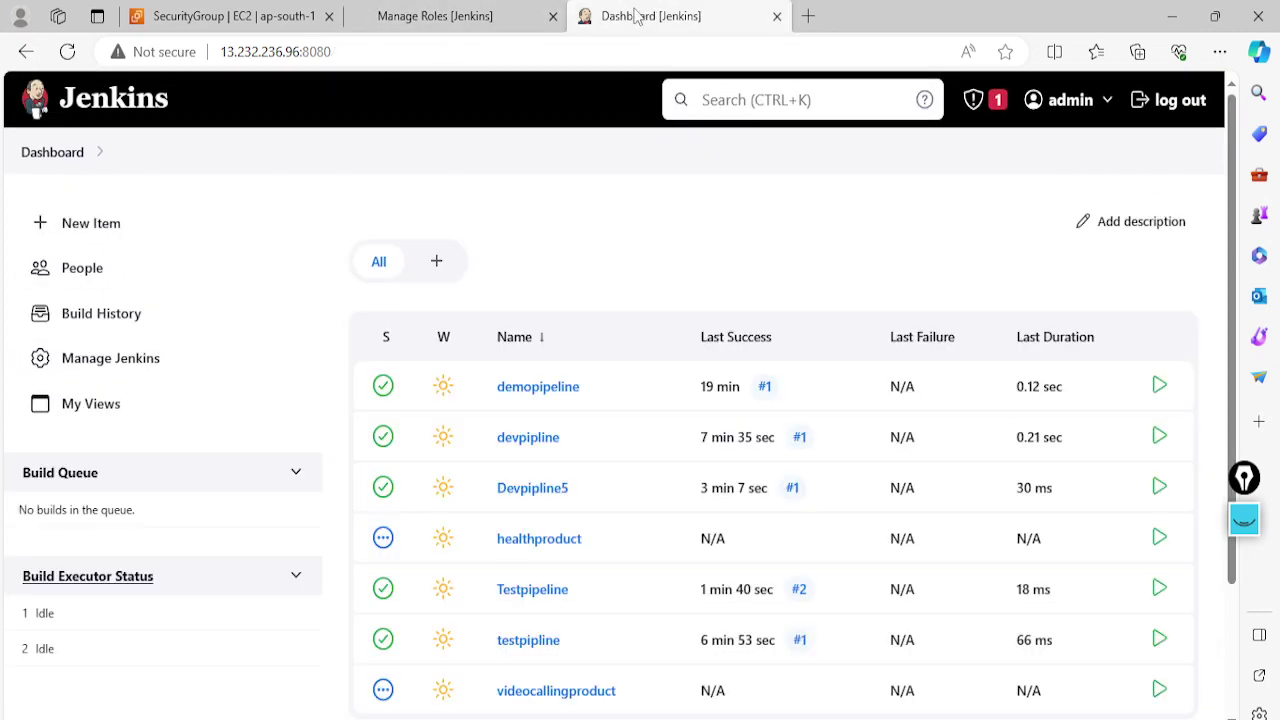
pyautogui.click(104, 368)
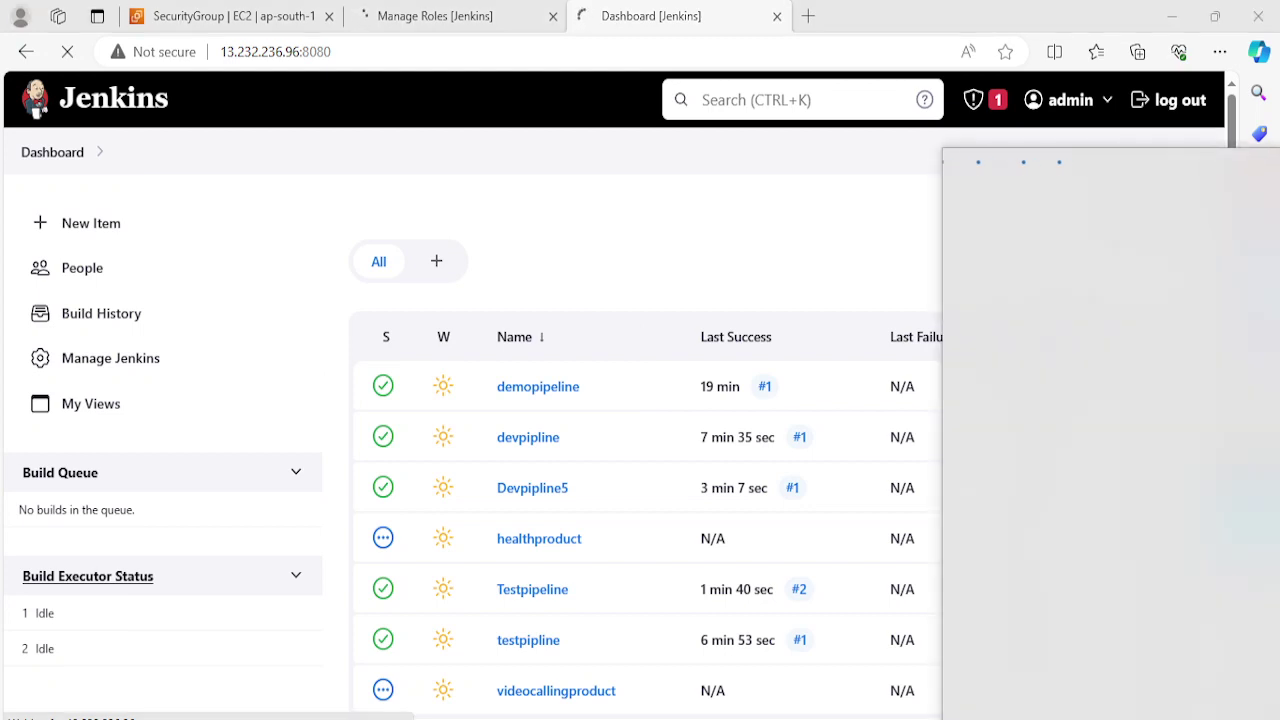
pyautogui.press('Escape')
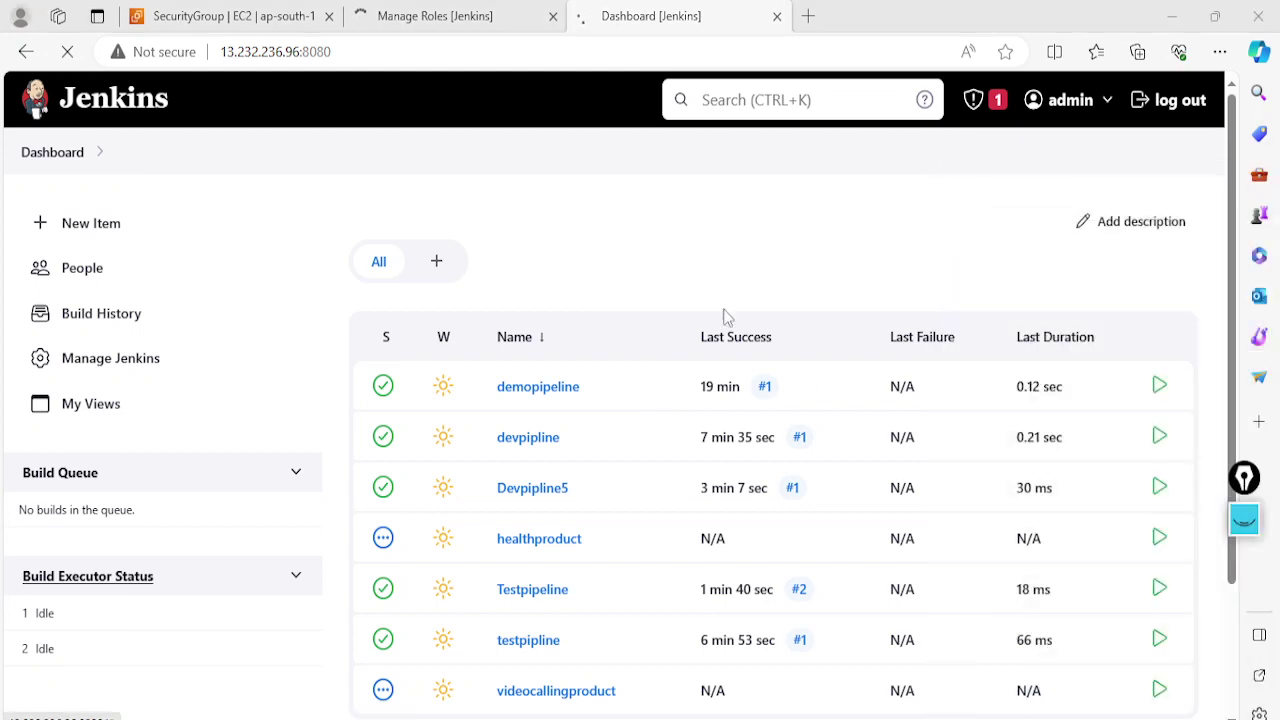
pyautogui.click(509, 242)
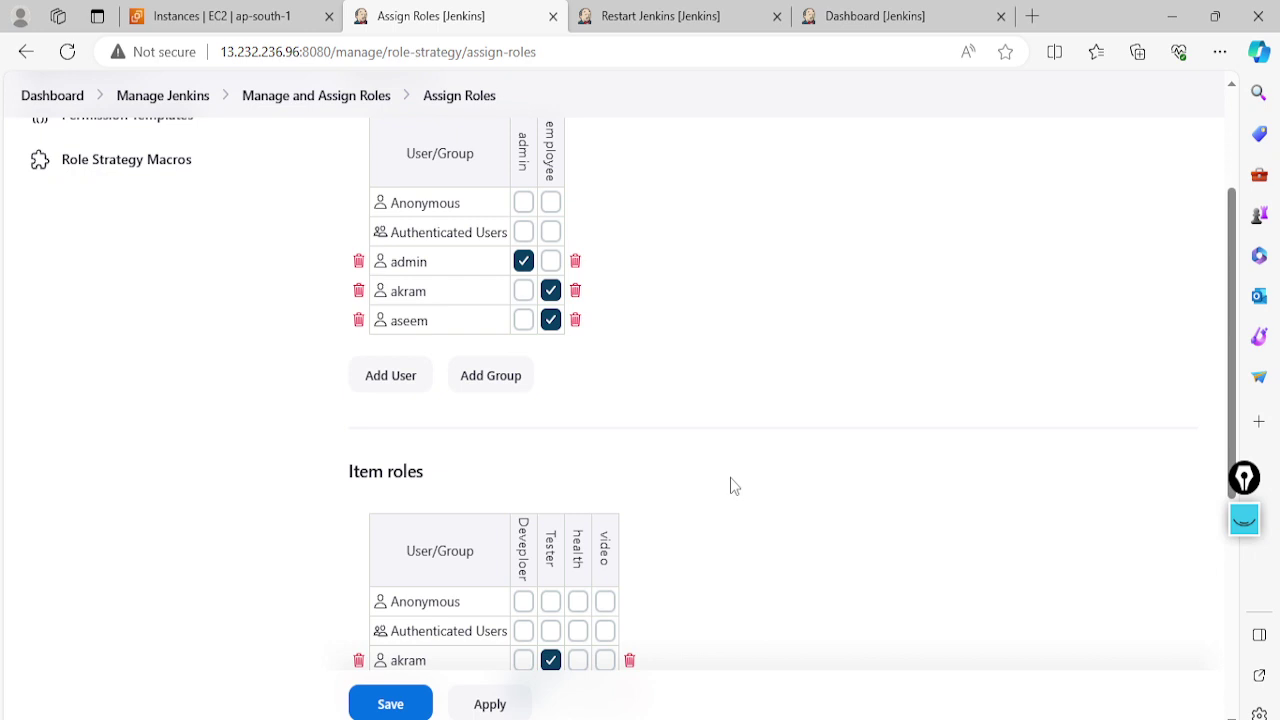
# Tick health for the Tester user and video for the Developer user, then save
pyautogui.scroll(-1, 730, 483)
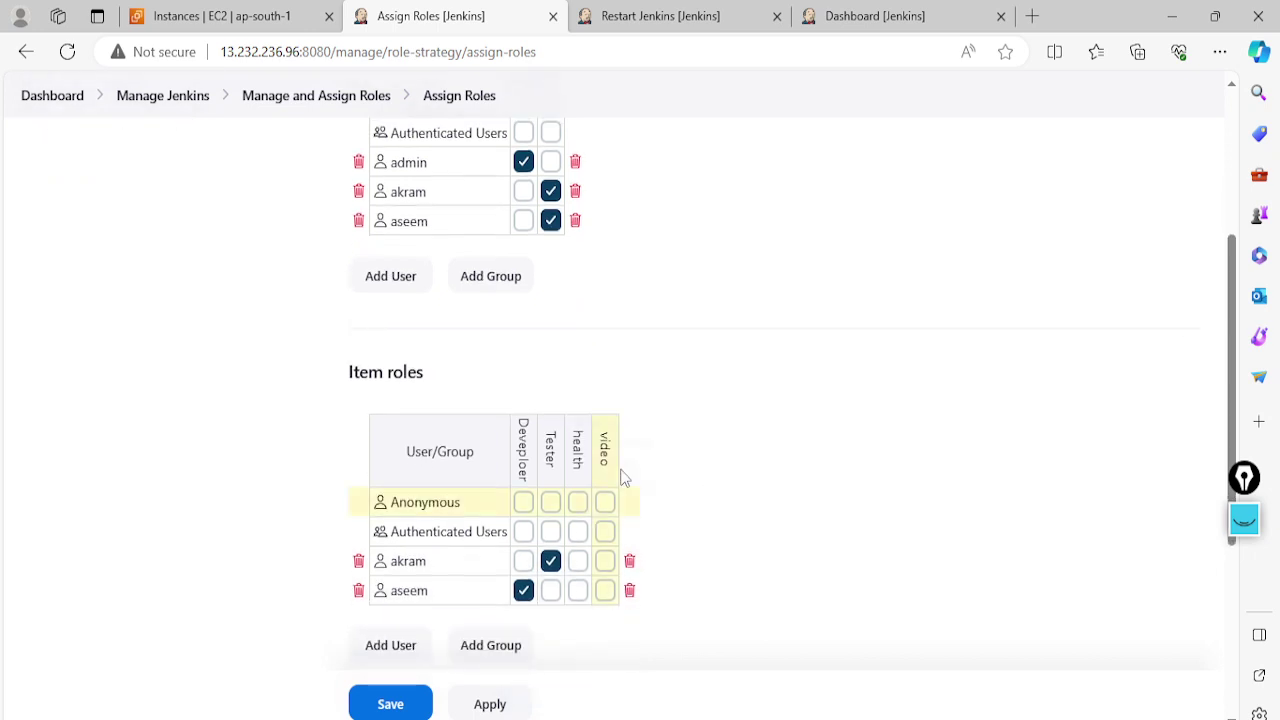
pyautogui.click(578, 561)
pyautogui.moveTo(578, 461)
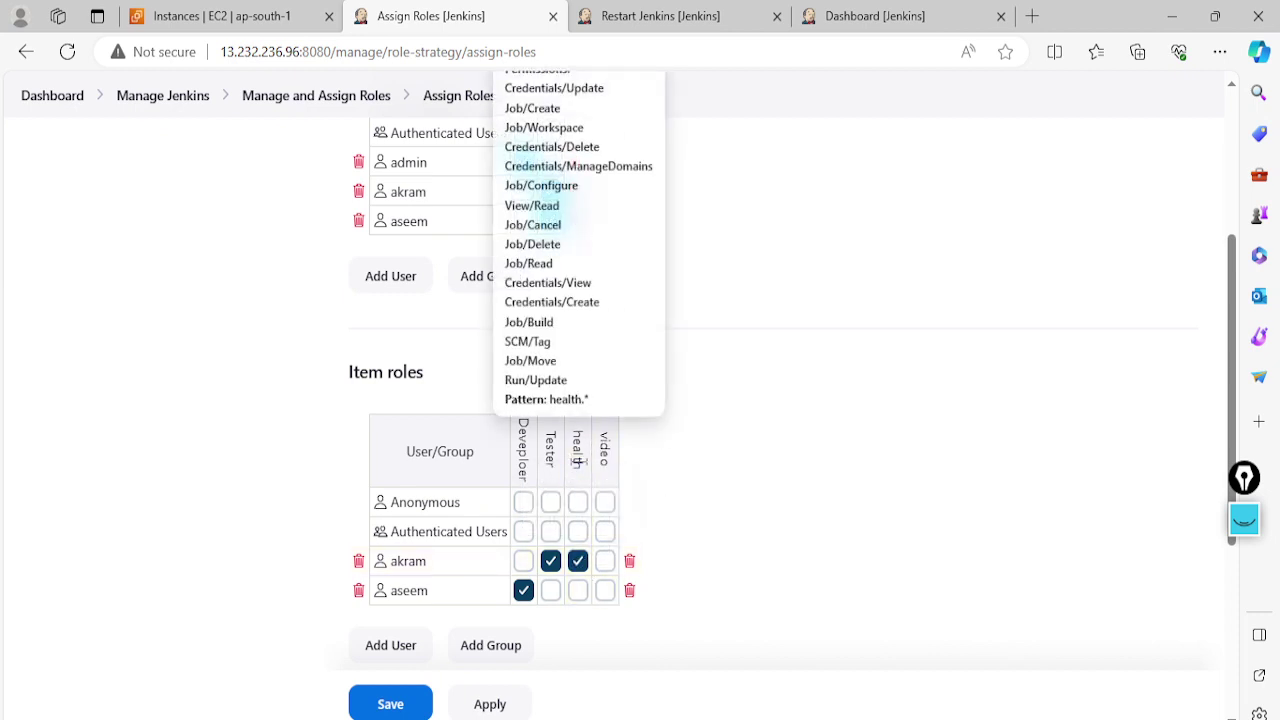
pyautogui.click(605, 590)
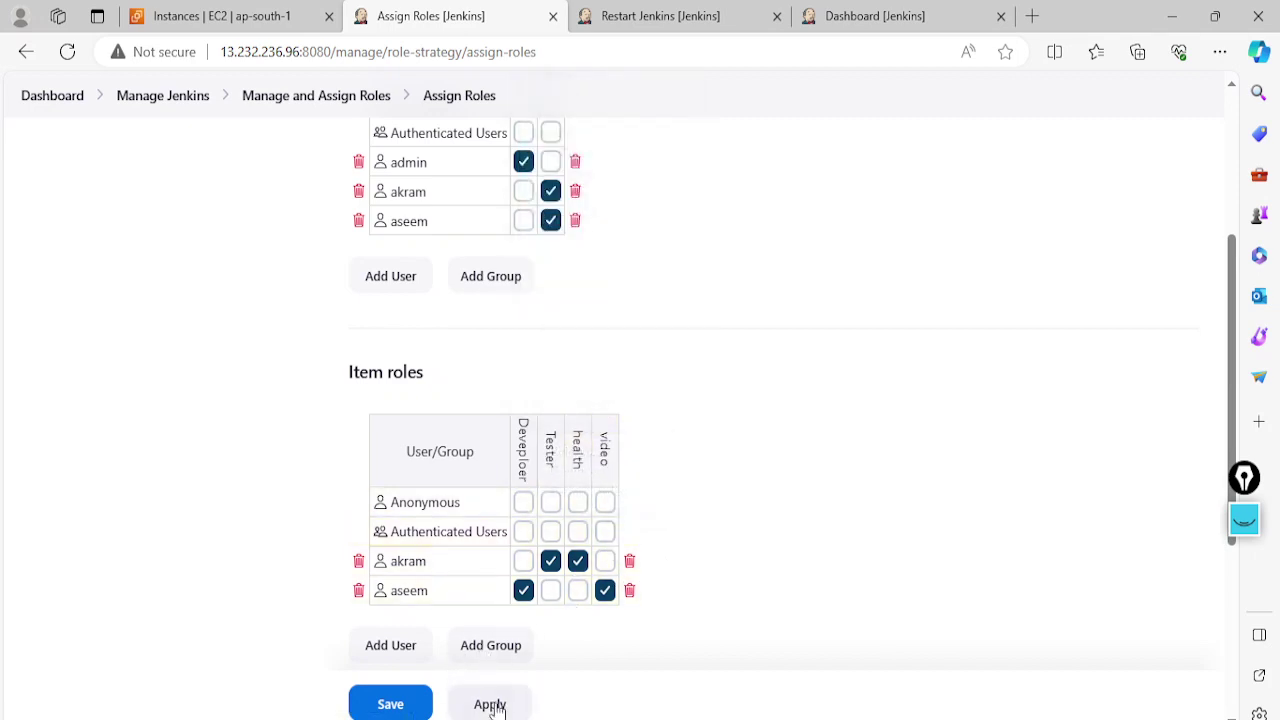
pyautogui.click(396, 705)
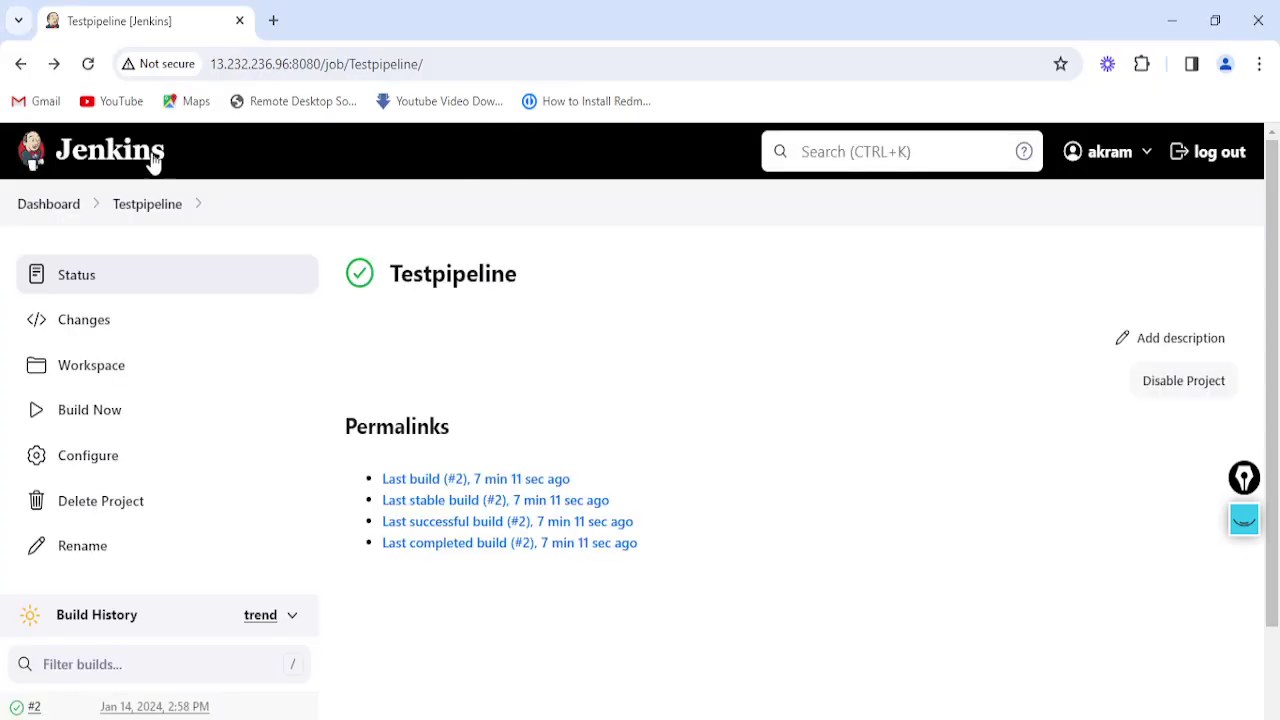
# Return to the dashboard job list, select its address, then switch to MobaXterm
pyautogui.click(66, 204)
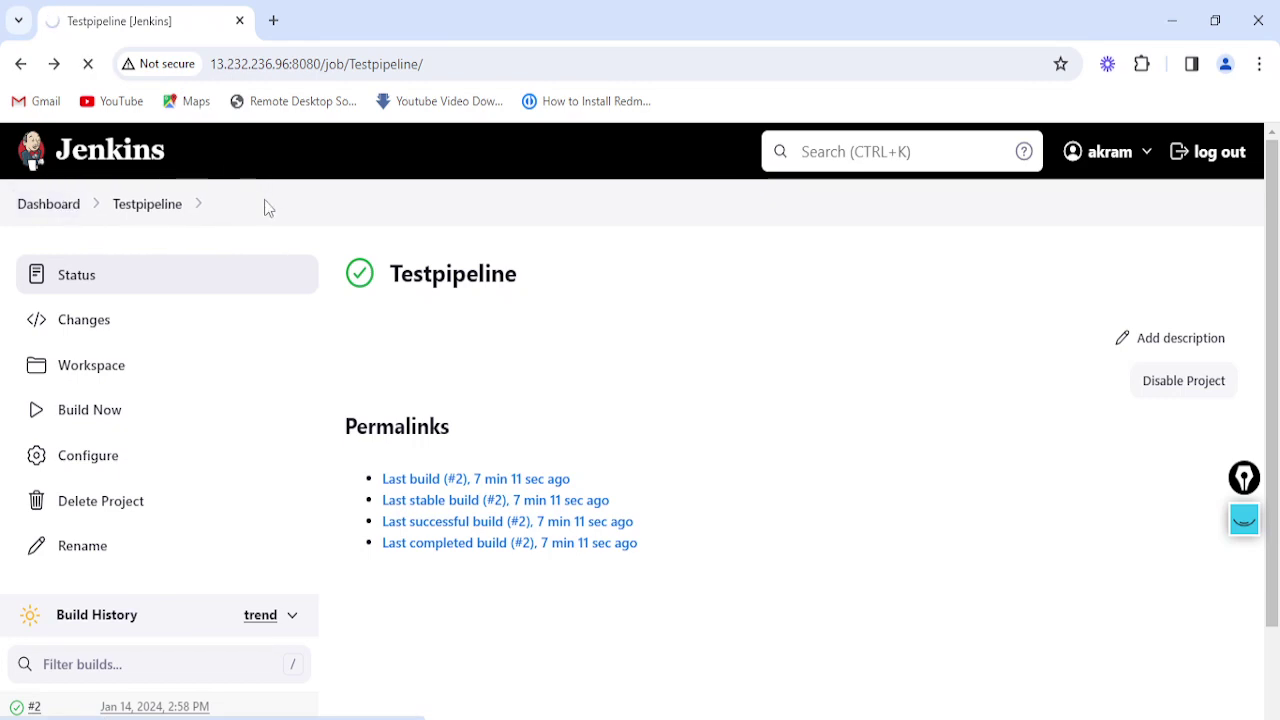
pyautogui.scroll(-1, 265, 207)
pyautogui.scroll(1, 265, 207)
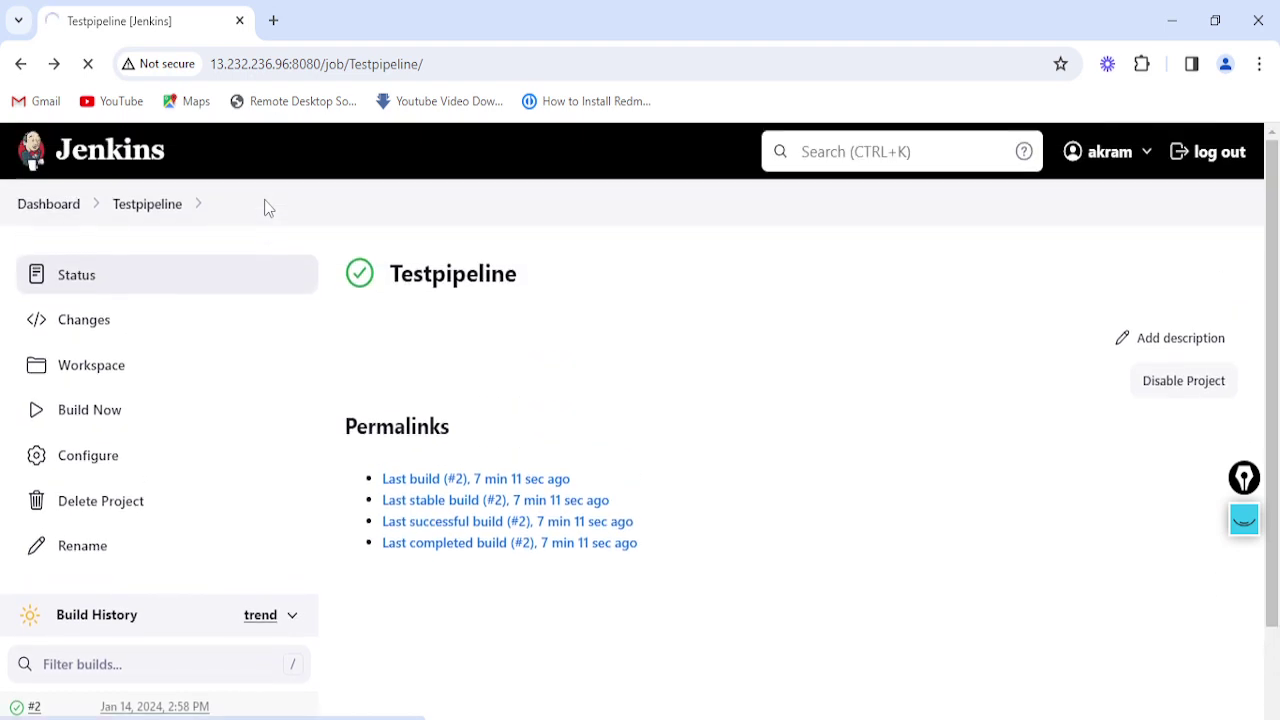
pyautogui.click(439, 63)
pyautogui.click(439, 63)
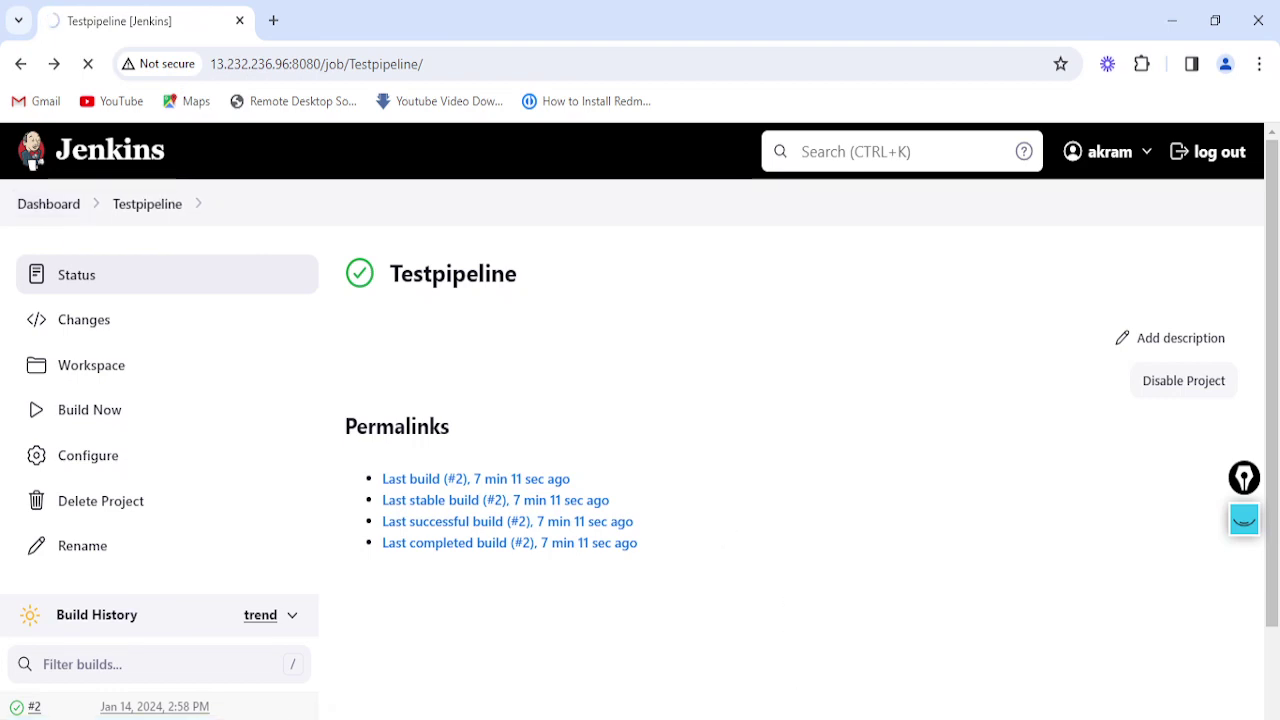
pyautogui.hotkey('alt', 'Tab')
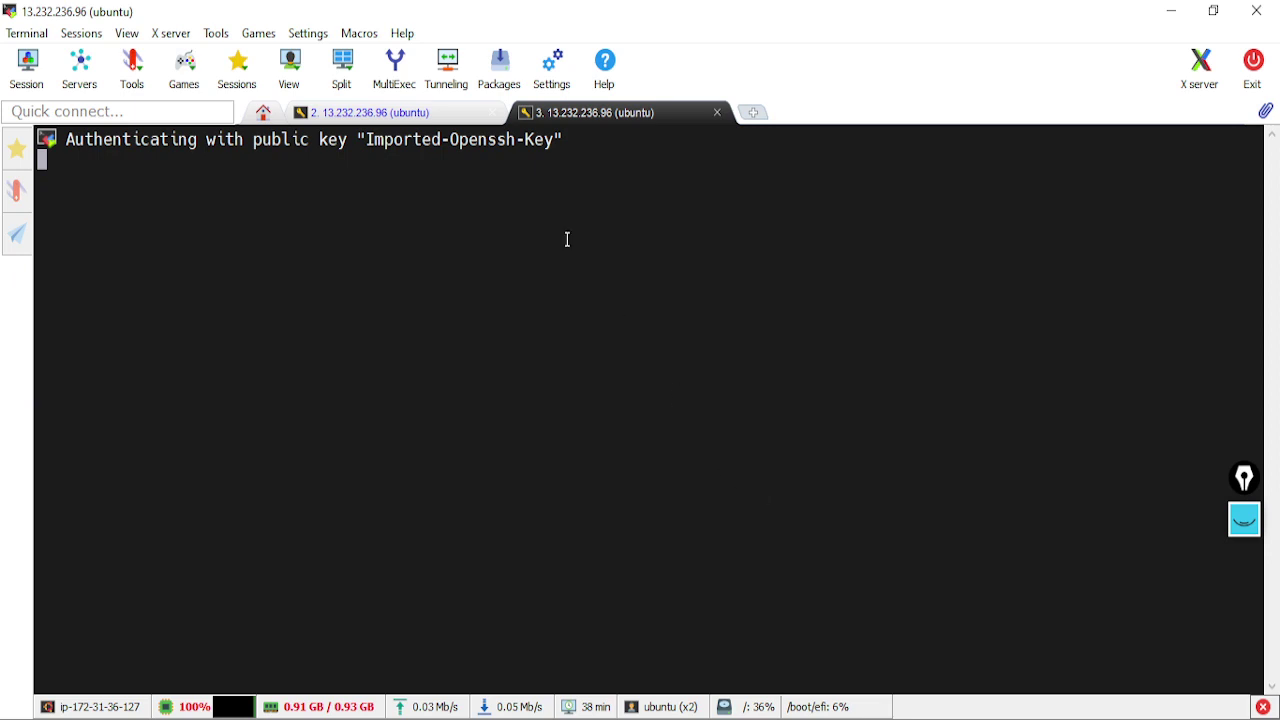
# Close the extra third SSH session, keeping the second session in front
pyautogui.click(432, 114)
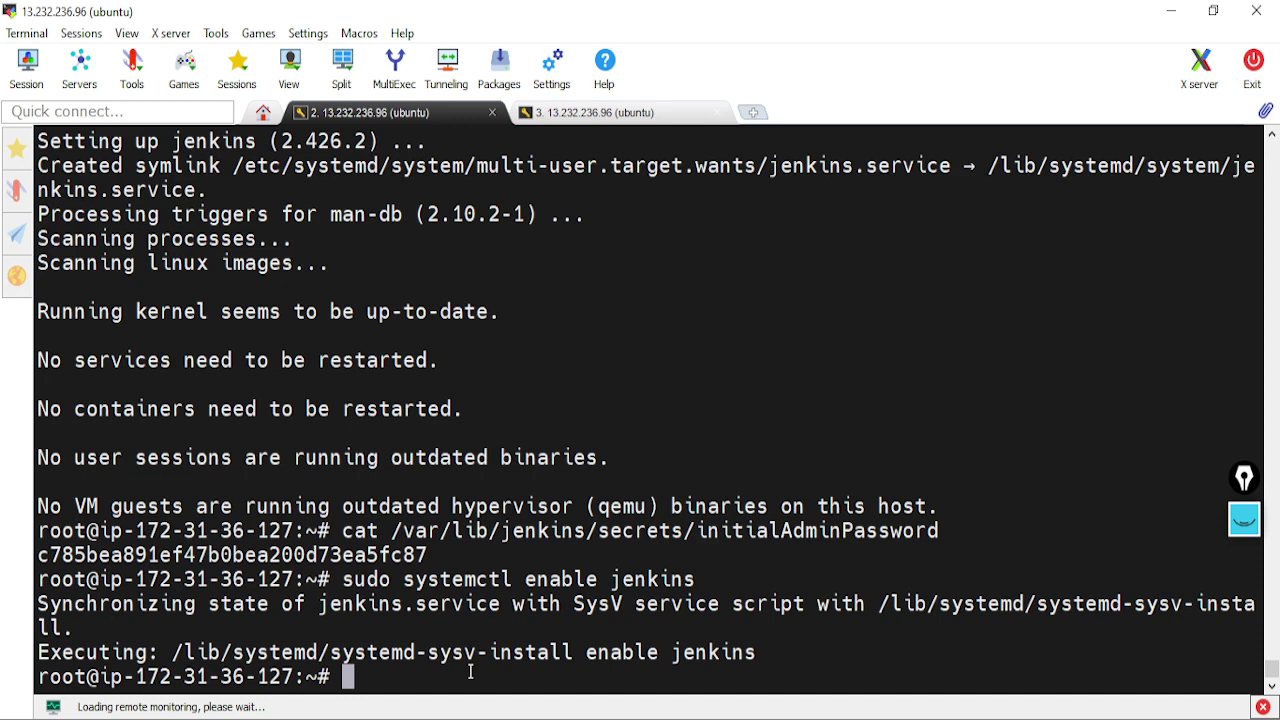
pyautogui.click(718, 112)
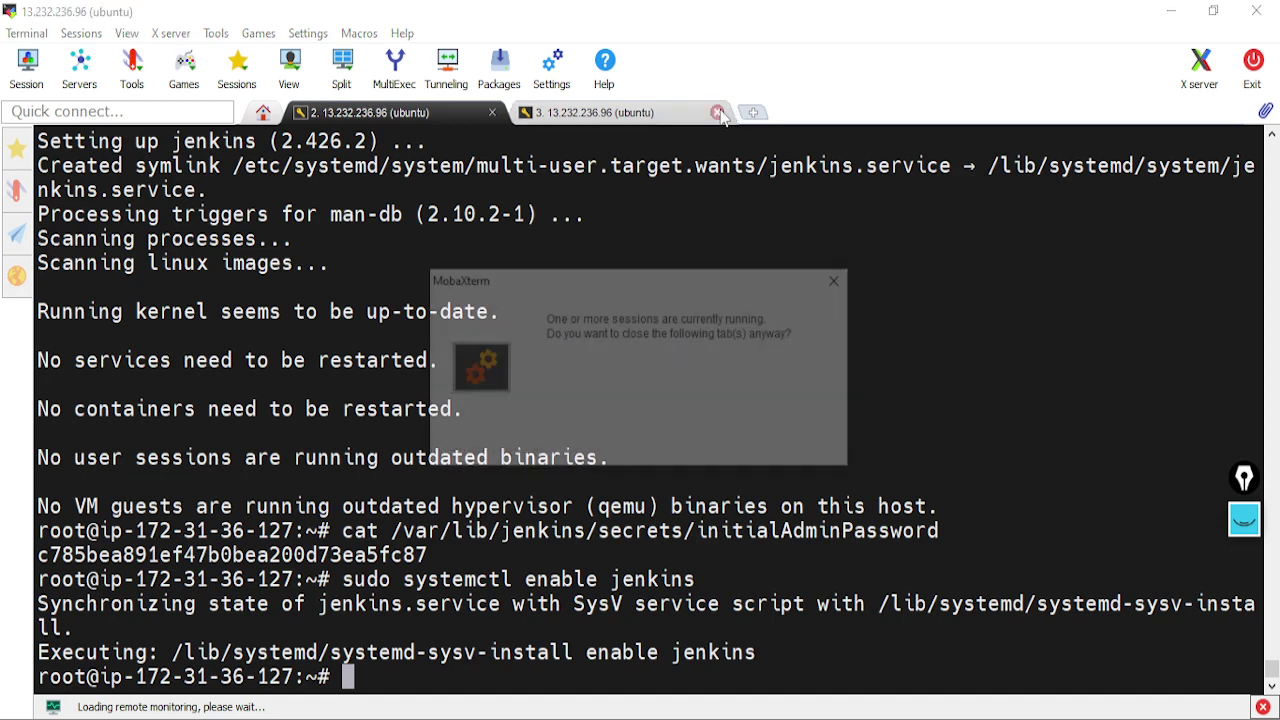
pyautogui.click(600, 413)
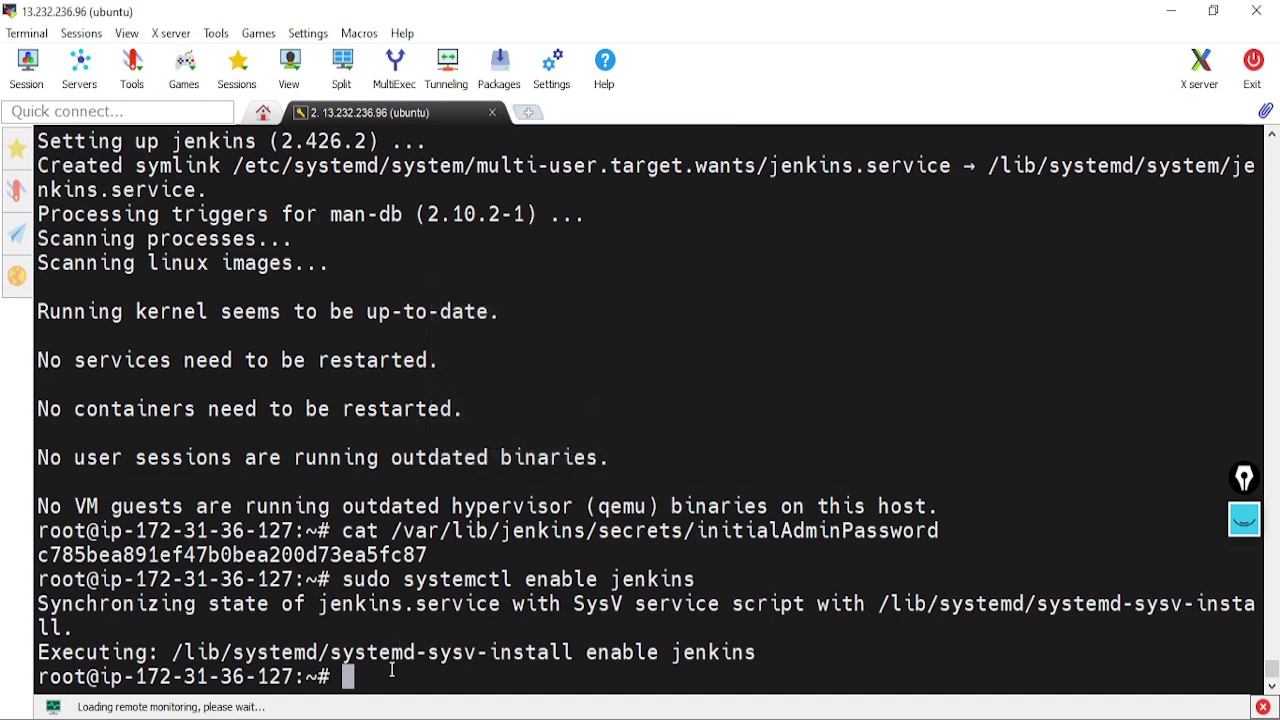
# Run systemctl status jenkins, confirm it is active (running), and quit the pager
pyautogui.write('sy')
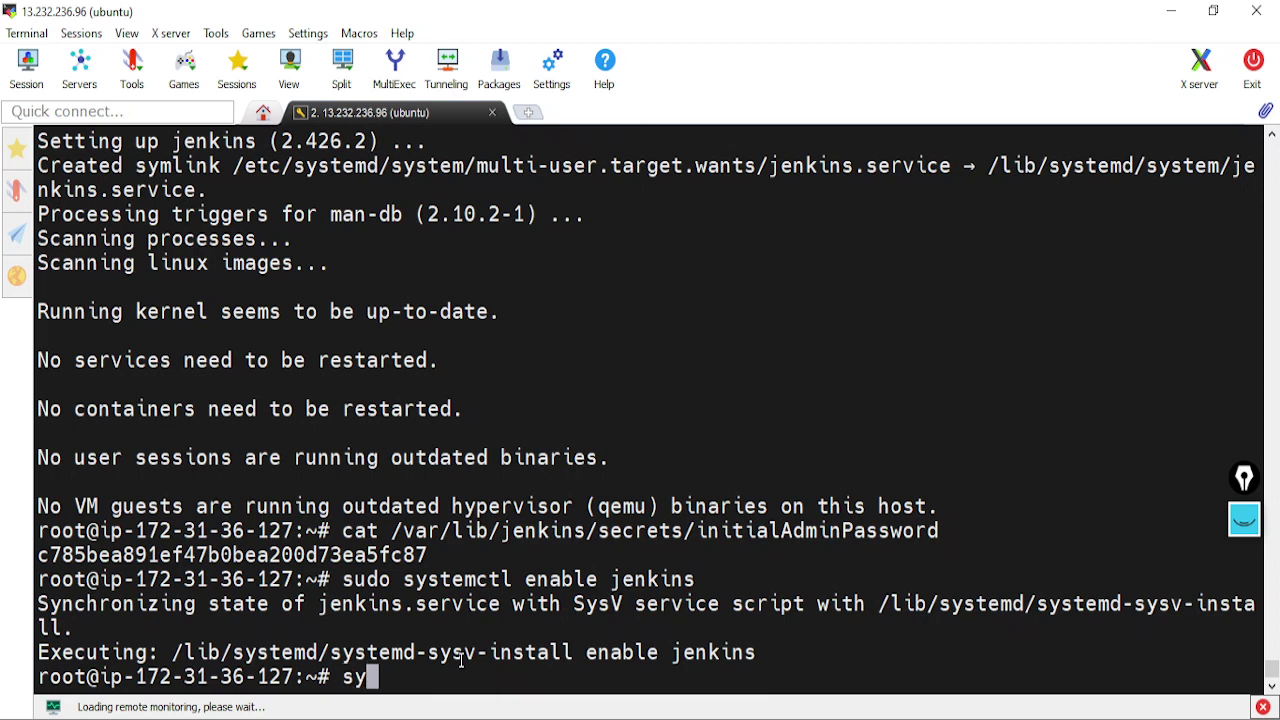
pyautogui.write('st')
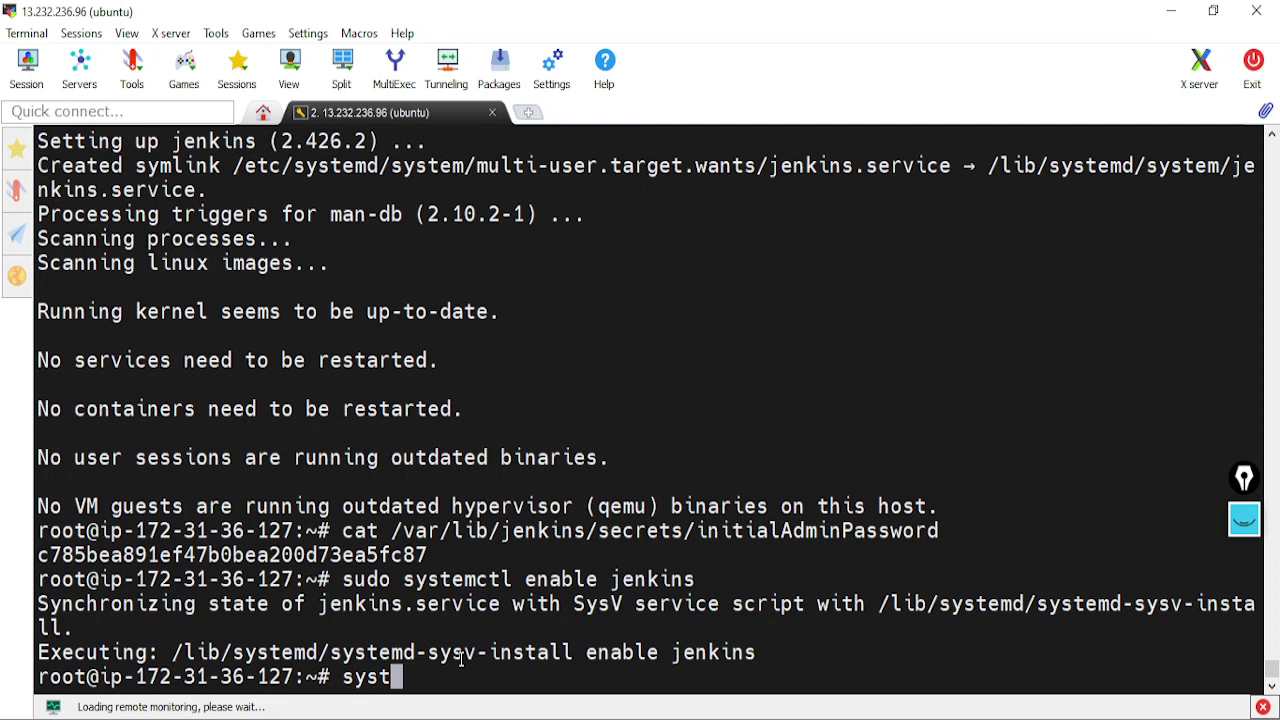
pyautogui.write('emctl status jenkins')
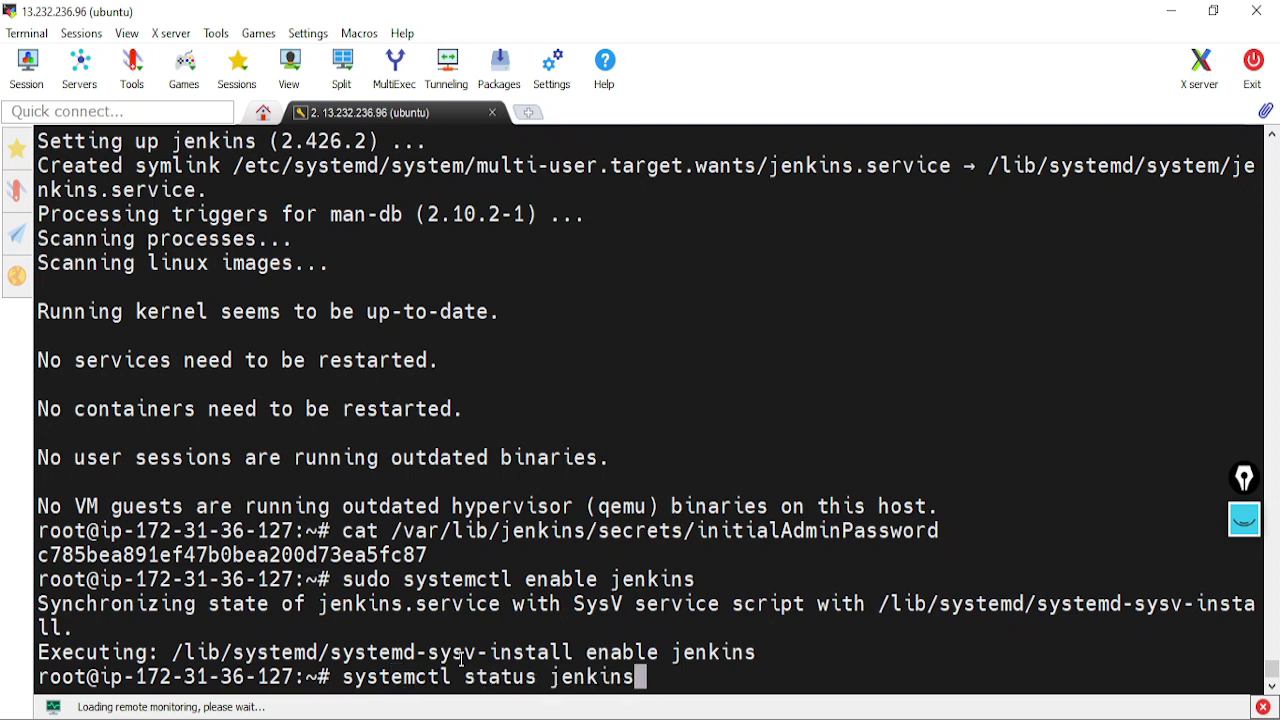
pyautogui.press('Return')
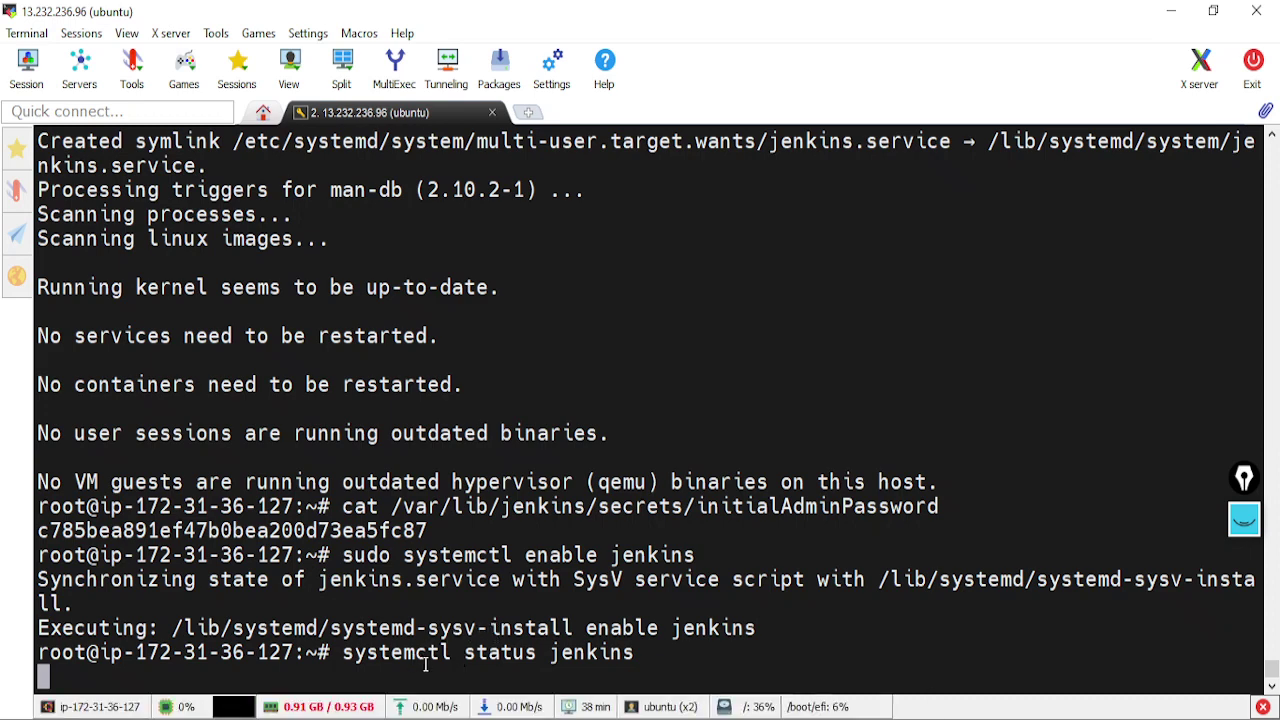
pyautogui.scroll(1, 426, 620)
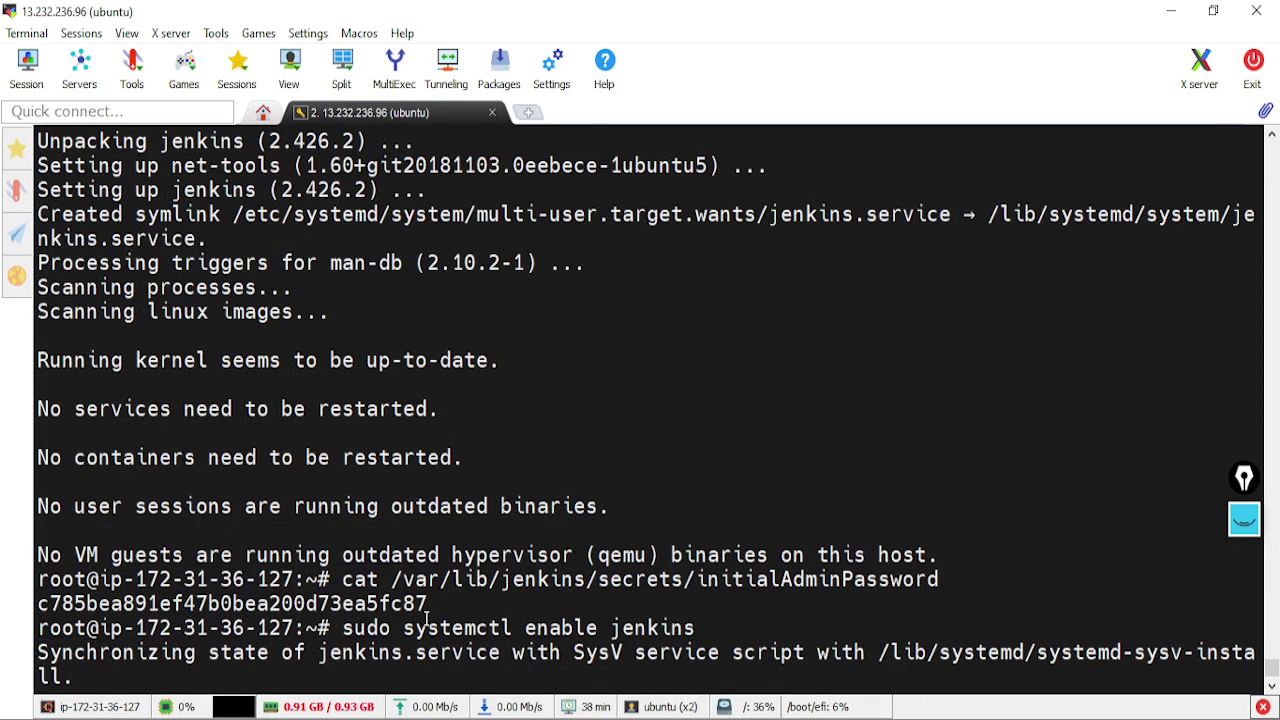
pyautogui.scroll(-1, 426, 620)
pyautogui.scroll(2, 355, 655)
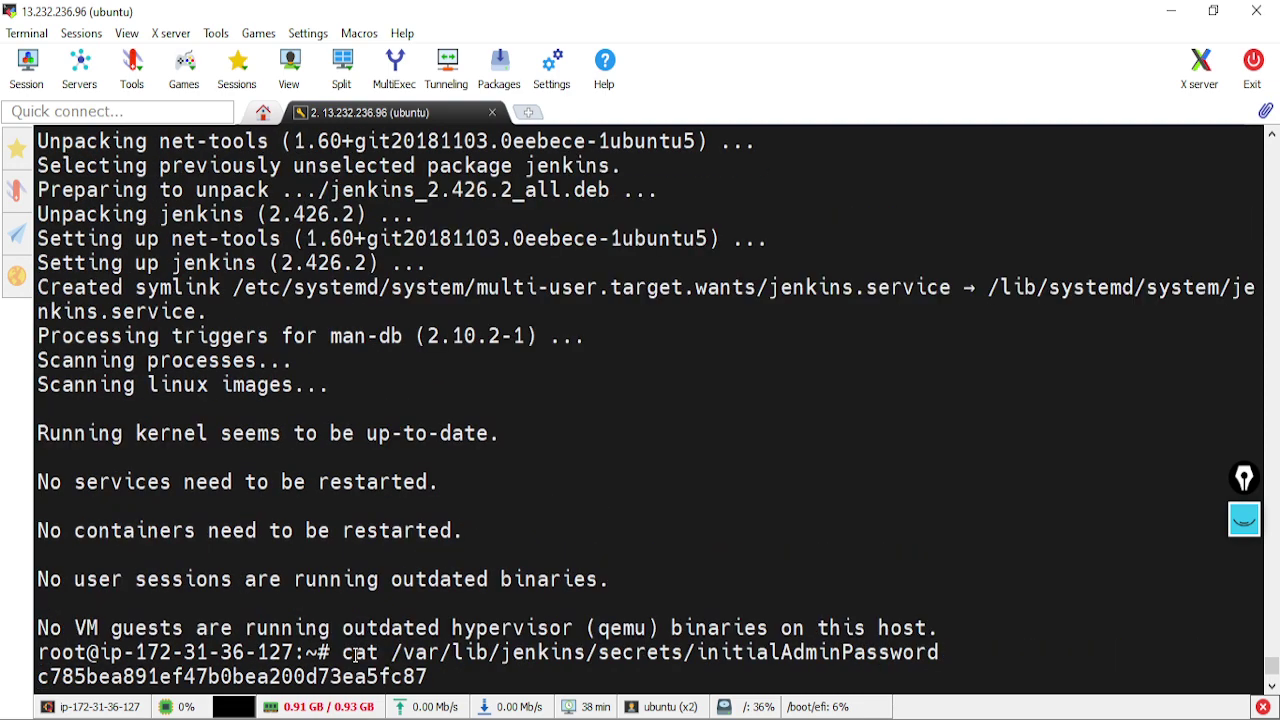
pyautogui.scroll(-2, 355, 655)
pyautogui.scroll(2, 355, 655)
pyautogui.scroll(-2, 355, 655)
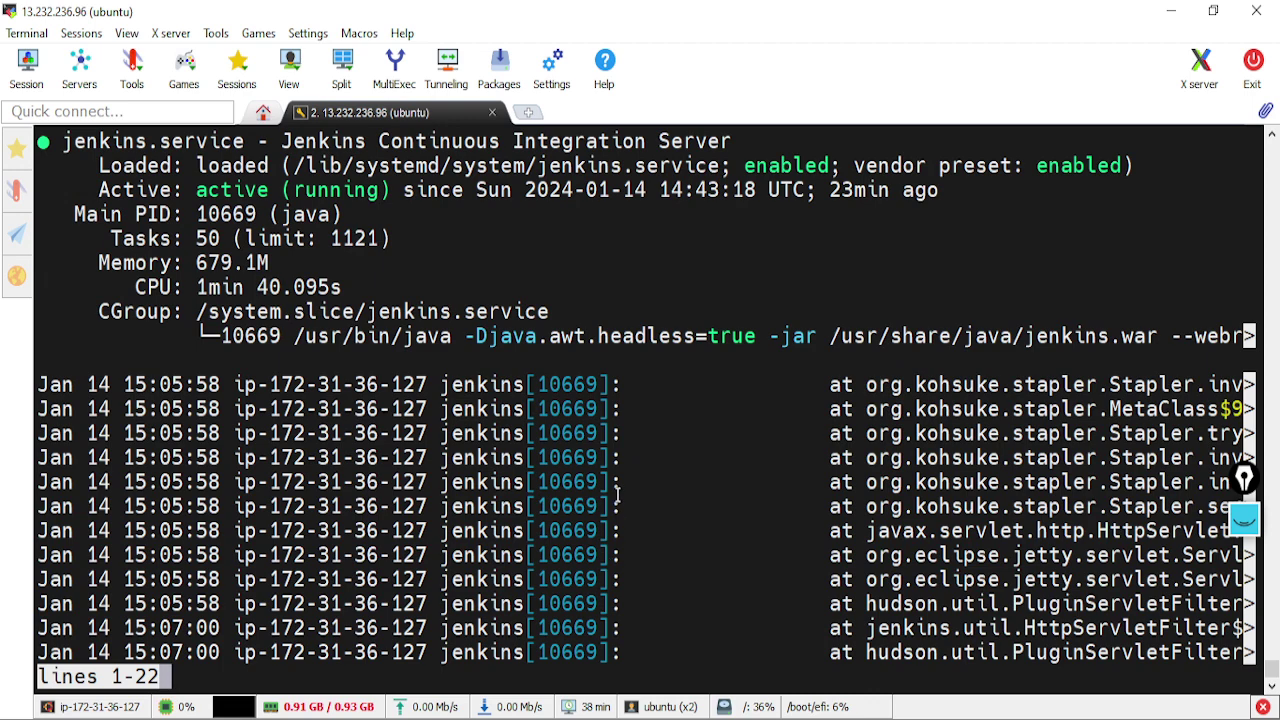
pyautogui.press('q')
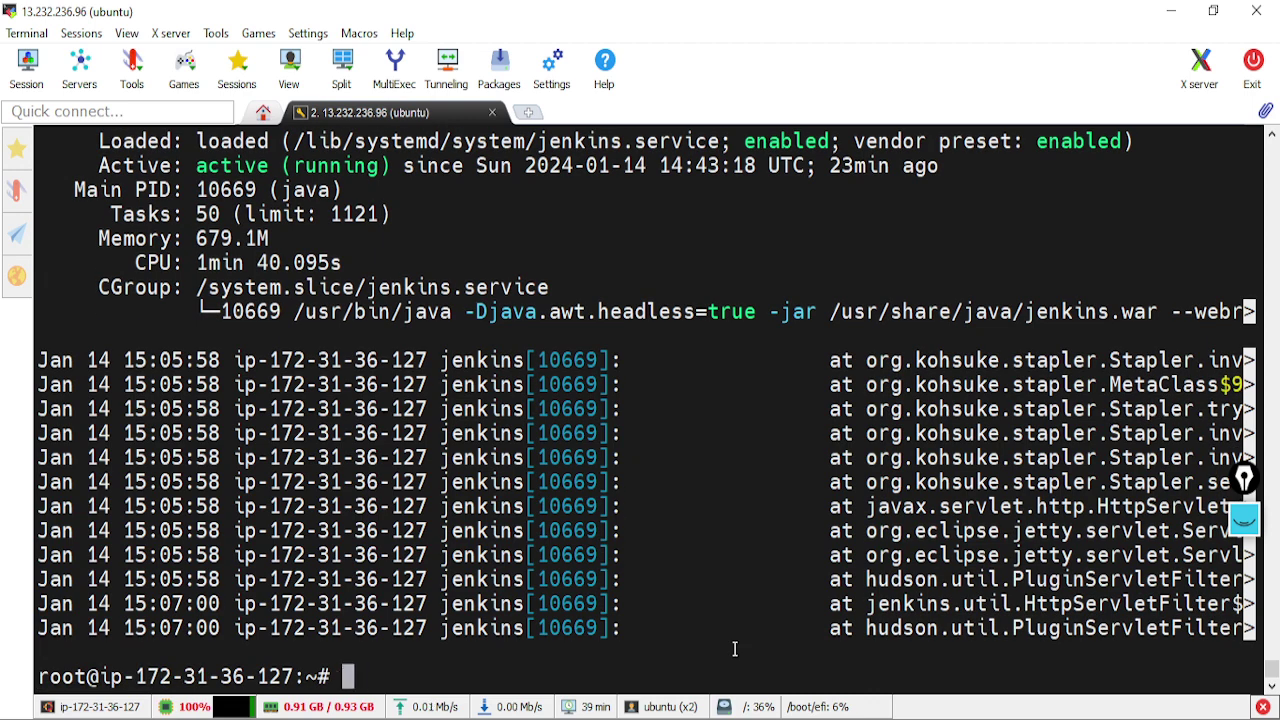
pyautogui.scroll(3, 473, 484)
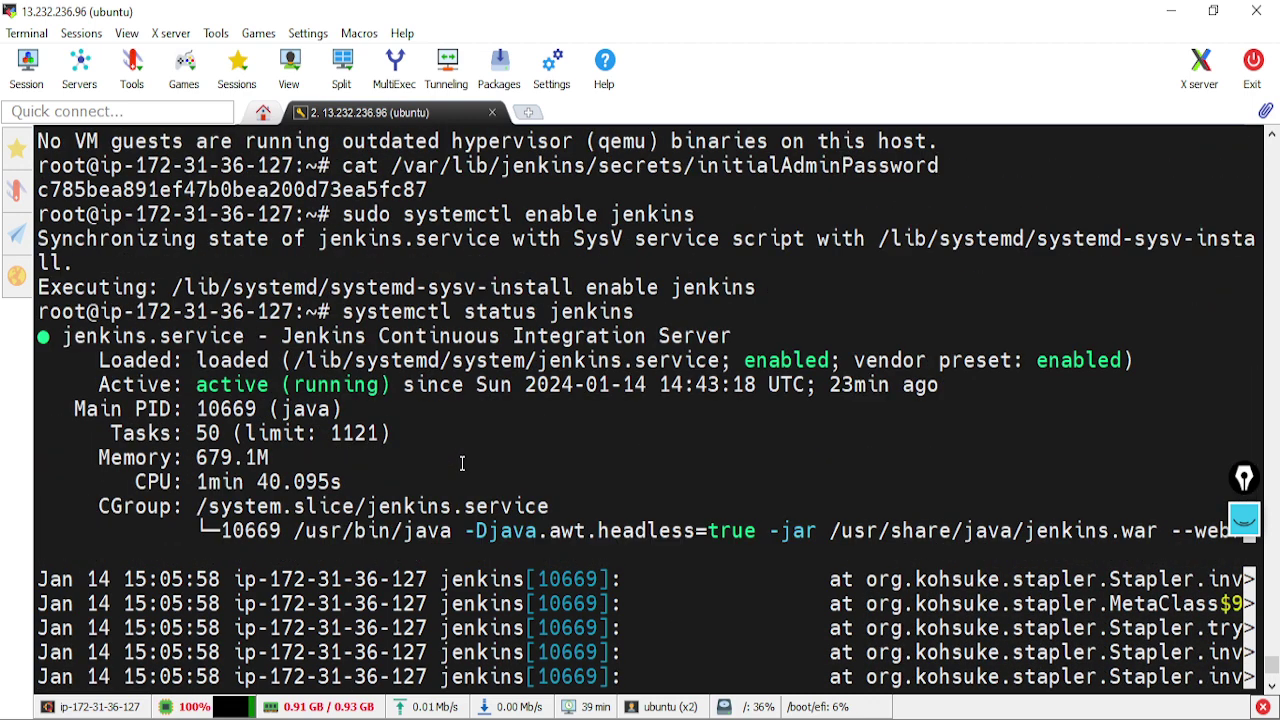
pyautogui.scroll(-3, 465, 475)
pyautogui.scroll(2, 241, 265)
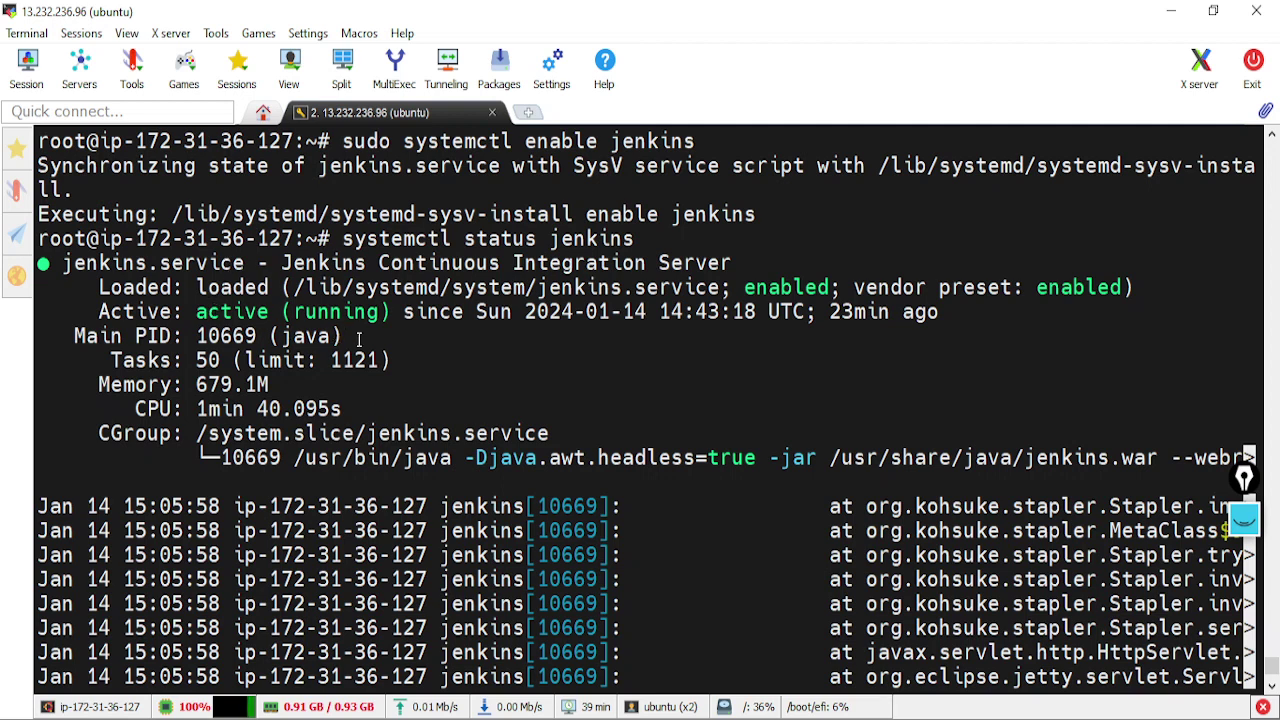
pyautogui.hotkey('alt', 'Tab')
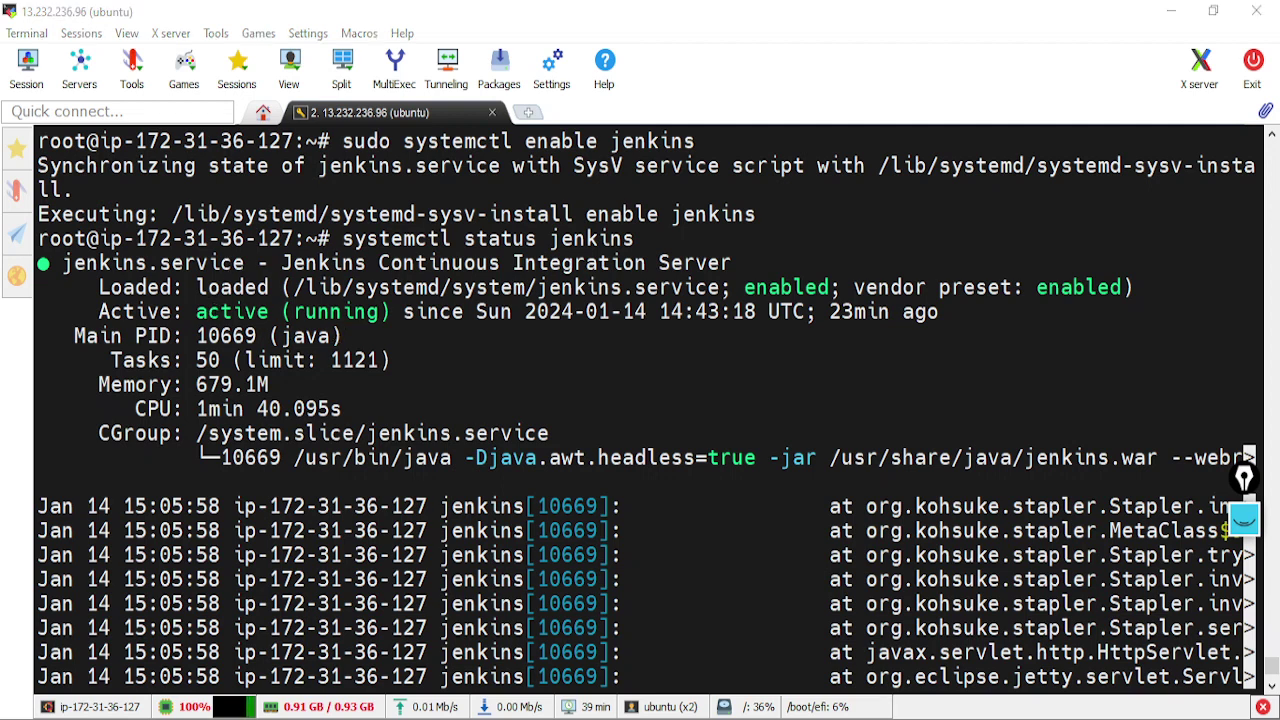
# Reload both restricted users' dashboards and open the videocallingproduct and healthproduct jobs
pyautogui.click(338, 64)
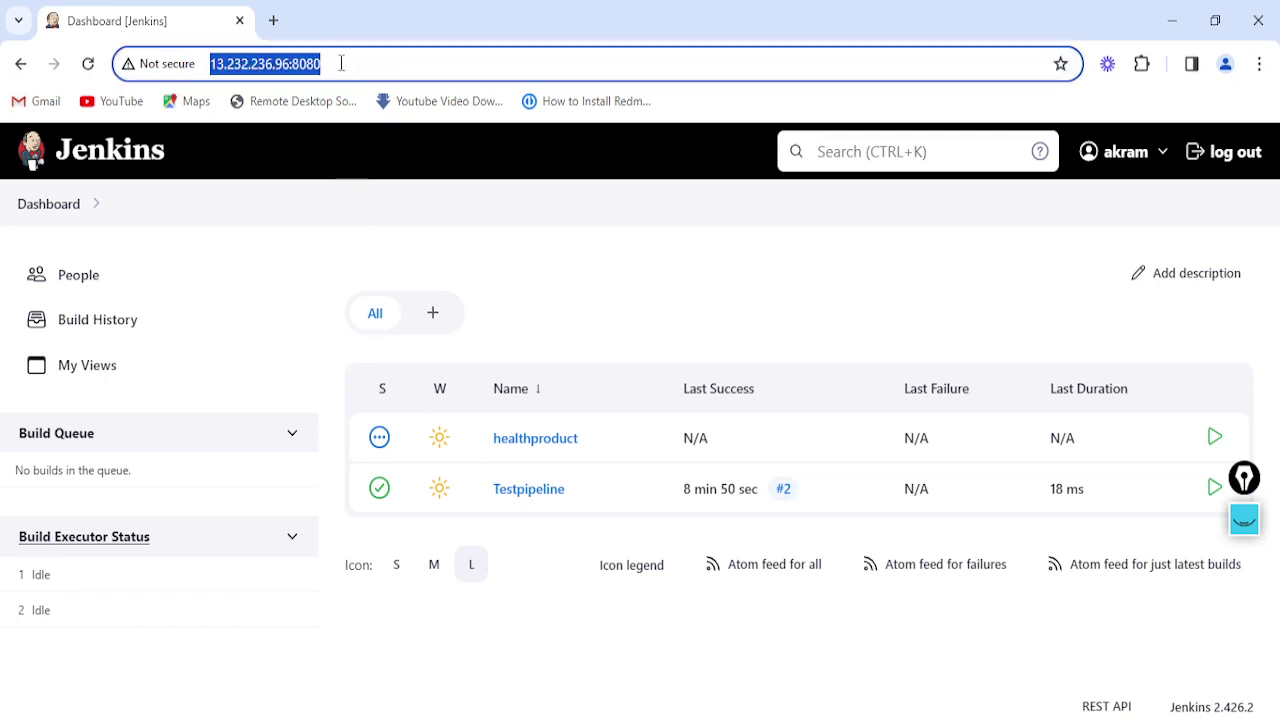
pyautogui.press('Return')
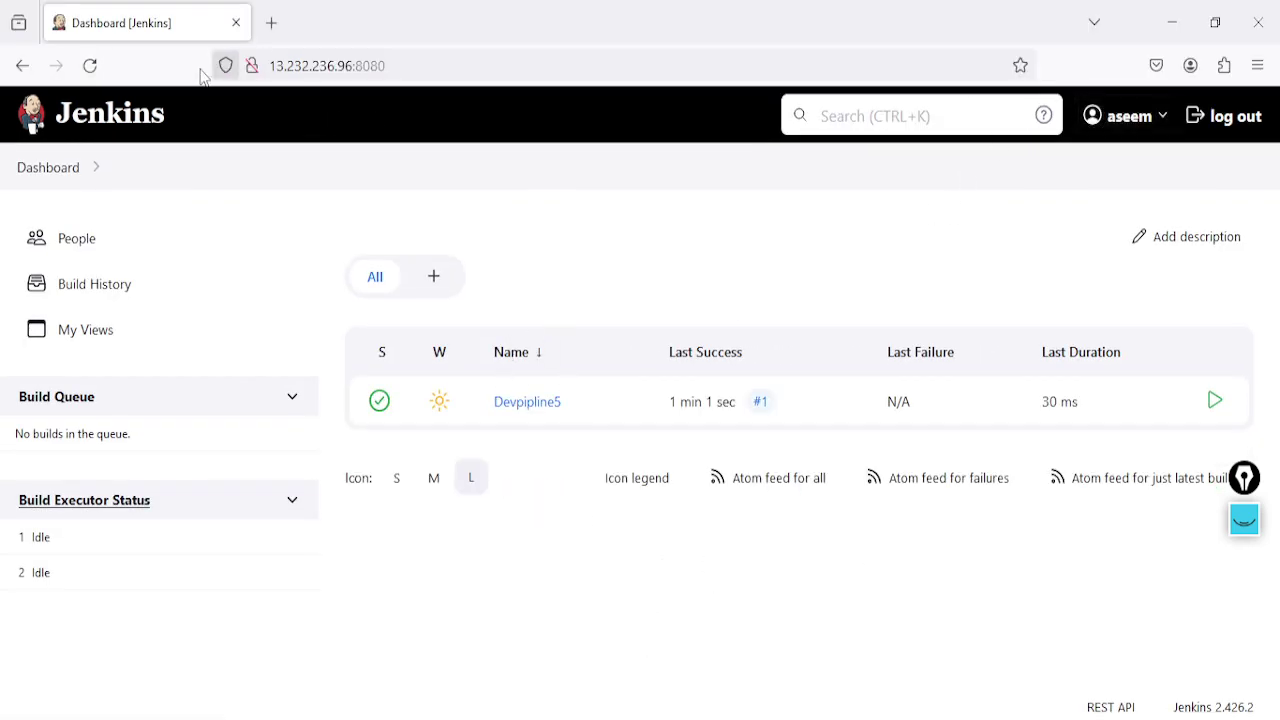
pyautogui.click(412, 59)
pyautogui.press('Return')
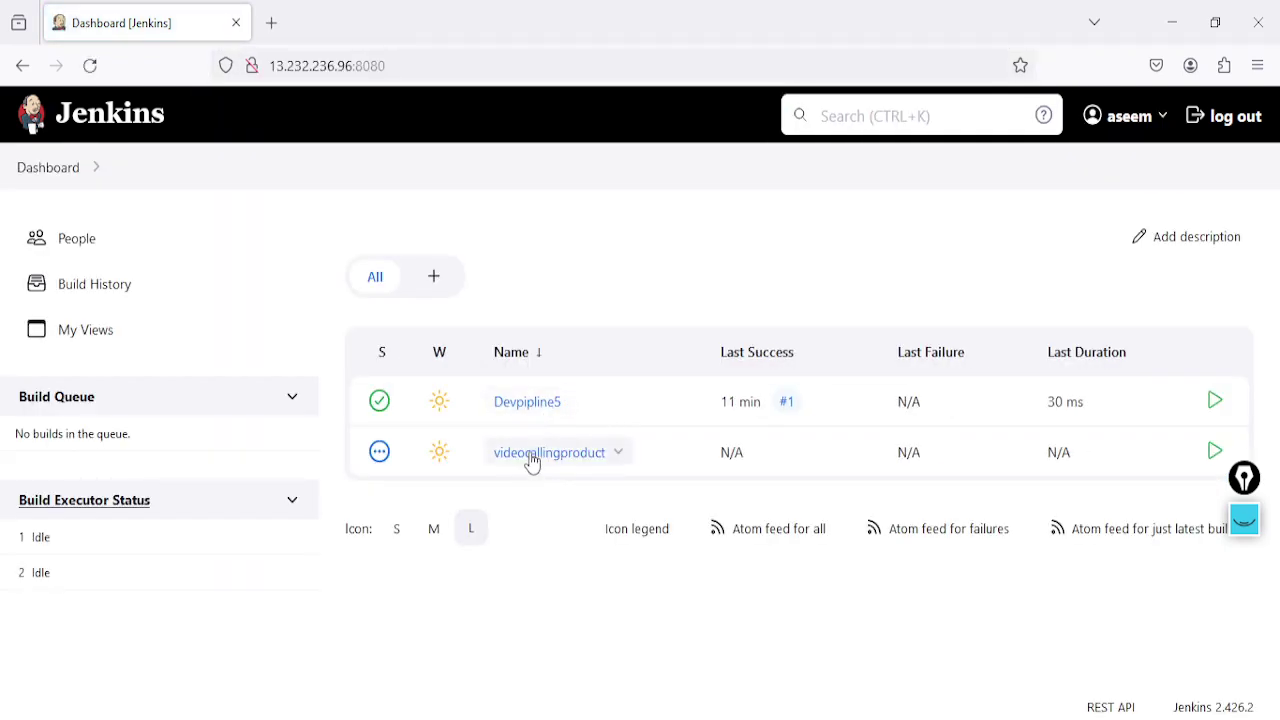
pyautogui.click(531, 462)
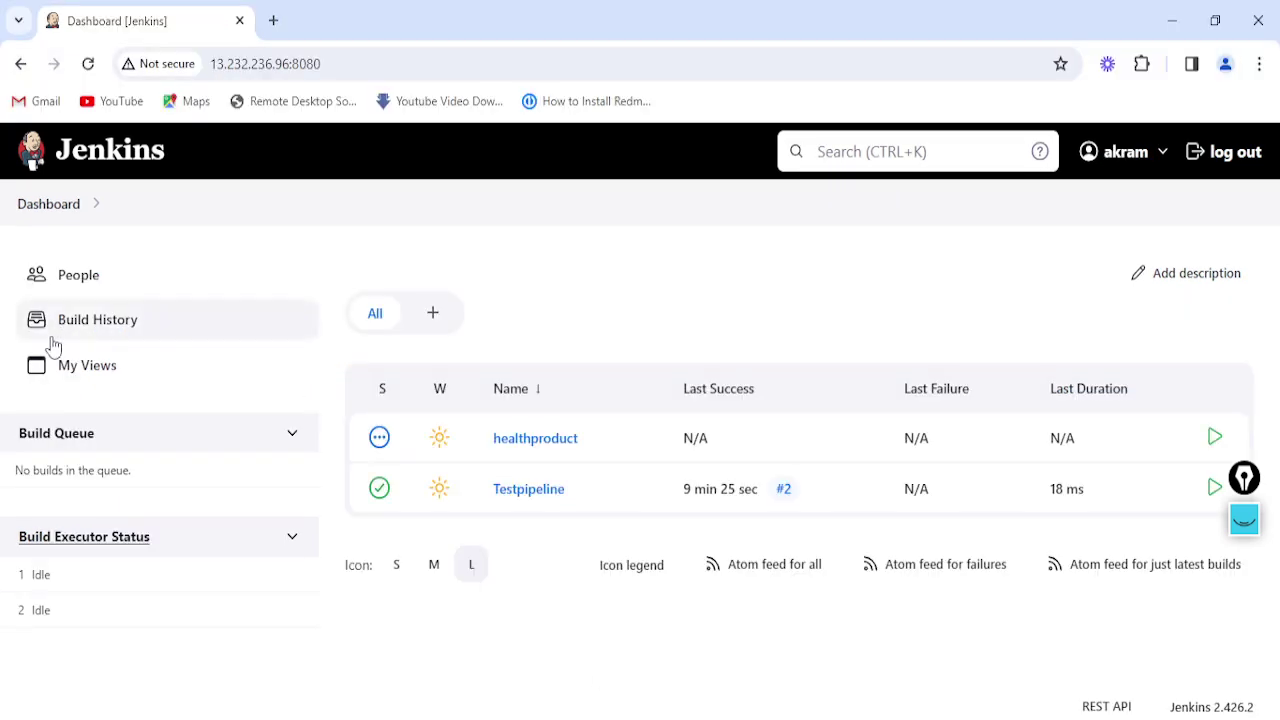
pyautogui.click(549, 445)
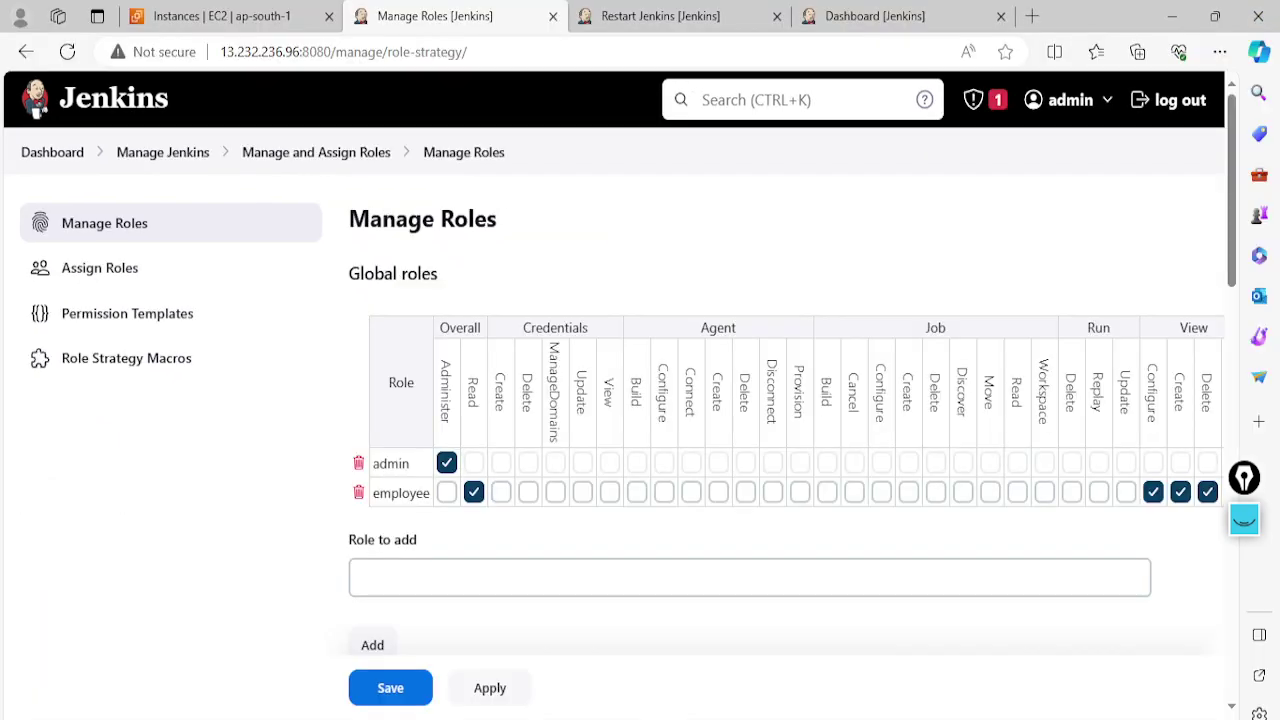
pyautogui.scroll(-5, 480, 471)
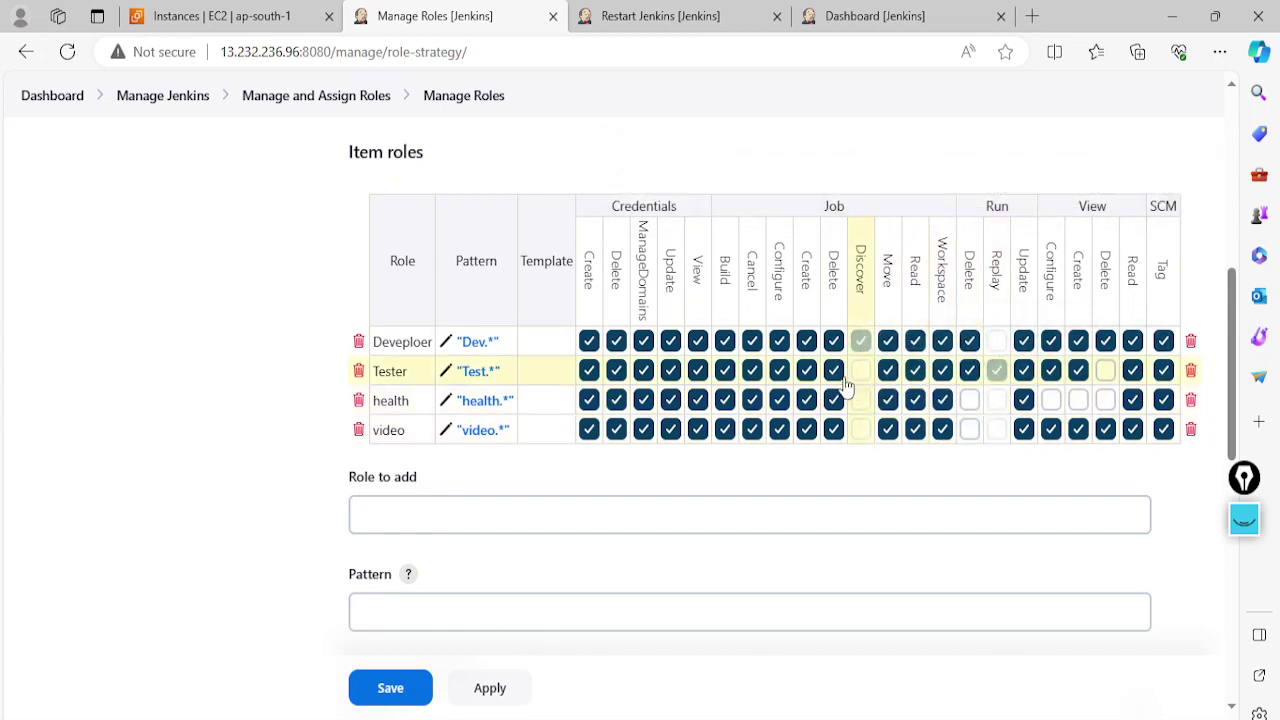
# Remove Job, View and Credentials Delete from the video item role, save, and go to healthproduct's browser
pyautogui.click(833, 429)
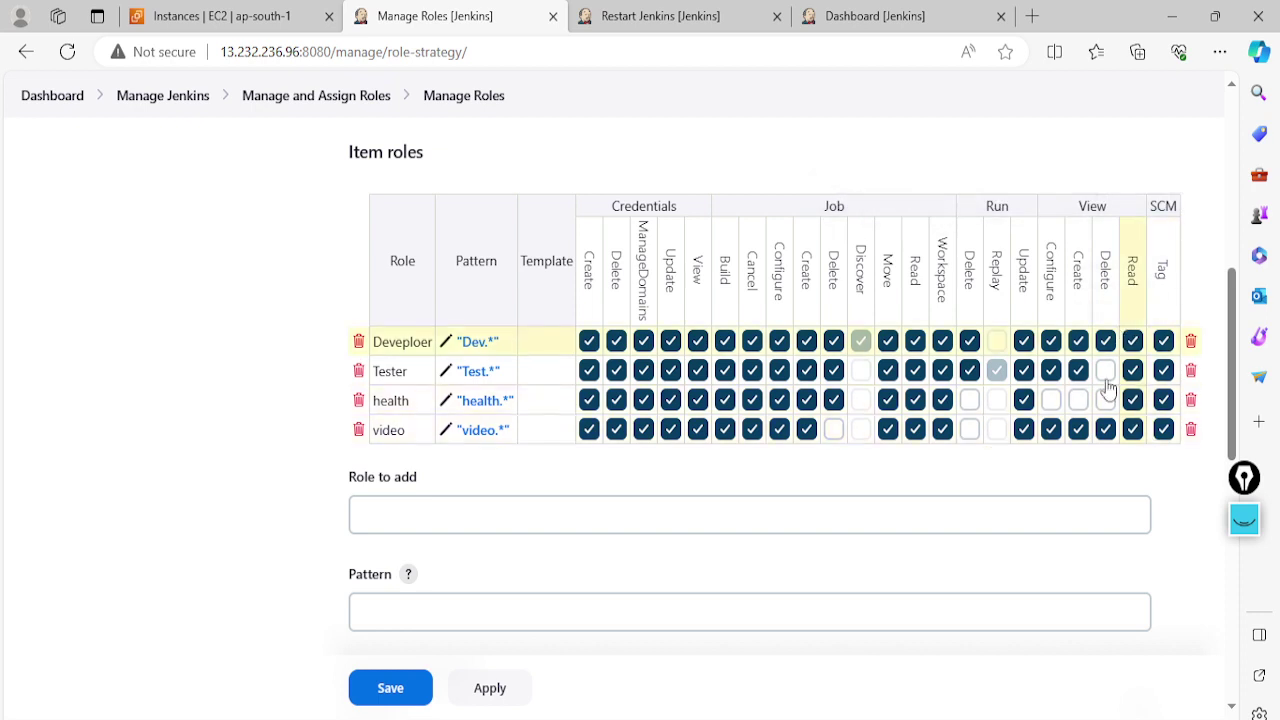
pyautogui.click(1105, 429)
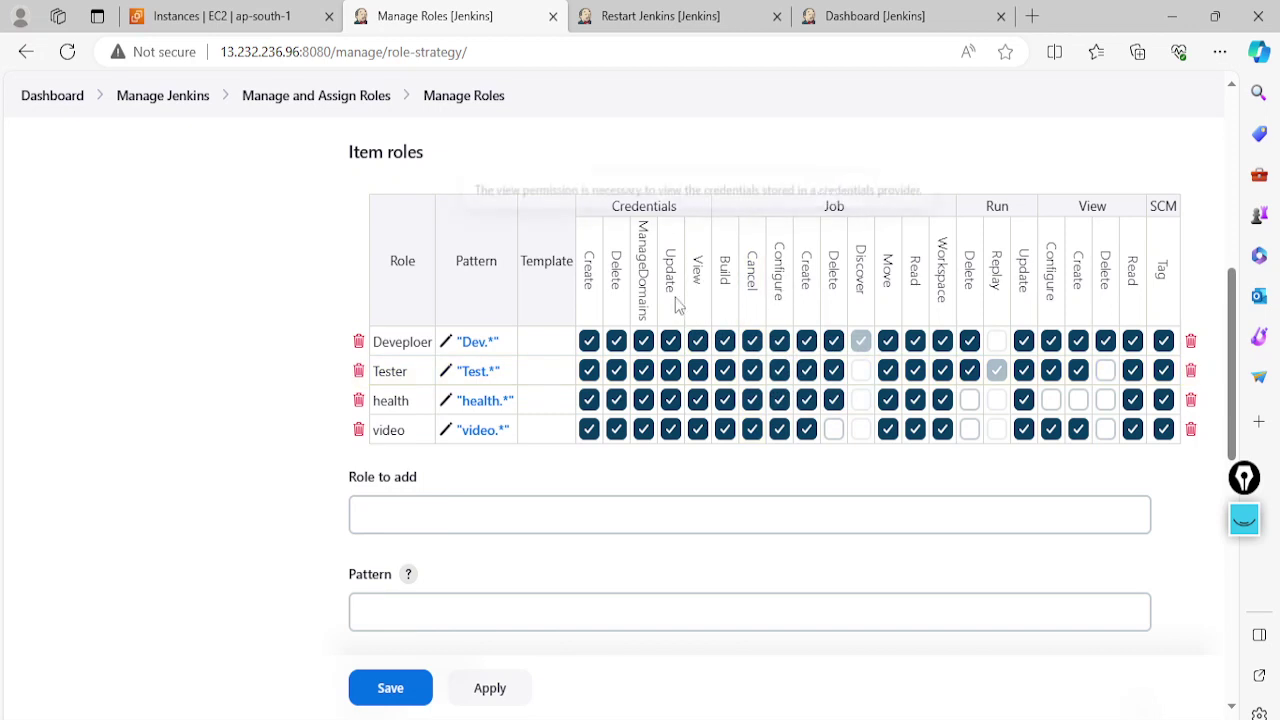
pyautogui.click(617, 430)
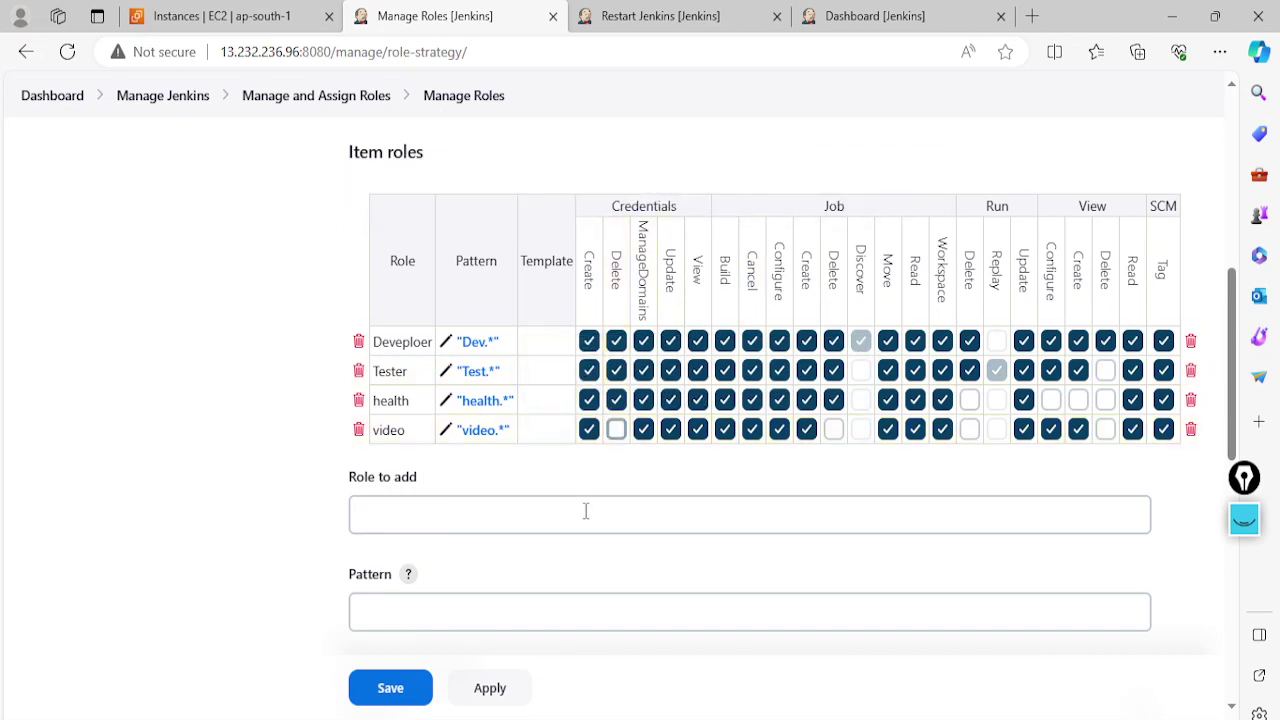
pyautogui.scroll(-2, 586, 511)
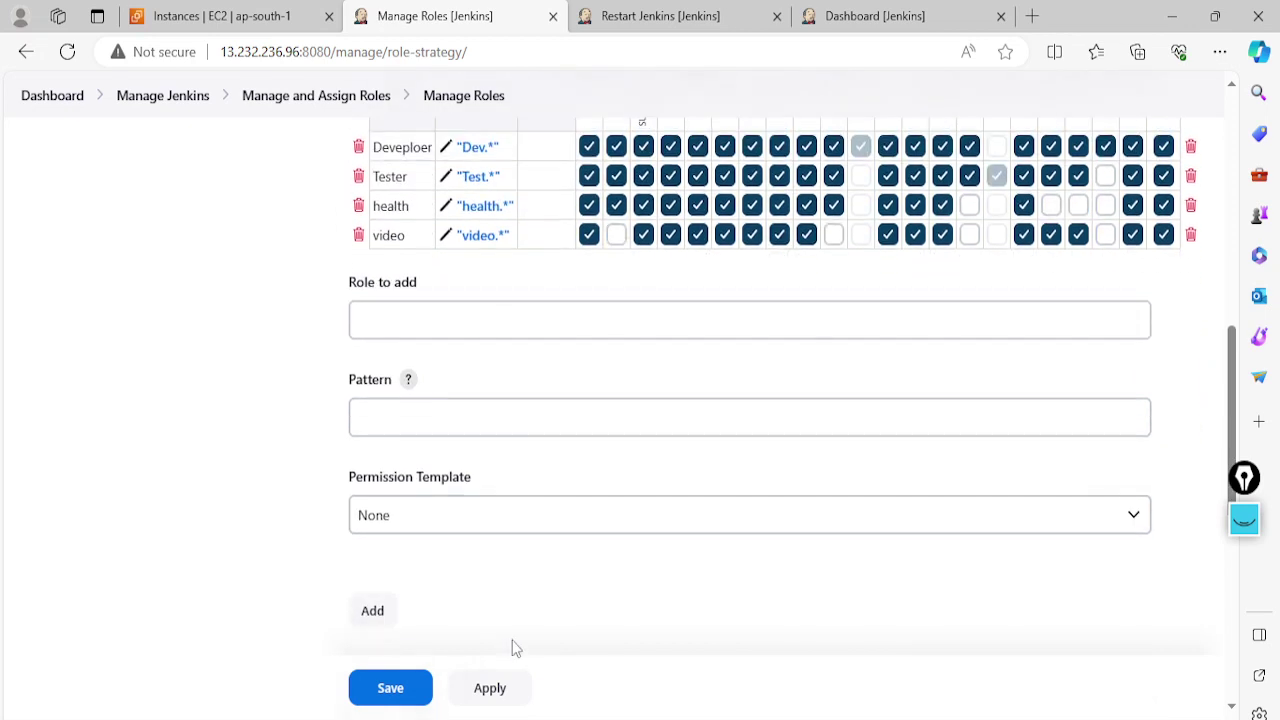
pyautogui.click(406, 690)
pyautogui.scroll(2, 900, 320)
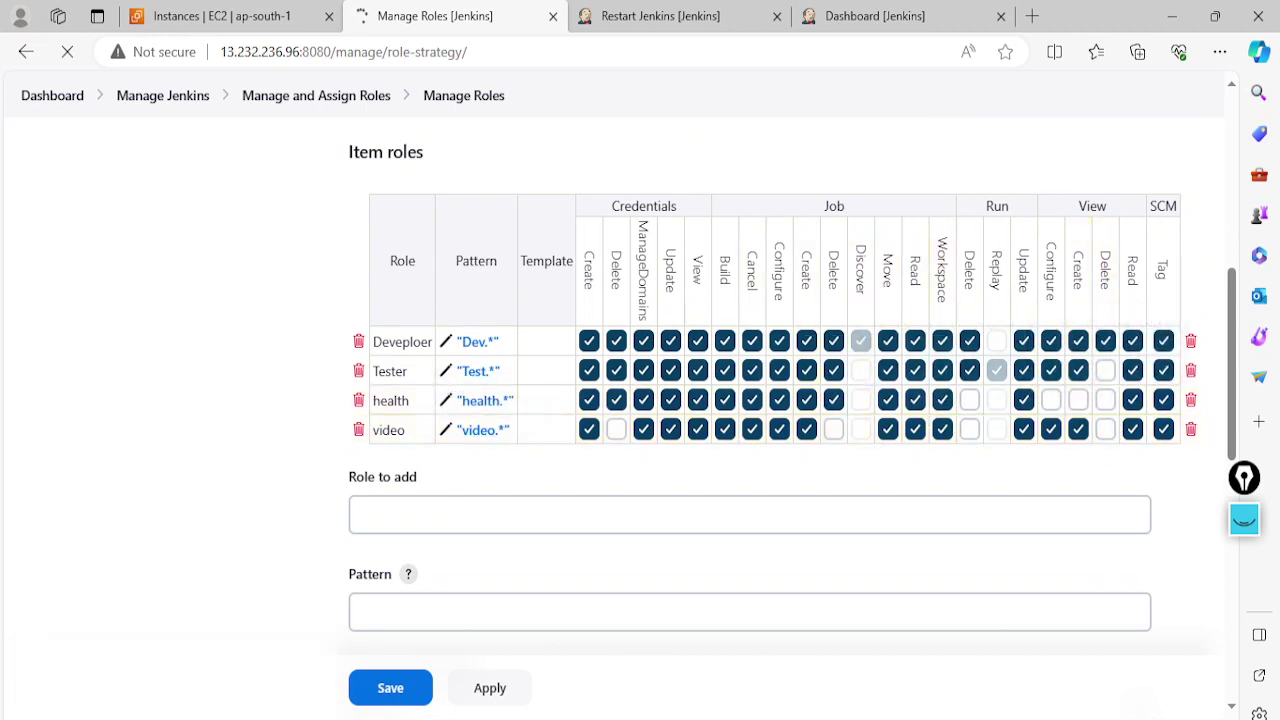
pyautogui.hotkey('alt', 'Tab')
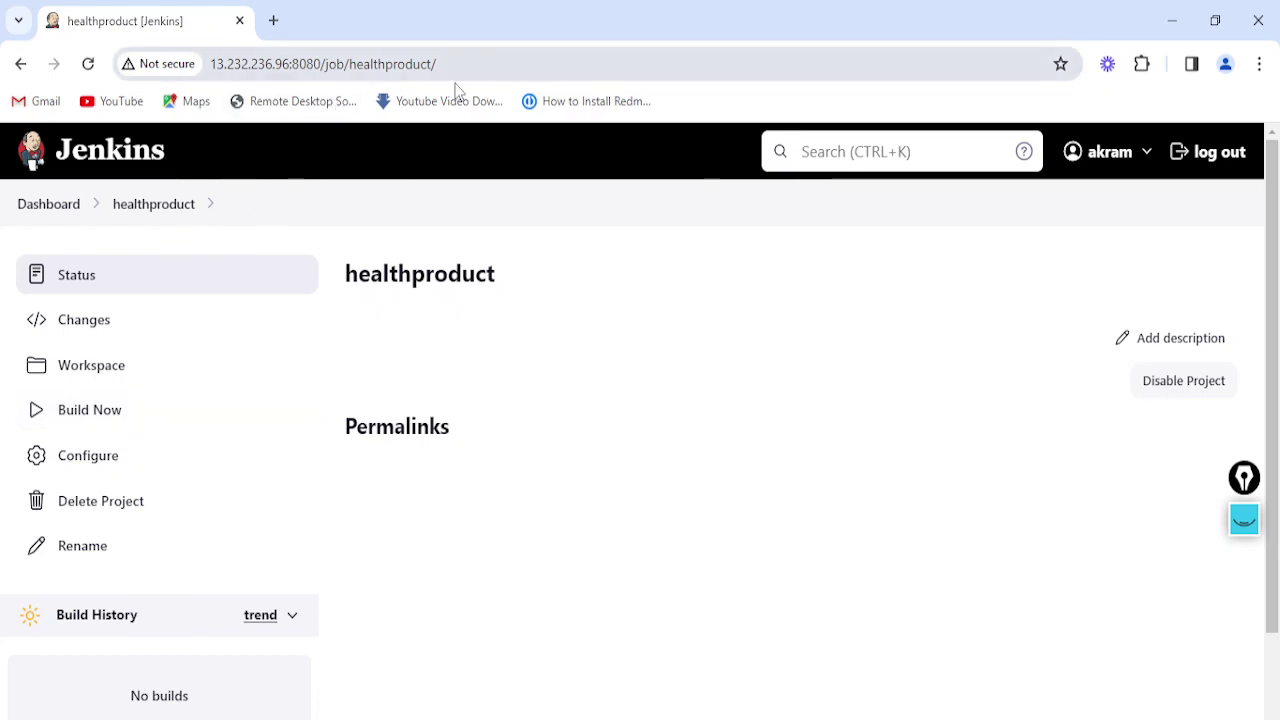
# Reload videocallingproduct in the video user's browser and healthproduct in the health user's browser
pyautogui.hotkey('alt', 'Tab')
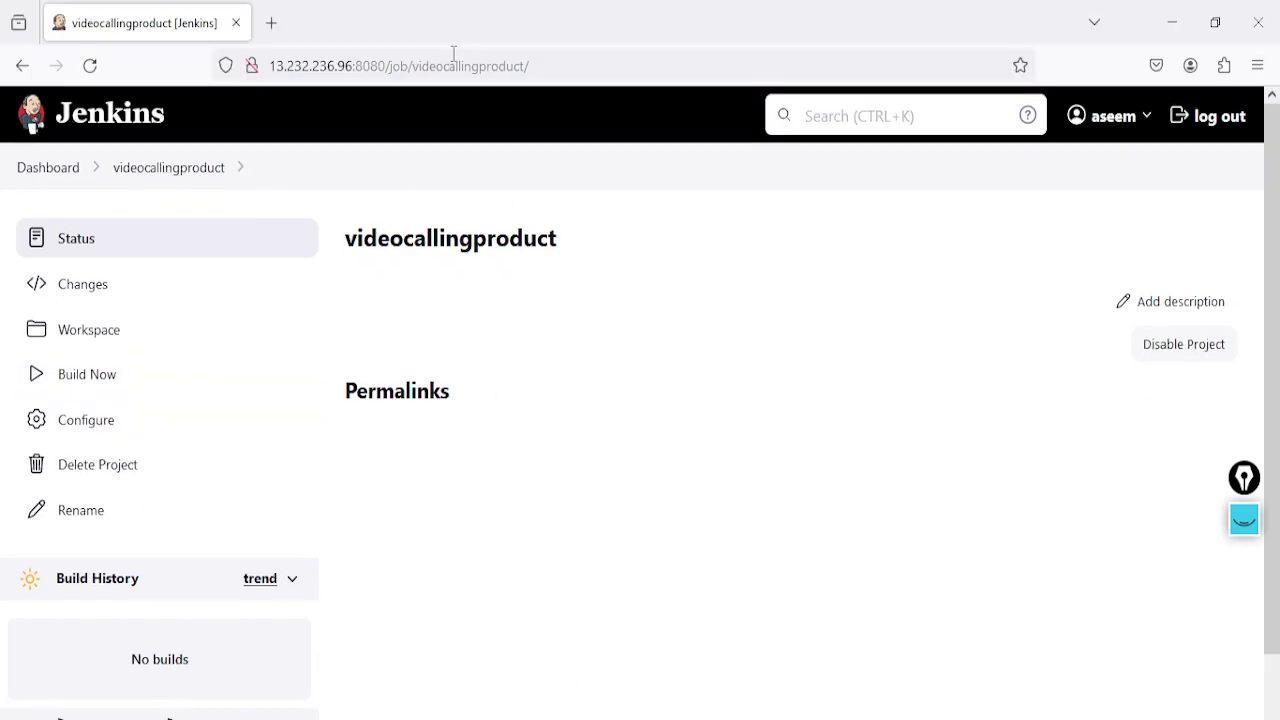
pyautogui.click(536, 65)
pyautogui.press('Return')
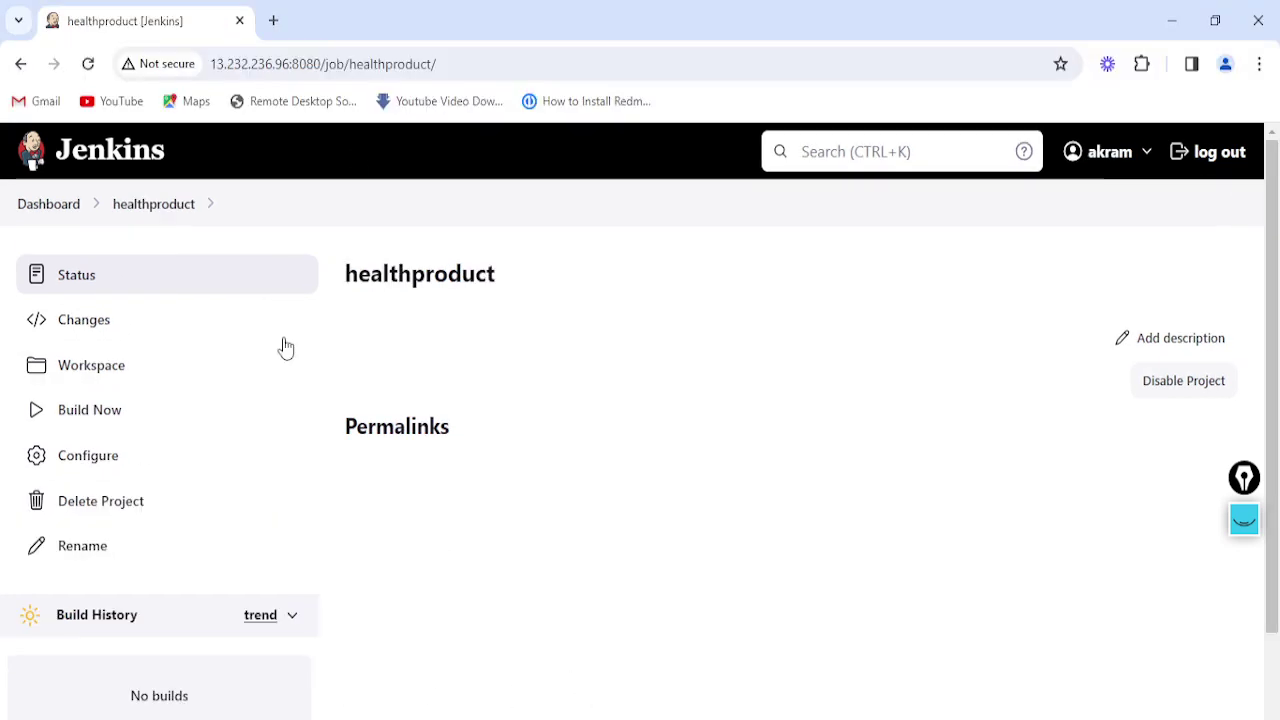
pyautogui.click(480, 63)
pyautogui.press('Return')
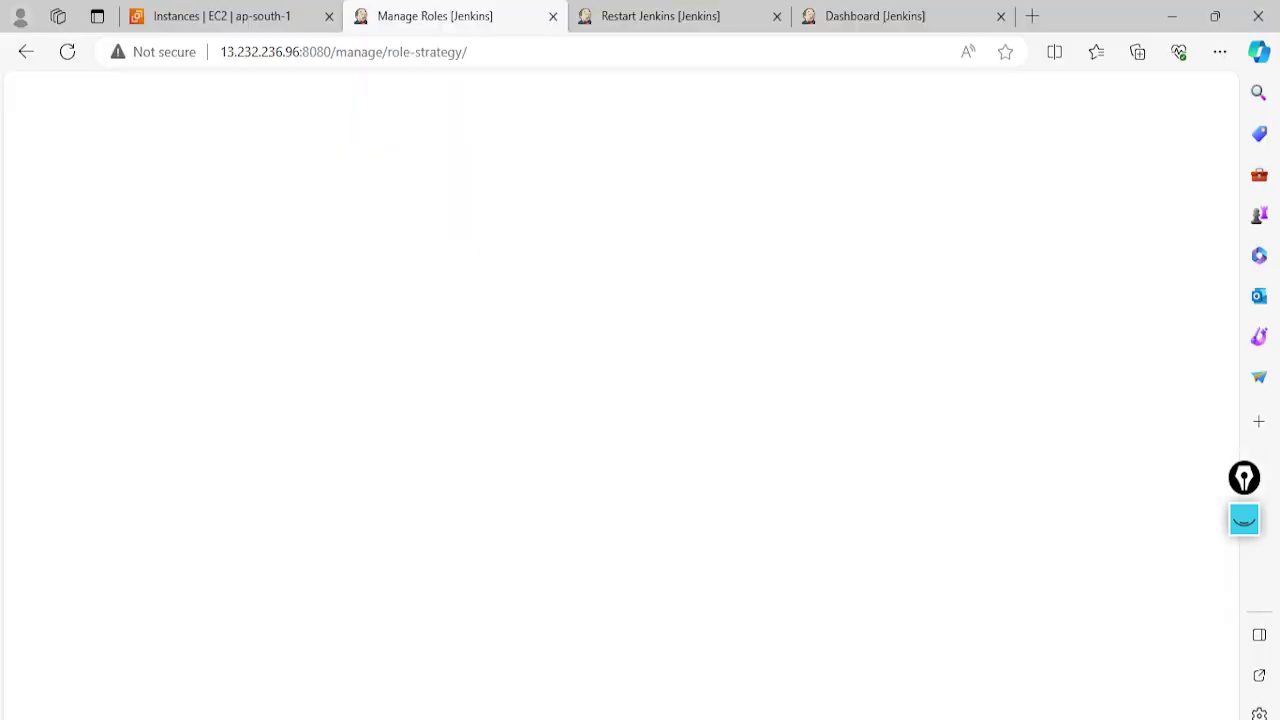
# Remove Job Delete and Credentials Delete from the health item role, then apply and save
pyautogui.scroll(-5, 778, 541)
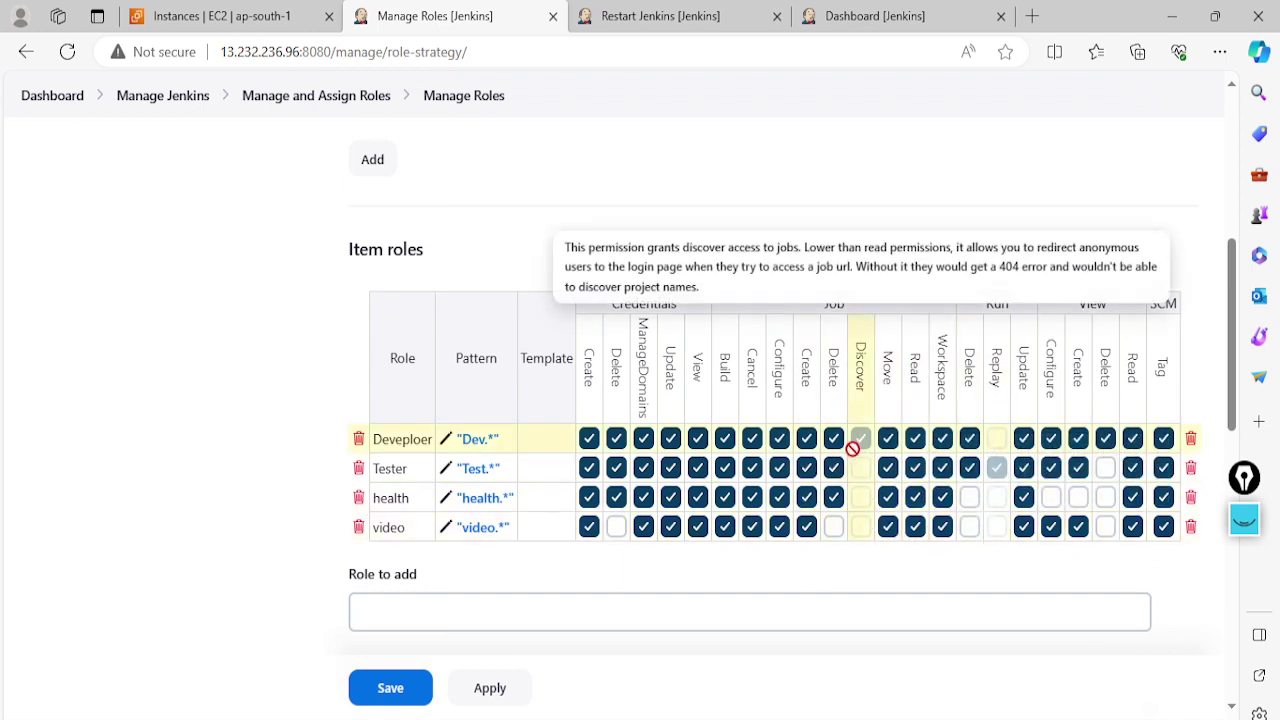
pyautogui.click(834, 498)
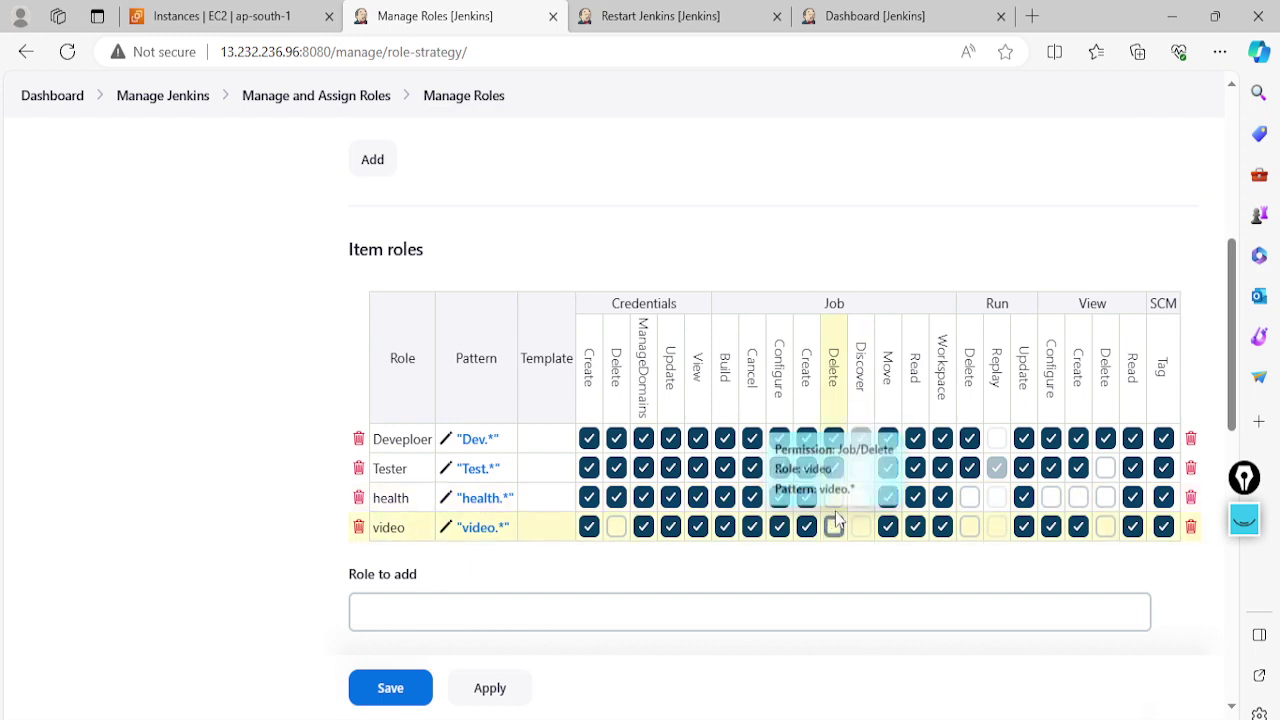
pyautogui.click(616, 497)
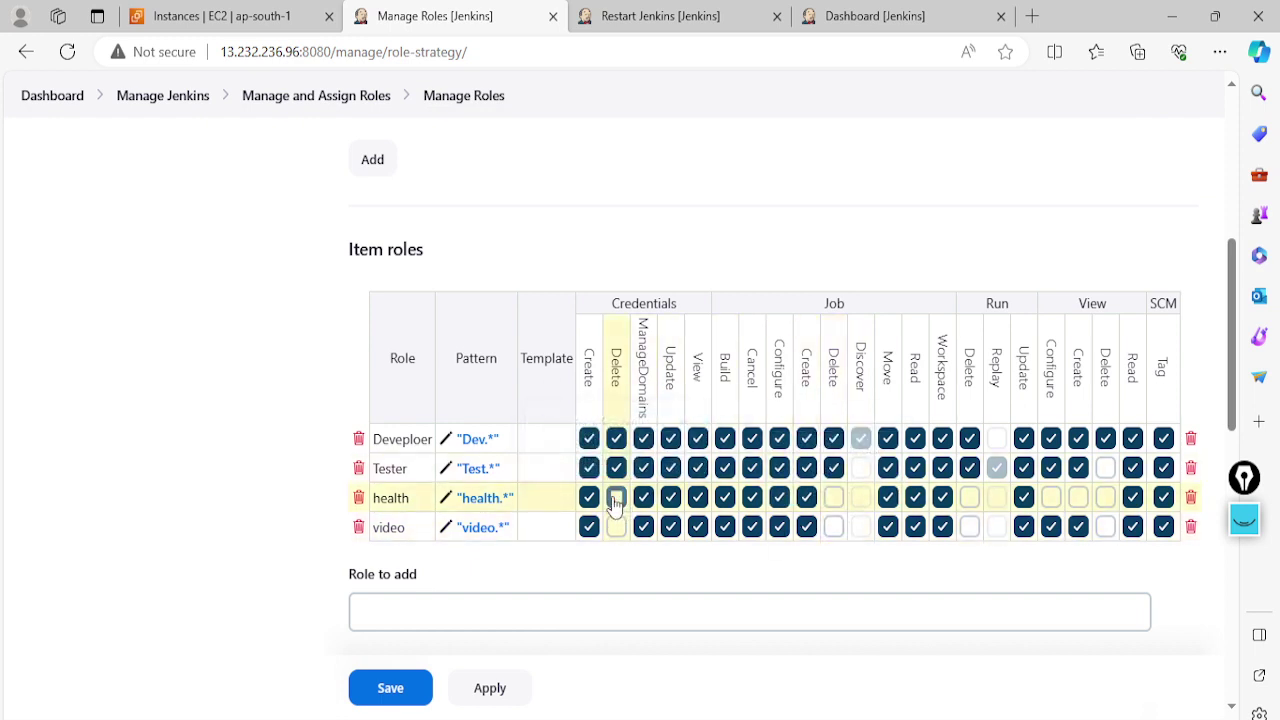
pyautogui.scroll(-1, 560, 600)
pyautogui.click(486, 697)
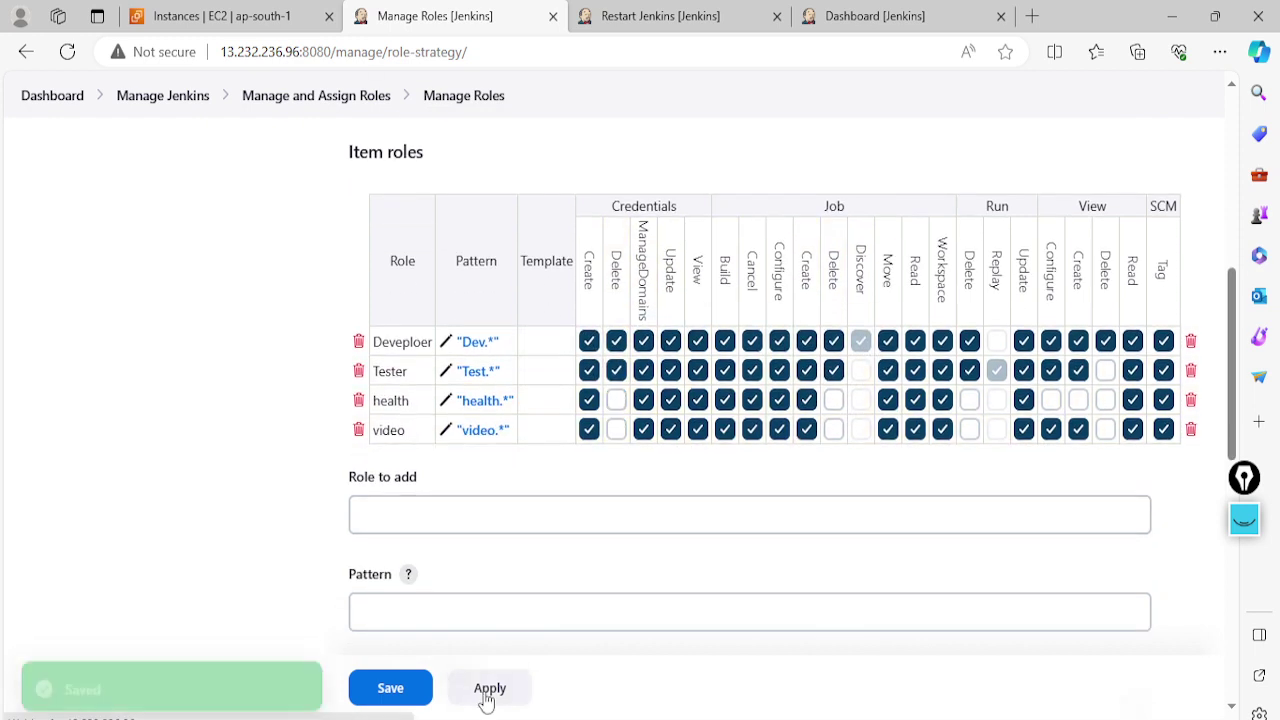
pyautogui.click(400, 688)
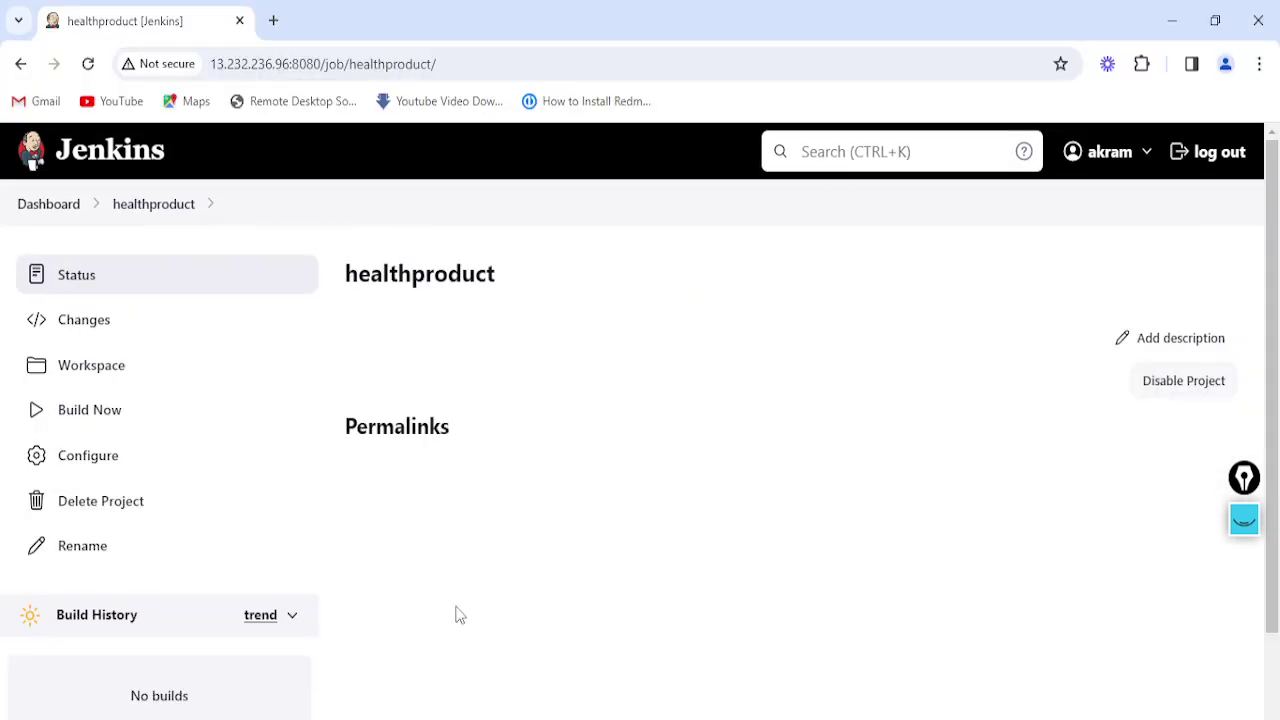
# Reload healthproduct as the health user and check that Delete Project is no longer offered
pyautogui.click(493, 61)
pyautogui.press('Return')
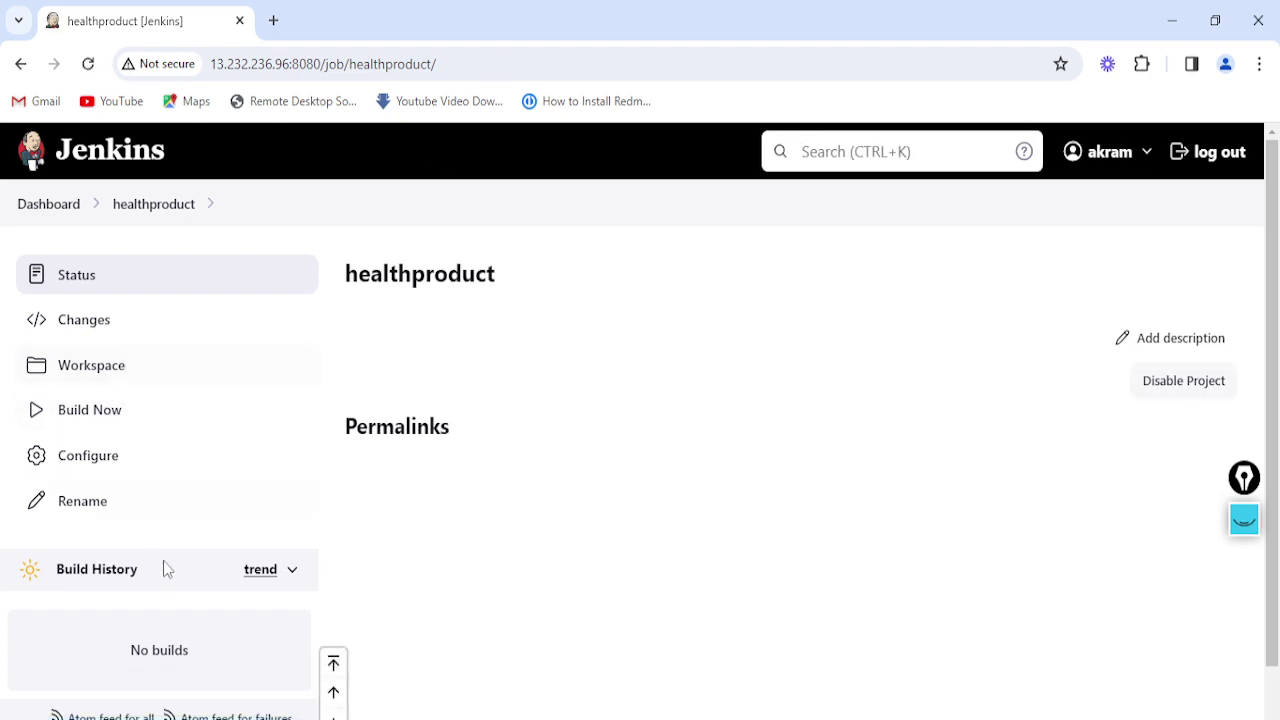
pyautogui.scroll(-2, 536, 466)
pyautogui.scroll(2, 536, 466)
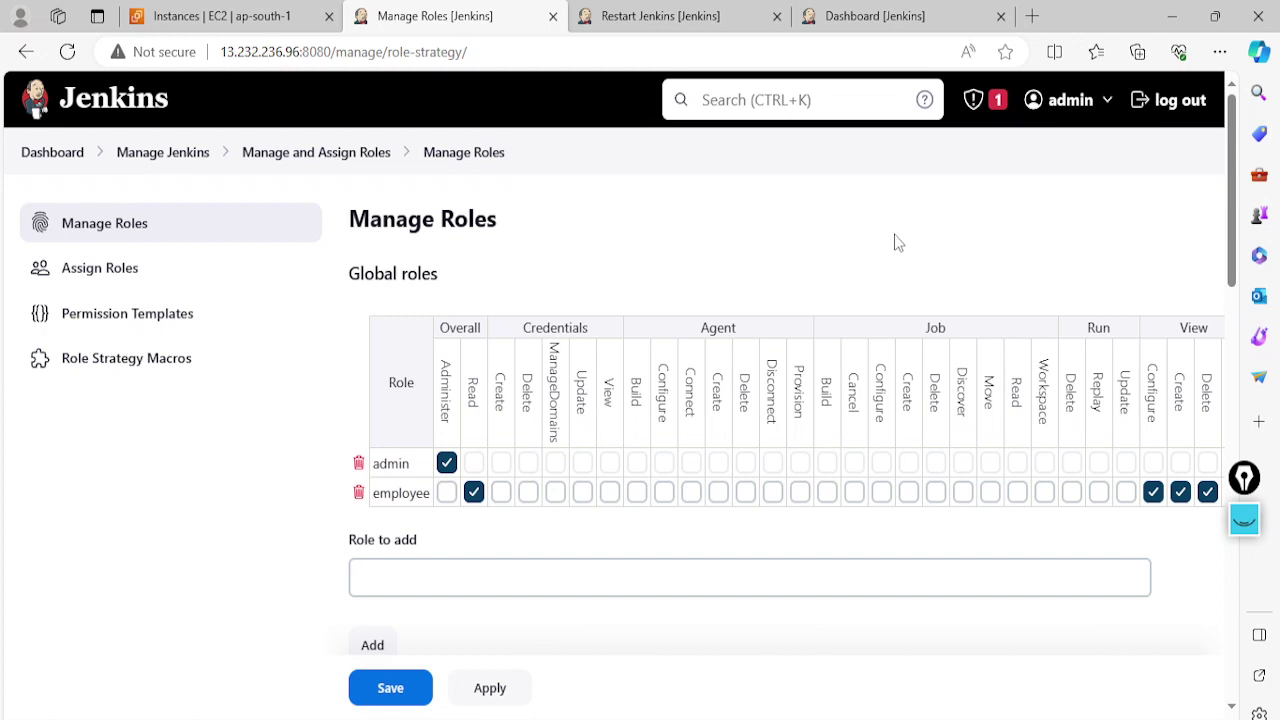
pyautogui.click(680, 565)
pyautogui.scroll(-1, 682, 562)
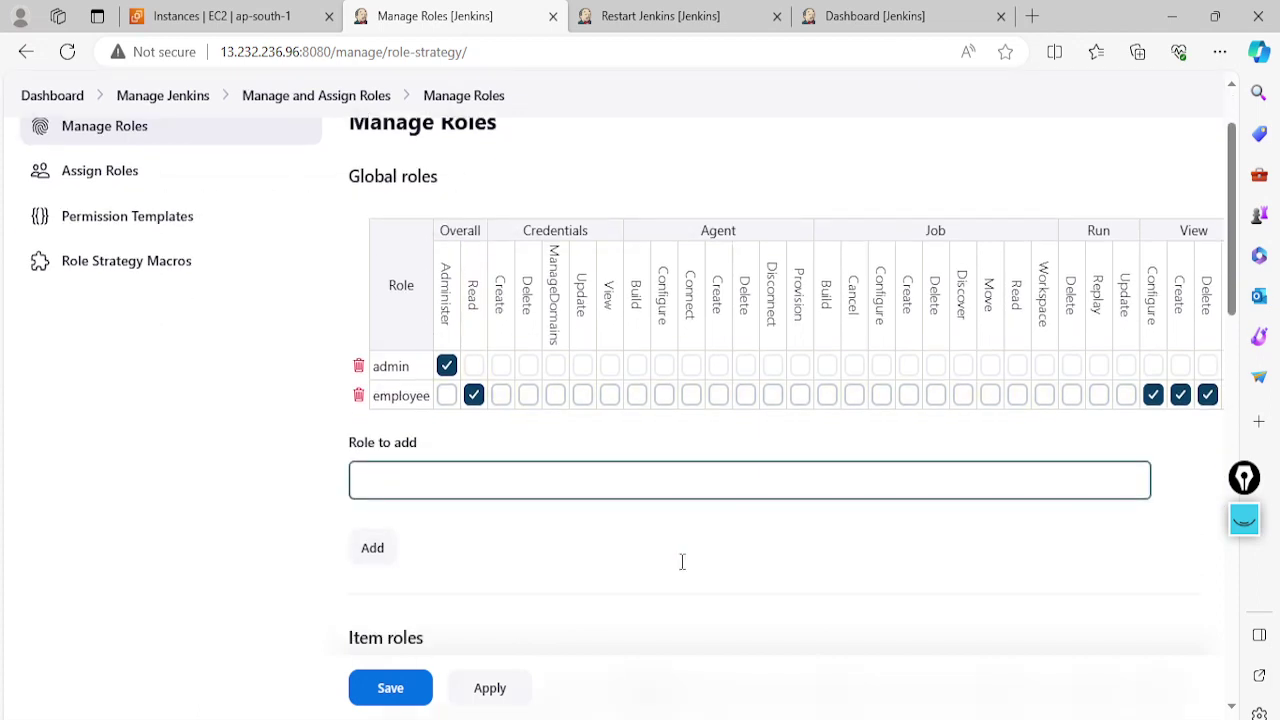
pyautogui.scroll(1, 682, 562)
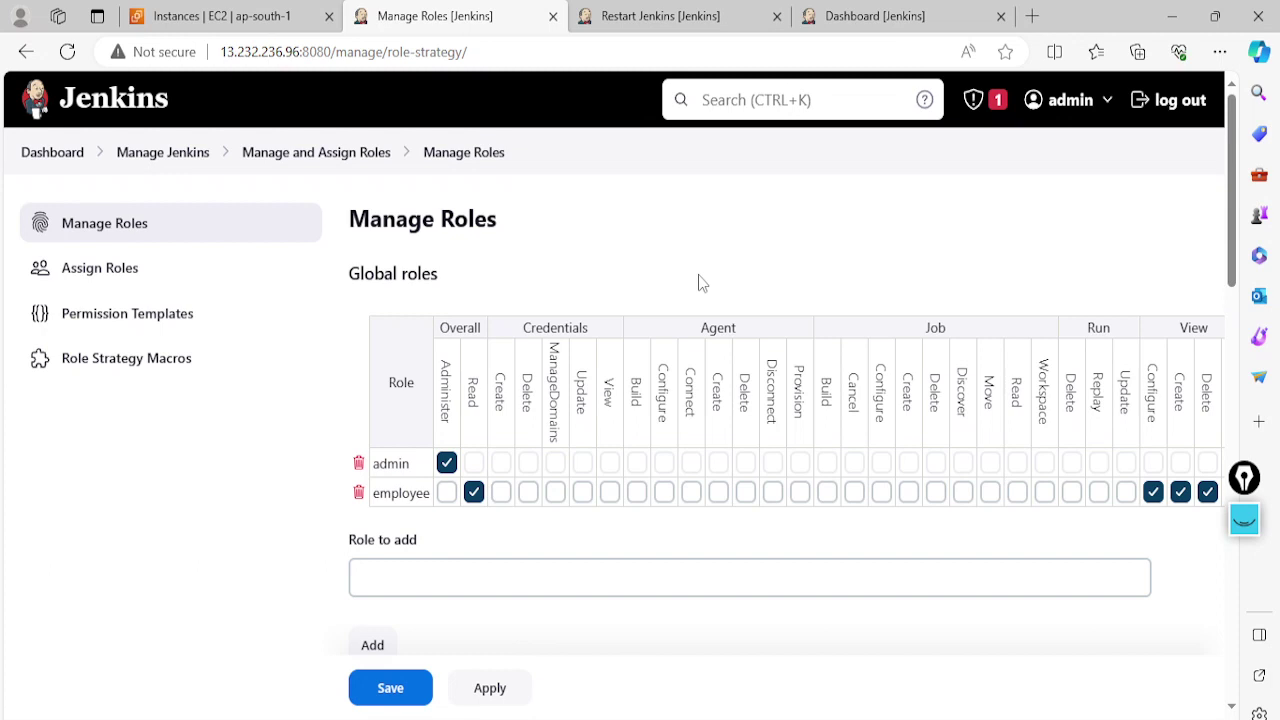
pyautogui.scroll(-1, 714, 297)
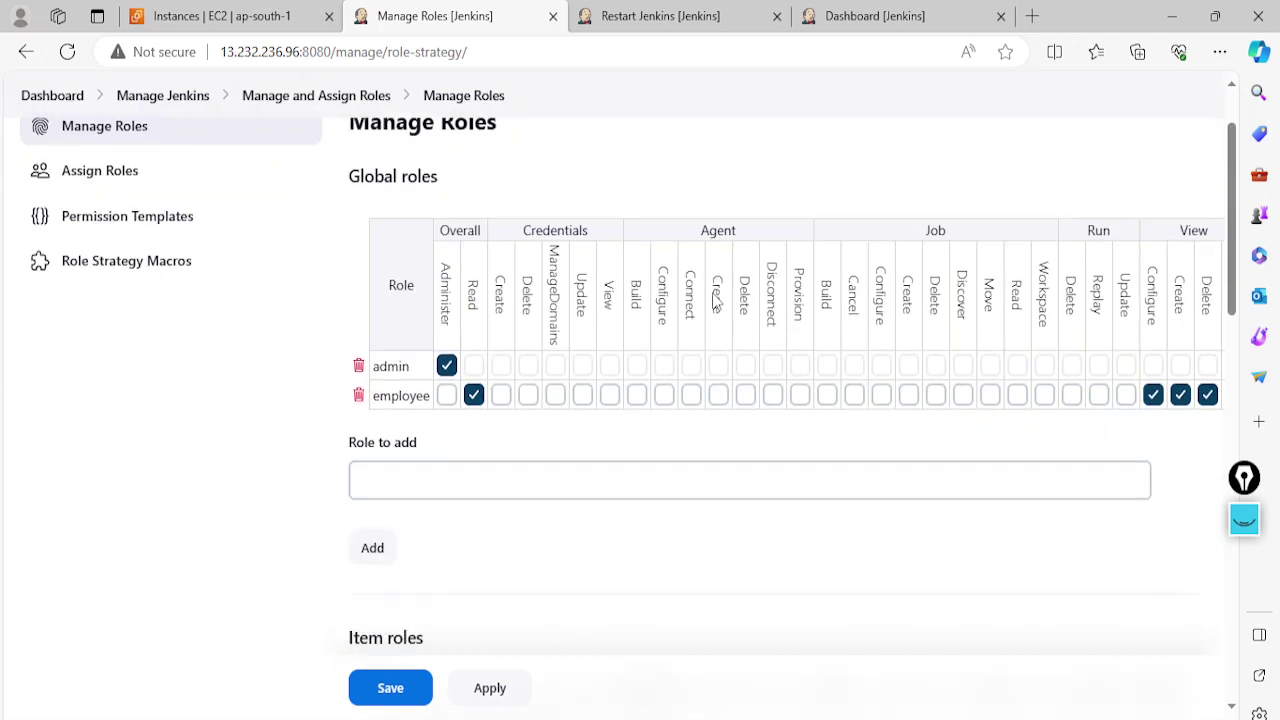
pyautogui.scroll(1, 712, 292)
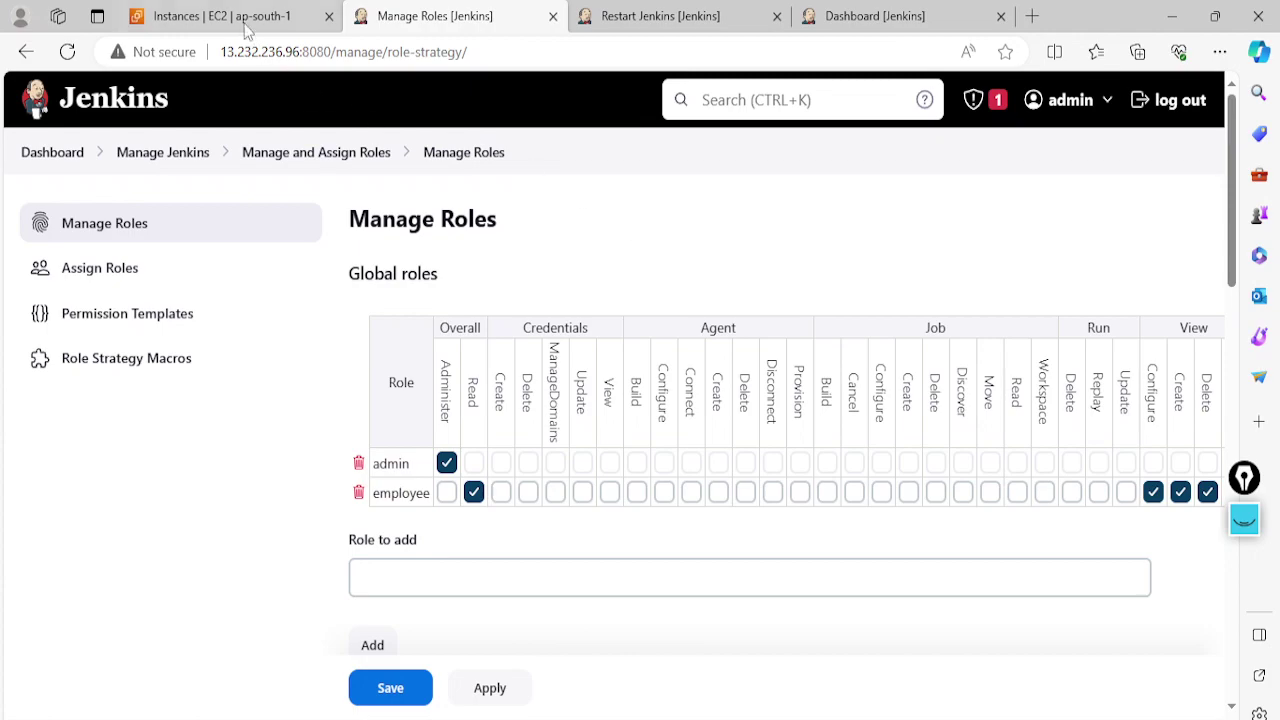
# In Word, scroll the jenkins user managements2 notes to the Tester item role and Employee diagram
pyautogui.hotkey('alt', 'Tab')
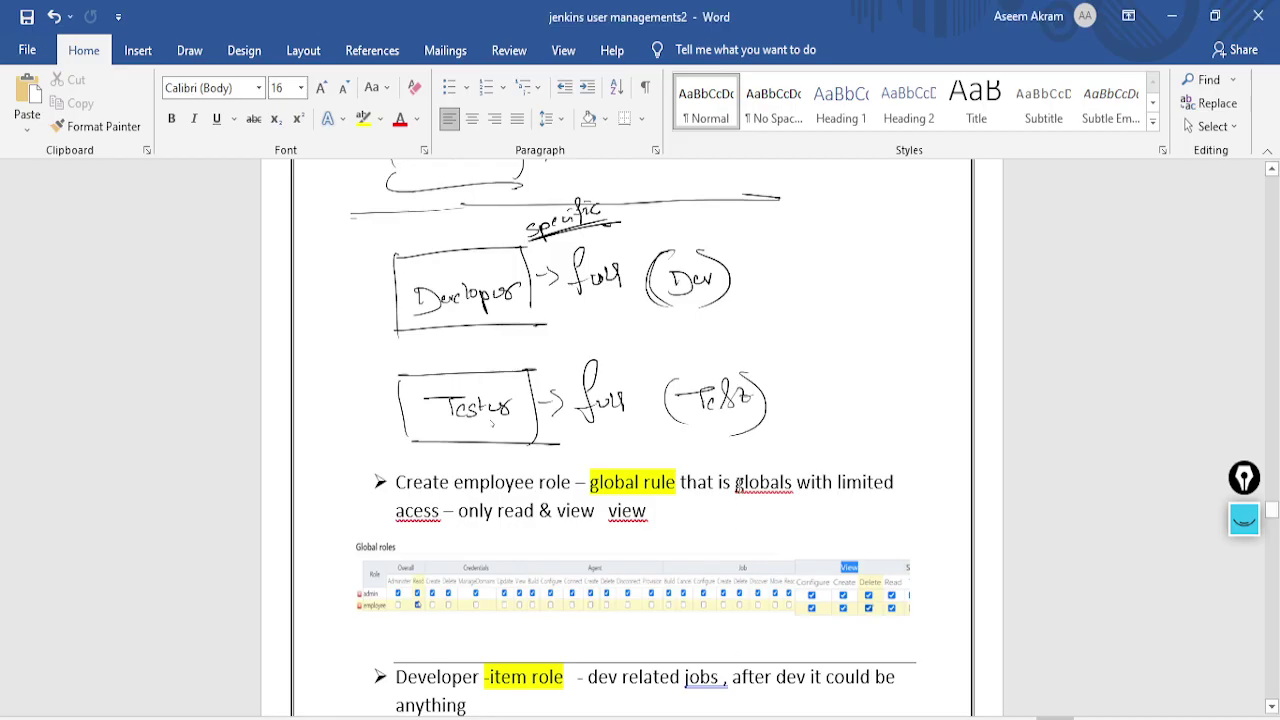
pyautogui.scroll(-10, 700, 523)
pyautogui.scroll(3, 615, 533)
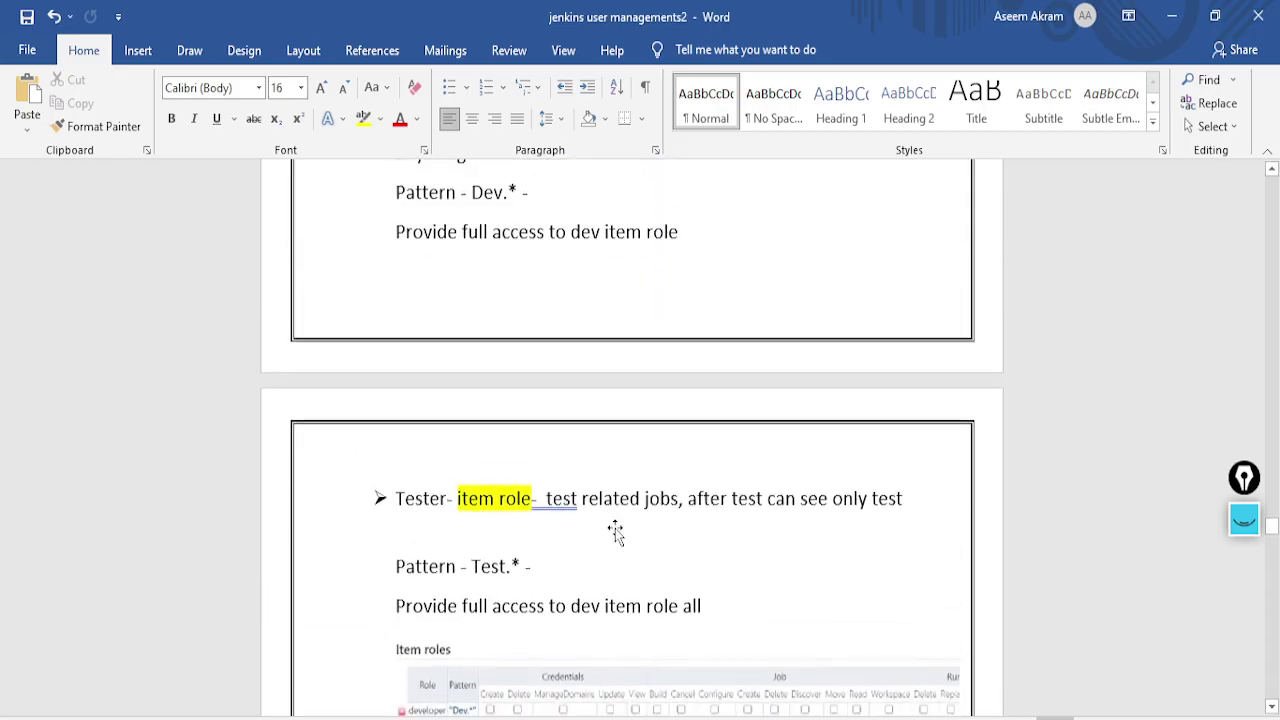
pyautogui.scroll(-6, 615, 533)
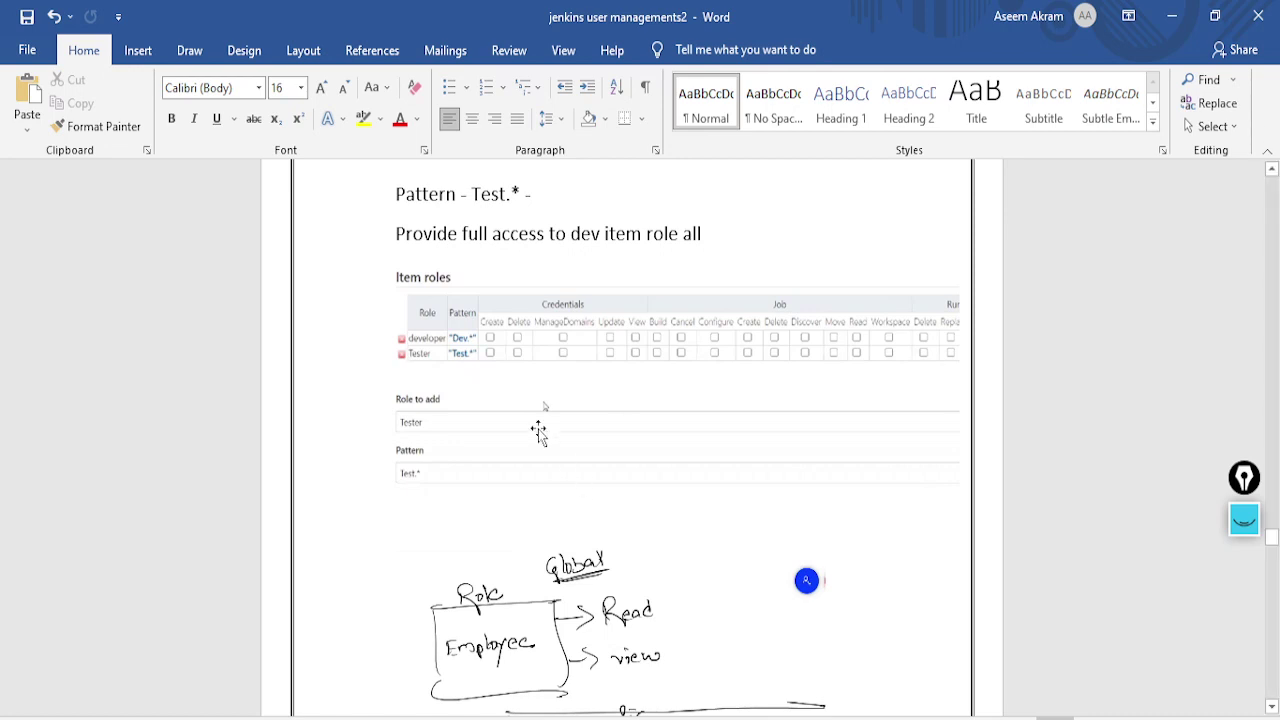
pyautogui.scroll(5, 540, 428)
pyautogui.scroll(1, 540, 429)
pyautogui.scroll(-5, 543, 449)
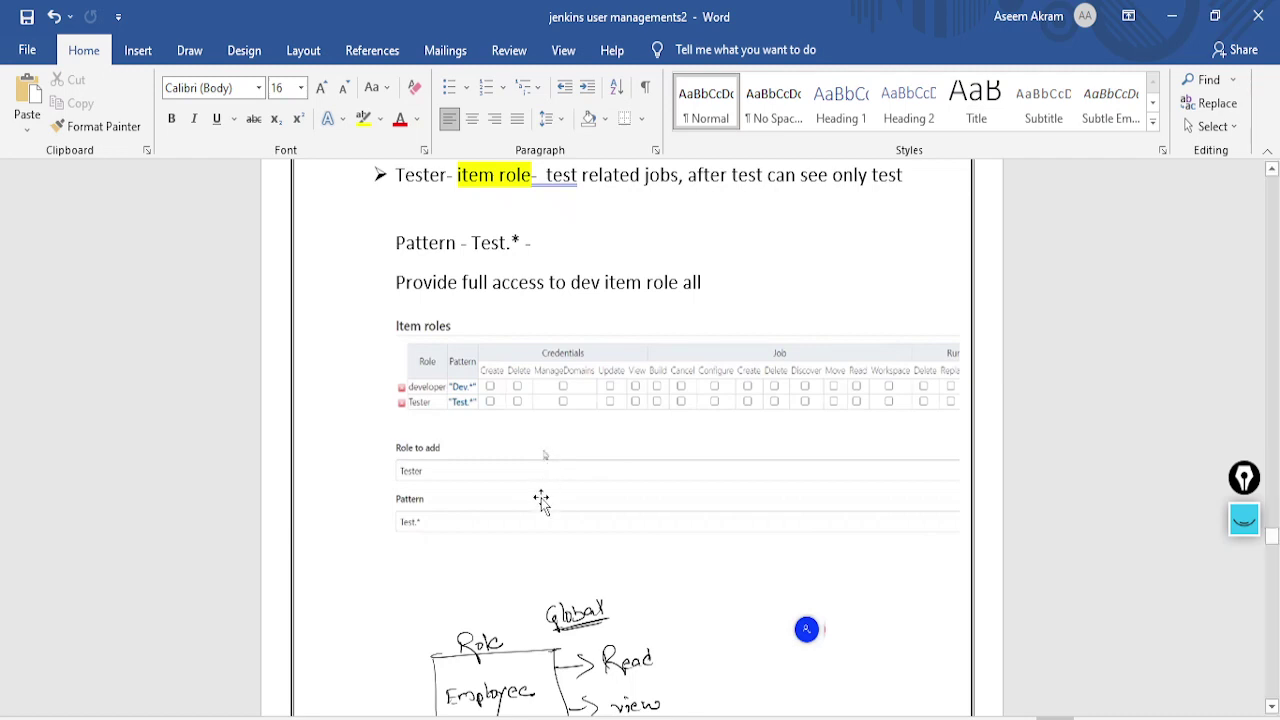
pyautogui.scroll(-2, 584, 550)
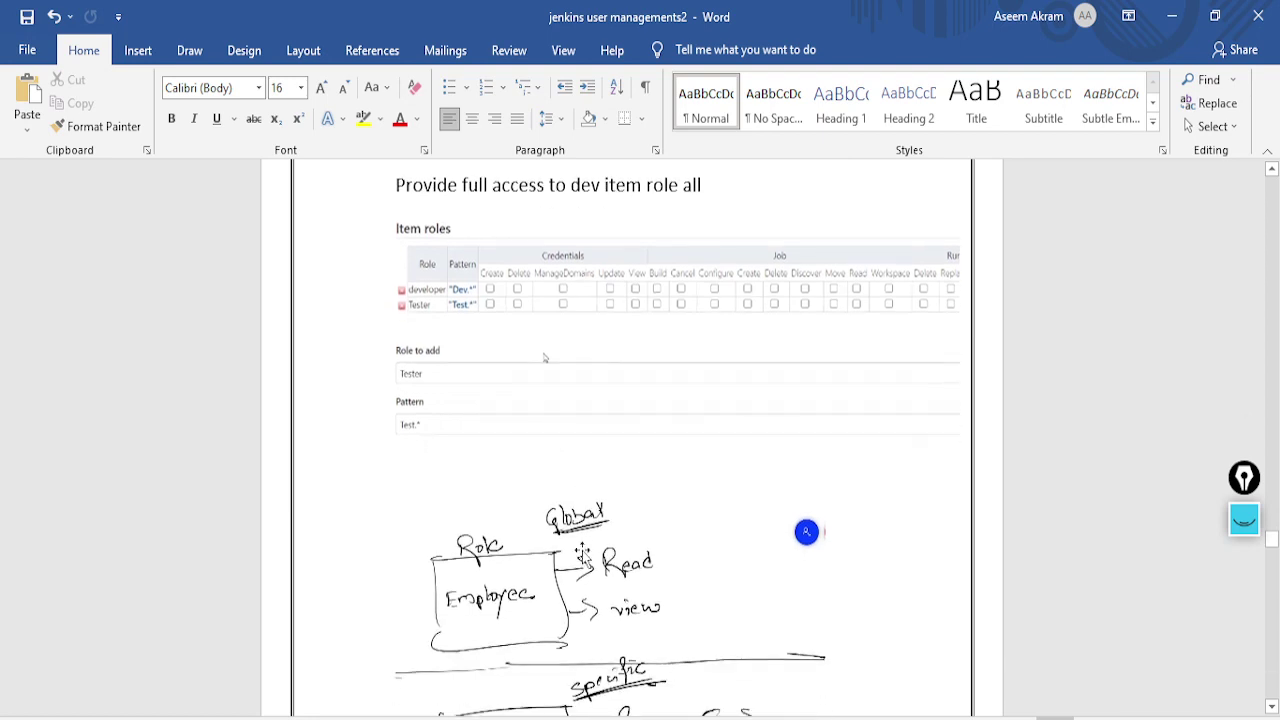